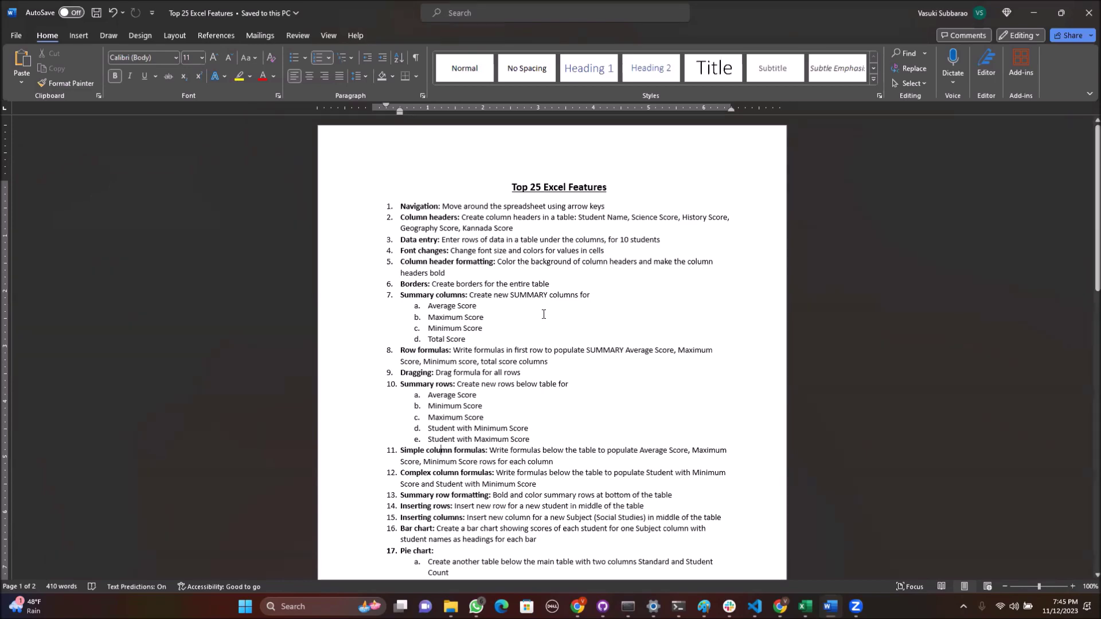
- Review the Top 25 Excel Features list in Word and close the Chile Dec 2023 workbook
{"action": "scroll", "coordinate": [542, 313], "scroll_direction": "down", "scroll_amount": 1}
{"action": "scroll", "coordinate": [541, 312], "scroll_direction": "down", "scroll_amount": 6}
{"action": "scroll", "coordinate": [536, 298], "scroll_direction": "up", "scroll_amount": 5}
{"action": "scroll", "coordinate": [536, 297], "scroll_direction": "up", "scroll_amount": 1}
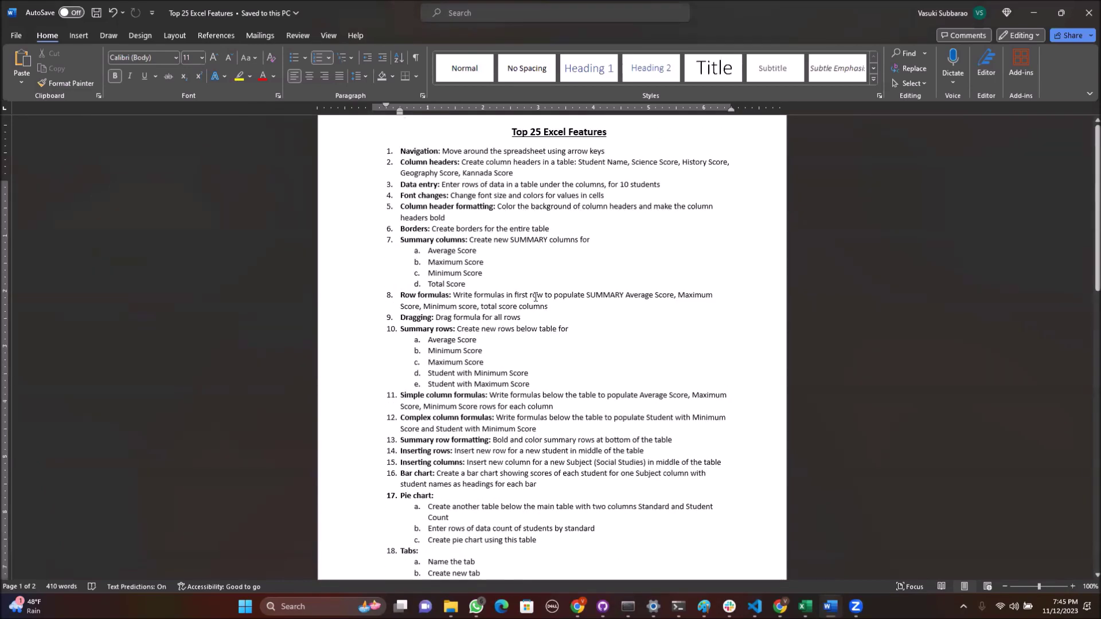
{"action": "scroll", "coordinate": [536, 297], "scroll_direction": "up", "scroll_amount": 2}
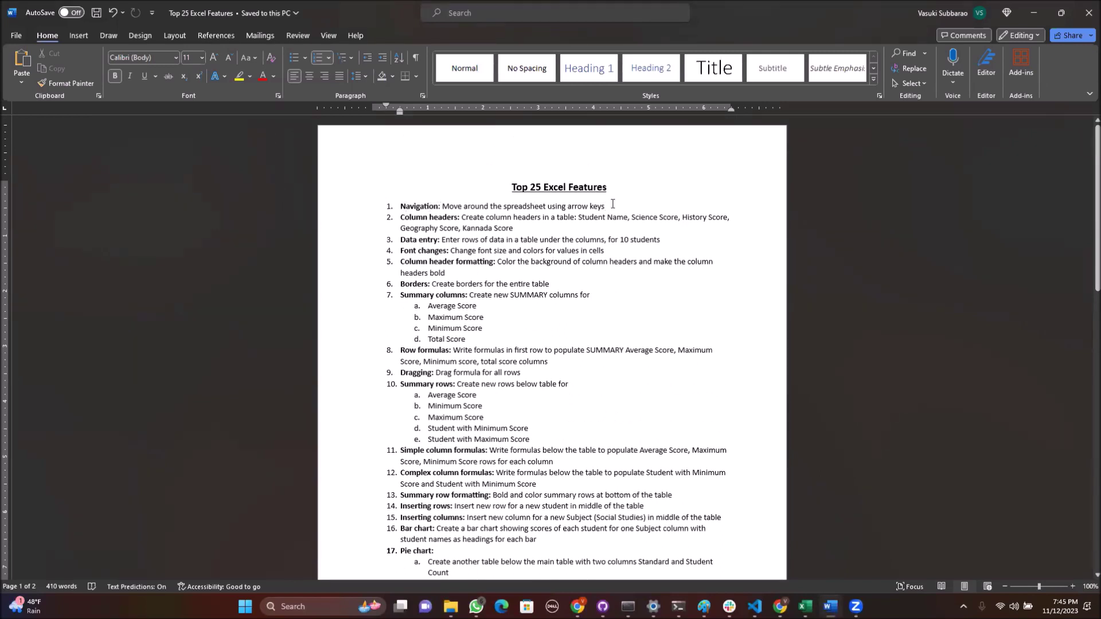
{"action": "scroll", "coordinate": [446, 314], "scroll_direction": "down", "scroll_amount": 3}
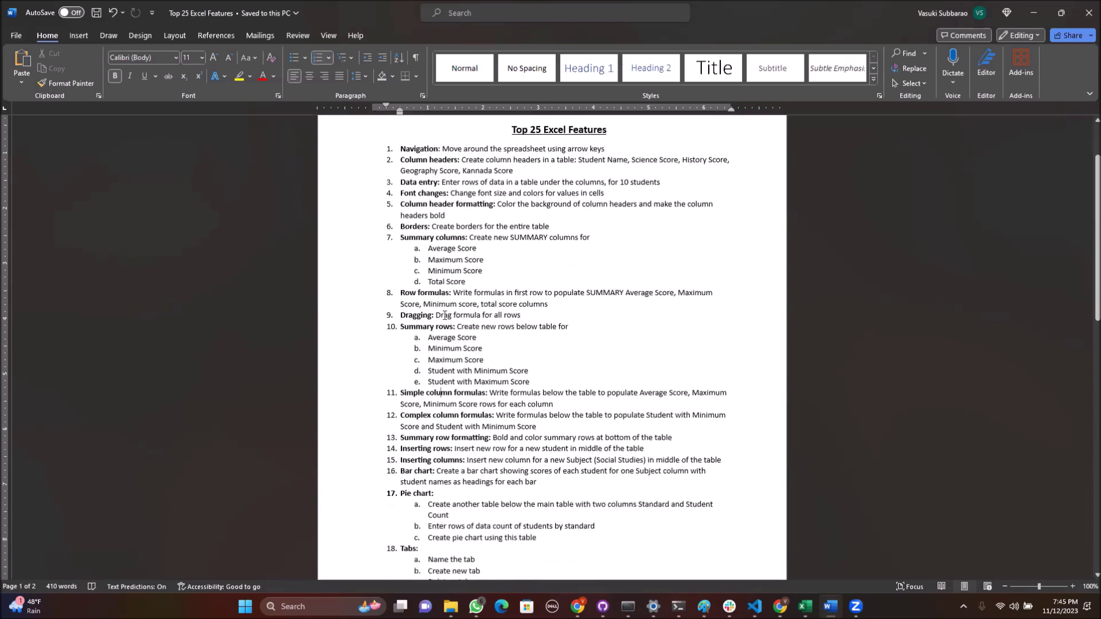
{"action": "scroll", "coordinate": [447, 312], "scroll_direction": "up", "scroll_amount": 3}
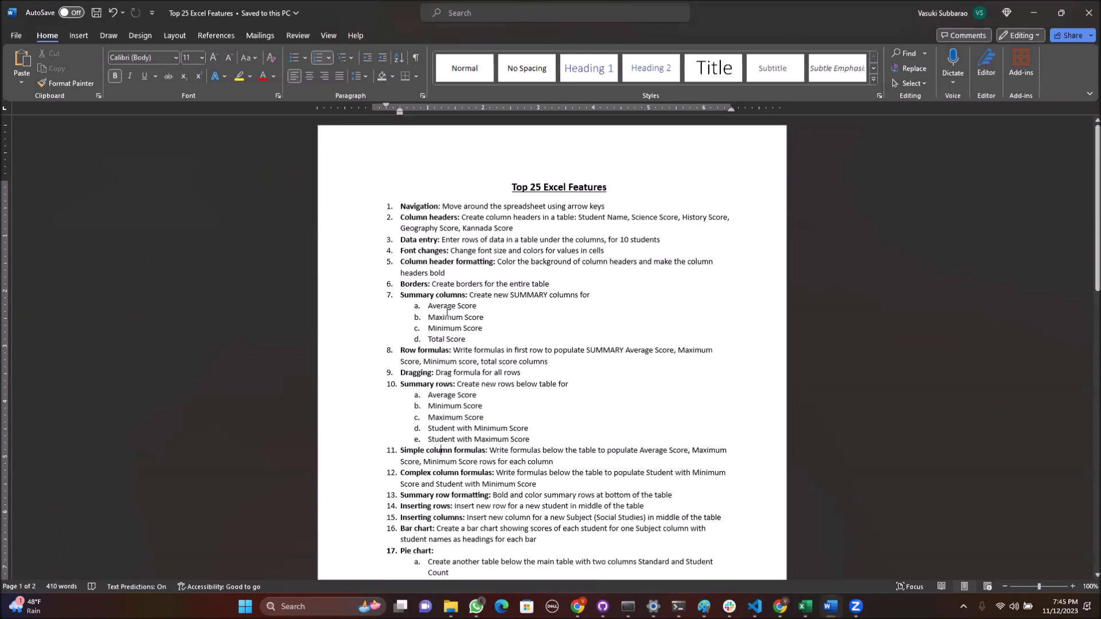
{"action": "mouse_move", "coordinate": [804, 607]}
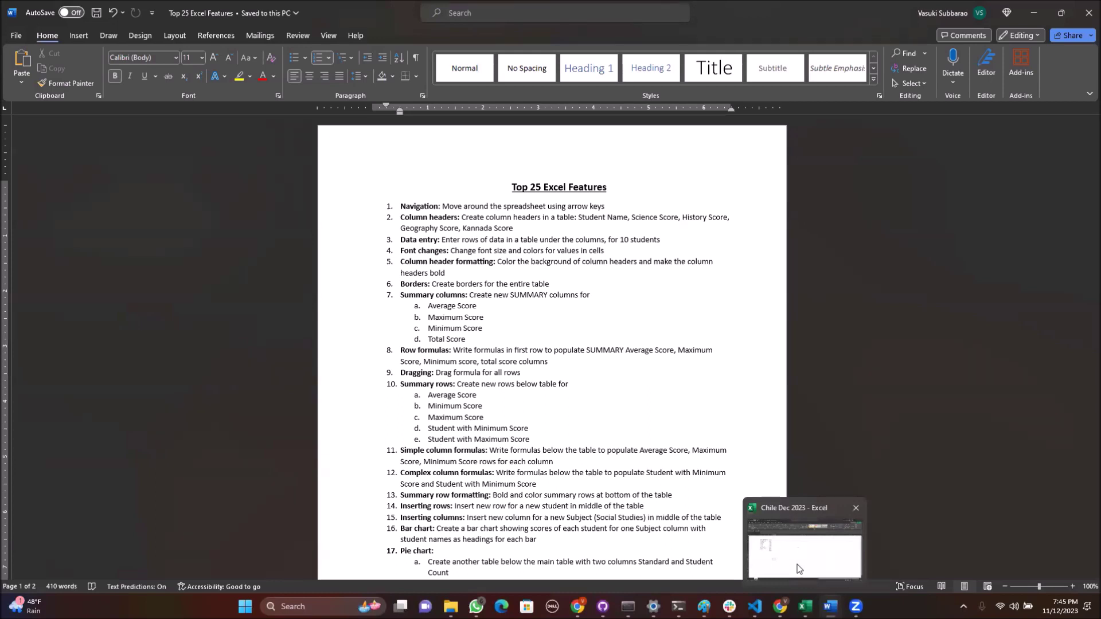
{"action": "left_click", "coordinate": [857, 507]}
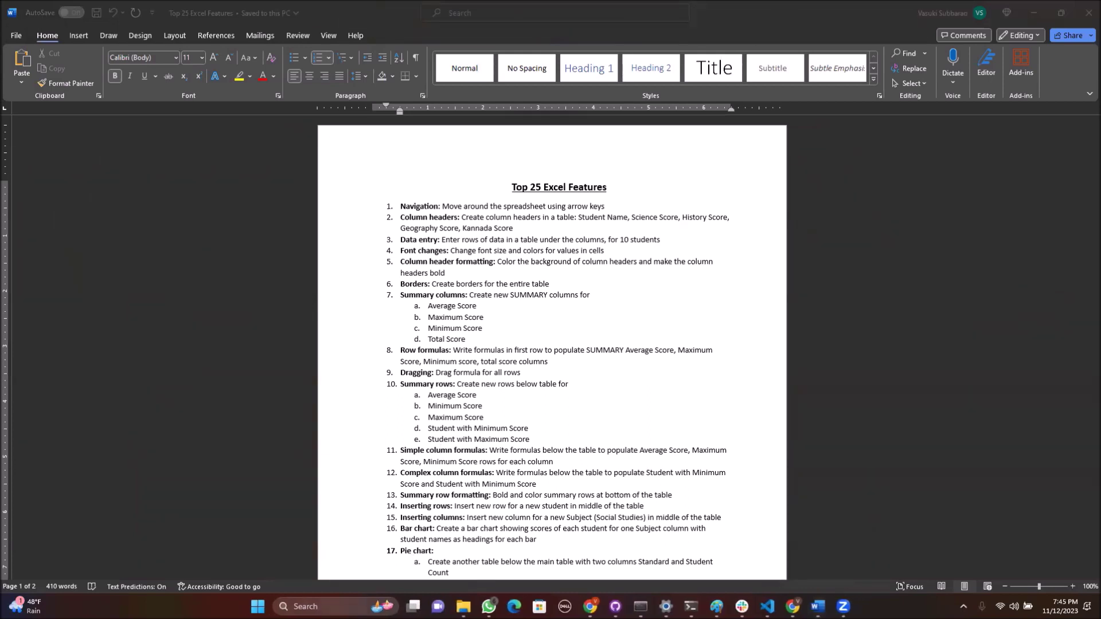
- Launch Excel by searching 'excel' in Windows Search
{"action": "left_click", "coordinate": [304, 606]}
{"action": "type", "text": "excel"}
{"action": "key", "text": "Return"}
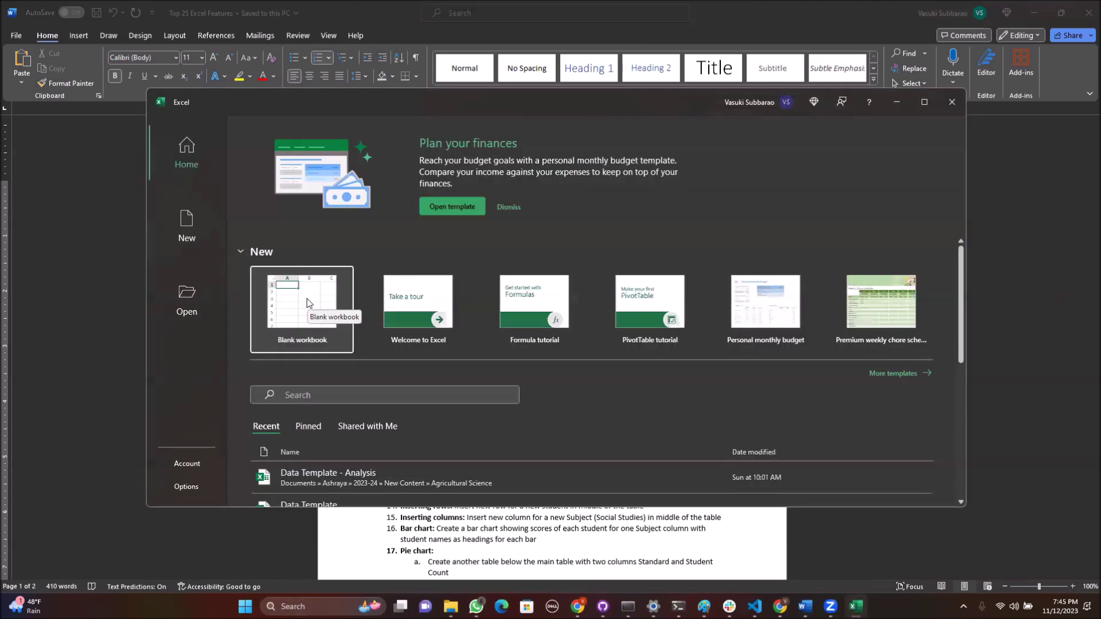
- Create a new blank workbook and maximize its window
{"action": "left_click", "coordinate": [307, 299]}
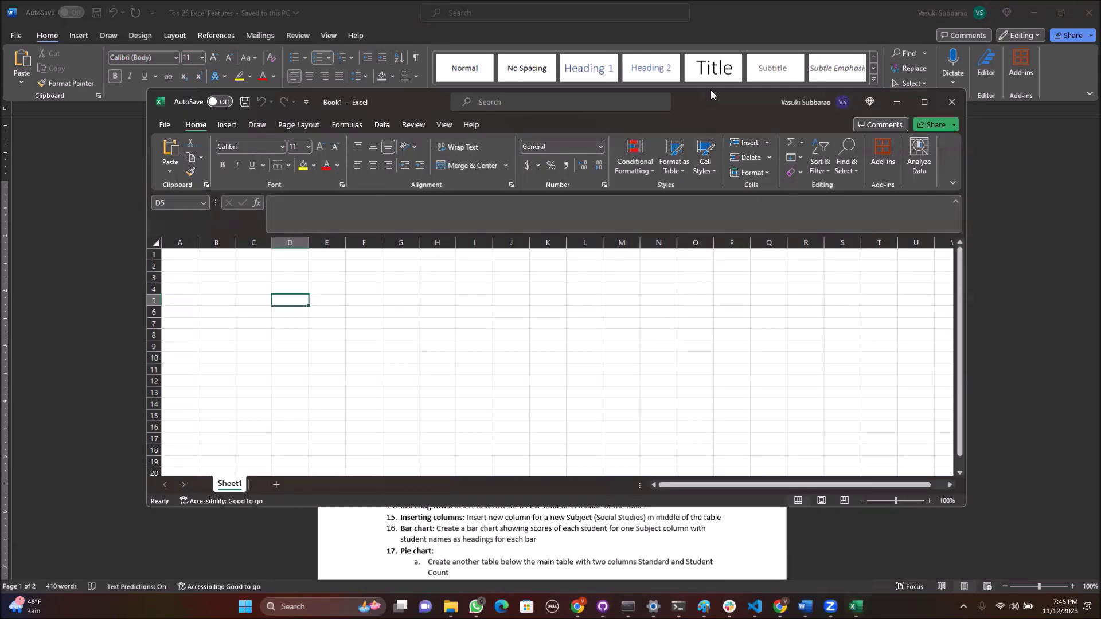
{"action": "left_click_drag", "start_coordinate": [711, 91], "coordinate": [568, 8]}
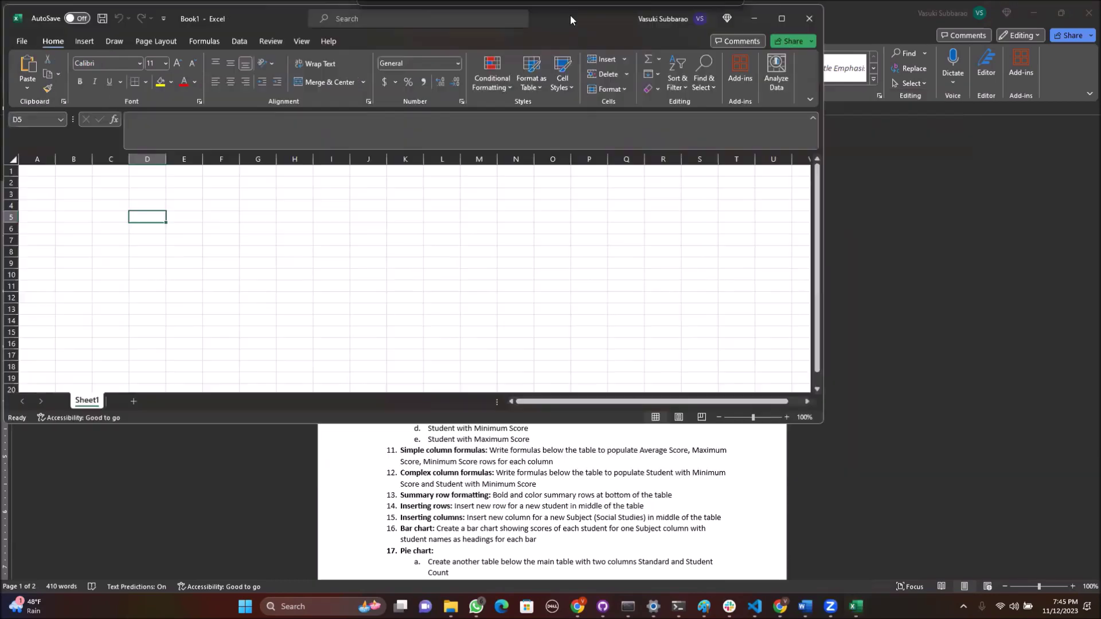
{"action": "left_click", "coordinate": [781, 20]}
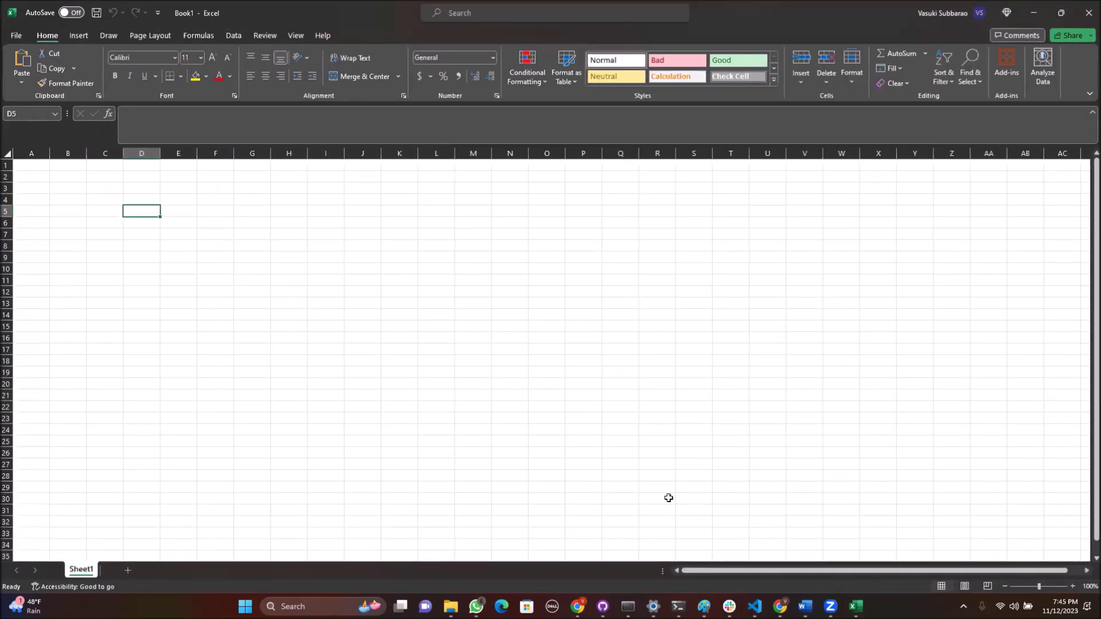
- Place Excel and Word side by side on the taskbar, glance at Word, then return to Excel
{"action": "mouse_move", "coordinate": [804, 607]}
{"action": "left_click_drag", "start_coordinate": [855, 606], "coordinate": [450, 606]}
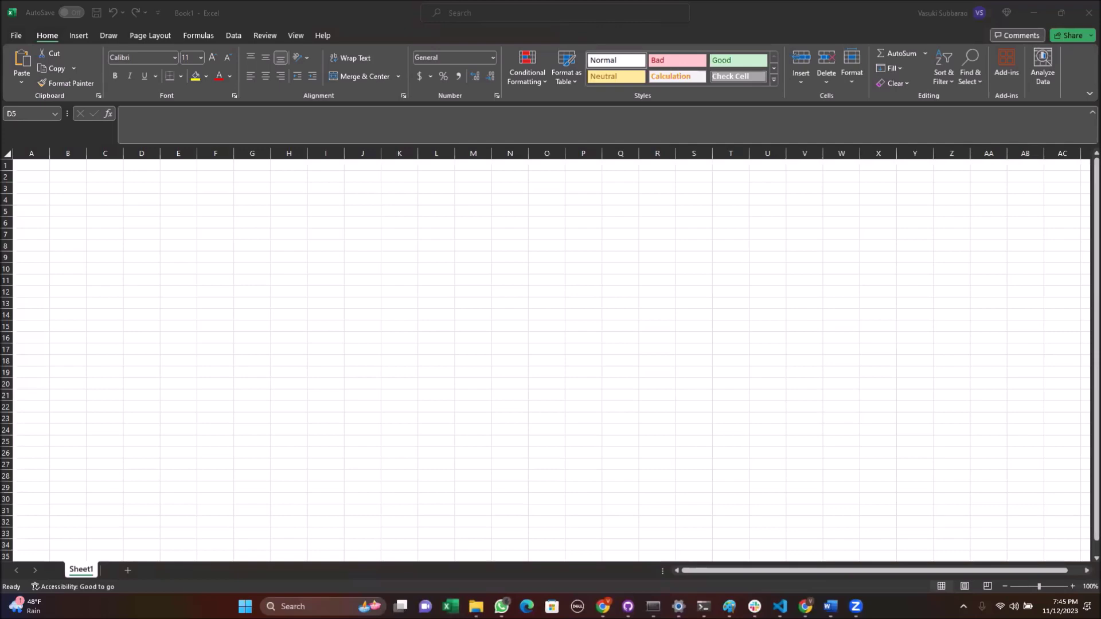
{"action": "left_click_drag", "start_coordinate": [830, 607], "coordinate": [475, 606]}
{"action": "left_click", "coordinate": [474, 607]}
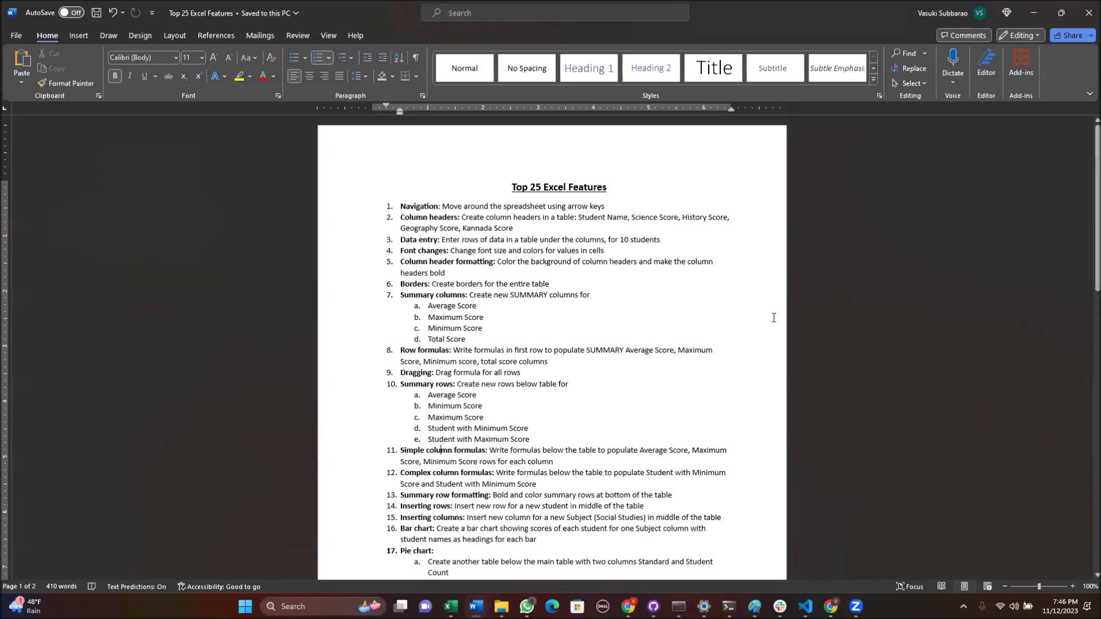
{"action": "left_click", "coordinate": [450, 607]}
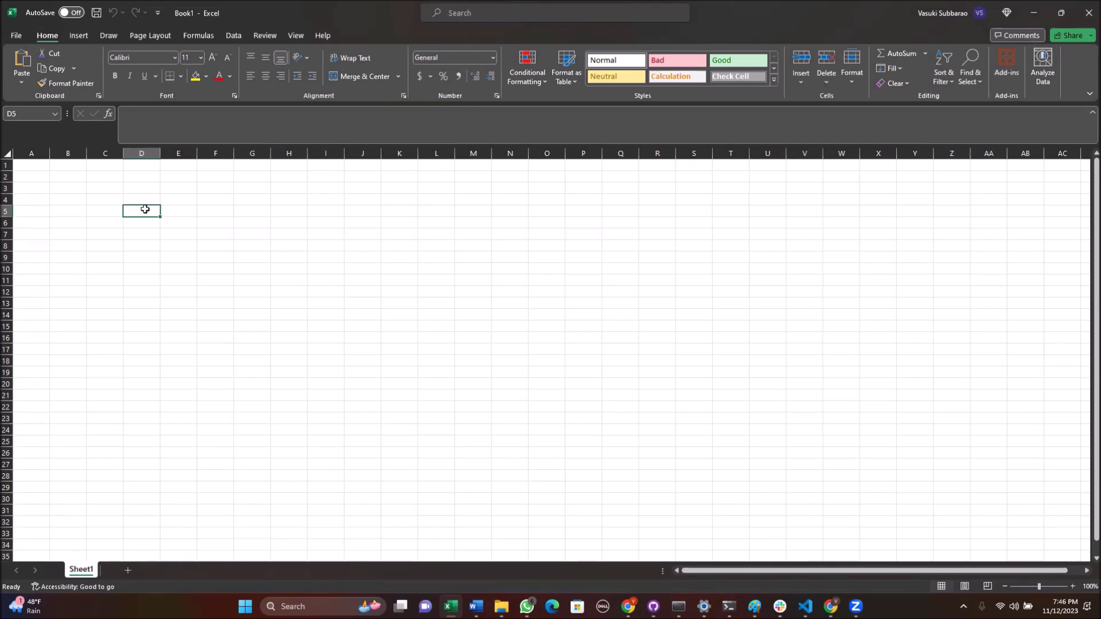
{"action": "key", "text": "Right"}
{"action": "key", "text": "Right"}
{"action": "key", "text": "Right"}
{"action": "key", "text": "Right"}
{"action": "key", "text": "Right"}
{"action": "key", "text": "Right"}
{"action": "key", "text": "Right"}
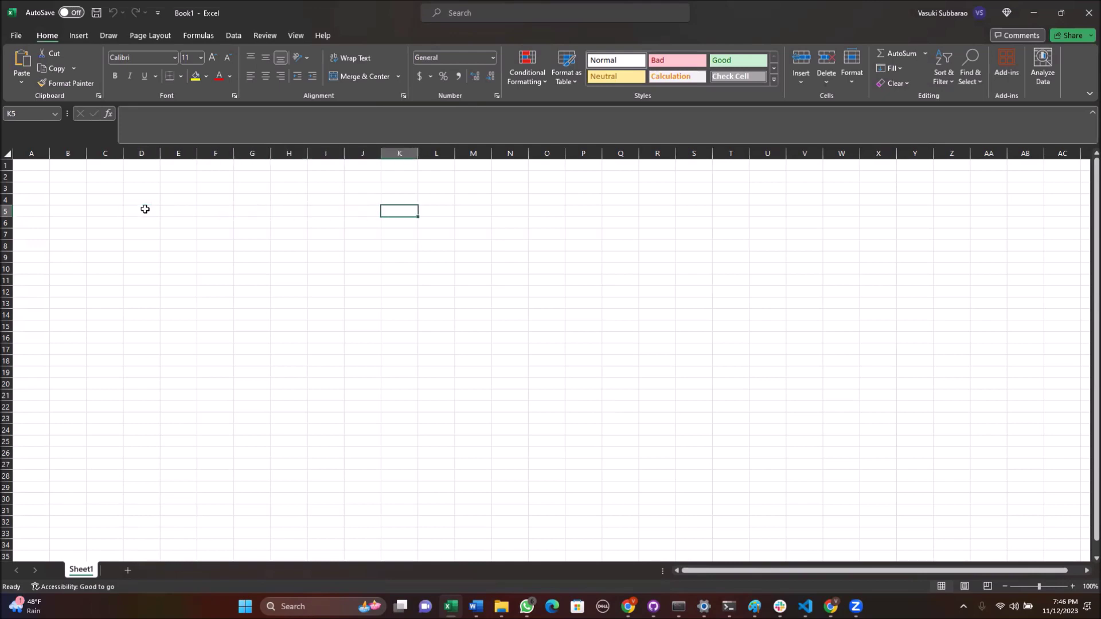
{"action": "left_click", "coordinate": [242, 211]}
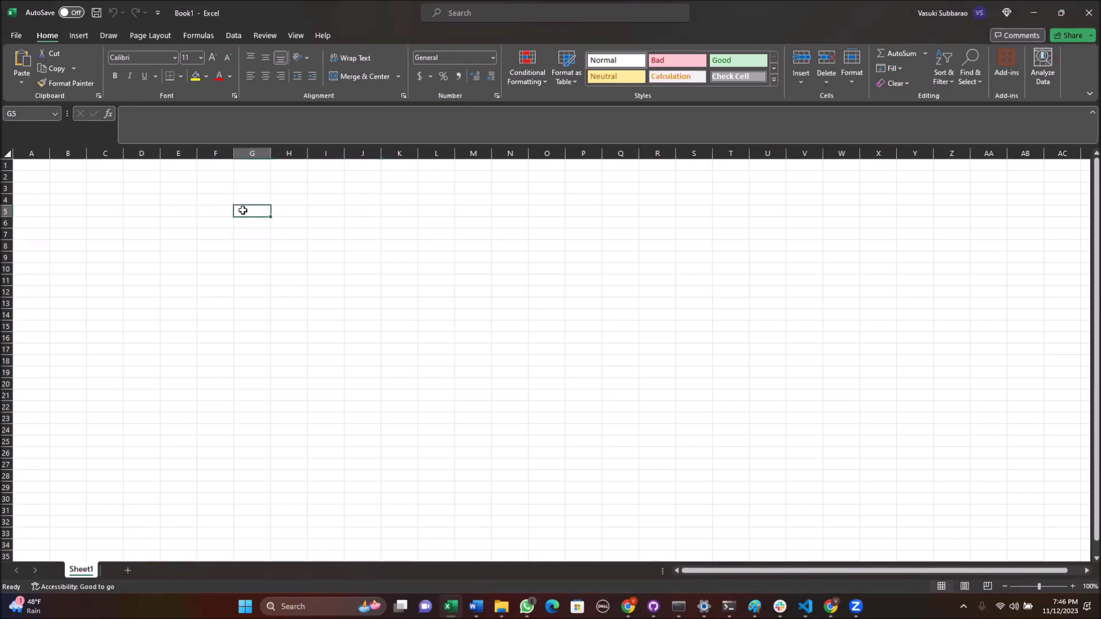
{"action": "left_click", "coordinate": [248, 150]}
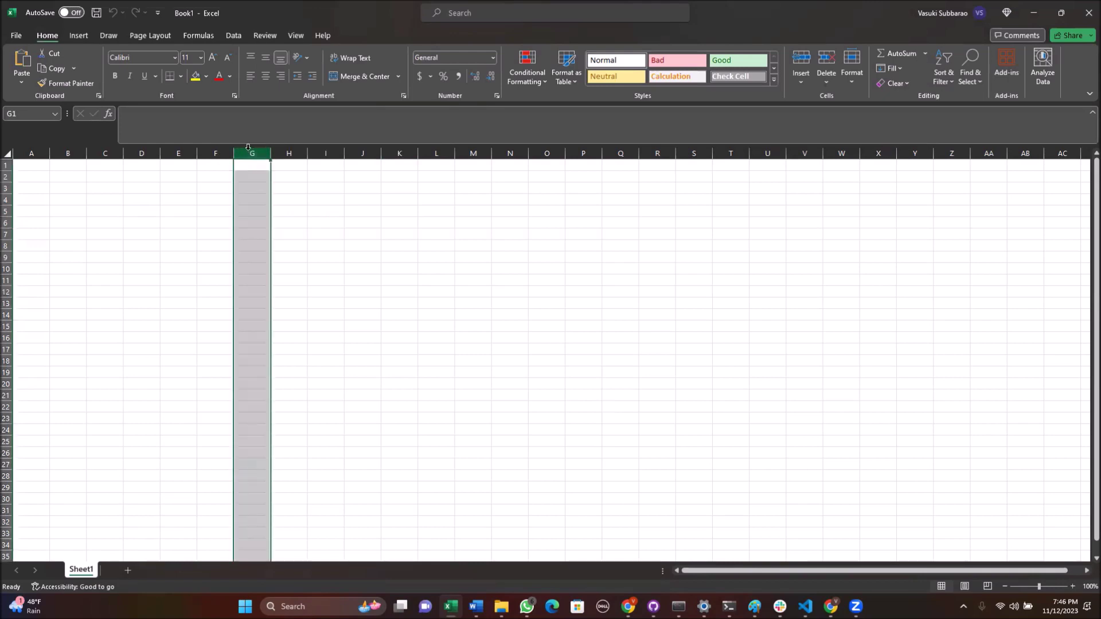
{"action": "left_click", "coordinate": [6, 199]}
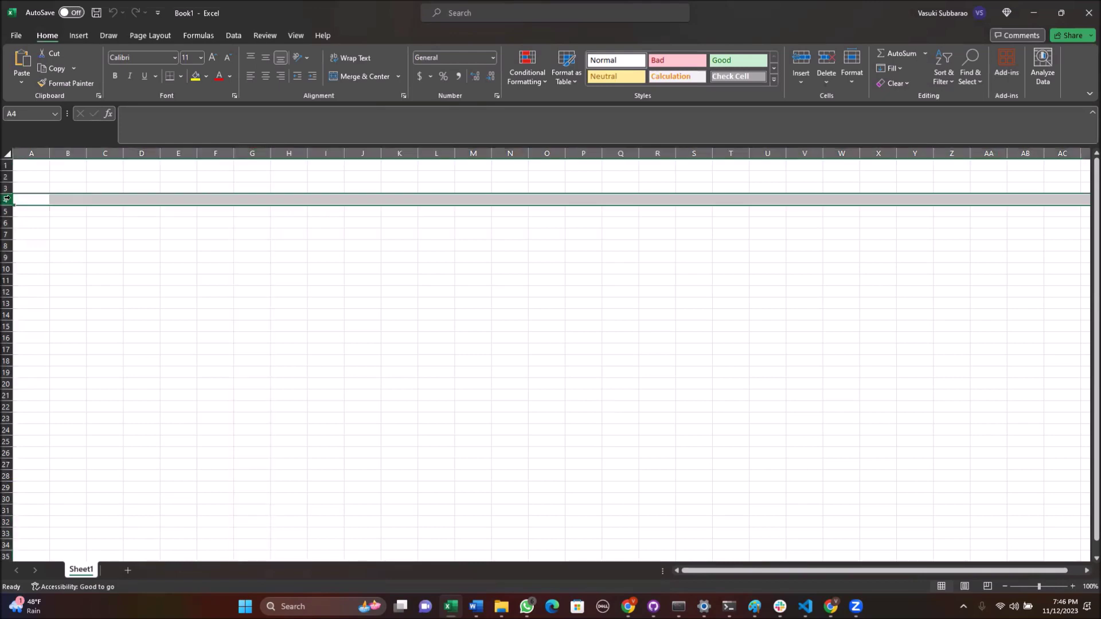
{"action": "left_click", "coordinate": [255, 152]}
{"action": "left_click", "coordinate": [6, 199]}
{"action": "left_click", "coordinate": [27, 165]}
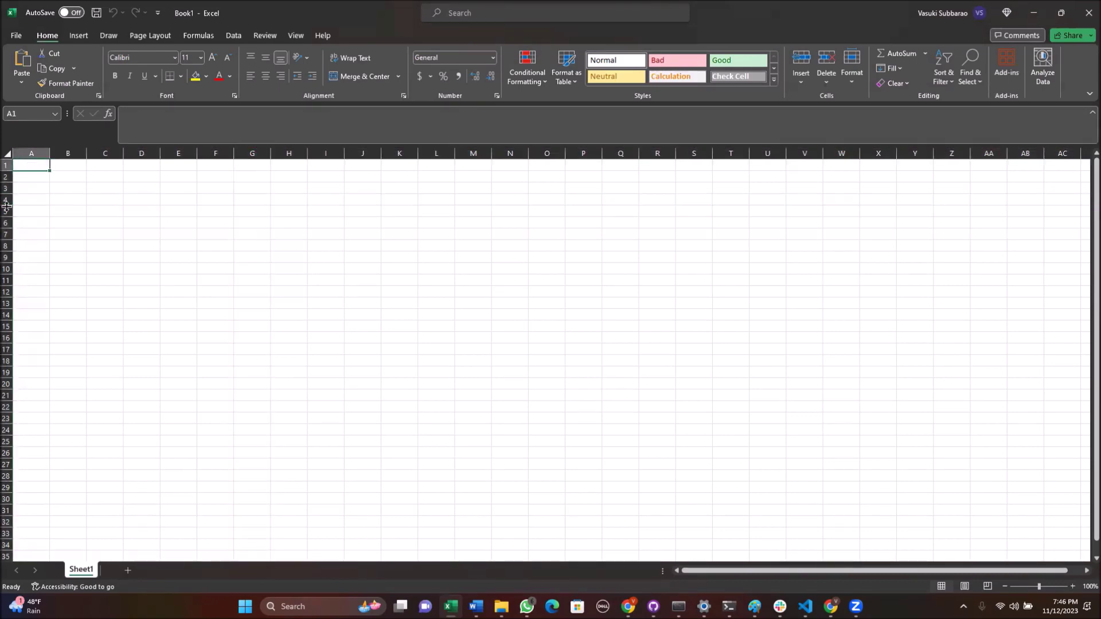
{"action": "scroll", "coordinate": [67, 273], "scroll_direction": "down", "scroll_amount": 12}
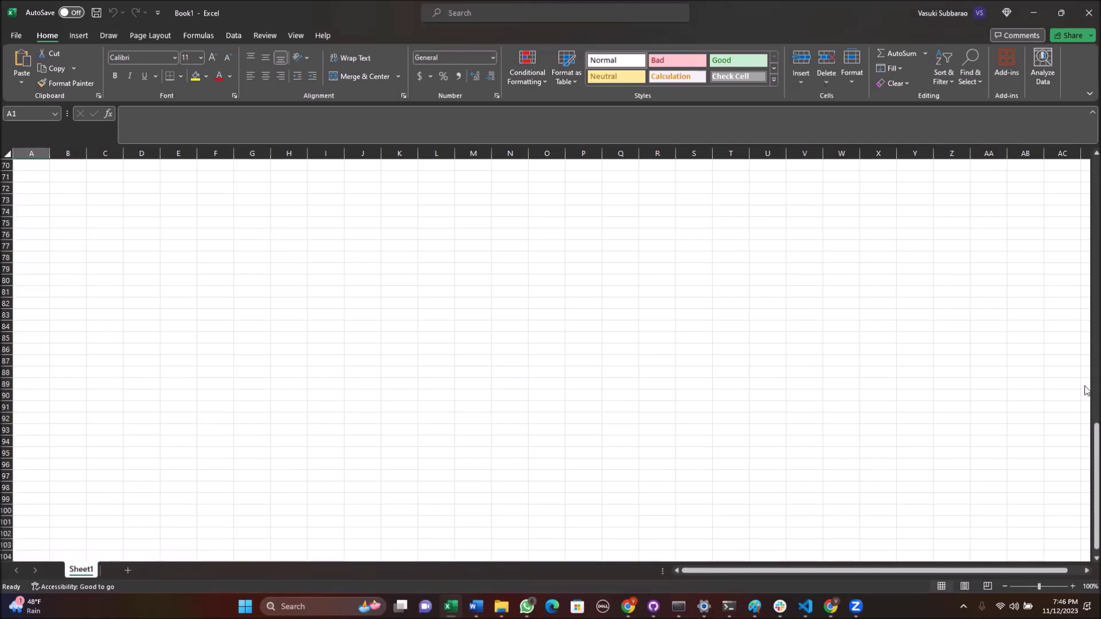
{"action": "left_click_drag", "start_coordinate": [1088, 434], "coordinate": [1085, 474]}
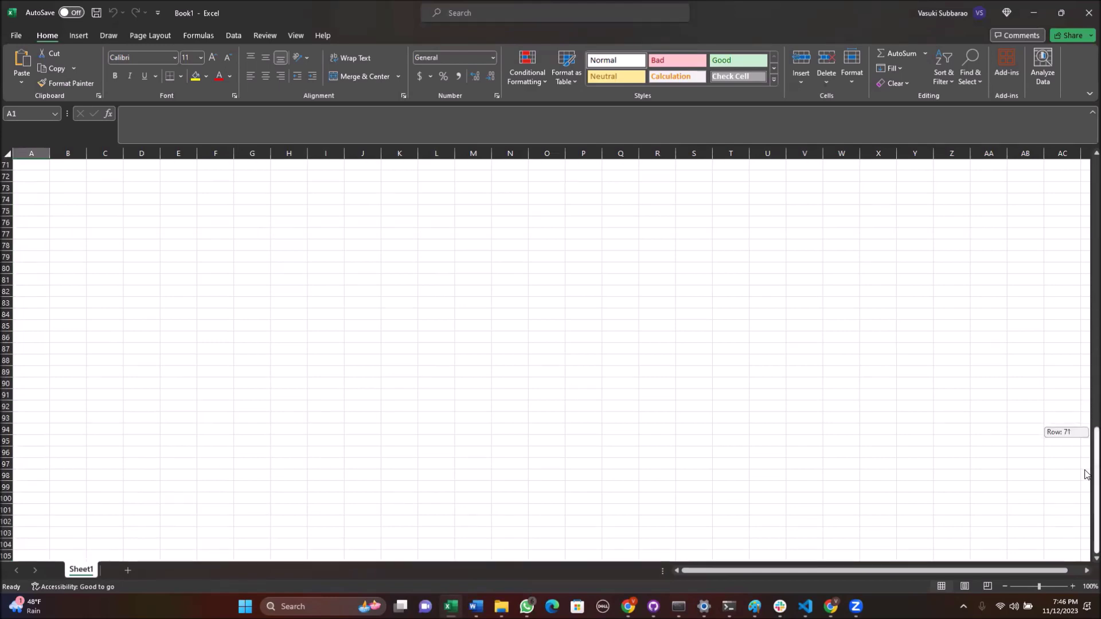
{"action": "scroll", "coordinate": [194, 427], "scroll_direction": "down", "scroll_amount": 12}
{"action": "scroll", "coordinate": [195, 430], "scroll_direction": "down", "scroll_amount": 8}
{"action": "scroll", "coordinate": [196, 431], "scroll_direction": "down", "scroll_amount": 8}
{"action": "scroll", "coordinate": [196, 433], "scroll_direction": "down", "scroll_amount": 8}
{"action": "scroll", "coordinate": [198, 436], "scroll_direction": "down", "scroll_amount": 8}
{"action": "scroll", "coordinate": [207, 438], "scroll_direction": "down", "scroll_amount": 9}
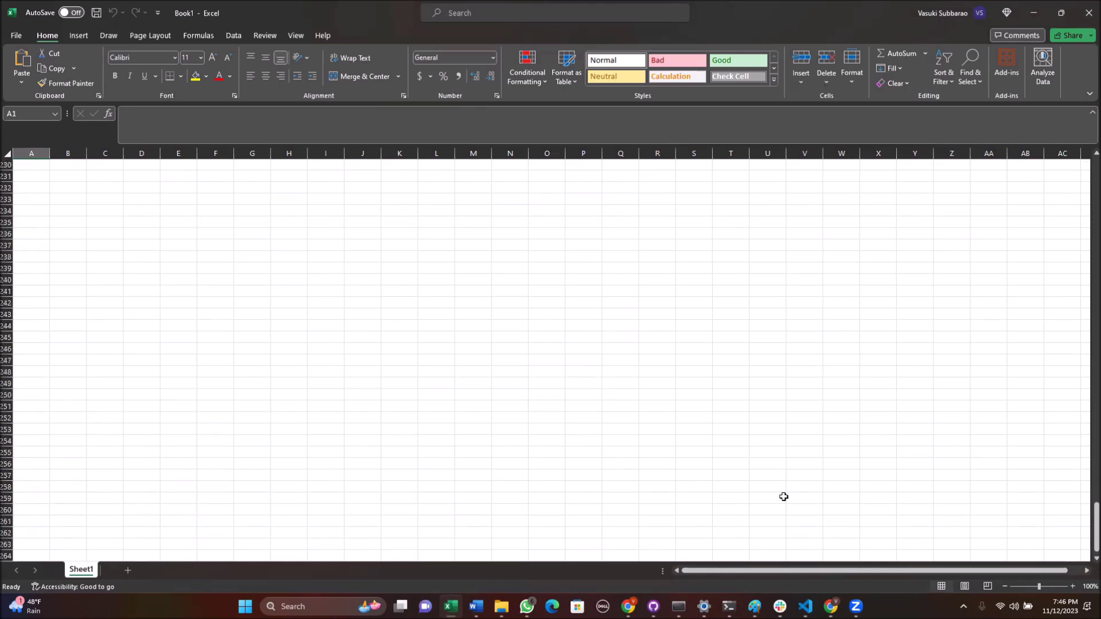
{"action": "left_click_drag", "start_coordinate": [1096, 519], "coordinate": [1086, 141]}
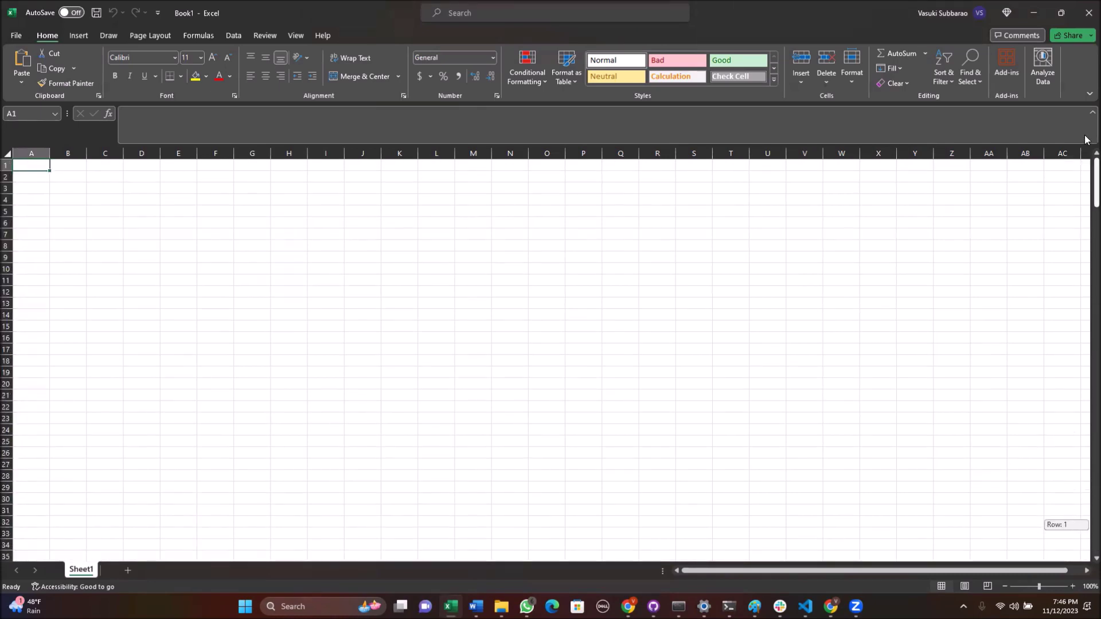
{"action": "left_click", "coordinate": [92, 202]}
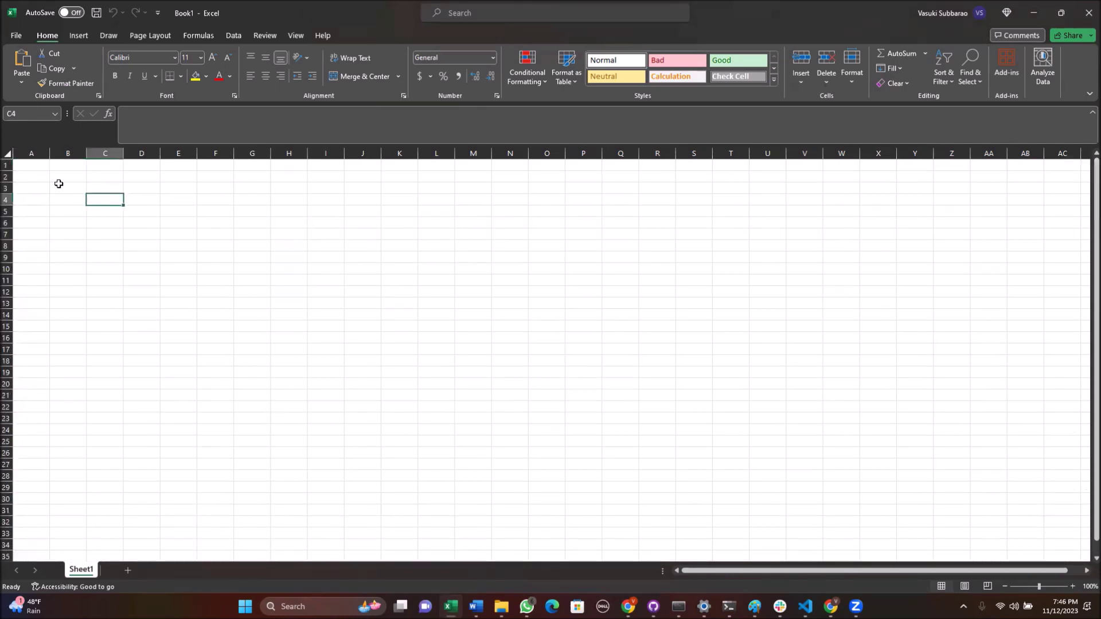
{"action": "left_click", "coordinate": [31, 152]}
{"action": "left_click", "coordinate": [68, 153]}
{"action": "left_click", "coordinate": [105, 153]}
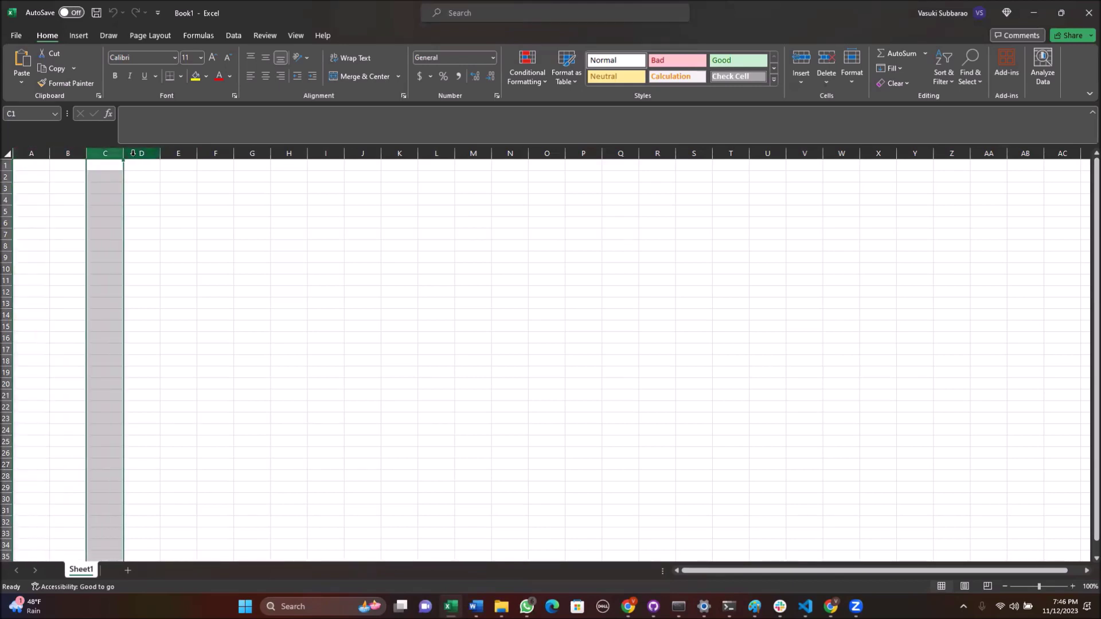
{"action": "left_click_drag", "start_coordinate": [711, 568], "coordinate": [932, 570]}
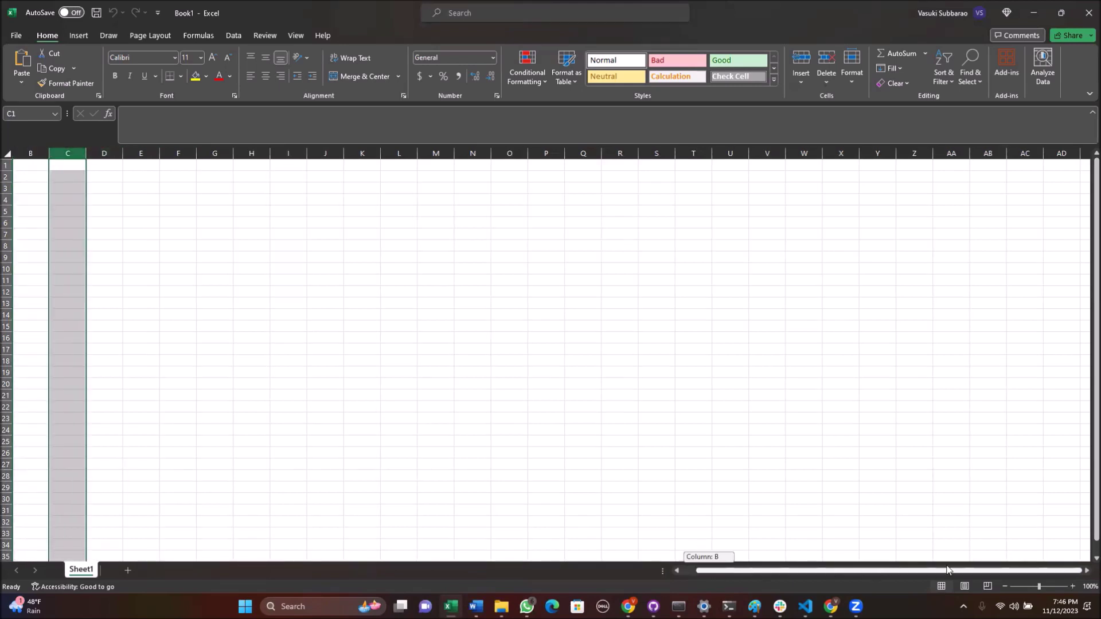
{"action": "left_click", "coordinate": [936, 353]}
{"action": "key", "text": "Right"}
{"action": "key", "text": "Right"}
{"action": "key", "text": "Right"}
{"action": "key", "text": "Right"}
{"action": "key", "text": "Right"}
{"action": "key", "text": "Right"}
{"action": "key", "text": "Right"}
{"action": "key", "text": "Right"}
{"action": "key", "text": "Right"}
{"action": "key", "text": "Right"}
{"action": "key", "text": "Right"}
{"action": "key", "text": "Right"}
{"action": "key", "text": "Right"}
{"action": "key", "text": "Right"}
{"action": "key", "text": "Right"}
{"action": "key", "text": "Right"}
{"action": "key", "text": "Right"}
{"action": "key", "text": "Right"}
{"action": "key", "text": "Right"}
{"action": "key", "text": "Right"}
{"action": "key", "text": "Right"}
{"action": "key", "text": "Right"}
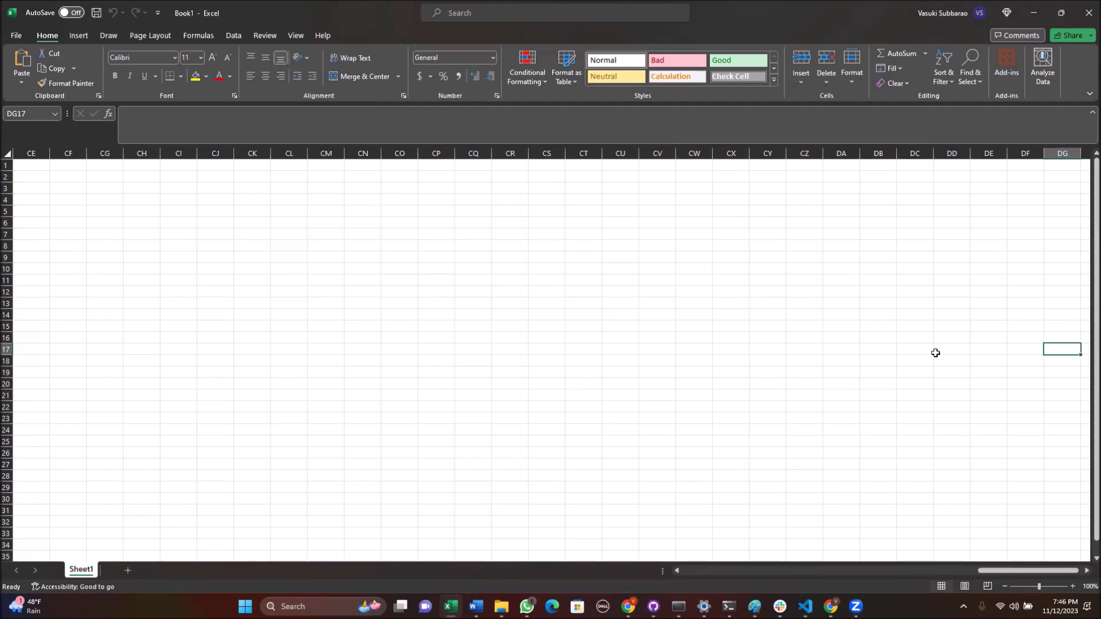
{"action": "left_click_drag", "start_coordinate": [986, 571], "coordinate": [690, 572]}
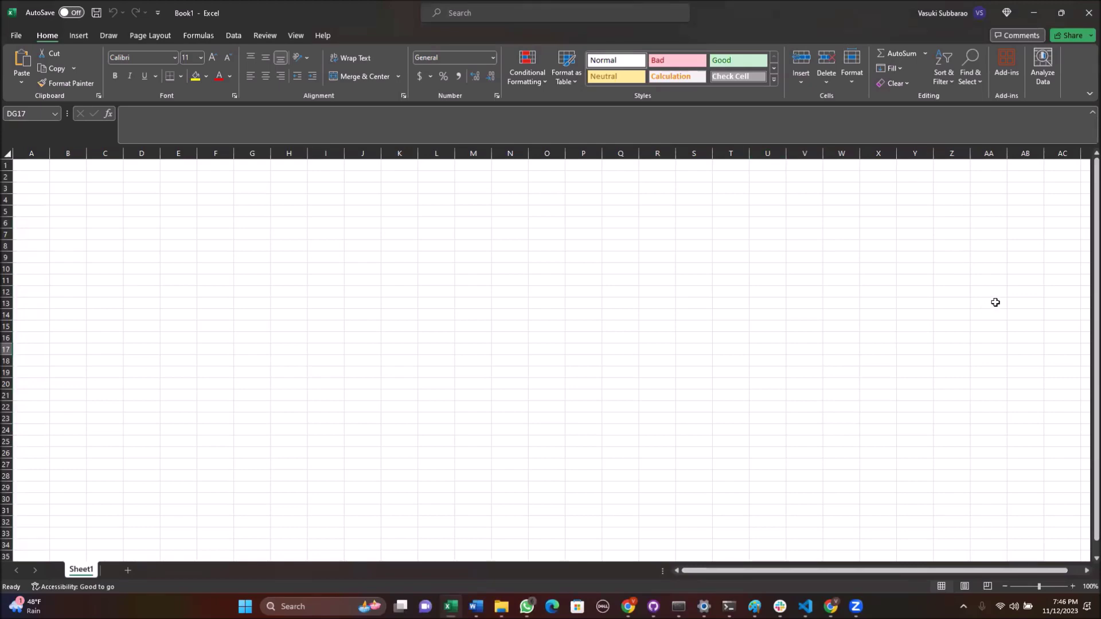
{"action": "left_click", "coordinate": [948, 152]}
{"action": "key", "text": "Right"}
{"action": "key", "text": "Right"}
{"action": "key", "text": "Right"}
{"action": "key", "text": "Right"}
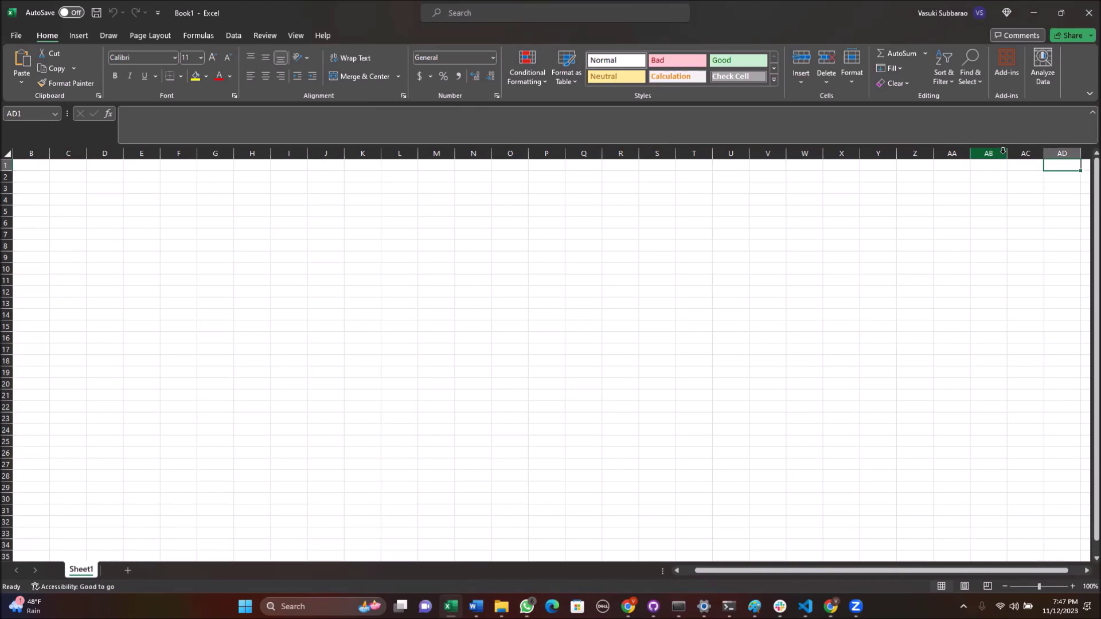
{"action": "left_click", "coordinate": [67, 209]}
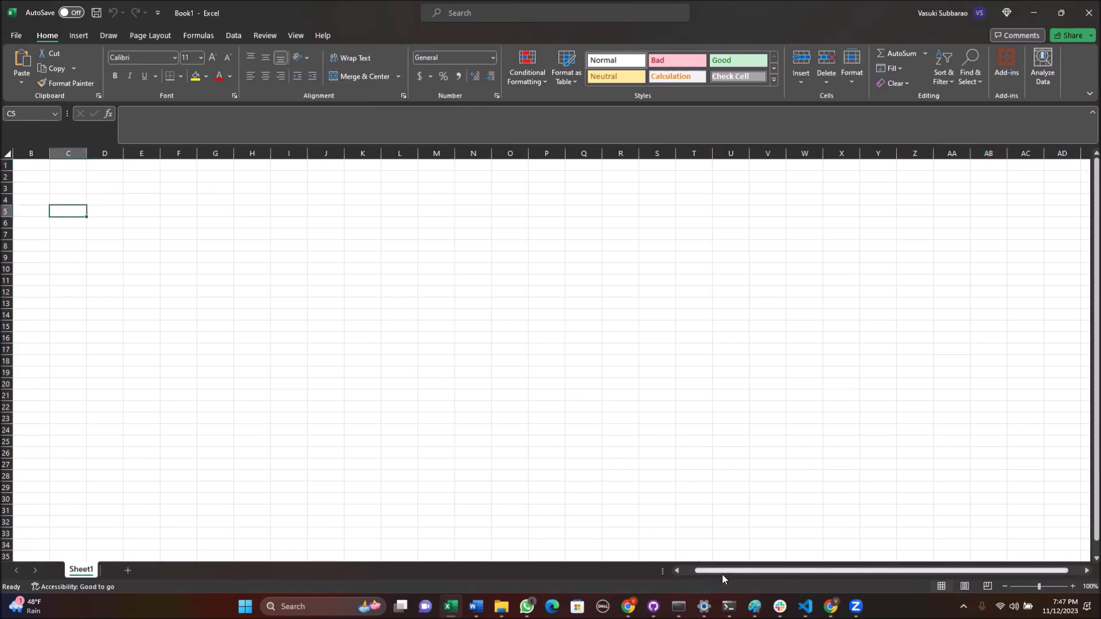
- Move around the empty Sheet1 with arrow keys, then bring up the Top 25 Excel Features document
{"action": "left_click_drag", "start_coordinate": [721, 572], "coordinate": [708, 571]}
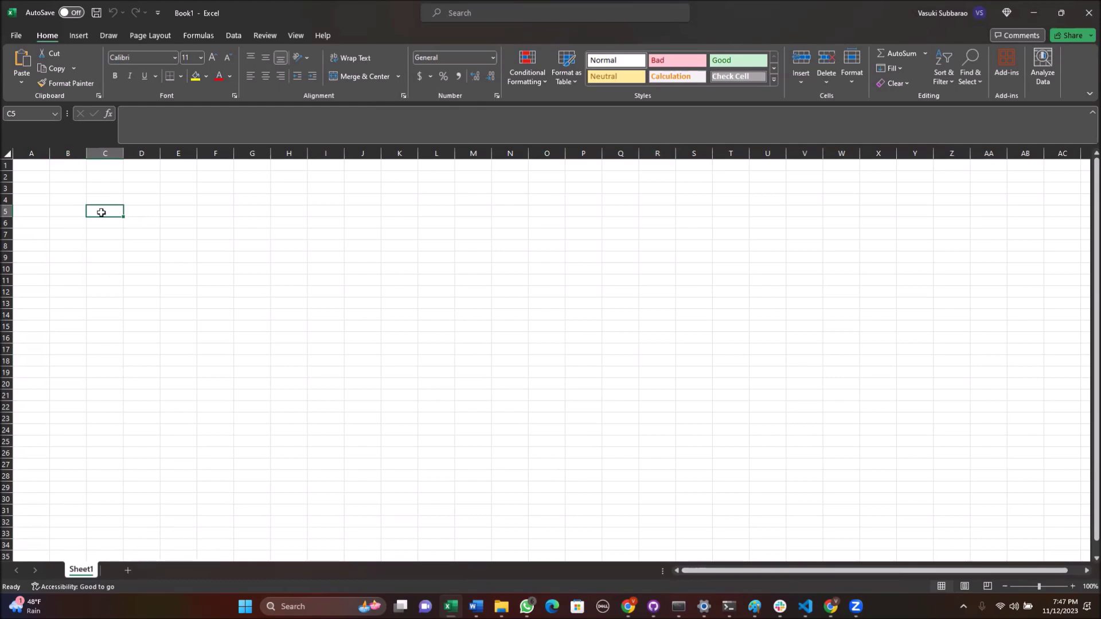
{"action": "key", "text": "Down"}
{"action": "key", "text": "Down"}
{"action": "key", "text": "Down"}
{"action": "key", "text": "Down"}
{"action": "key", "text": "Down"}
{"action": "key", "text": "Down"}
{"action": "key", "text": "Down"}
{"action": "key", "text": "Down"}
{"action": "key", "text": "Down"}
{"action": "key", "text": "Down"}
{"action": "key", "text": "Down"}
{"action": "key", "text": "Down"}
{"action": "key", "text": "Down"}
{"action": "key", "text": "Down"}
{"action": "key", "text": "Down"}
{"action": "key", "text": "Down"}
{"action": "key", "text": "Down"}
{"action": "key", "text": "Down"}
{"action": "key", "text": "Down"}
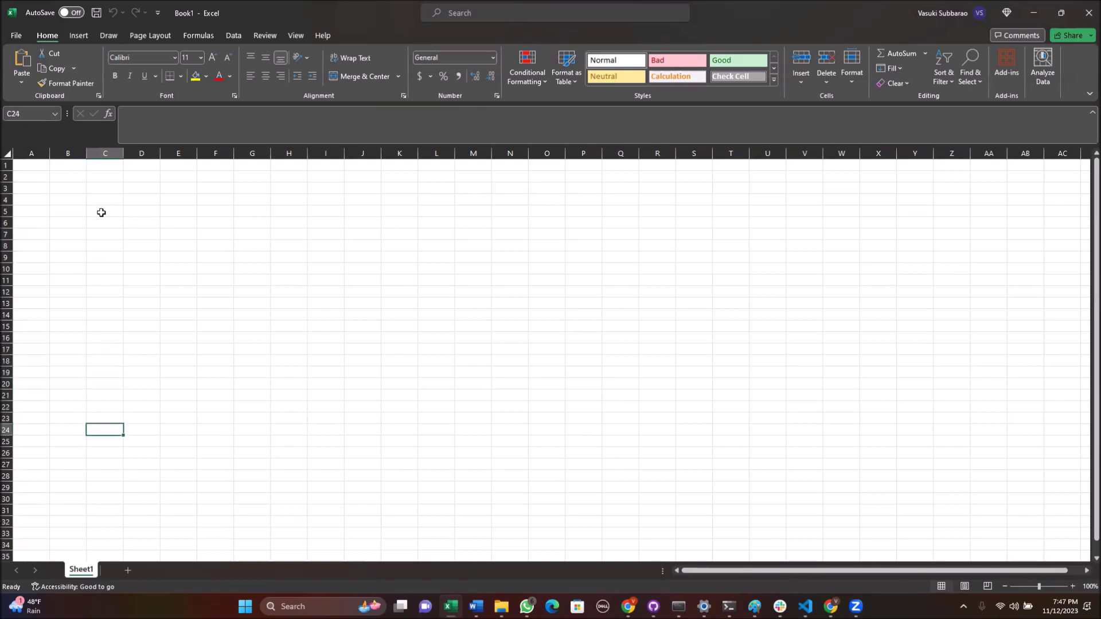
{"action": "key", "text": "Up"}
{"action": "key", "text": "Up"}
{"action": "key", "text": "Up"}
{"action": "key", "text": "Up"}
{"action": "key", "text": "Up"}
{"action": "key", "text": "Up"}
{"action": "key", "text": "Up"}
{"action": "key", "text": "Up"}
{"action": "key", "text": "Up"}
{"action": "key", "text": "Up"}
{"action": "key", "text": "Up"}
{"action": "key", "text": "Up"}
{"action": "key", "text": "Up"}
{"action": "key", "text": "Up"}
{"action": "key", "text": "Up"}
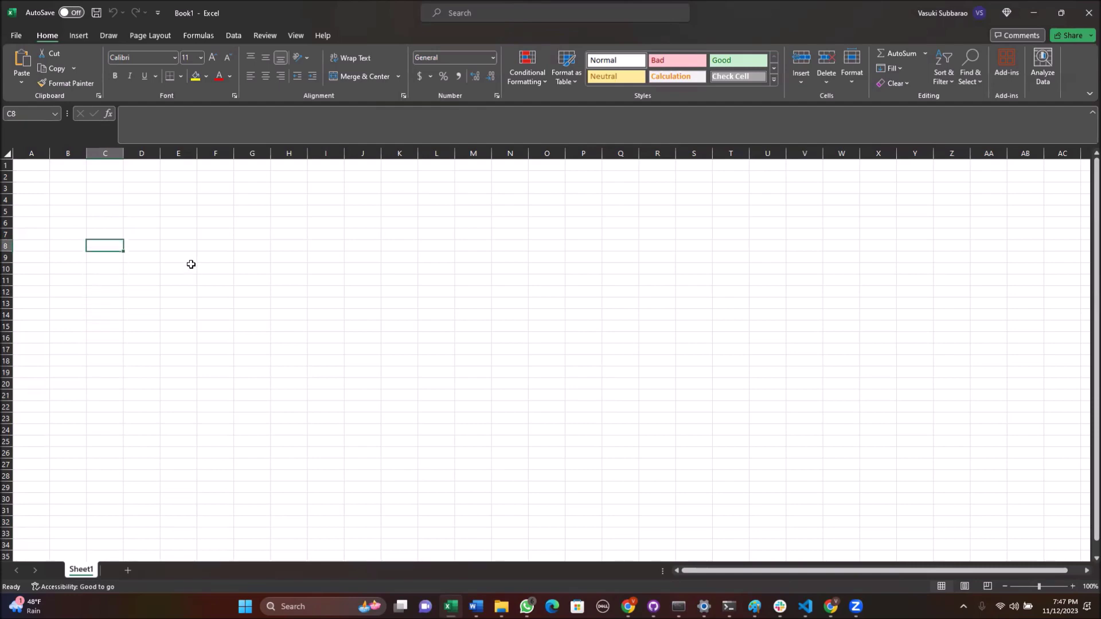
{"action": "key", "text": "Right"}
{"action": "key", "text": "Right"}
{"action": "key", "text": "Right"}
{"action": "key", "text": "Right"}
{"action": "key", "text": "Right"}
{"action": "key", "text": "Right"}
{"action": "key", "text": "Right"}
{"action": "key", "text": "Right"}
{"action": "key", "text": "Right"}
{"action": "key", "text": "Right"}
{"action": "key", "text": "Right"}
{"action": "key", "text": "Right"}
{"action": "key", "text": "Right"}
{"action": "key", "text": "Right"}
{"action": "key", "text": "Right"}
{"action": "key", "text": "Right"}
{"action": "key", "text": "Right"}
{"action": "key", "text": "Right"}
{"action": "key", "text": "Right"}
{"action": "key", "text": "Left"}
{"action": "key", "text": "Left"}
{"action": "key", "text": "Left"}
{"action": "key", "text": "Left"}
{"action": "key", "text": "Left"}
{"action": "key", "text": "Left"}
{"action": "key", "text": "Left"}
{"action": "key", "text": "Left"}
{"action": "key", "text": "Left"}
{"action": "key", "text": "Left"}
{"action": "key", "text": "Left"}
{"action": "key", "text": "Left"}
{"action": "key", "text": "Left"}
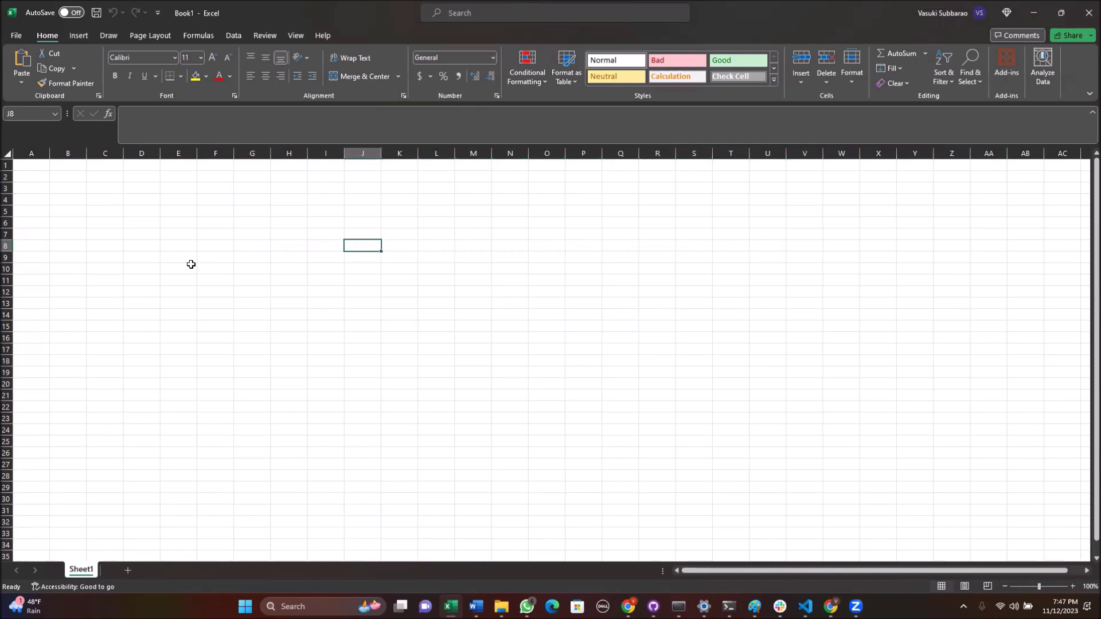
{"action": "key", "text": "Up"}
{"action": "key", "text": "Up"}
{"action": "key", "text": "Up"}
{"action": "key", "text": "Up"}
{"action": "key", "text": "Up"}
{"action": "key", "text": "Down"}
{"action": "key", "text": "Down"}
{"action": "key", "text": "Down"}
{"action": "key", "text": "Down"}
{"action": "key", "text": "Down"}
{"action": "key", "text": "Down"}
{"action": "key", "text": "Down"}
{"action": "key", "text": "Down"}
{"action": "key", "text": "Up"}
{"action": "key", "text": "Up"}
{"action": "key", "text": "Down"}
{"action": "key", "text": "Down"}
{"action": "key", "text": "Down"}
{"action": "key", "text": "Left"}
{"action": "key", "text": "Left"}
{"action": "key", "text": "Left"}
{"action": "key", "text": "Left"}
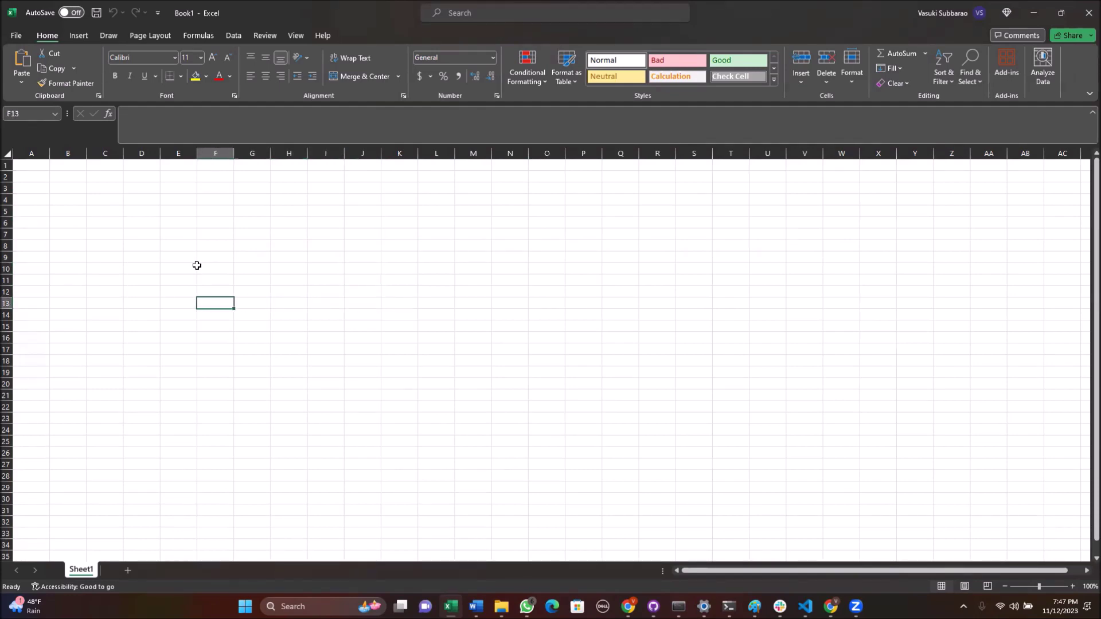
{"action": "key", "text": "Right"}
{"action": "key", "text": "Right"}
{"action": "key", "text": "Right"}
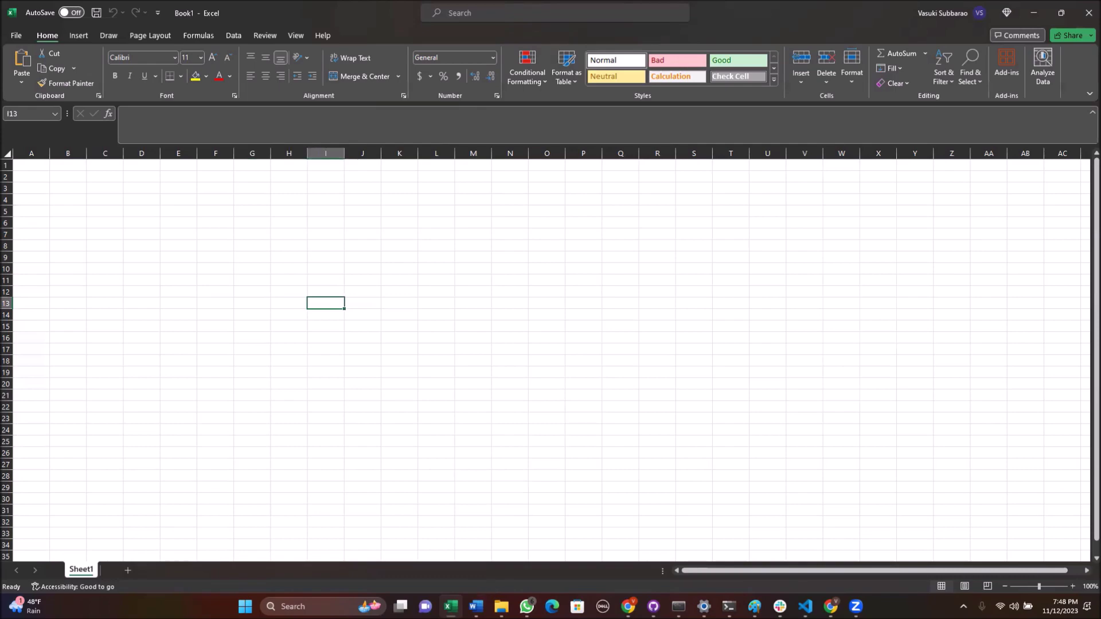
{"action": "left_click", "coordinate": [477, 606]}
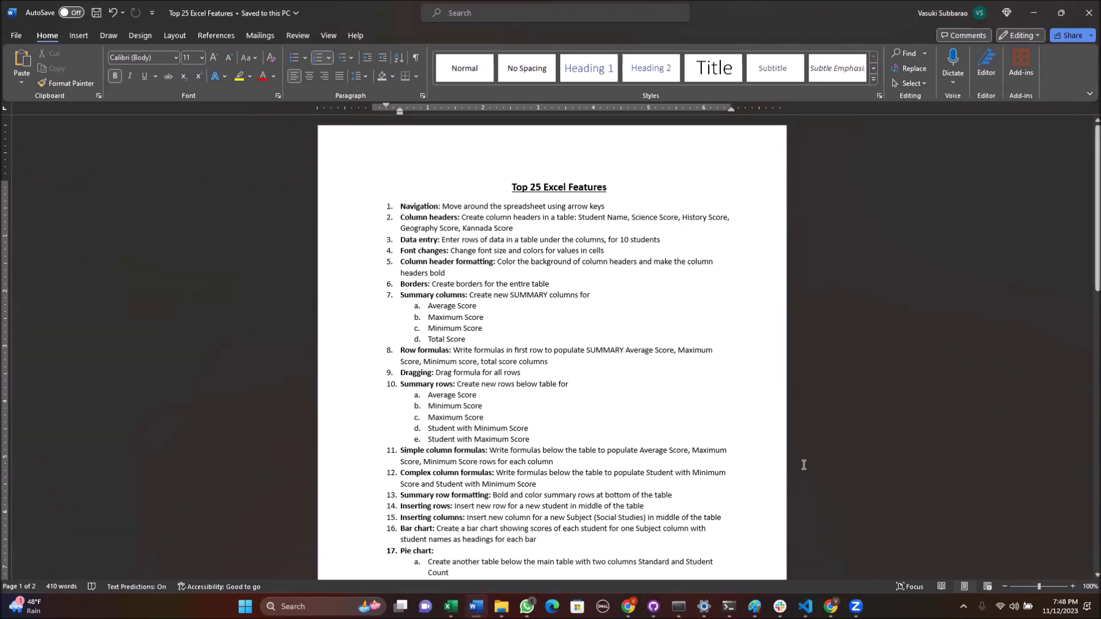
- Switch from Word back to the blank Book1 workbook with Alt+Tab
{"action": "key", "text": "alt+Tab"}
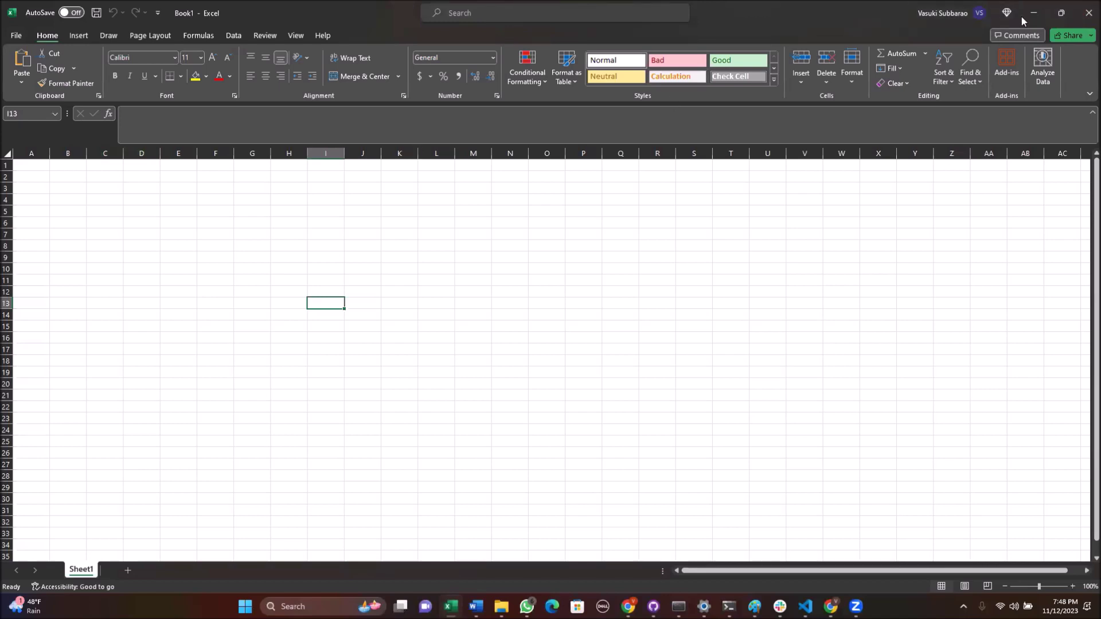
- Enter 'Student Name' in A1 and auto-fit column A to it
{"action": "left_click", "coordinate": [37, 166]}
{"action": "type", "text": "Student Name"}
{"action": "key", "text": "Tab"}
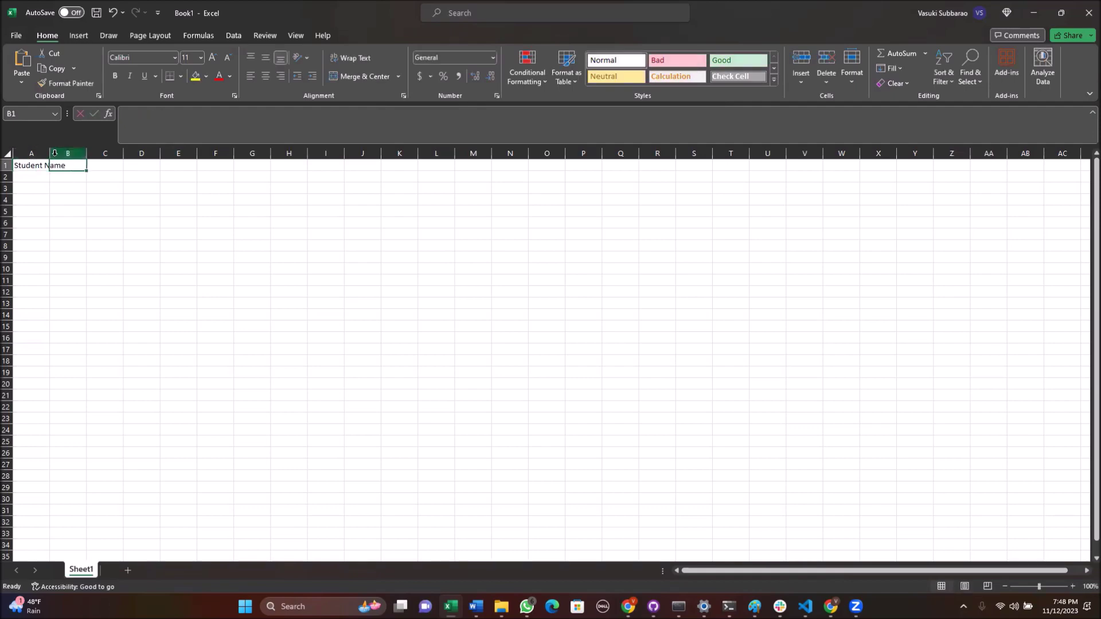
{"action": "double_click", "coordinate": [50, 153]}
- Enter Science Score, History Score, Geography Score and Kannada Score in B1 through E1
{"action": "left_click", "coordinate": [45, 167]}
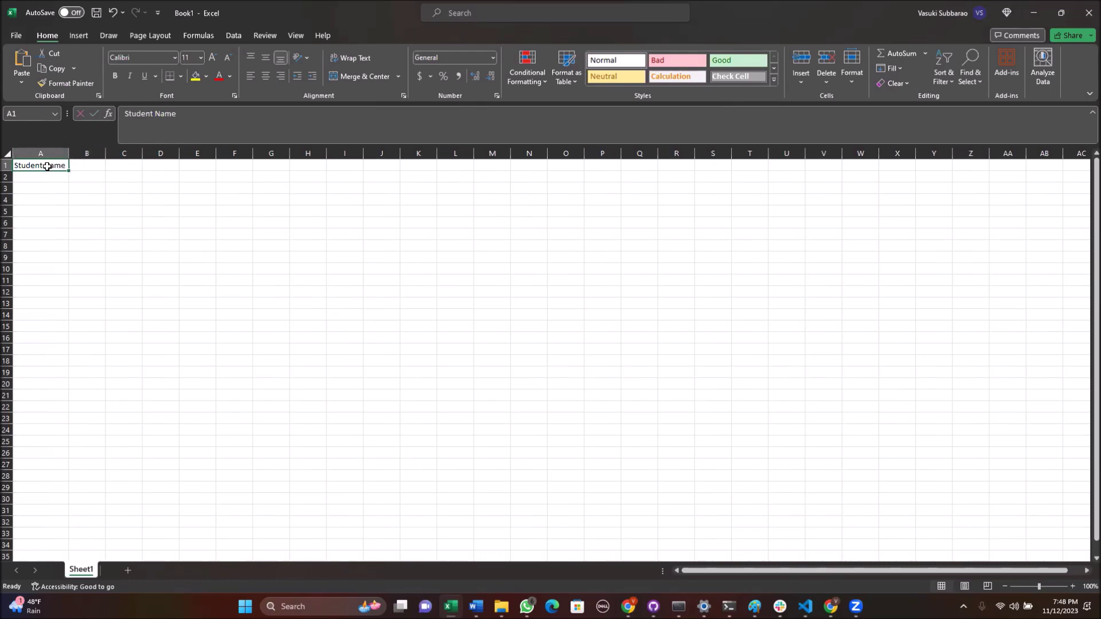
{"action": "left_click", "coordinate": [87, 167]}
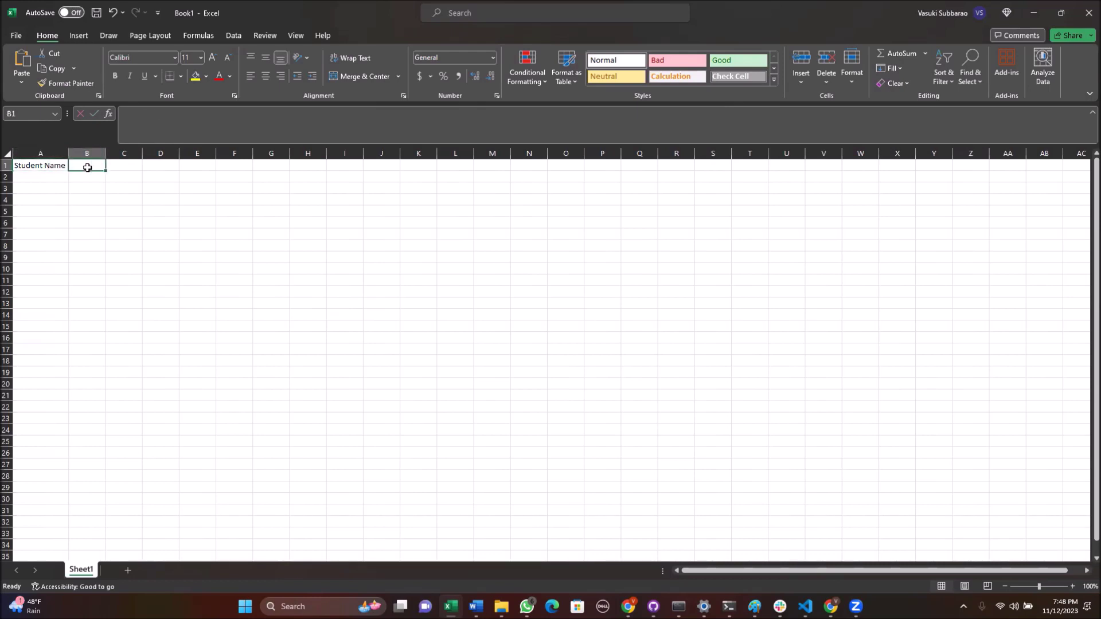
{"action": "type", "text": "Science"}
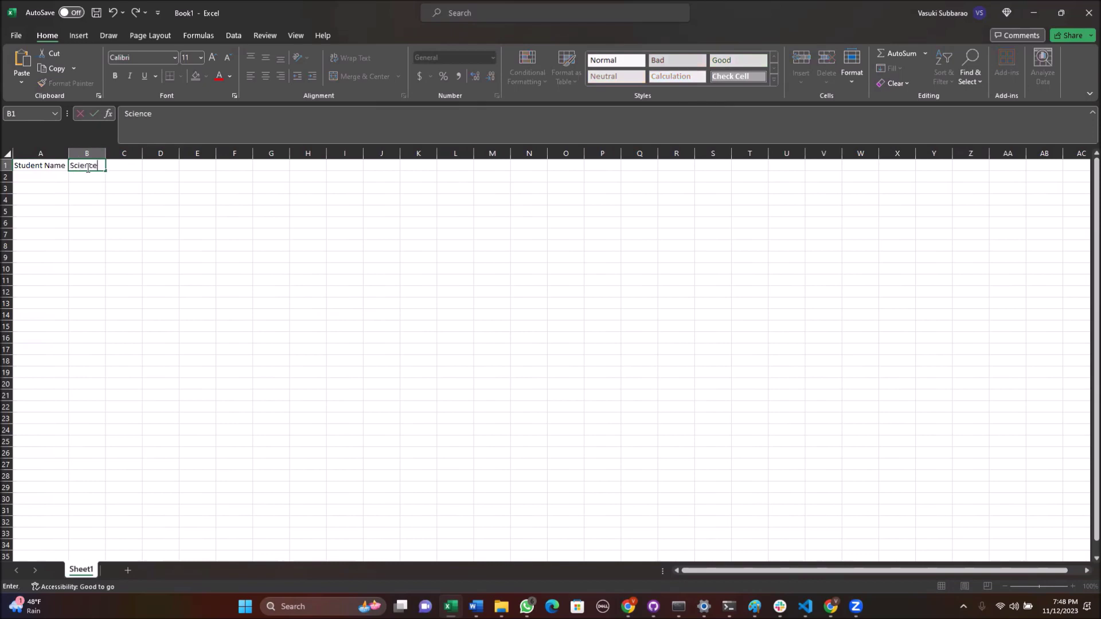
{"action": "type", "text": " Score"}
{"action": "key", "text": "Tab"}
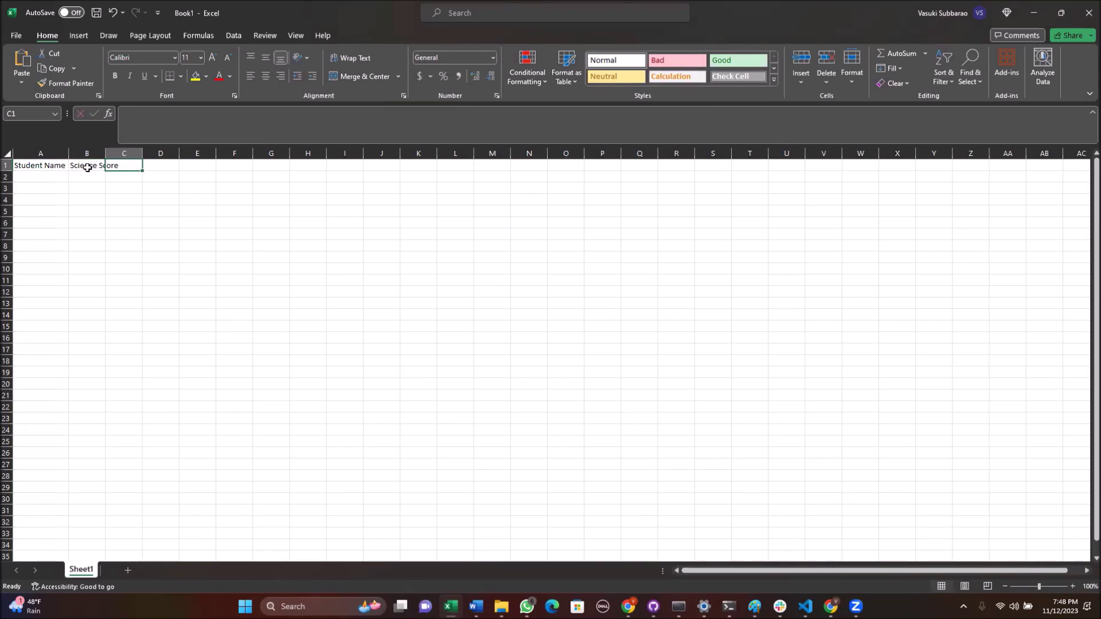
{"action": "type", "text": "History Score"}
{"action": "key", "text": "Tab"}
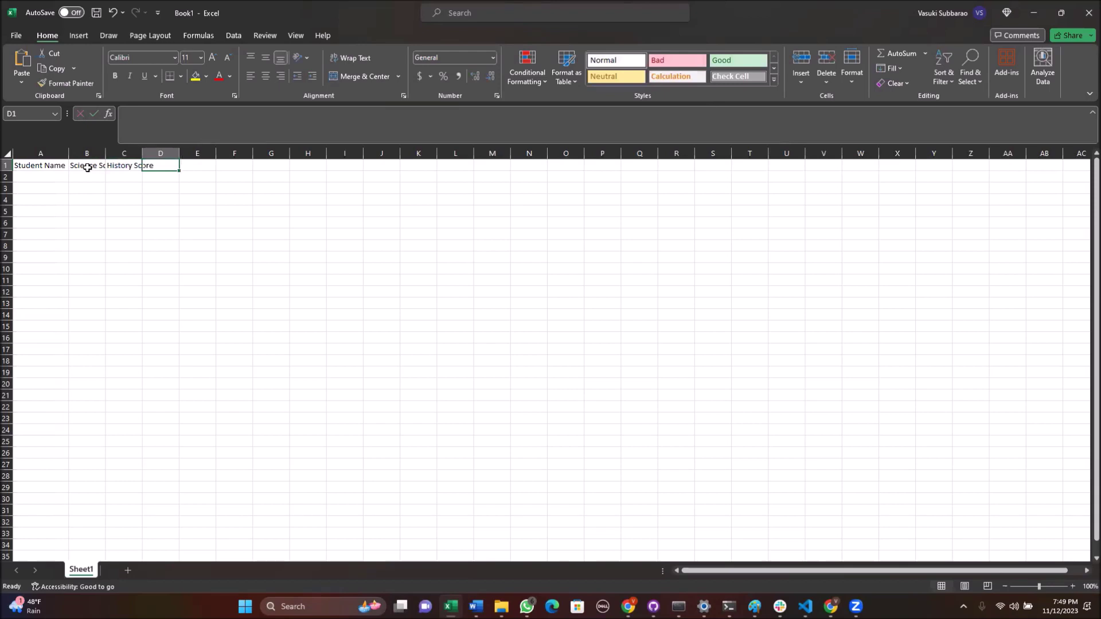
{"action": "type", "text": "Geogra"}
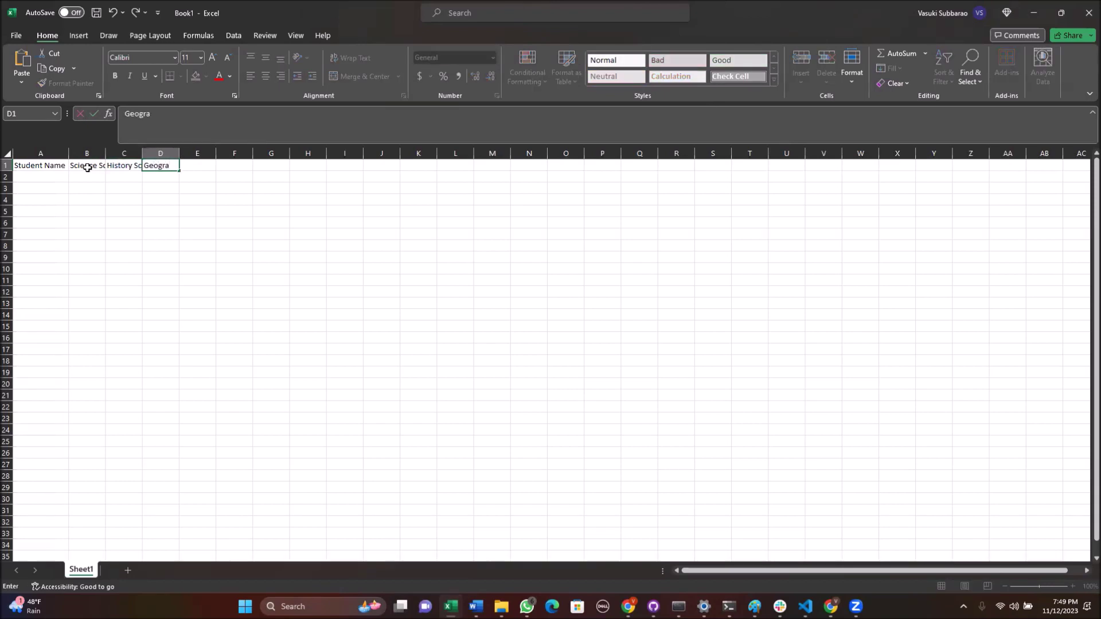
{"action": "type", "text": "phy Score"}
{"action": "key", "text": "Tab"}
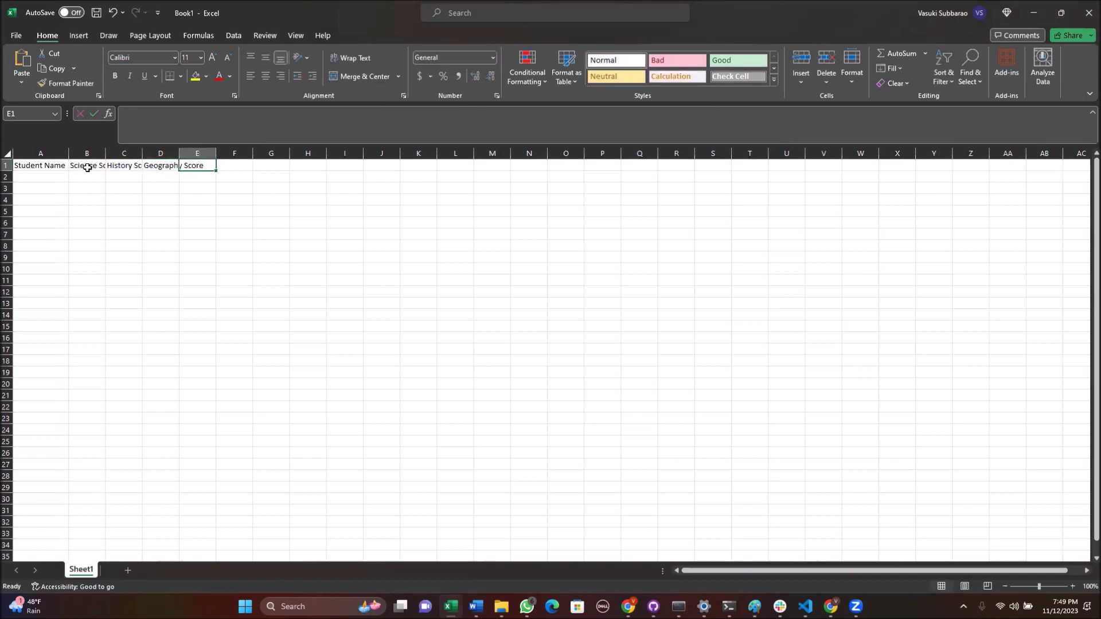
{"action": "type", "text": "Kannada "}
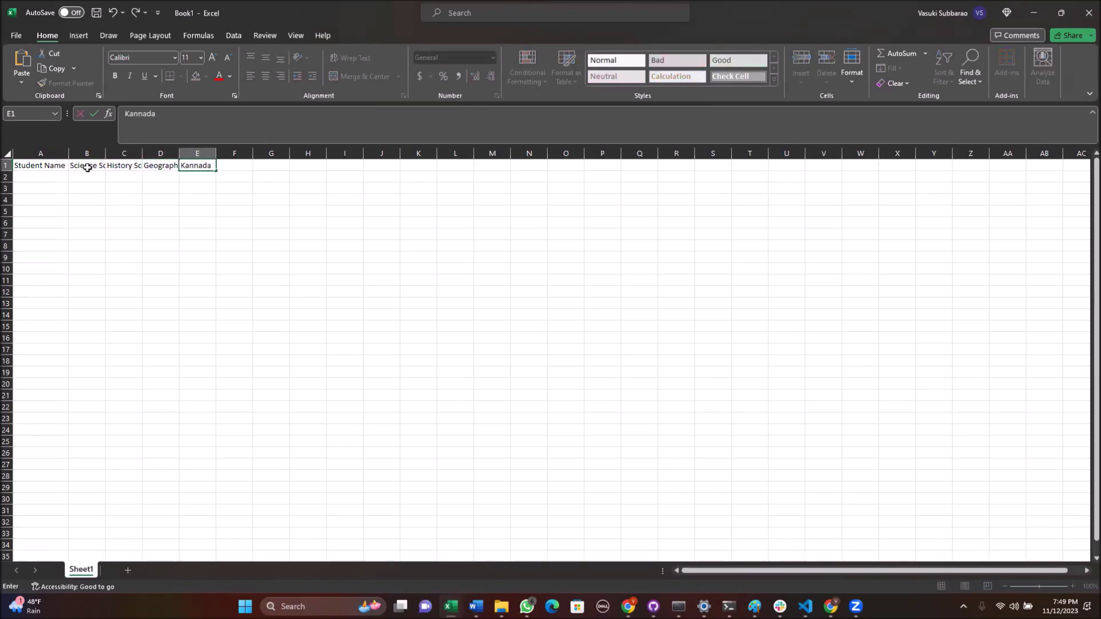
{"action": "type", "text": "Score"}
- Select columns B through E and auto-fit them to their score headings
{"action": "left_click", "coordinate": [103, 199]}
{"action": "left_click", "coordinate": [87, 153]}
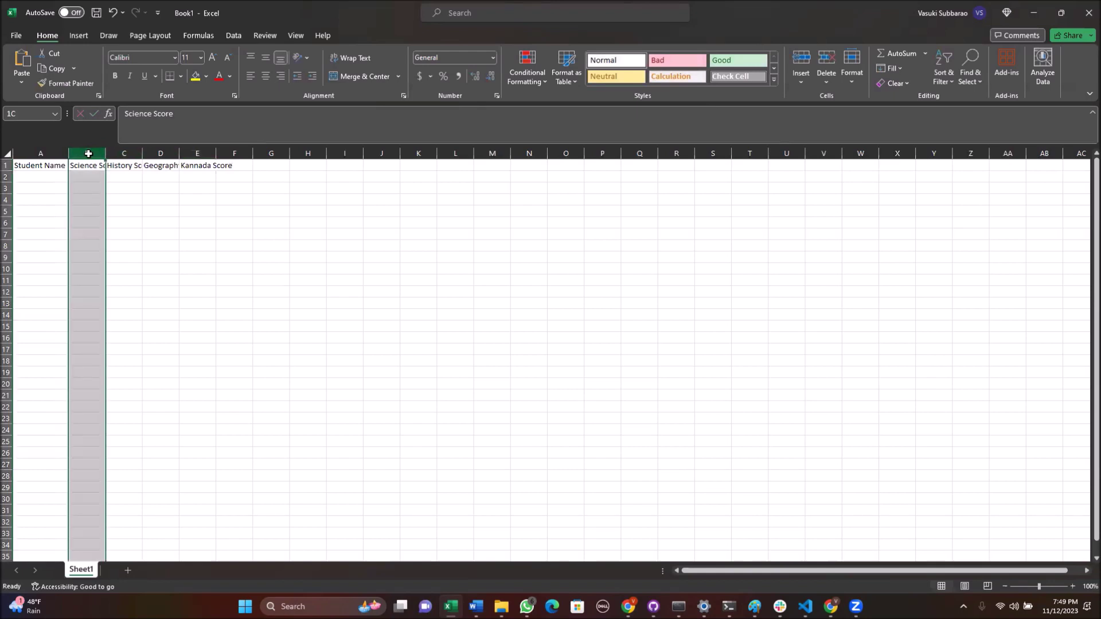
{"action": "left_click_drag", "start_coordinate": [88, 154], "coordinate": [197, 154]}
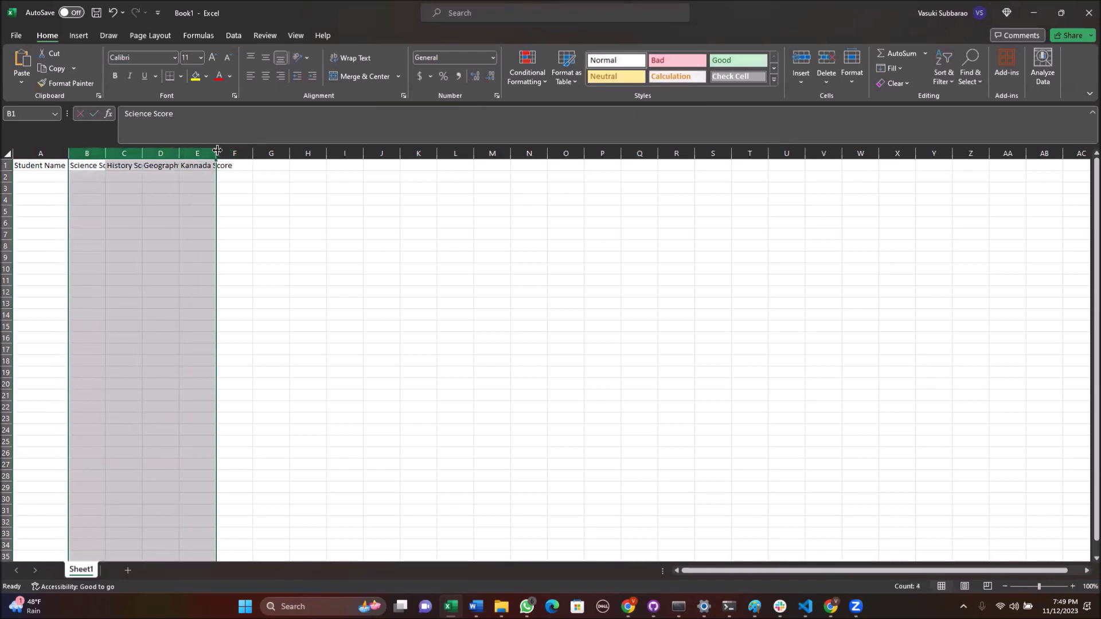
{"action": "left_click", "coordinate": [89, 153]}
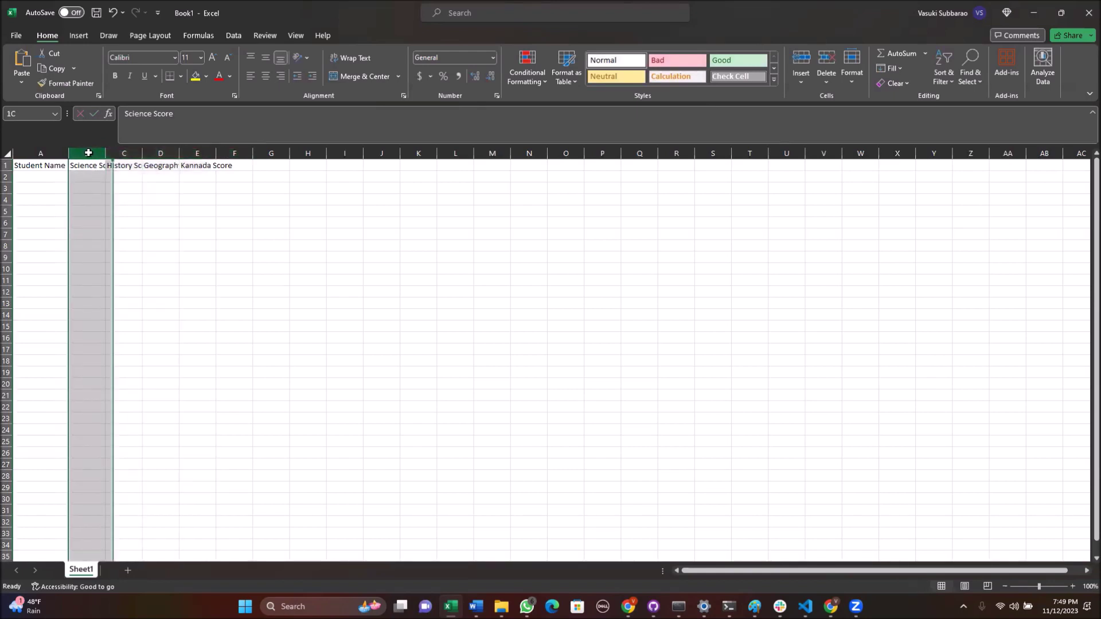
{"action": "left_click_drag", "start_coordinate": [91, 152], "coordinate": [197, 153]}
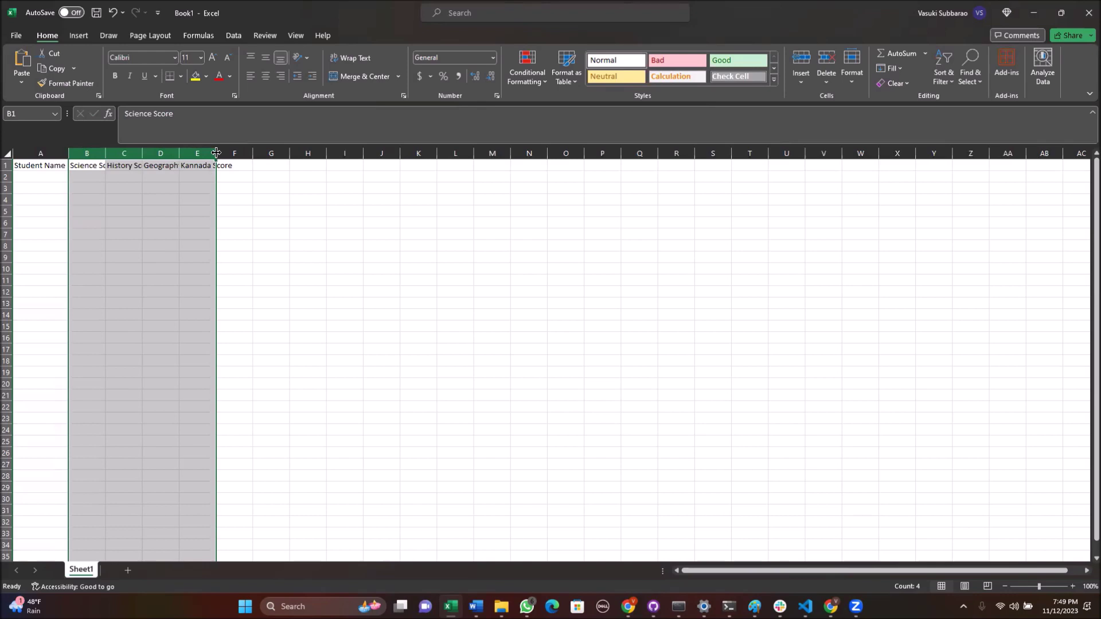
{"action": "double_click", "coordinate": [216, 152]}
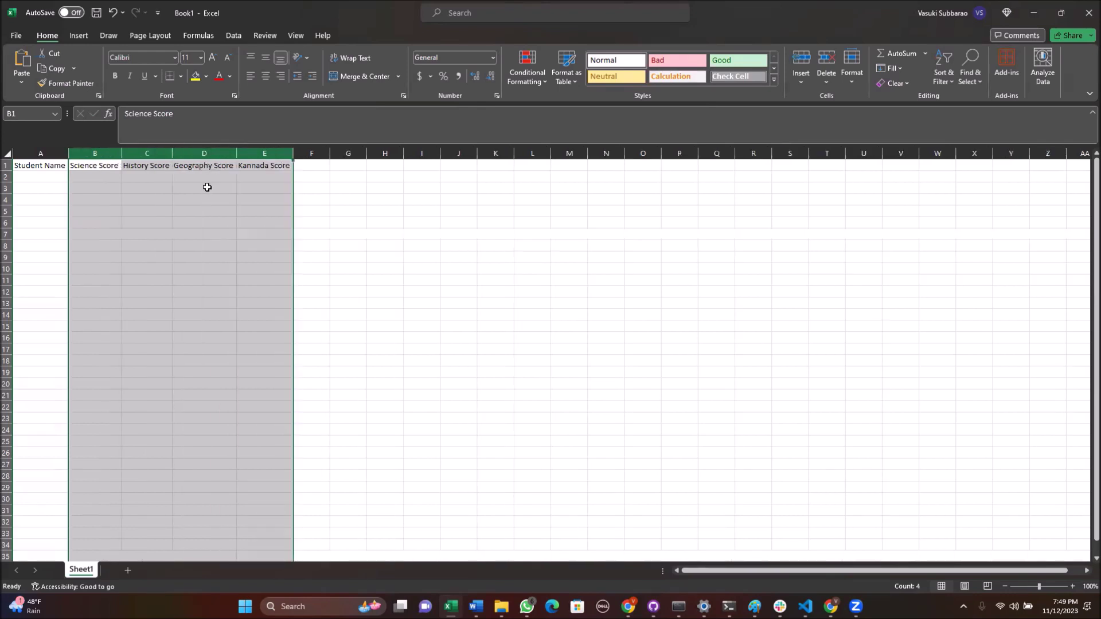
- Widen column A to about 40.57 and begin resizing column B
{"action": "left_click", "coordinate": [33, 185]}
{"action": "mouse_move", "coordinate": [69, 152]}
{"action": "left_mouse_down"}
{"action": "mouse_move", "coordinate": [215, 155]}
{"action": "mouse_move", "coordinate": [140, 156]}
{"action": "left_mouse_up"}
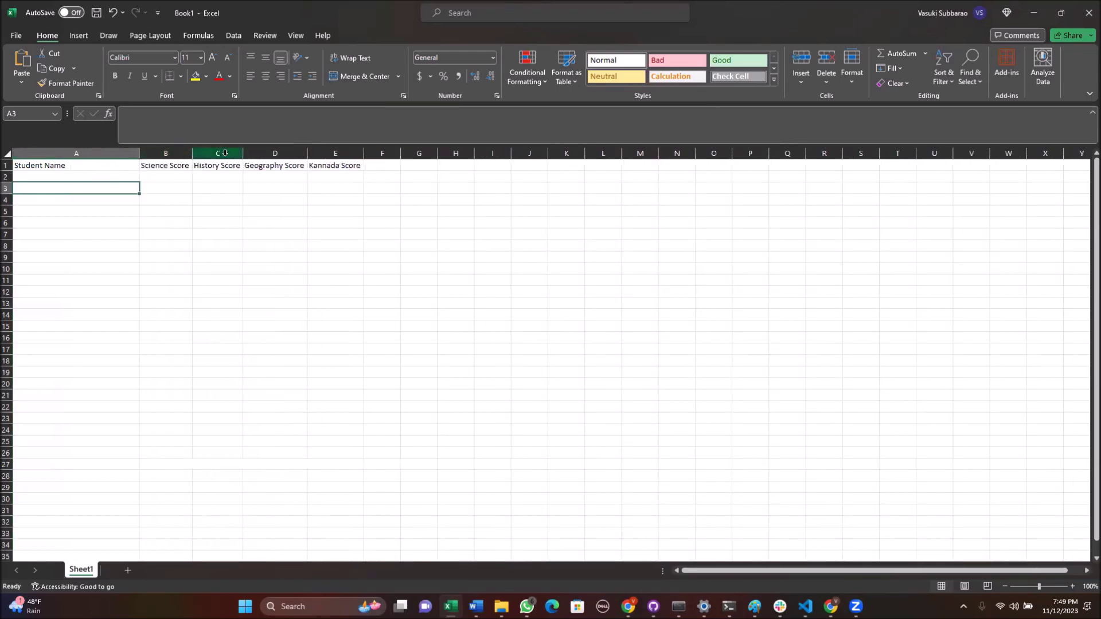
{"action": "mouse_move", "coordinate": [190, 154]}
{"action": "left_mouse_down"}
{"action": "mouse_move", "coordinate": [172, 154]}
{"action": "mouse_move", "coordinate": [374, 154]}
{"action": "left_mouse_up"}
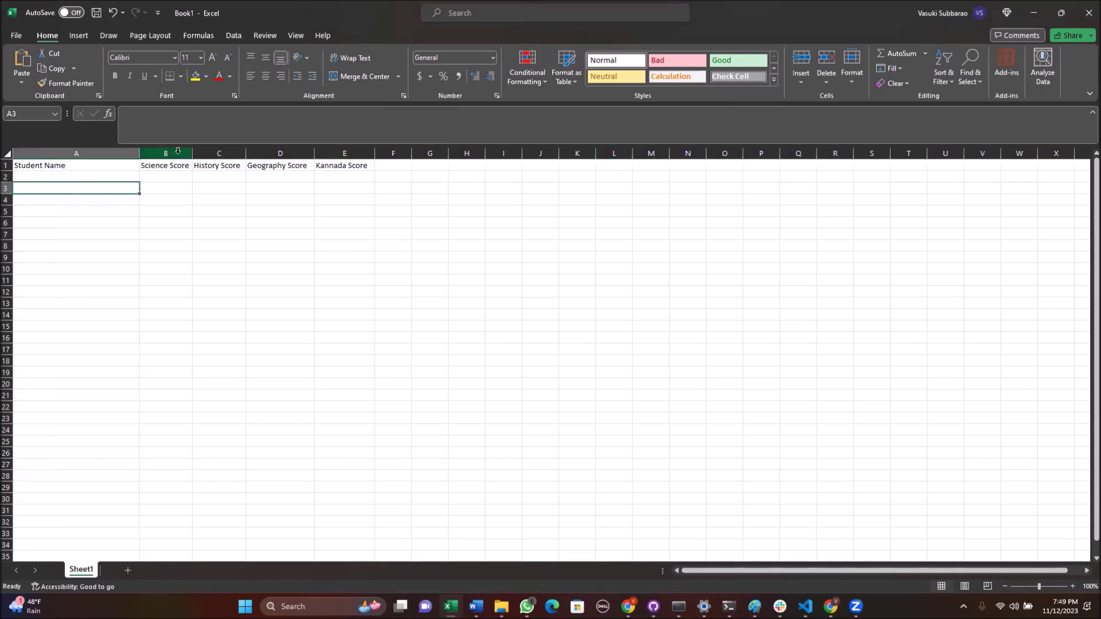
- Try wider columns A and B and taller top rows, then undo those changes
{"action": "left_click_drag", "start_coordinate": [193, 154], "coordinate": [251, 154]}
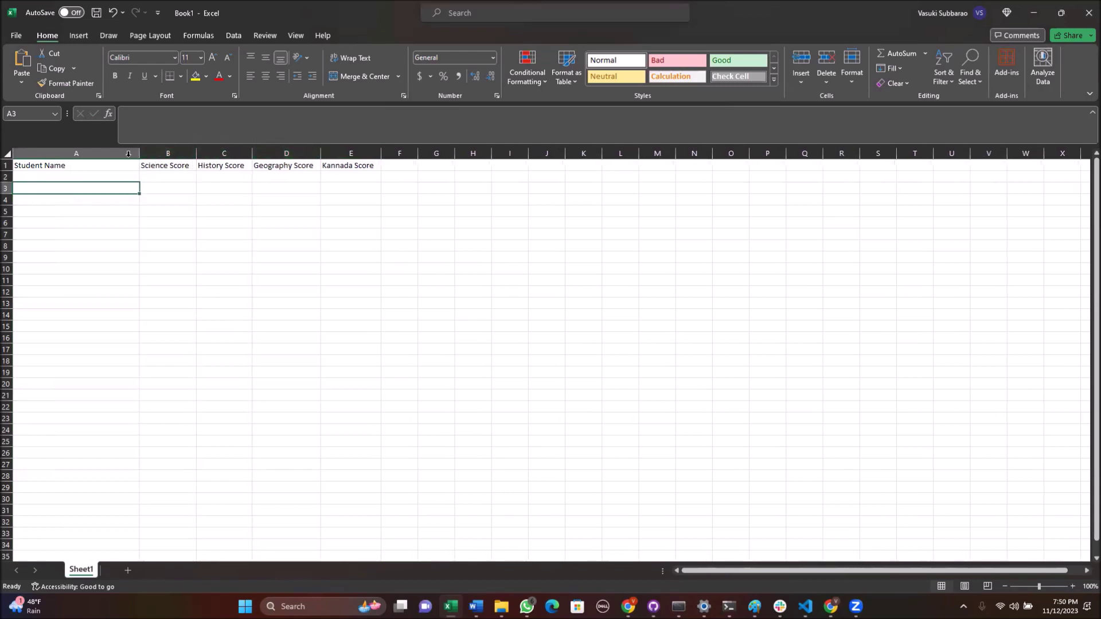
{"action": "left_click_drag", "start_coordinate": [136, 153], "coordinate": [142, 154]}
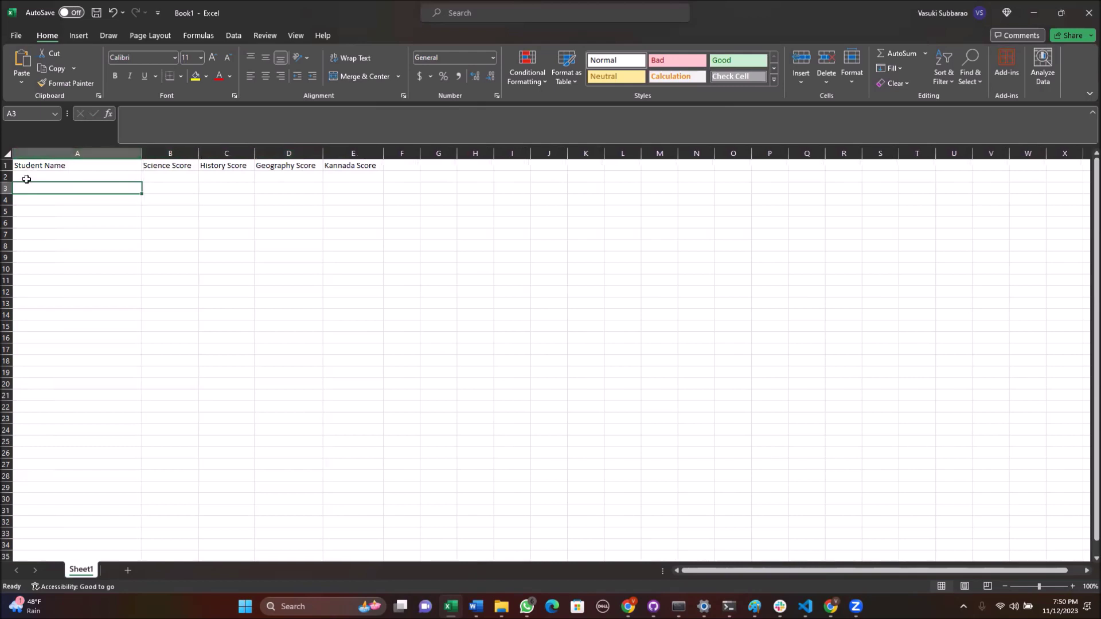
{"action": "left_click_drag", "start_coordinate": [7, 171], "coordinate": [7, 227]}
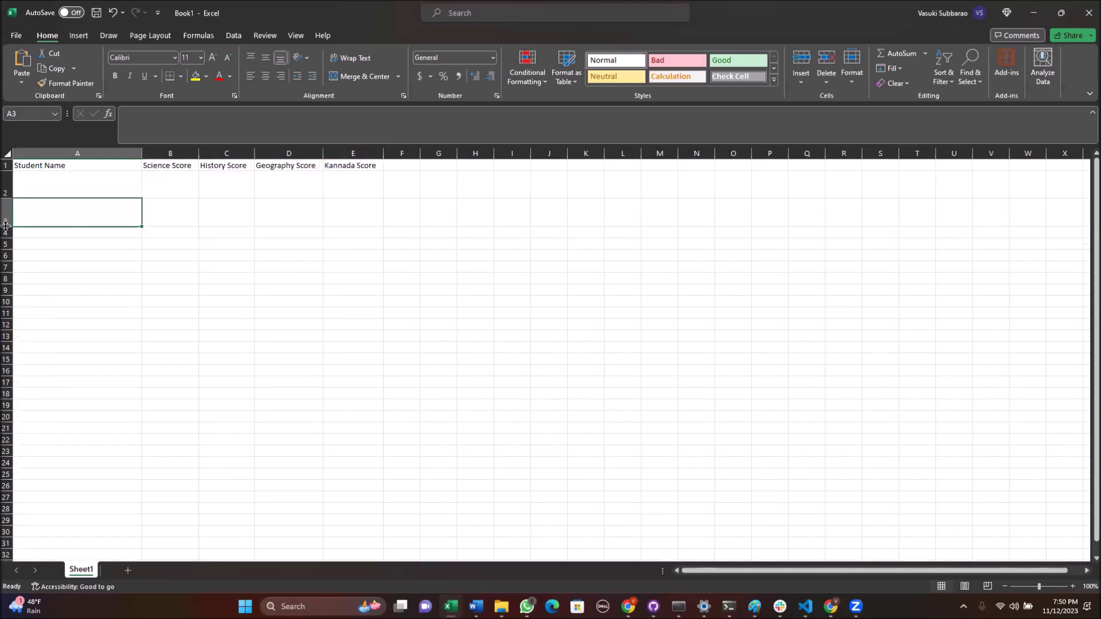
{"action": "left_click", "coordinate": [108, 13]}
{"action": "left_click", "coordinate": [109, 13]}
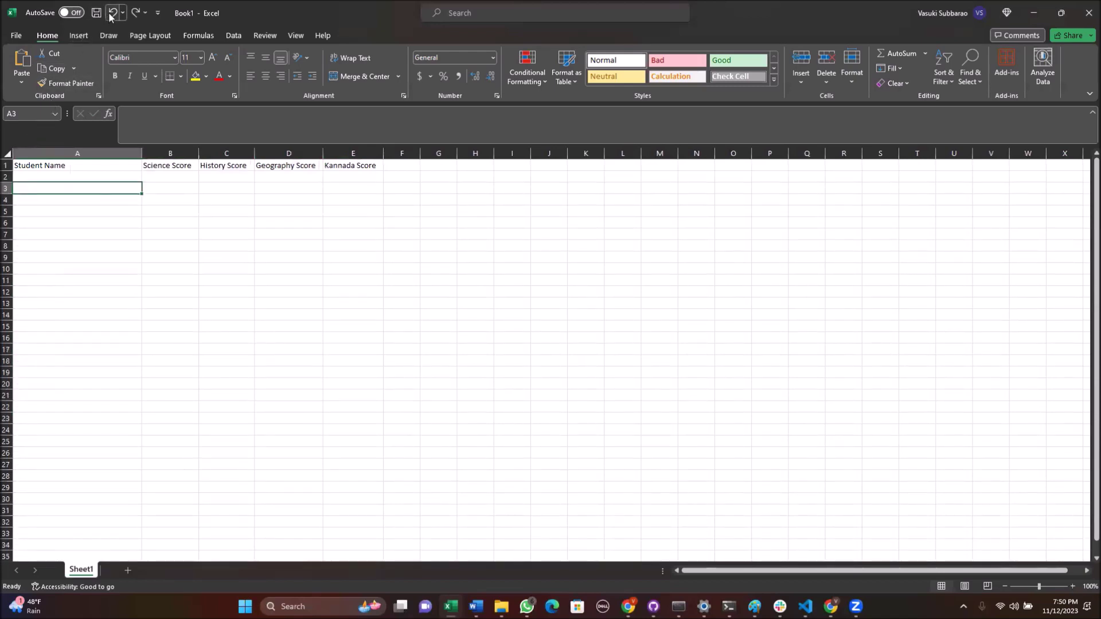
{"action": "left_click", "coordinate": [112, 13]}
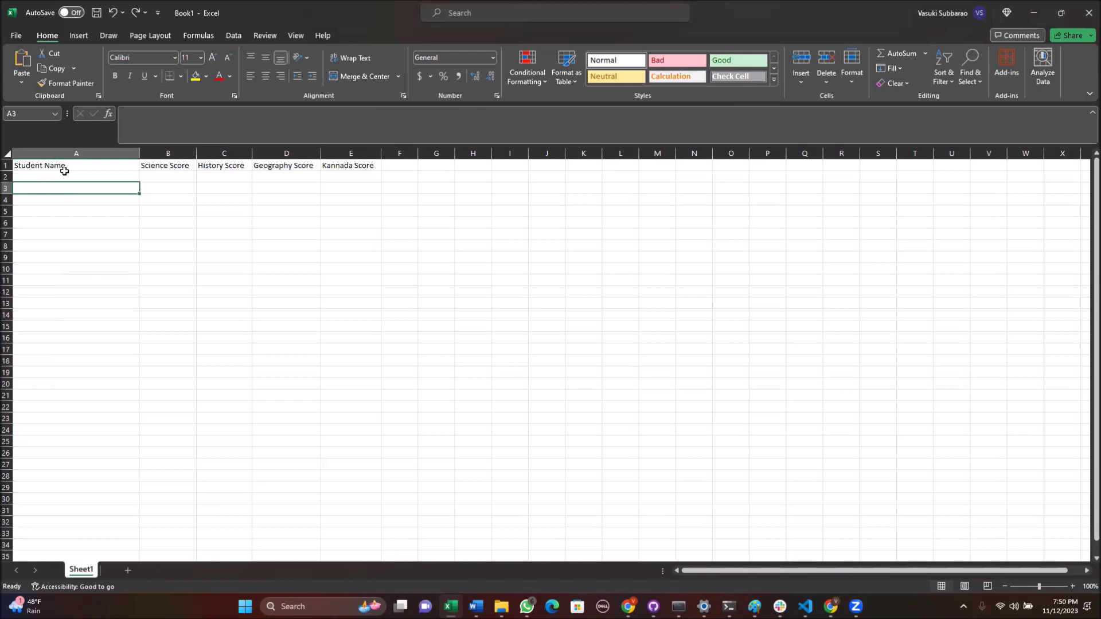
{"action": "left_click", "coordinate": [86, 175]}
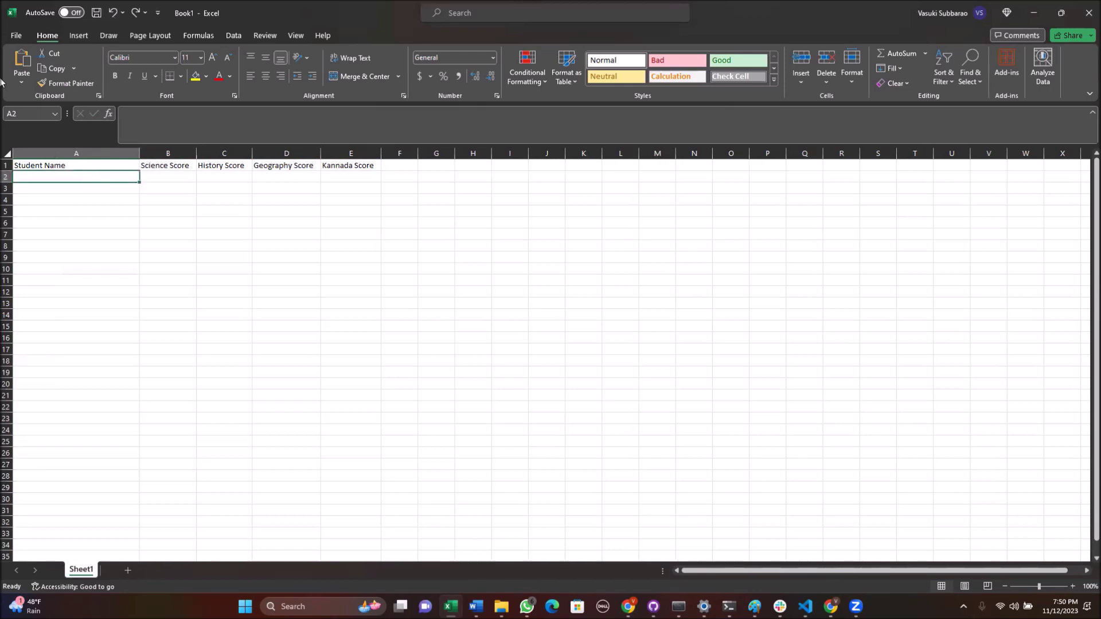
- Check each heading from Student Name to Kannada Score across A1:E1
{"action": "left_click", "coordinate": [71, 165]}
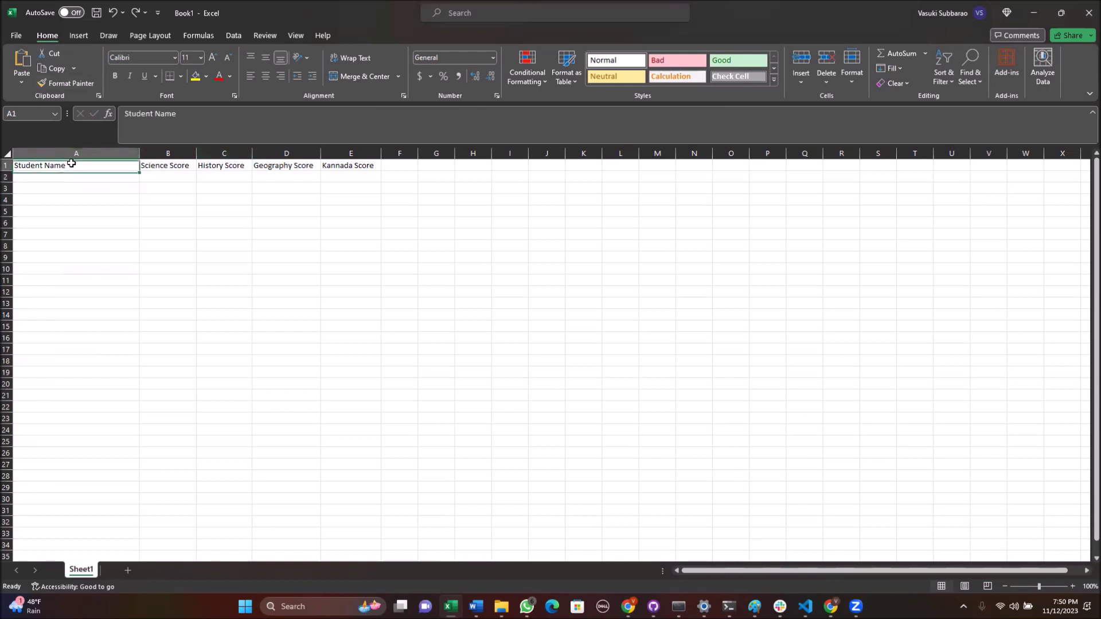
{"action": "left_click", "coordinate": [168, 166]}
{"action": "left_click", "coordinate": [244, 166]}
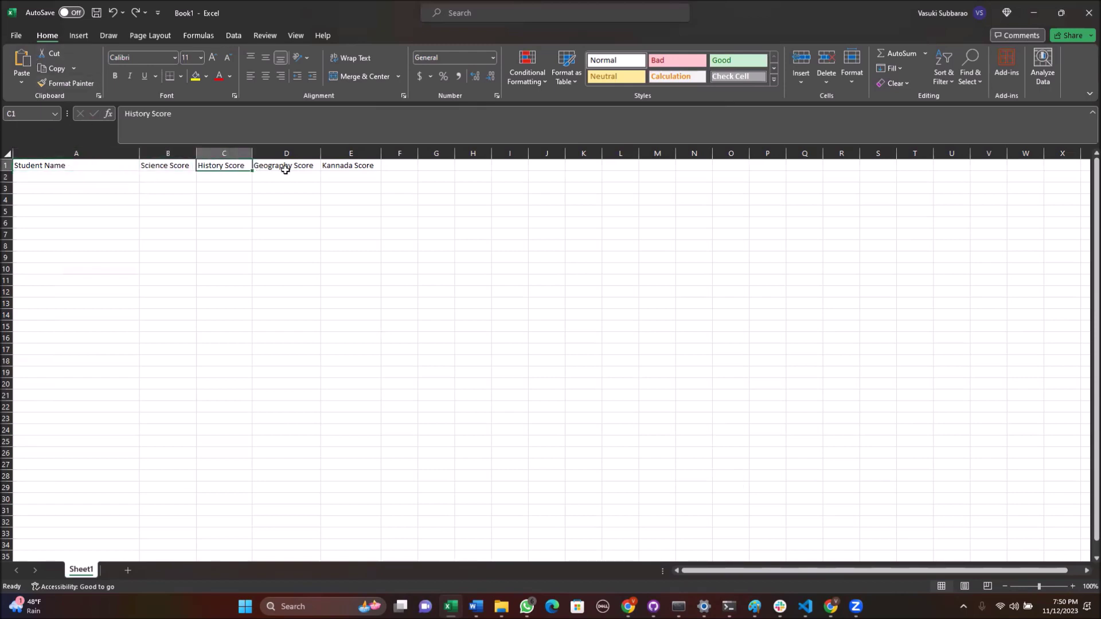
{"action": "left_click", "coordinate": [283, 166]}
{"action": "left_click", "coordinate": [327, 166]}
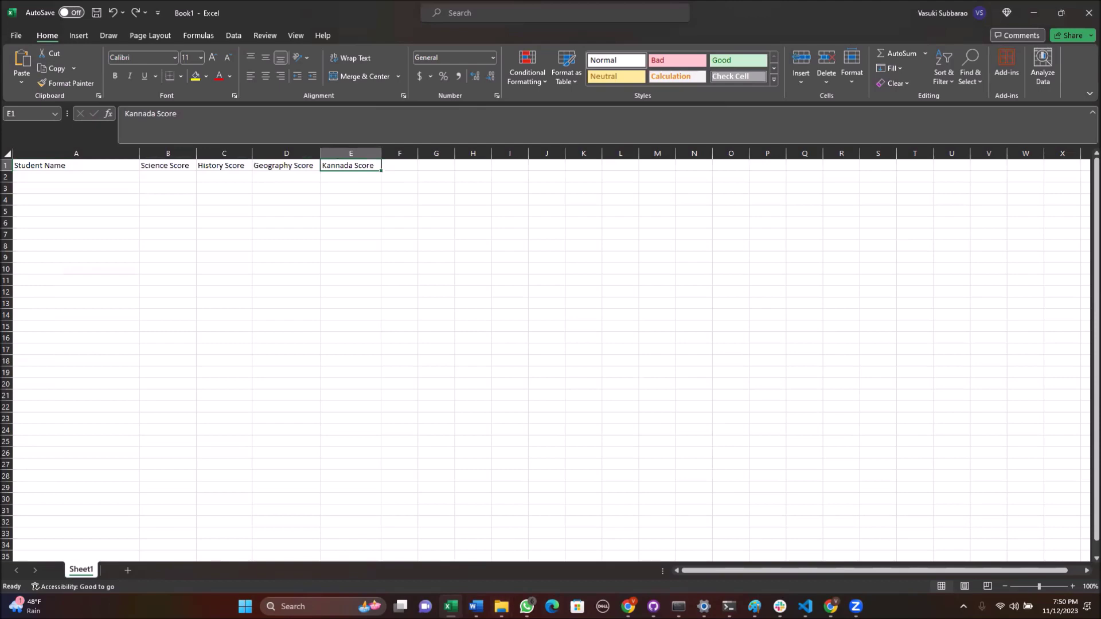
- Check the Word list's step 3 calling for 10 students, then return to cell A2
{"action": "left_click", "coordinate": [476, 607]}
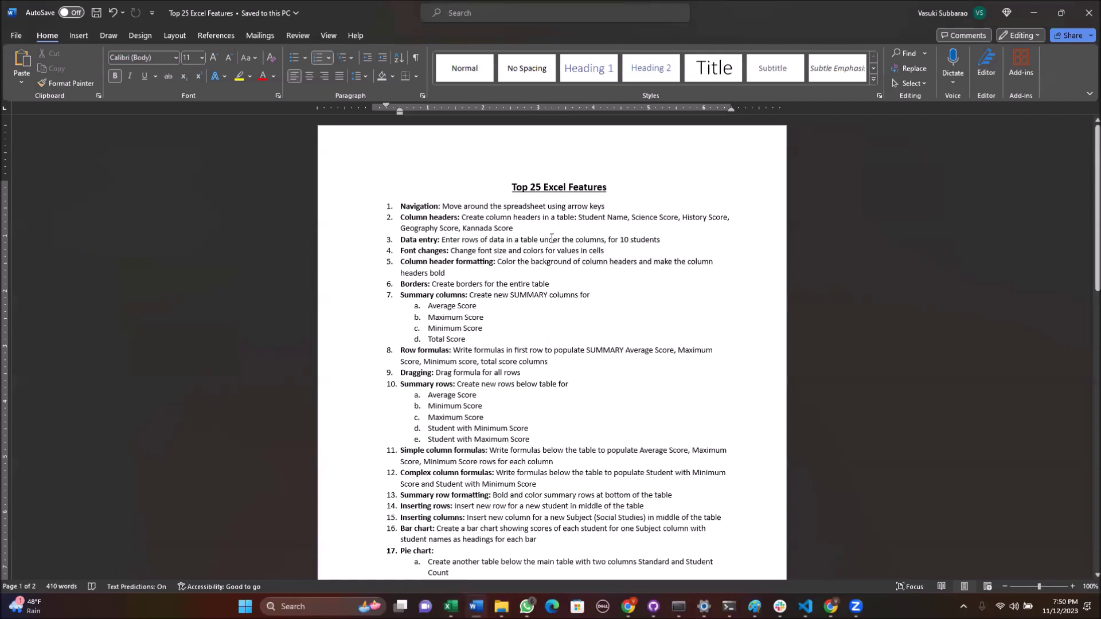
{"action": "left_click_drag", "start_coordinate": [662, 239], "coordinate": [608, 239]}
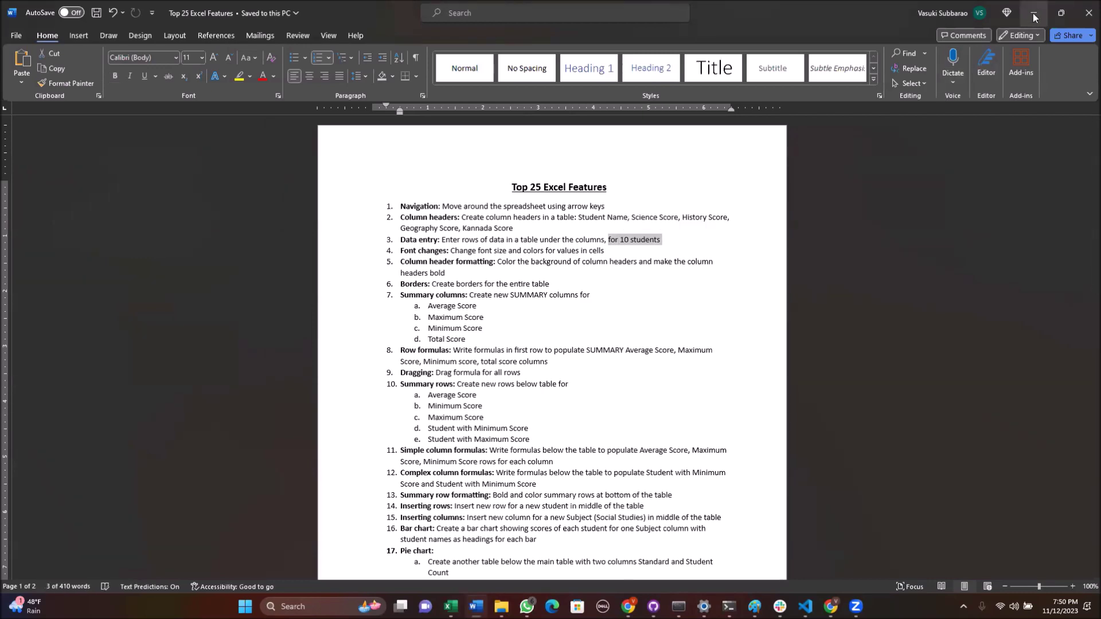
{"action": "left_click", "coordinate": [1034, 13]}
{"action": "left_click", "coordinate": [65, 180]}
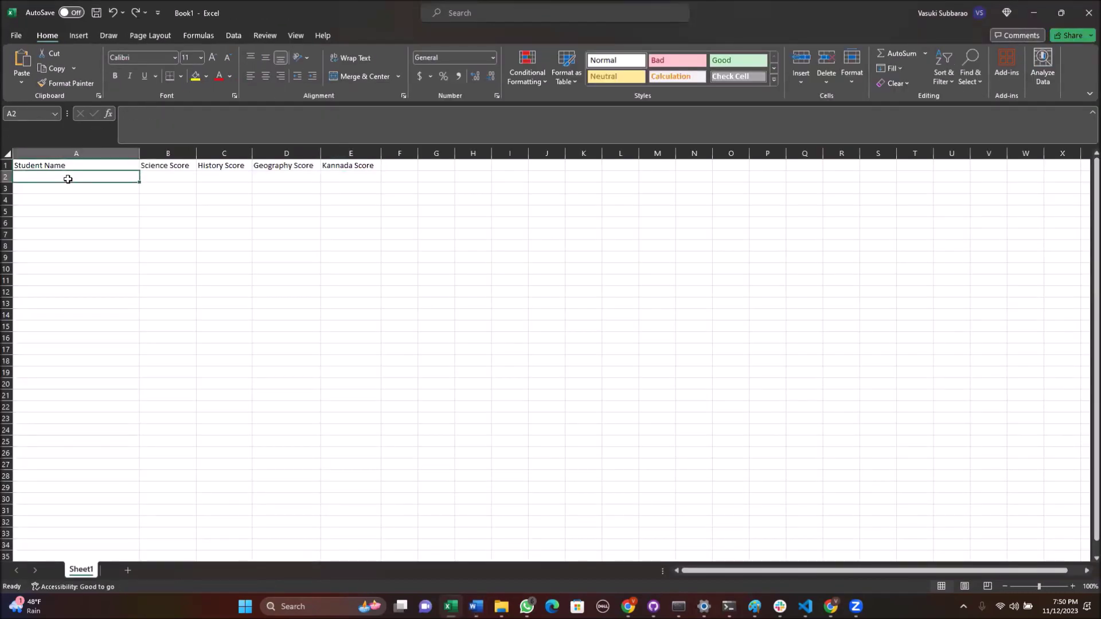
- Type the first five student names, starting with Suresh, Chitra and Sahana, into A2:A6
{"action": "type", "text": "Student Name"}
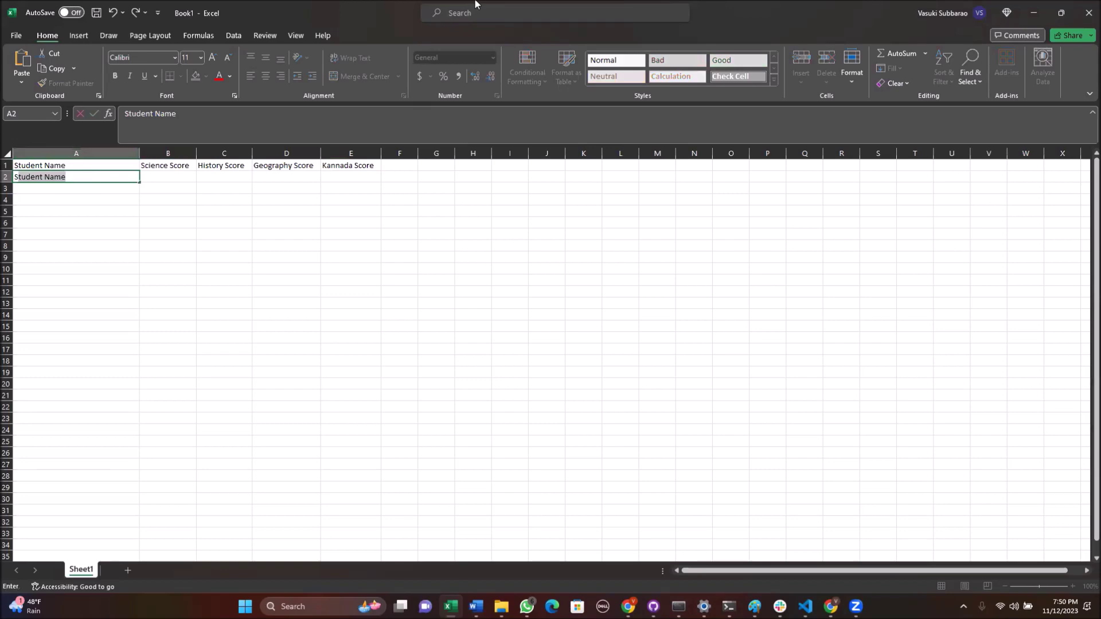
{"action": "type", "text": "uresh"}
{"action": "key", "text": "Return"}
{"action": "type", "text": "Ramesh"}
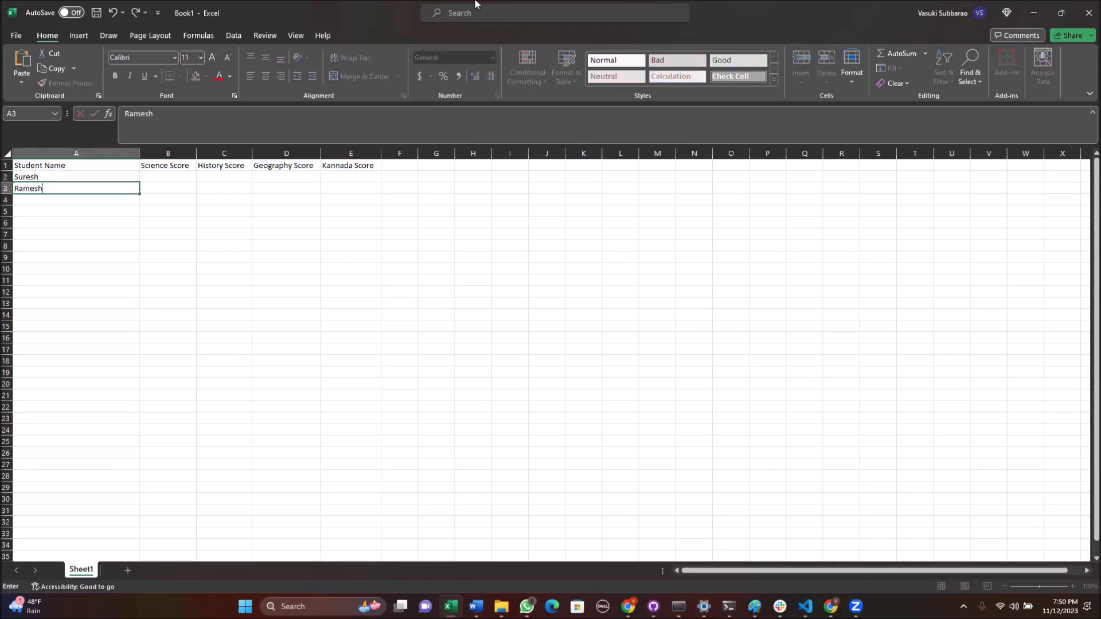
{"action": "key", "text": "Return"}
{"action": "type", "text": "Chitr"}
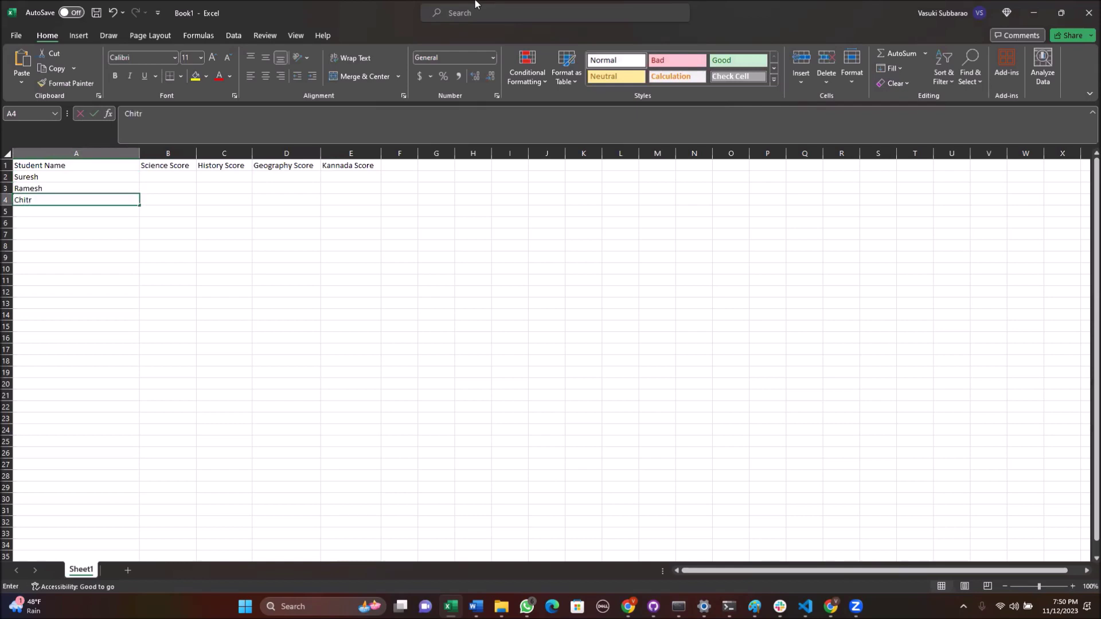
{"action": "type", "text": "a"}
{"action": "key", "text": "Return"}
{"action": "type", "text": "Sahana"}
{"action": "key", "text": "Return"}
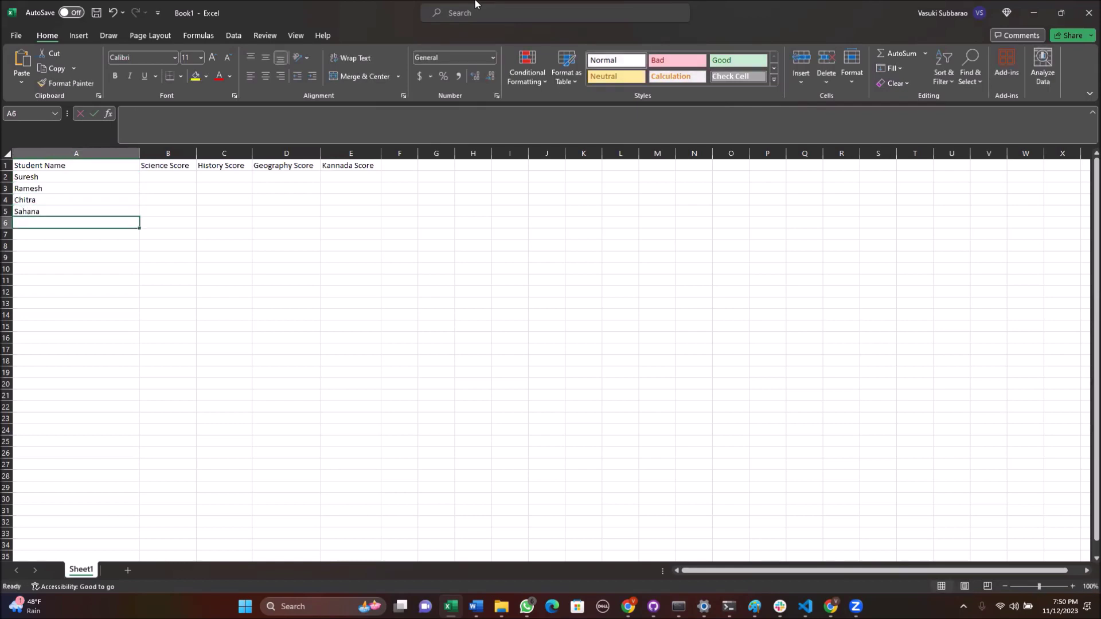
{"action": "type", "text": "Saishali"}
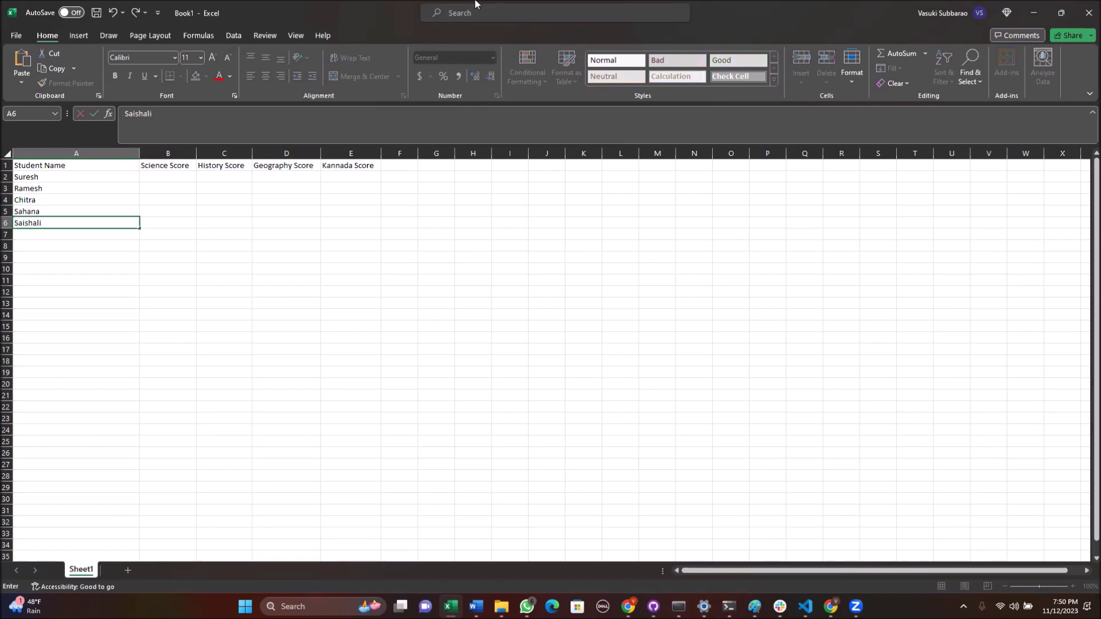
{"action": "key", "text": "BackSpace"}
{"action": "key", "text": "BackSpace"}
{"action": "key", "text": "BackSpace"}
{"action": "type", "text": "Vai"}
{"action": "type", "text": "sha"}
{"action": "key", "text": "Return"}
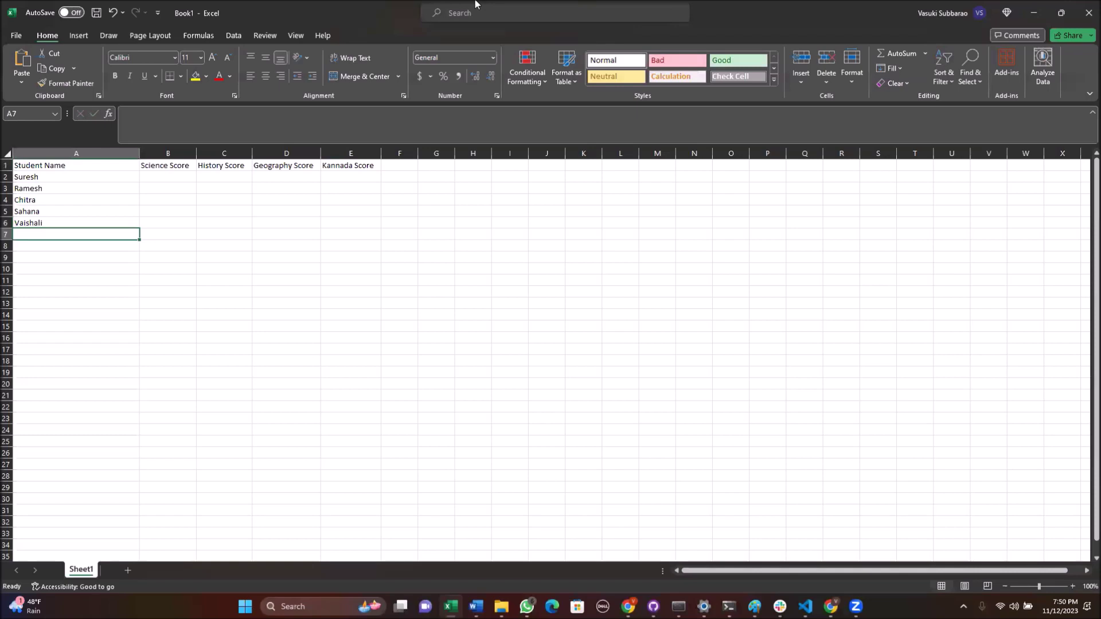
- Enter the remaining names in A7:A11, including Ramya, Thimmamma and Varalakshmi, fixing typos
{"action": "type", "text": "Ramya"}
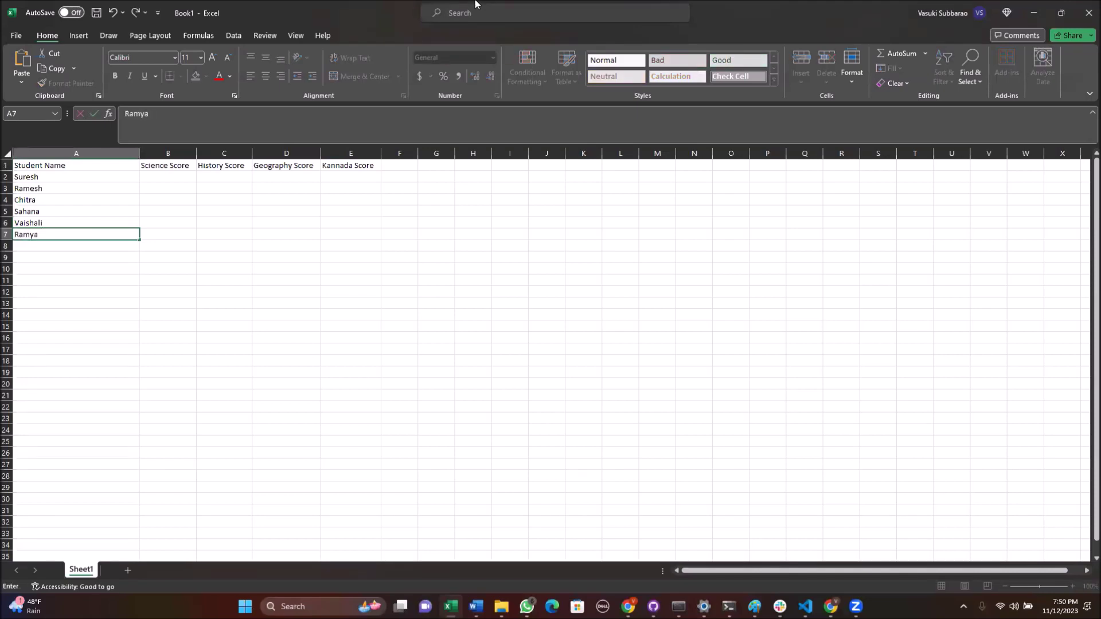
{"action": "key", "text": "Return"}
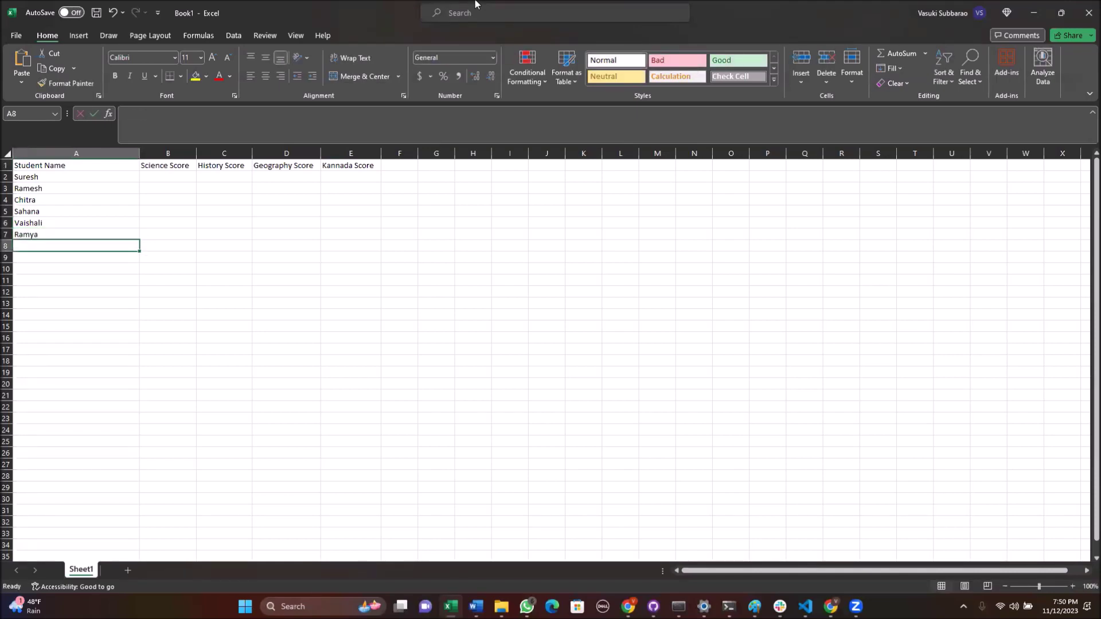
{"action": "type", "text": "ChengeGowr"}
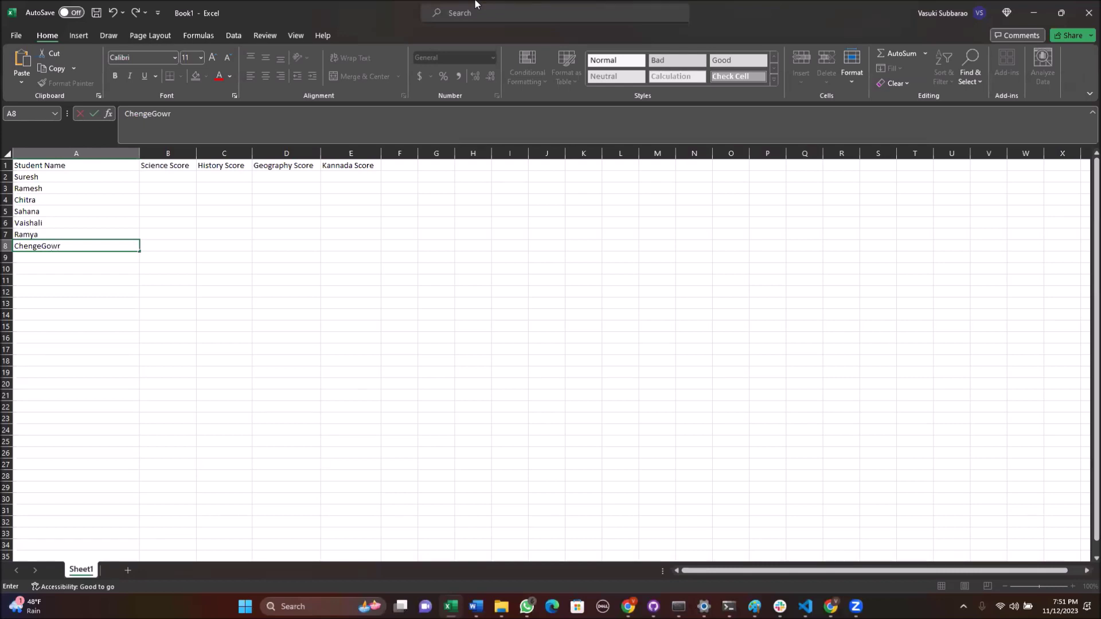
{"action": "key", "text": "BackSpace"}
{"action": "type", "text": "da"}
{"action": "key", "text": "Return"}
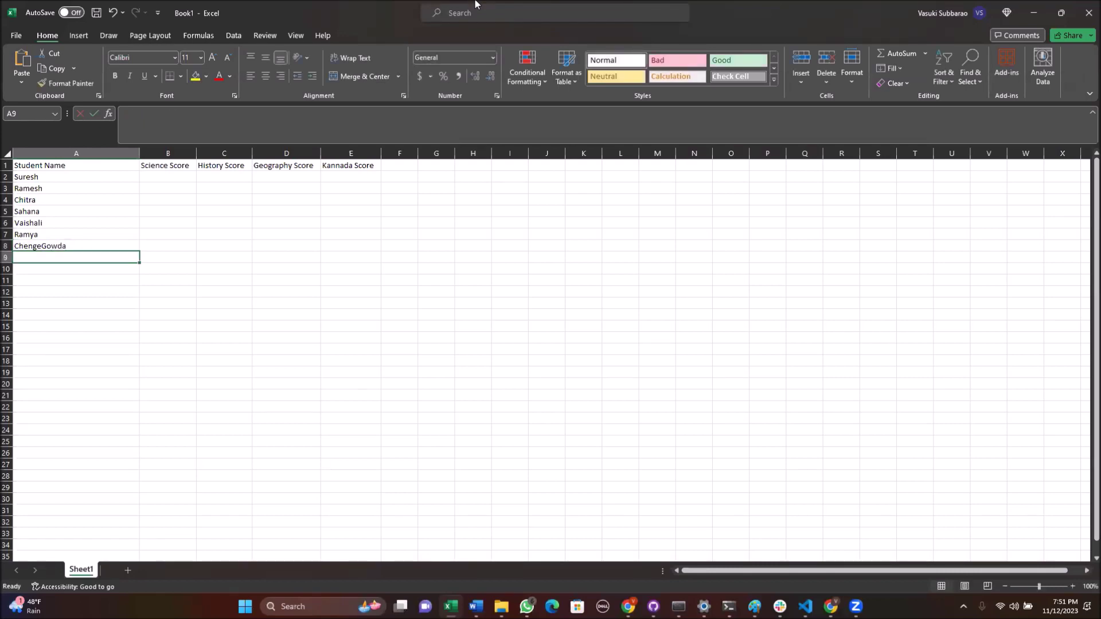
{"action": "type", "text": "Harsha"}
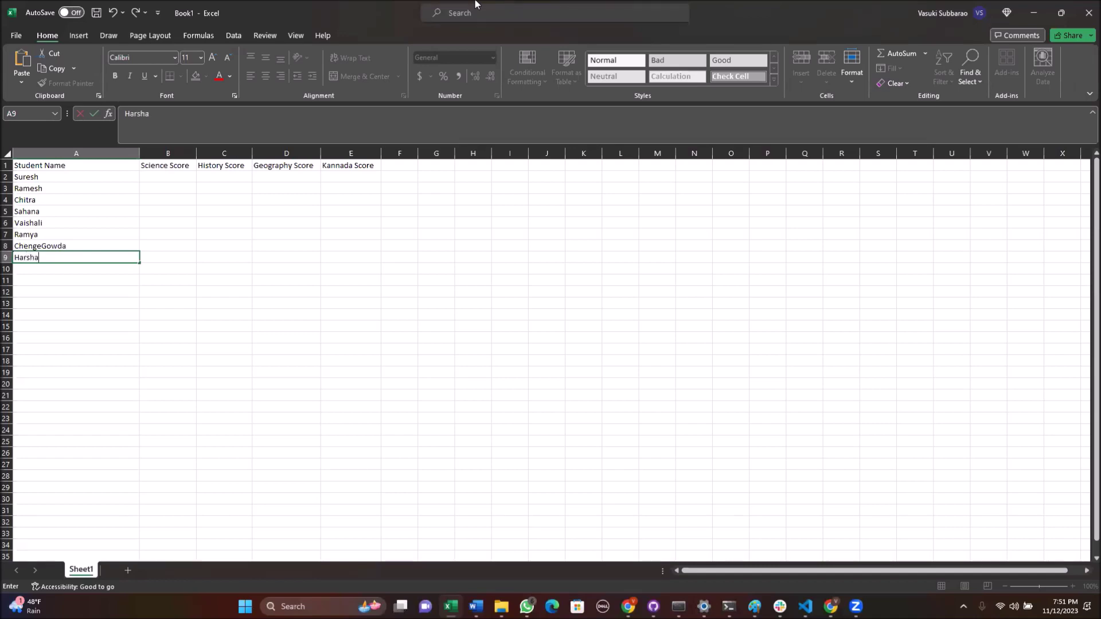
{"action": "key", "text": "Return"}
{"action": "type", "text": "Thimmamma"}
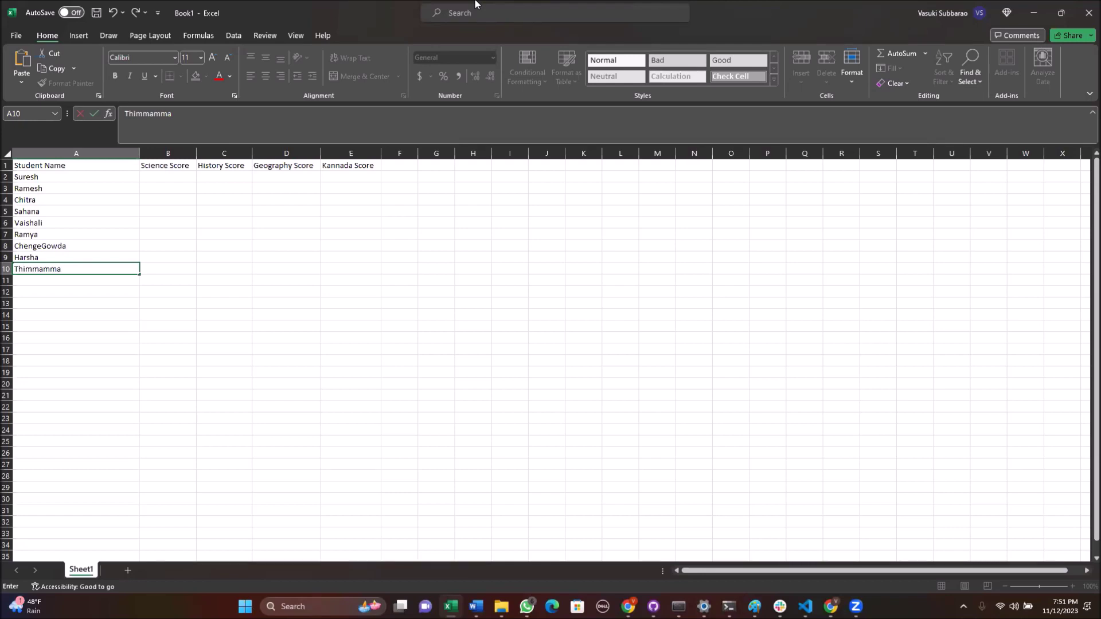
{"action": "left_click", "coordinate": [56, 282]}
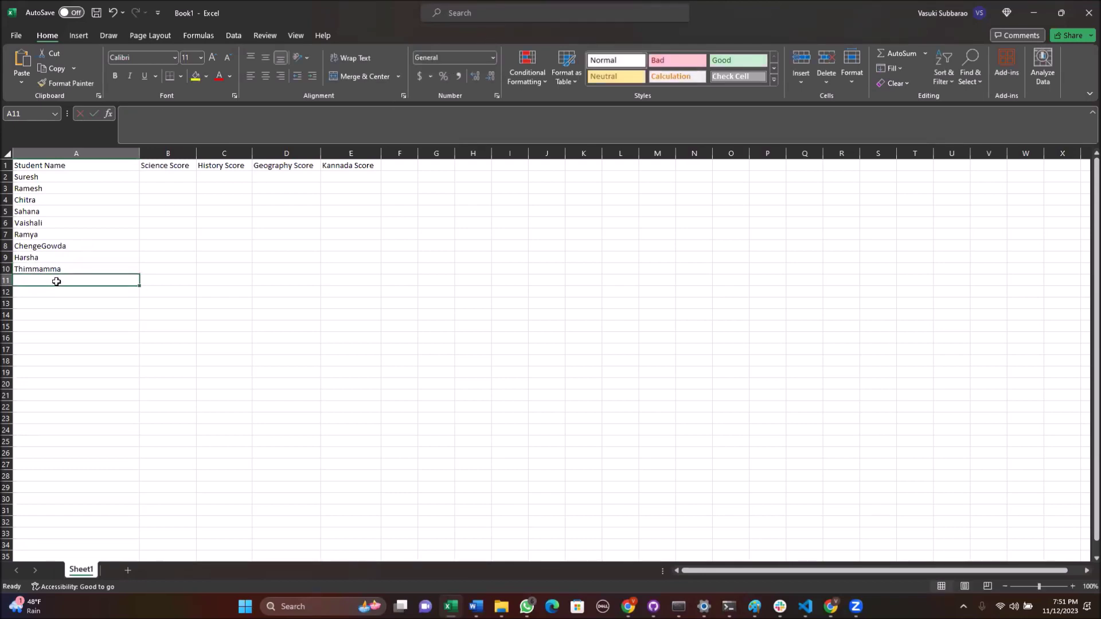
{"action": "type", "text": "Varalakshmi"}
{"action": "left_click", "coordinate": [52, 324]}
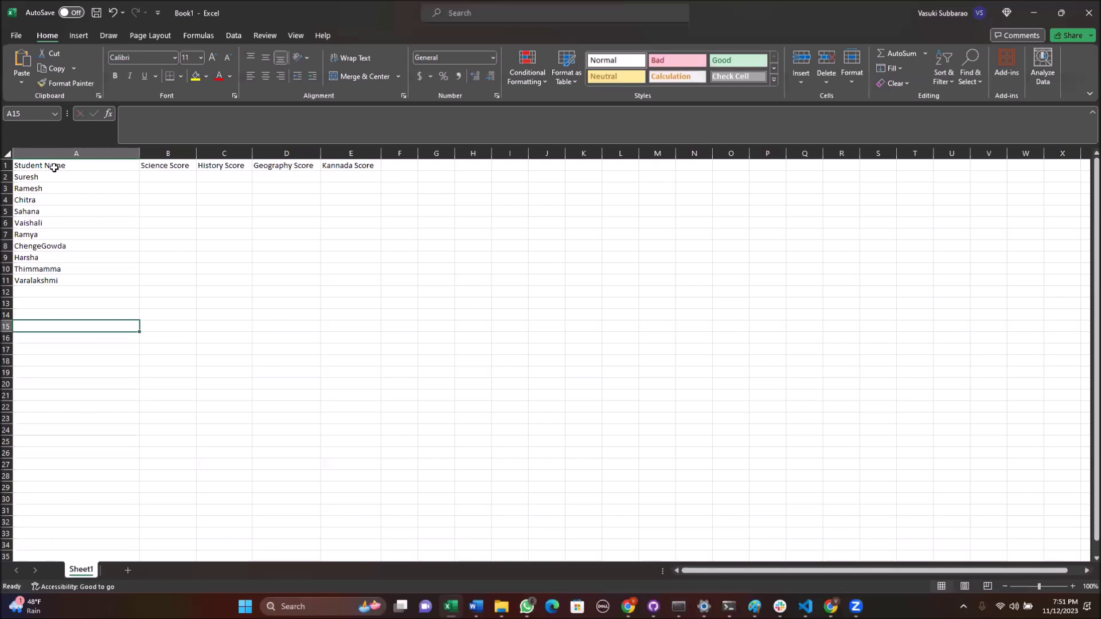
- Enter the row 2 student's scores: 40, 35, 40 and 50 in B2:E2
{"action": "left_click_drag", "start_coordinate": [49, 176], "coordinate": [49, 281]}
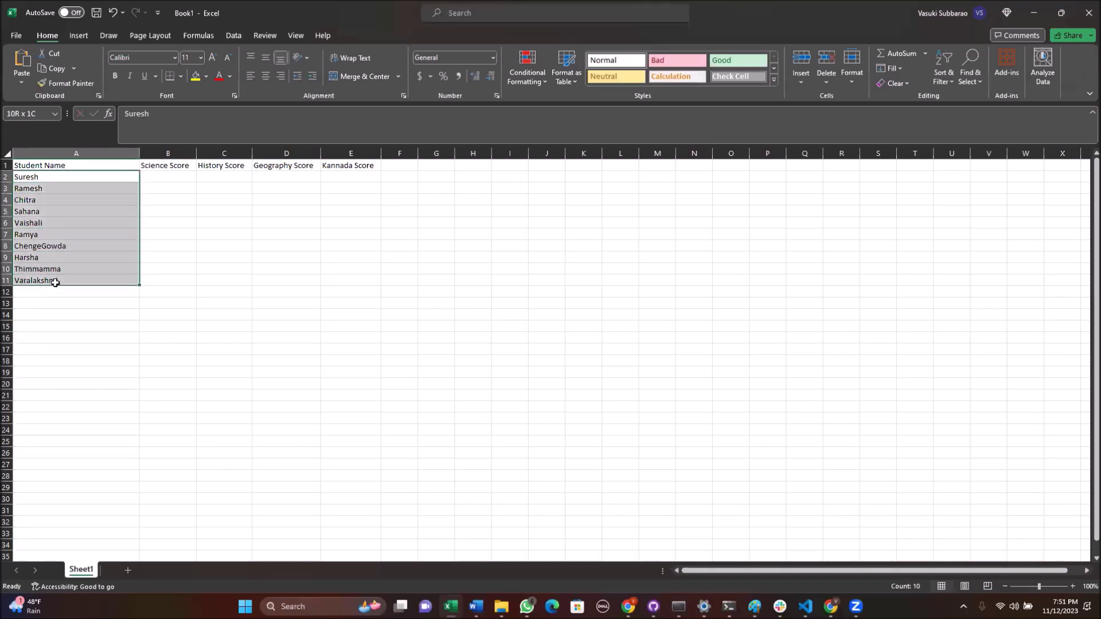
{"action": "left_click", "coordinate": [170, 180]}
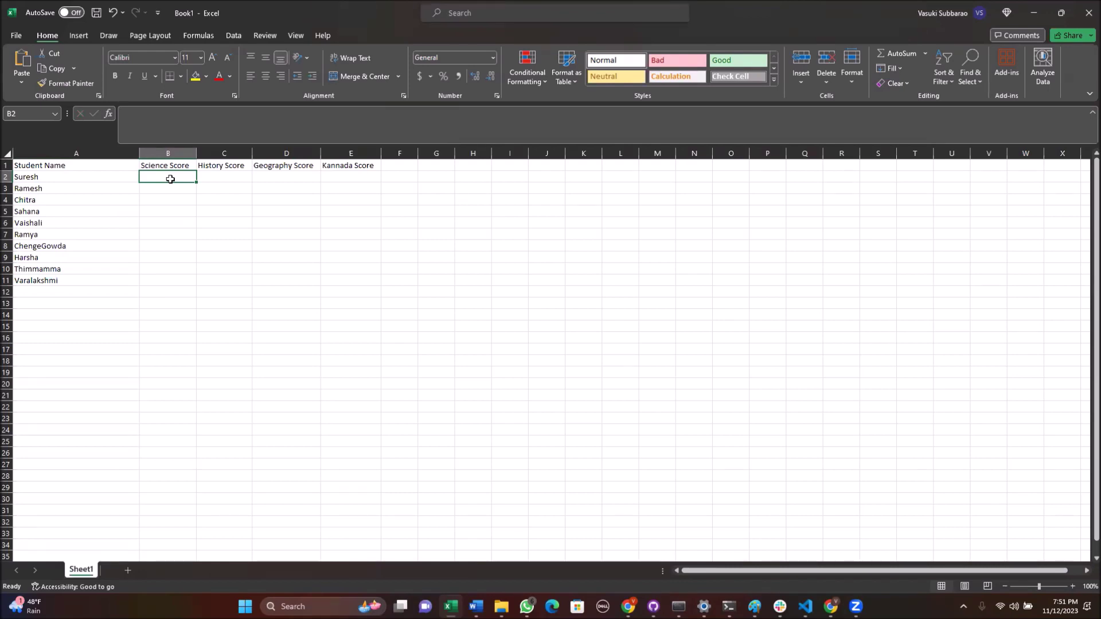
{"action": "type", "text": "40"}
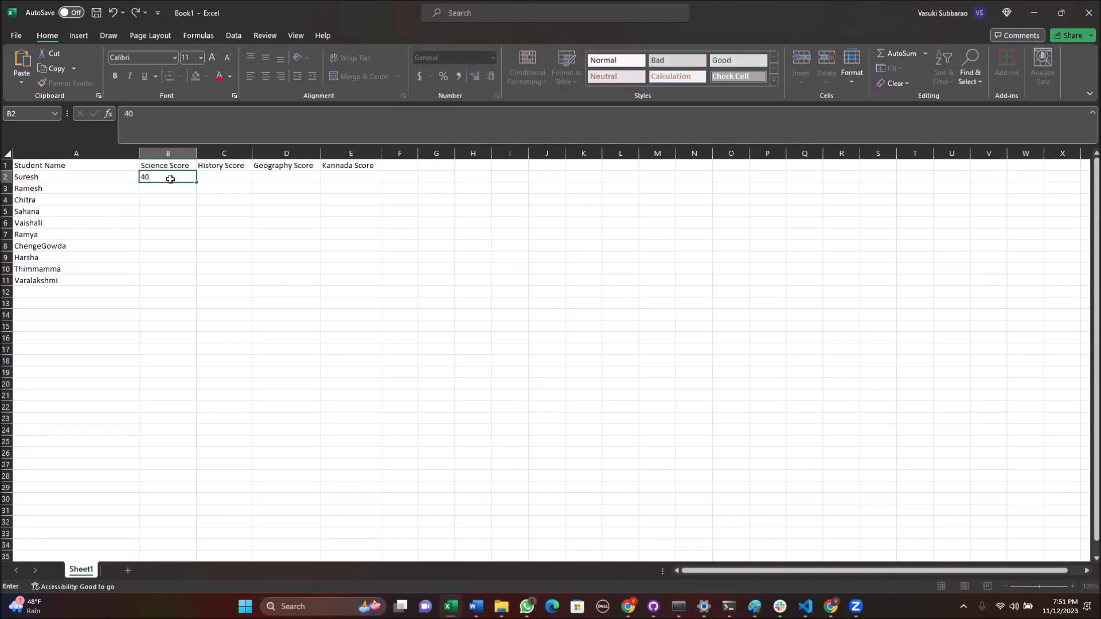
{"action": "key", "text": "Tab"}
{"action": "type", "text": "35"}
{"action": "key", "text": "Tab"}
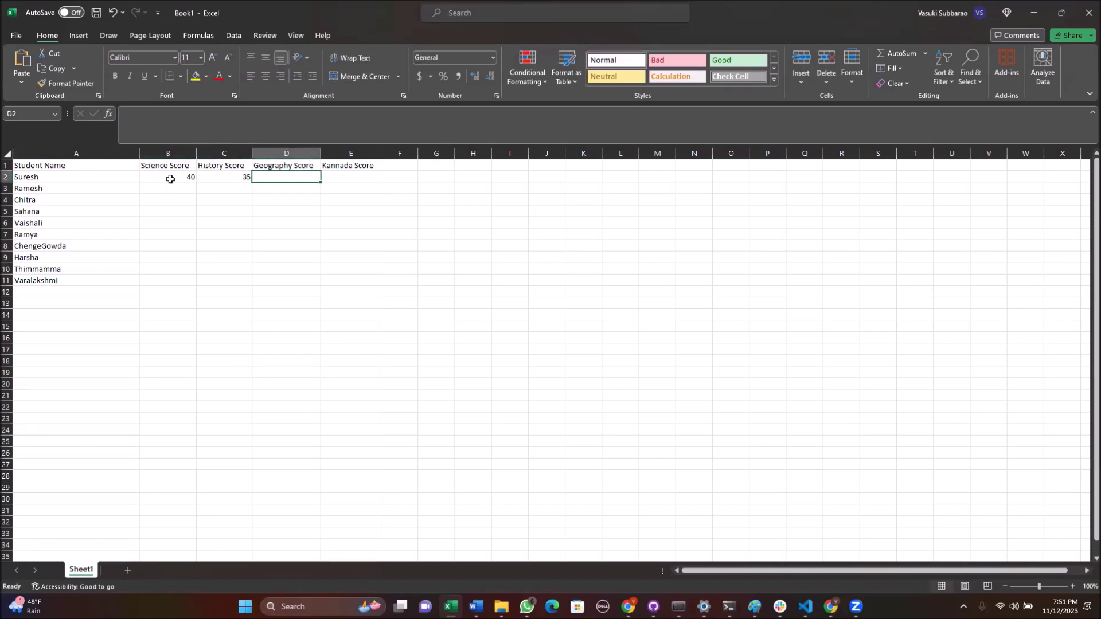
{"action": "type", "text": "40"}
{"action": "key", "text": "Tab"}
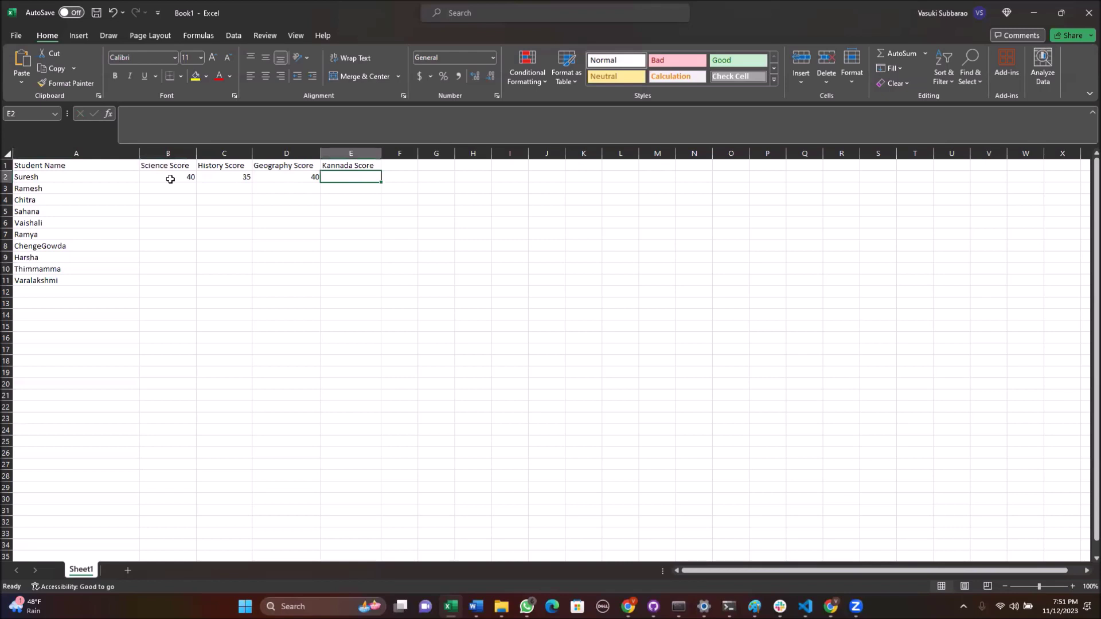
{"action": "type", "text": "50"}
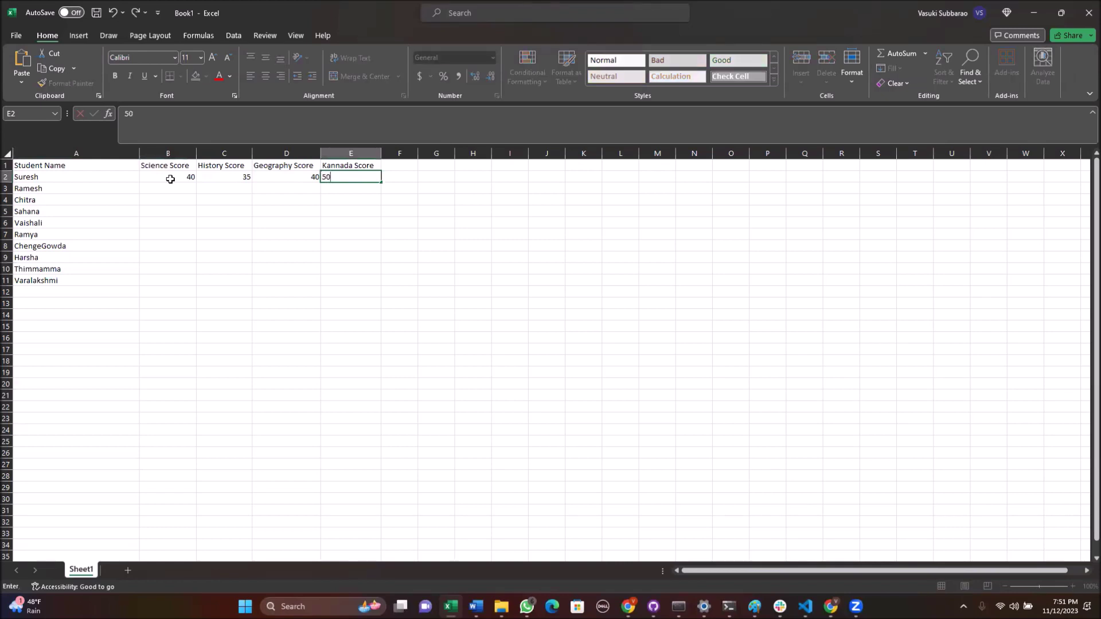
{"action": "key", "text": "Return"}
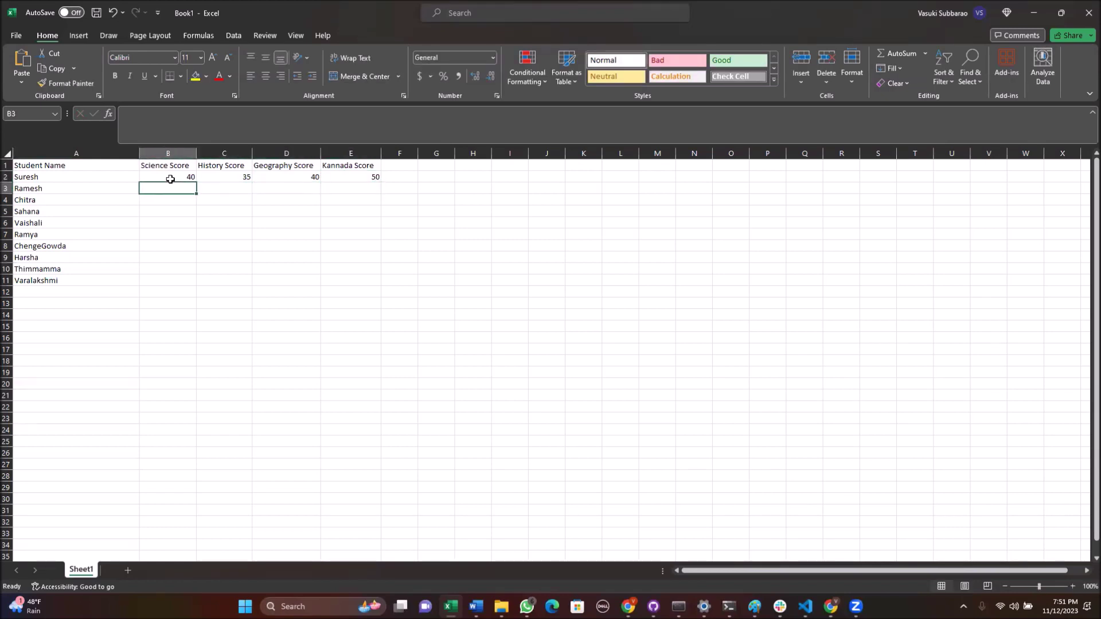
- Enter the row 3 scores: 15, 18, 25 and 19 in B3:E3
{"action": "type", "text": "15"}
{"action": "key", "text": "Tab"}
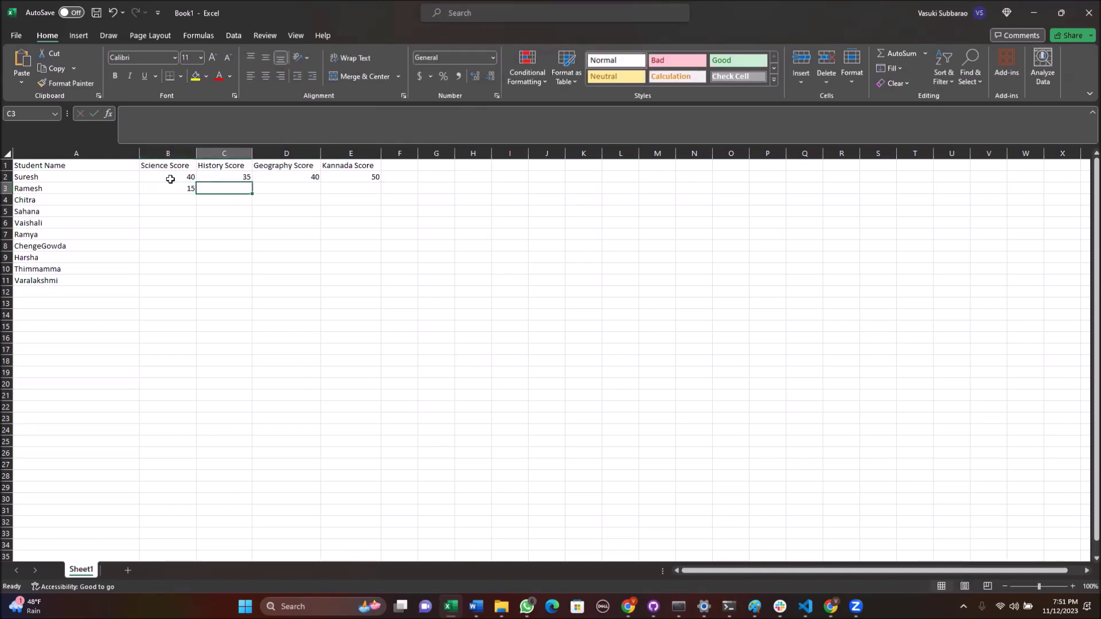
{"action": "type", "text": "18"}
{"action": "key", "text": "Tab"}
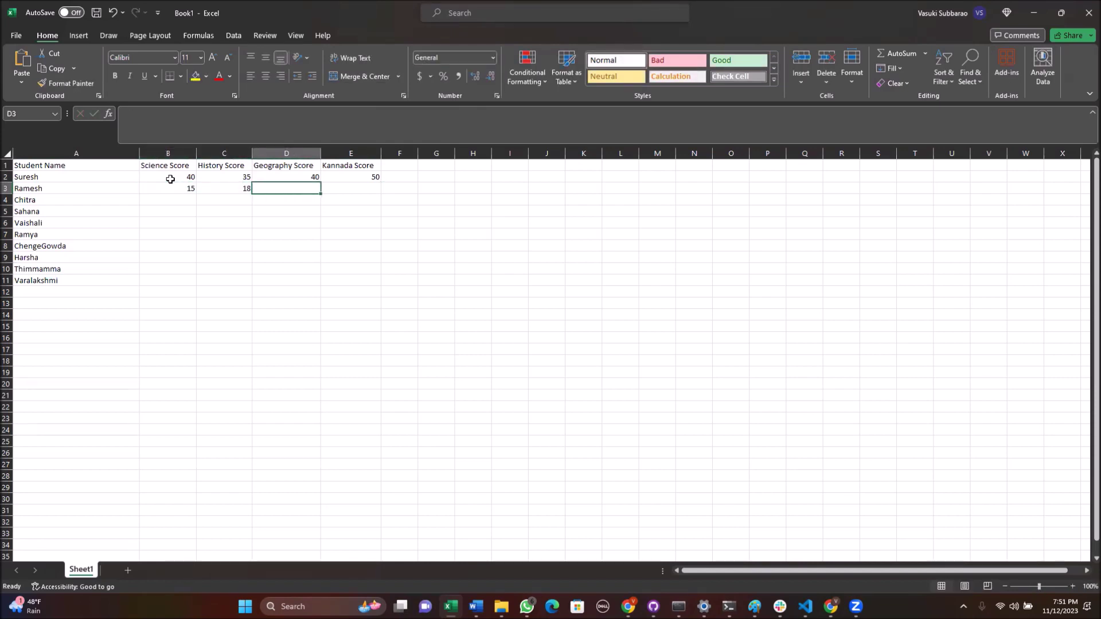
{"action": "type", "text": "25"}
{"action": "key", "text": "Tab"}
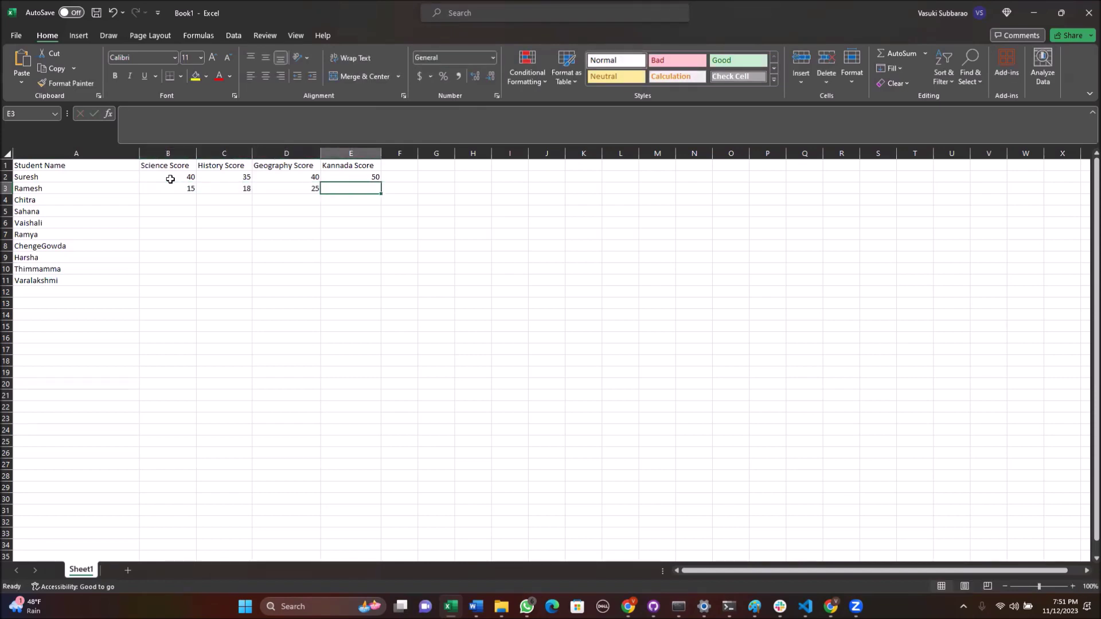
{"action": "type", "text": "19"}
{"action": "key", "text": "Return"}
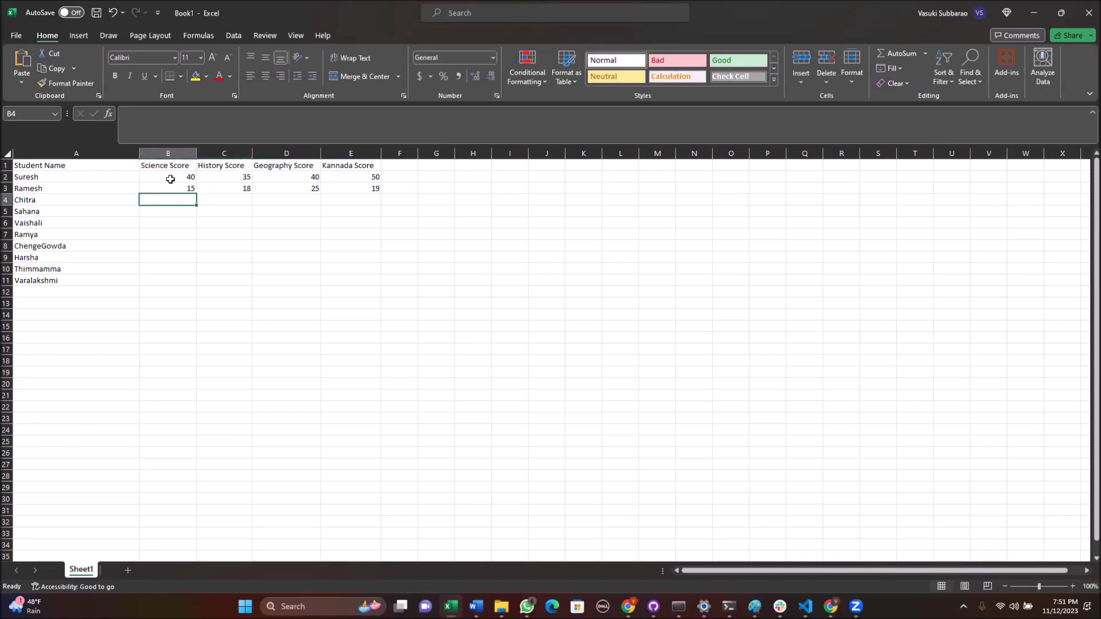
- Enter the row 4 scores: 90, 85, 68 and 902 in B4:E4
{"action": "type", "text": "90"}
{"action": "key", "text": "Tab"}
{"action": "type", "text": "85"}
{"action": "key", "text": "Tab"}
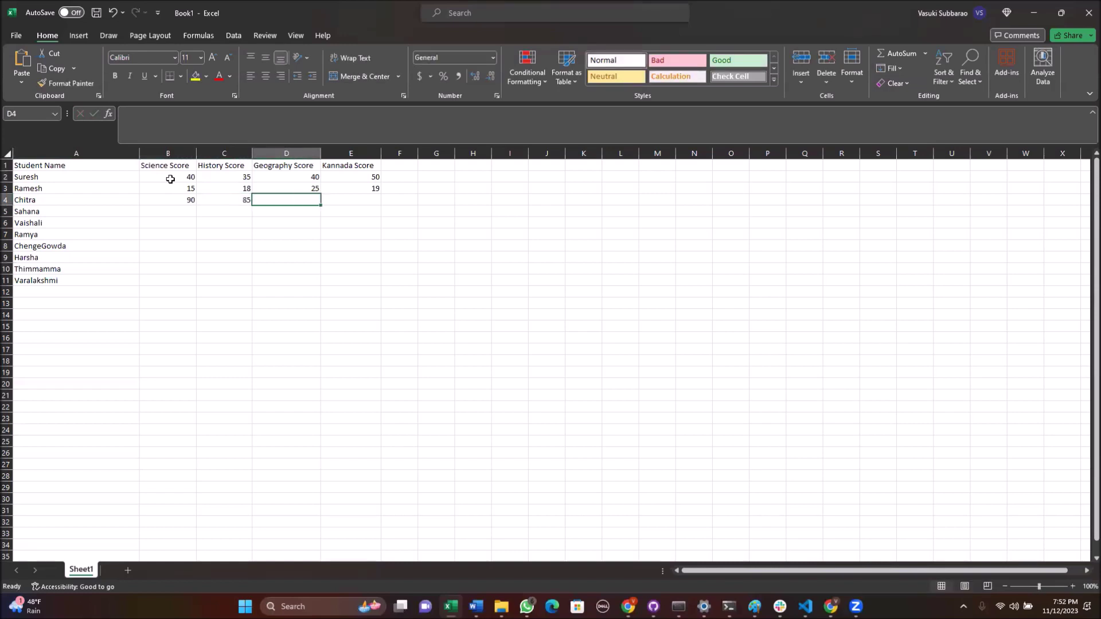
{"action": "type", "text": "68"}
{"action": "key", "text": "Tab"}
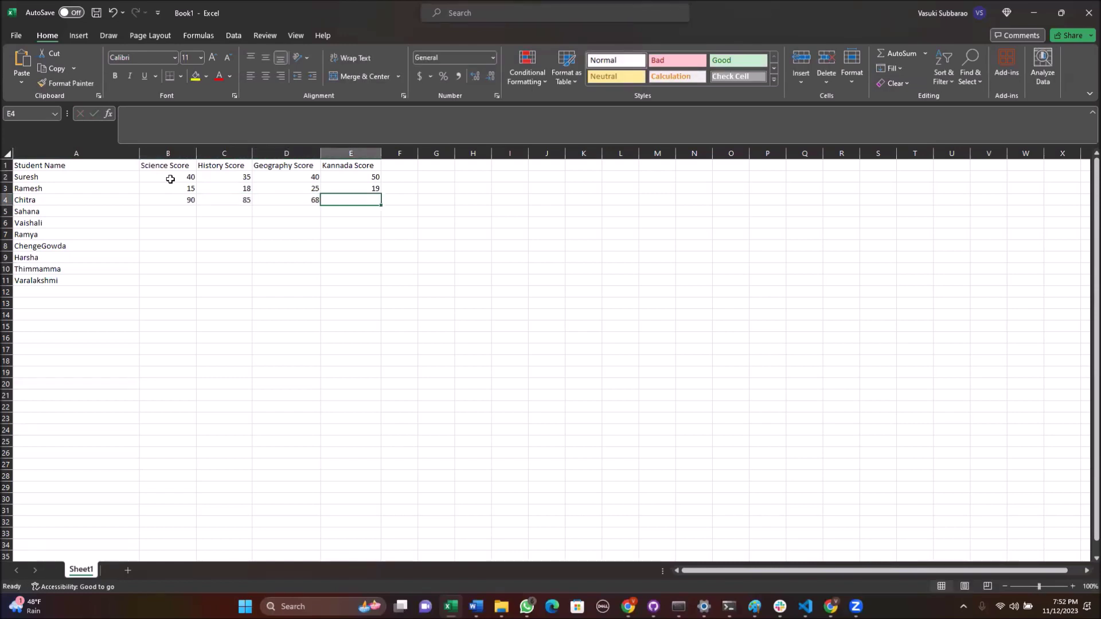
{"action": "type", "text": "90"}
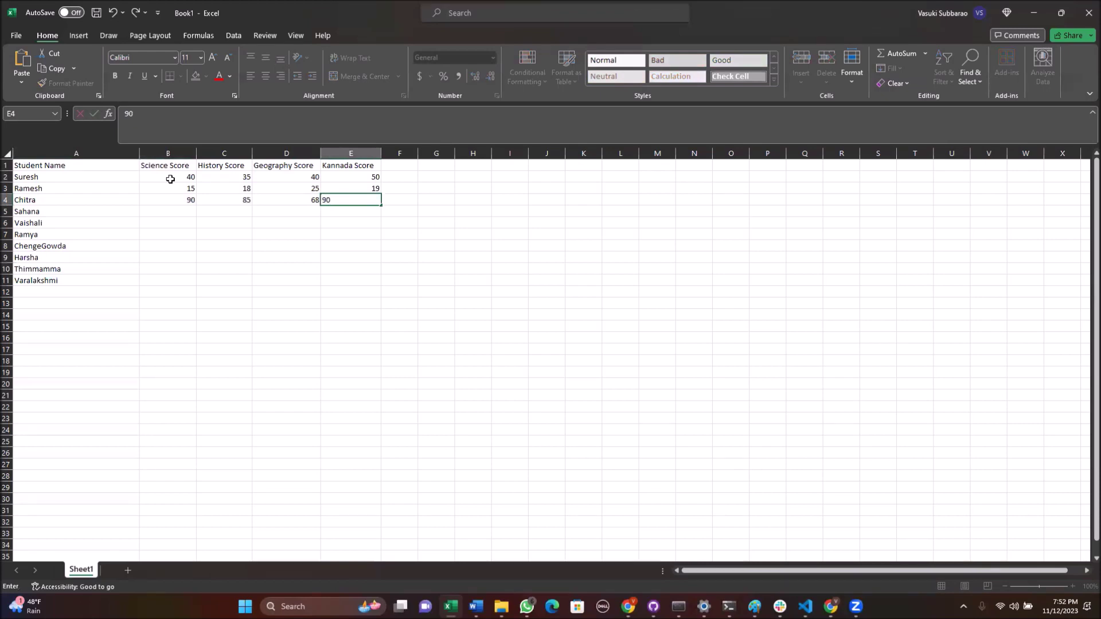
{"action": "type", "text": "2"}
{"action": "key", "text": "Return"}
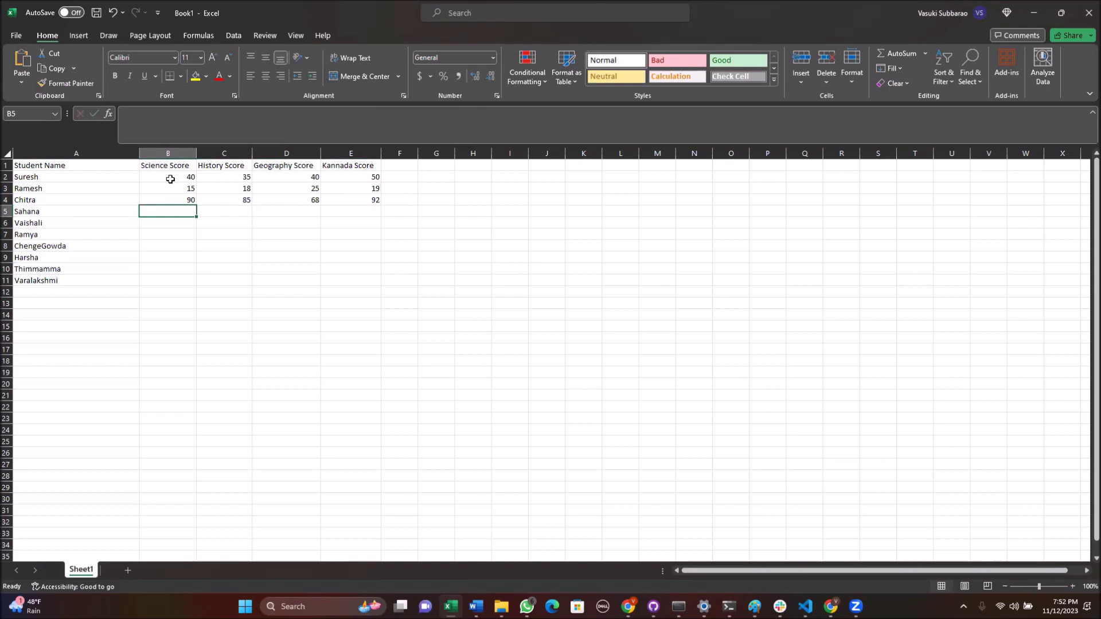
- Enter Sahana's scores 68, 99, 70 and 60, correcting the Geography typo
{"action": "type", "text": "68"}
{"action": "key", "text": "Tab"}
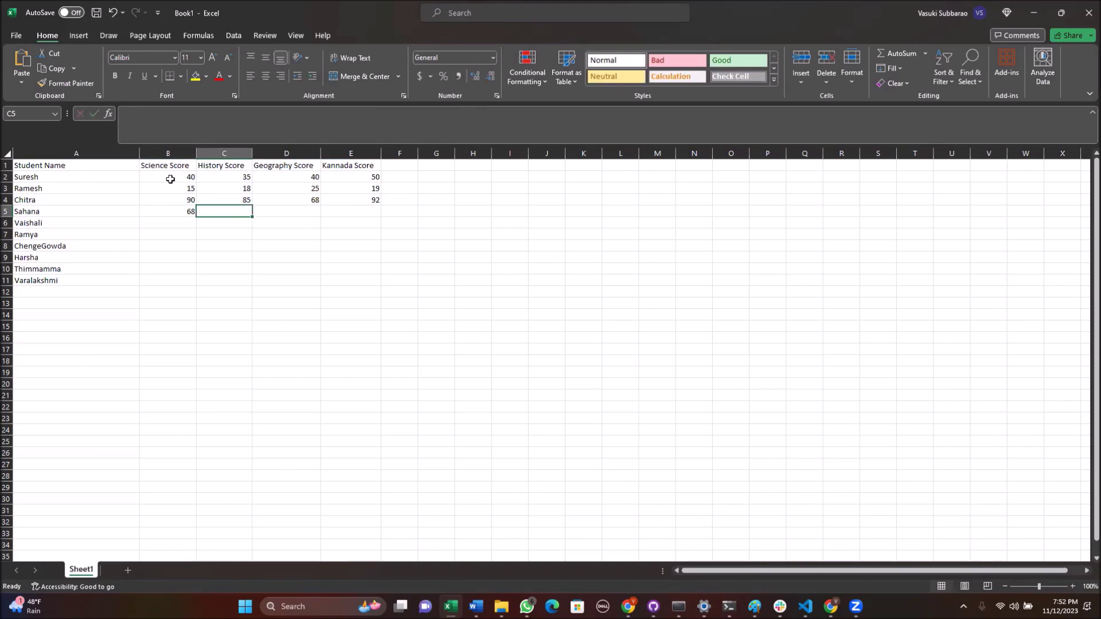
{"action": "type", "text": "99"}
{"action": "key", "text": "Tab"}
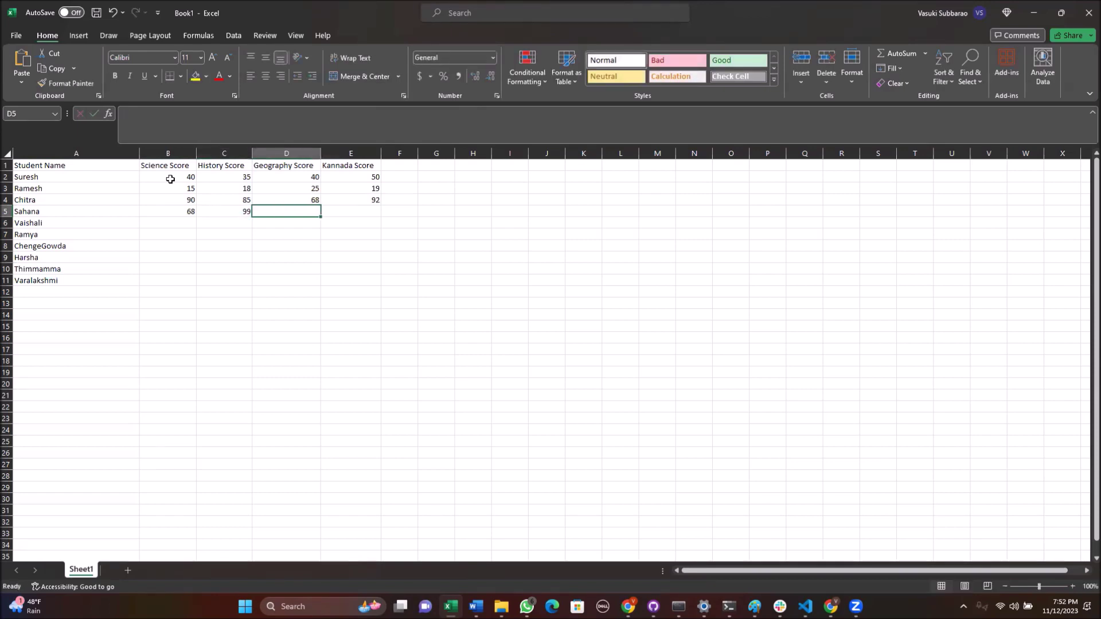
{"action": "type", "text": "67"}
{"action": "key", "text": "BackSpace"}
{"action": "key", "text": "BackSpace"}
{"action": "type", "text": "70"}
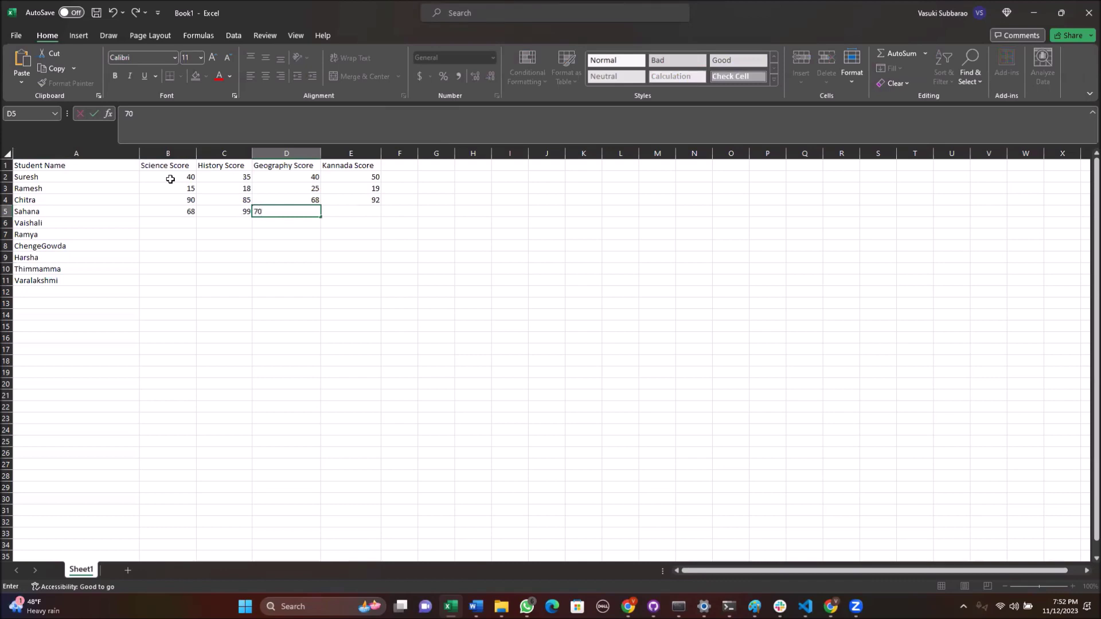
{"action": "key", "text": "Tab"}
{"action": "type", "text": "60"}
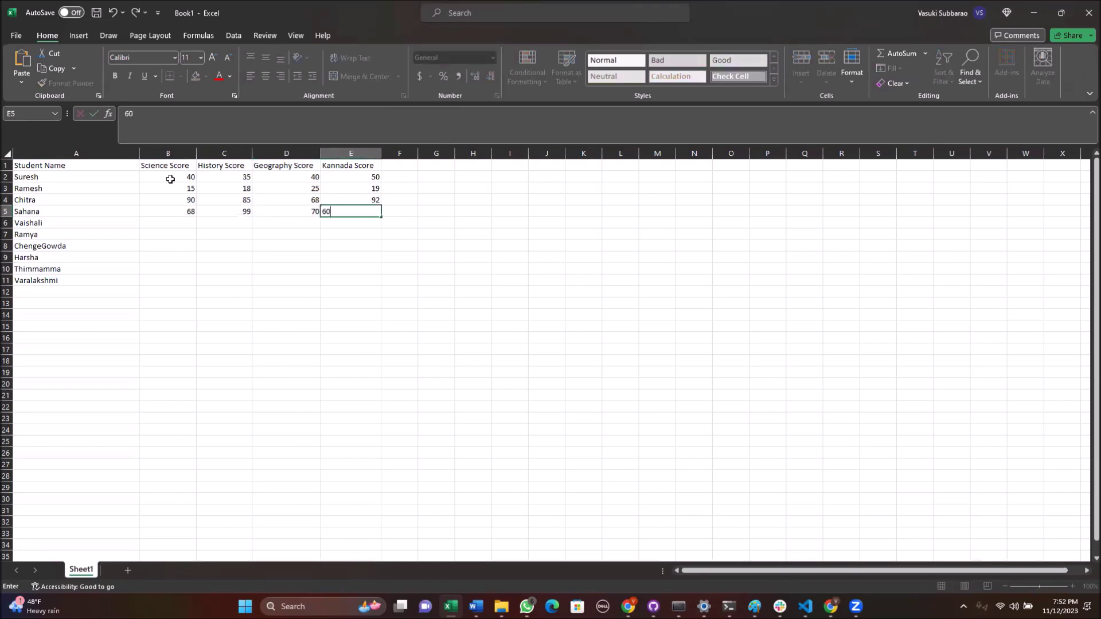
{"action": "key", "text": "Return"}
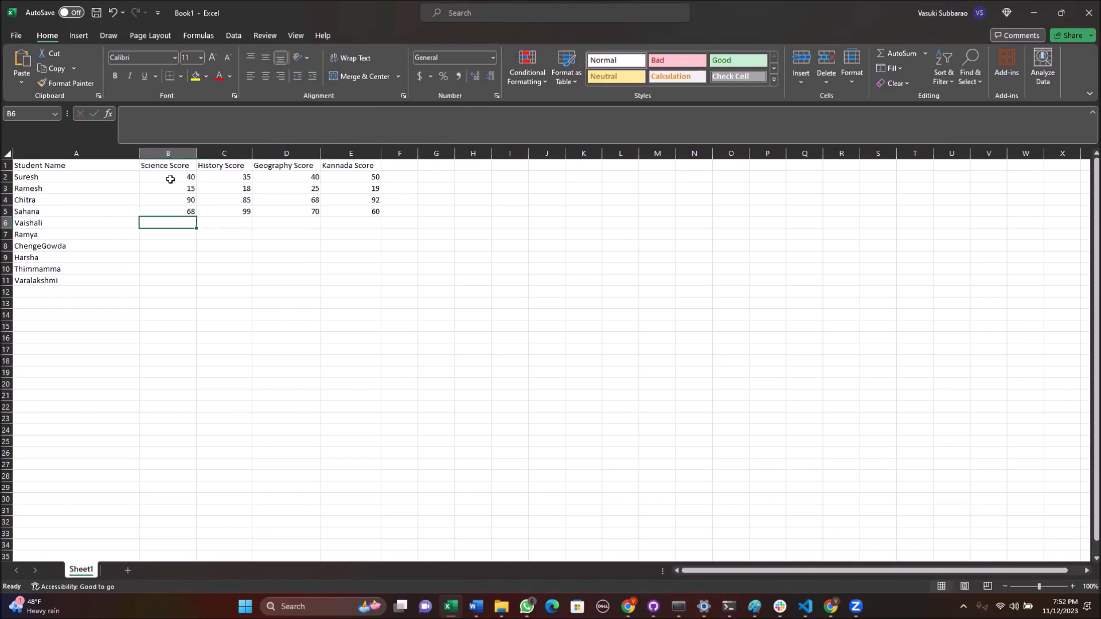
- Enter Vaishali's scores: 60, 60, 95 and 56
{"action": "type", "text": "60"}
{"action": "key", "text": "Tab"}
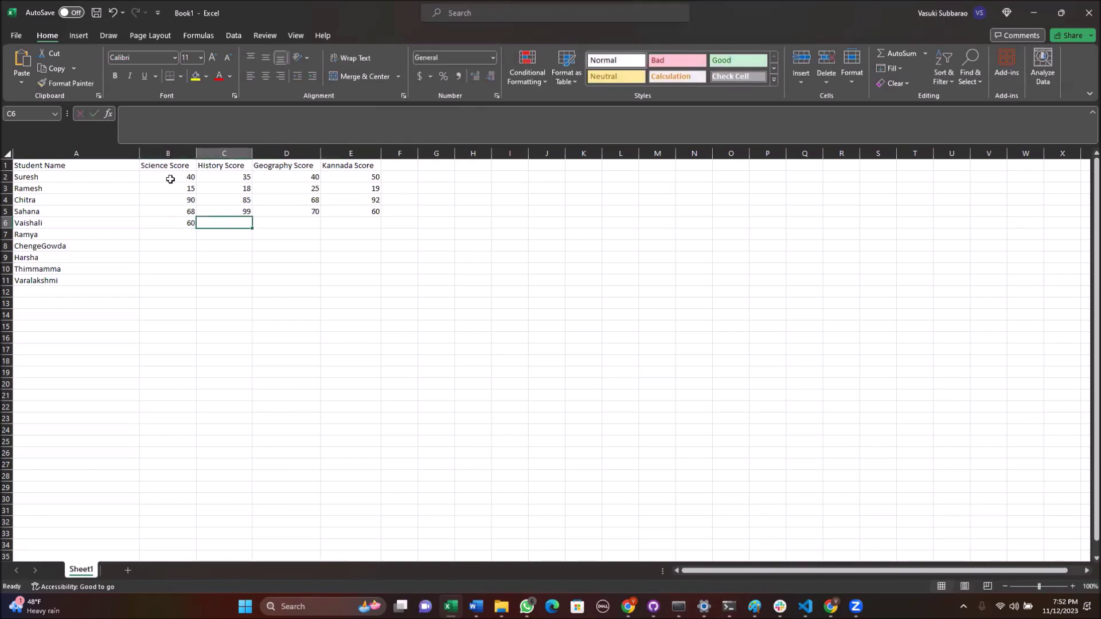
{"action": "type", "text": "60"}
{"action": "key", "text": "Tab"}
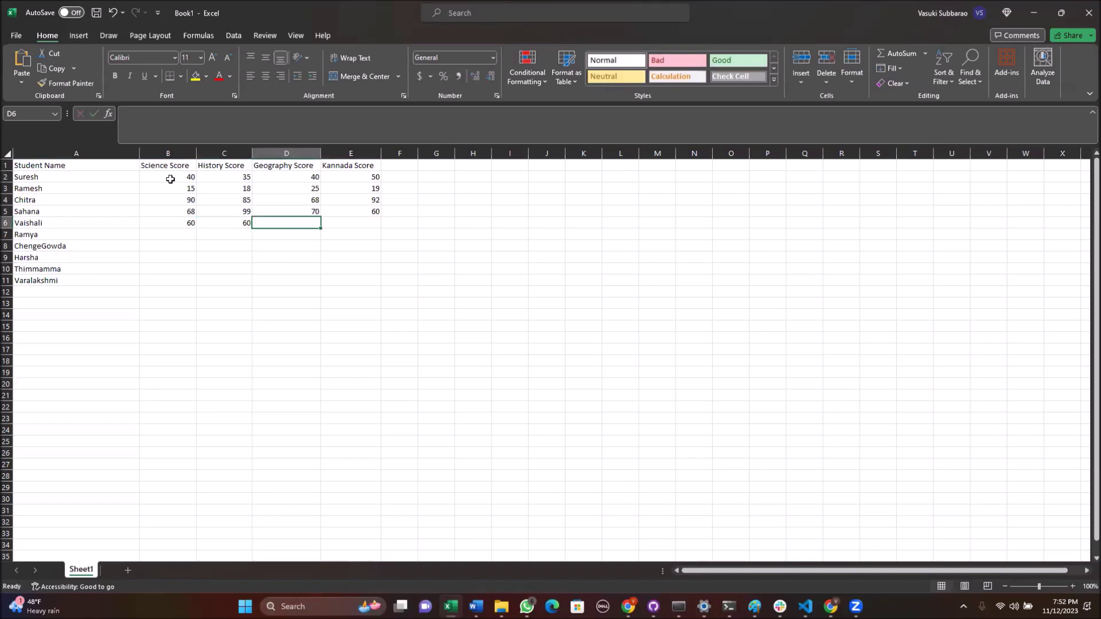
{"action": "type", "text": "95"}
{"action": "key", "text": "Tab"}
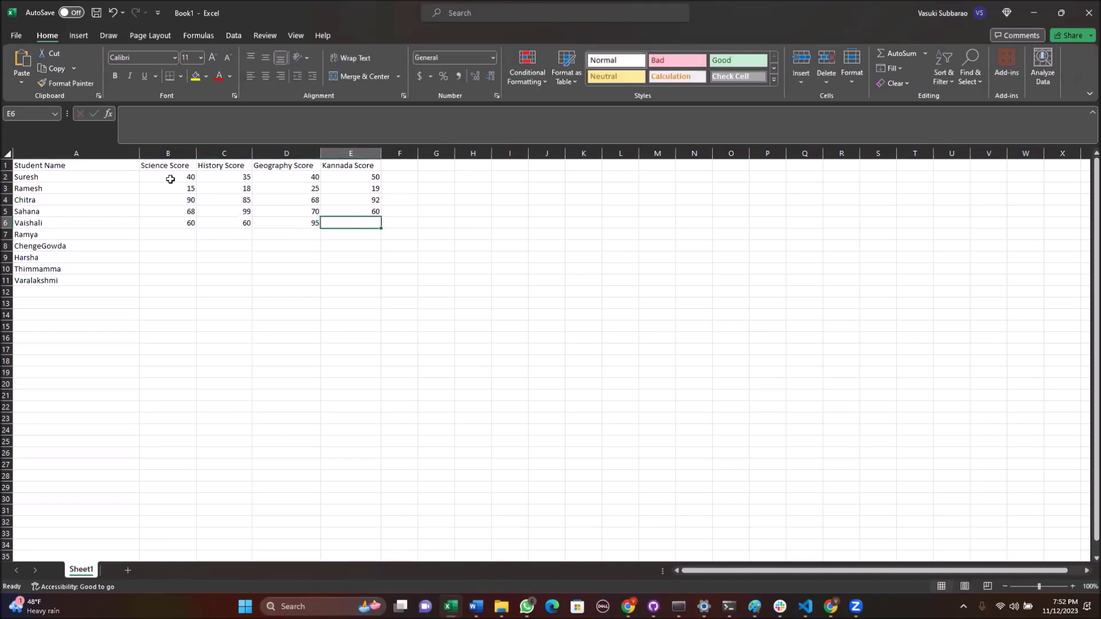
{"action": "type", "text": "56"}
{"action": "key", "text": "Return"}
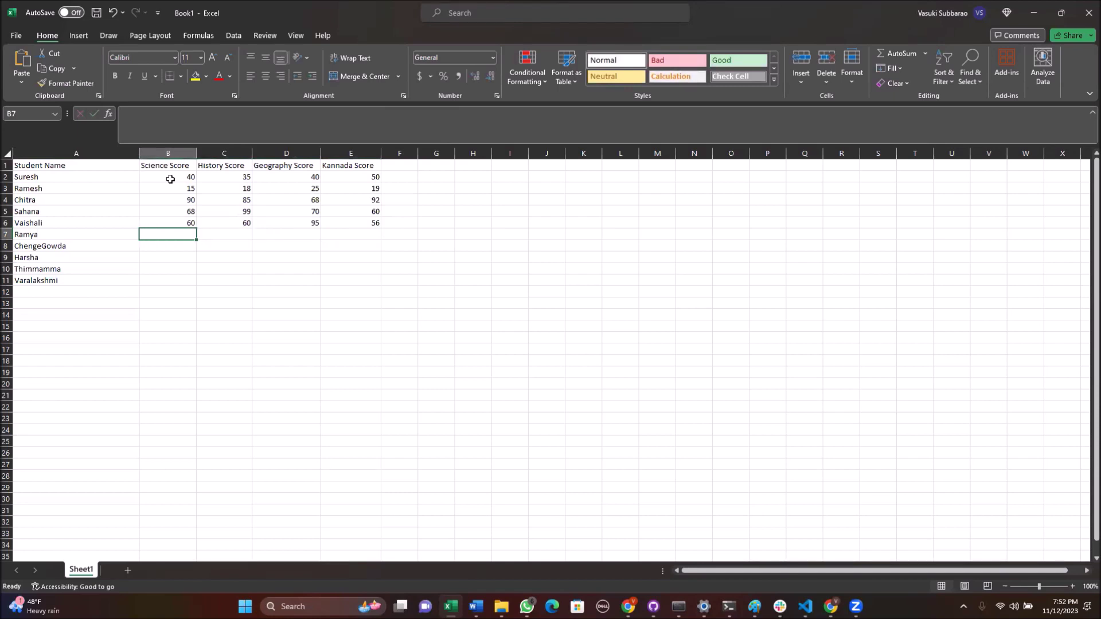
- Enter Ramya's scores: 30, 35, 38 and 41
{"action": "type", "text": "30"}
{"action": "key", "text": "Tab"}
{"action": "type", "text": "35"}
{"action": "key", "text": "Tab"}
{"action": "type", "text": "38"}
{"action": "key", "text": "Tab"}
{"action": "type", "text": "41"}
{"action": "key", "text": "Return"}
{"action": "key", "text": "Left"}
{"action": "key", "text": "Left"}
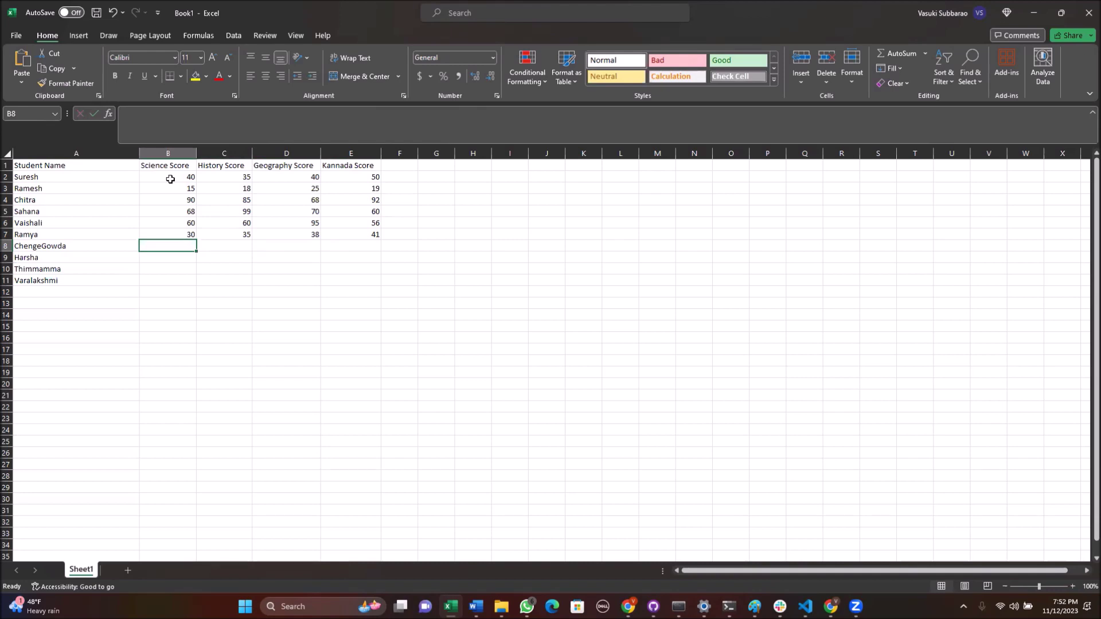
{"action": "type", "text": "15"}
{"action": "key", "text": "Tab"}
{"action": "type", "text": "16"}
{"action": "key", "text": "Tab"}
{"action": "type", "text": "17"}
{"action": "key", "text": "Tab"}
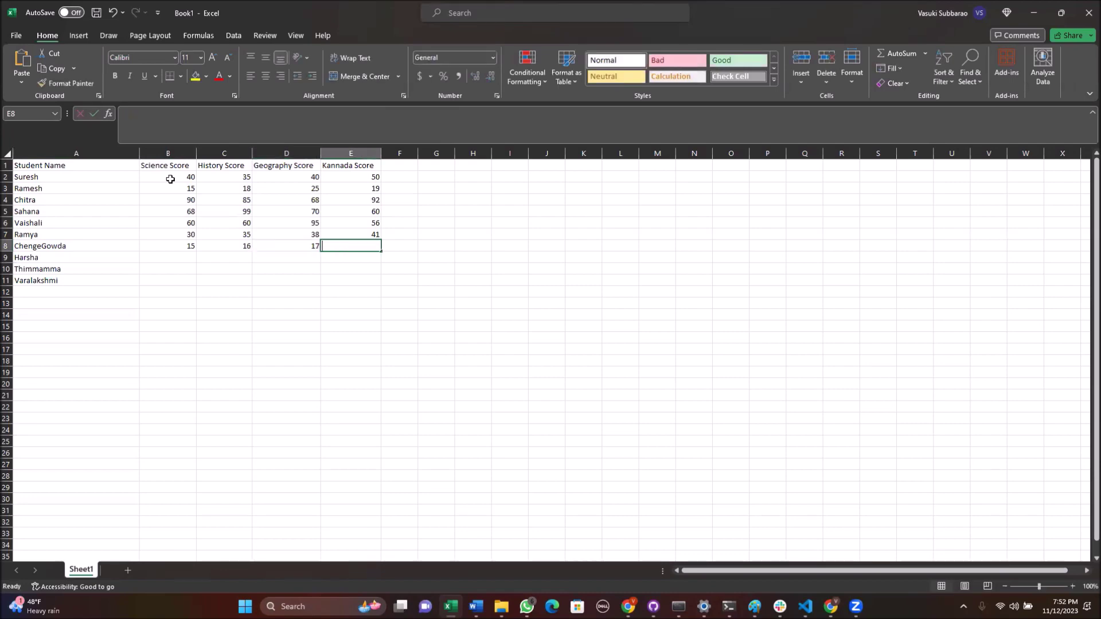
{"action": "type", "text": "95"}
{"action": "key", "text": "Return"}
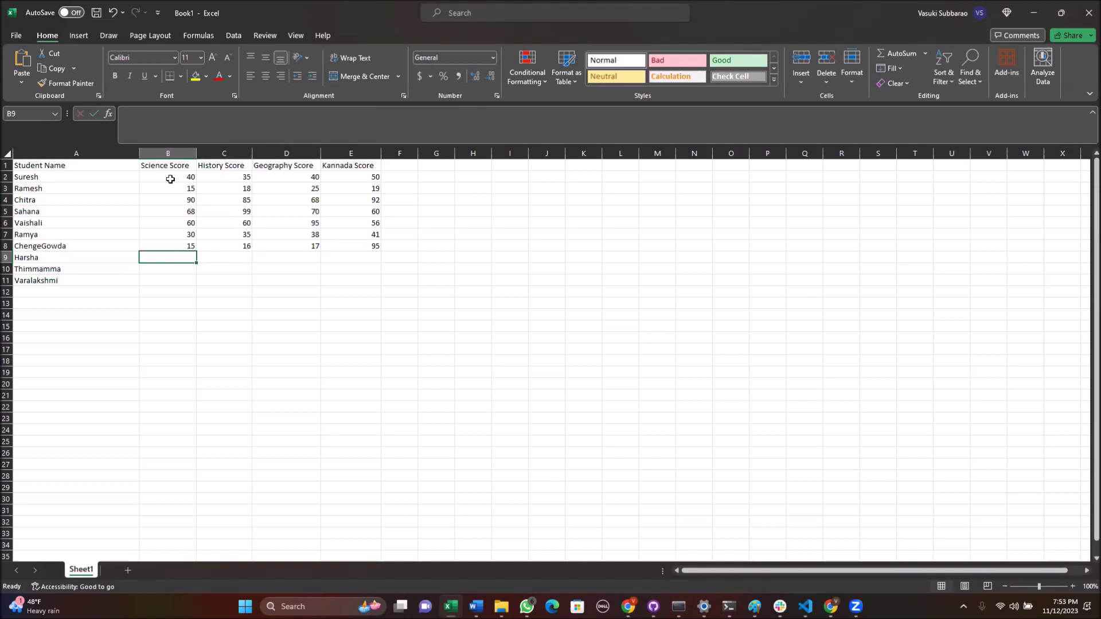
- Enter Harsha's scores: 15, 80, 85 and 88
{"action": "key", "text": "Tab"}
{"action": "key", "text": "shift+Tab"}
{"action": "type", "text": "15"}
{"action": "key", "text": "Tab"}
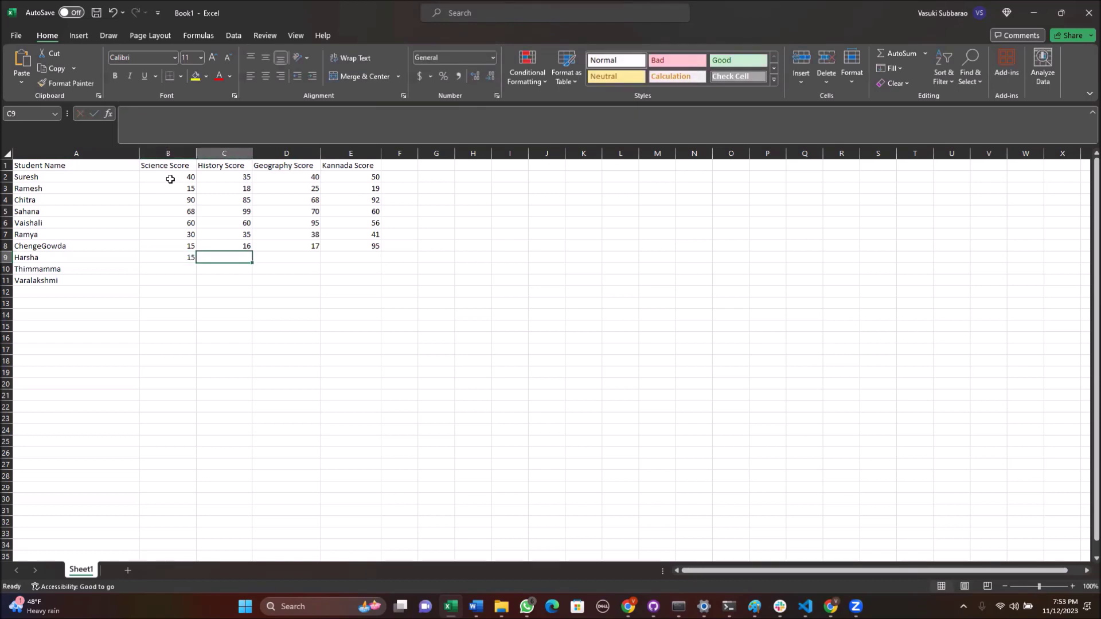
{"action": "type", "text": "80"}
{"action": "key", "text": "Tab"}
{"action": "type", "text": "85"}
{"action": "key", "text": "Tab"}
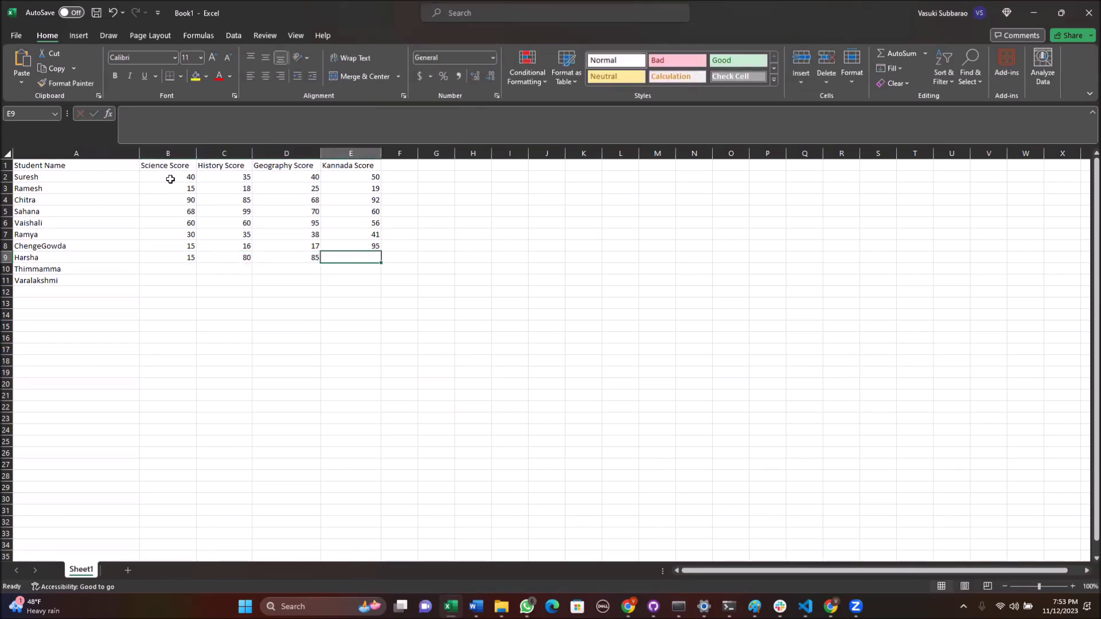
{"action": "type", "text": "88"}
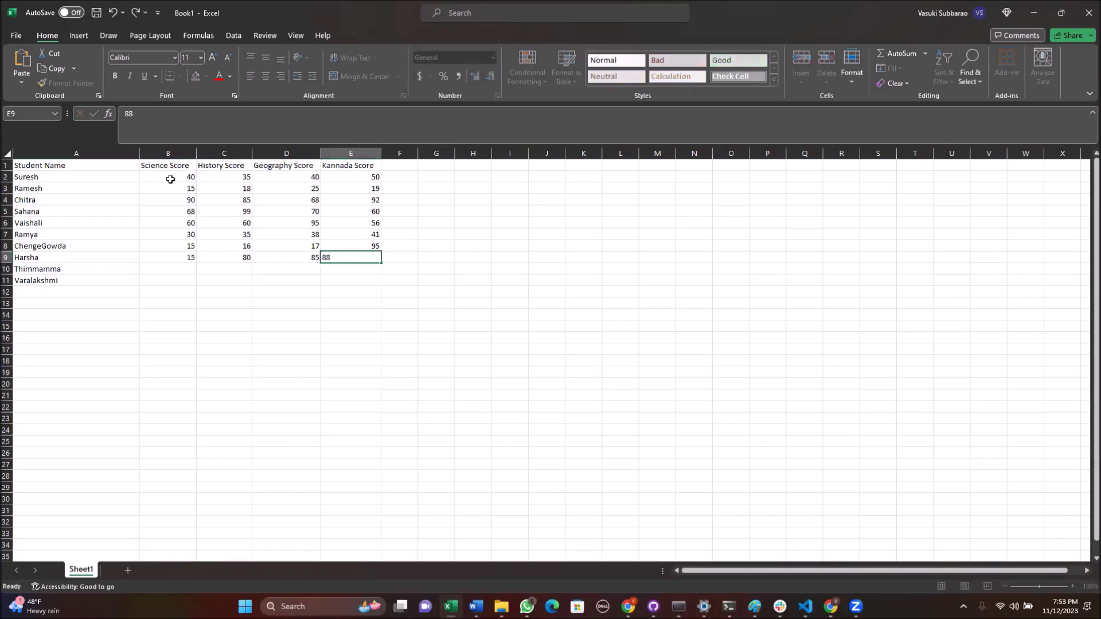
{"action": "key", "text": "Return"}
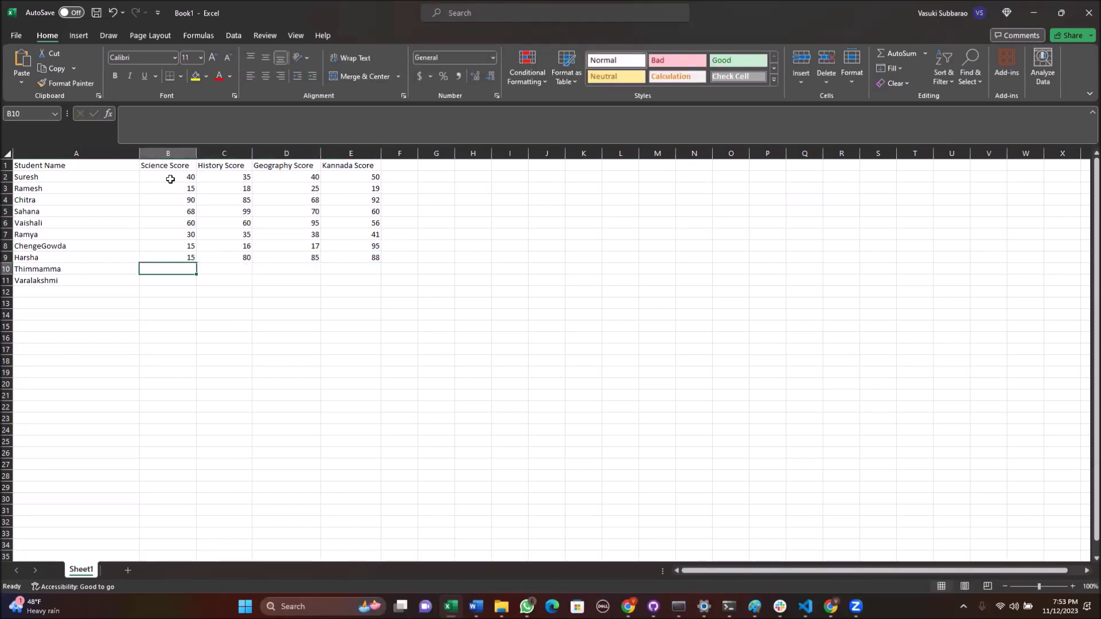
- Enter Thimmamma's scores: 99, 95, 97 and 98
{"action": "type", "text": "99"}
{"action": "key", "text": "Tab"}
{"action": "type", "text": "95"}
{"action": "key", "text": "Tab"}
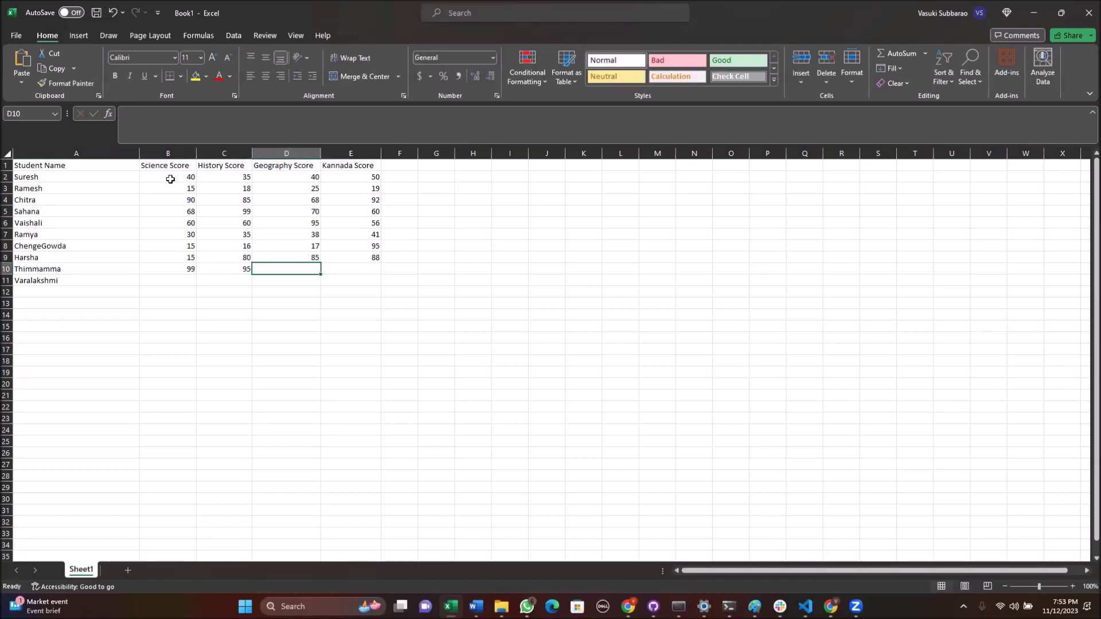
{"action": "type", "text": "97"}
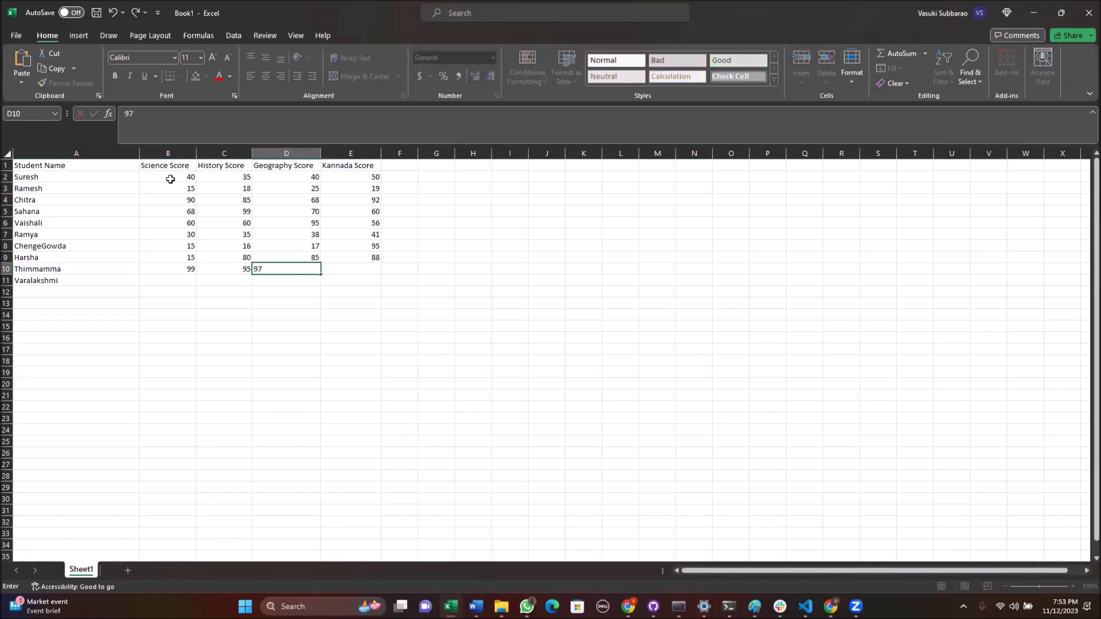
{"action": "key", "text": "Tab"}
{"action": "type", "text": "98"}
{"action": "key", "text": "Return"}
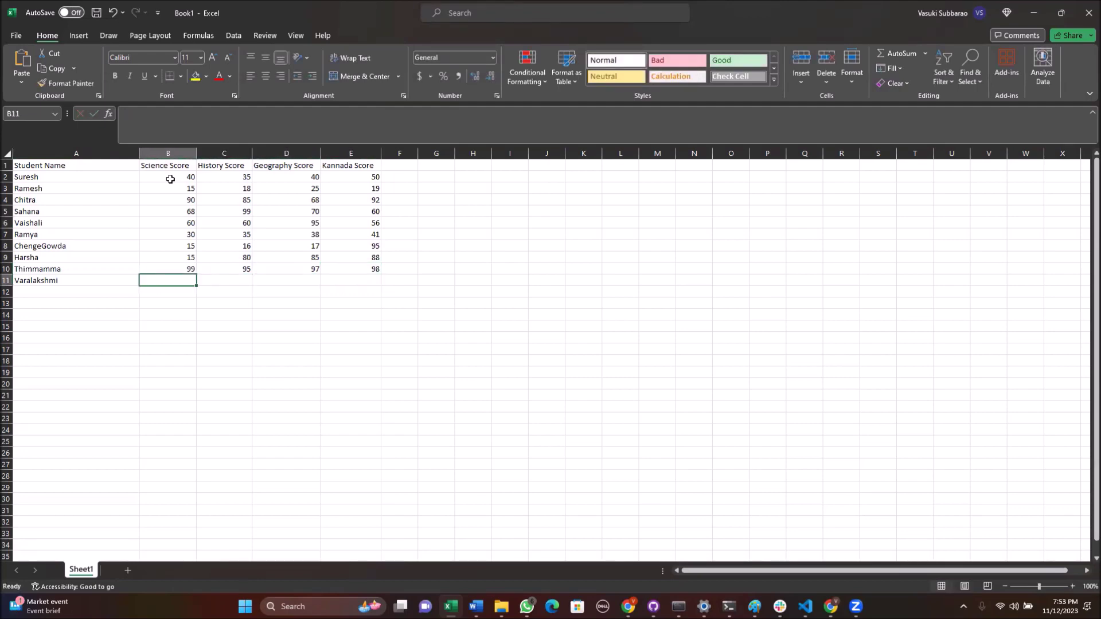
- Enter Varalakshmi's Science, History and Geography scores: 60, 65 and 66
{"action": "type", "text": "60"}
{"action": "key", "text": "Tab"}
{"action": "type", "text": "65"}
{"action": "key", "text": "Tab"}
{"action": "type", "text": "66"}
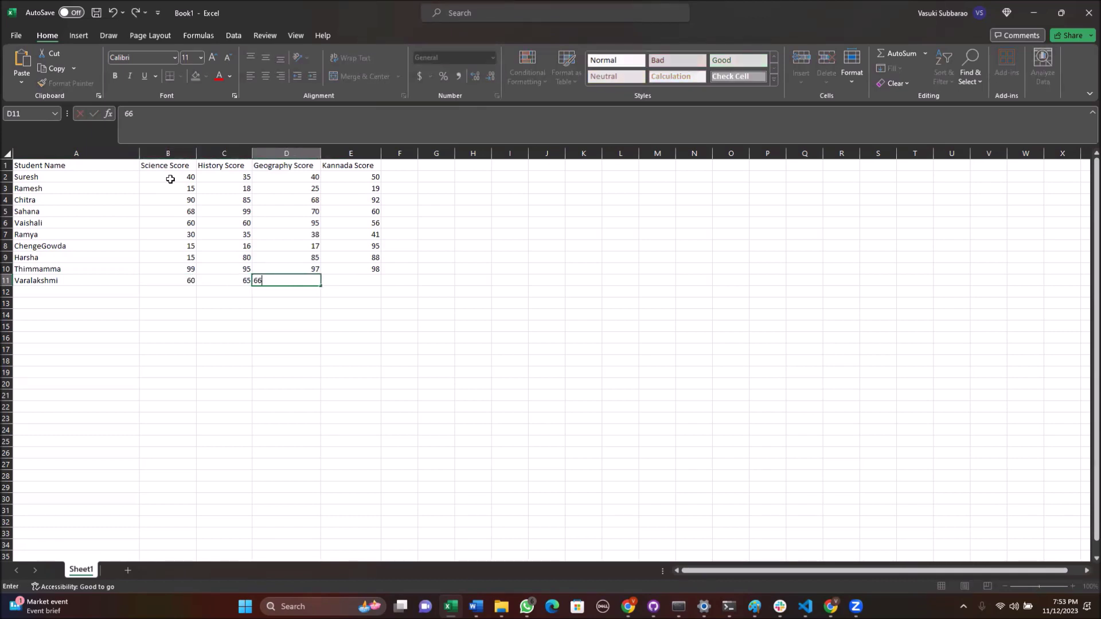
{"action": "key", "text": "Tab"}
- Commit Varalakshmi's Kannada score of 68 and view the Top 25 Excel Features document in Word
{"action": "type", "text": "68"}
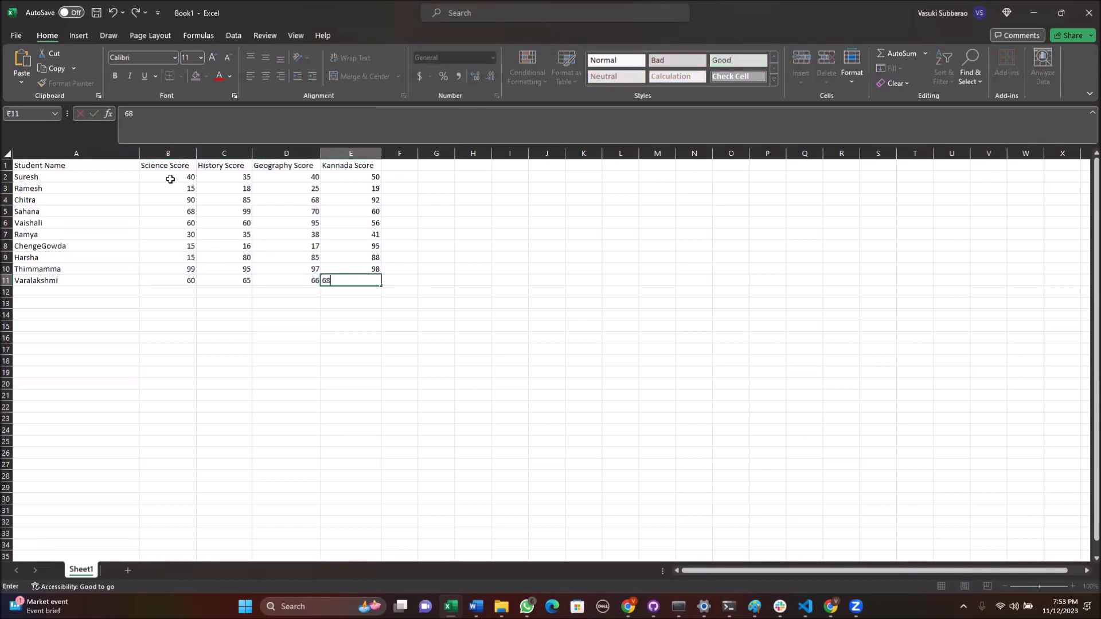
{"action": "left_click", "coordinate": [248, 347]}
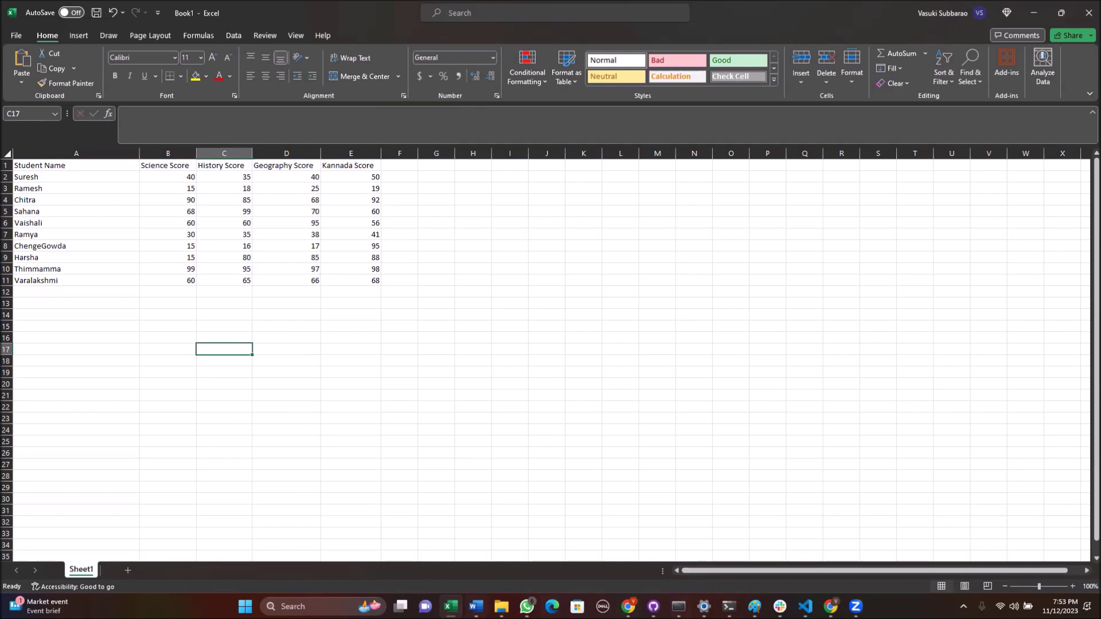
{"action": "left_click", "coordinate": [459, 516]}
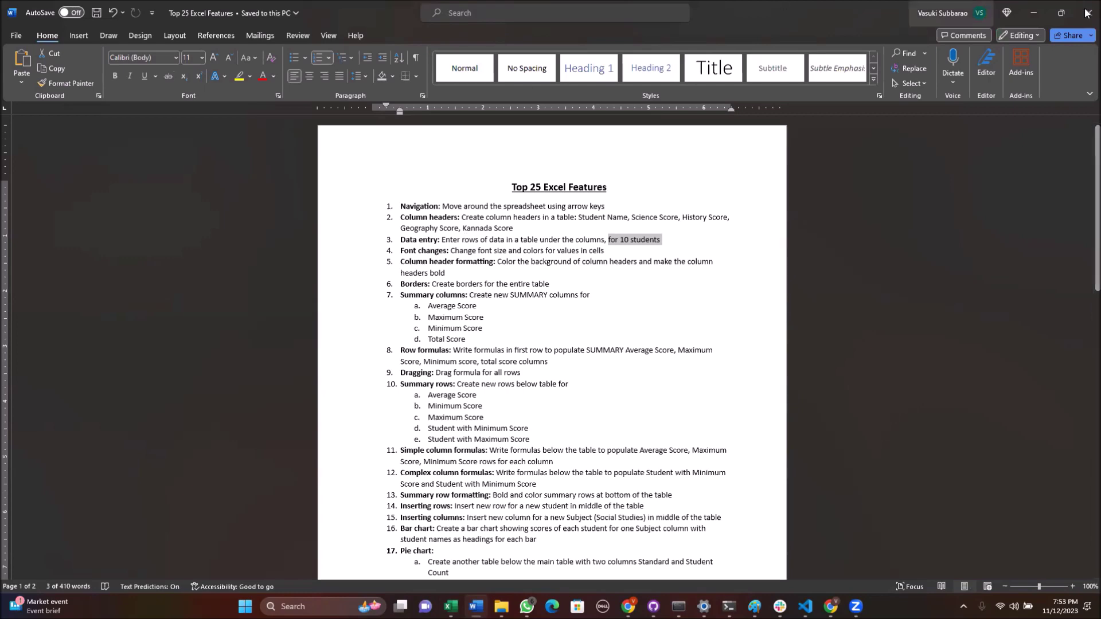
- Return to the student score workbook and select Suresh's name cell
{"action": "left_click", "coordinate": [1034, 12]}
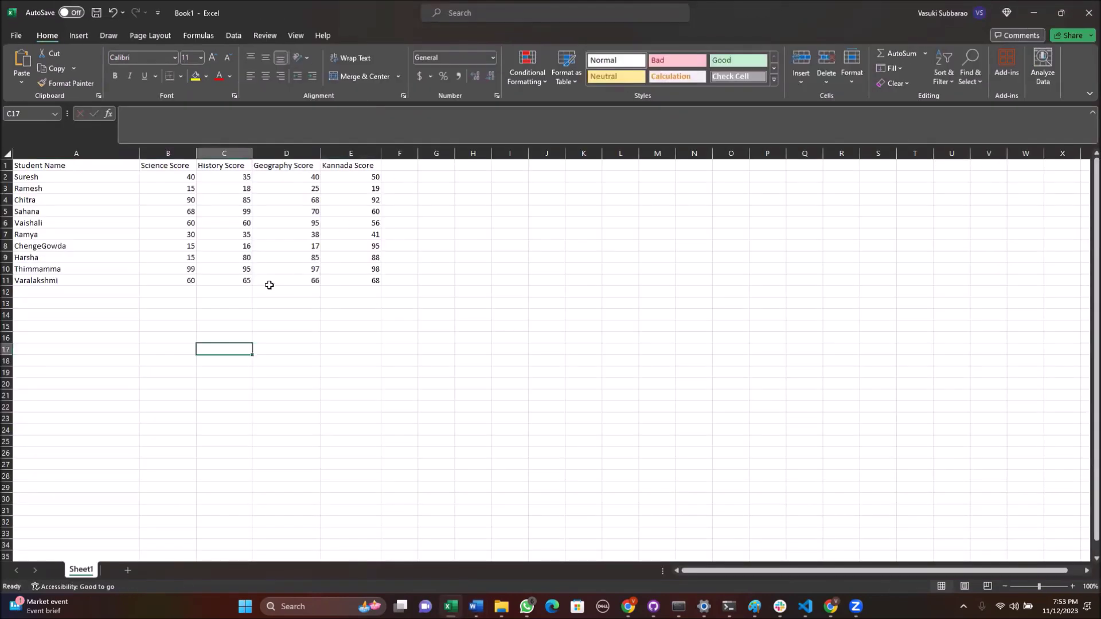
{"action": "left_click_drag", "start_coordinate": [286, 292], "coordinate": [287, 280]}
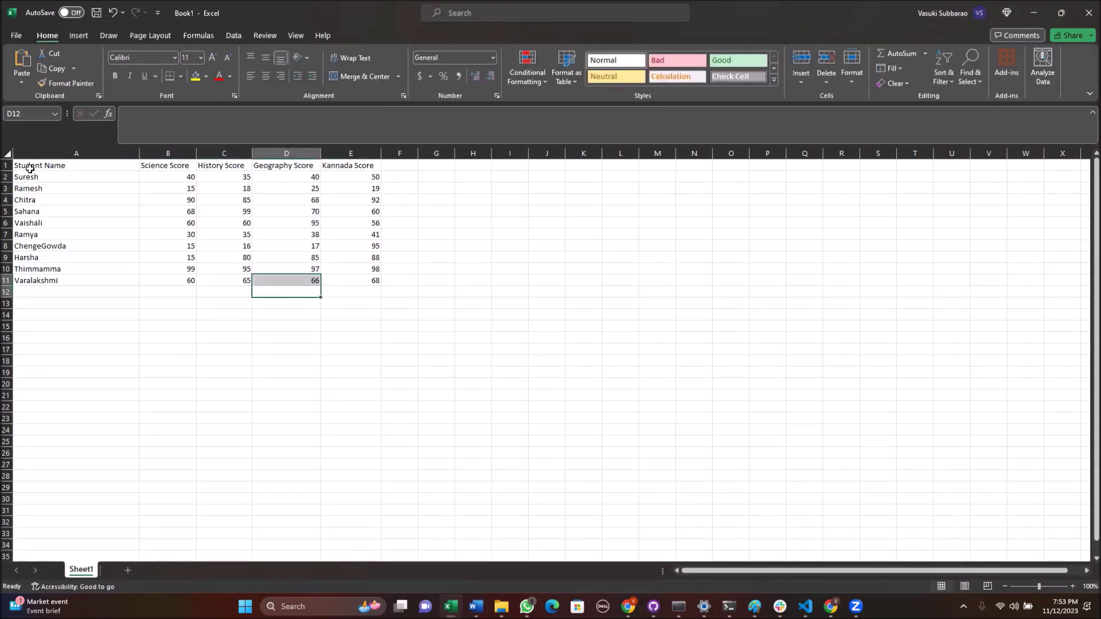
{"action": "left_click", "coordinate": [28, 175]}
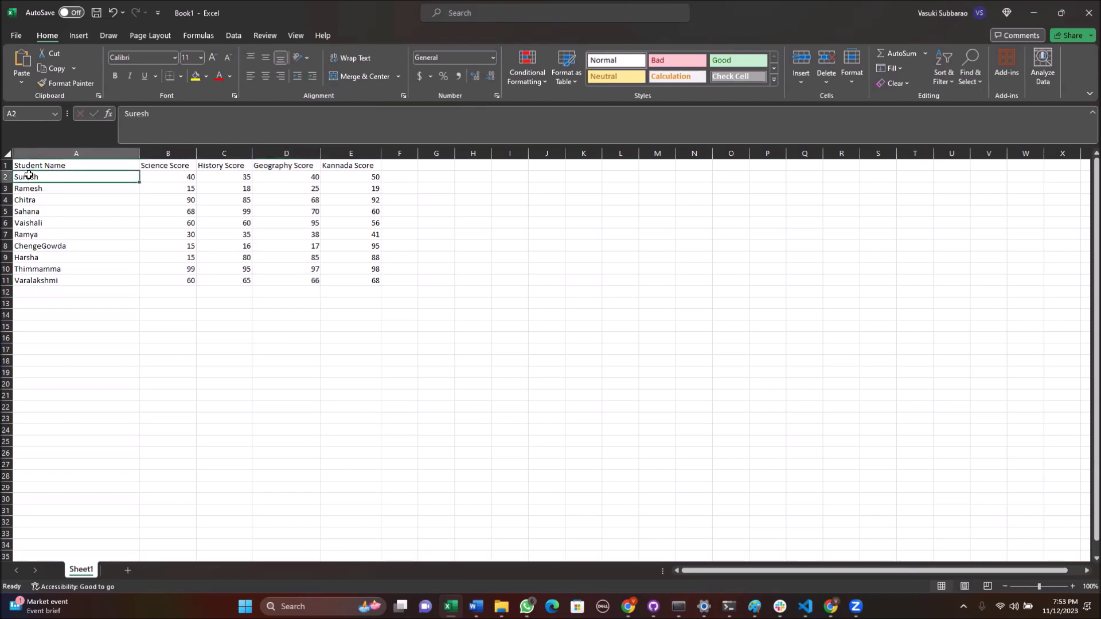
- Select A1:E11 and set the table's text size to 20
{"action": "left_click_drag", "start_coordinate": [29, 166], "coordinate": [353, 283]}
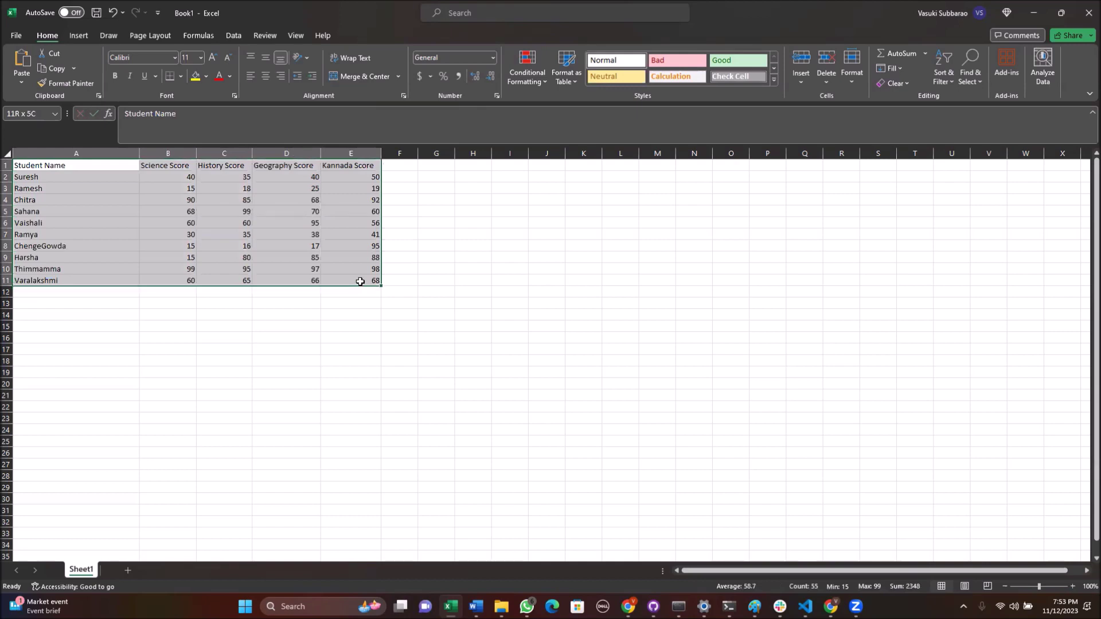
{"action": "left_click_drag", "start_coordinate": [361, 282], "coordinate": [361, 281]}
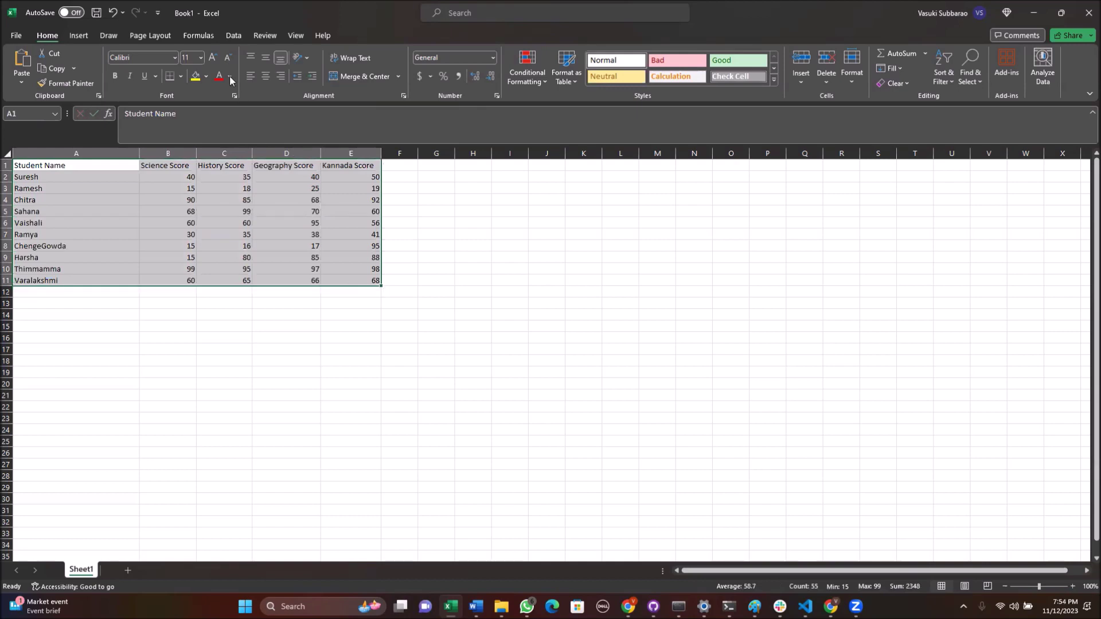
{"action": "left_click", "coordinate": [200, 58]}
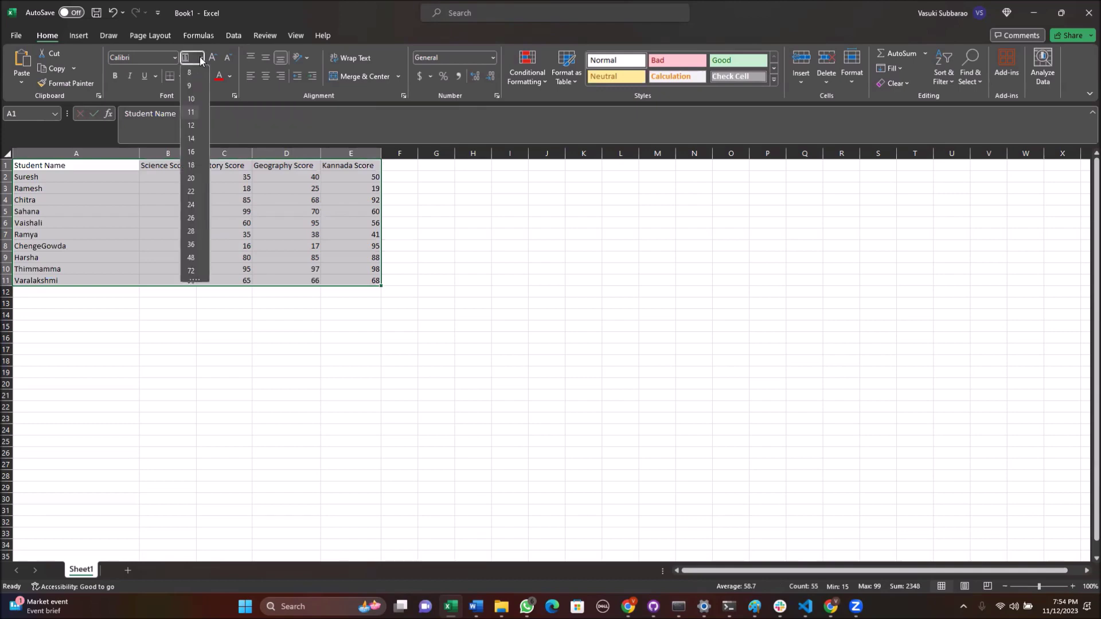
{"action": "left_click", "coordinate": [191, 126]}
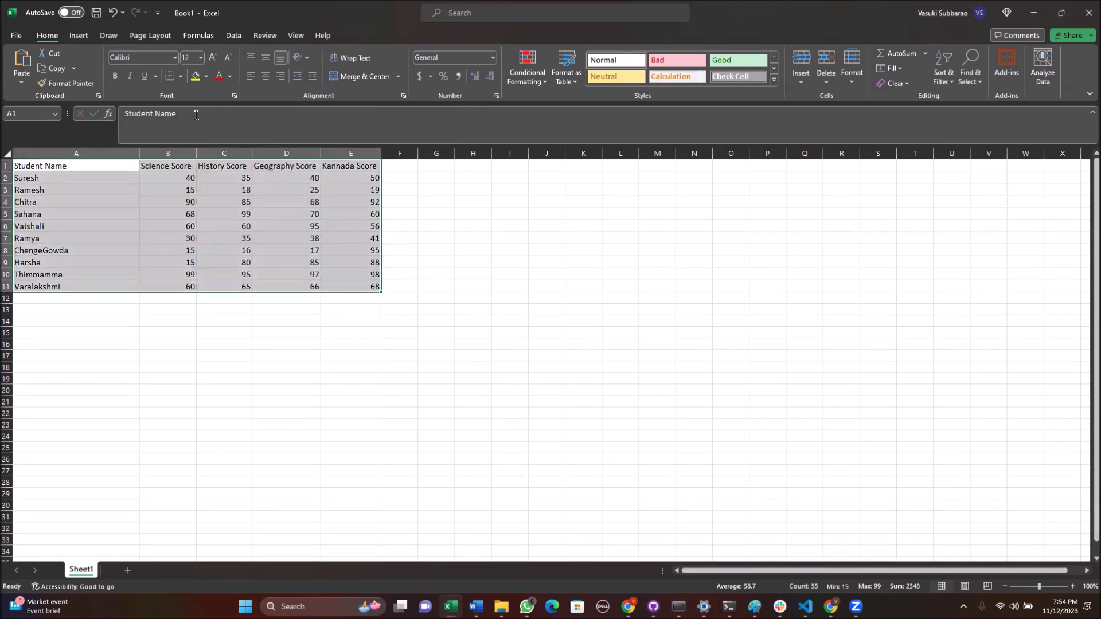
{"action": "left_click", "coordinate": [200, 58]}
{"action": "left_click", "coordinate": [192, 179]}
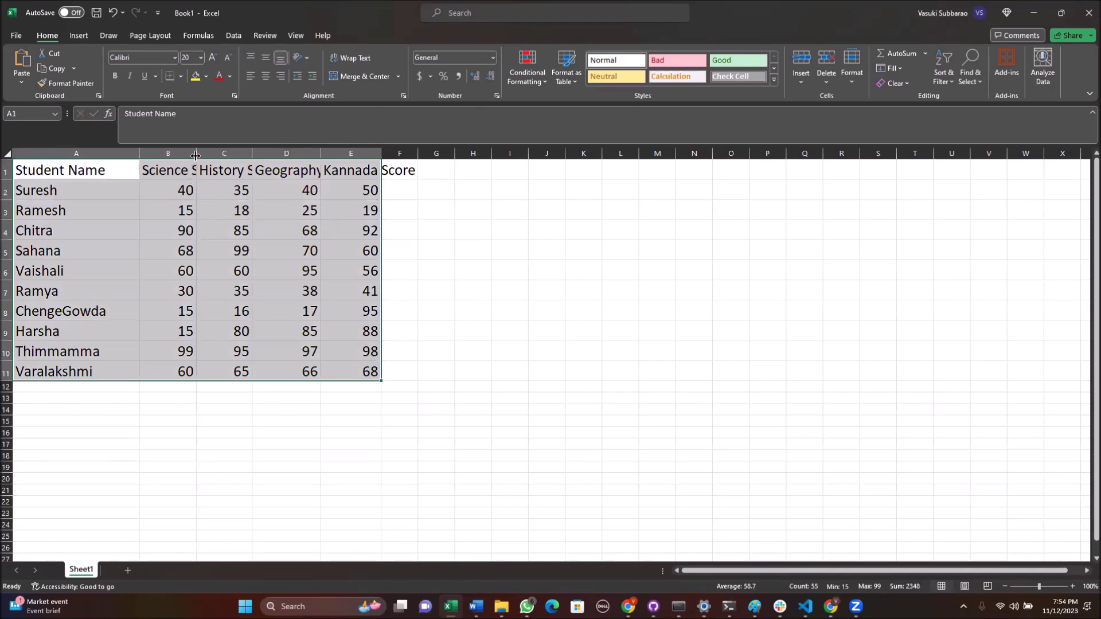
- Widen column B so its header fits, then reselect the whole table
{"action": "left_click", "coordinate": [185, 184]}
{"action": "left_click_drag", "start_coordinate": [195, 155], "coordinate": [217, 154]}
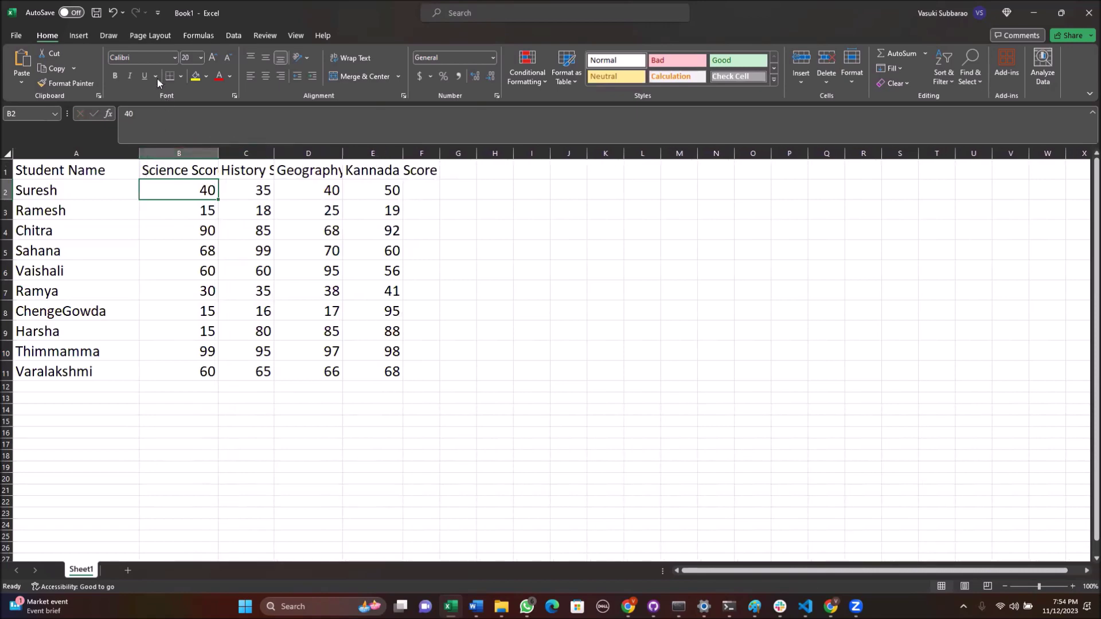
{"action": "left_click_drag", "start_coordinate": [29, 172], "coordinate": [358, 367]}
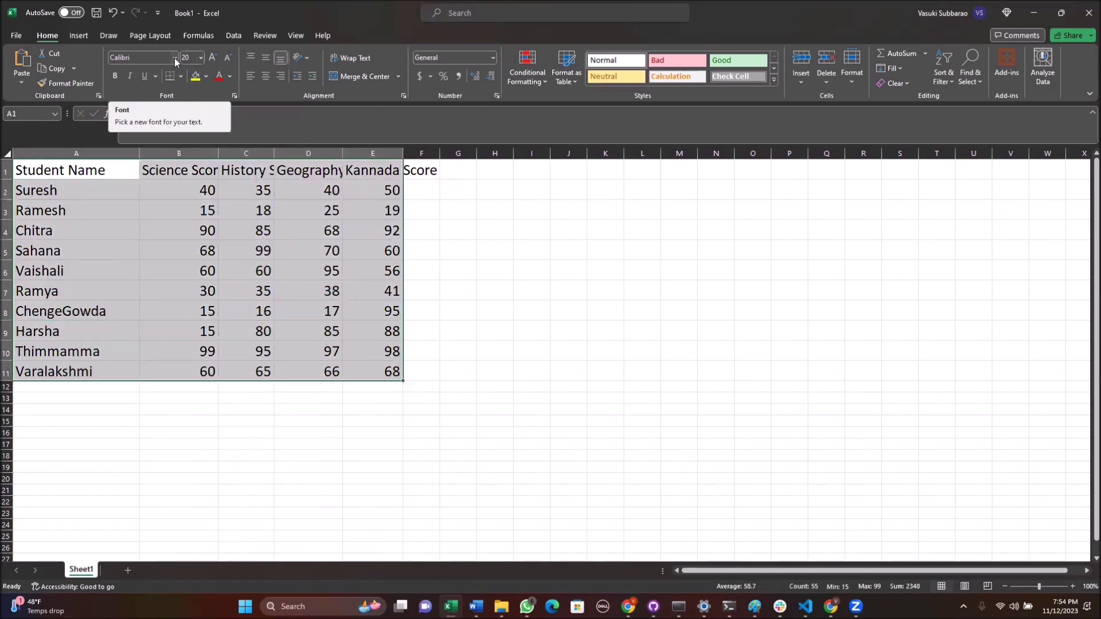
{"action": "left_click", "coordinate": [174, 57]}
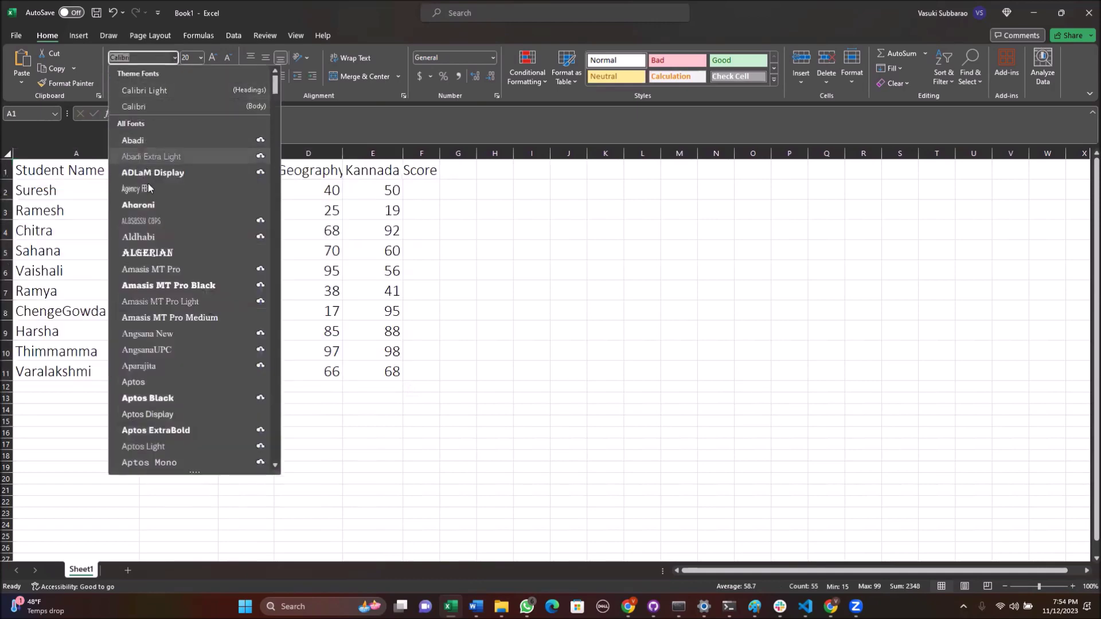
- Try the Aparajita font on the table, then settle on Arial
{"action": "left_click", "coordinate": [151, 365]}
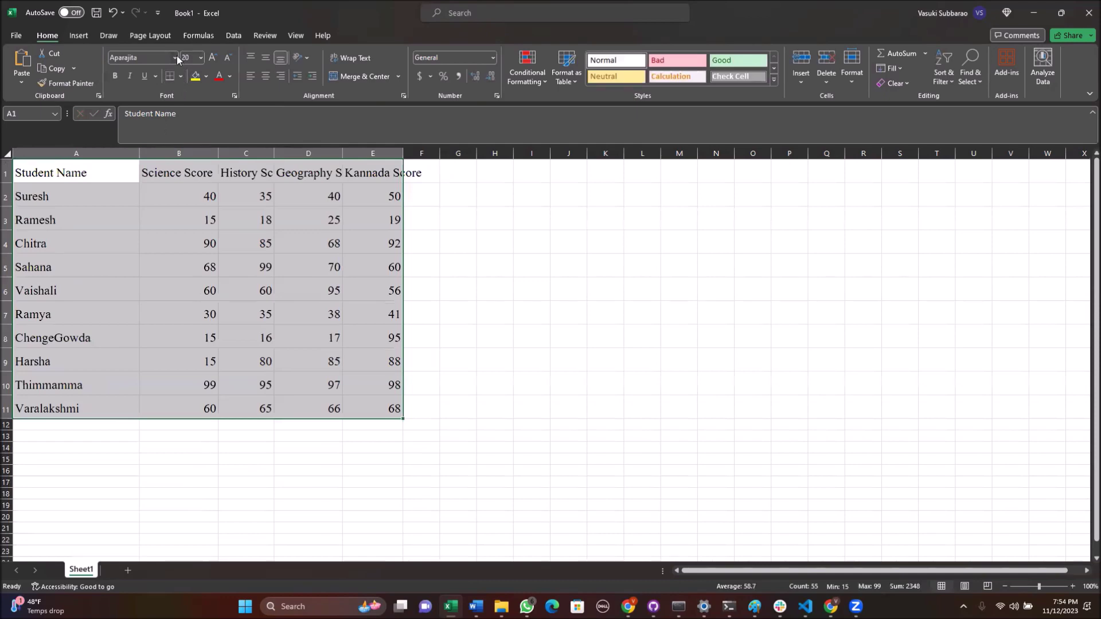
{"action": "left_click", "coordinate": [176, 57]}
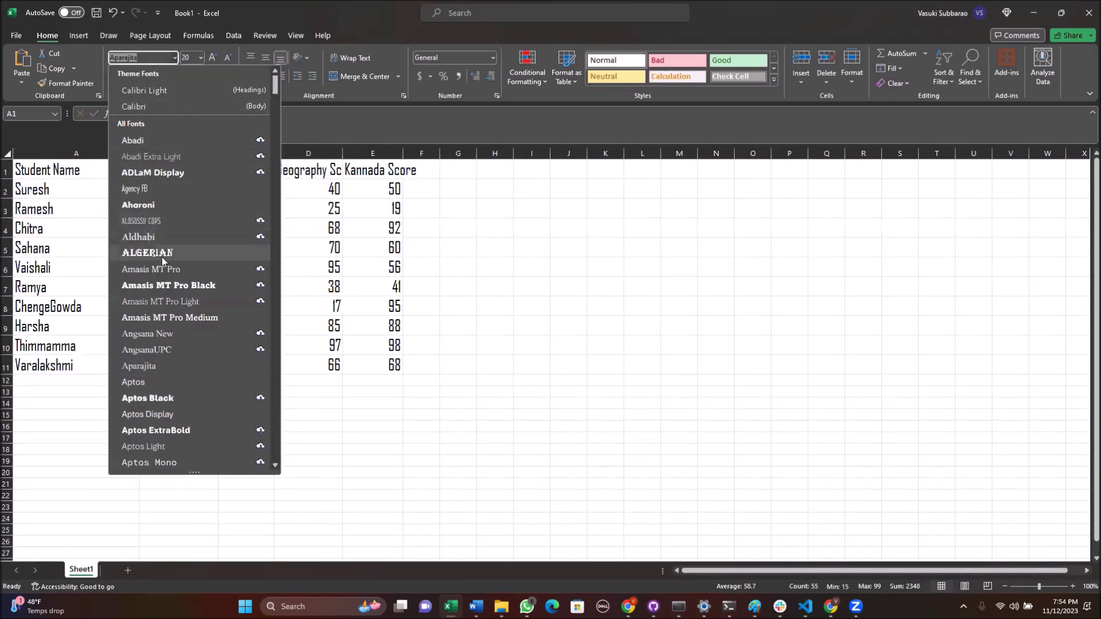
{"action": "scroll", "coordinate": [162, 257], "scroll_direction": "down", "scroll_amount": 3}
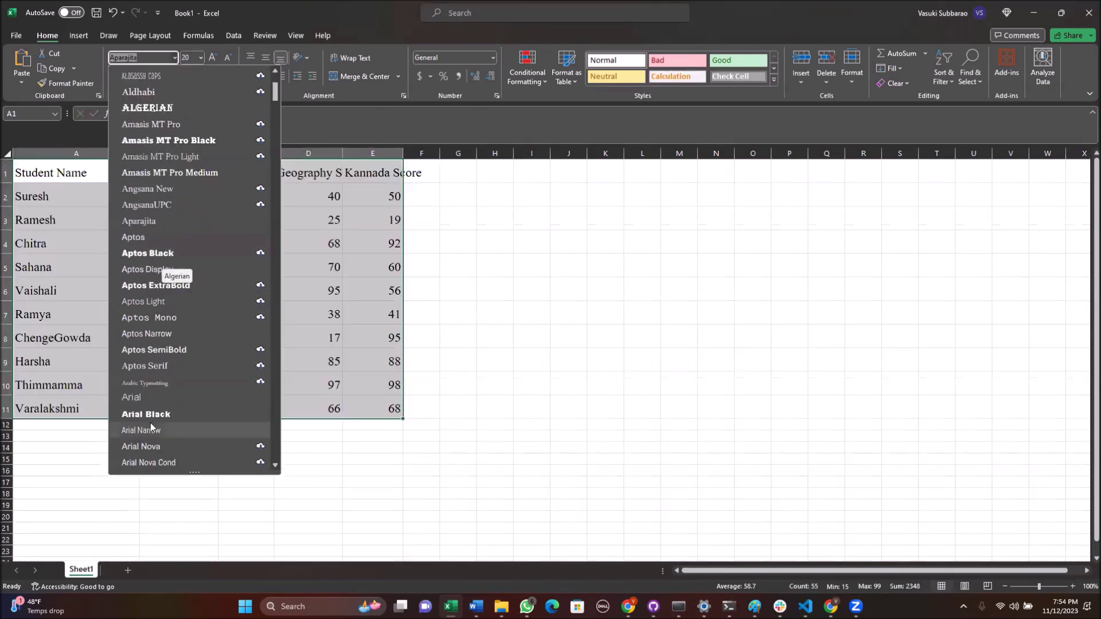
{"action": "left_click", "coordinate": [144, 396]}
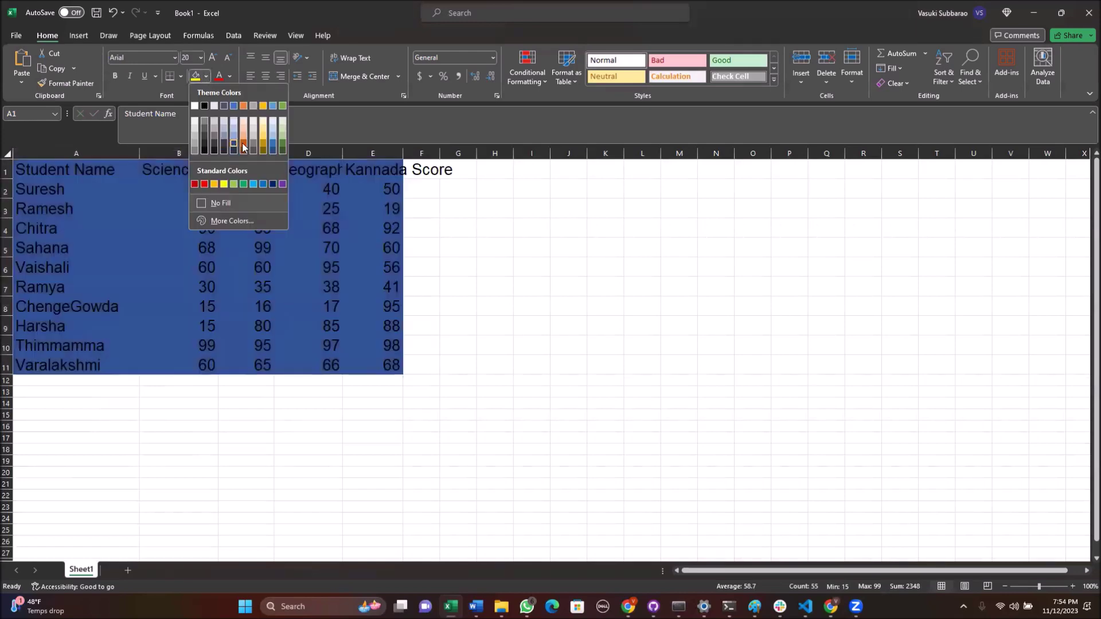
- Undo the dark orange fill and shade the Science scores B2:B11 light blue-grey
{"action": "left_click", "coordinate": [243, 142]}
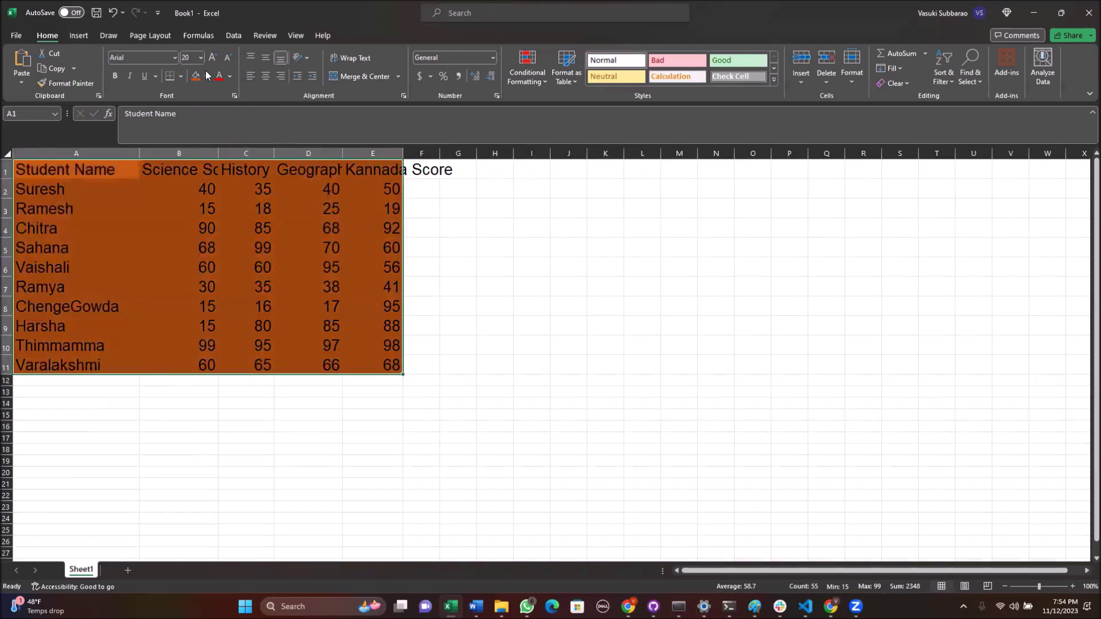
{"action": "left_click", "coordinate": [113, 13]}
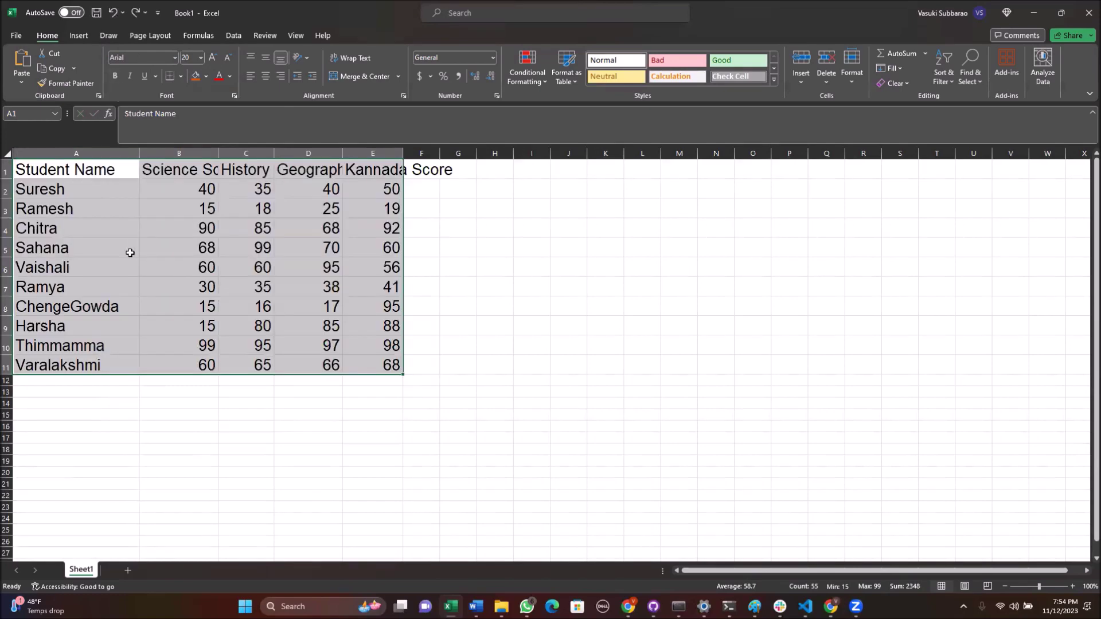
{"action": "left_click", "coordinate": [129, 251]}
{"action": "left_click_drag", "start_coordinate": [182, 195], "coordinate": [183, 365]}
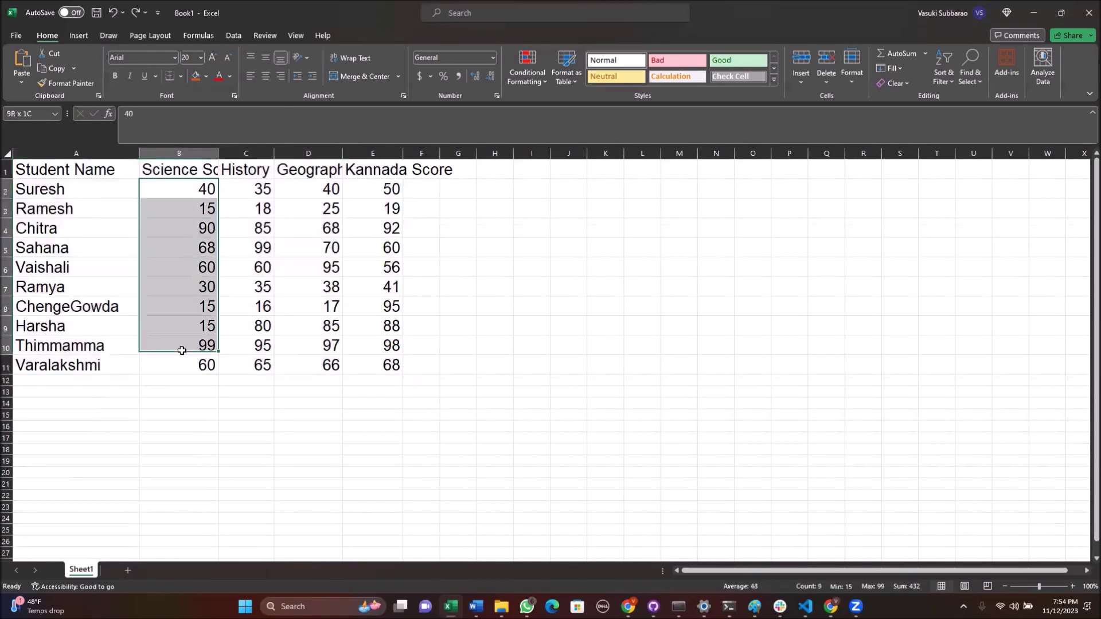
{"action": "left_click", "coordinate": [208, 78]}
{"action": "left_click", "coordinate": [234, 126]}
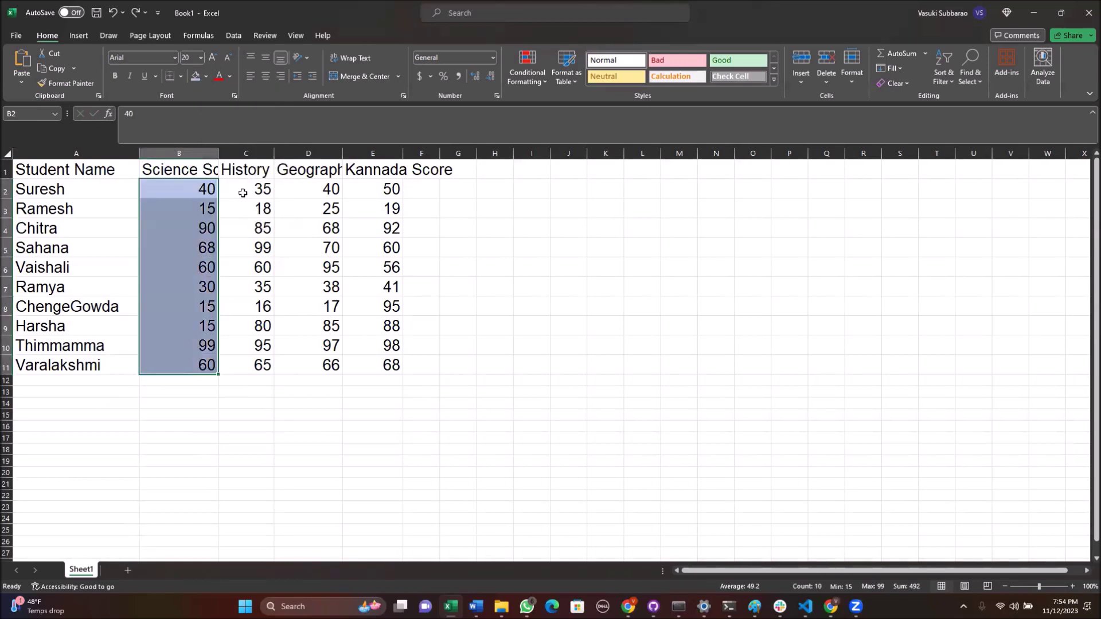
- Shade the History scores light yellow and the Geography scores light green
{"action": "left_click_drag", "start_coordinate": [253, 190], "coordinate": [258, 365]}
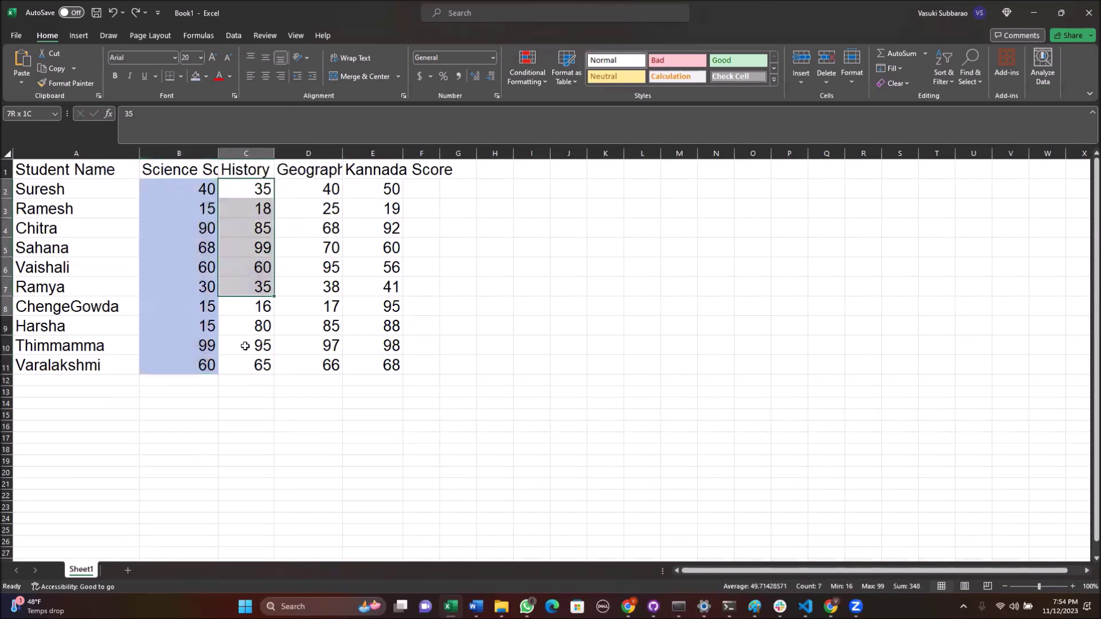
{"action": "left_click", "coordinate": [206, 76]}
{"action": "left_click", "coordinate": [263, 127]}
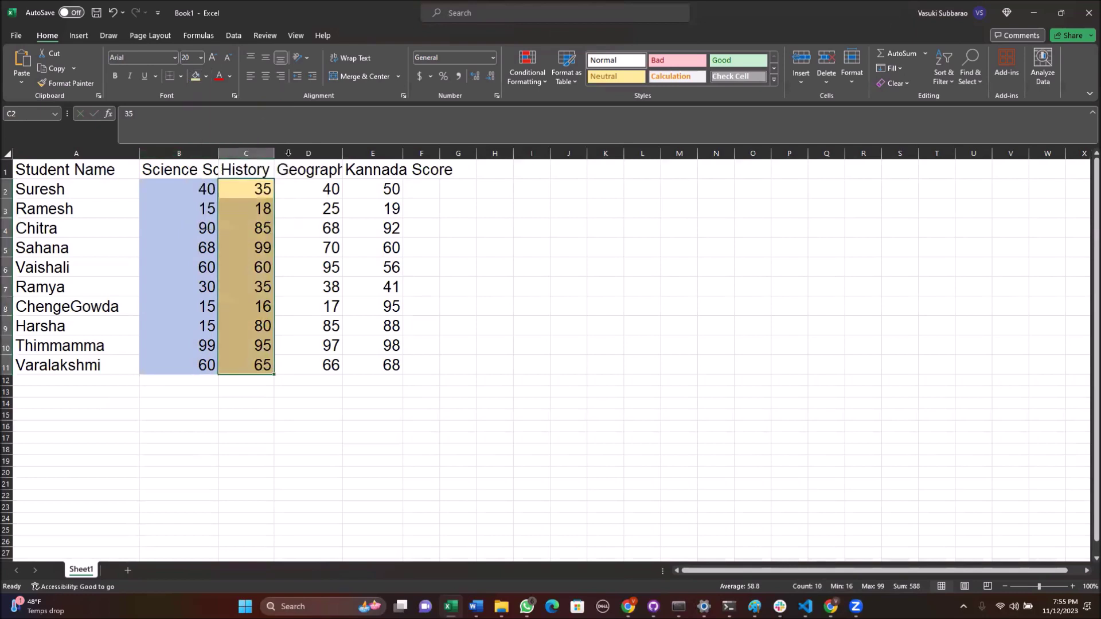
{"action": "left_click_drag", "start_coordinate": [310, 190], "coordinate": [313, 365]}
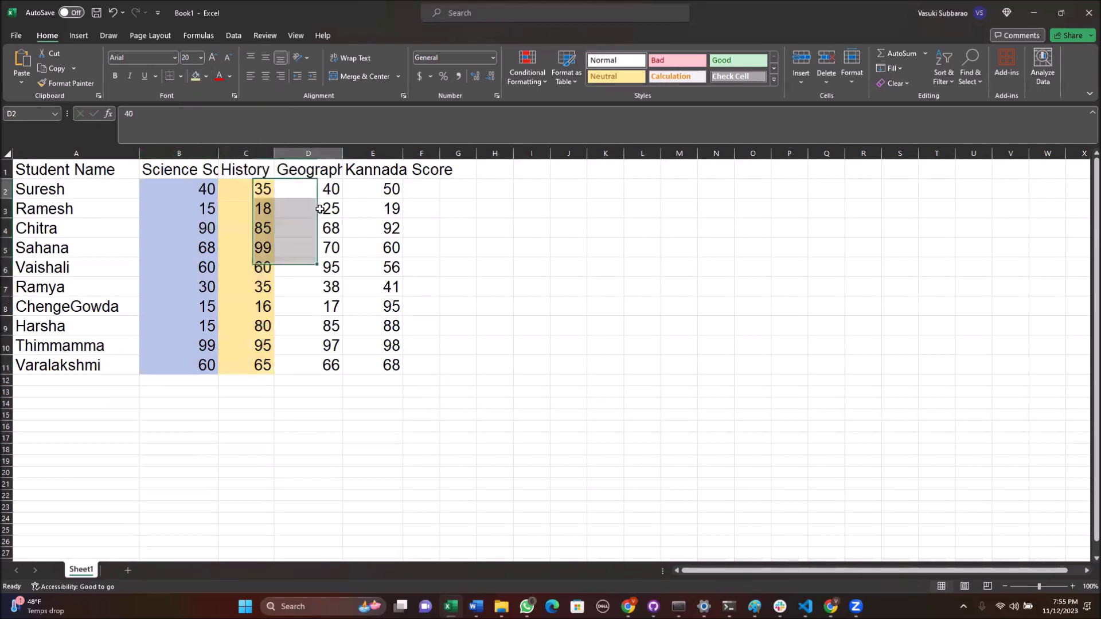
{"action": "left_click", "coordinate": [206, 77]}
{"action": "left_click", "coordinate": [193, 137]}
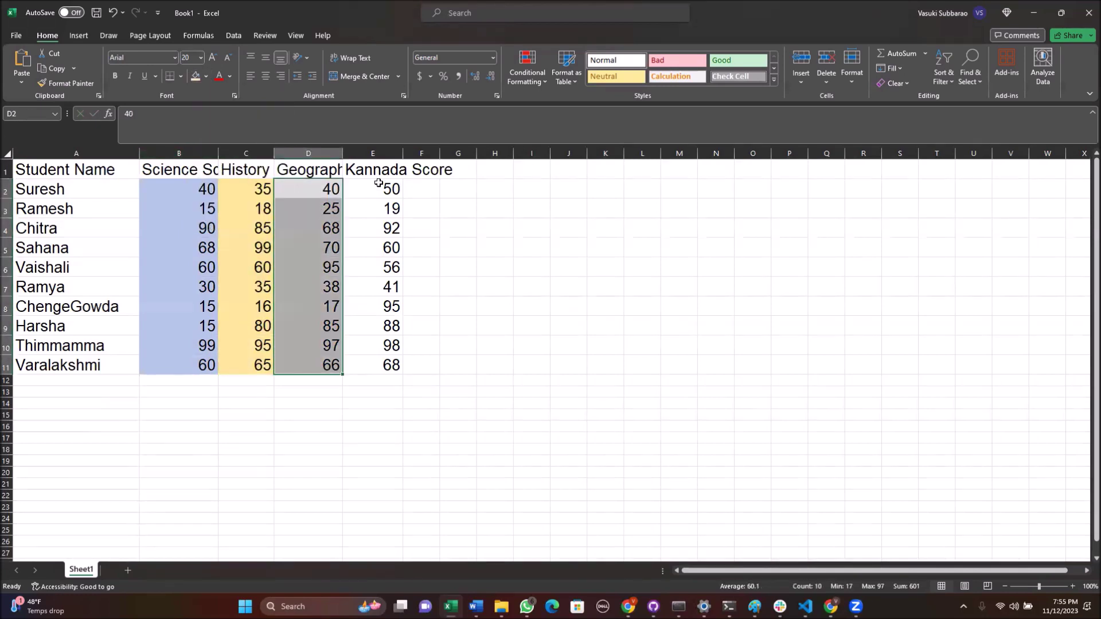
{"action": "left_click", "coordinate": [207, 78]}
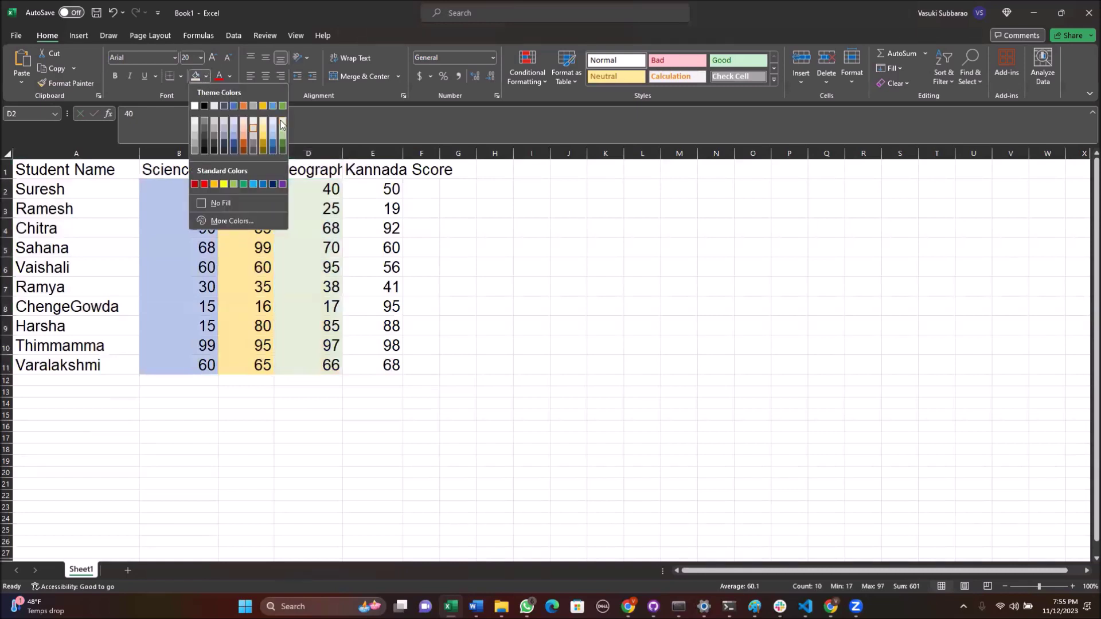
{"action": "left_click", "coordinate": [281, 124]}
- Shade the Kannada scores in column E light peach and deselect
{"action": "left_click_drag", "start_coordinate": [378, 189], "coordinate": [382, 366]}
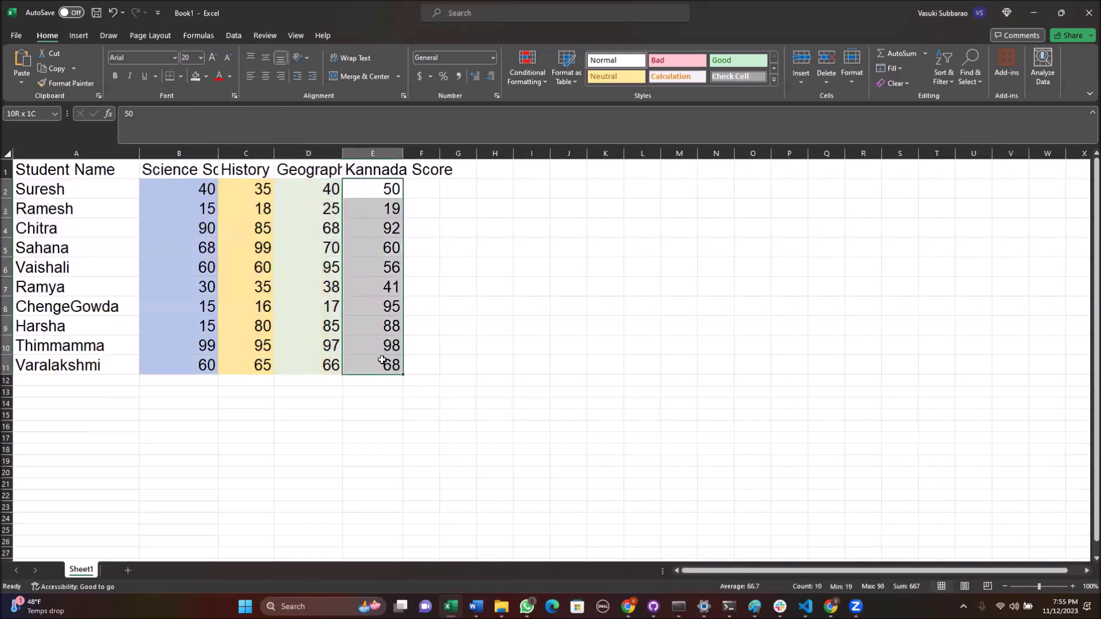
{"action": "left_click", "coordinate": [206, 78]}
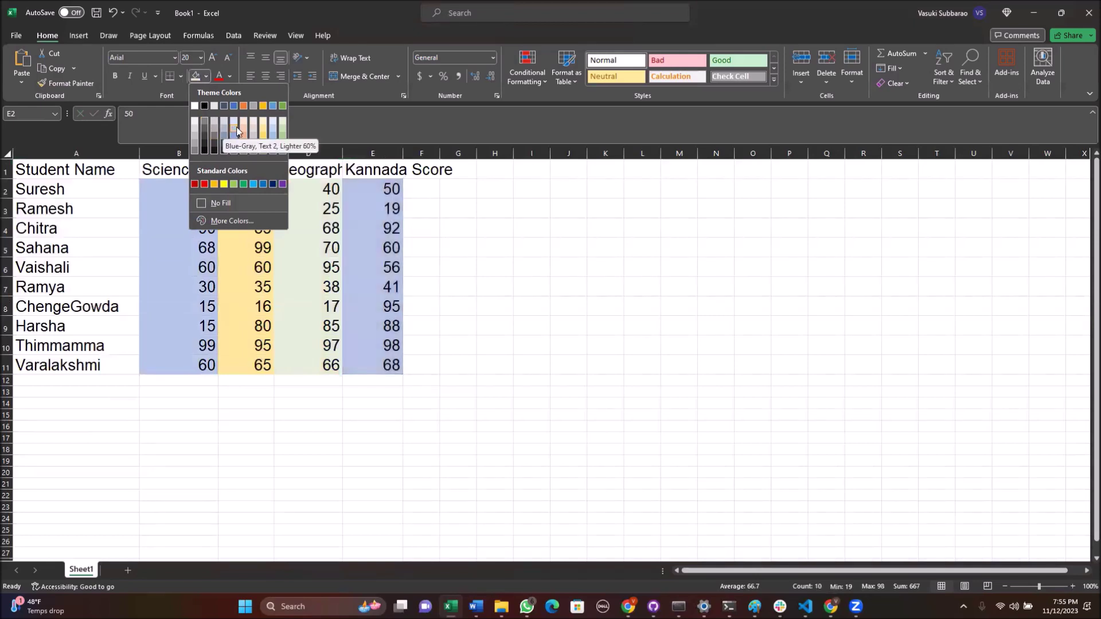
{"action": "left_click", "coordinate": [243, 129]}
{"action": "left_click", "coordinate": [182, 275]}
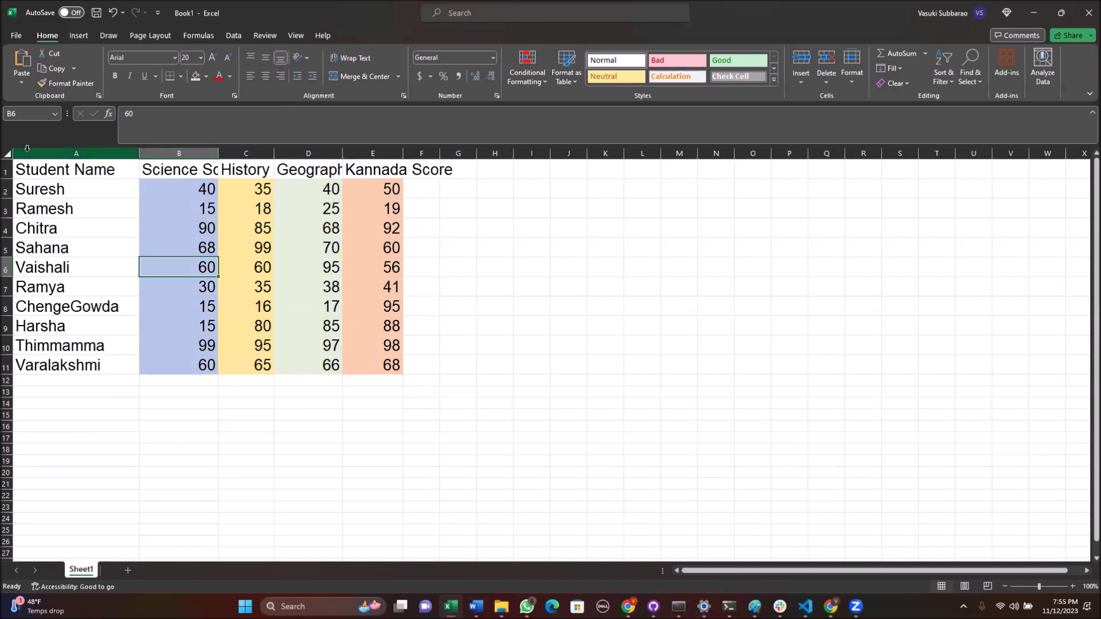
- Select the whole score table and set its text to size 12
{"action": "left_click_drag", "start_coordinate": [86, 170], "coordinate": [370, 370]}
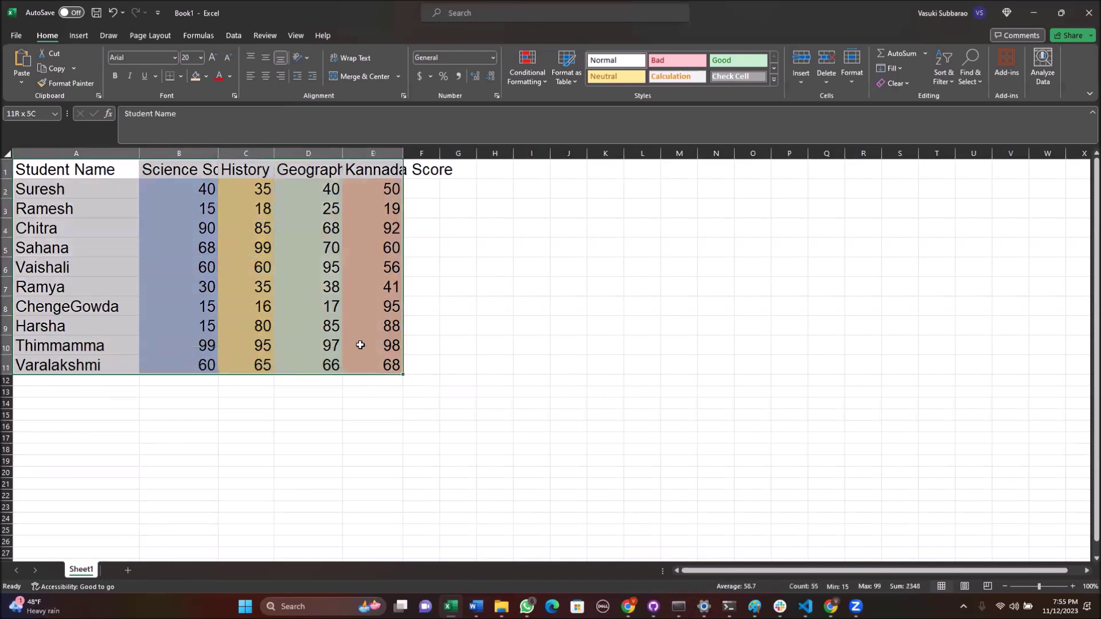
{"action": "left_click", "coordinate": [200, 58]}
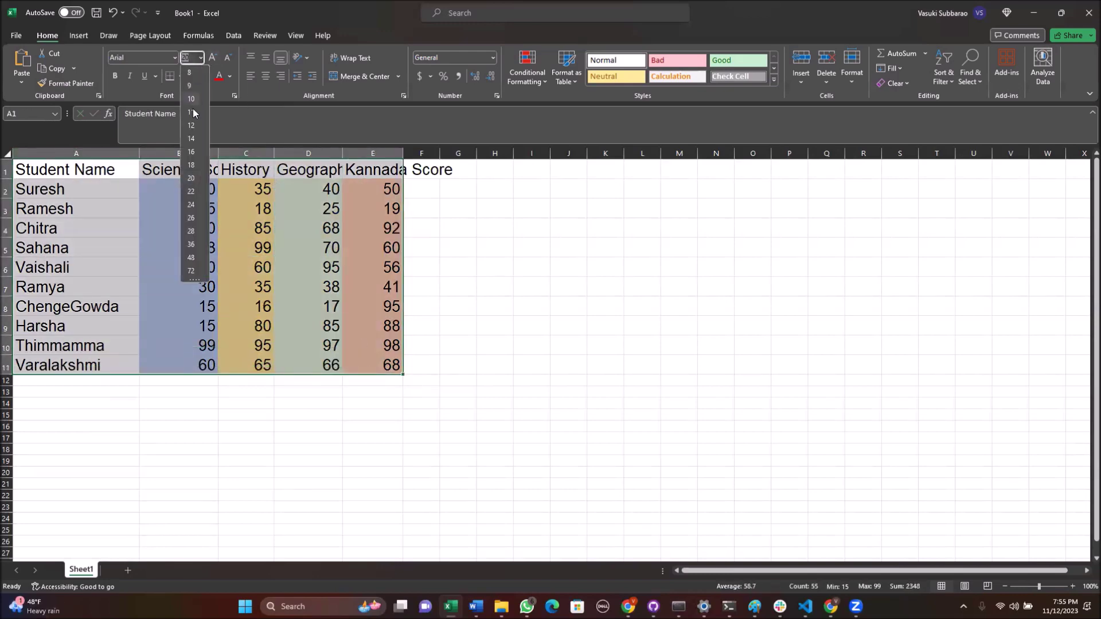
{"action": "left_click", "coordinate": [191, 127]}
- Change the table's font to Calibri, then switch to the Top 25 Excel Features document
{"action": "left_click_drag", "start_coordinate": [91, 165], "coordinate": [367, 286]}
{"action": "left_click", "coordinate": [175, 57]}
{"action": "scroll", "coordinate": [190, 157], "scroll_direction": "down", "scroll_amount": 5}
{"action": "scroll", "coordinate": [192, 156], "scroll_direction": "down", "scroll_amount": 5}
{"action": "scroll", "coordinate": [191, 158], "scroll_direction": "down", "scroll_amount": 5}
{"action": "scroll", "coordinate": [194, 164], "scroll_direction": "down", "scroll_amount": 5}
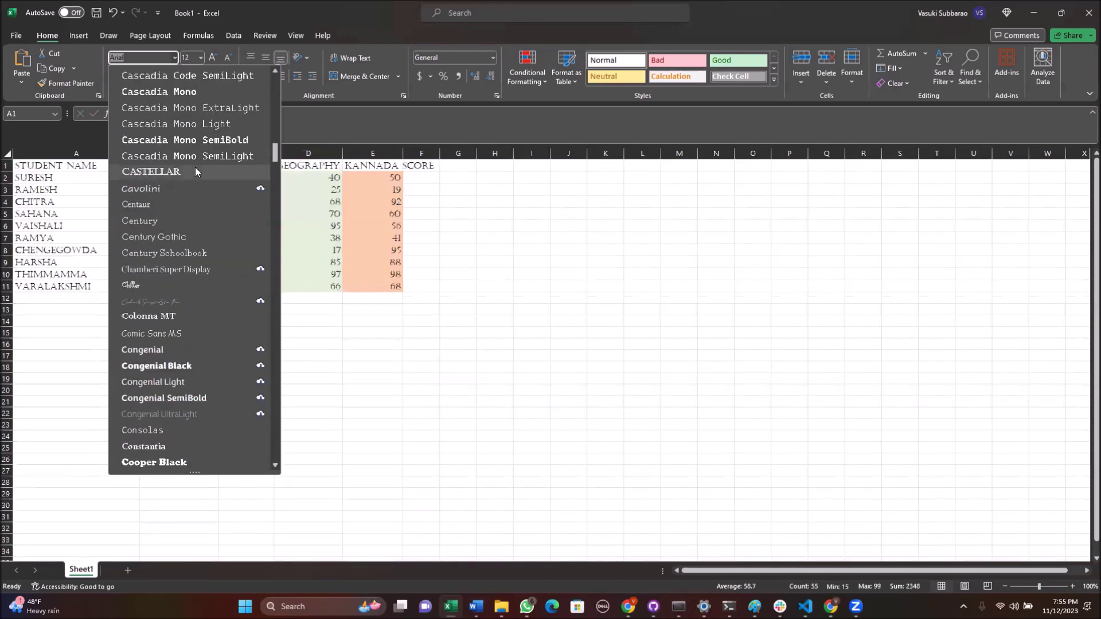
{"action": "scroll", "coordinate": [196, 169], "scroll_direction": "up", "scroll_amount": 1}
{"action": "scroll", "coordinate": [196, 167], "scroll_direction": "up", "scroll_amount": 3}
{"action": "scroll", "coordinate": [196, 167], "scroll_direction": "up", "scroll_amount": 1}
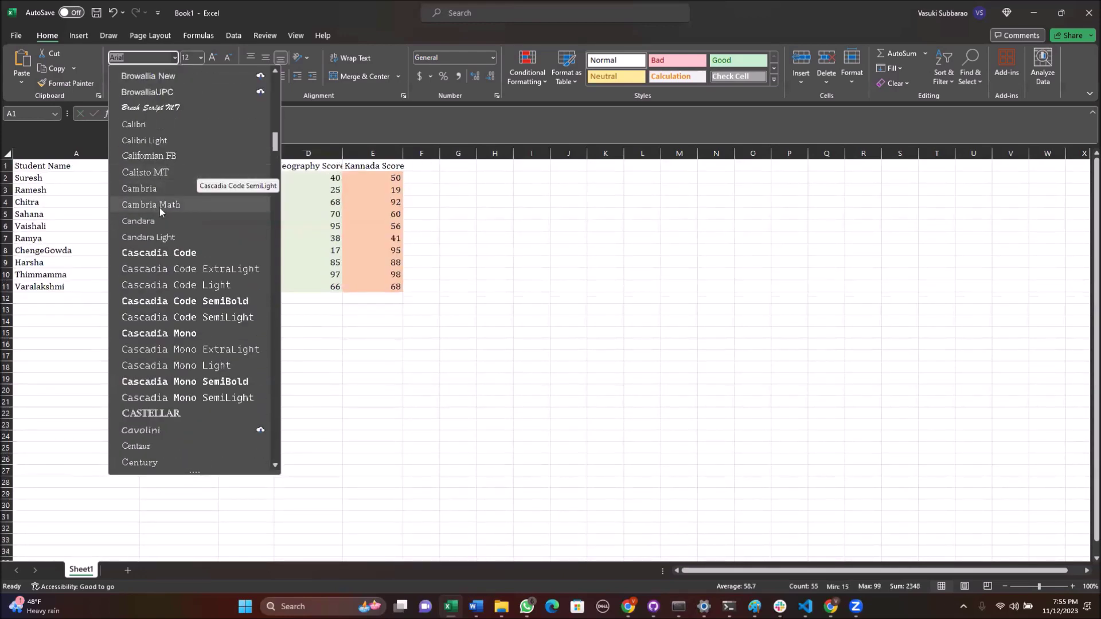
{"action": "left_click", "coordinate": [143, 125]}
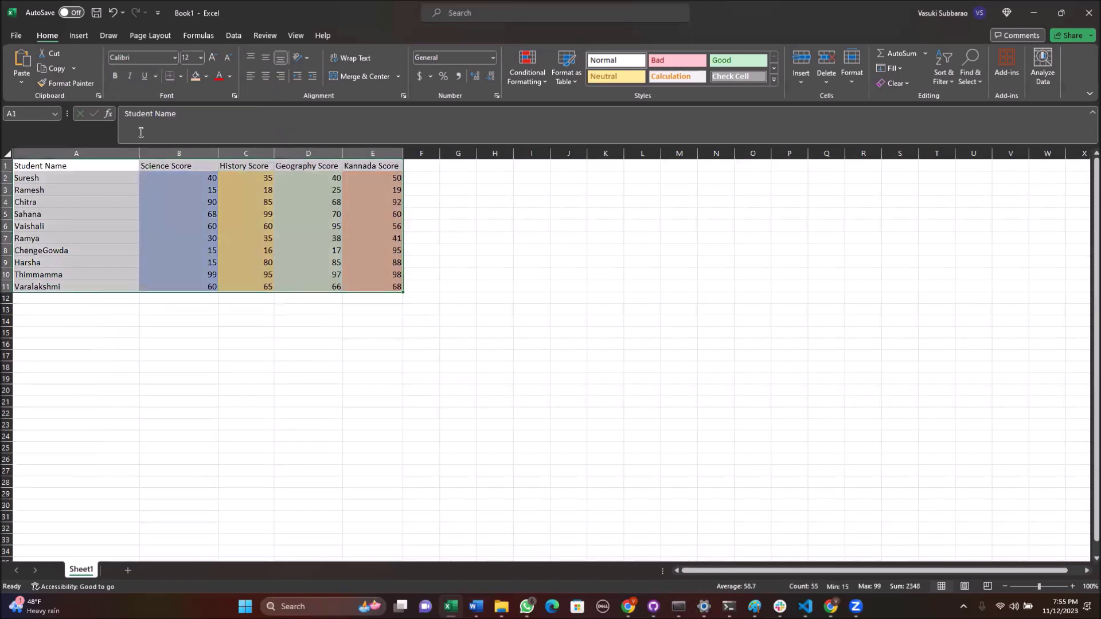
{"action": "left_click", "coordinate": [89, 210]}
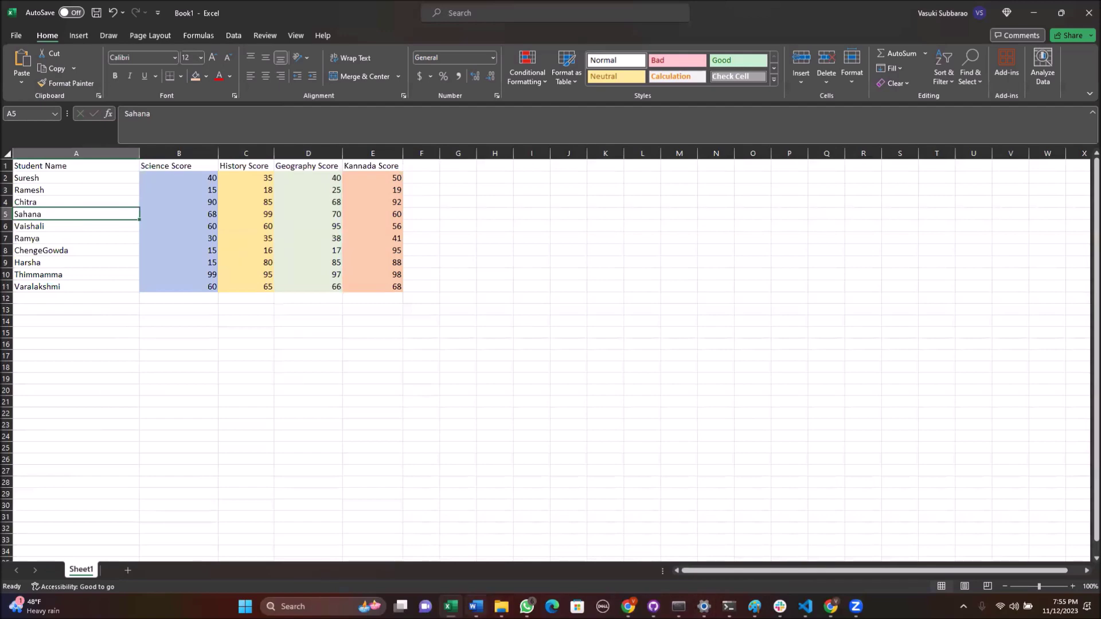
{"action": "left_click", "coordinate": [476, 606]}
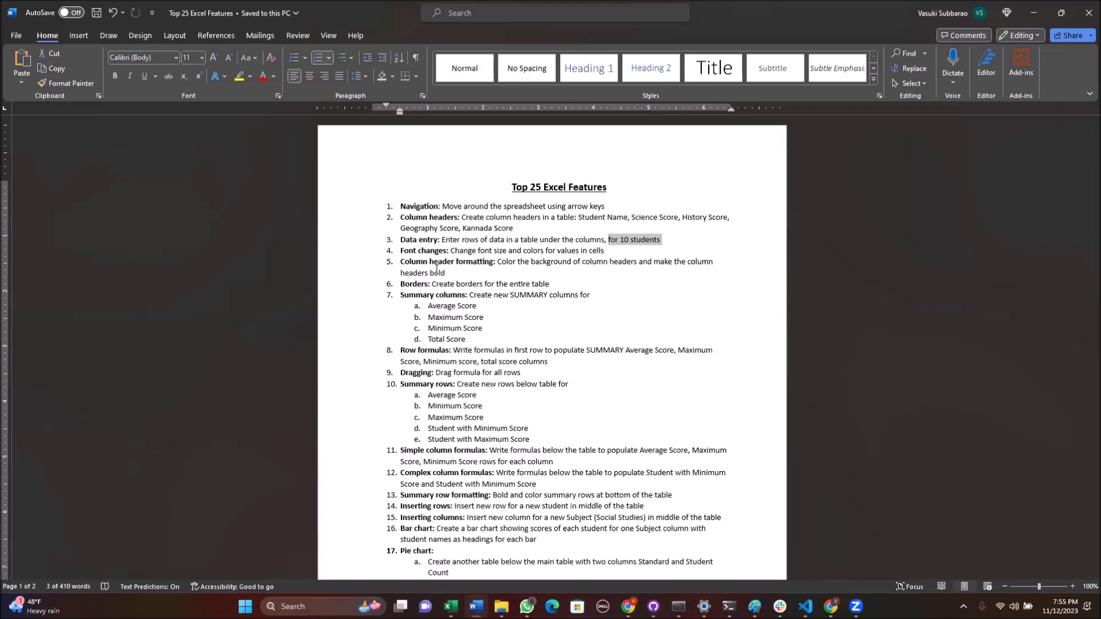
- Minimise the Word document and select the header row A1:E1 in Excel
{"action": "left_click", "coordinate": [1037, 14]}
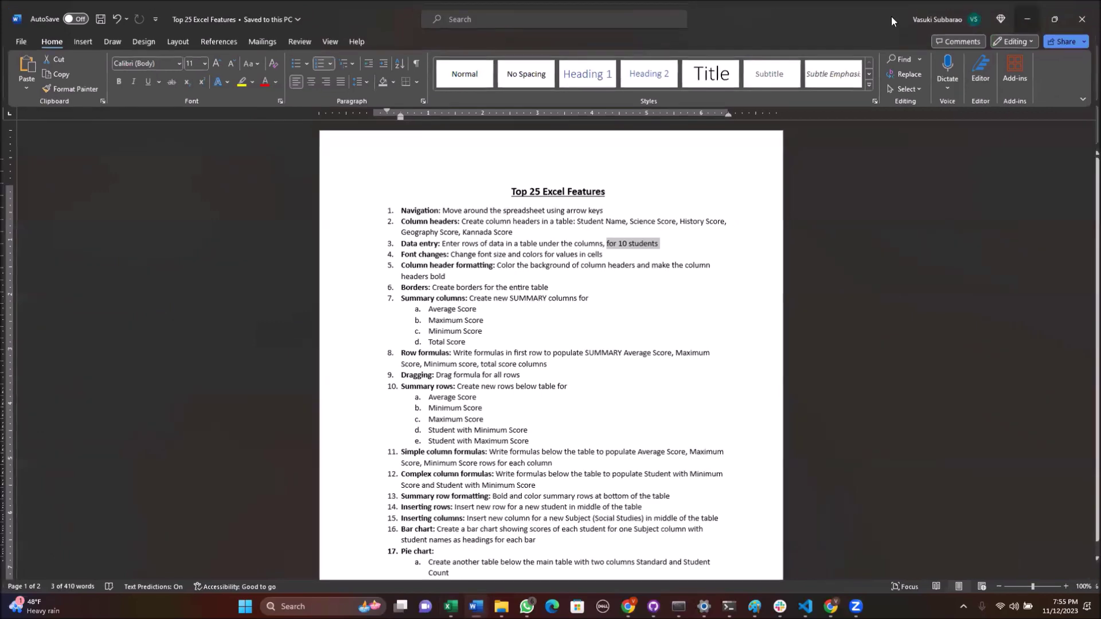
{"action": "left_click", "coordinate": [68, 166]}
{"action": "left_click_drag", "start_coordinate": [67, 166], "coordinate": [372, 166]}
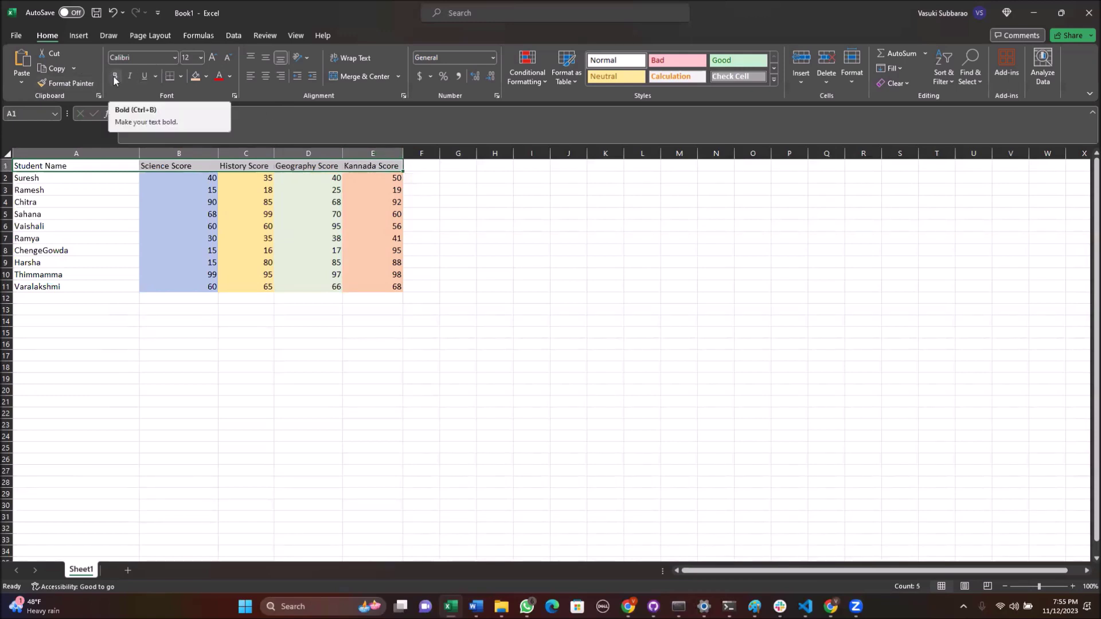
- Make the header row bold with a dark blue fill and white text
{"action": "left_click", "coordinate": [114, 79]}
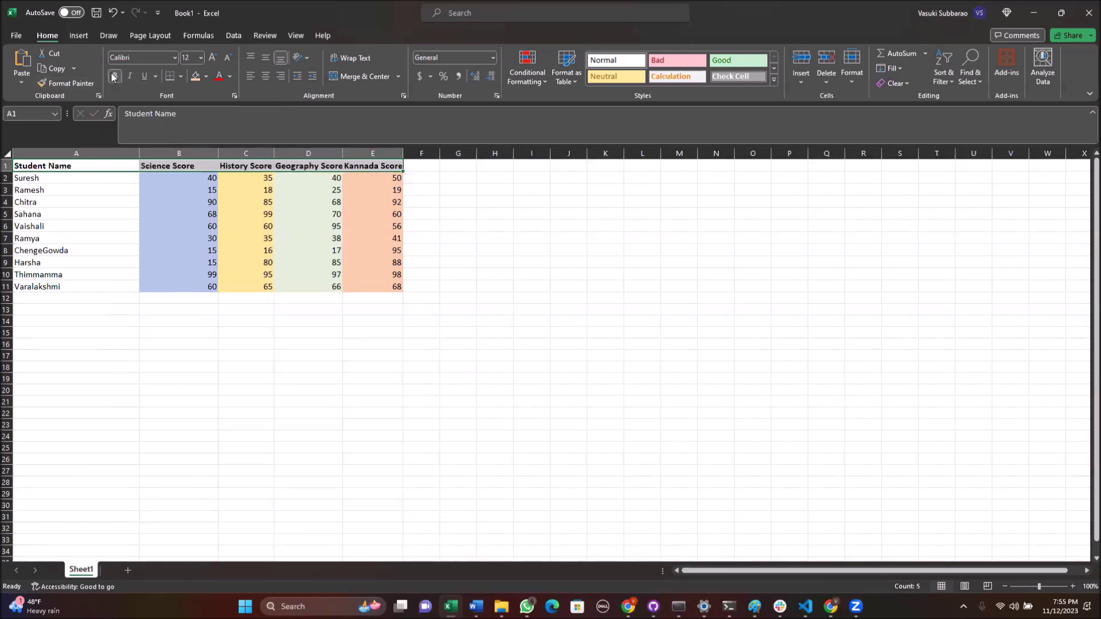
{"action": "left_click", "coordinate": [207, 76]}
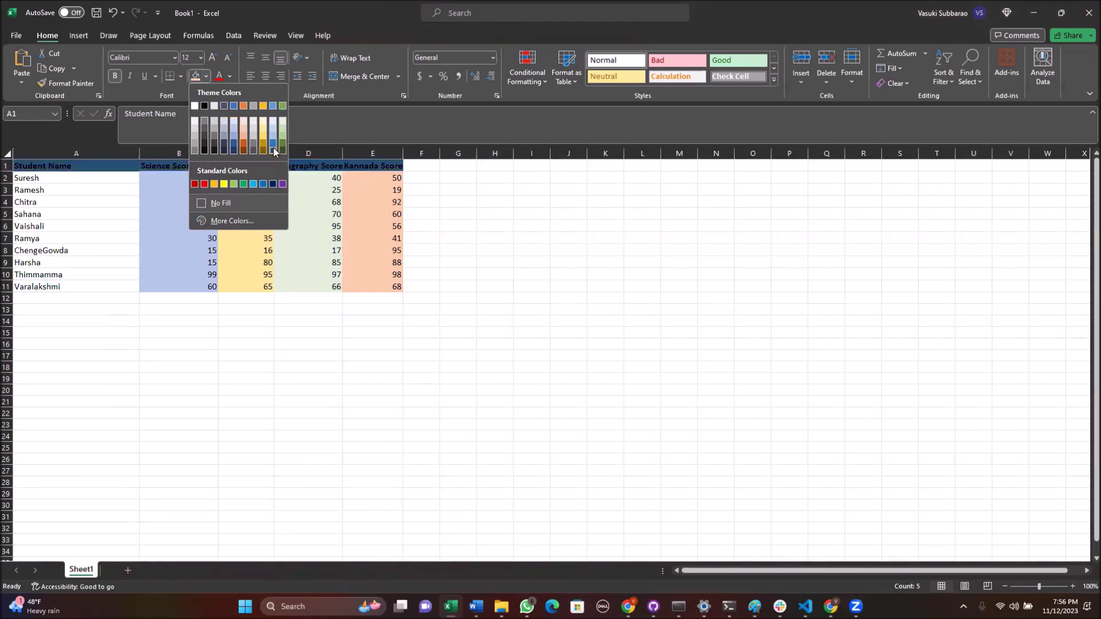
{"action": "left_click", "coordinate": [274, 150]}
{"action": "left_click", "coordinate": [231, 78]}
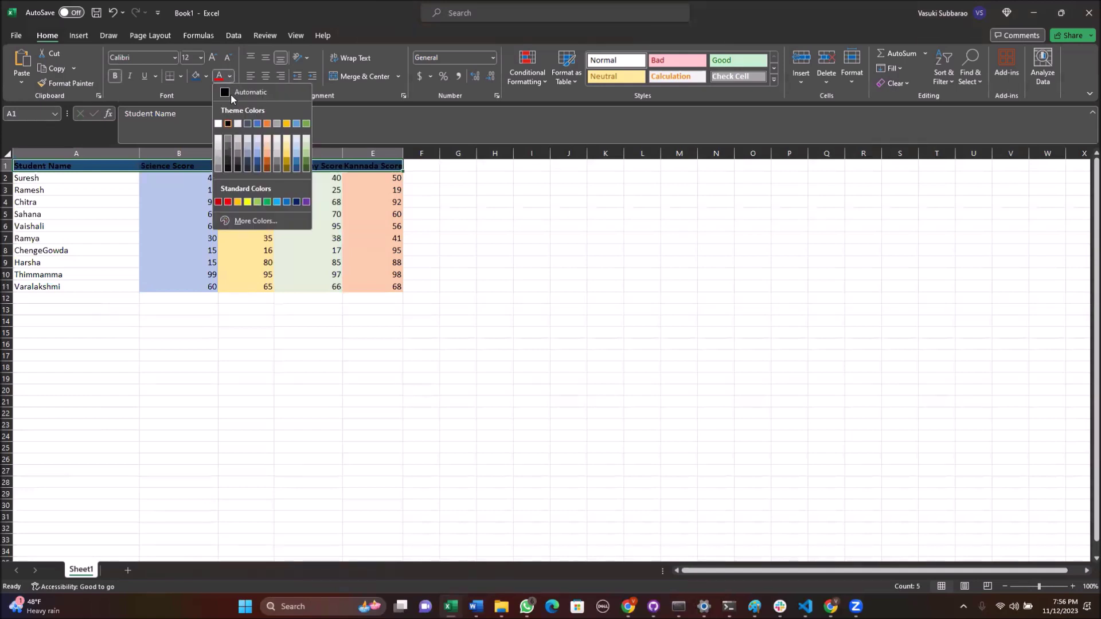
{"action": "left_click", "coordinate": [220, 121]}
- Widen the Science Score and Kannada Score columns, then bring the Word feature list forward
{"action": "left_click", "coordinate": [216, 189]}
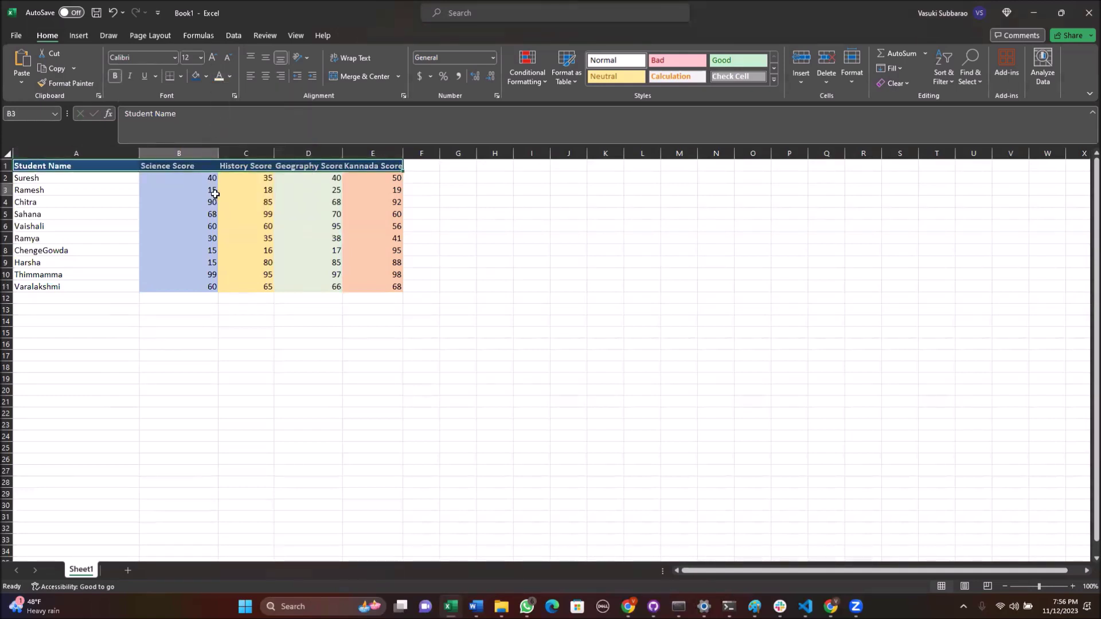
{"action": "left_click_drag", "start_coordinate": [219, 153], "coordinate": [286, 153]}
{"action": "left_click_drag", "start_coordinate": [354, 152], "coordinate": [427, 152]}
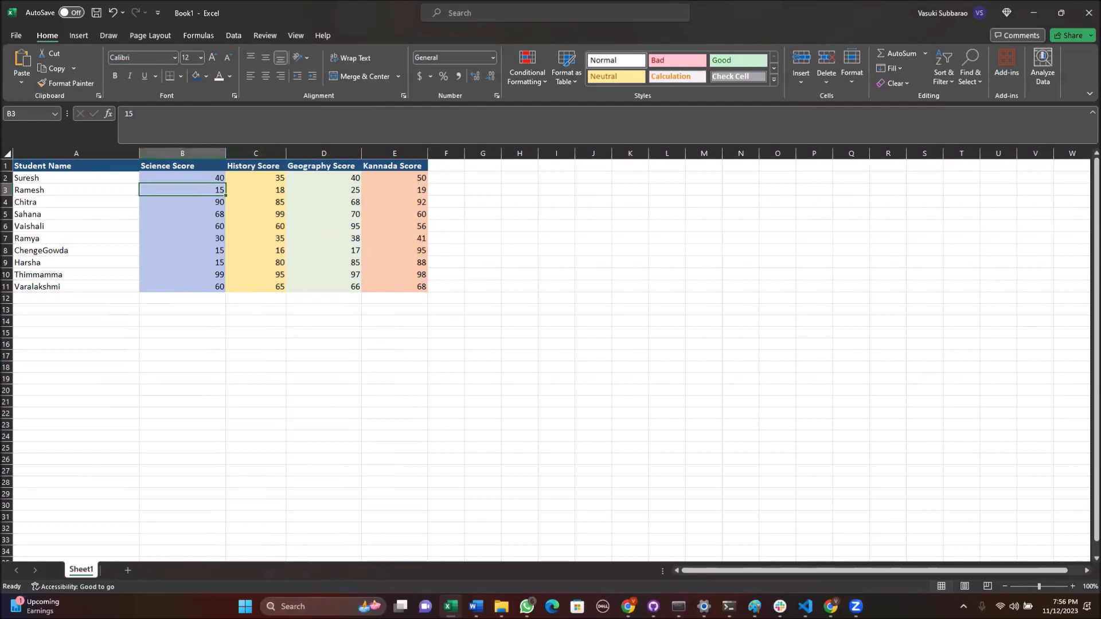
{"action": "mouse_move", "coordinate": [449, 607]}
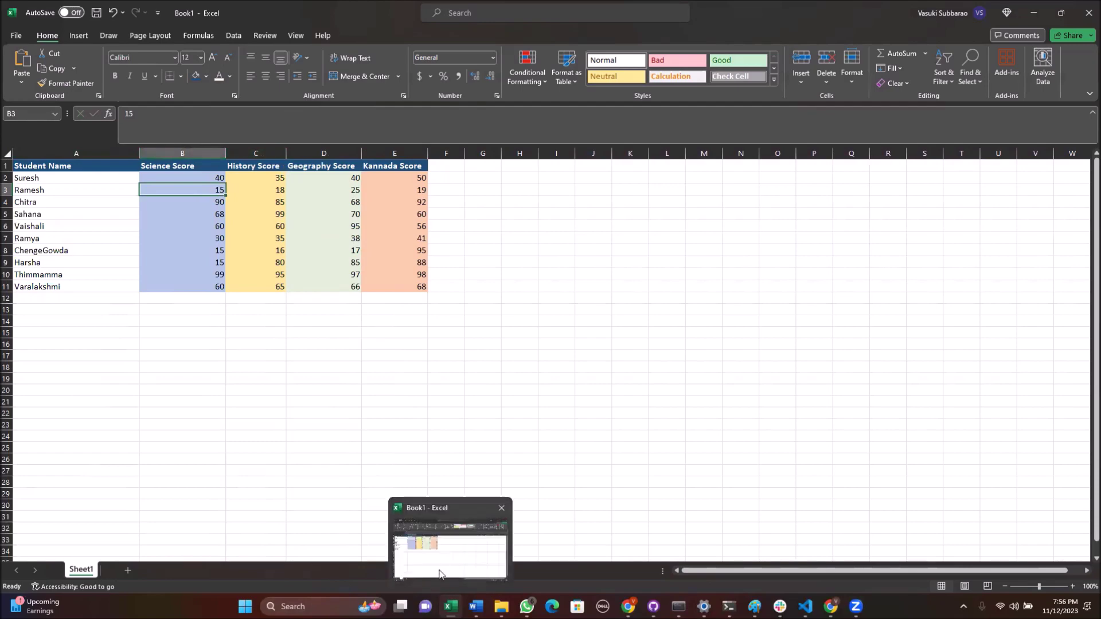
{"action": "left_click", "coordinate": [476, 607]}
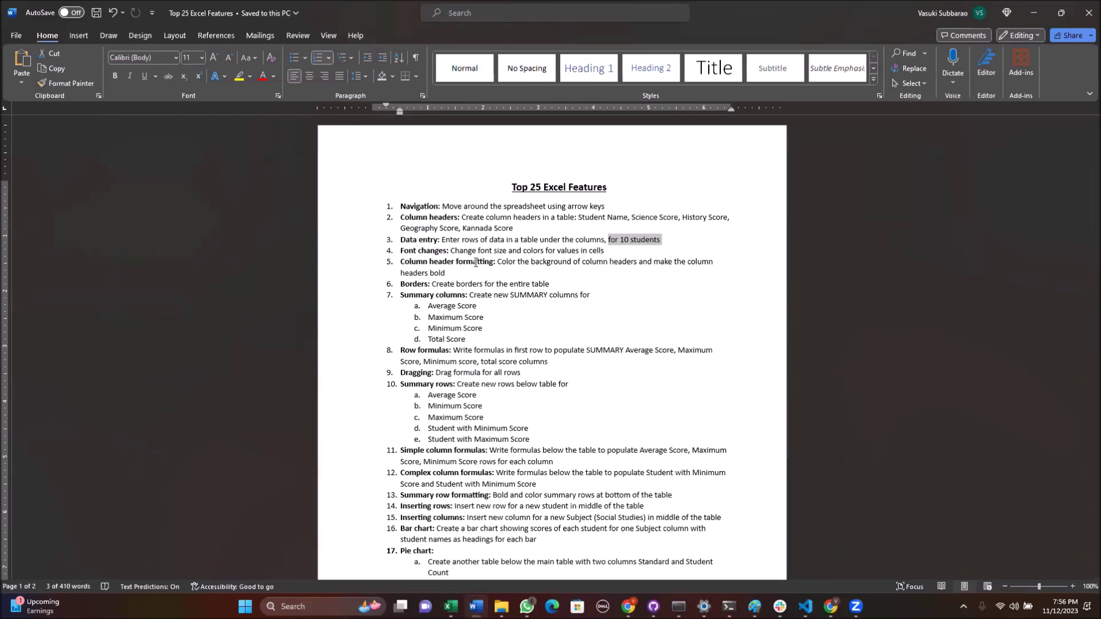
- Return to Excel and reselect the header row A1:E1
{"action": "left_click", "coordinate": [1034, 12]}
{"action": "left_click_drag", "start_coordinate": [80, 163], "coordinate": [409, 166]}
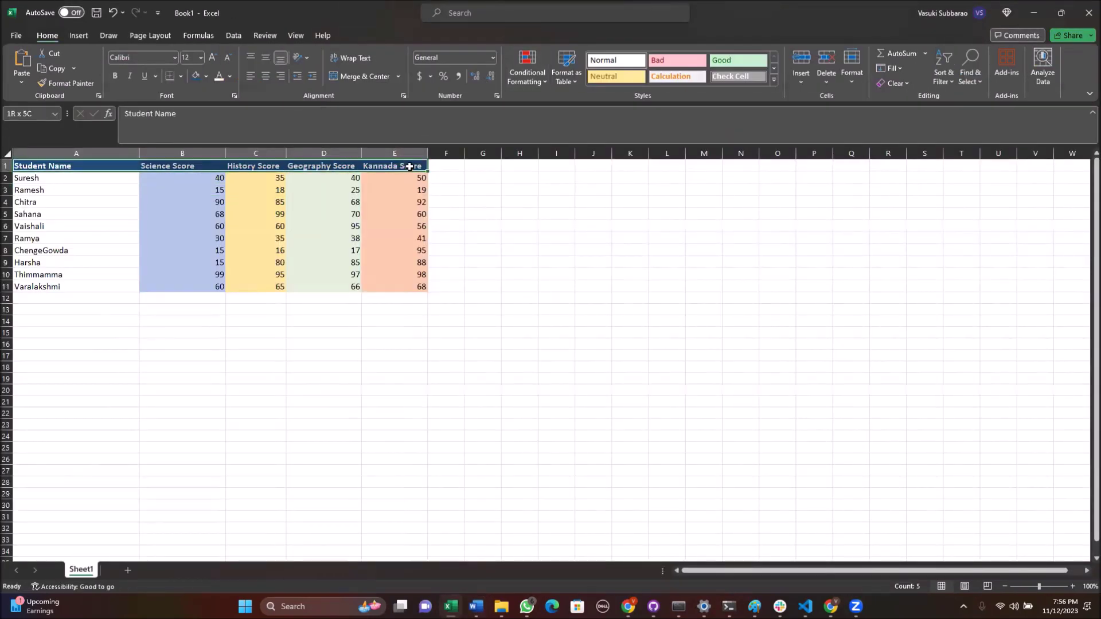
{"action": "left_click_drag", "start_coordinate": [102, 166], "coordinate": [398, 168]}
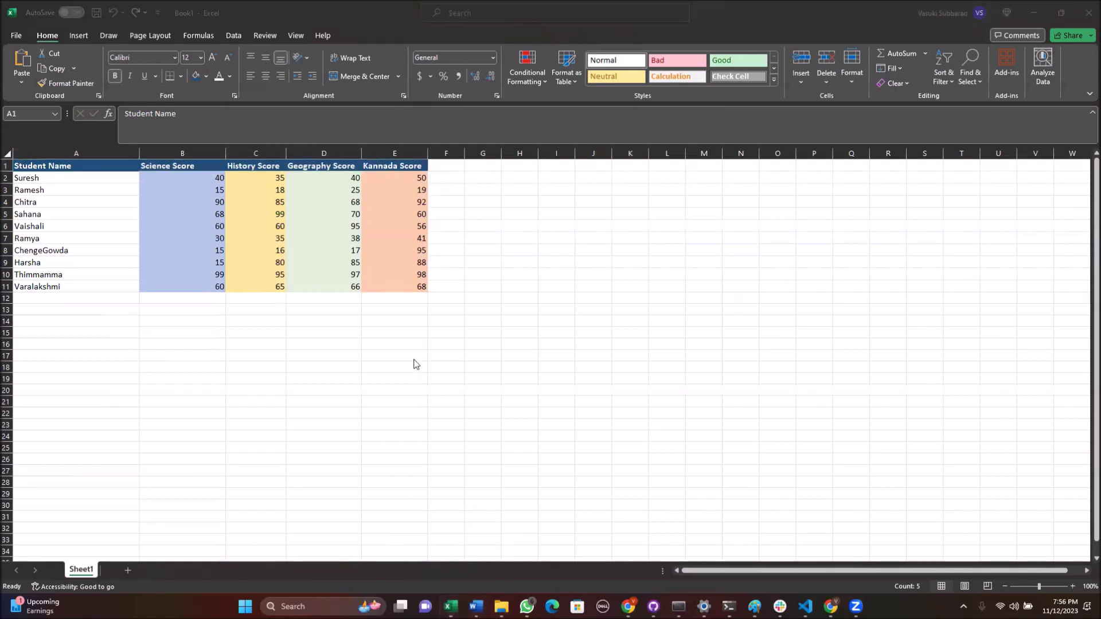
- Highlight the Borders item in the Word list, then go back to the Excel table
{"action": "left_click", "coordinate": [476, 606]}
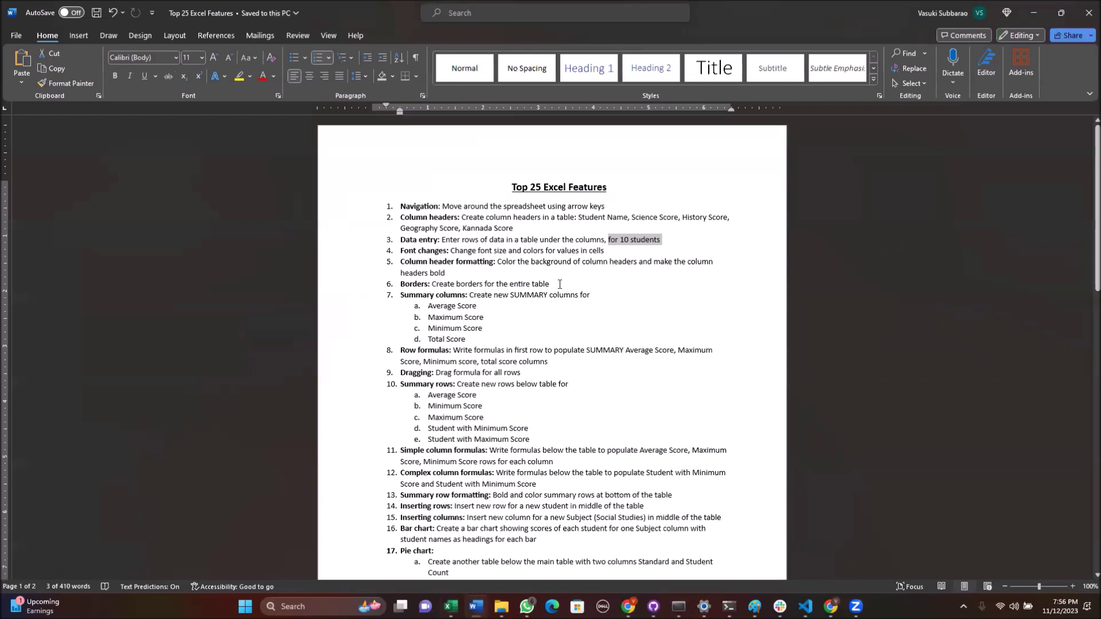
{"action": "left_click_drag", "start_coordinate": [559, 284], "coordinate": [400, 284]}
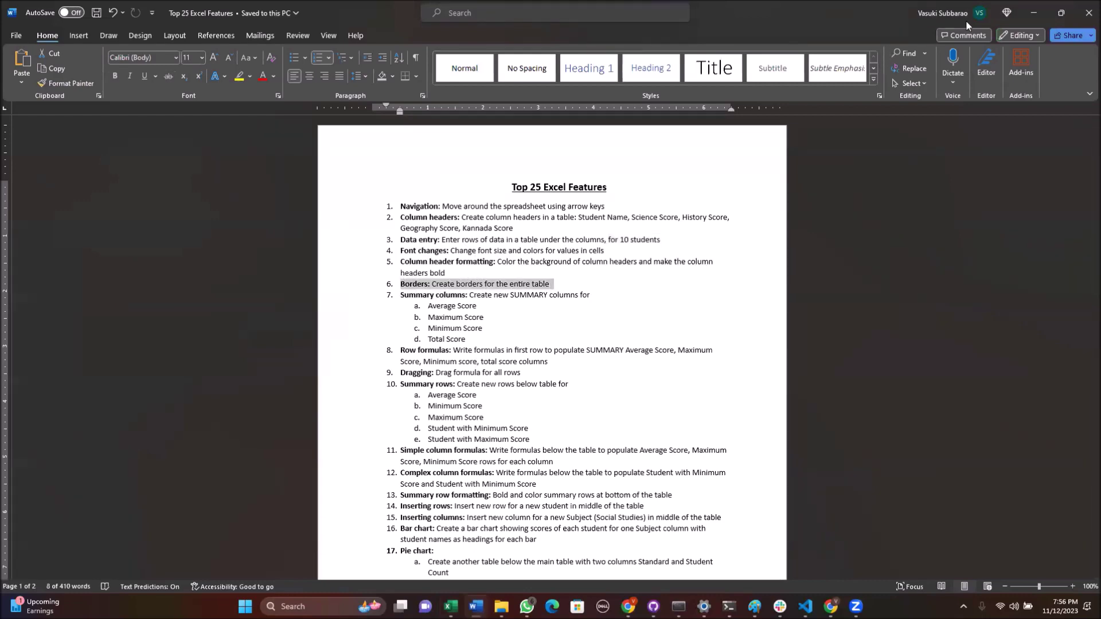
{"action": "left_click", "coordinate": [1034, 12]}
{"action": "left_click", "coordinate": [102, 247]}
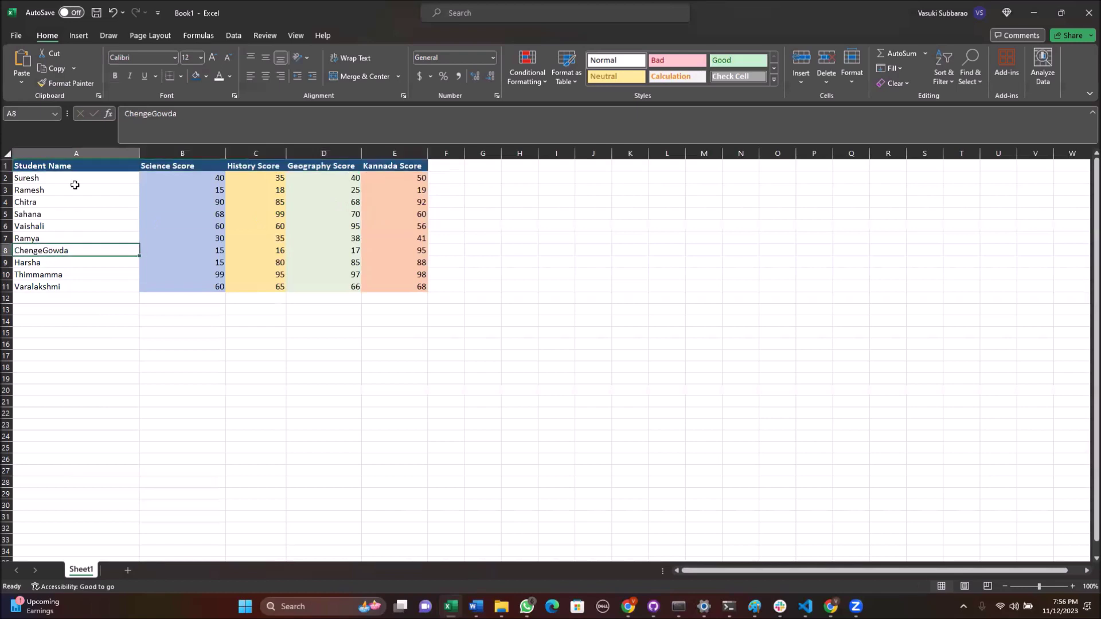
- Apply All Borders to the table A1:E11, after briefly trying a thick outline
{"action": "left_click_drag", "start_coordinate": [69, 165], "coordinate": [406, 286]}
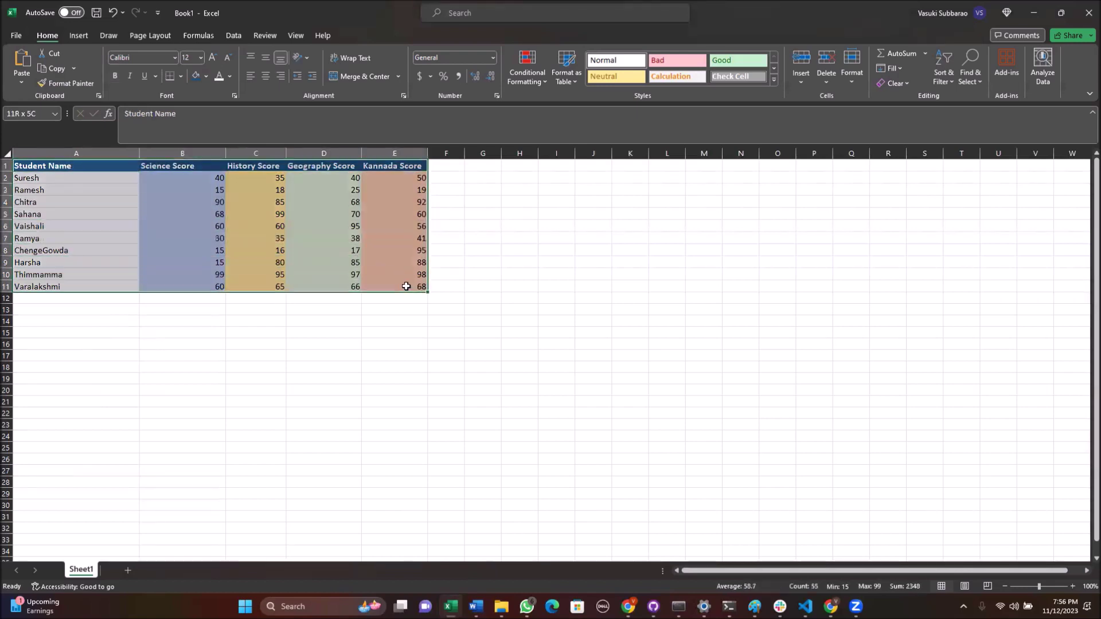
{"action": "left_click", "coordinate": [180, 77]}
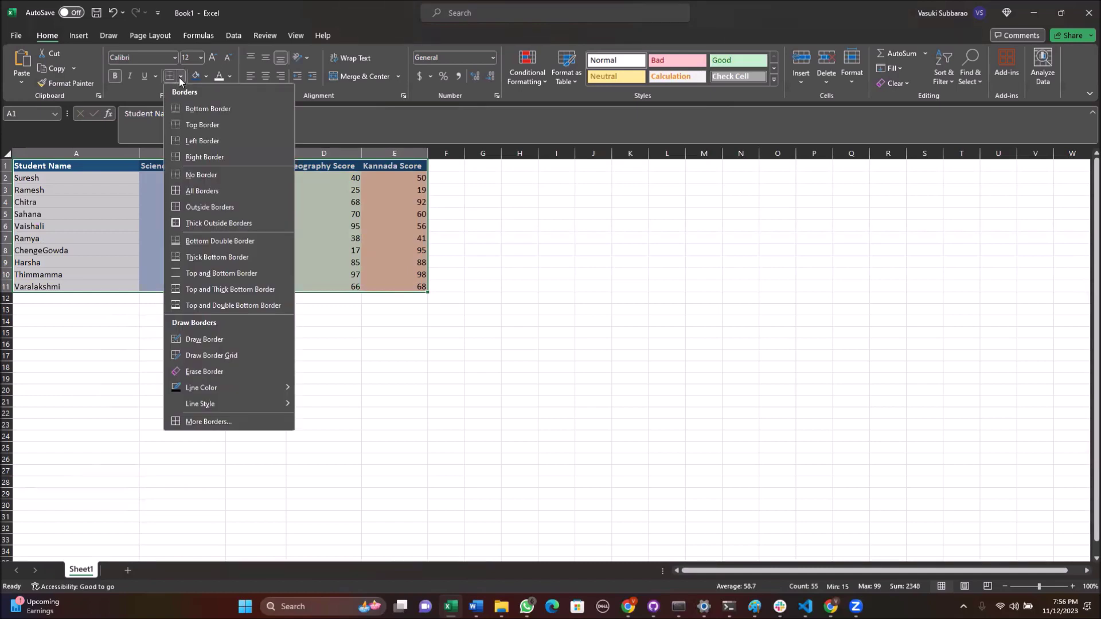
{"action": "left_click", "coordinate": [177, 193]}
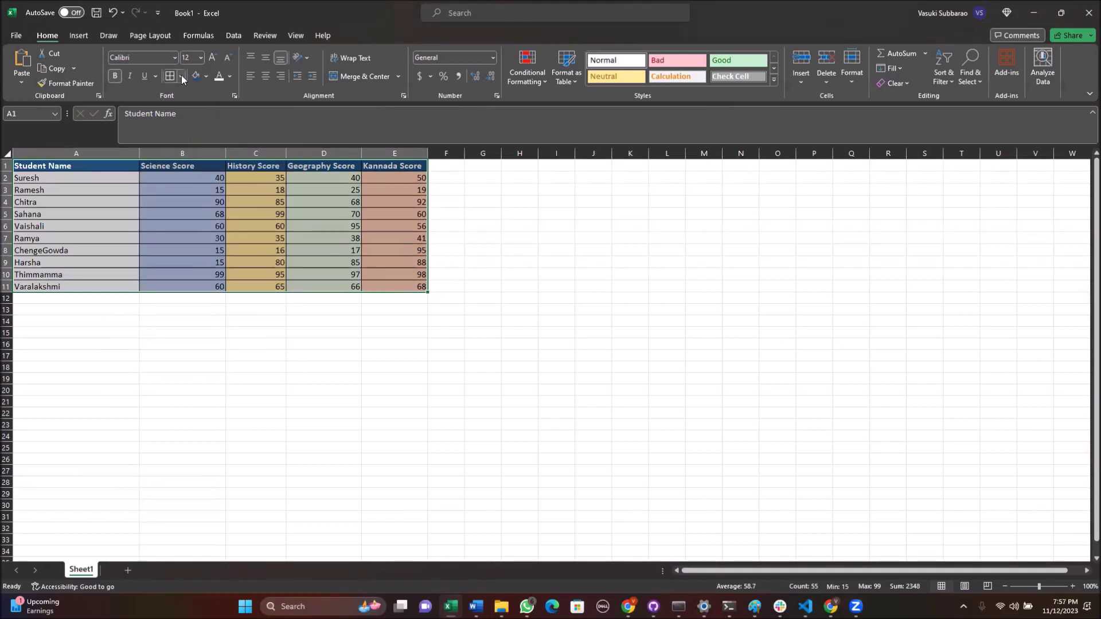
{"action": "left_click", "coordinate": [115, 12]}
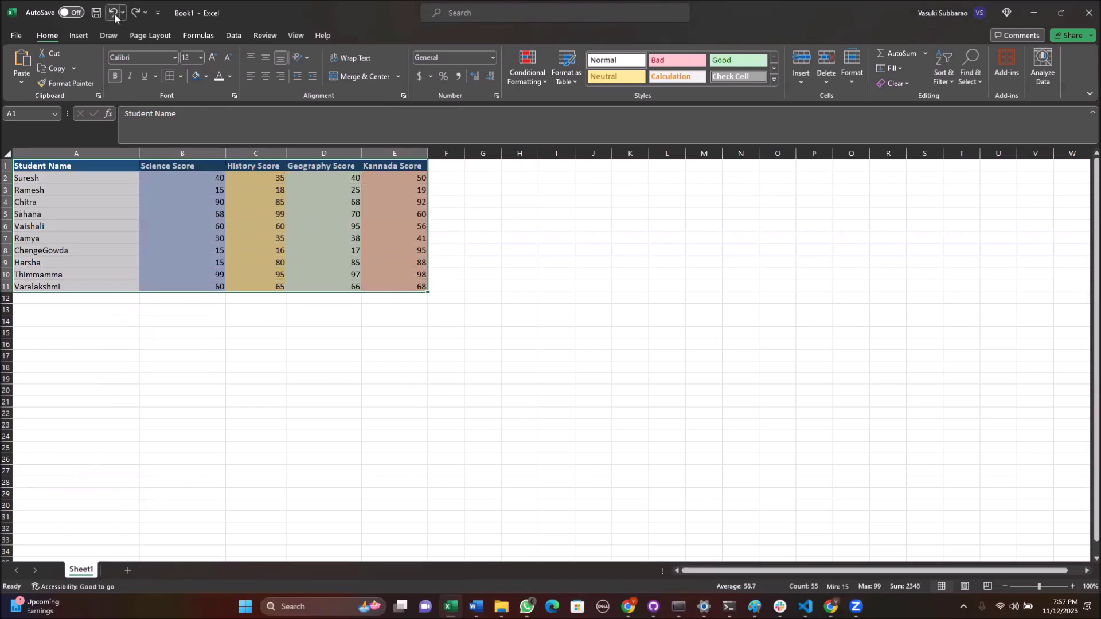
{"action": "left_click", "coordinate": [179, 76]}
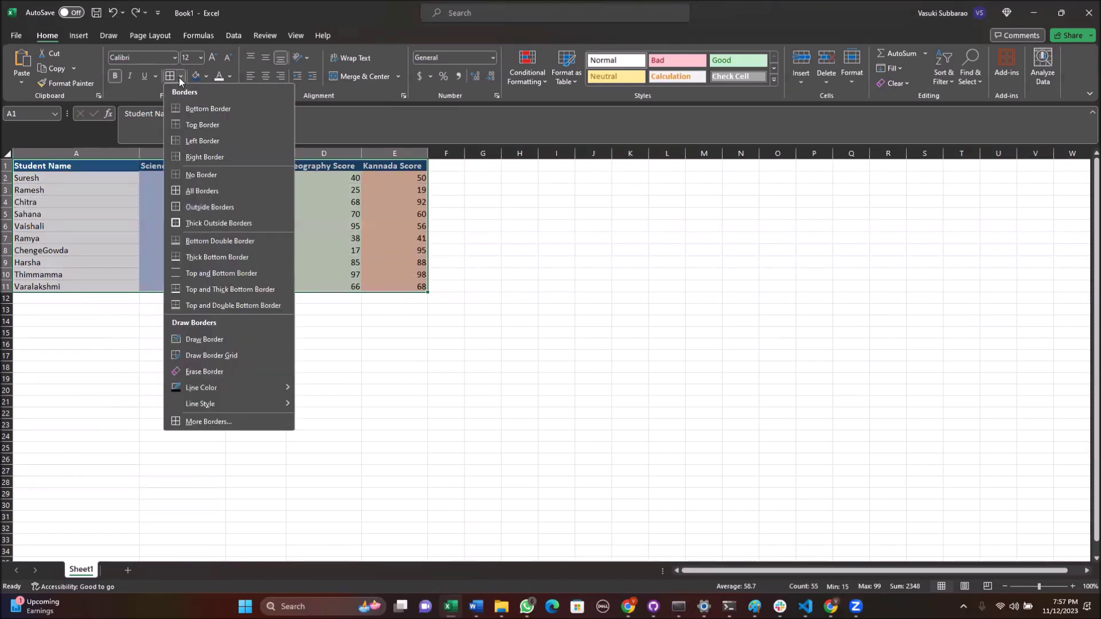
{"action": "left_click", "coordinate": [177, 224]}
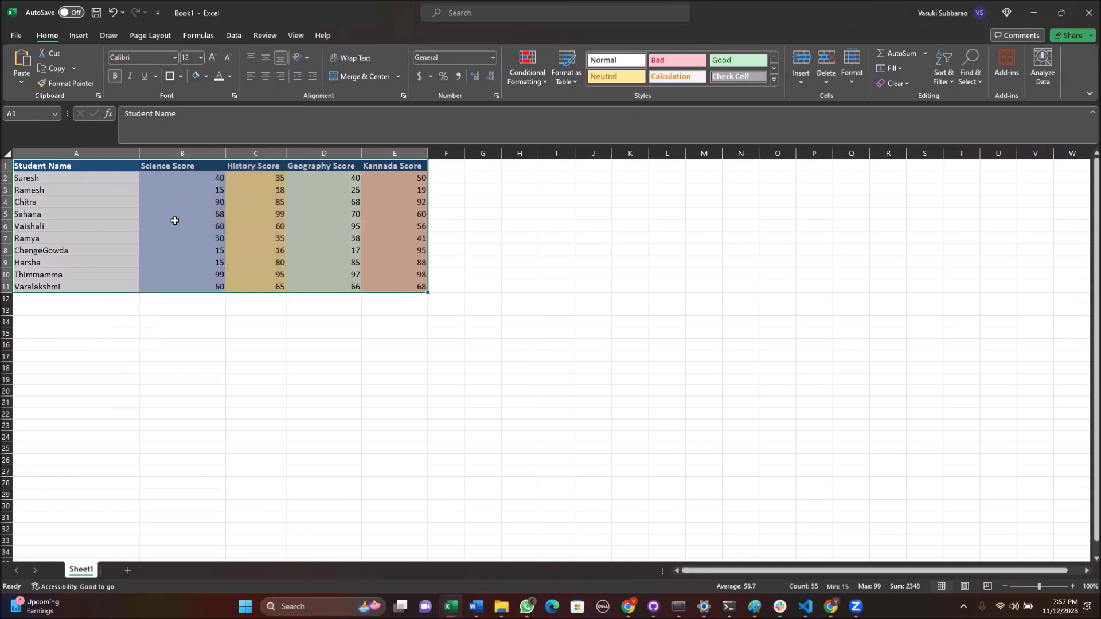
{"action": "left_click", "coordinate": [180, 76]}
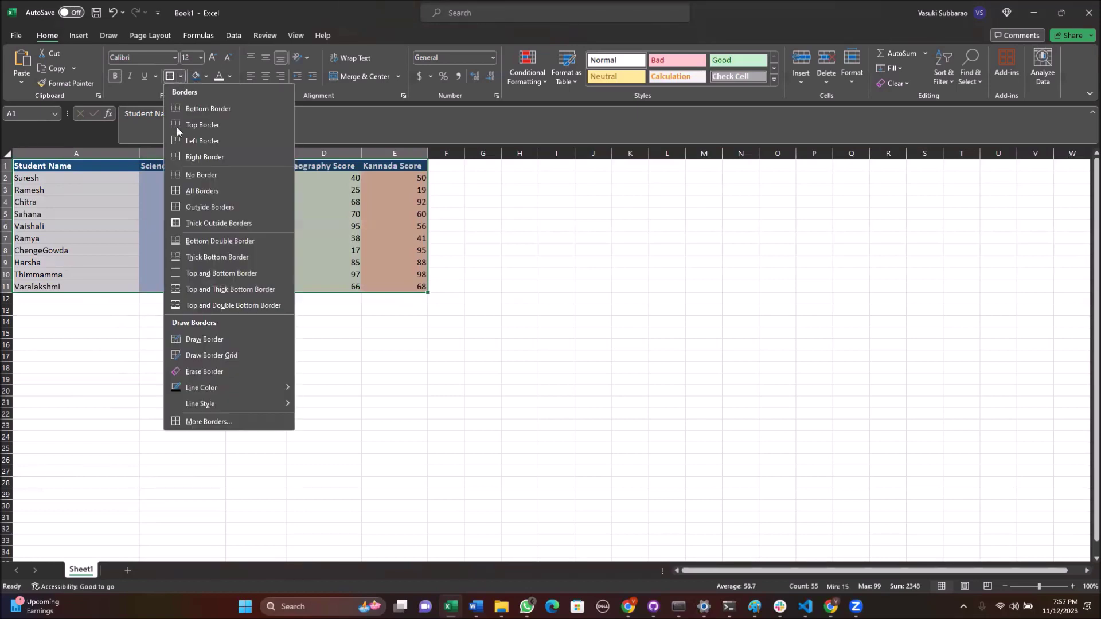
{"action": "left_click", "coordinate": [174, 191]}
- Use More Borders to give A1:E11 a thick solid outline on all four edges
{"action": "left_click", "coordinate": [110, 168]}
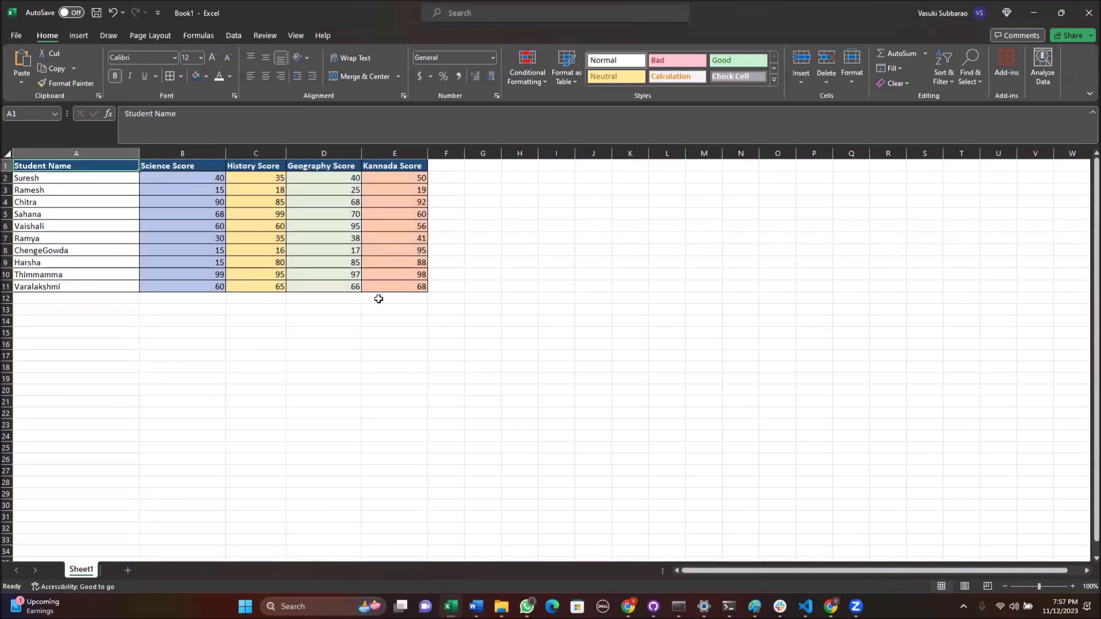
{"action": "left_click", "coordinate": [381, 290], "text": "shift"}
{"action": "left_click", "coordinate": [181, 77]}
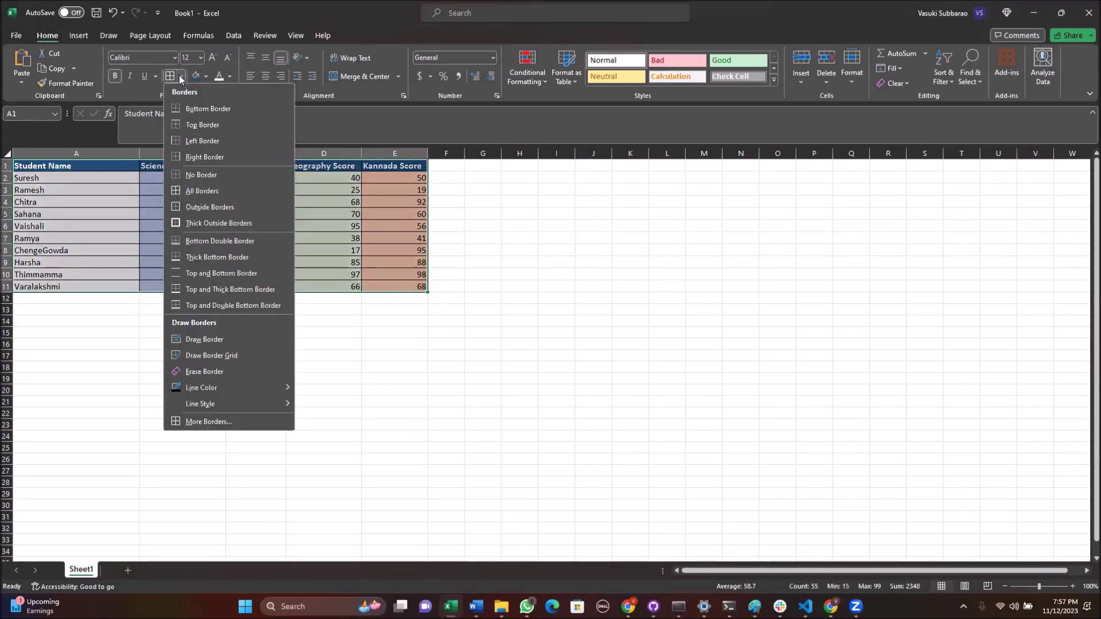
{"action": "left_click", "coordinate": [207, 422]}
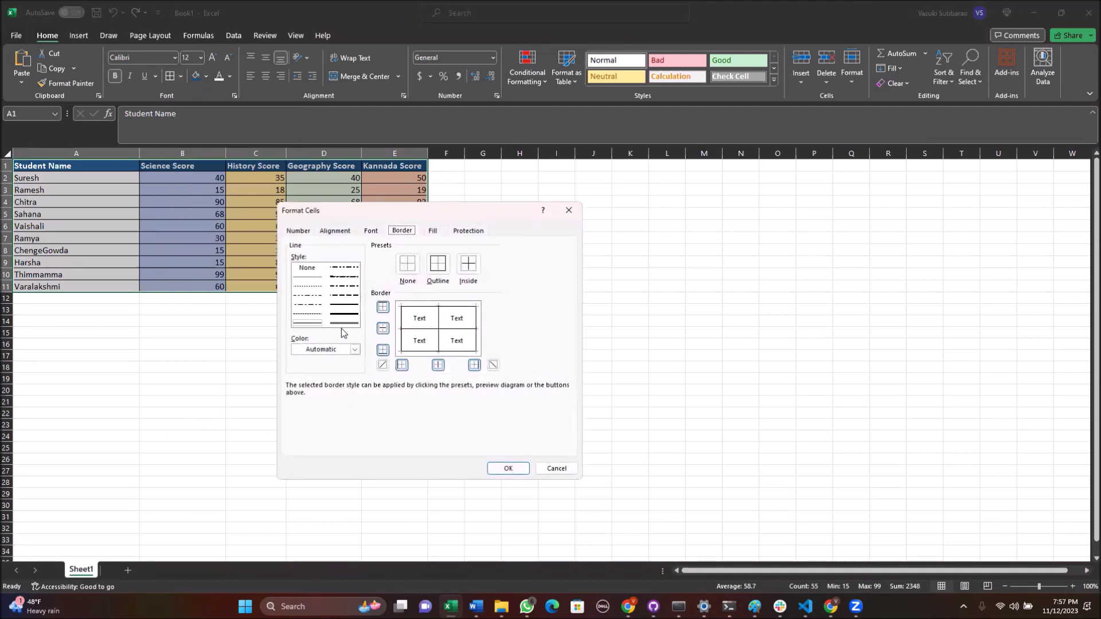
{"action": "left_click", "coordinate": [346, 317]}
{"action": "left_click", "coordinate": [402, 342]}
{"action": "left_click", "coordinate": [413, 307]}
{"action": "left_click", "coordinate": [475, 324]}
{"action": "left_click", "coordinate": [464, 351]}
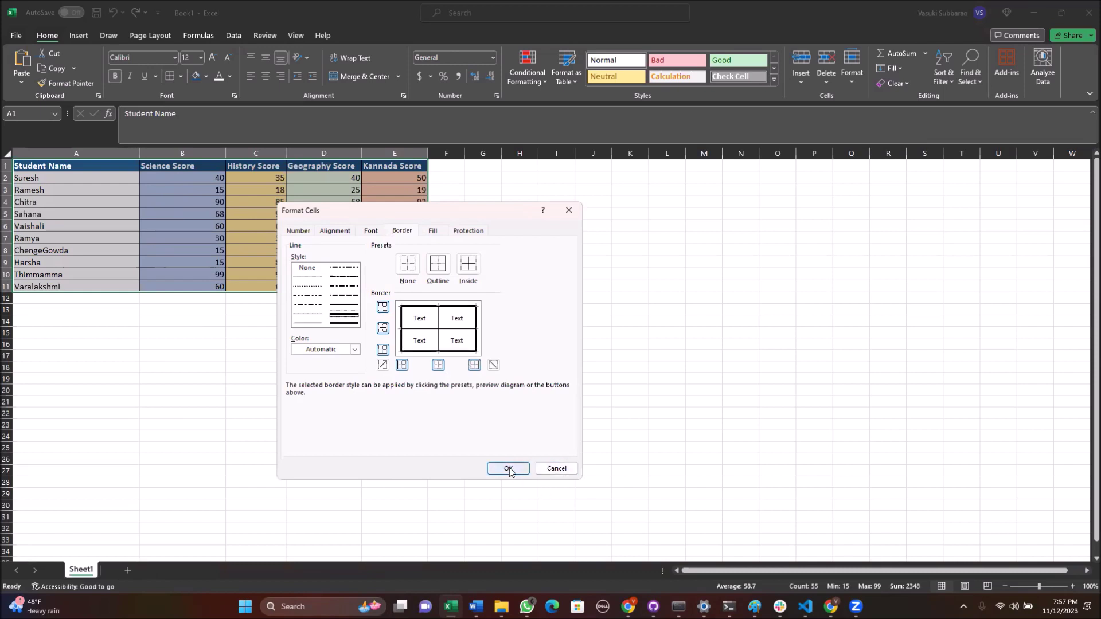
{"action": "left_click", "coordinate": [508, 468]}
{"action": "left_click", "coordinate": [304, 427]}
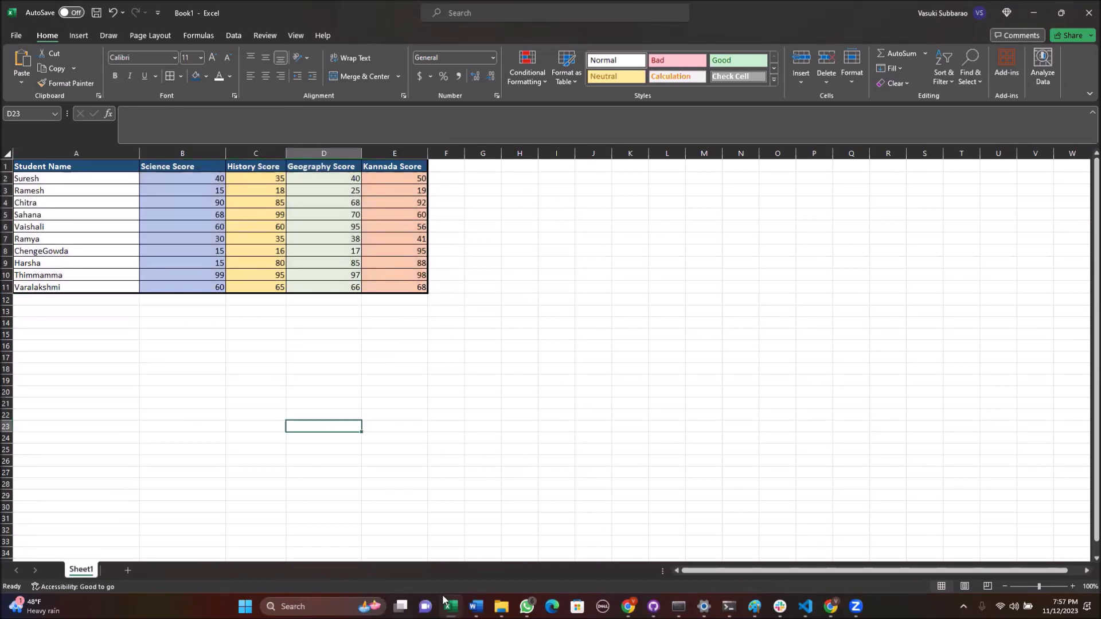
{"action": "left_click", "coordinate": [475, 606]}
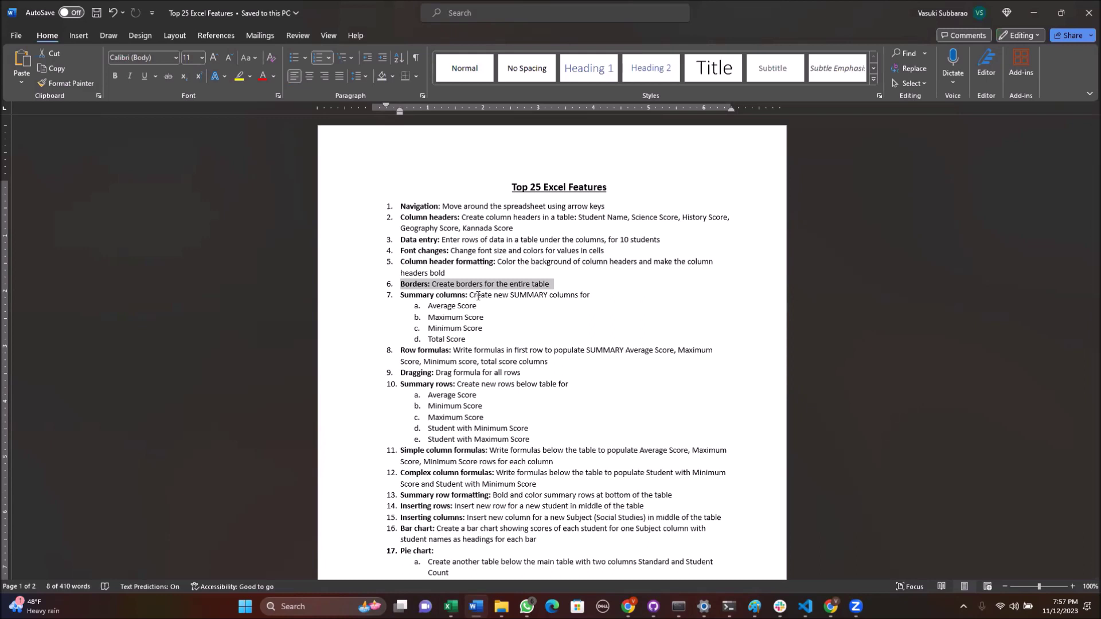
- Highlight the Average, Maximum, Minimum and Total Score items in Word, then return to Excel
{"action": "left_click_drag", "start_coordinate": [483, 305], "coordinate": [428, 307]}
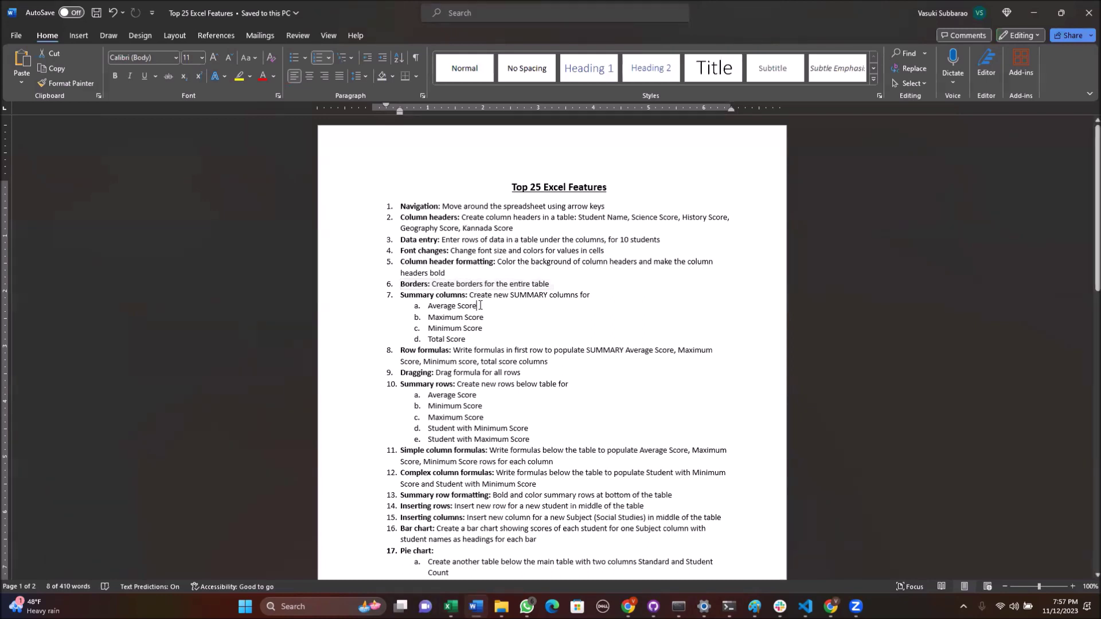
{"action": "left_click", "coordinate": [447, 318]}
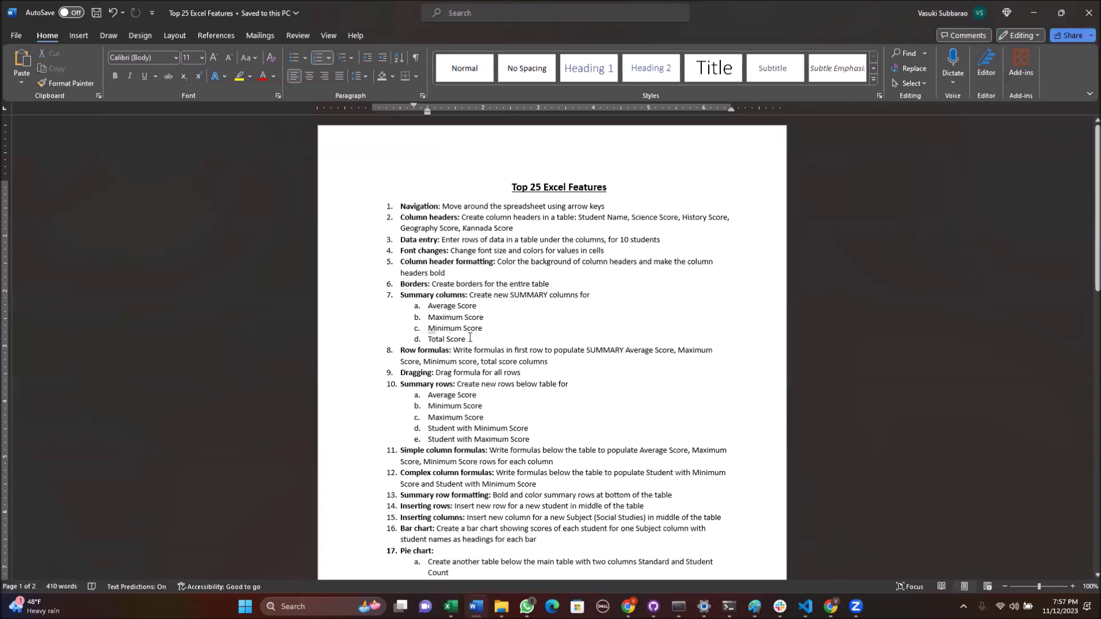
{"action": "left_click_drag", "start_coordinate": [470, 338], "coordinate": [431, 311]}
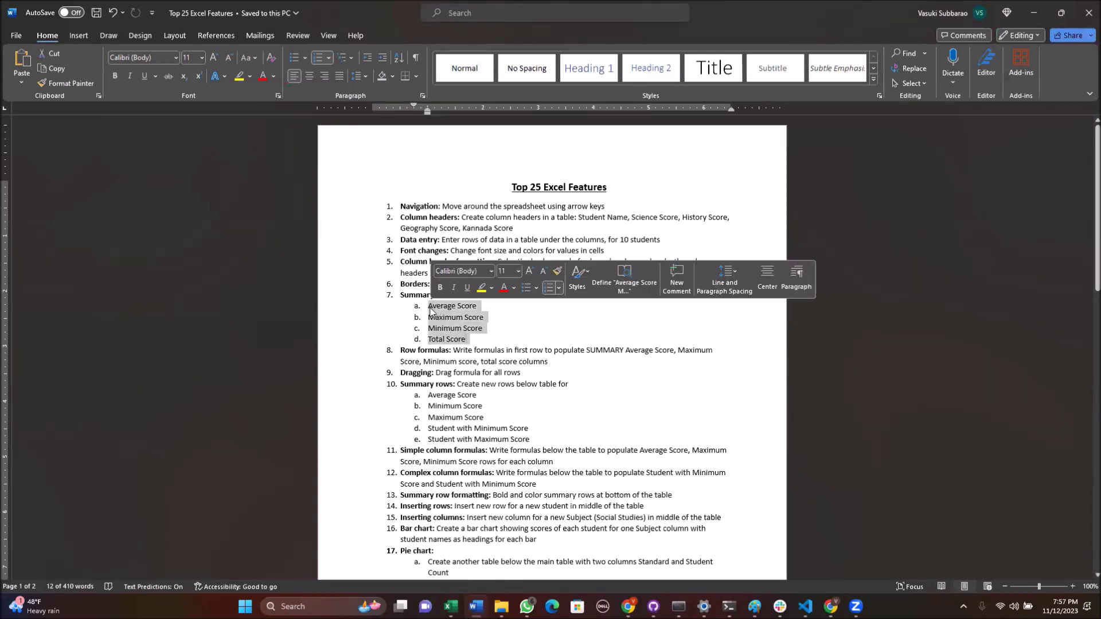
{"action": "left_click", "coordinate": [450, 323]}
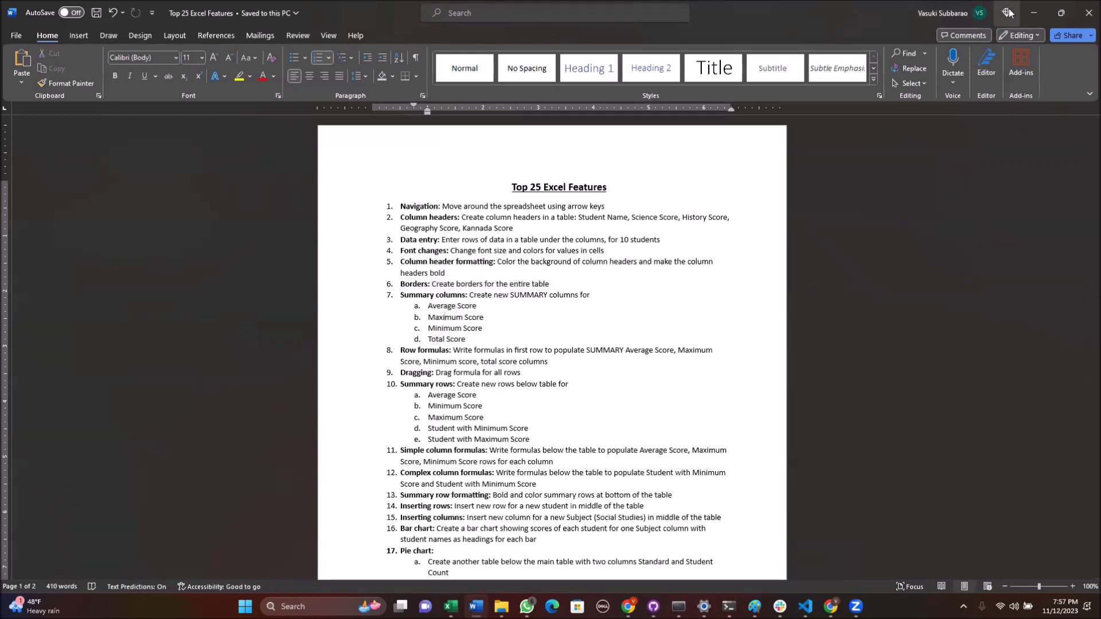
{"action": "key", "text": "alt+Tab"}
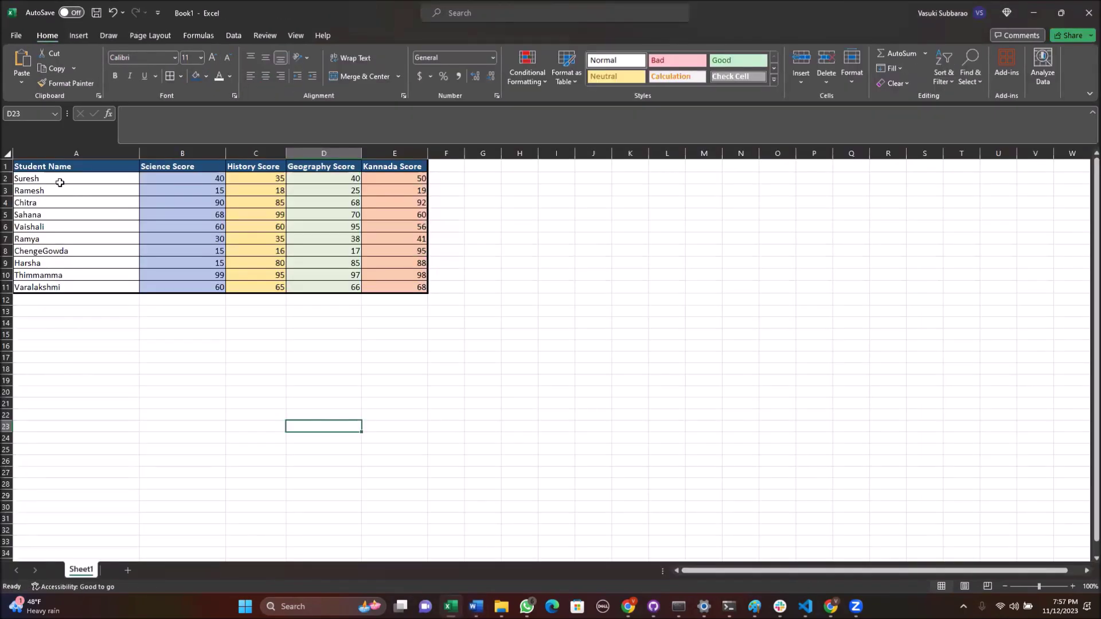
- Enter 'Average Score' in F1 and start the 'Minimum' heading in G1
{"action": "left_click", "coordinate": [187, 167]}
{"action": "left_click", "coordinate": [262, 164]}
{"action": "left_click", "coordinate": [316, 166]}
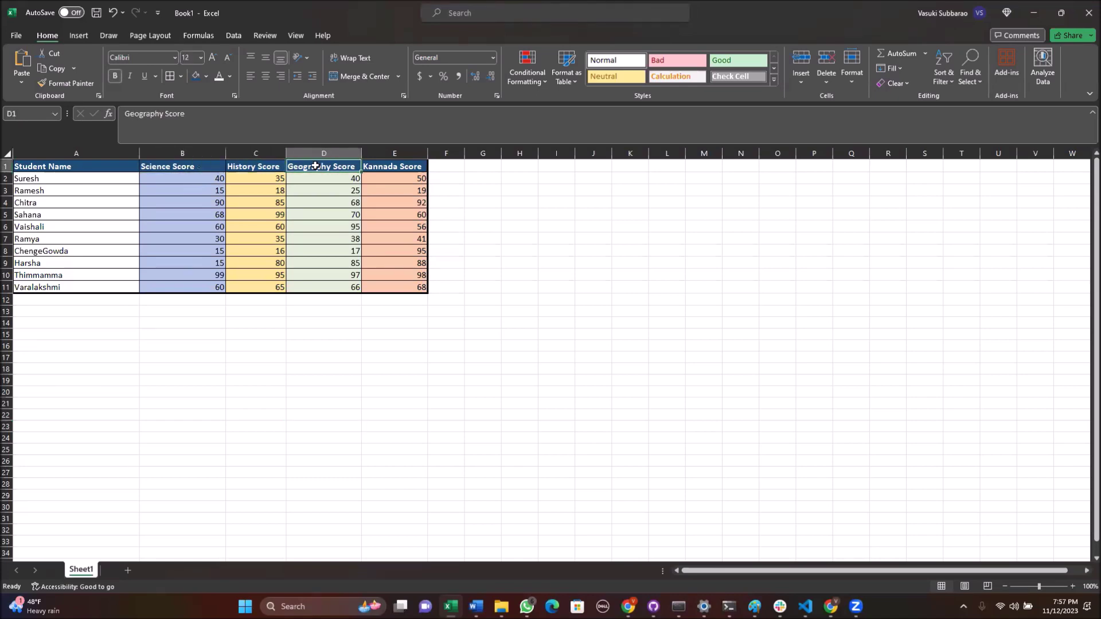
{"action": "left_click", "coordinate": [389, 170]}
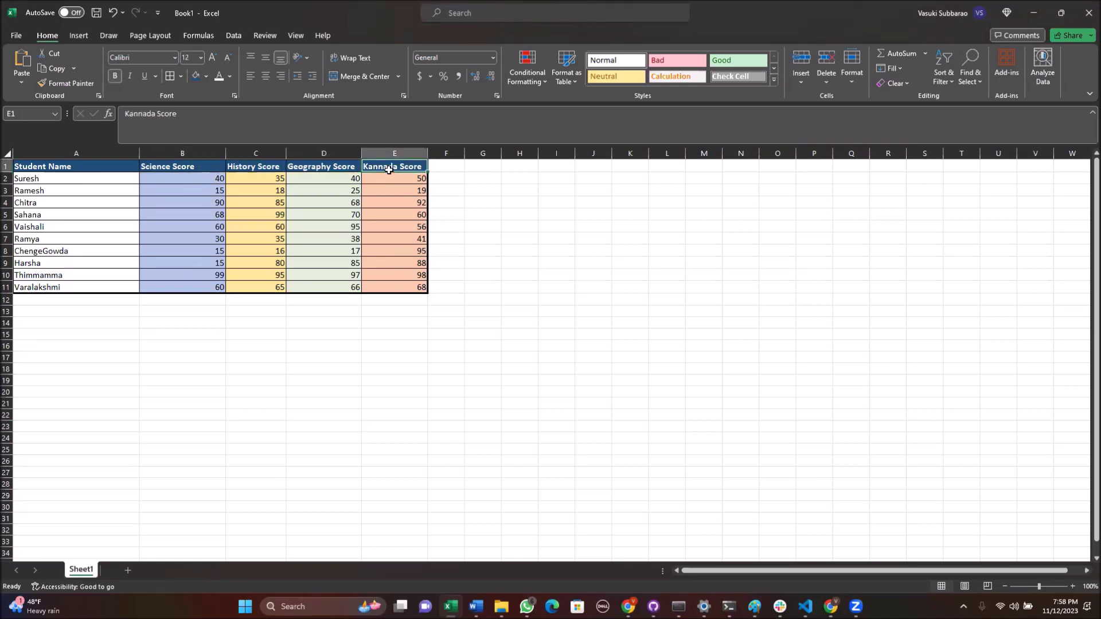
{"action": "left_click", "coordinate": [455, 165]}
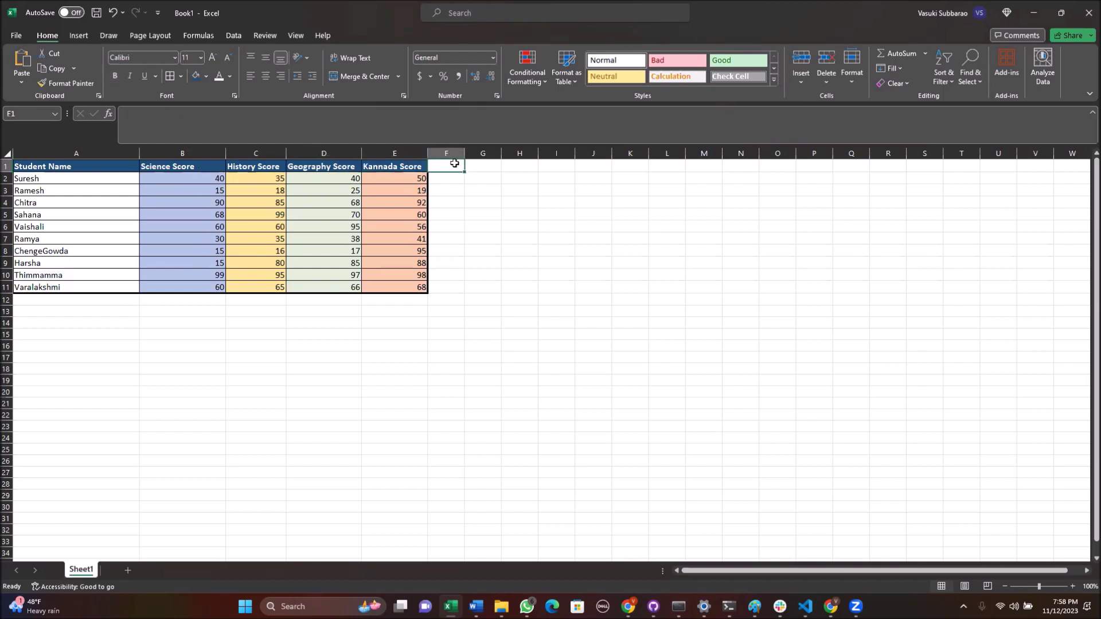
{"action": "type", "text": "Average"}
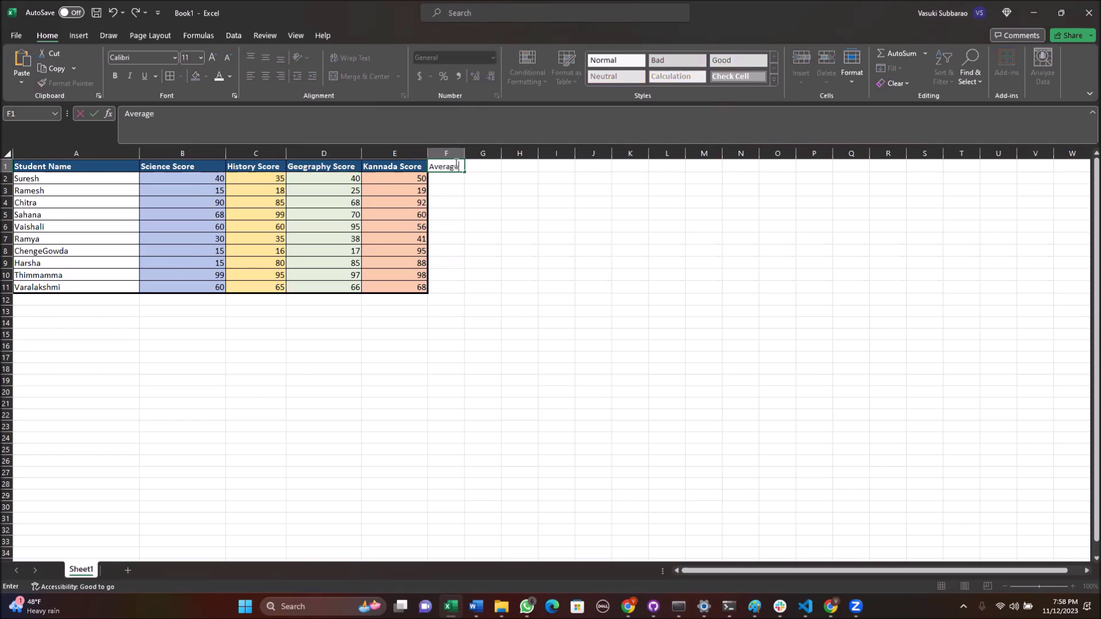
{"action": "key", "text": "Tab"}
{"action": "type", "text": "Mio"}
{"action": "type", "text": "mum"}
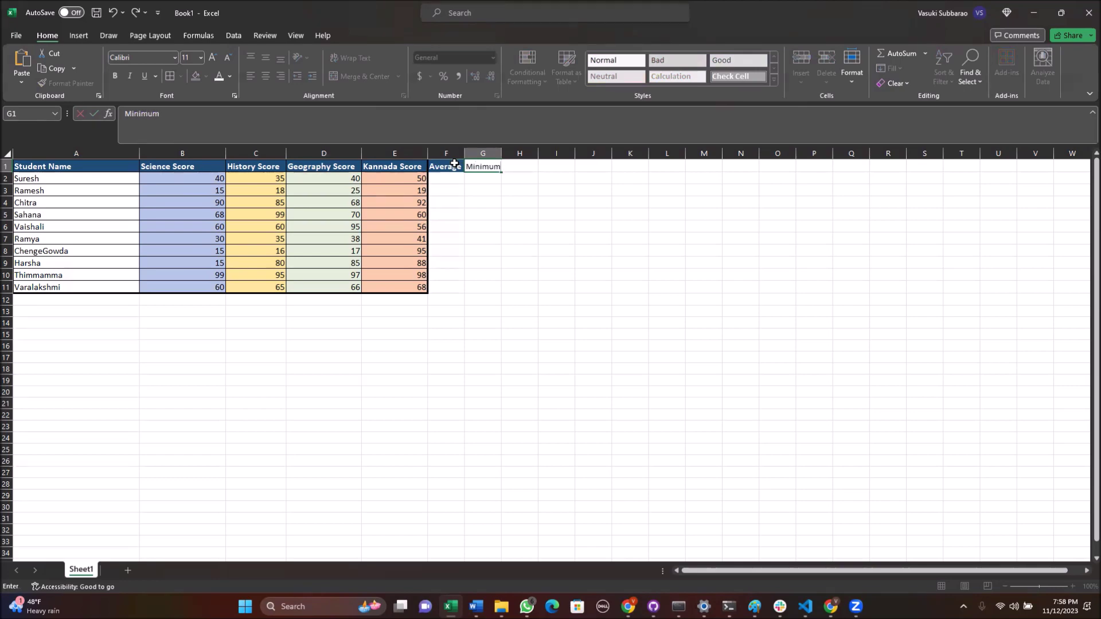
{"action": "left_click", "coordinate": [454, 164]}
{"action": "left_click", "coordinate": [171, 109]}
{"action": "type", "text": "Scor"}
{"action": "left_click", "coordinate": [479, 246]}
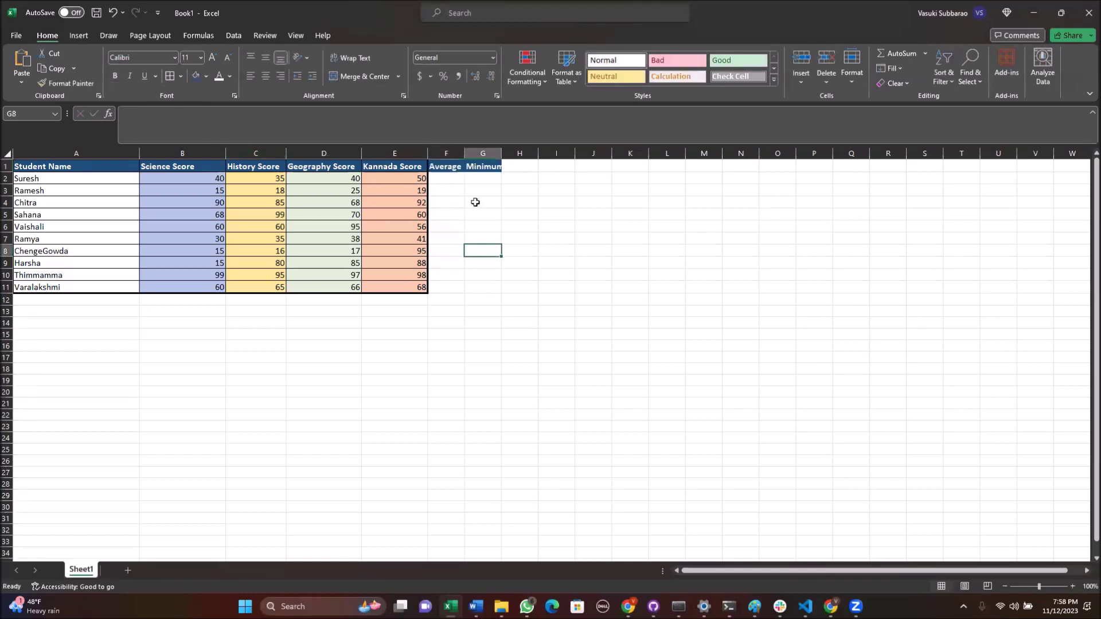
- Complete 'Minimum Score', add 'Maximum Score' and 'Total Score' in H1:I1, and widen column F
{"action": "left_click", "coordinate": [482, 165]}
{"action": "left_click", "coordinate": [197, 110]}
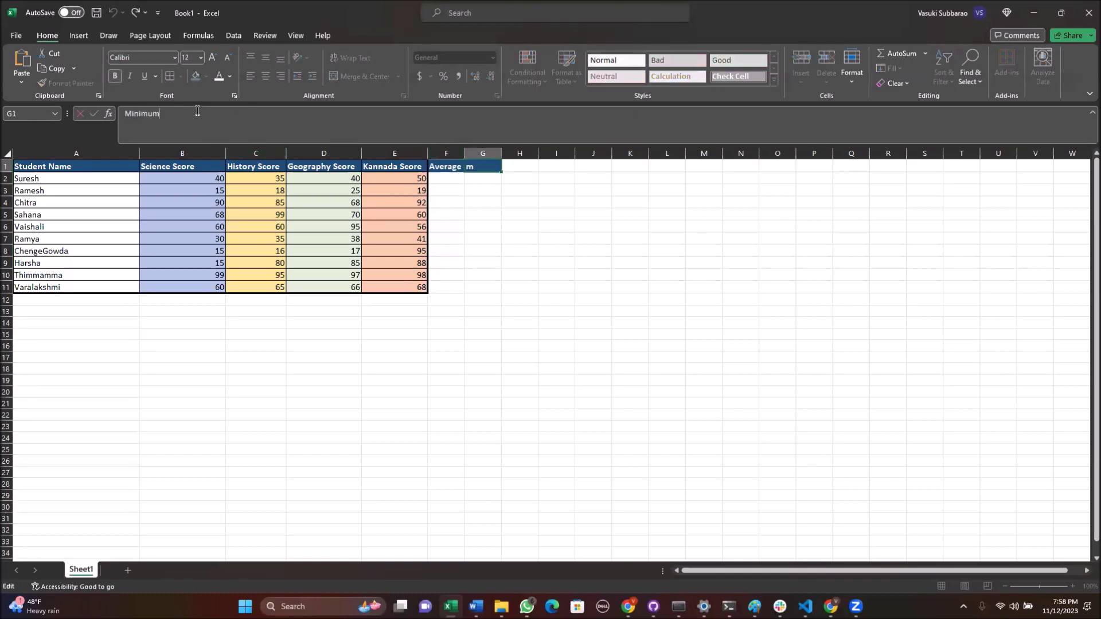
{"action": "type", "text": " Score"}
{"action": "left_click", "coordinate": [470, 263]}
{"action": "left_click", "coordinate": [523, 166]}
{"action": "type", "text": "Ma"}
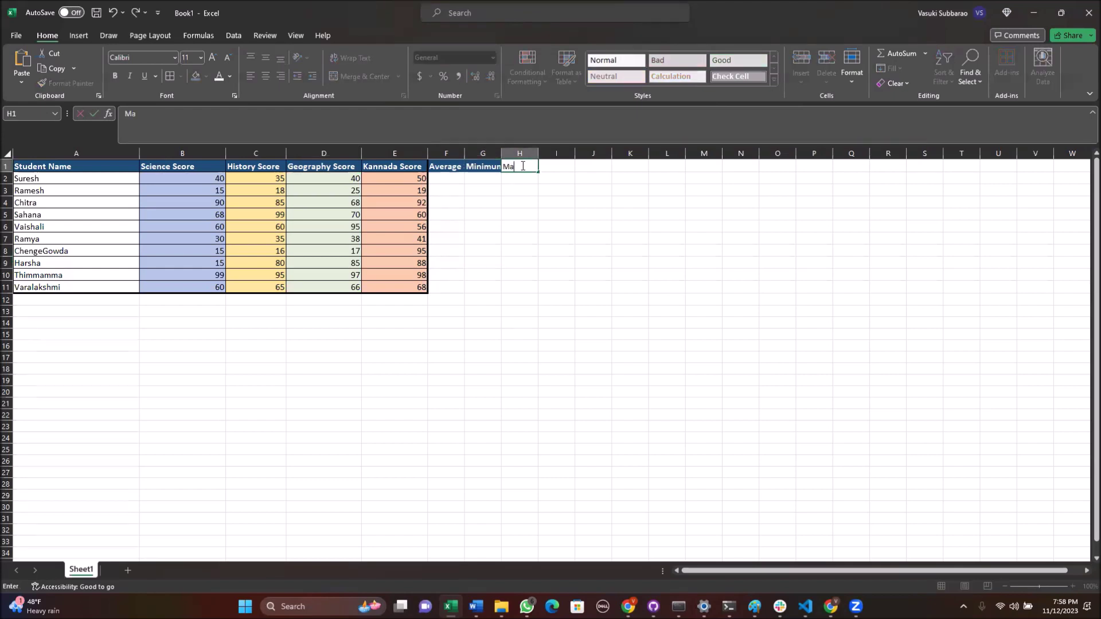
{"action": "type", "text": "mum Scopre"}
{"action": "type", "text": "e"}
{"action": "key", "text": "Tab"}
{"action": "type", "text": "Totalcore"}
{"action": "left_click", "coordinate": [512, 287]}
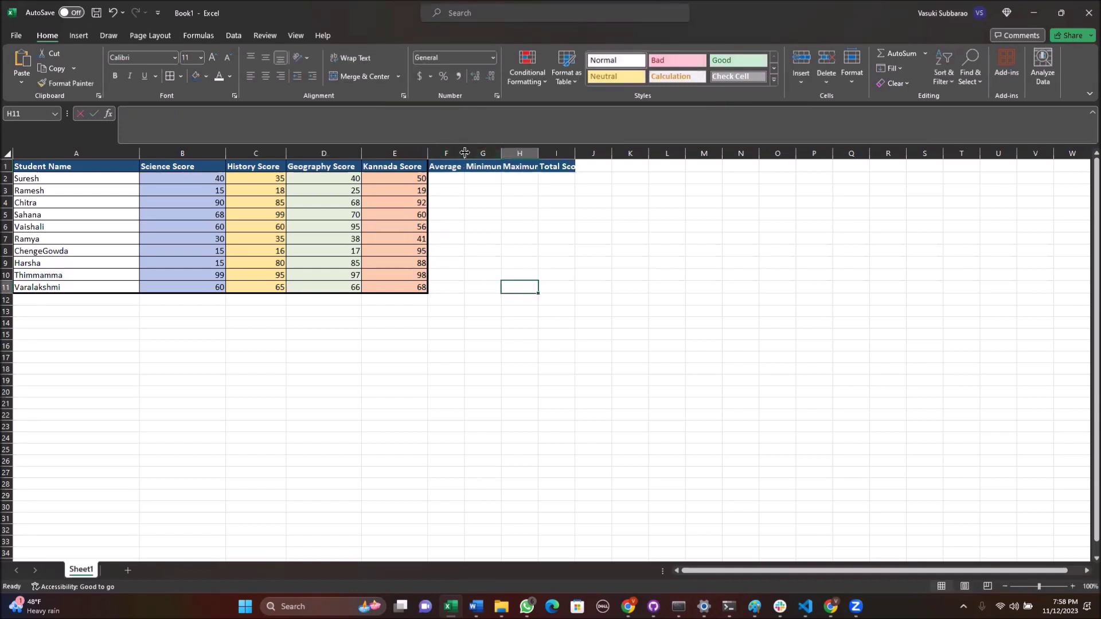
{"action": "left_click_drag", "start_coordinate": [464, 152], "coordinate": [695, 152]}
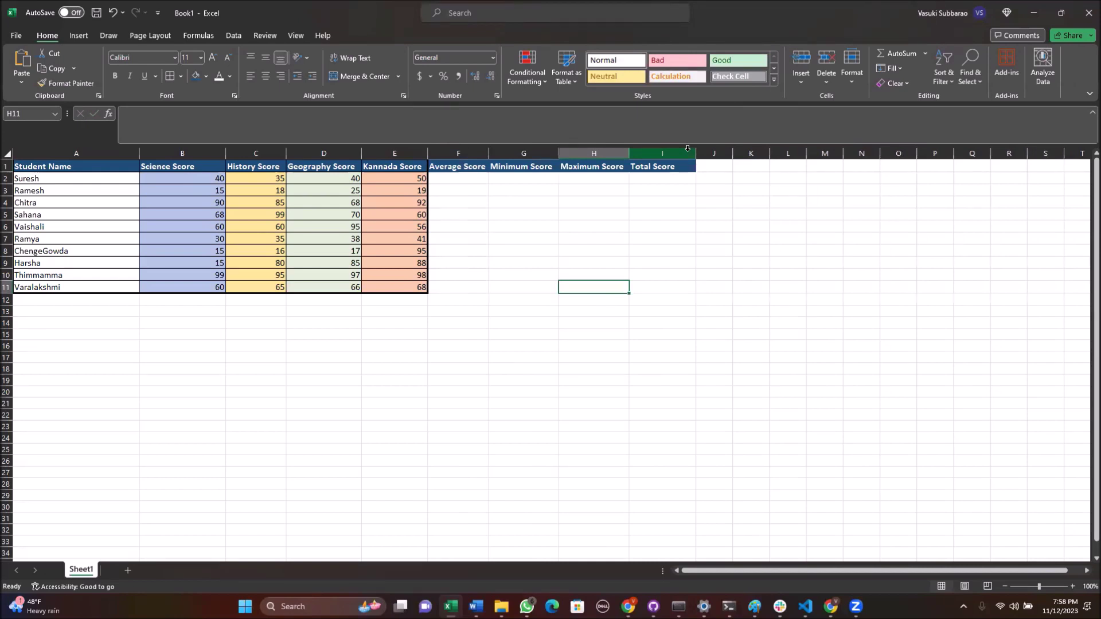
- Enter =AVERAGE(B2:E2) in F2 so it shows 41.25
{"action": "left_click", "coordinate": [201, 177]}
{"action": "left_click", "coordinate": [275, 177]}
{"action": "left_click", "coordinate": [330, 175]}
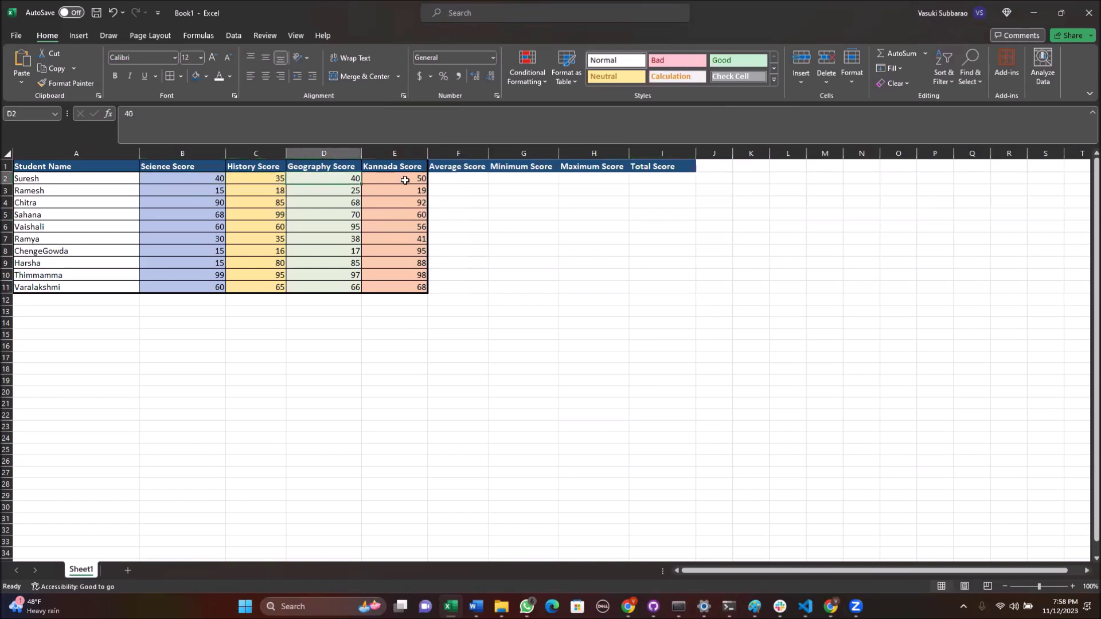
{"action": "left_click", "coordinate": [405, 181]}
{"action": "left_click", "coordinate": [464, 181]}
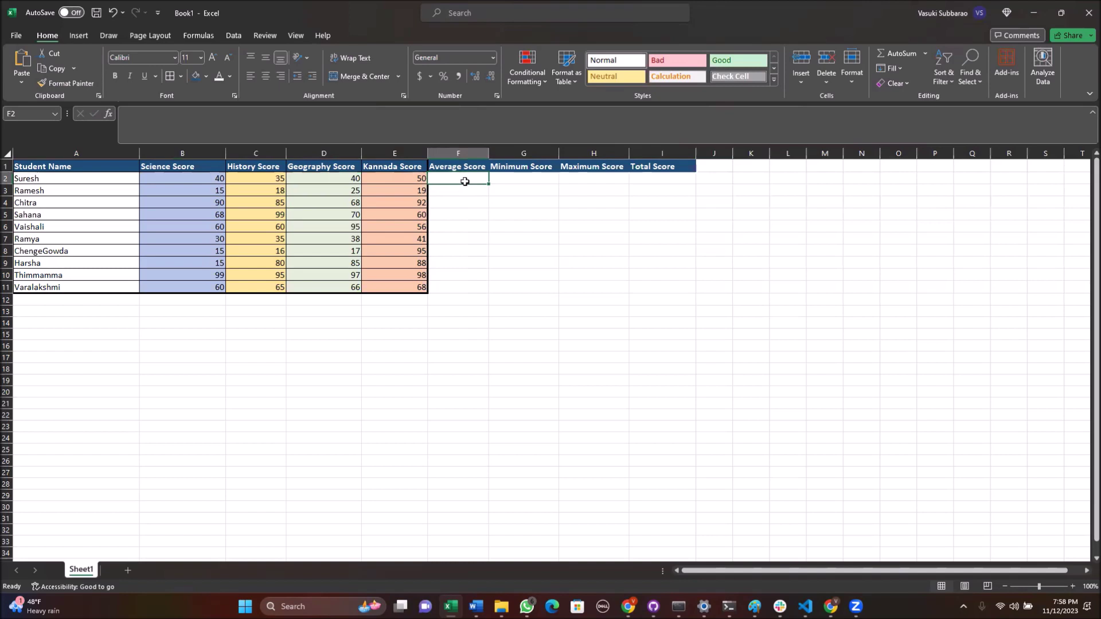
{"action": "type", "text": "="}
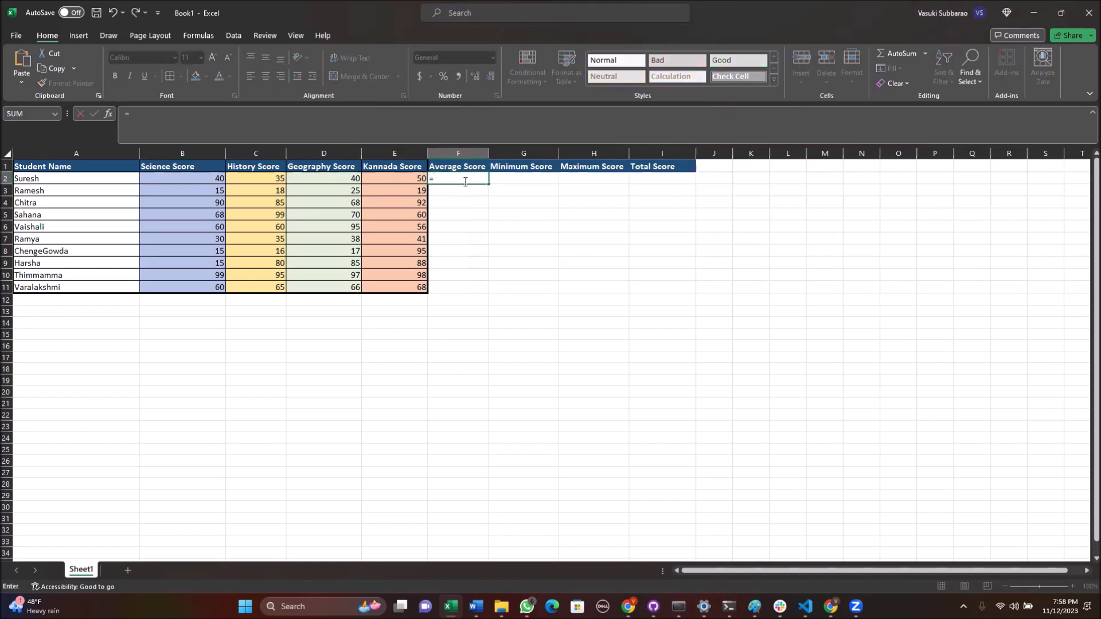
{"action": "type", "text": "average"}
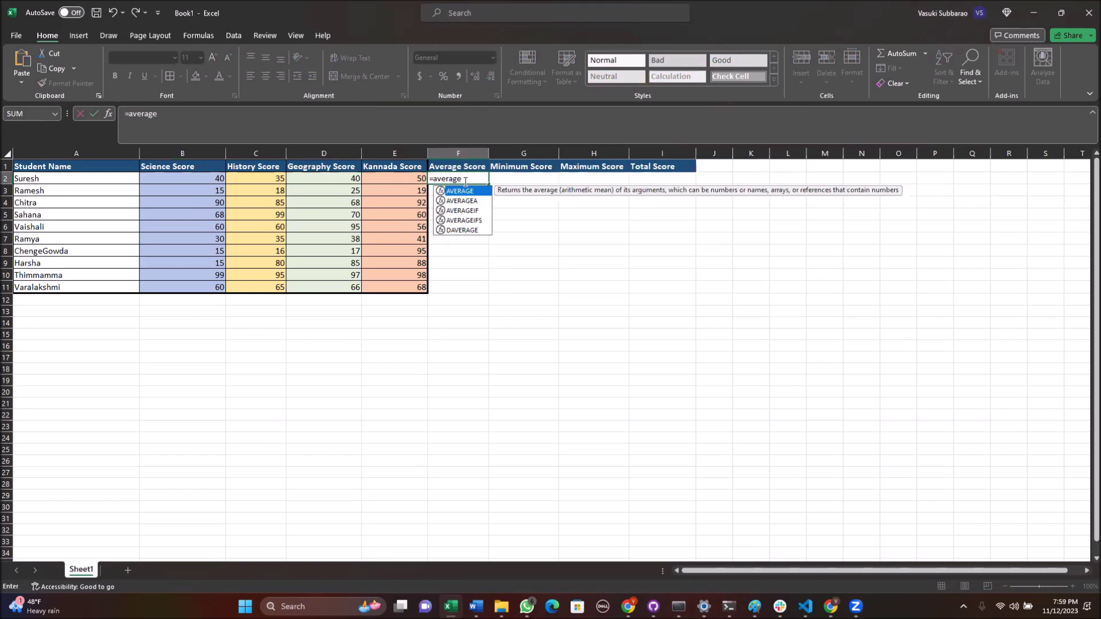
{"action": "type", "text": "("}
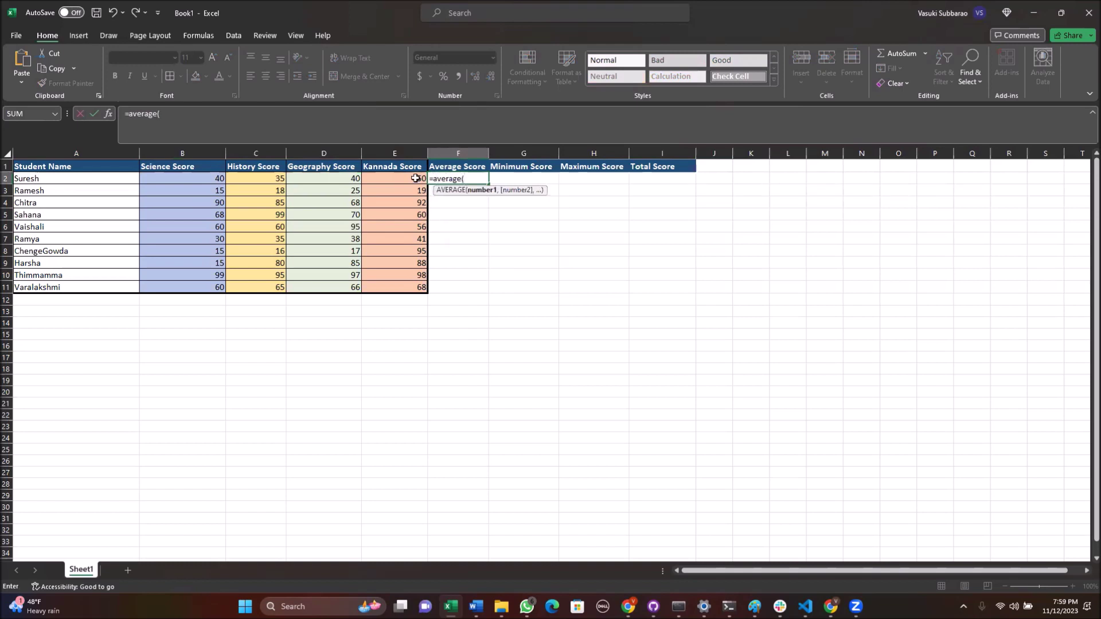
{"action": "left_click", "coordinate": [199, 180]}
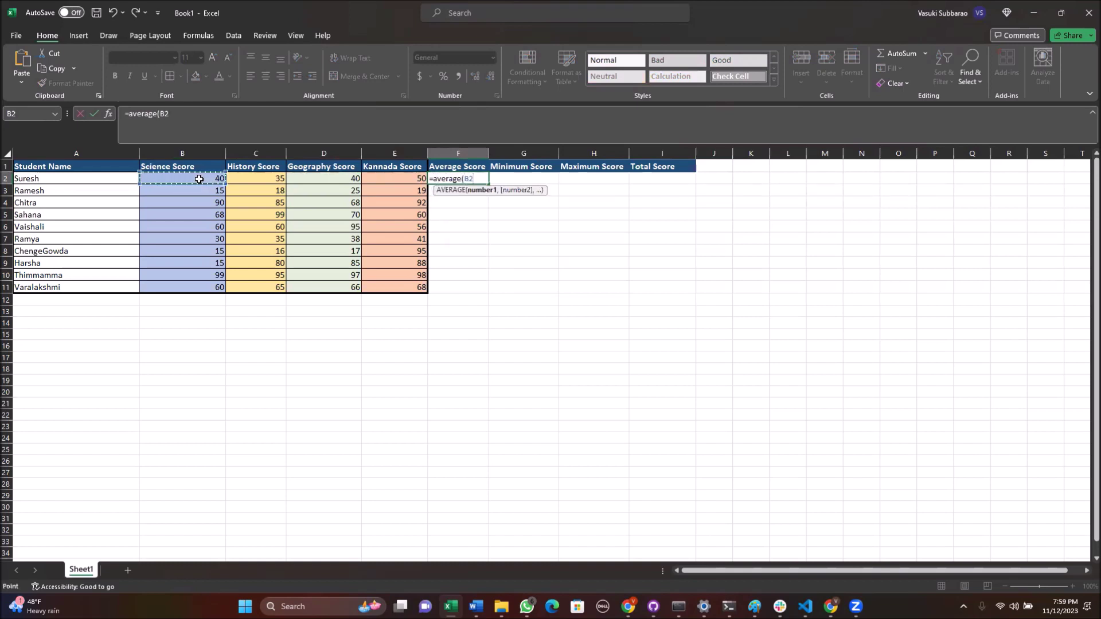
{"action": "left_click_drag", "start_coordinate": [199, 179], "coordinate": [378, 182]}
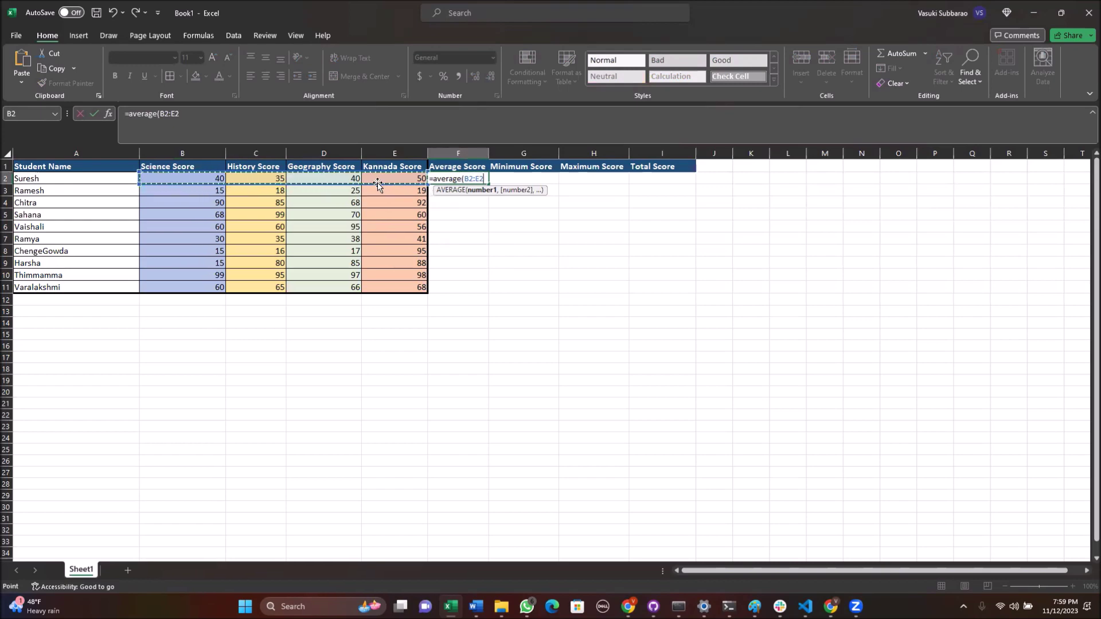
{"action": "type", "text": ")"}
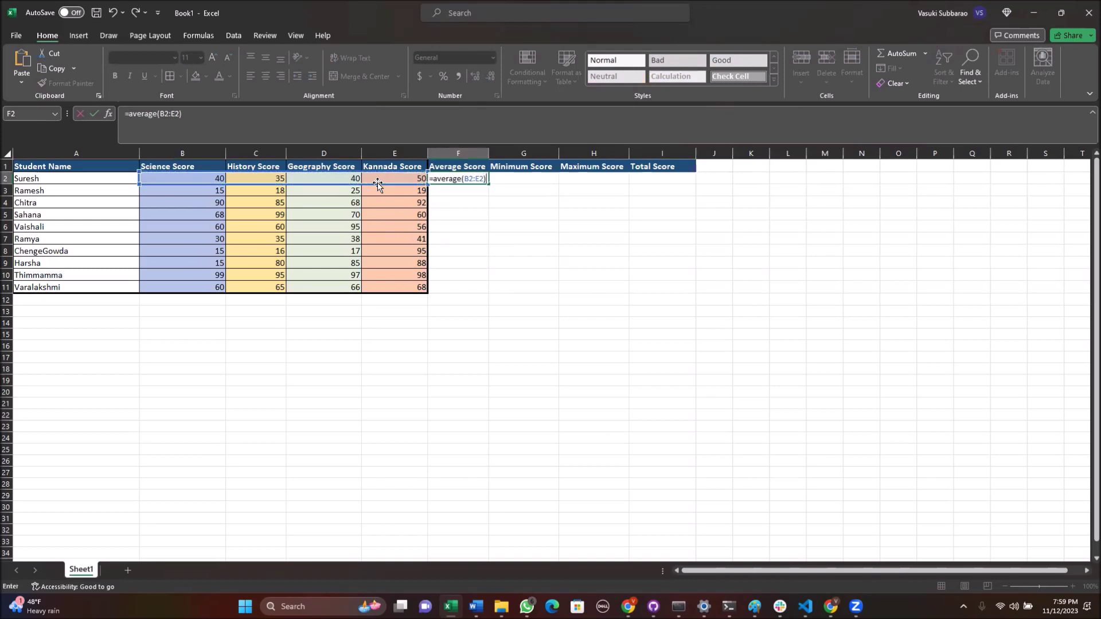
{"action": "key", "text": "Return"}
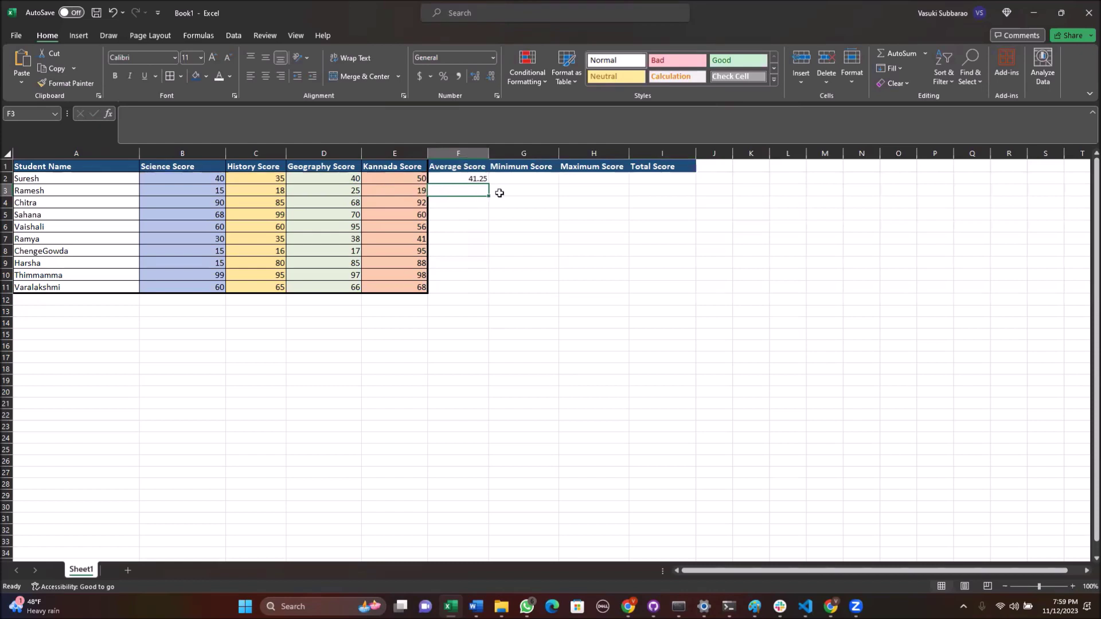
{"action": "left_click", "coordinate": [514, 177]}
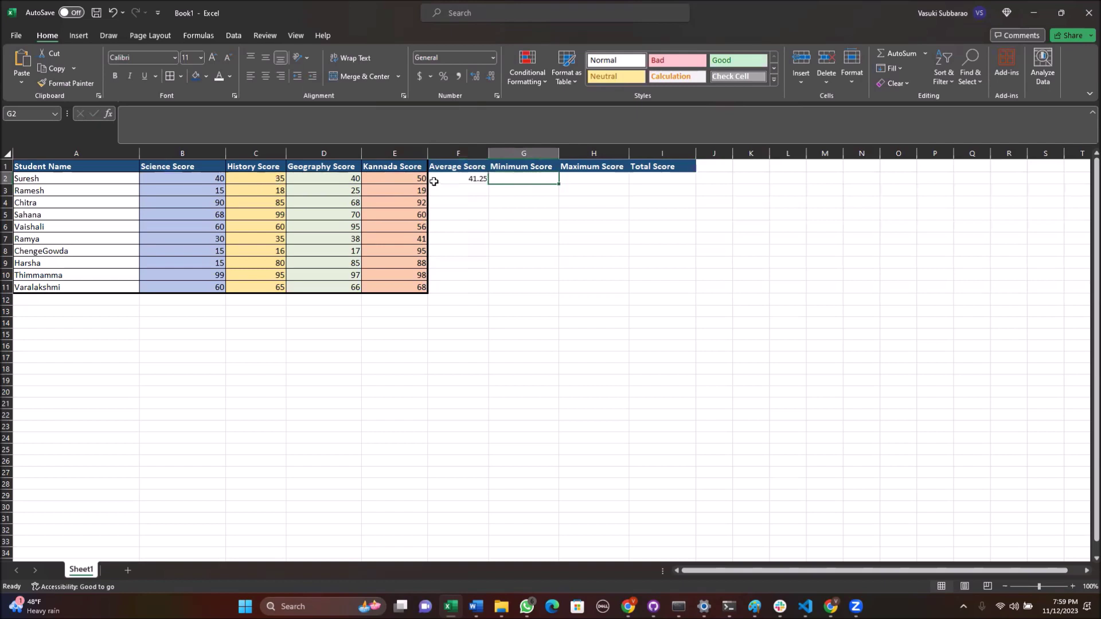
- Enter =MIN(B2:E2) in G2 and =MAX(B2:E2) in H2, giving 35 and 50
{"action": "type", "text": "="}
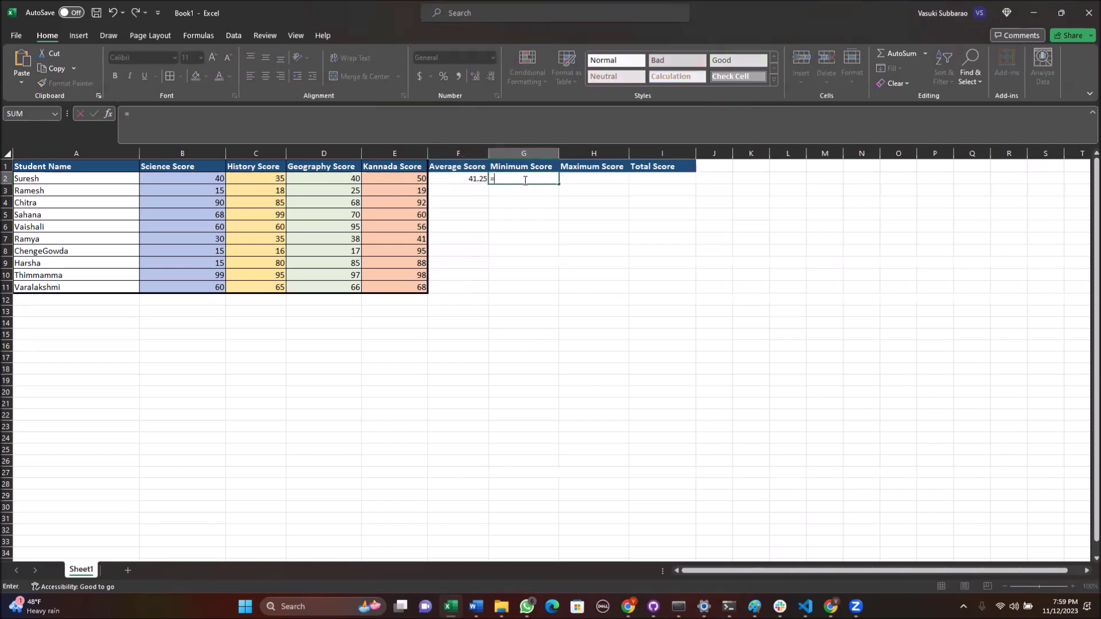
{"action": "type", "text": "minimum("}
{"action": "left_click_drag", "start_coordinate": [143, 113], "coordinate": [237, 122]}
{"action": "key", "text": "BackSpace"}
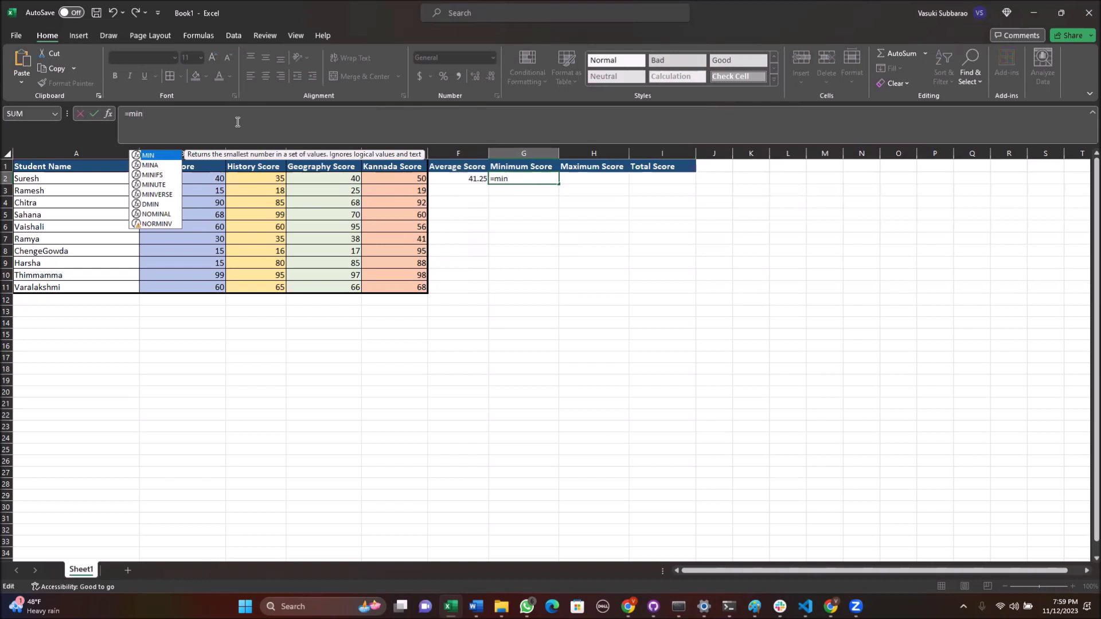
{"action": "type", "text": "("}
{"action": "left_click_drag", "start_coordinate": [202, 179], "coordinate": [393, 178]}
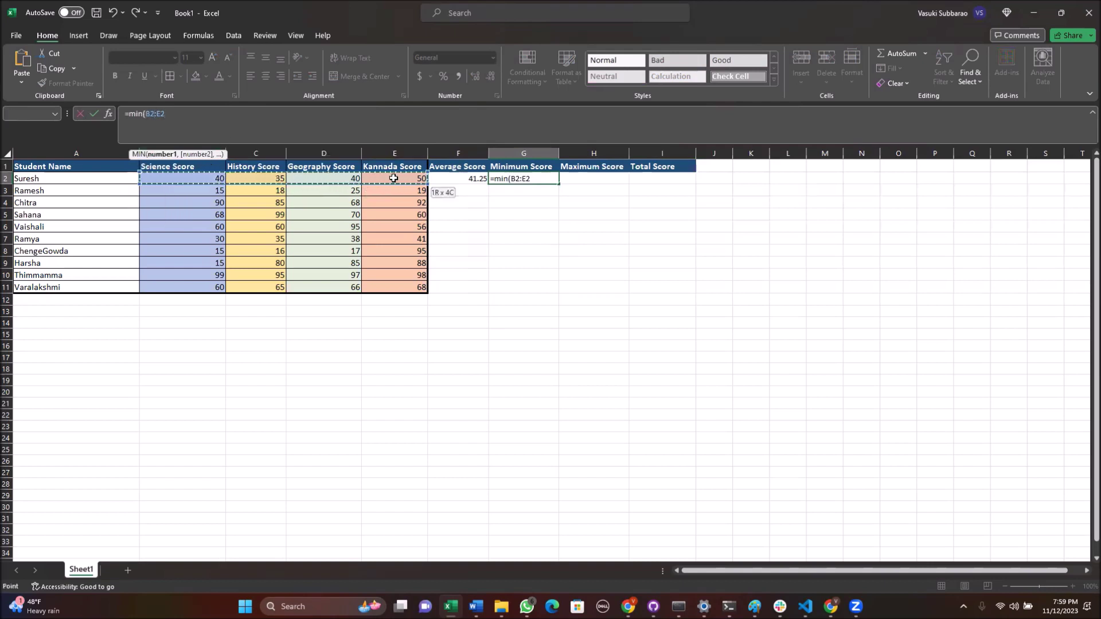
{"action": "key", "text": "Return"}
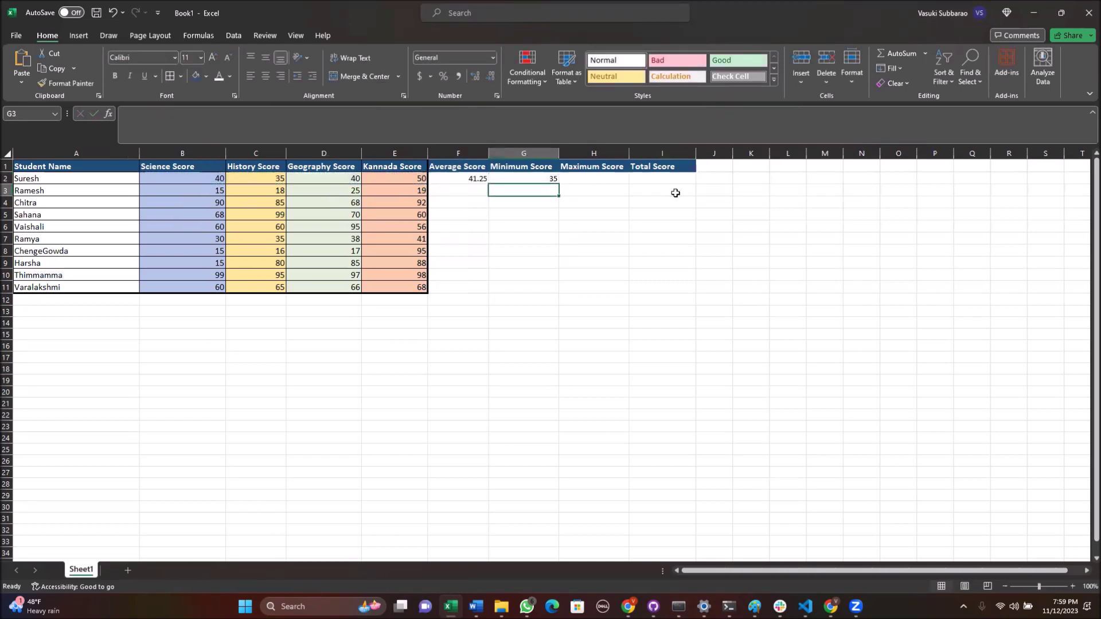
{"action": "left_click", "coordinate": [586, 180]}
{"action": "type", "text": "=maximum"}
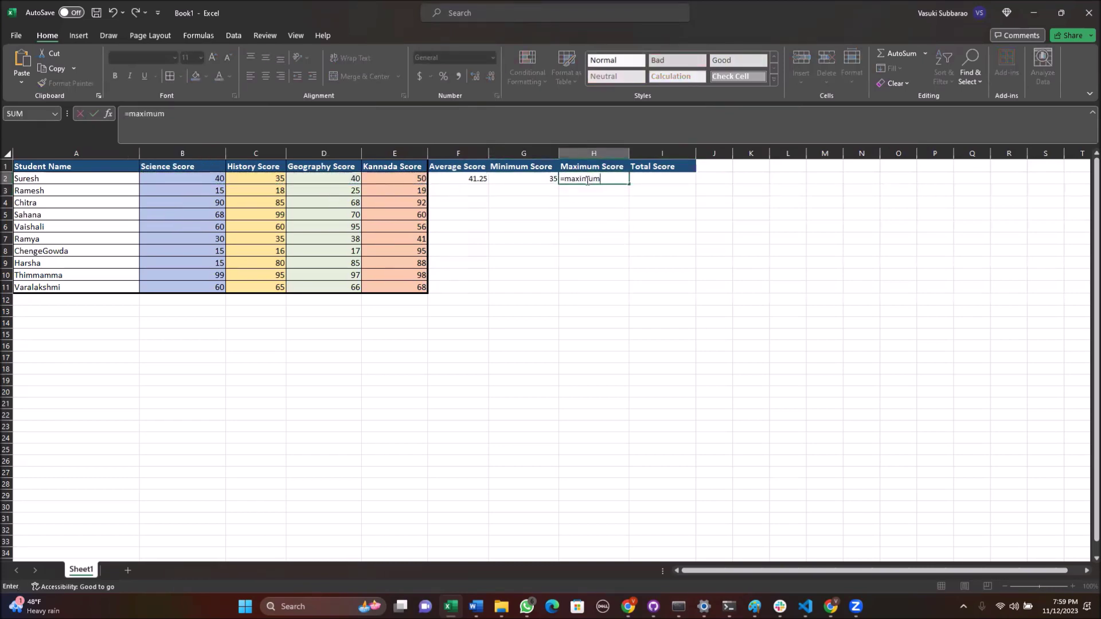
{"action": "key", "text": "BackSpace"}
{"action": "key", "text": "BackSpace"}
{"action": "key", "text": "BackSpace"}
{"action": "key", "text": "BackSpace"}
{"action": "type", "text": "("}
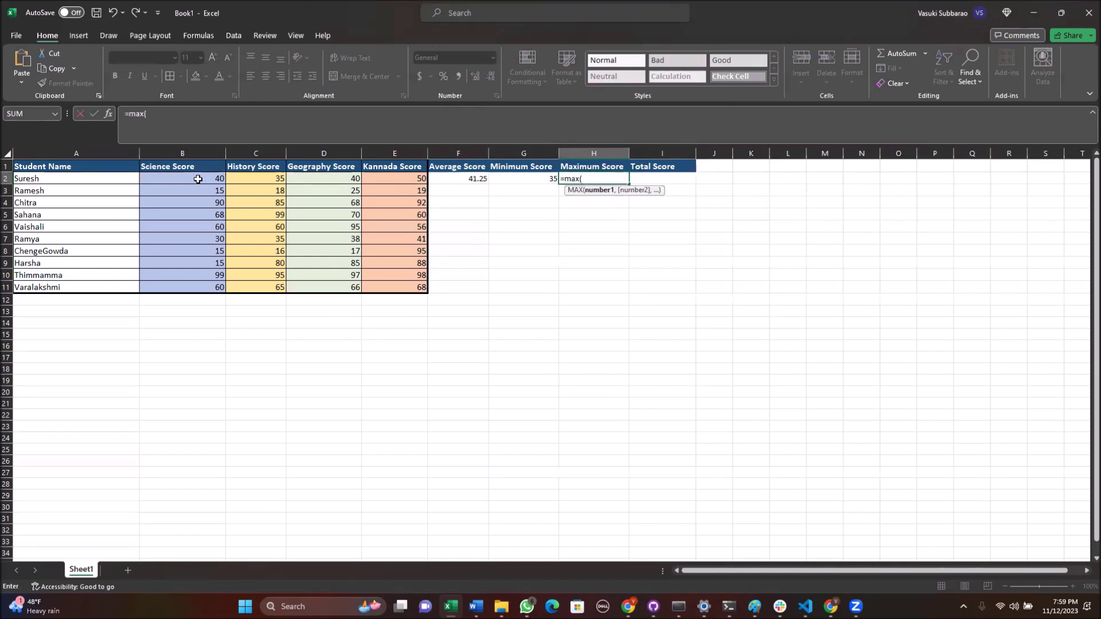
{"action": "left_click_drag", "start_coordinate": [198, 180], "coordinate": [391, 177]}
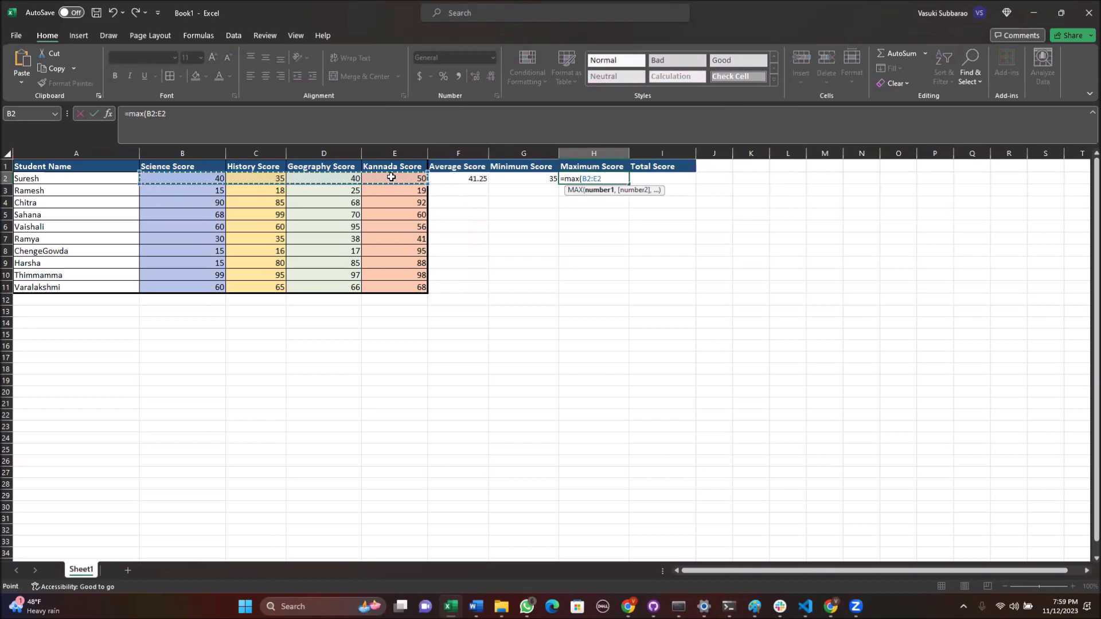
{"action": "key", "text": "Return"}
- Enter =SUM(B2:E2) in I2 for a total of 165, then check F2's formula
{"action": "left_click", "coordinate": [672, 177]}
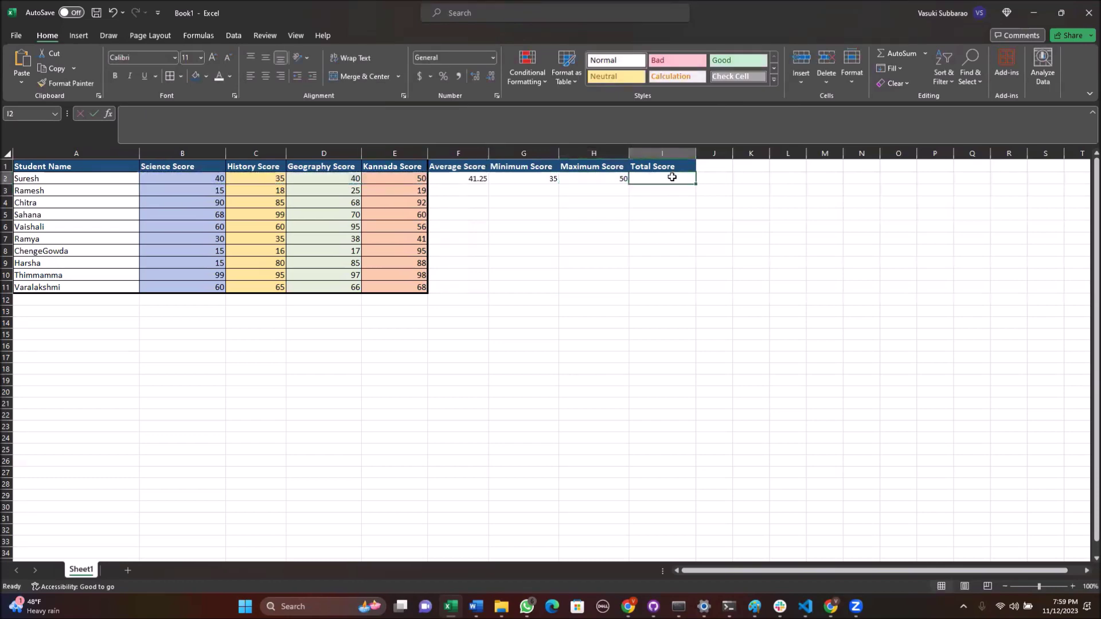
{"action": "type", "text": "=sum("}
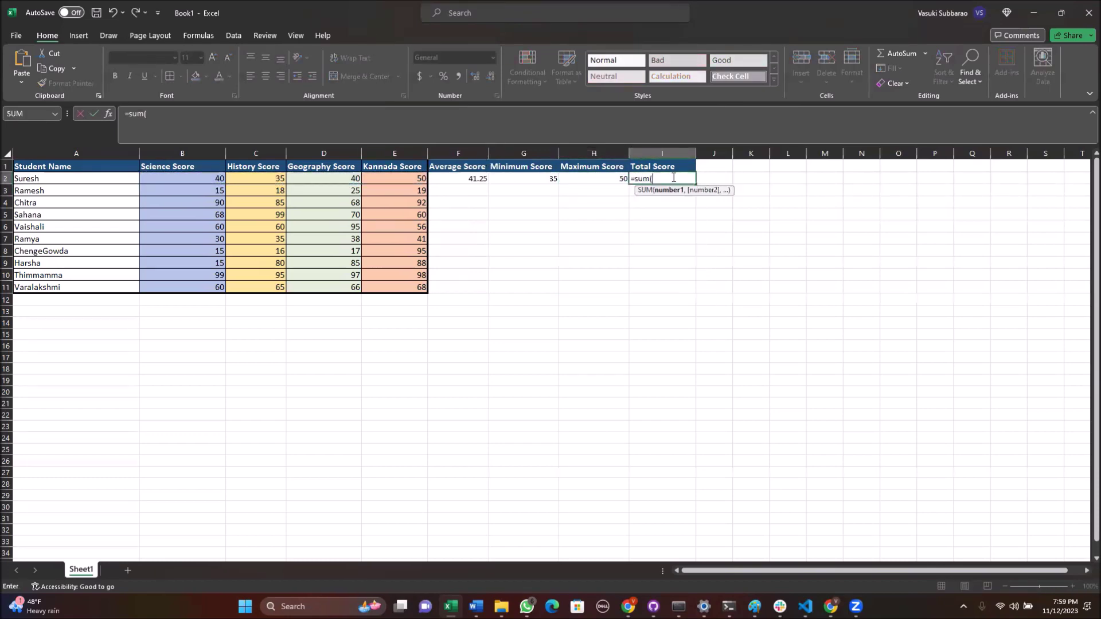
{"action": "left_click_drag", "start_coordinate": [193, 179], "coordinate": [378, 178]}
{"action": "type", "text": ")"}
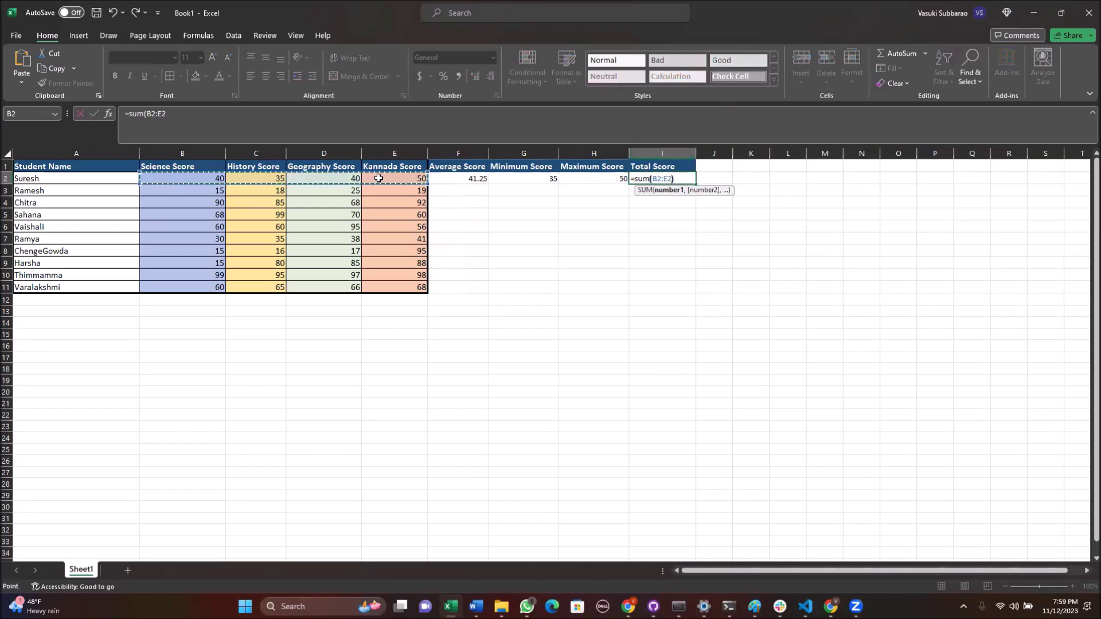
{"action": "key", "text": "Return"}
{"action": "left_click", "coordinate": [463, 181]}
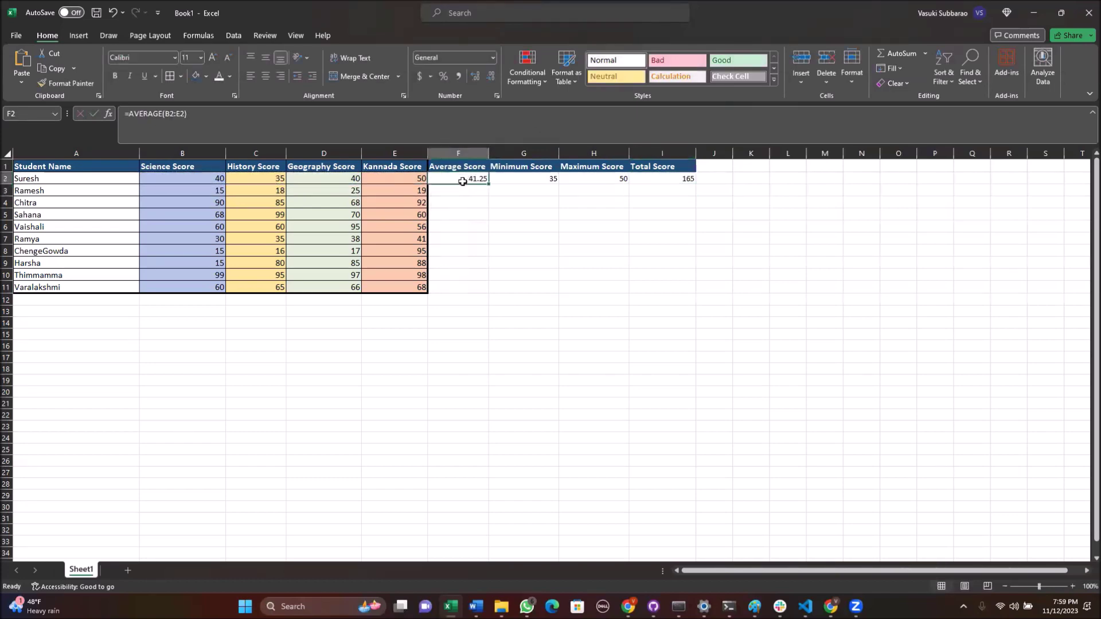
{"action": "left_click", "coordinate": [522, 178]}
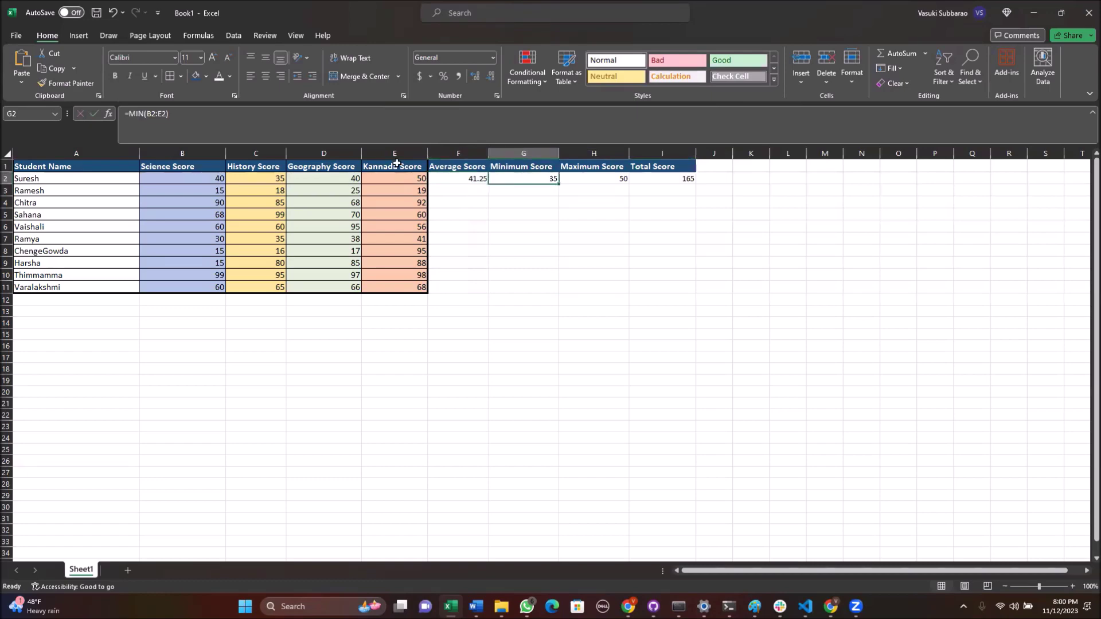
{"action": "left_click", "coordinate": [600, 178]}
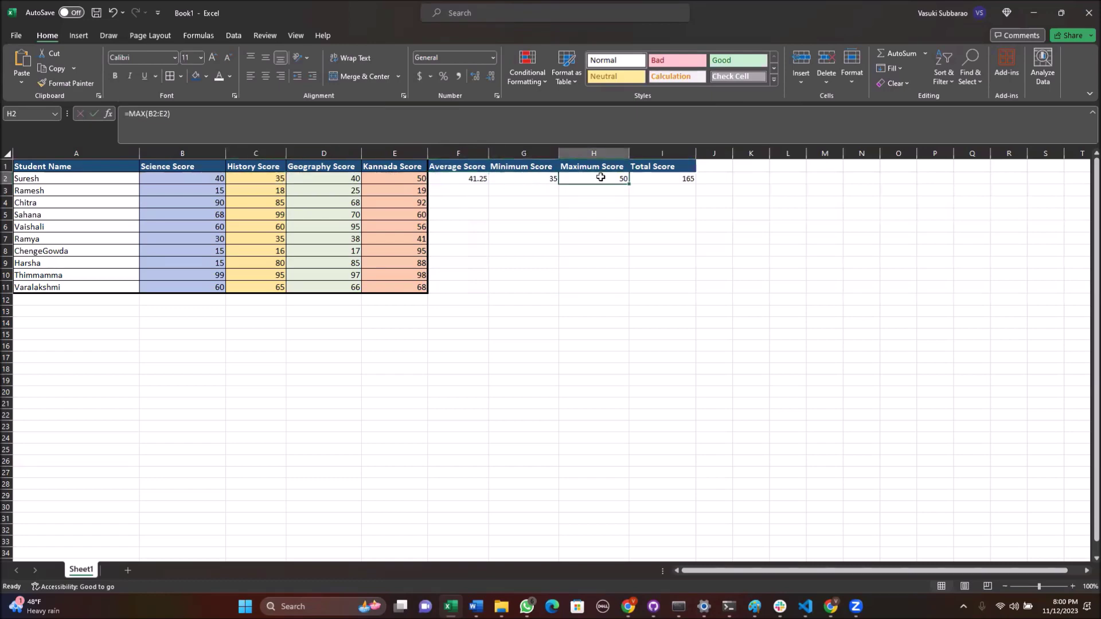
{"action": "left_click", "coordinate": [395, 176]}
{"action": "left_click", "coordinate": [662, 181]}
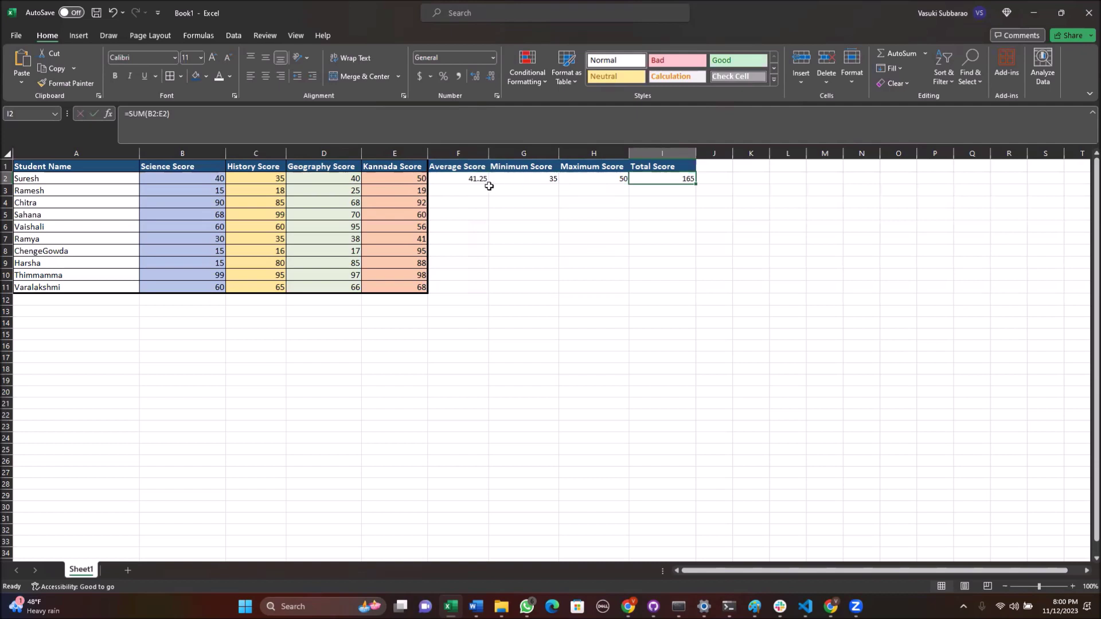
{"action": "left_click", "coordinate": [461, 179]}
{"action": "left_click", "coordinate": [541, 178]}
{"action": "left_click", "coordinate": [593, 178]}
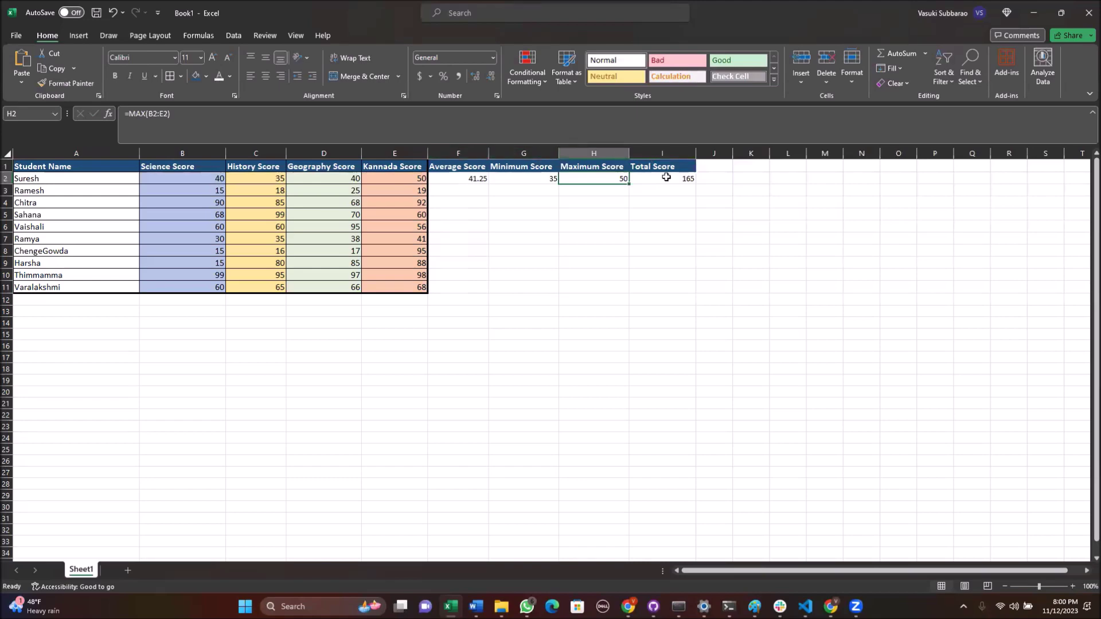
{"action": "mouse_move", "coordinate": [474, 607]}
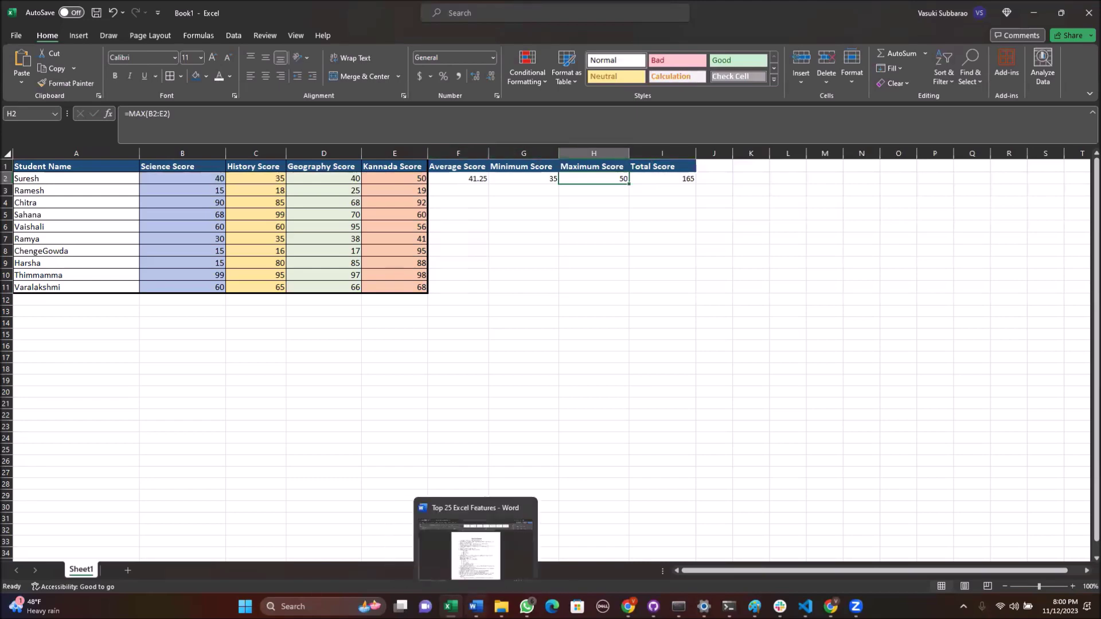
- Read the row formulas item in the Top 25 Excel Features checklist, then return to Excel
{"action": "left_click", "coordinate": [476, 545]}
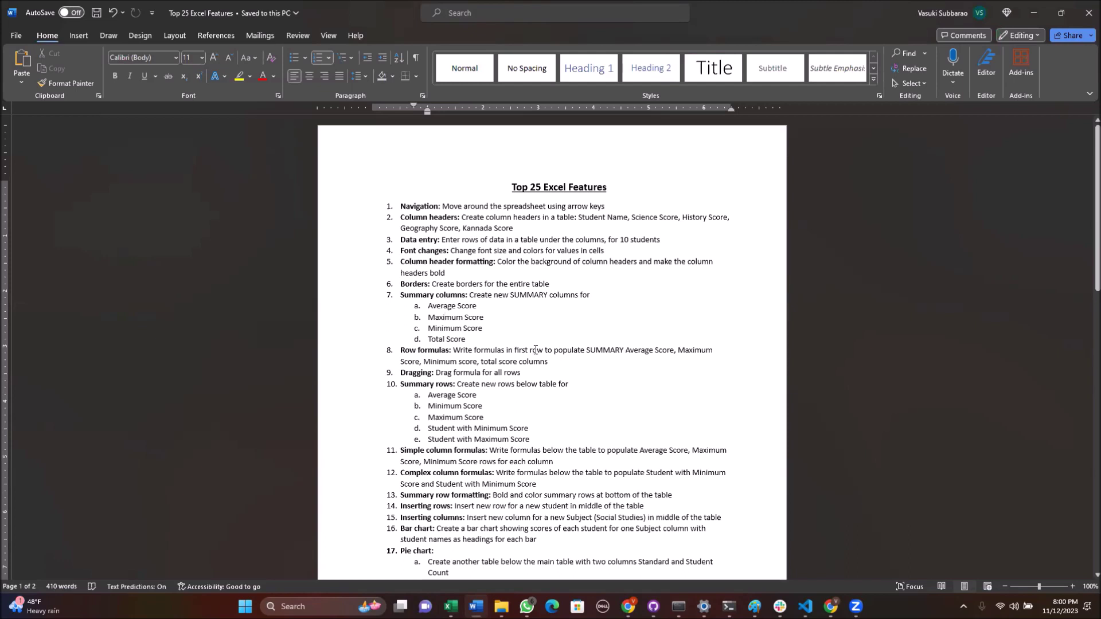
{"action": "left_click", "coordinate": [641, 351]}
{"action": "left_click", "coordinate": [459, 362]}
{"action": "left_click", "coordinate": [451, 606]}
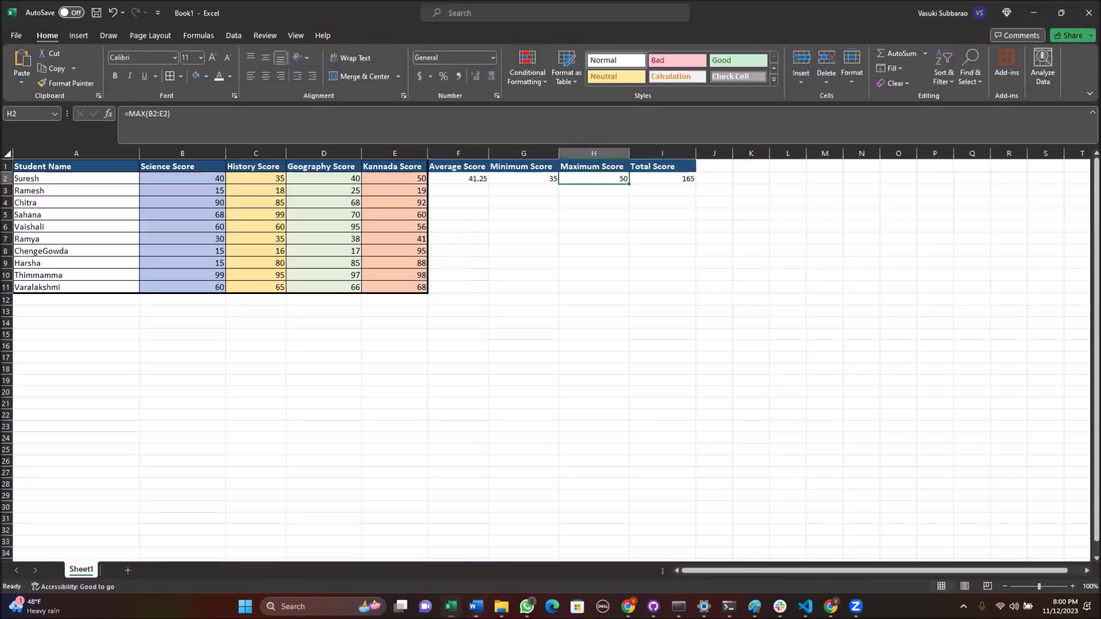
- Inspect the Average, Minimum, Maximum and Total formulas in F2 through I2
{"action": "left_click", "coordinate": [471, 179]}
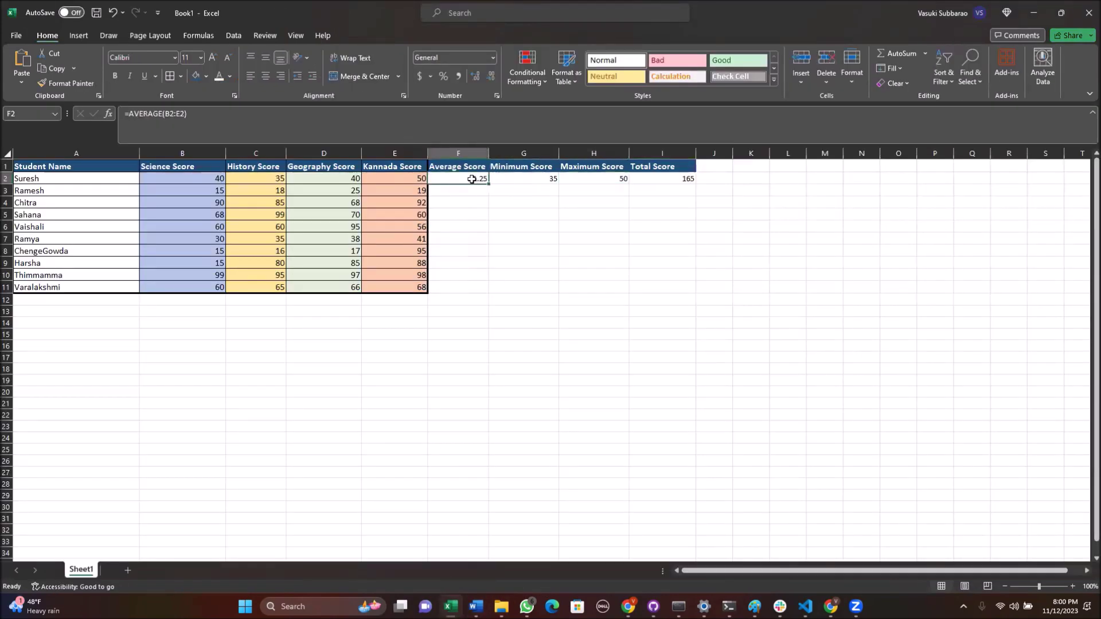
{"action": "left_click", "coordinate": [528, 178]}
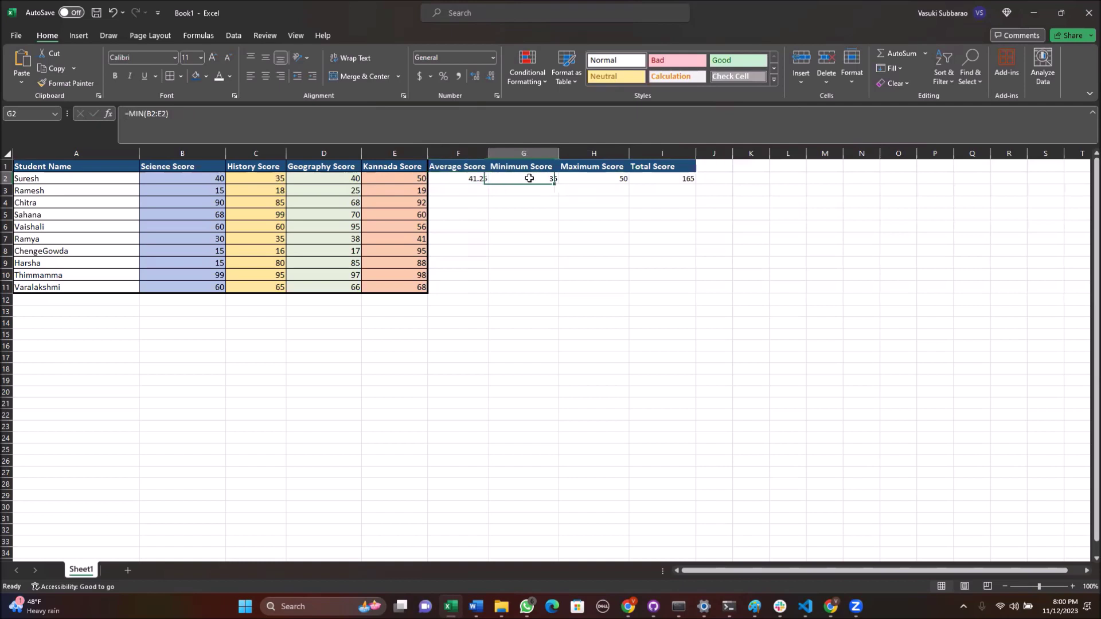
{"action": "left_click", "coordinate": [609, 178]}
{"action": "left_click", "coordinate": [680, 178]}
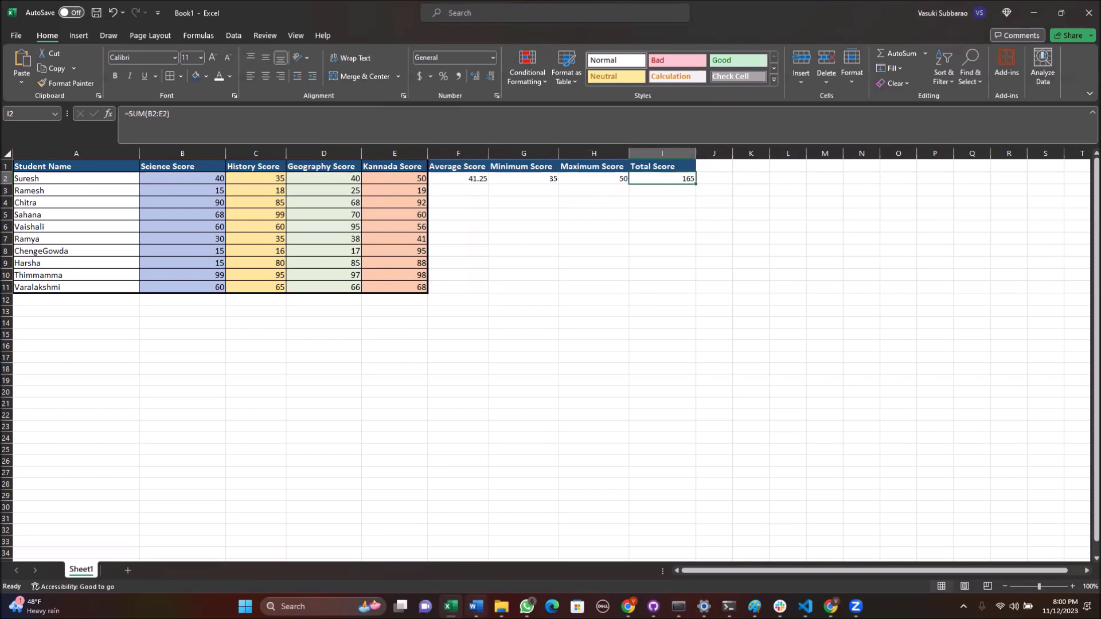
- Glance at the Word checklist, minimise it, and select the row 2 summary formulas F2:I2
{"action": "left_click", "coordinate": [475, 606]}
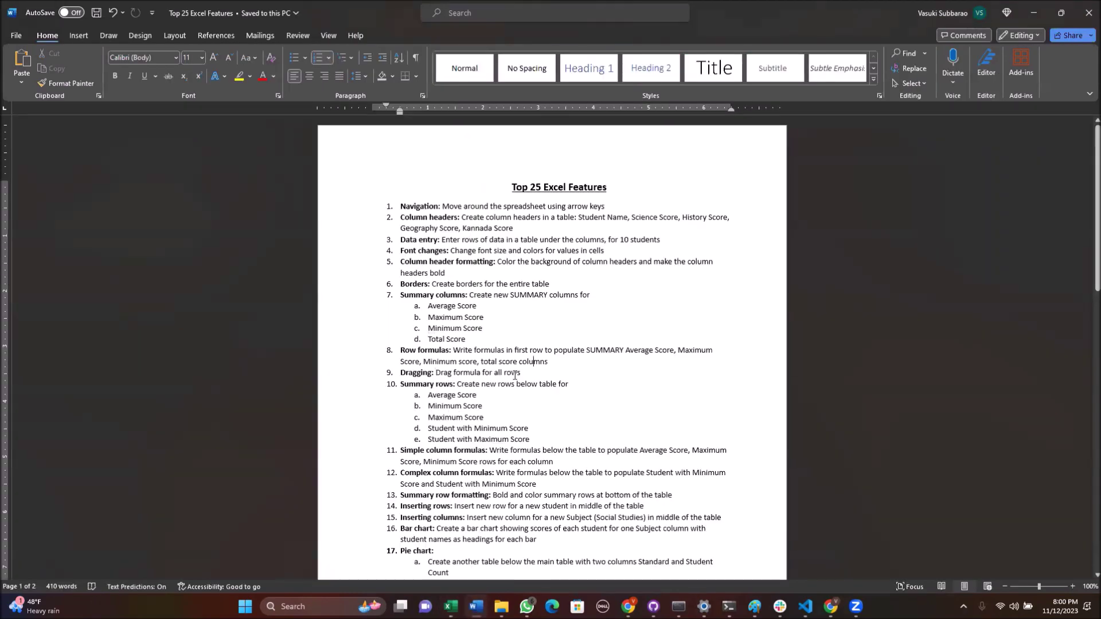
{"action": "left_click", "coordinate": [1035, 12]}
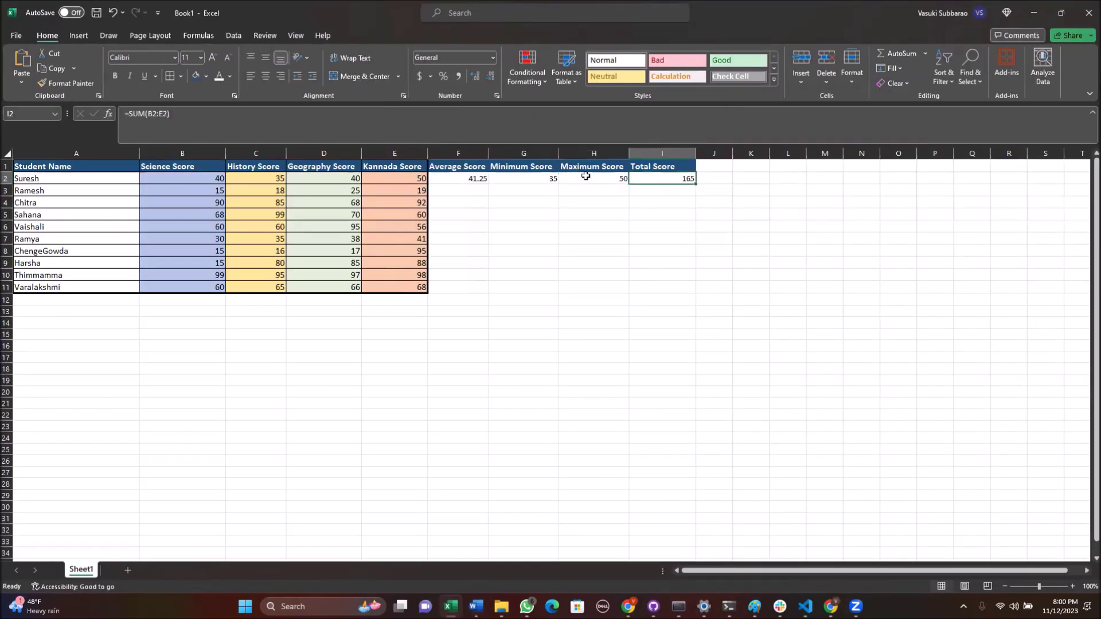
{"action": "left_click_drag", "start_coordinate": [457, 179], "coordinate": [650, 179]}
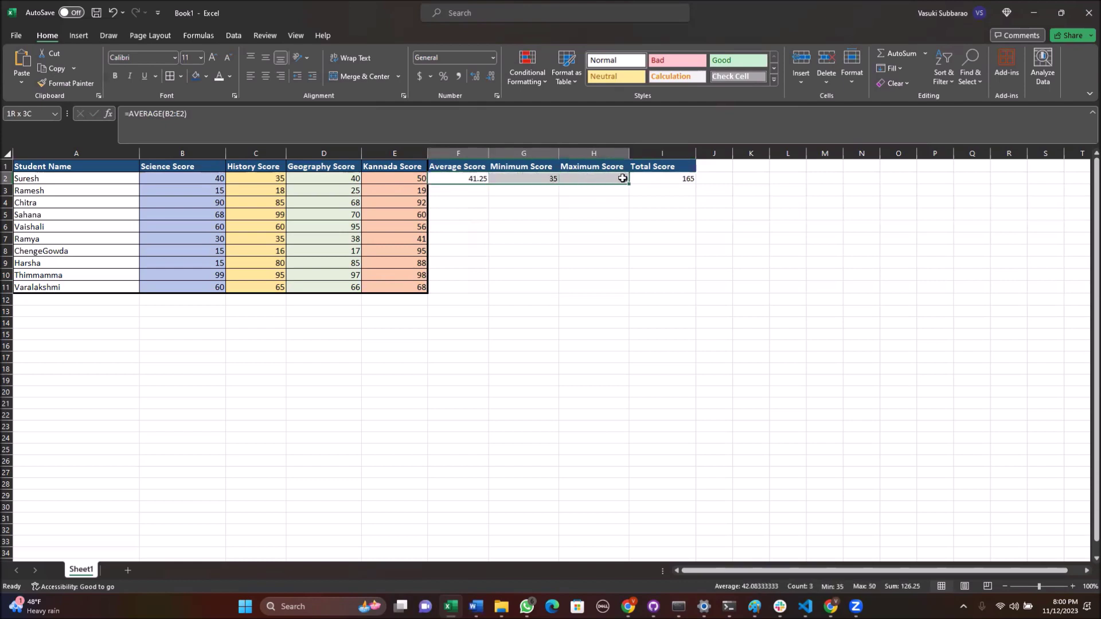
- Copy the row 2 Average, Minimum, Maximum and Total Score formulas down through row 11, checking rows 3 and 4
{"action": "left_click_drag", "start_coordinate": [650, 180], "coordinate": [659, 181]}
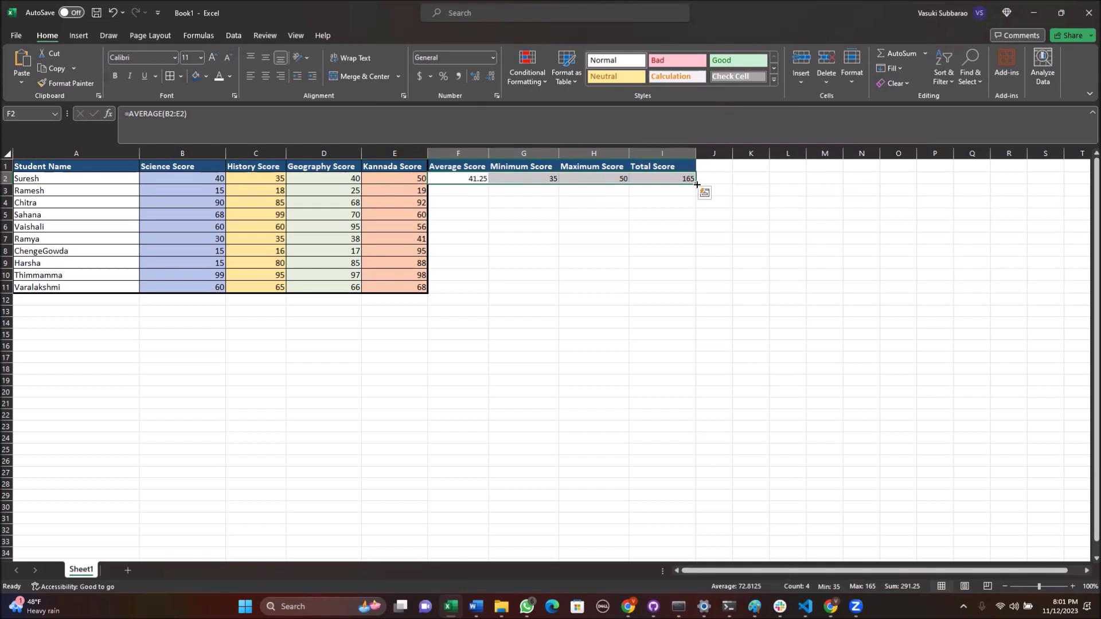
{"action": "left_click_drag", "start_coordinate": [696, 184], "coordinate": [686, 290]}
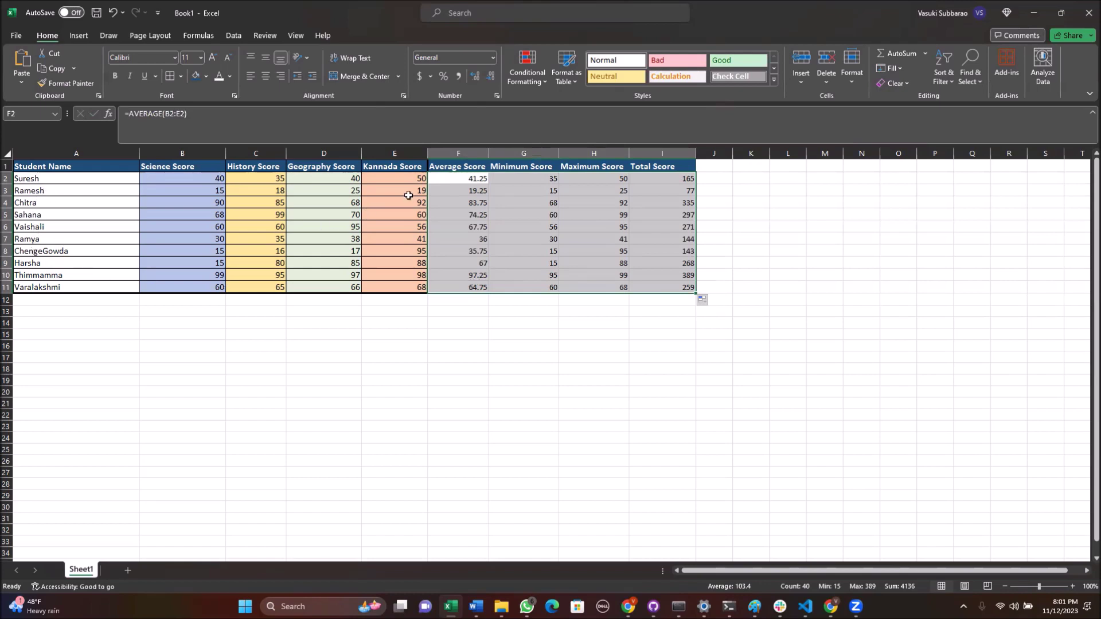
{"action": "left_click_drag", "start_coordinate": [462, 190], "coordinate": [692, 193]}
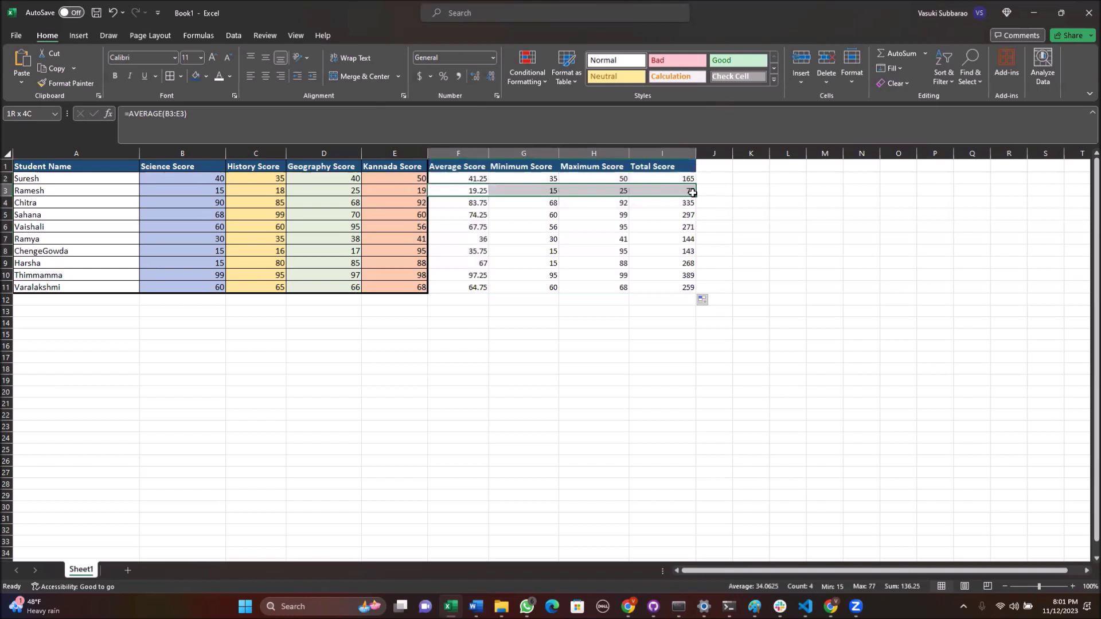
{"action": "left_click", "coordinate": [457, 206]}
{"action": "left_click_drag", "start_coordinate": [665, 206], "coordinate": [665, 206]}
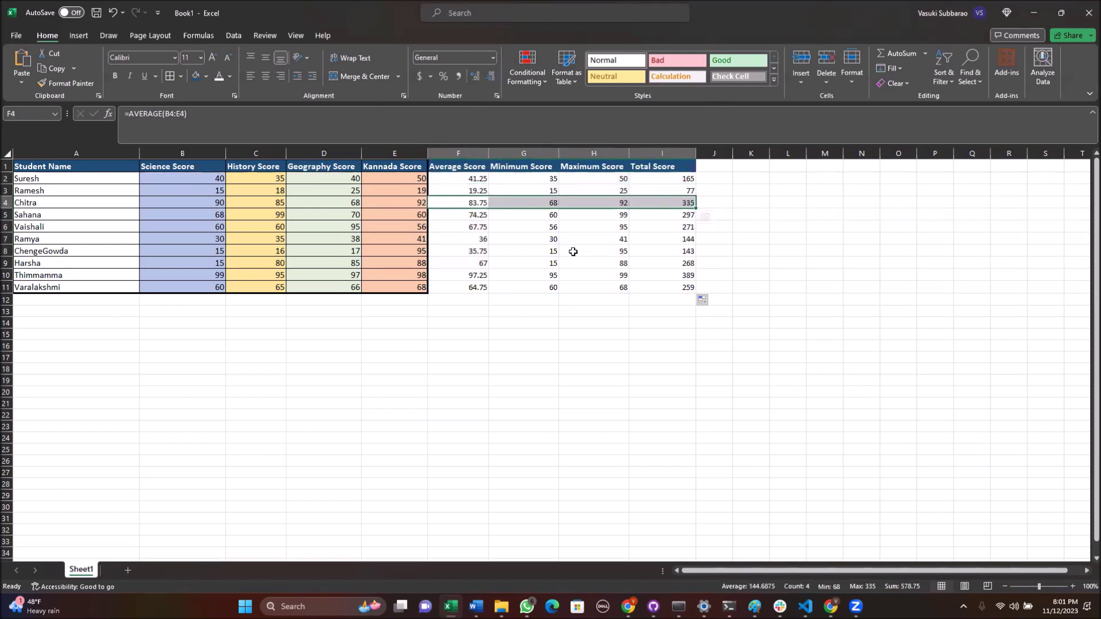
{"action": "left_click_drag", "start_coordinate": [459, 168], "coordinate": [651, 286]}
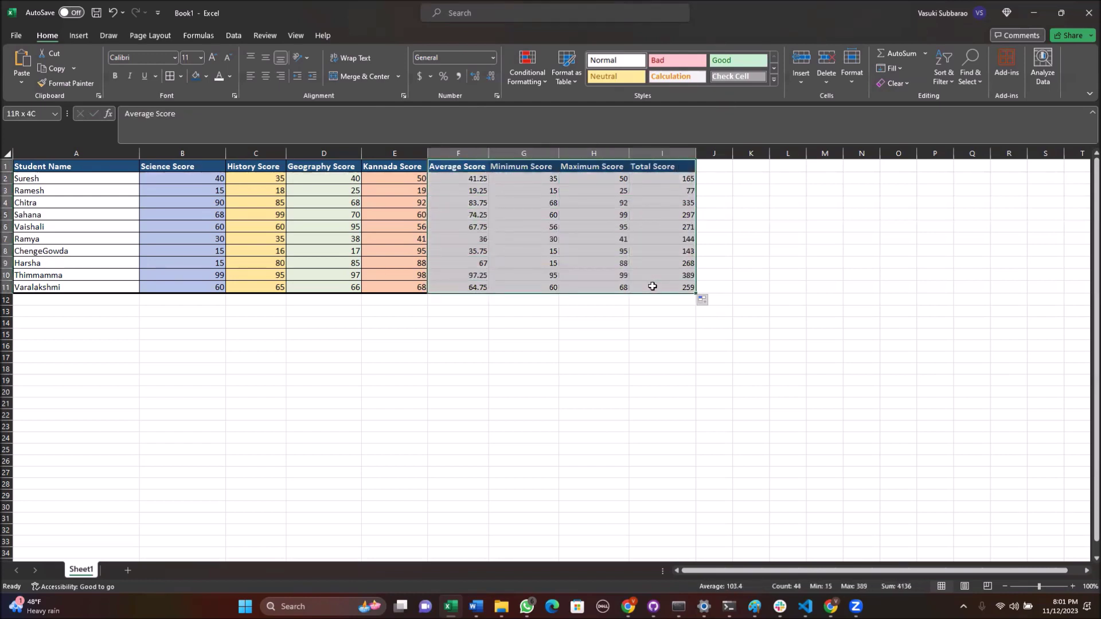
- Apply All Borders to the summary columns F1:I11
{"action": "left_click", "coordinate": [179, 77]}
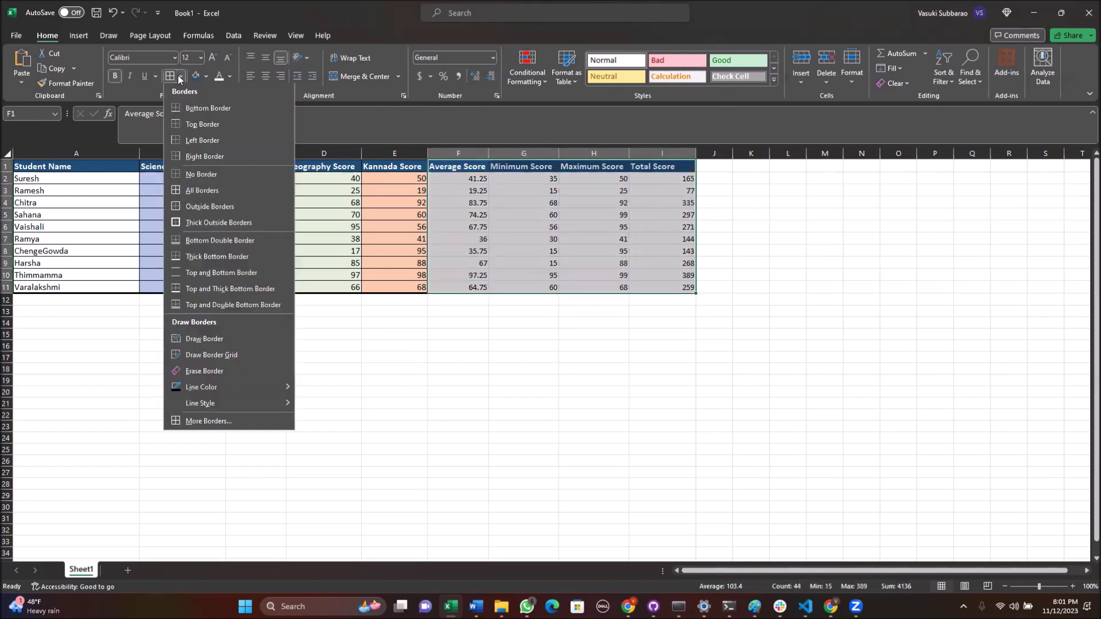
{"action": "left_click", "coordinate": [195, 192]}
{"action": "left_click_drag", "start_coordinate": [459, 167], "coordinate": [652, 286]}
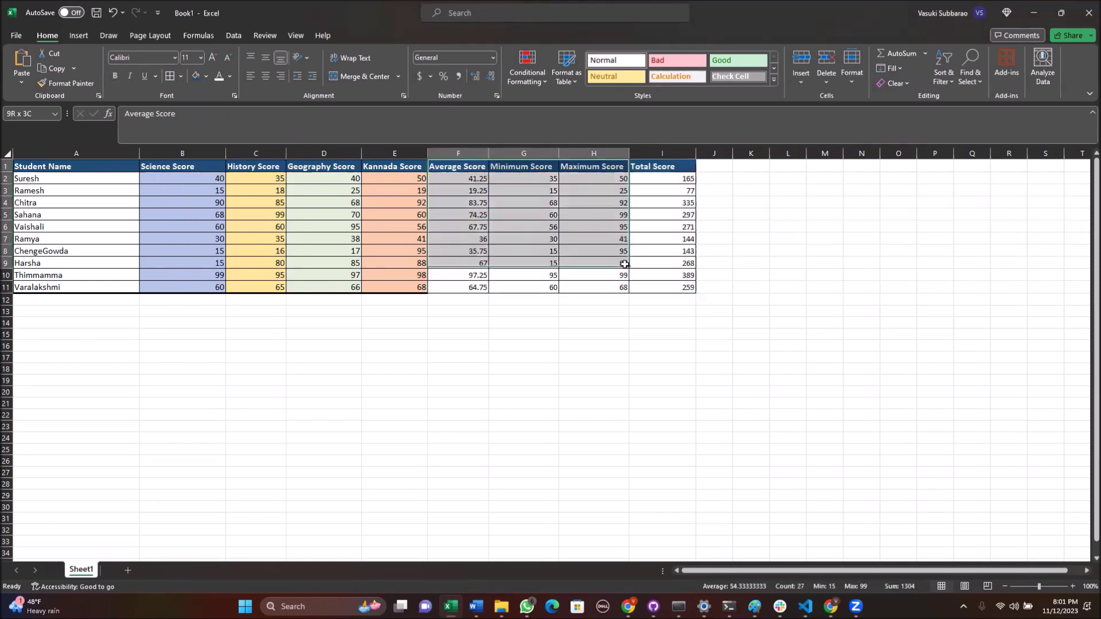
- Give F1:I11 a thick outer border through More Borders, then return to the Word checklist
{"action": "left_click", "coordinate": [182, 76]}
{"action": "left_click", "coordinate": [201, 425]}
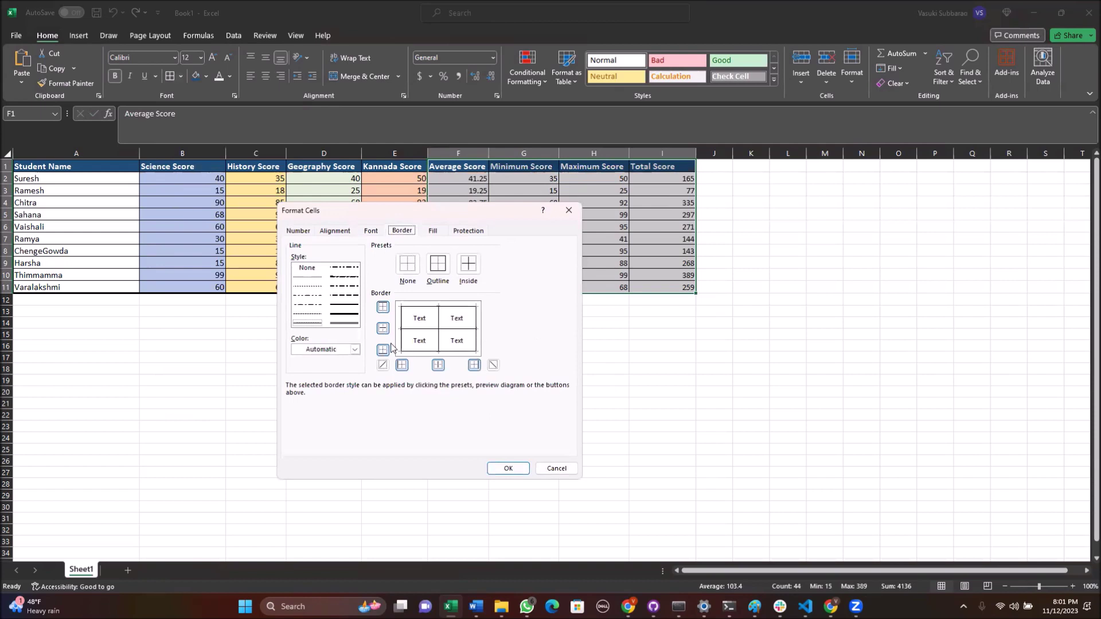
{"action": "left_click", "coordinate": [345, 314]}
{"action": "left_click", "coordinate": [401, 341]}
{"action": "left_click", "coordinate": [475, 344]}
{"action": "left_click", "coordinate": [459, 307]}
{"action": "left_click", "coordinate": [457, 351]}
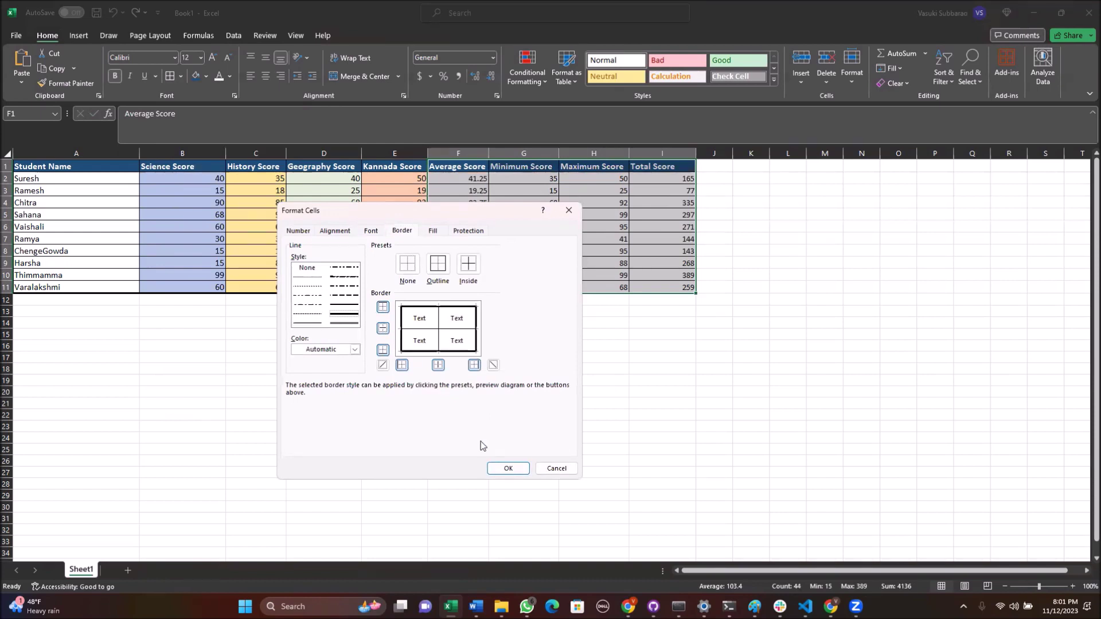
{"action": "left_click", "coordinate": [508, 468]}
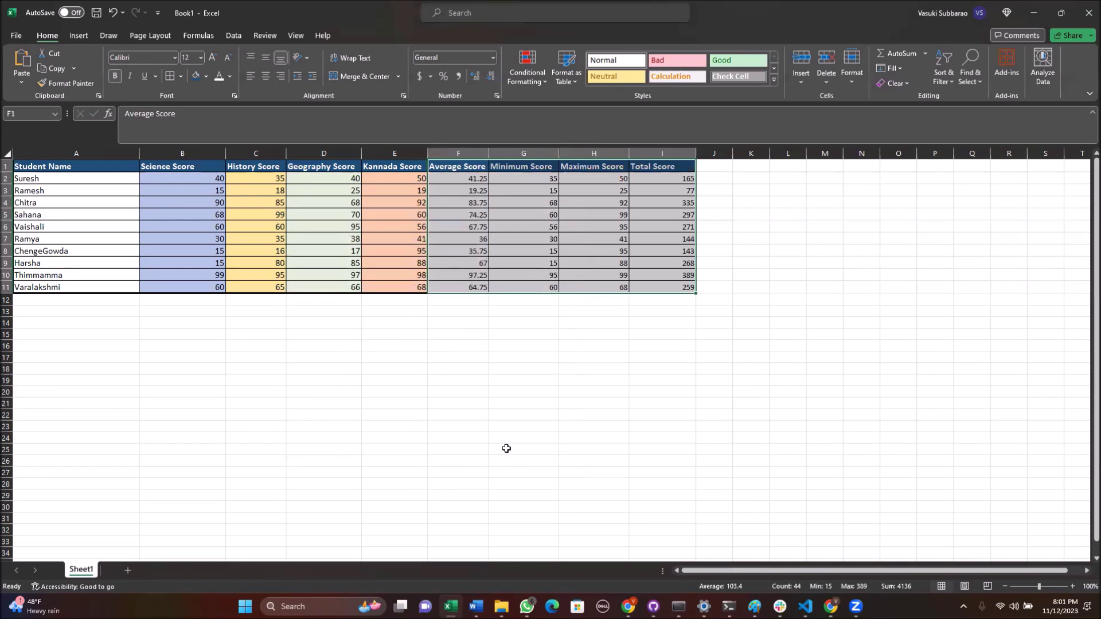
{"action": "left_click", "coordinate": [513, 383]}
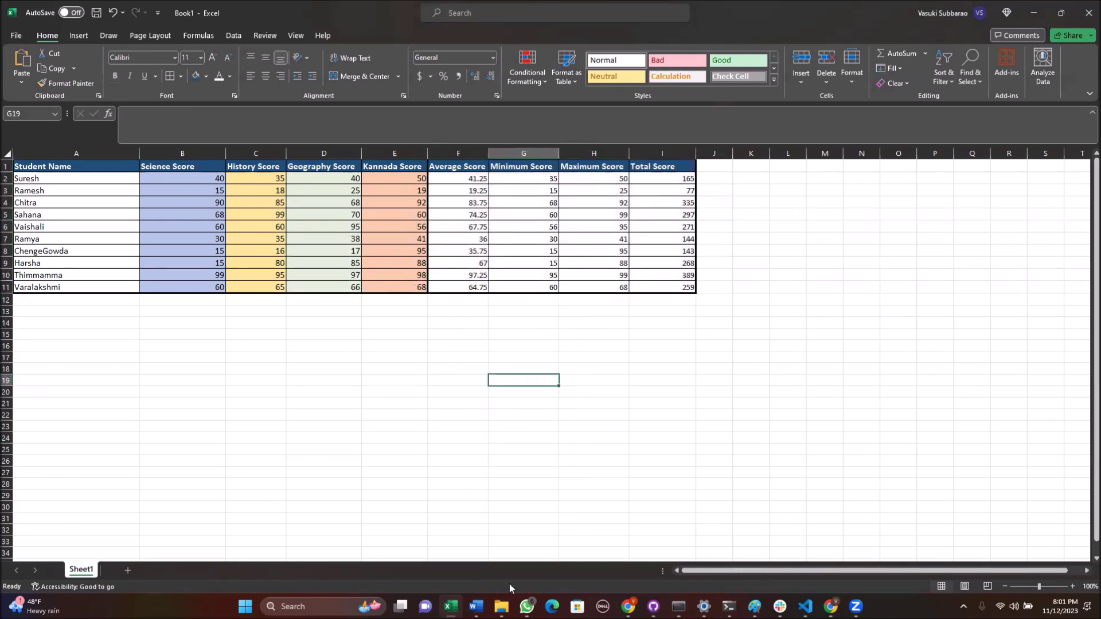
{"action": "left_click", "coordinate": [476, 606]}
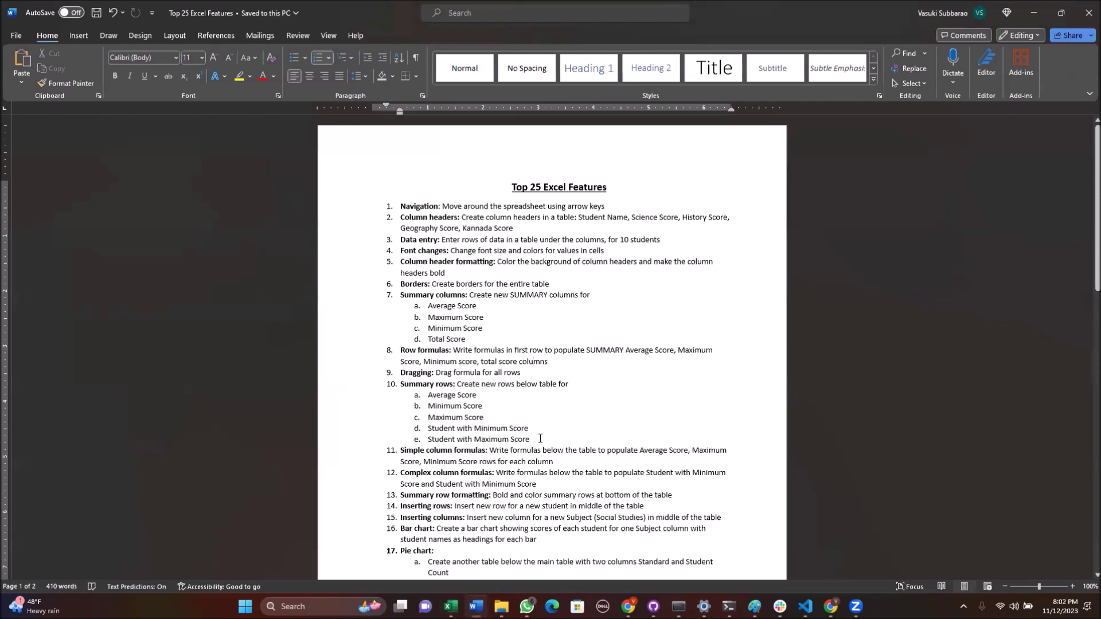
{"action": "key", "text": "alt+Tab"}
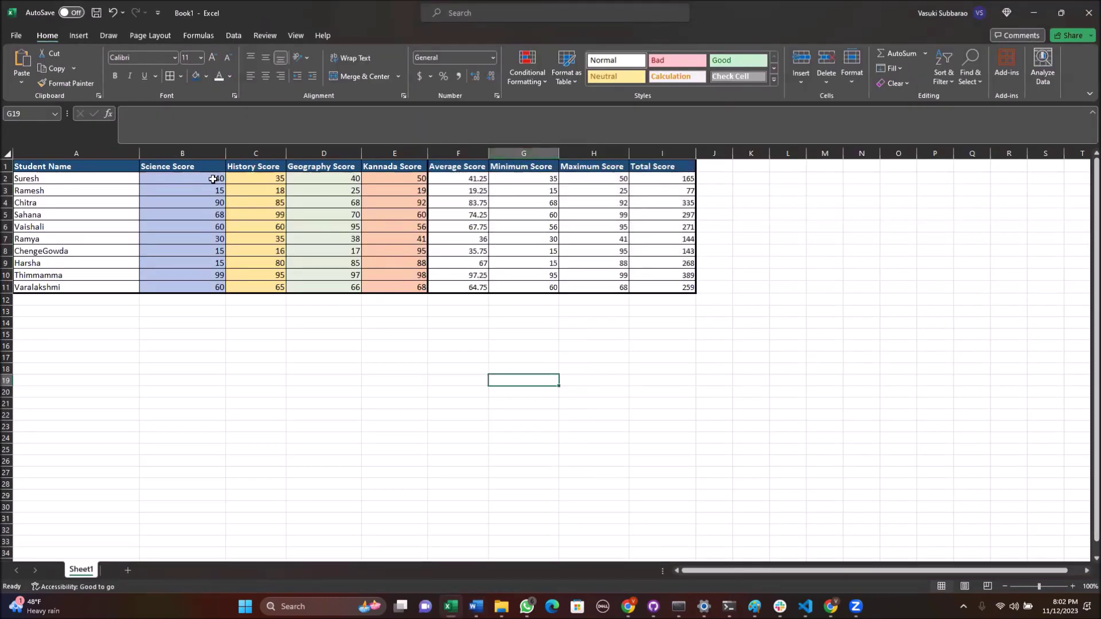
{"action": "left_click_drag", "start_coordinate": [203, 178], "coordinate": [395, 178]}
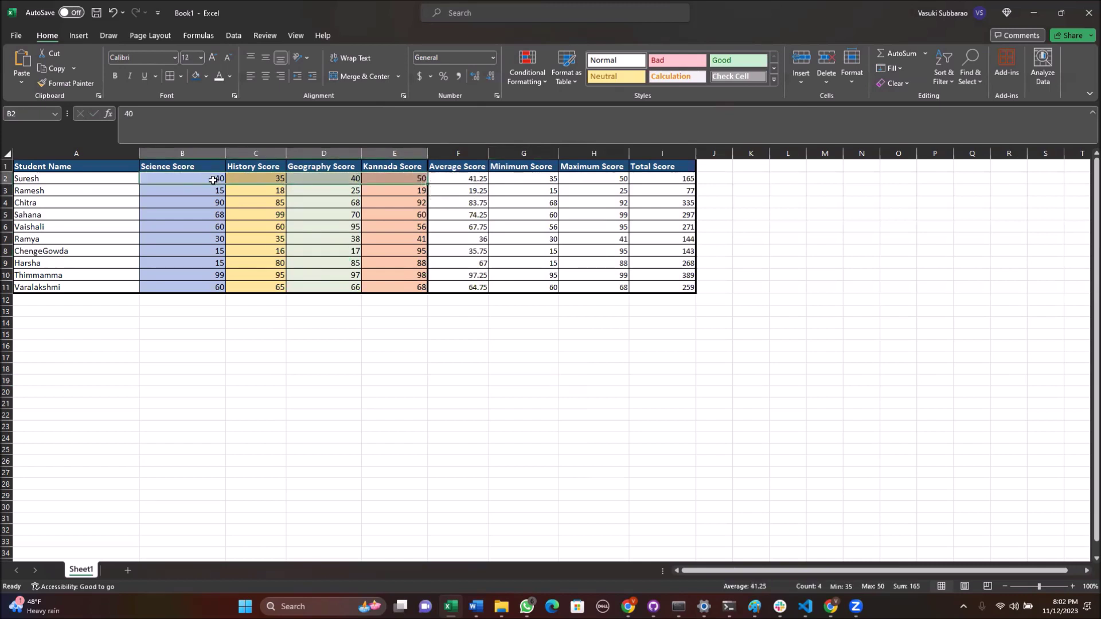
{"action": "left_click", "coordinate": [468, 180]}
{"action": "left_click", "coordinate": [540, 179]}
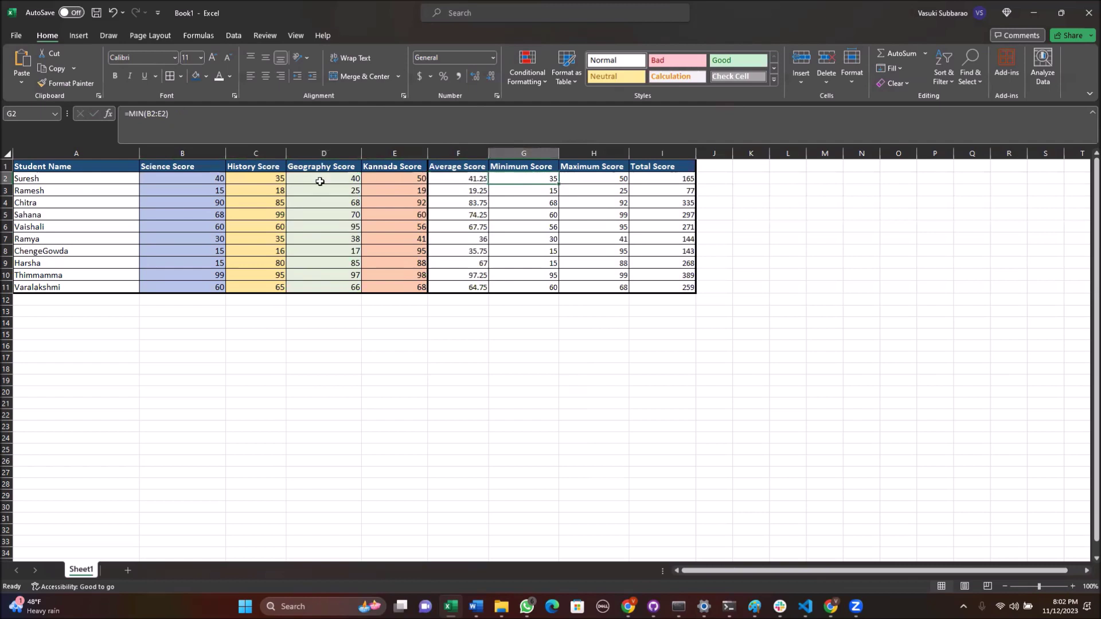
{"action": "left_click", "coordinate": [262, 180]}
{"action": "left_click", "coordinate": [593, 179]}
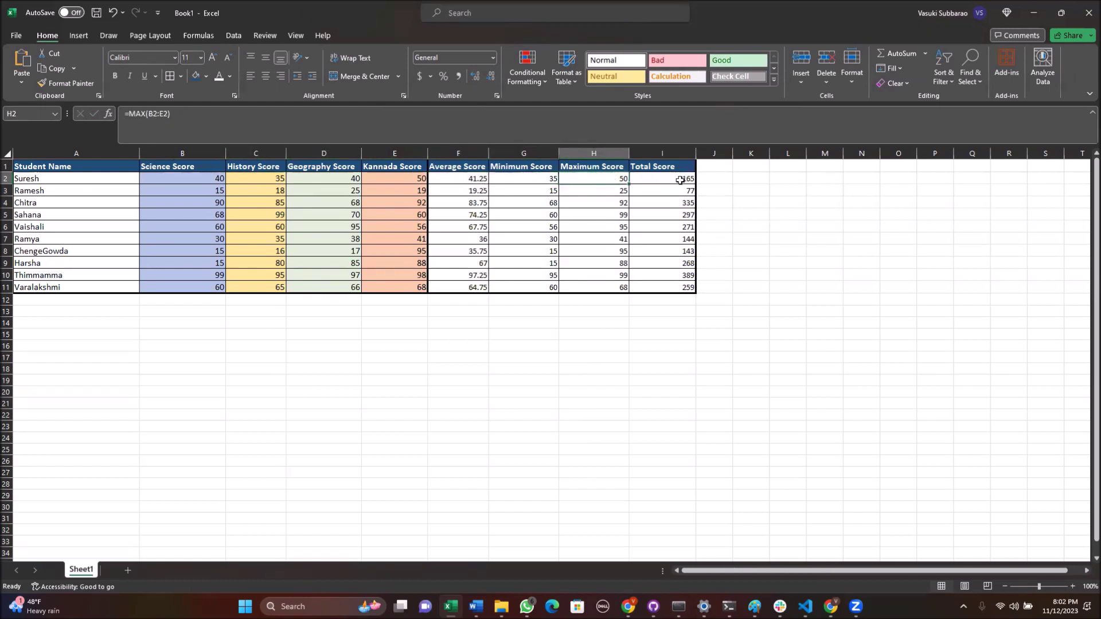
{"action": "left_click", "coordinate": [681, 180]}
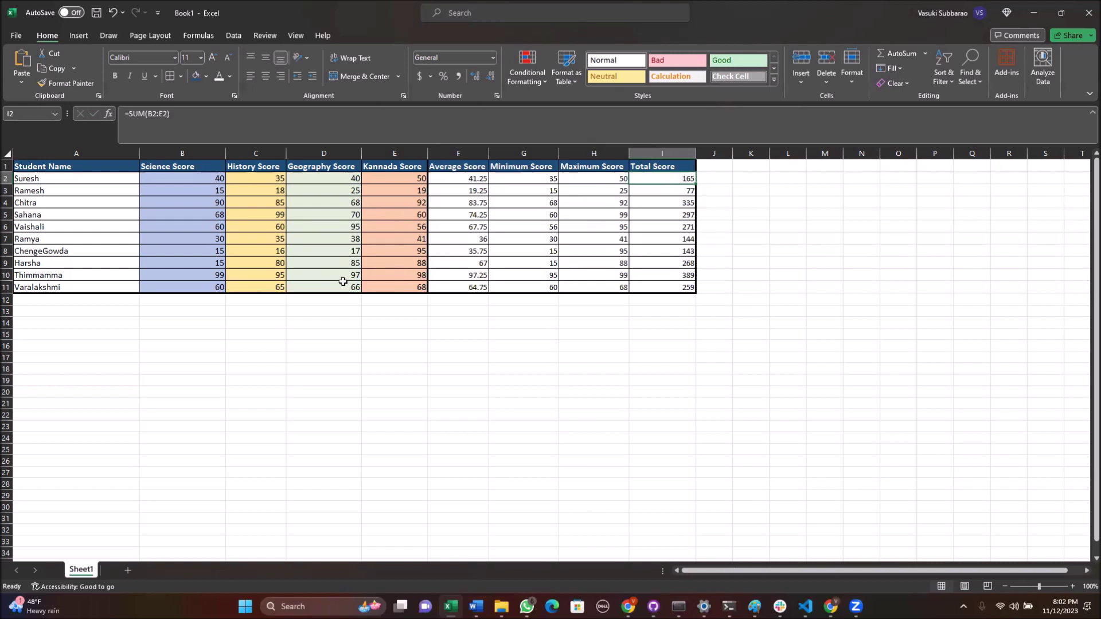
{"action": "left_click", "coordinate": [62, 299]}
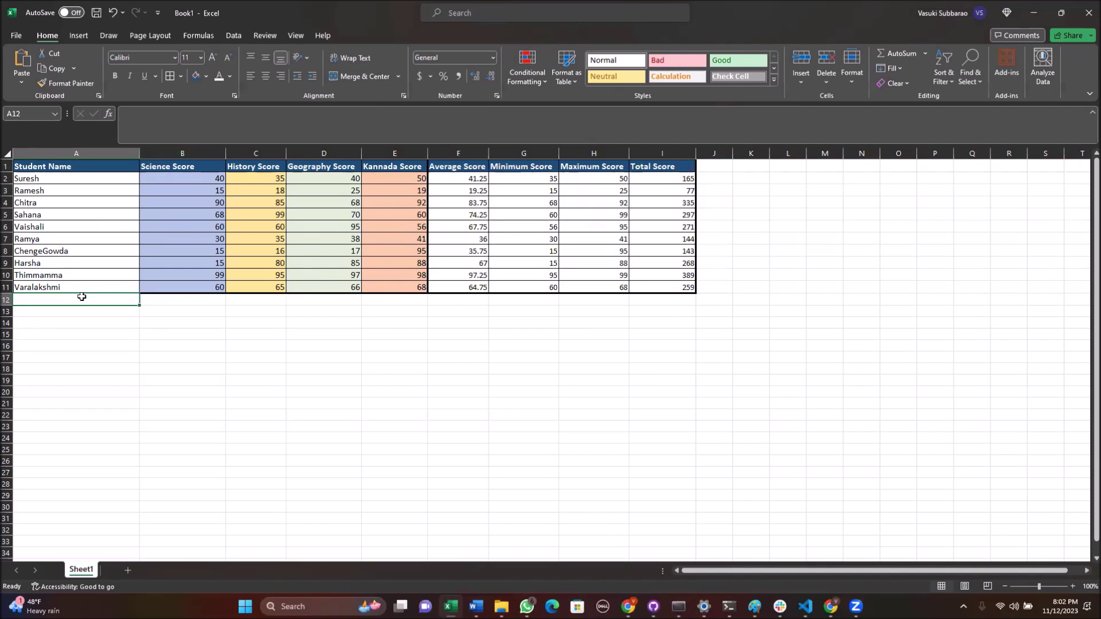
- Enter Average Score, Minimum Score, Maximum Score, Student with Minimum Score and Student with Maximum Score in A12:A16
{"action": "type", "text": "Average Scopre"}
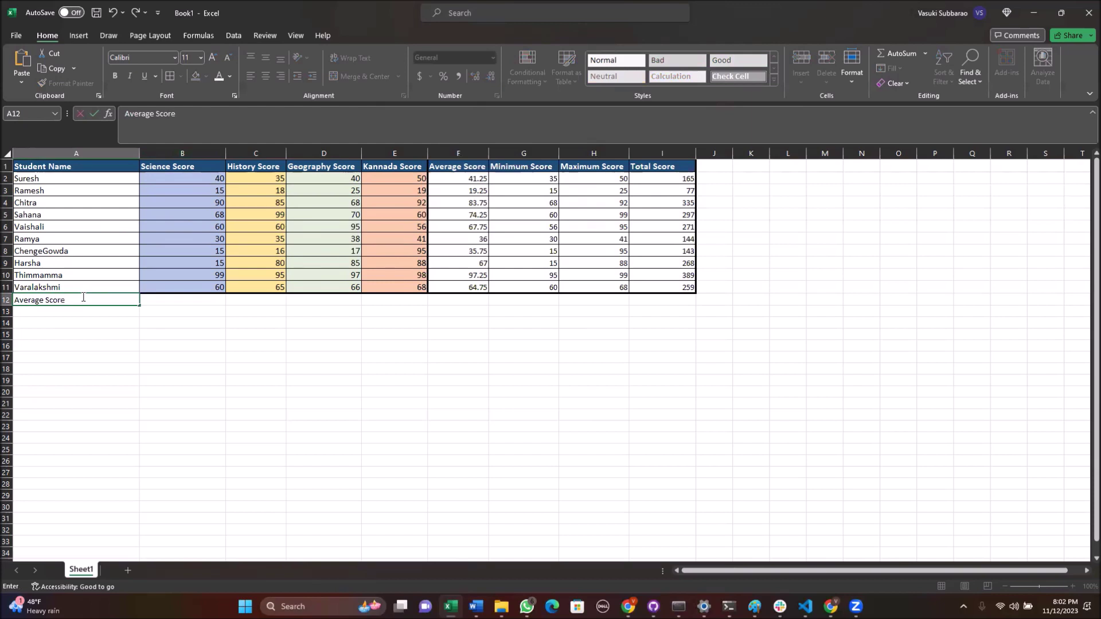
{"action": "key", "text": "Return"}
{"action": "type", "text": "Min"}
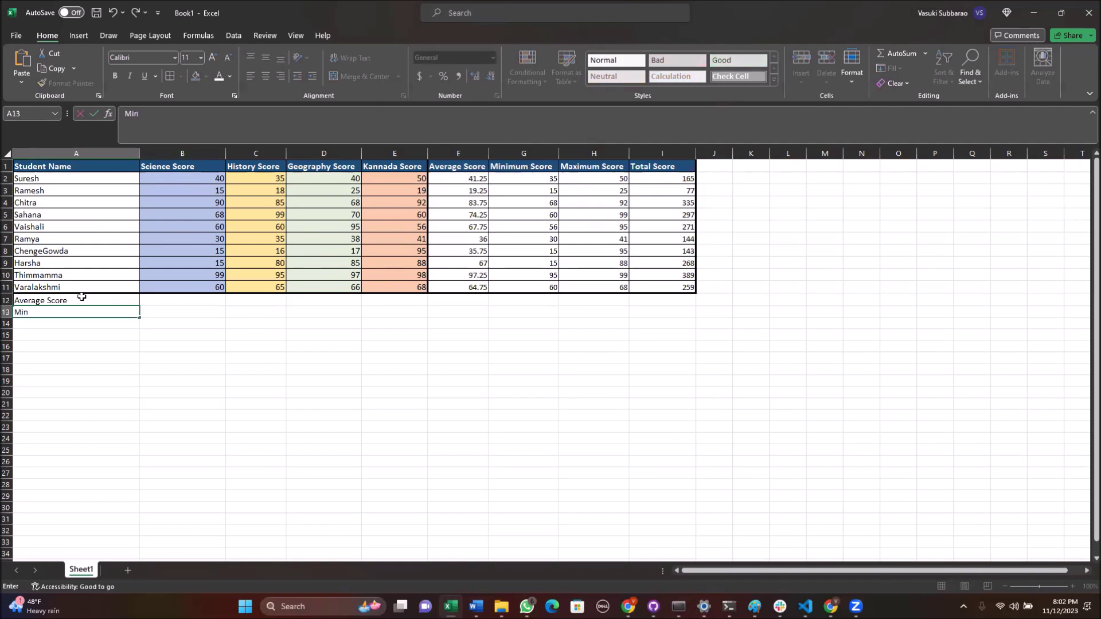
{"action": "type", "text": "imum"}
{"action": "key", "text": "Return"}
{"action": "type", "text": "Maximum"}
{"action": "key", "text": "Return"}
{"action": "type", "text": "Student w"}
{"action": "key", "text": "BackSpace"}
{"action": "type", "text": "mum Score"}
{"action": "key", "text": "Return"}
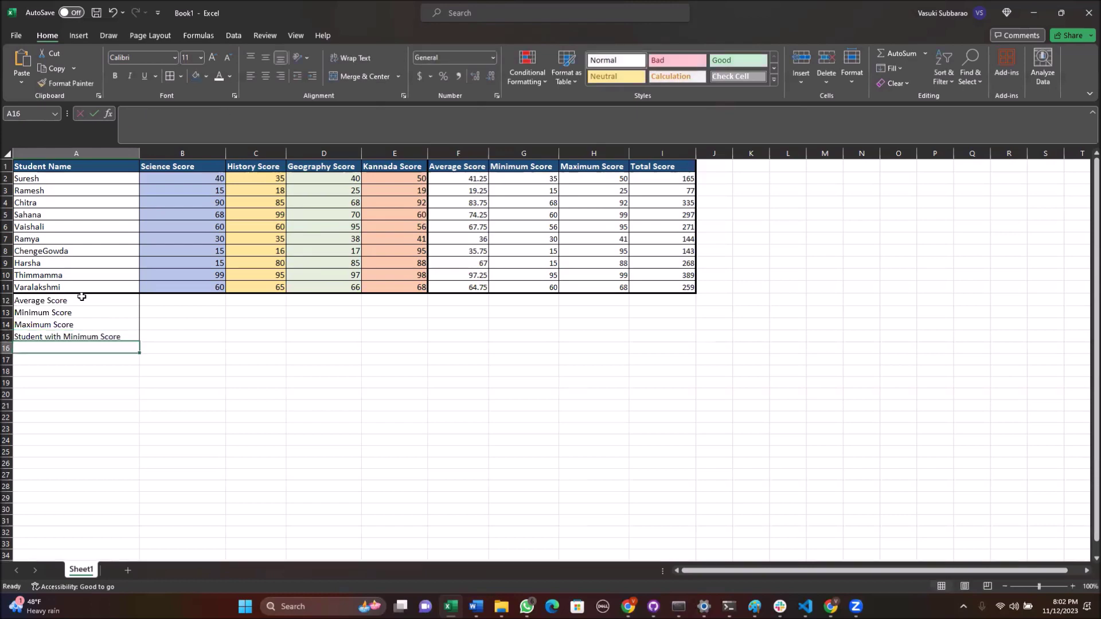
{"action": "type", "text": "Student with M"}
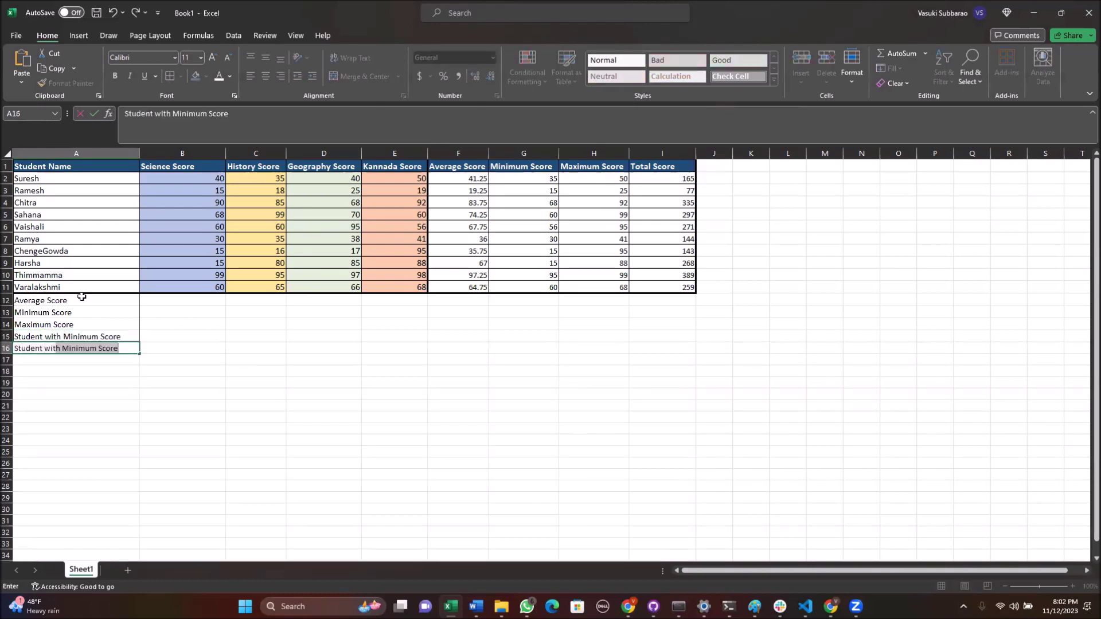
{"action": "type", "text": "aximum"}
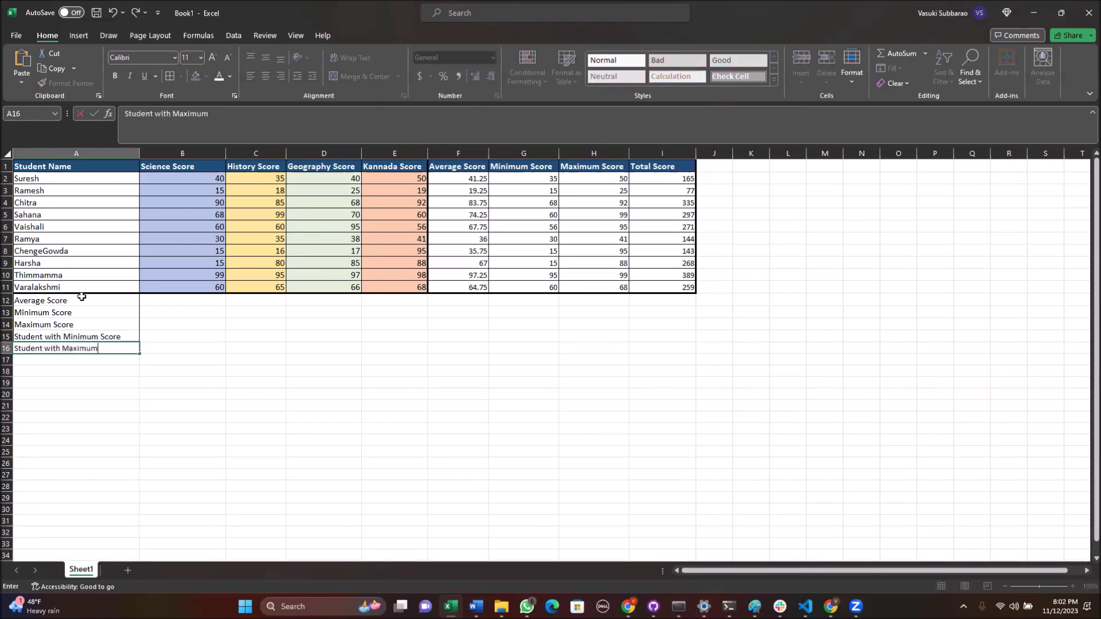
{"action": "type", "text": " Score"}
- Select the student names A2:A11 and Science scores B2:B11, then pick cell B12
{"action": "left_click_drag", "start_coordinate": [86, 177], "coordinate": [85, 286]}
{"action": "left_click_drag", "start_coordinate": [200, 178], "coordinate": [199, 287]}
{"action": "left_click", "coordinate": [179, 300]}
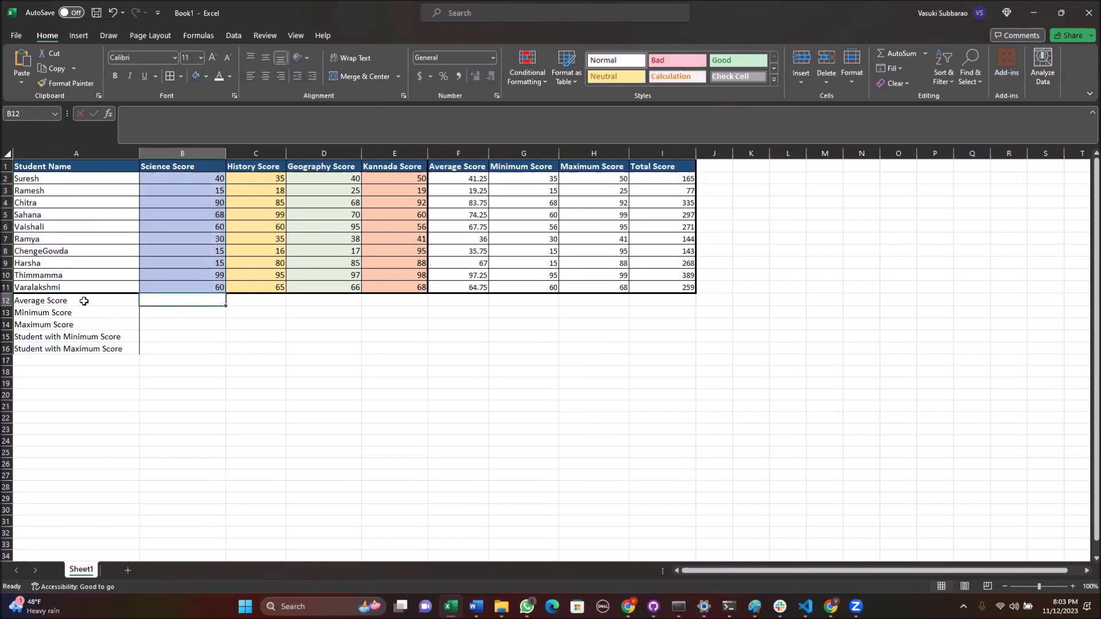
- Review the Science summary cells and the Science scores in B2:B11
{"action": "left_click", "coordinate": [172, 312]}
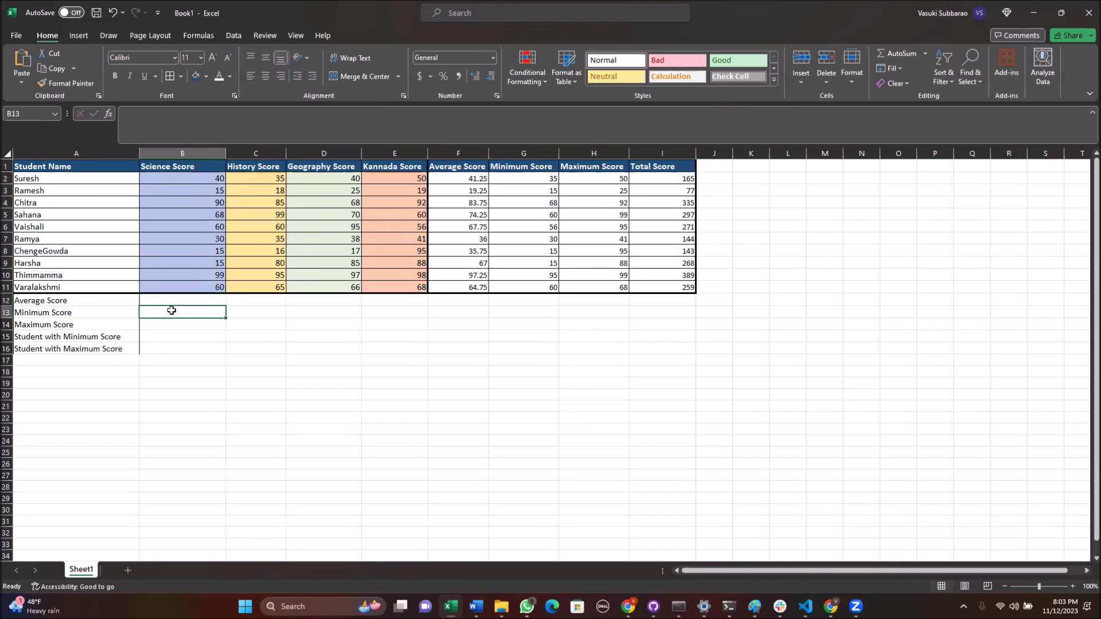
{"action": "left_click", "coordinate": [152, 321]}
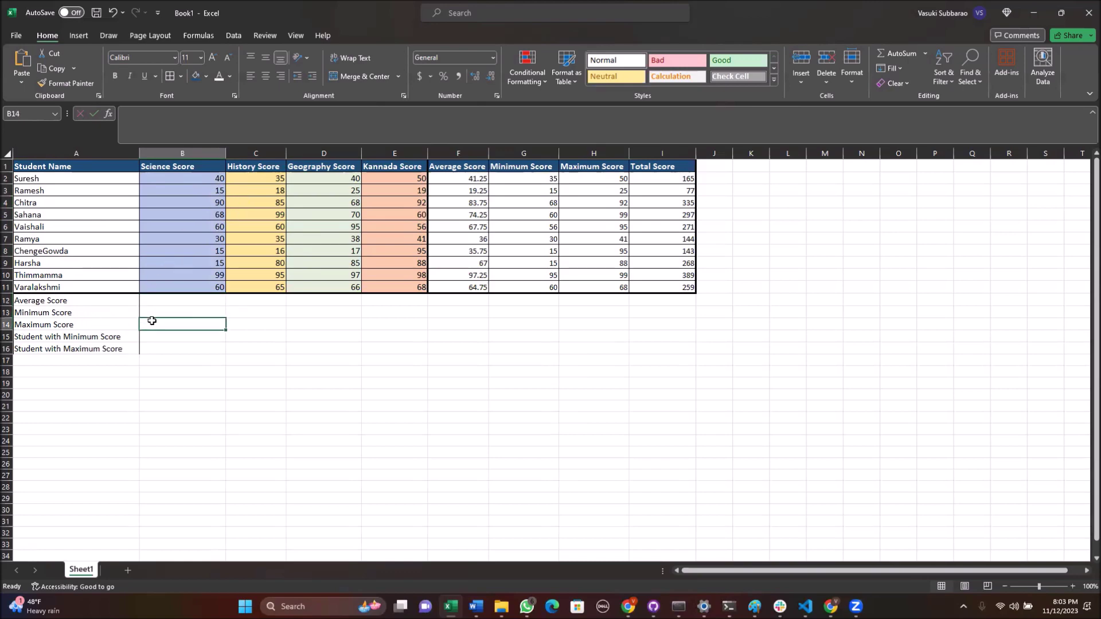
{"action": "left_click", "coordinate": [75, 339]}
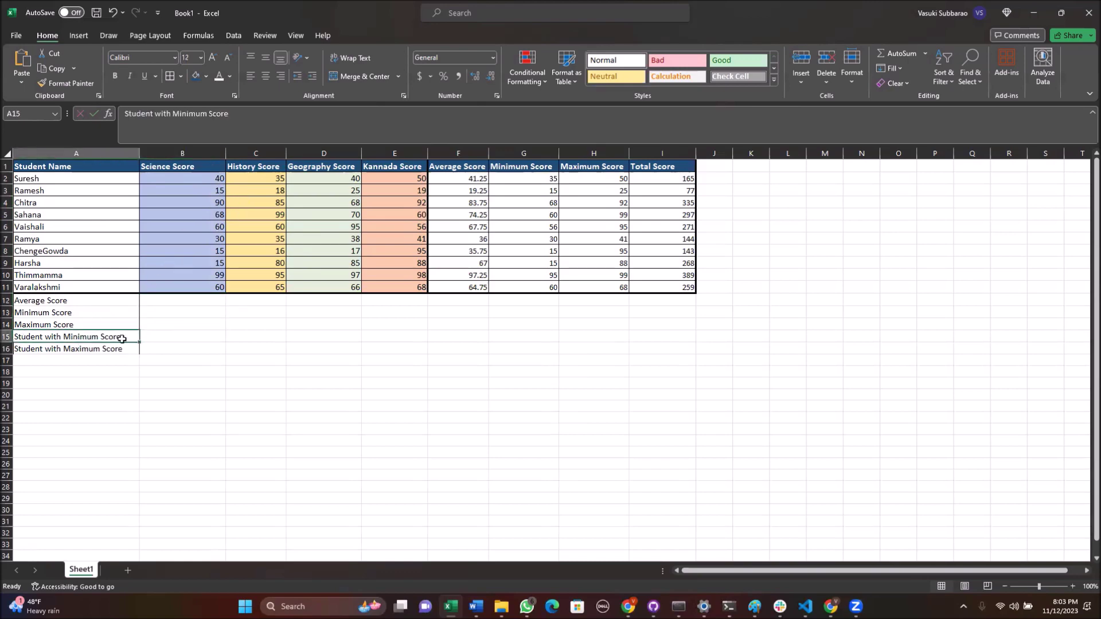
{"action": "left_click", "coordinate": [178, 337]}
{"action": "left_click_drag", "start_coordinate": [215, 179], "coordinate": [211, 287]}
{"action": "left_click", "coordinate": [215, 190]}
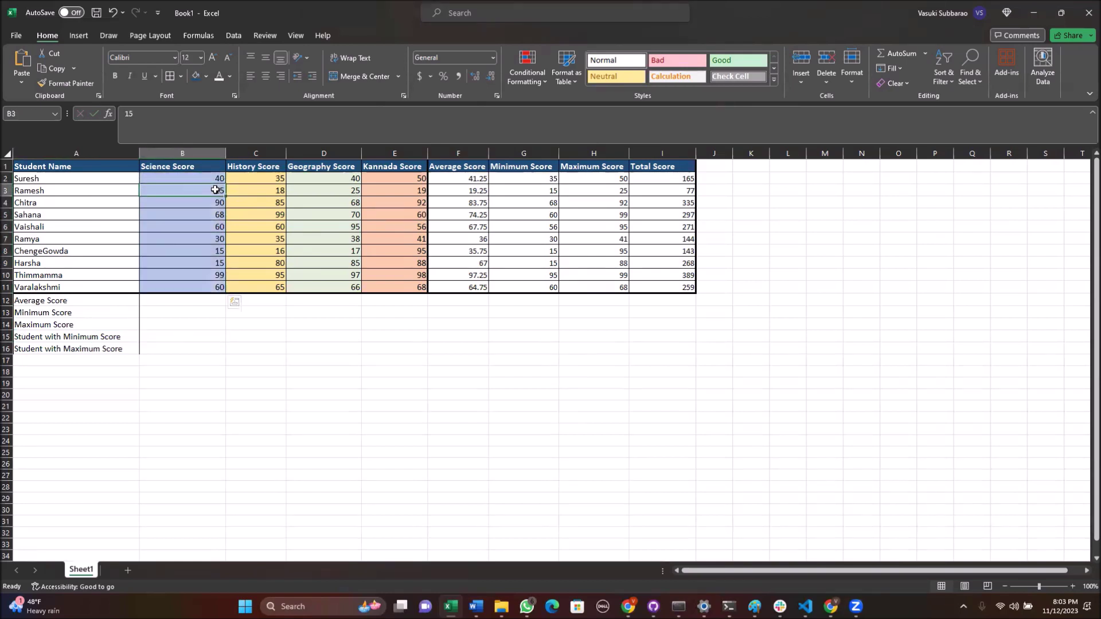
- Change the Science scores to 16 in B8 and 17 in B9
{"action": "left_click", "coordinate": [201, 250]}
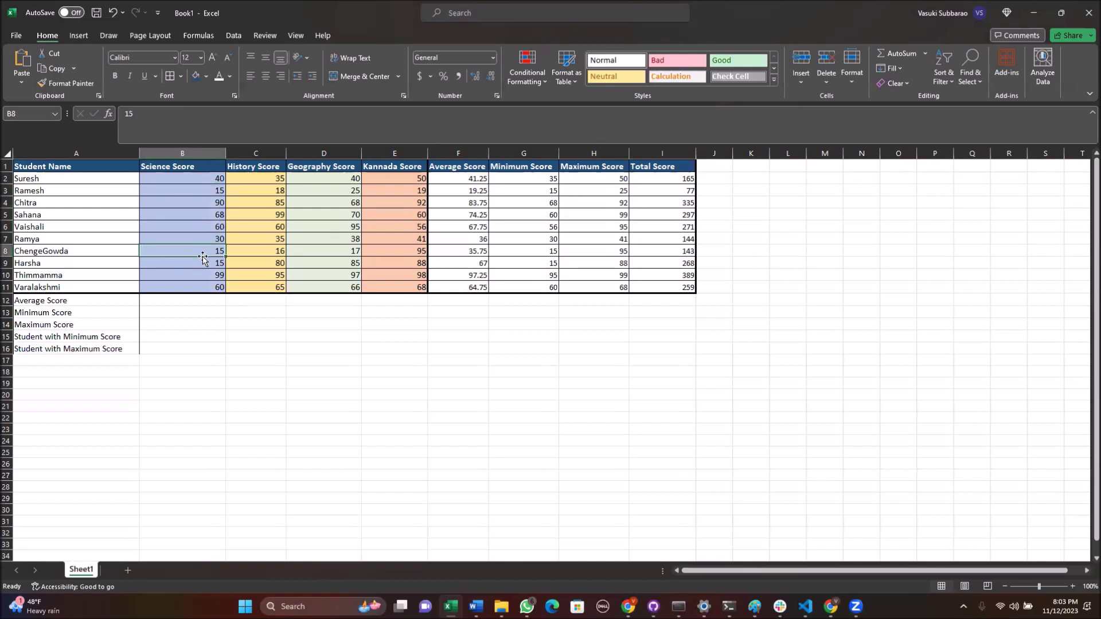
{"action": "type", "text": "1"}
{"action": "key", "text": "Return"}
{"action": "type", "text": "1"}
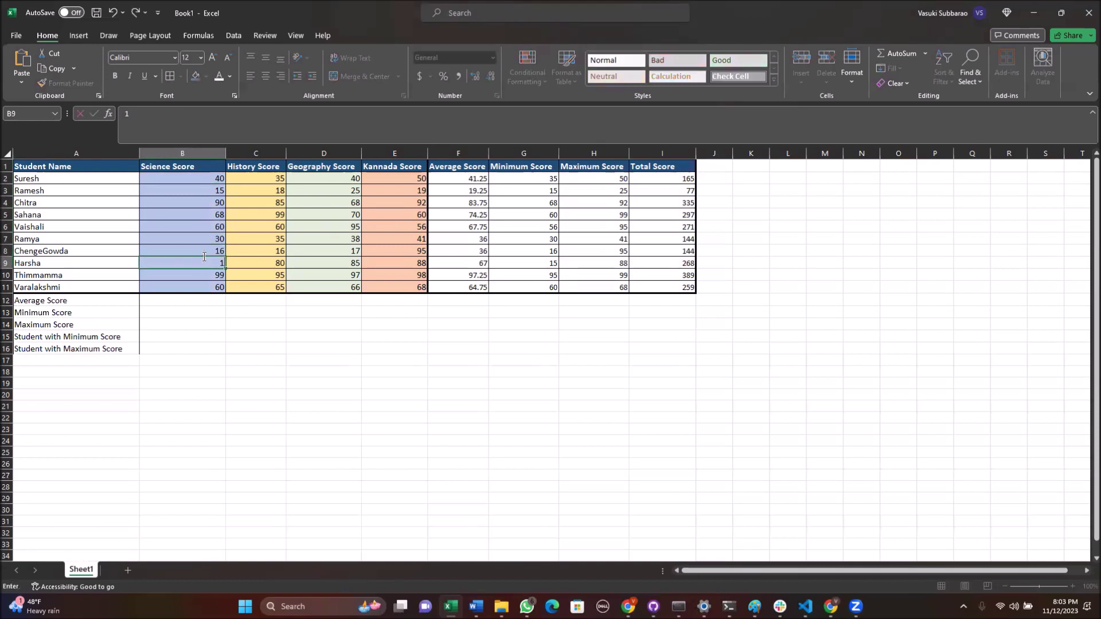
{"action": "type", "text": "7"}
{"action": "key", "text": "Return"}
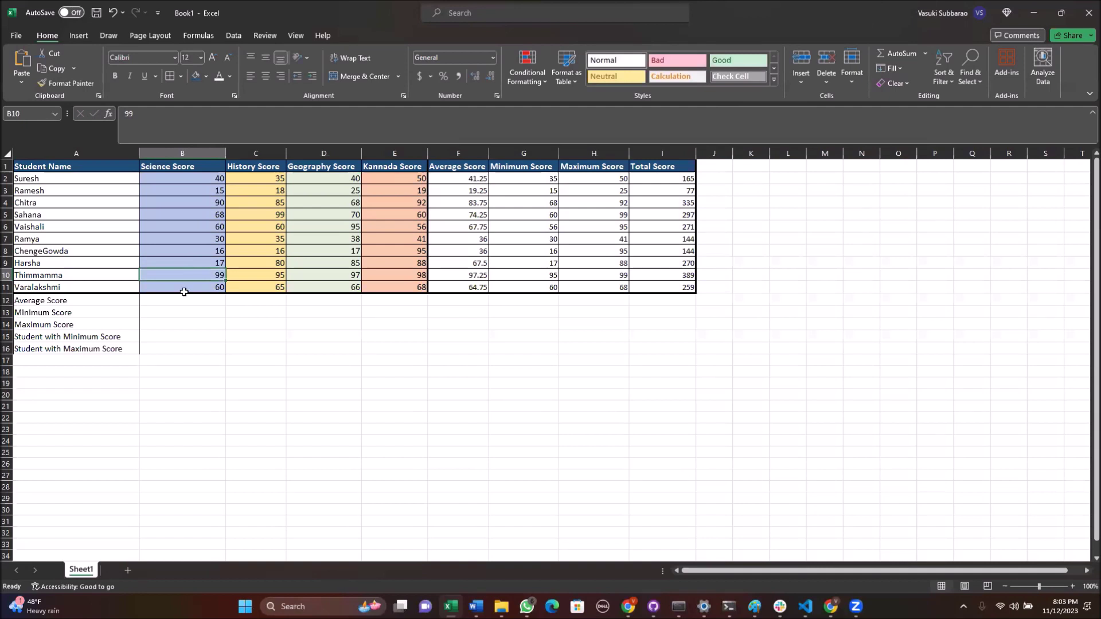
{"action": "left_click", "coordinate": [89, 349]}
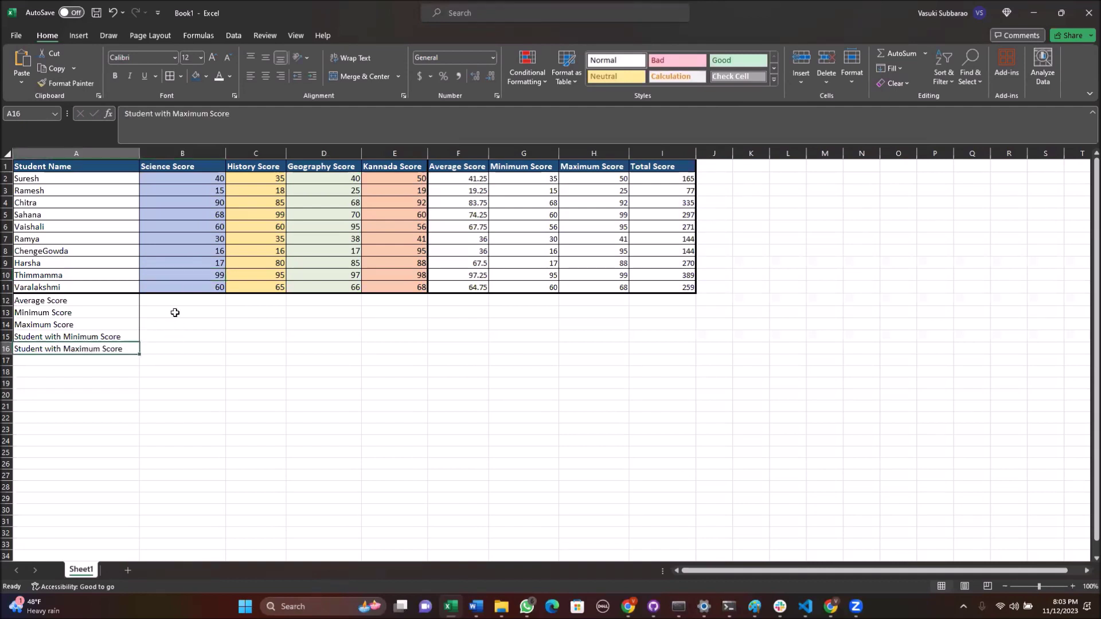
{"action": "left_click", "coordinate": [215, 203]}
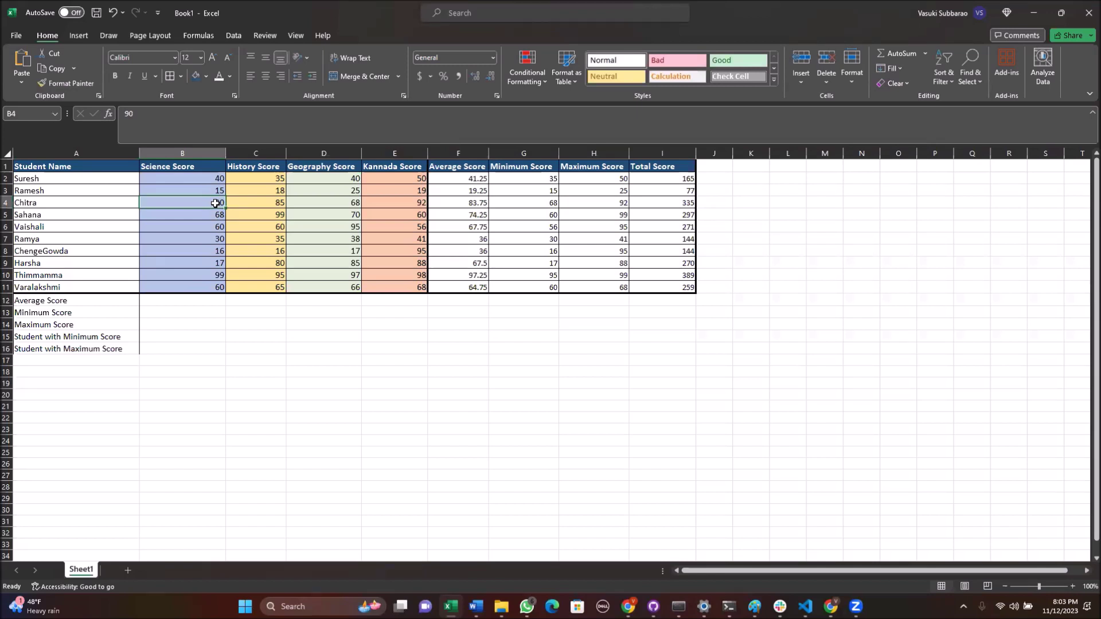
{"action": "left_click", "coordinate": [188, 302]}
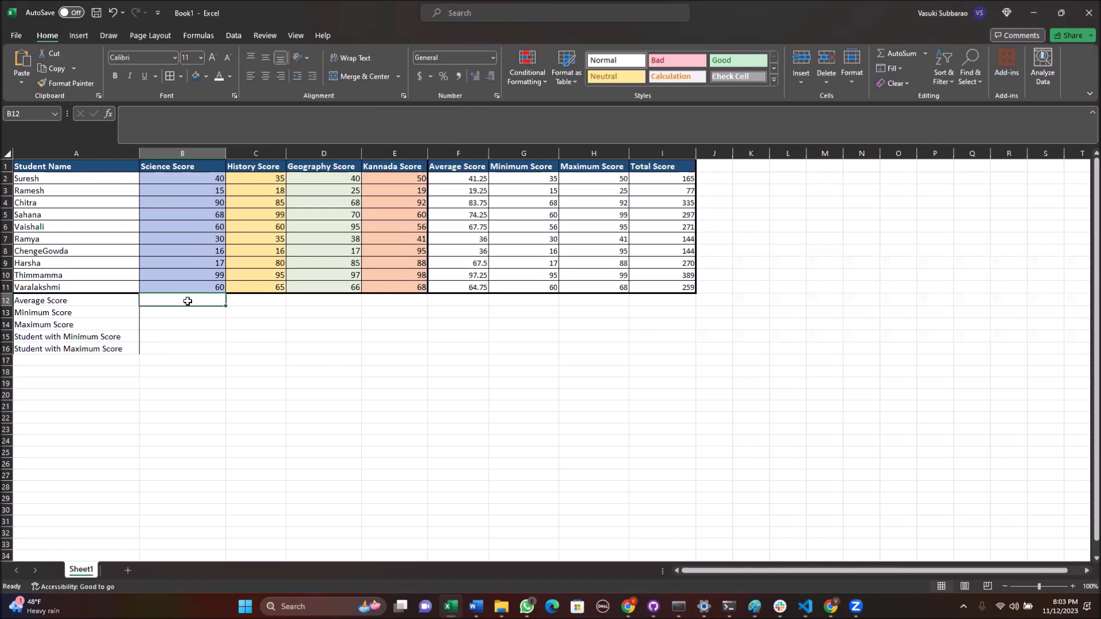
- Cancel the started B12 formula and review the existing F2 average formula for reference
{"action": "type", "text": "="}
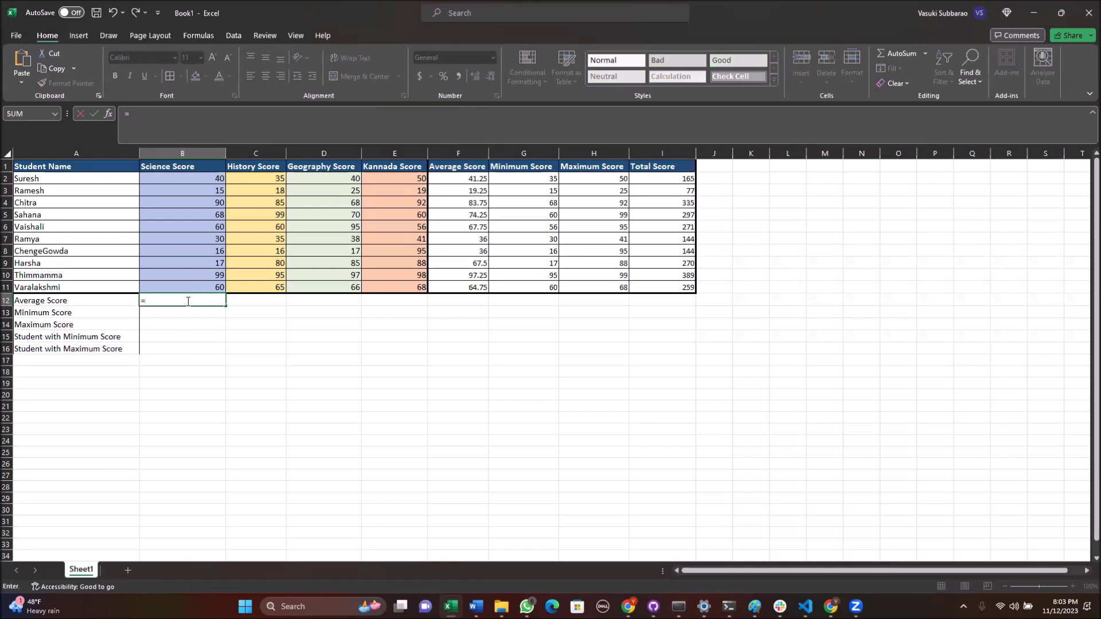
{"action": "key", "text": "Escape"}
{"action": "left_click", "coordinate": [476, 178]}
{"action": "left_click_drag", "start_coordinate": [205, 179], "coordinate": [420, 176]}
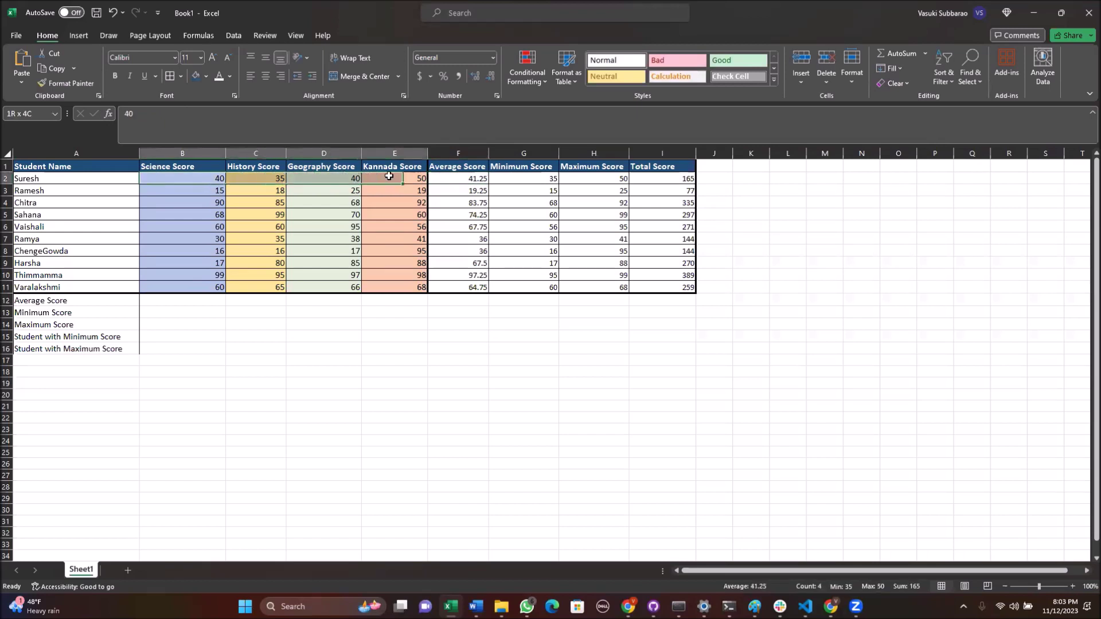
{"action": "left_click", "coordinate": [455, 177]}
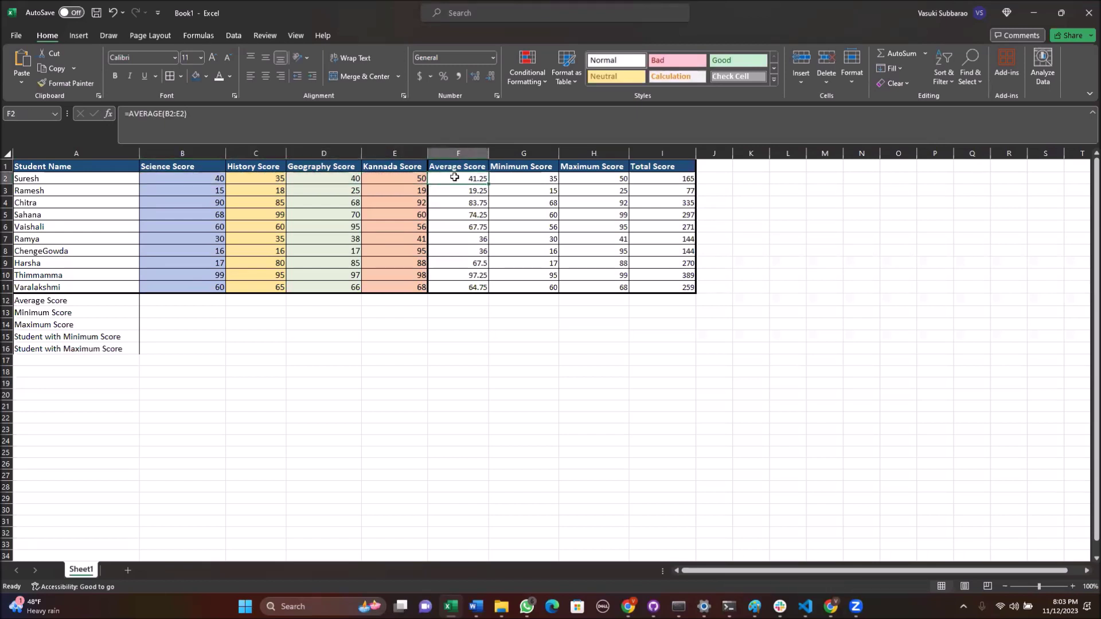
{"action": "left_click", "coordinate": [162, 301]}
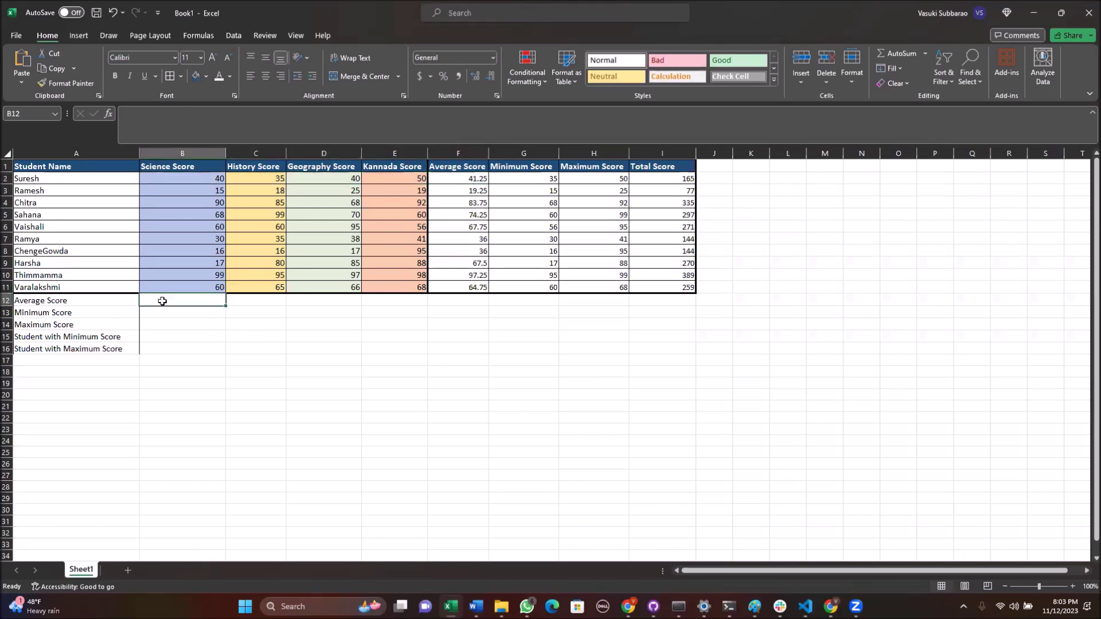
- Enter =AVERAGE(B2:B11) in B12 for a Science average of 49.5
{"action": "type", "text": "=av"}
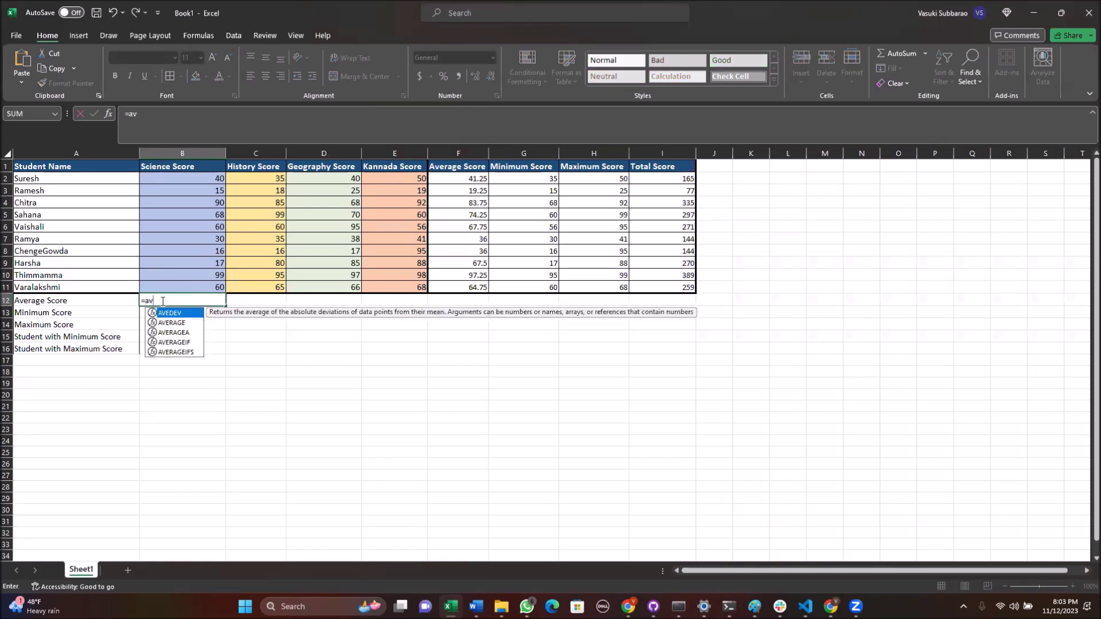
{"action": "type", "text": "erage("}
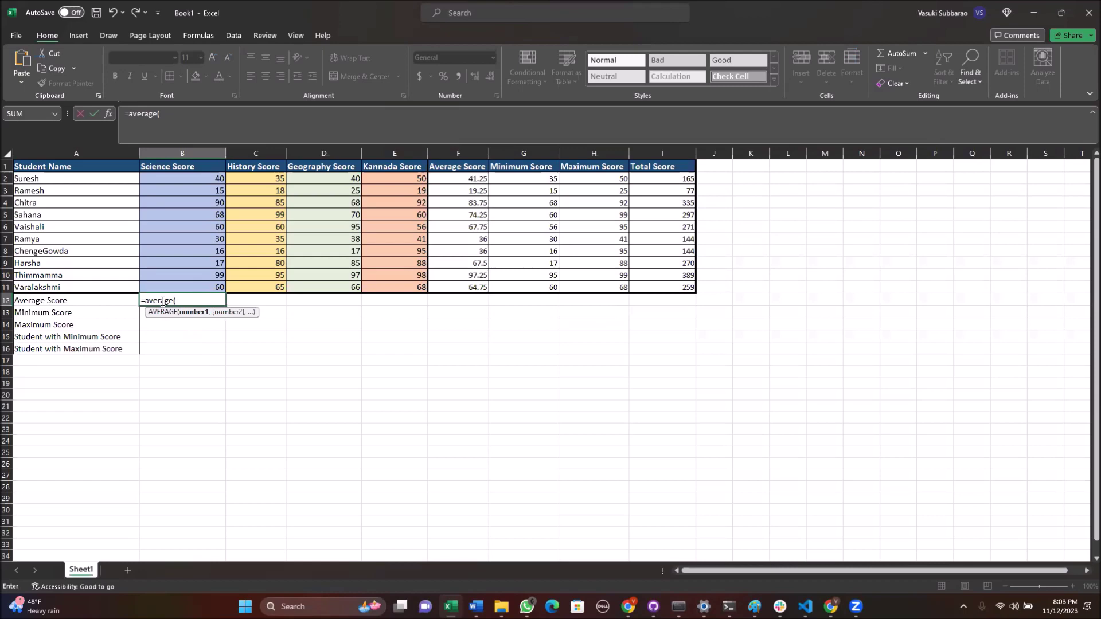
{"action": "left_click_drag", "start_coordinate": [179, 179], "coordinate": [185, 291]}
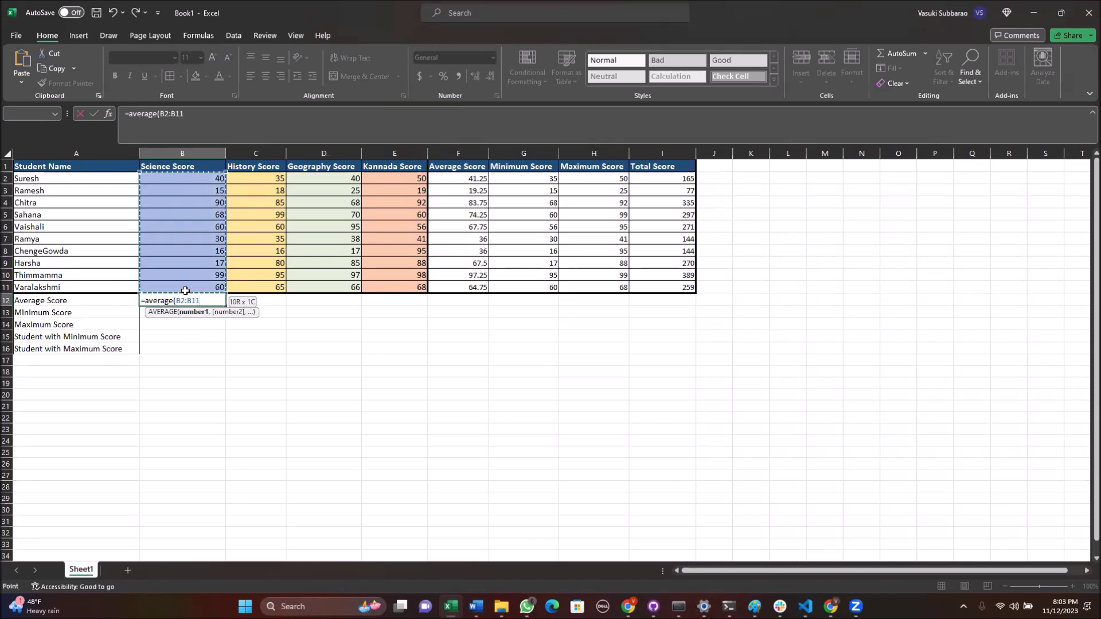
{"action": "left_click_drag", "start_coordinate": [184, 290], "coordinate": [185, 293]}
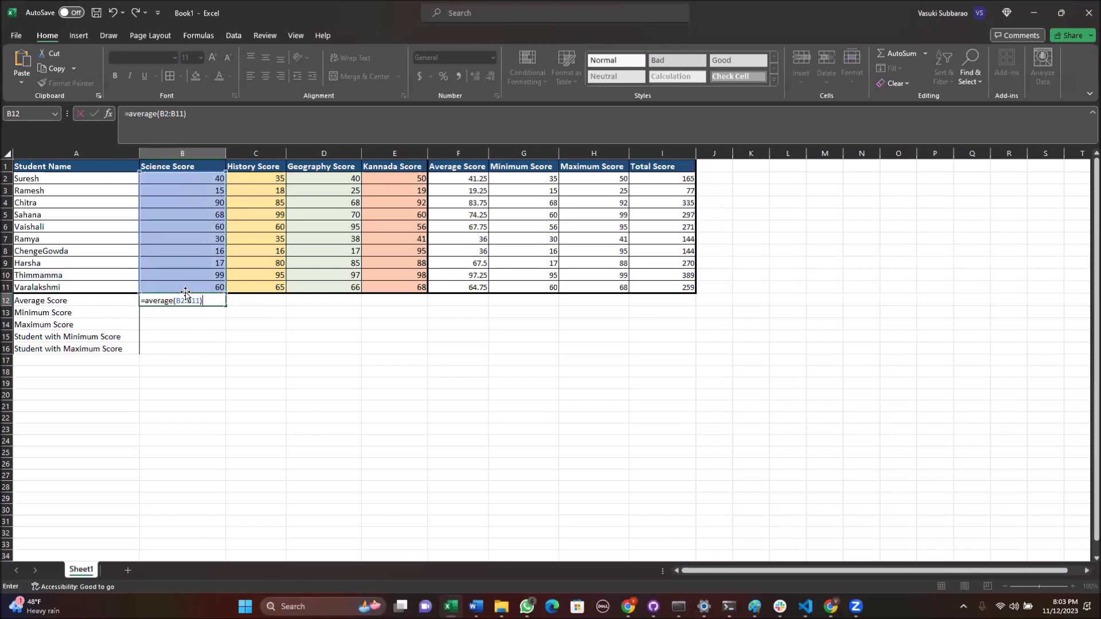
{"action": "key", "text": "Return"}
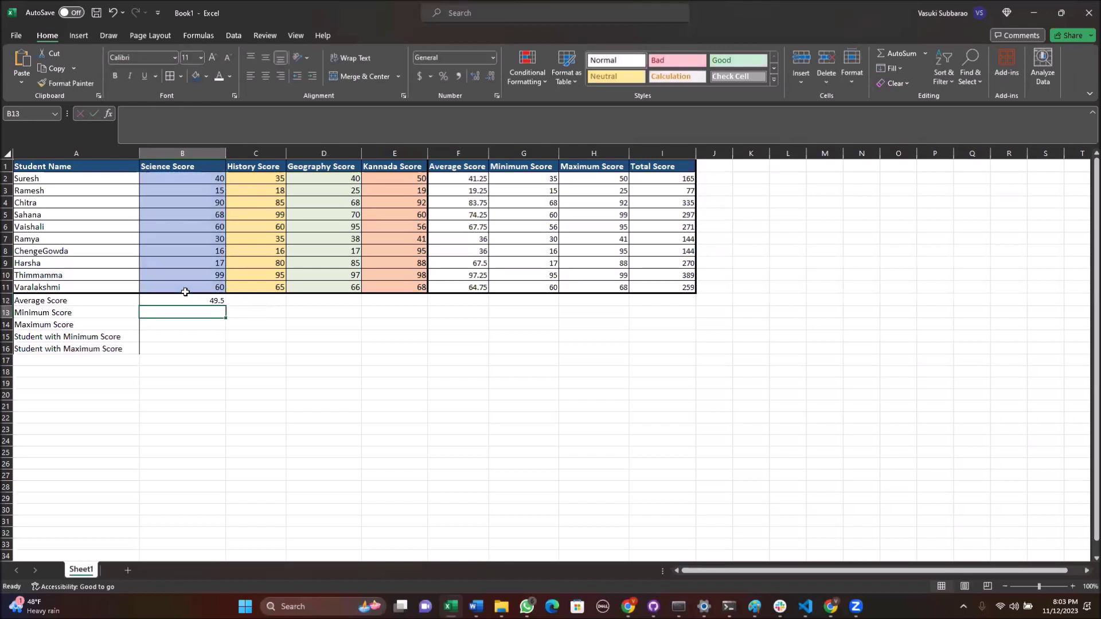
{"action": "left_click_drag", "start_coordinate": [194, 181], "coordinate": [187, 283]}
{"action": "left_click", "coordinate": [191, 301]}
- Enter =MIN(B2:B11) in B13, giving the Science minimum of 15
{"action": "left_click", "coordinate": [191, 313]}
{"action": "type", "text": "=min("}
{"action": "left_click_drag", "start_coordinate": [190, 179], "coordinate": [190, 286]}
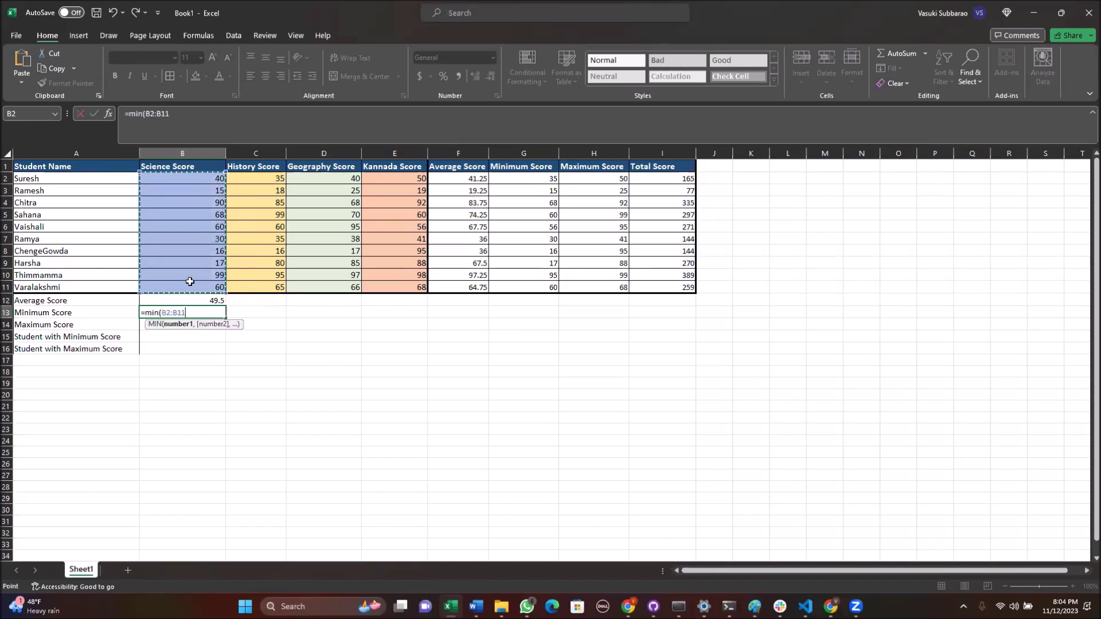
{"action": "key", "text": "Return"}
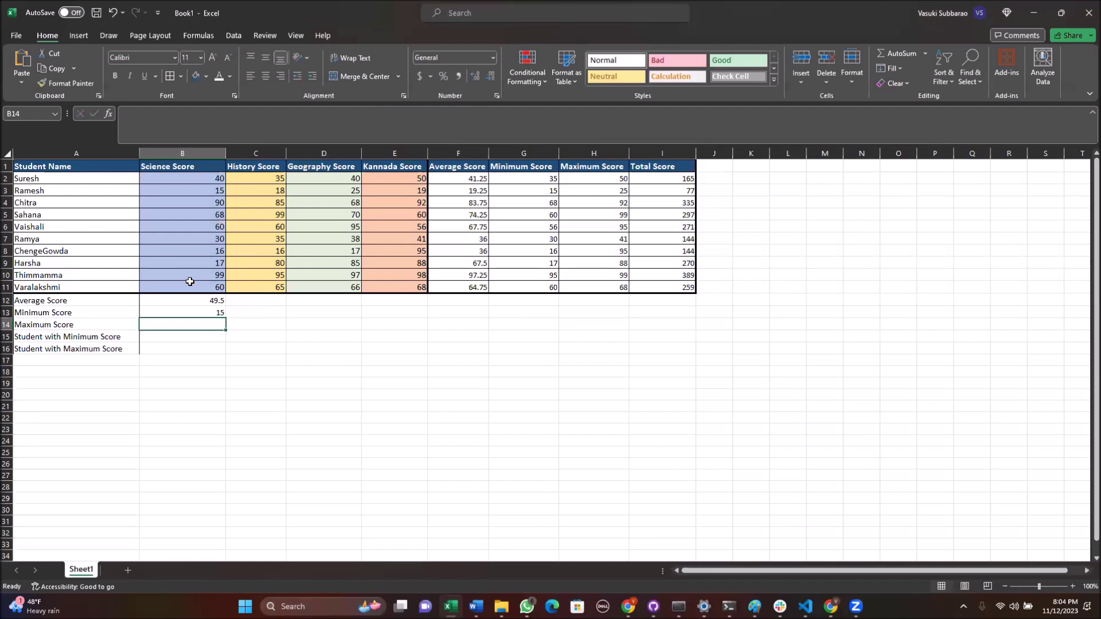
{"action": "left_click", "coordinate": [216, 187]}
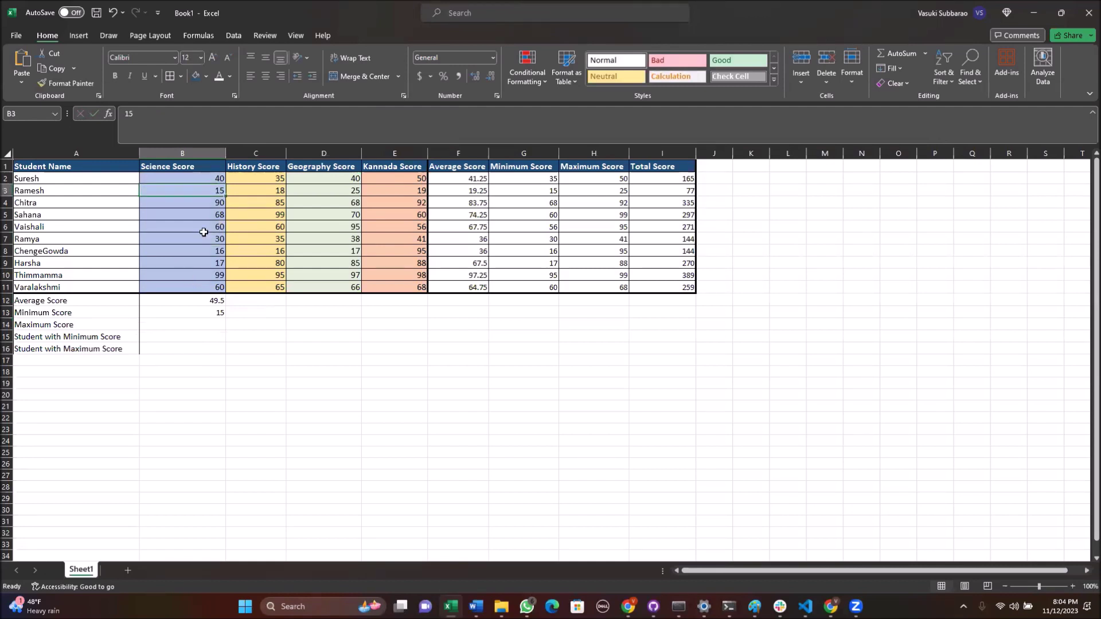
- Enter =MAX(B2:B11) in B14, giving the Science maximum of 99
{"action": "left_click", "coordinate": [187, 325]}
{"action": "type", "text": "="}
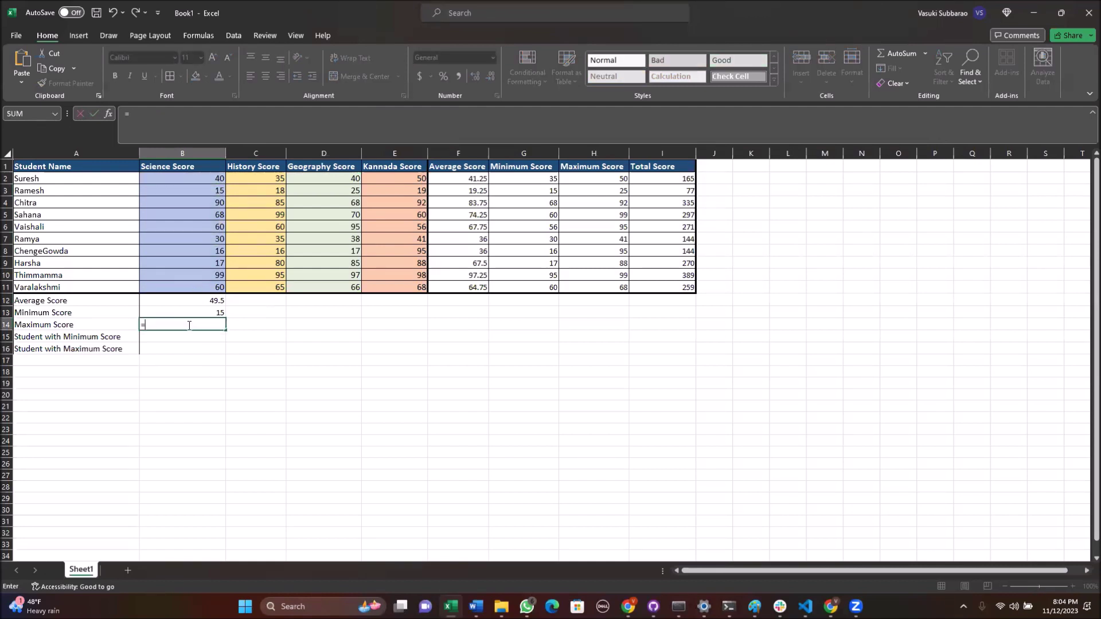
{"action": "type", "text": "max("}
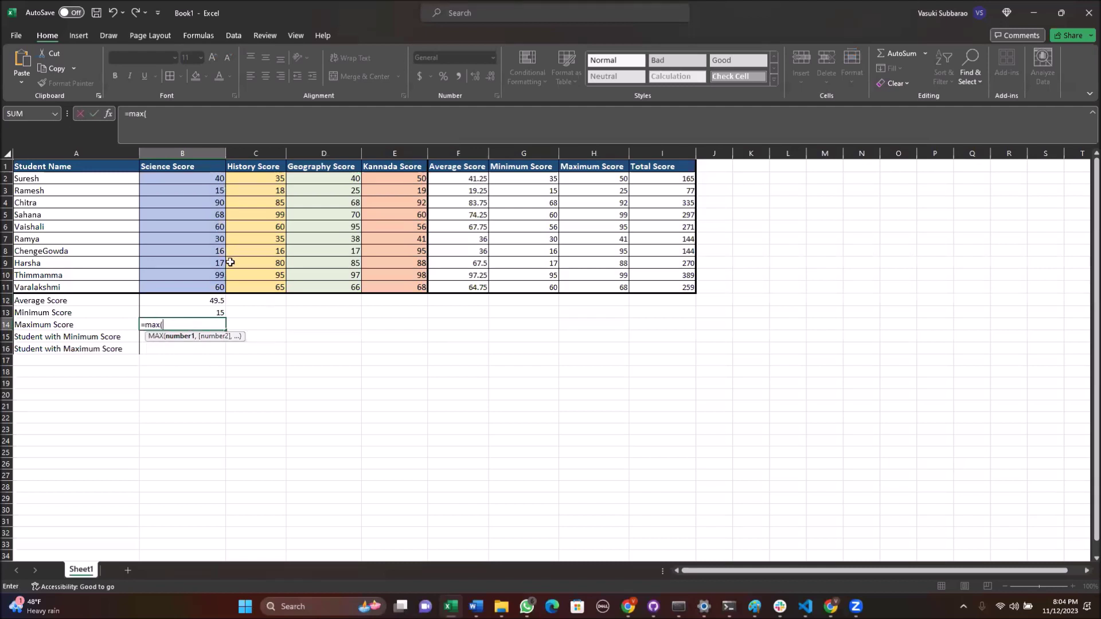
{"action": "left_click_drag", "start_coordinate": [176, 180], "coordinate": [184, 285]}
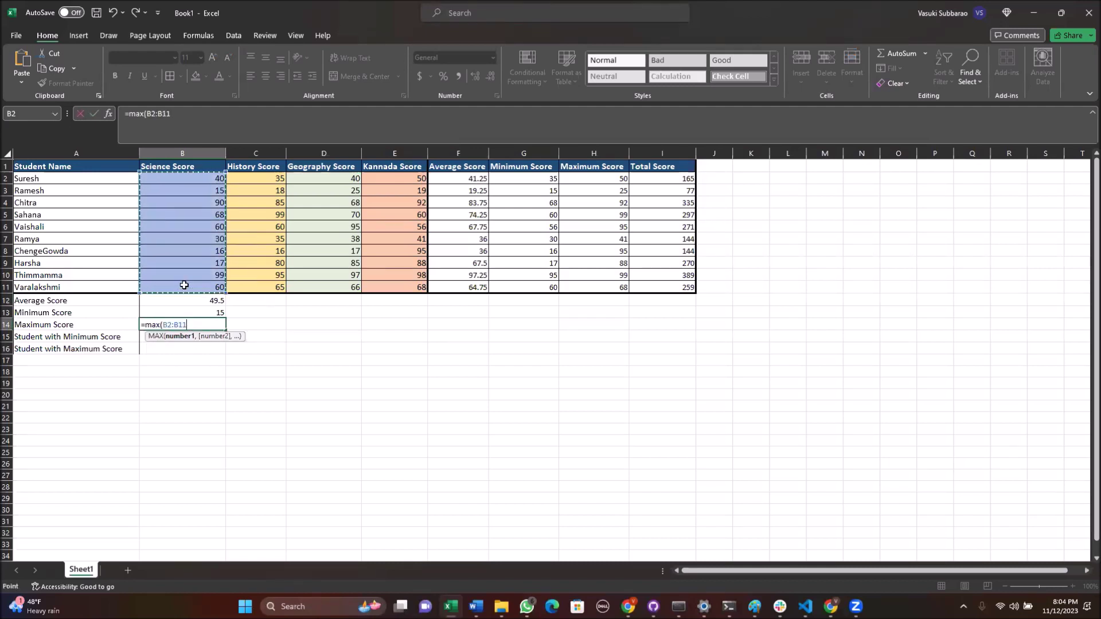
{"action": "key", "text": "Return"}
{"action": "left_click", "coordinate": [196, 276]}
{"action": "left_click", "coordinate": [179, 337]}
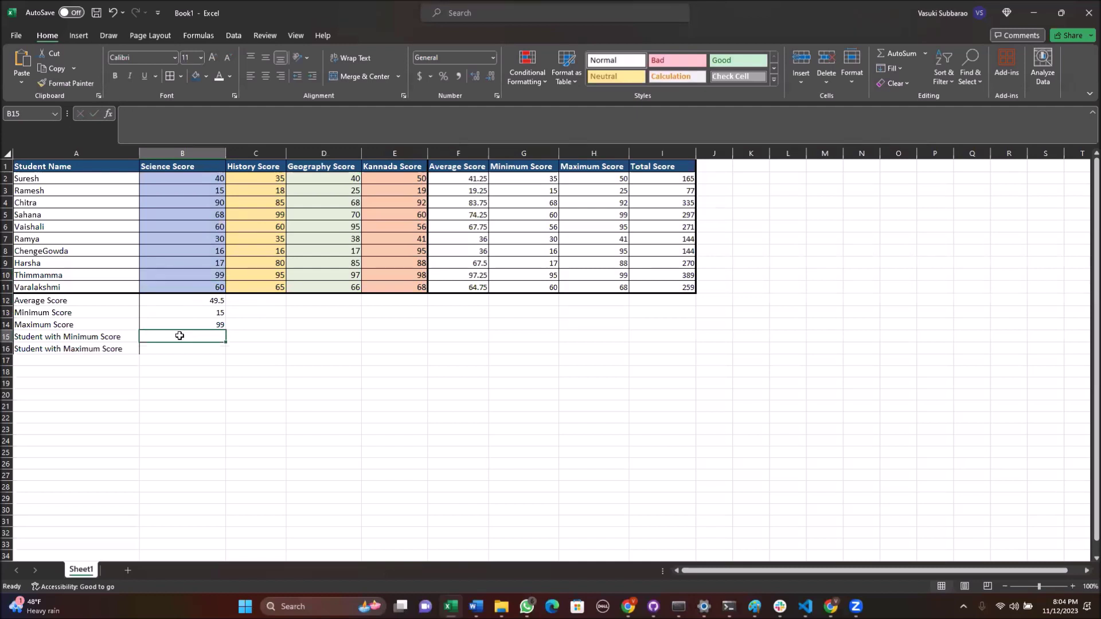
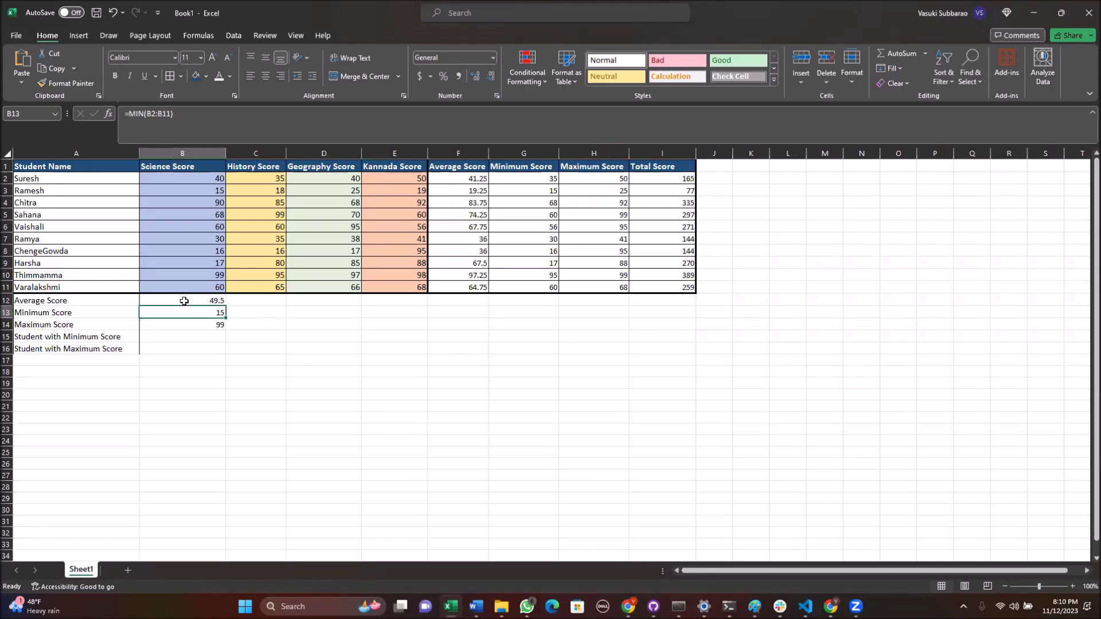
- Type the minimum- and maximum-score students' names into B15 and B16 under Science
{"action": "key", "text": "Down"}
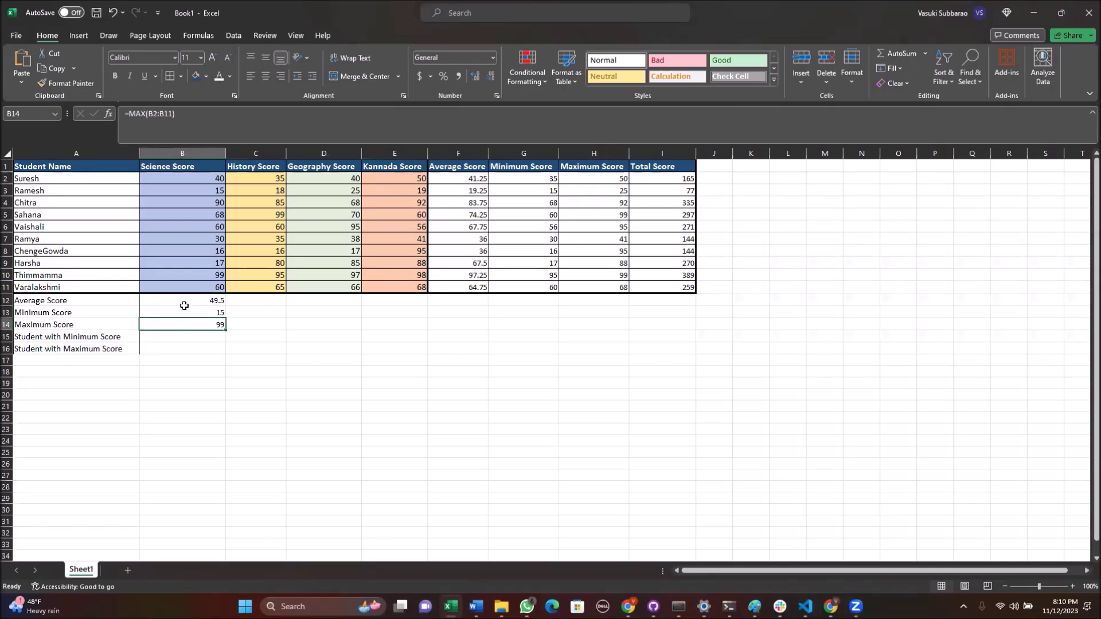
{"action": "left_click", "coordinate": [180, 334]}
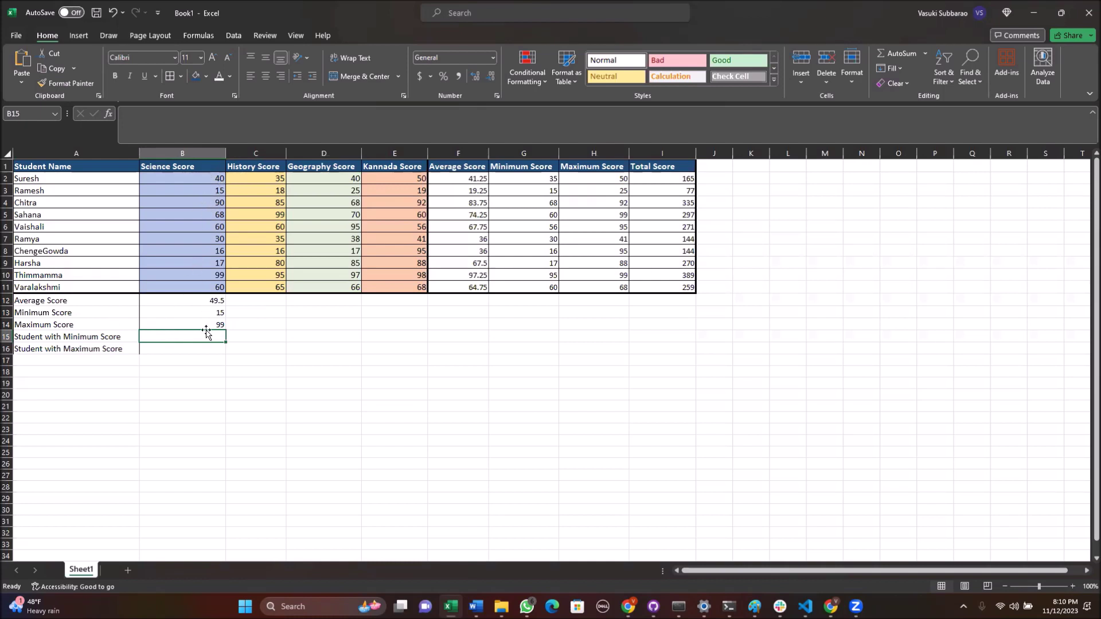
{"action": "type", "text": "Ramesh"}
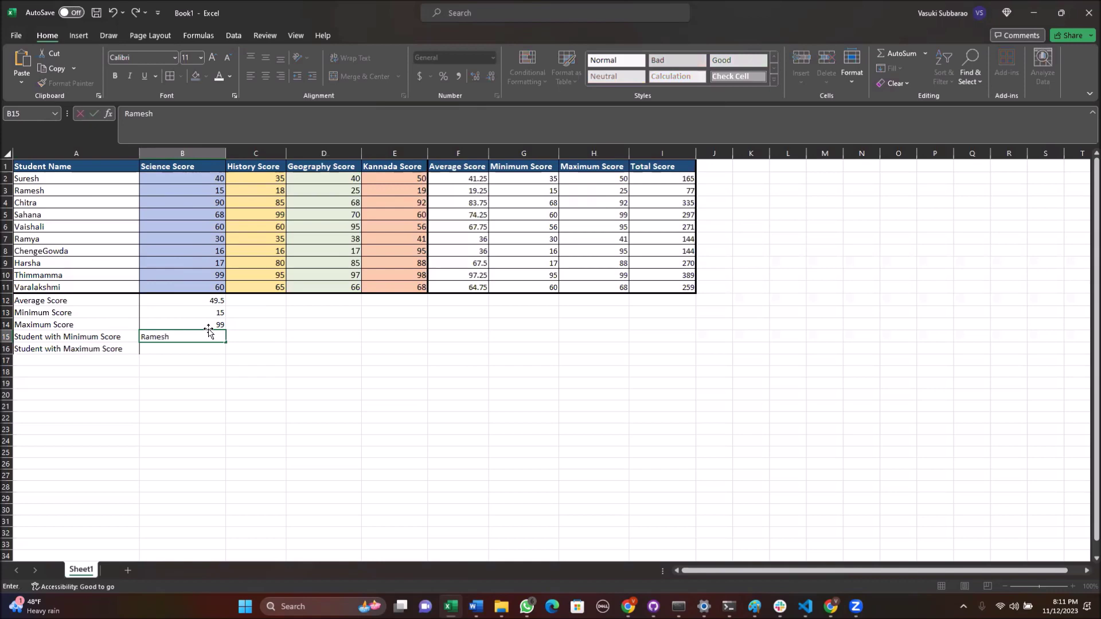
{"action": "key", "text": "Return"}
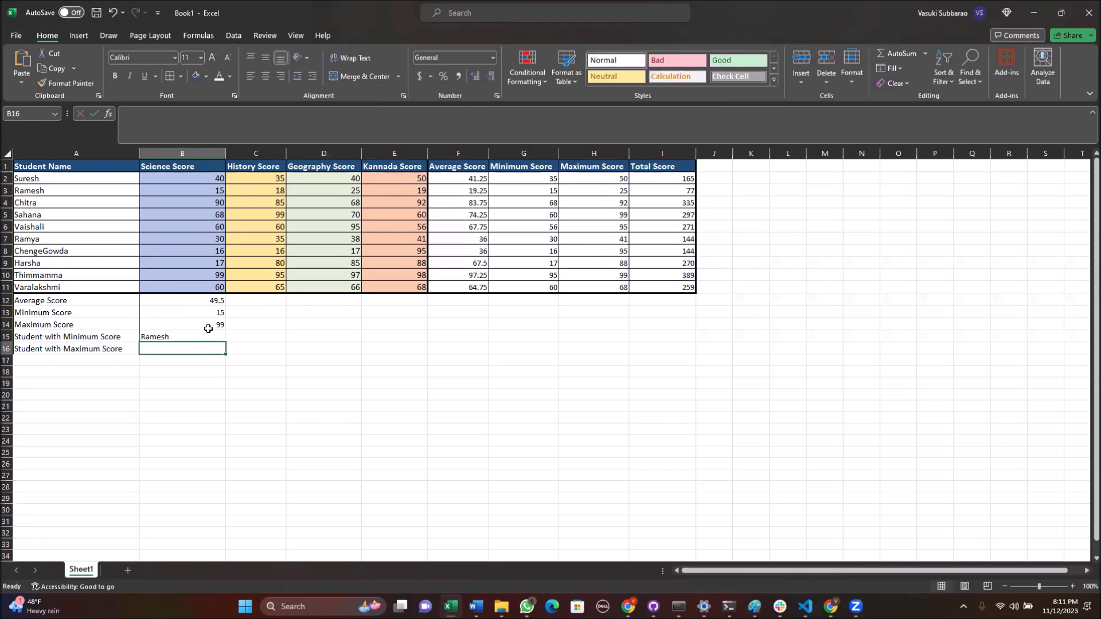
{"action": "type", "text": "Thimmamma"}
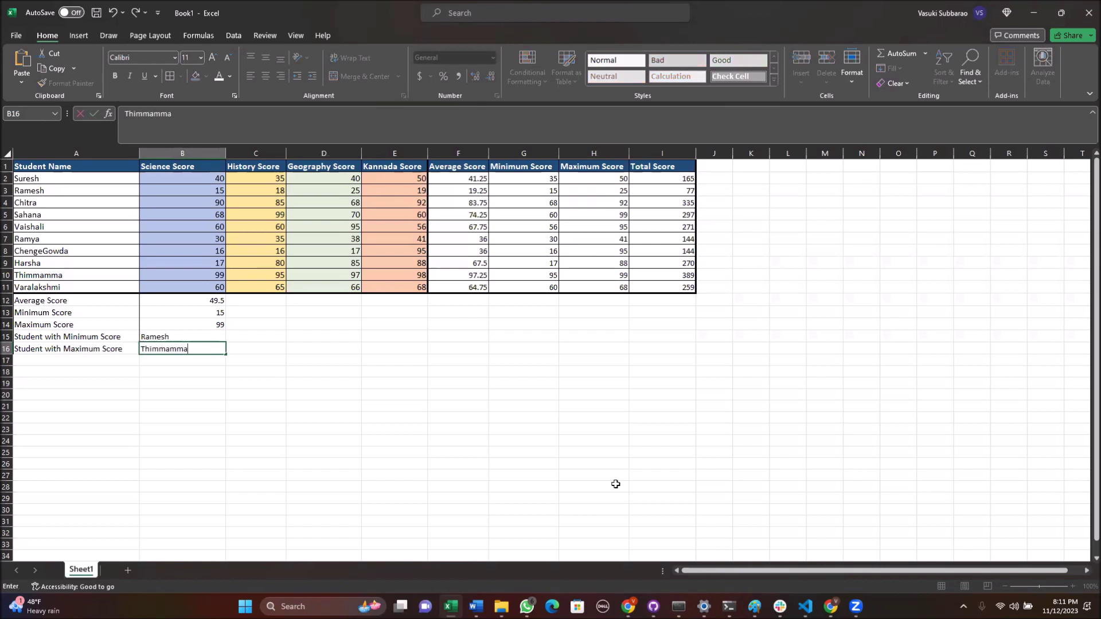
{"action": "key", "text": "Return"}
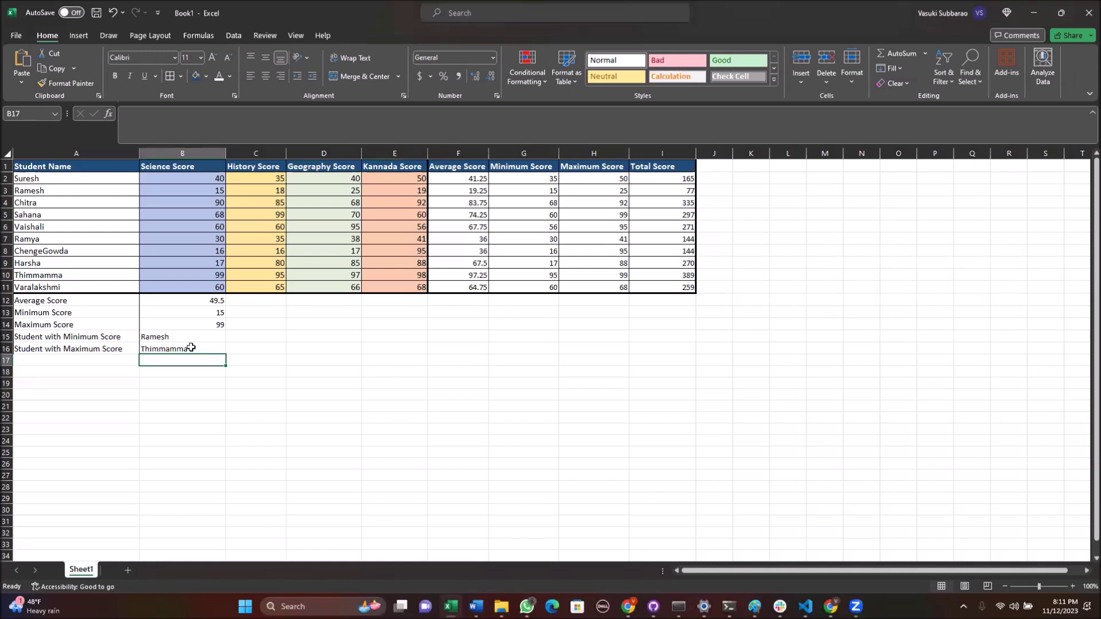
{"action": "left_click", "coordinate": [265, 336]}
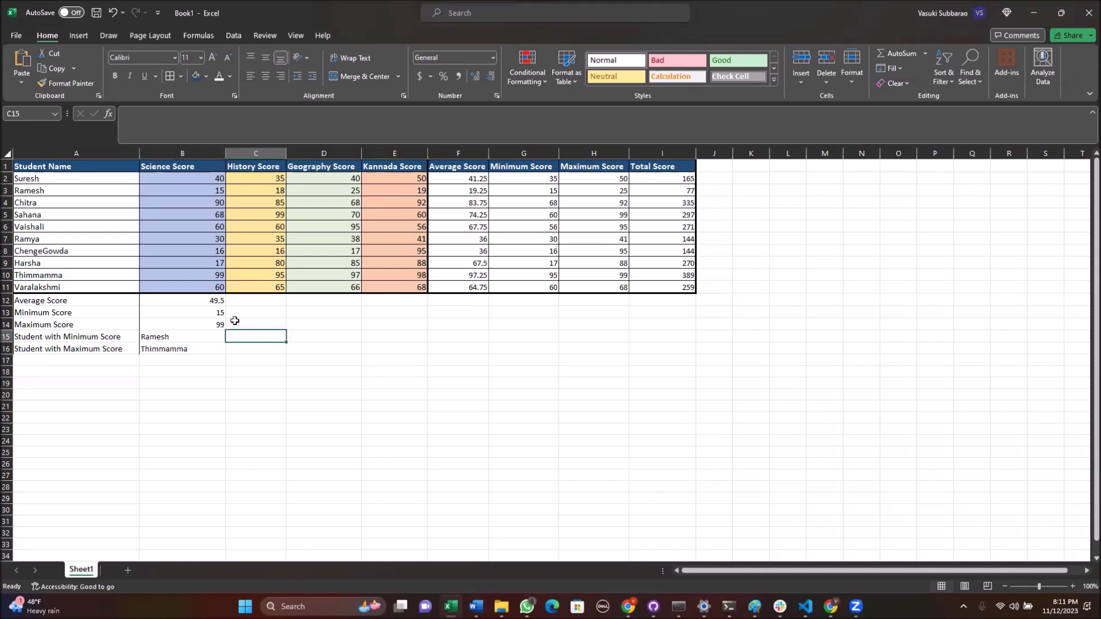
- Fill the Science average, minimum and maximum formulas in B12:B14 across to the Total Score column
{"action": "left_click_drag", "start_coordinate": [201, 300], "coordinate": [201, 324]}
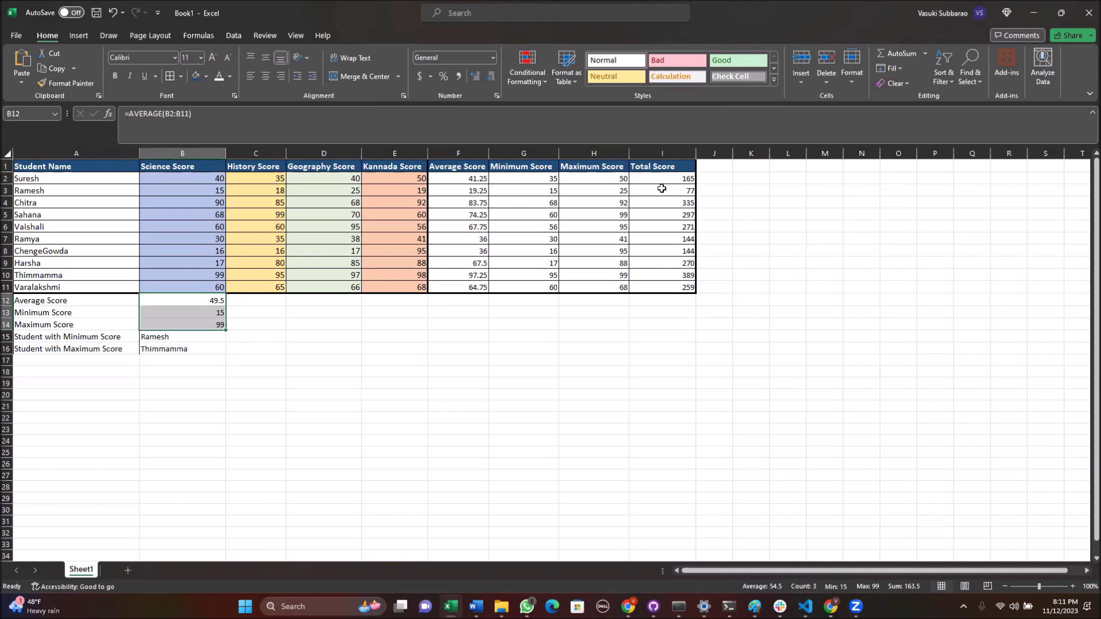
{"action": "left_click", "coordinate": [208, 304]}
{"action": "left_click_drag", "start_coordinate": [208, 307], "coordinate": [226, 331]}
{"action": "left_click_drag", "start_coordinate": [206, 298], "coordinate": [205, 322]}
{"action": "left_click_drag", "start_coordinate": [226, 330], "coordinate": [670, 336]}
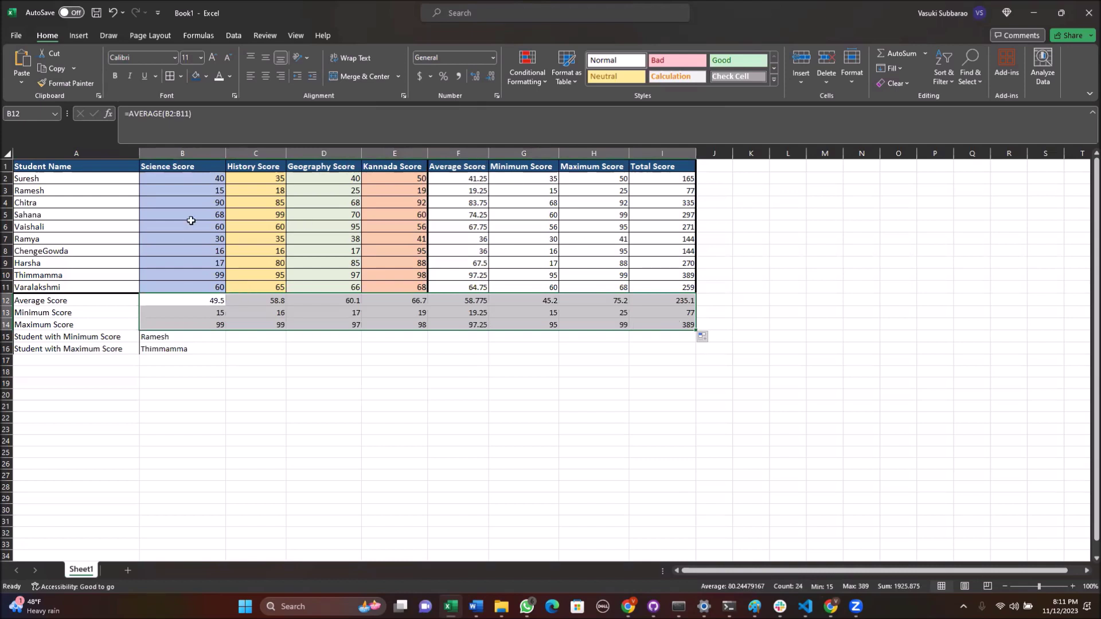
- Spot-check the copied summary formulas in the Science, History and Geography cells of rows 12–14
{"action": "left_click", "coordinate": [207, 301]}
{"action": "left_click", "coordinate": [199, 313]}
{"action": "left_click", "coordinate": [198, 323]}
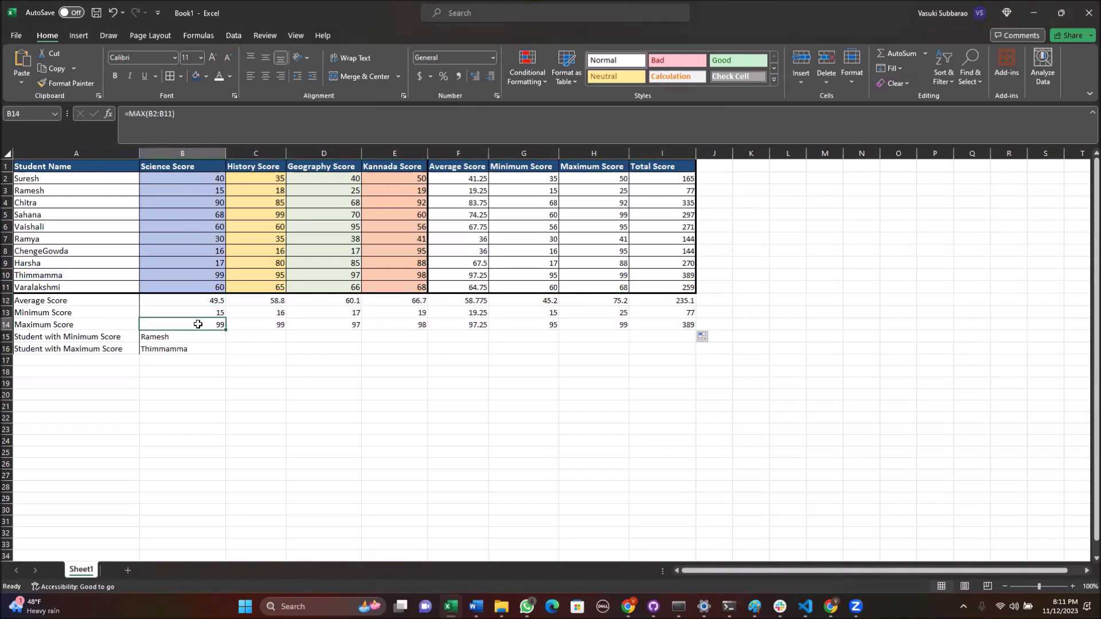
{"action": "left_click", "coordinate": [260, 315]}
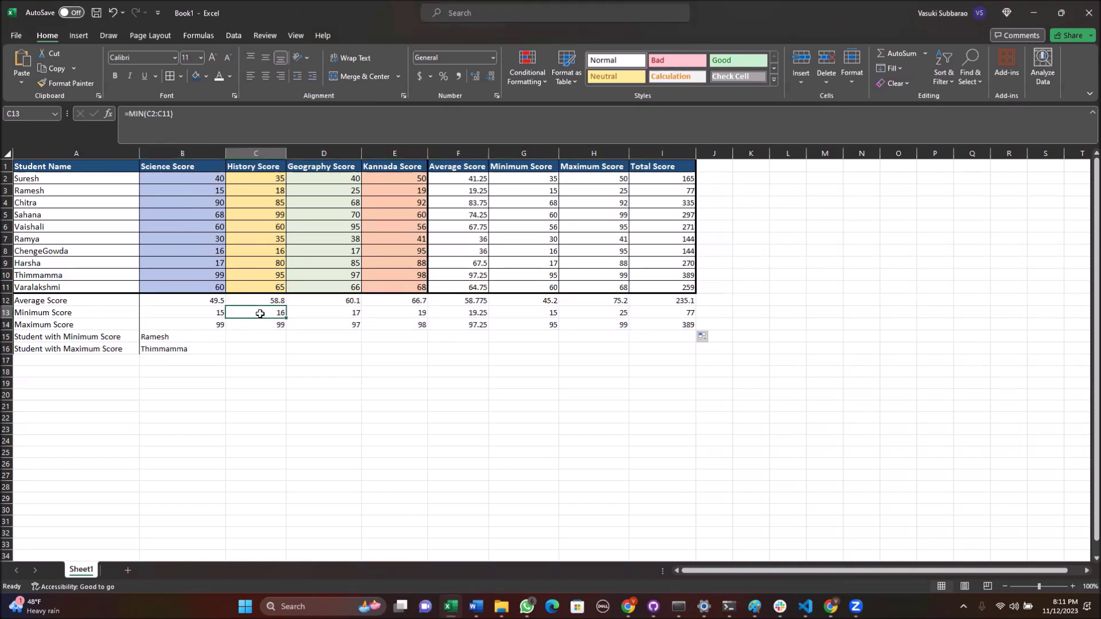
{"action": "left_click", "coordinate": [260, 324]}
{"action": "left_click", "coordinate": [340, 314]}
{"action": "left_click", "coordinate": [338, 326]}
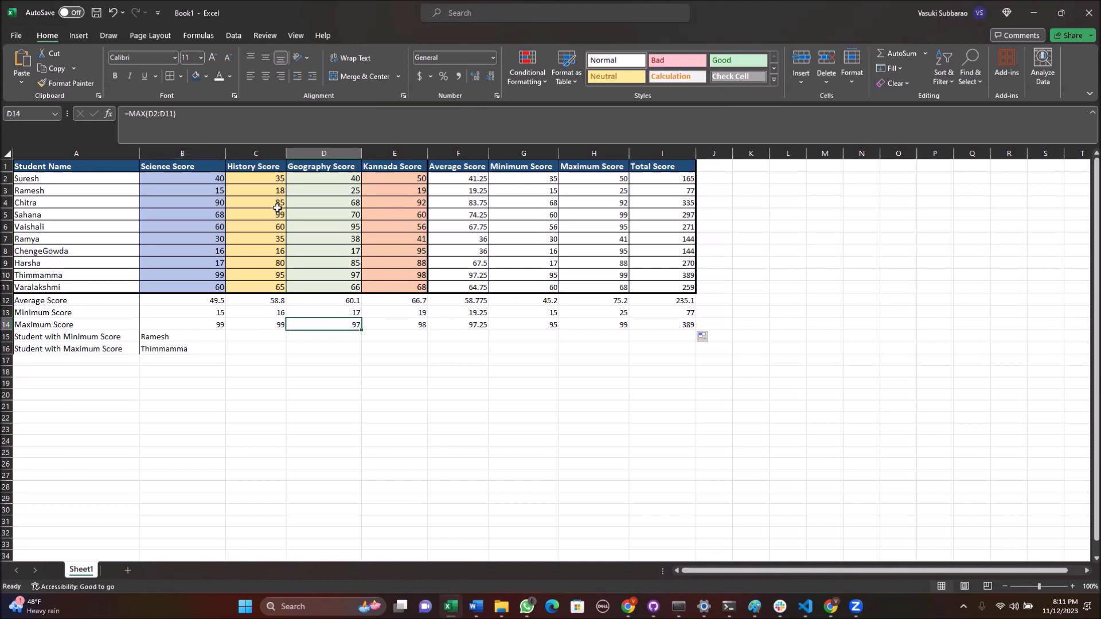
{"action": "left_click_drag", "start_coordinate": [84, 301], "coordinate": [635, 313]}
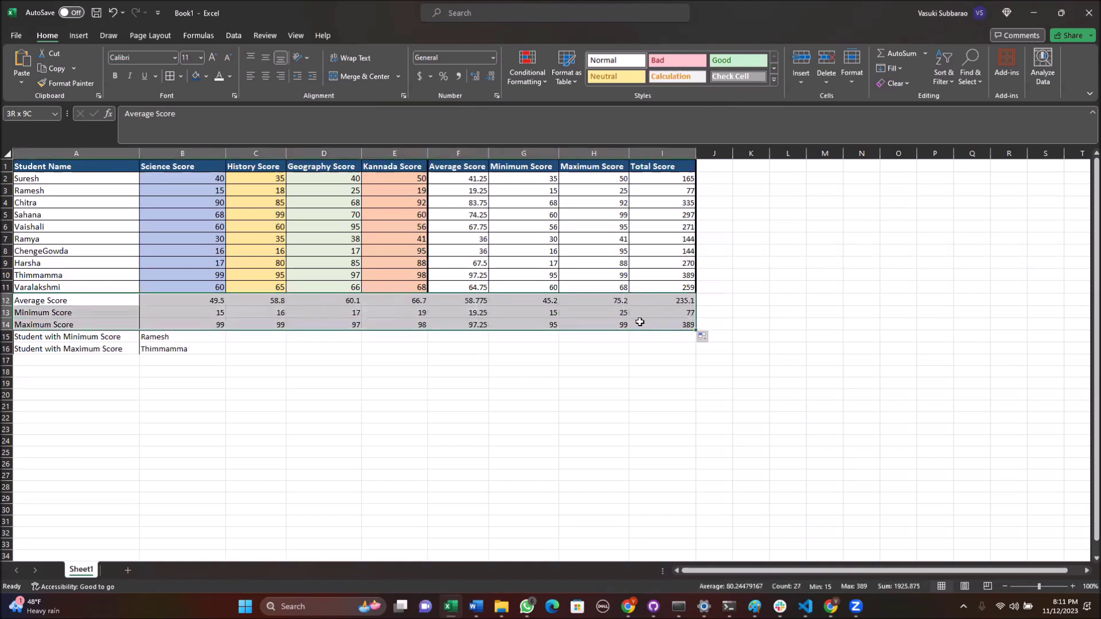
- Apply All Borders to the summary block A12:I14
{"action": "left_click", "coordinate": [169, 77]}
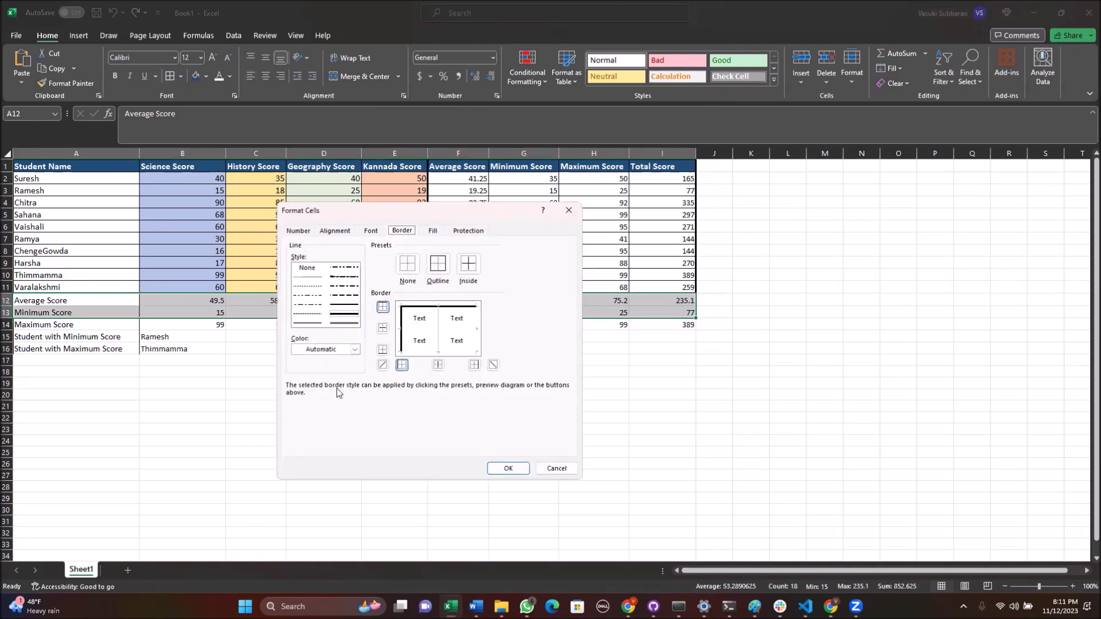
{"action": "left_click", "coordinate": [552, 464]}
{"action": "left_click_drag", "start_coordinate": [83, 299], "coordinate": [685, 325]}
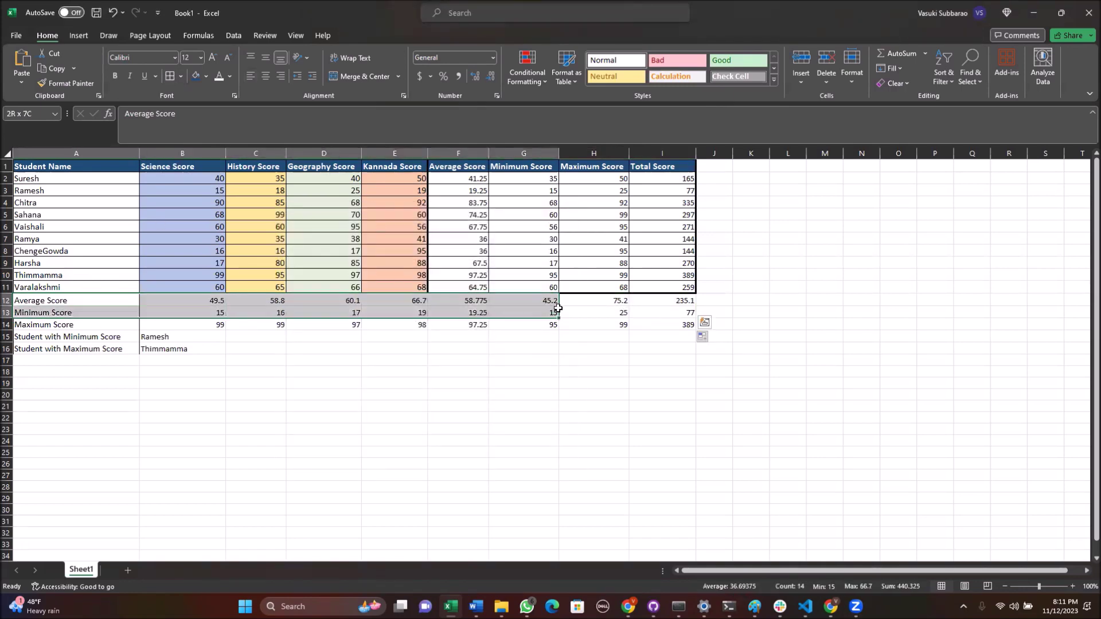
{"action": "left_click", "coordinate": [181, 76]}
{"action": "left_click", "coordinate": [183, 193]}
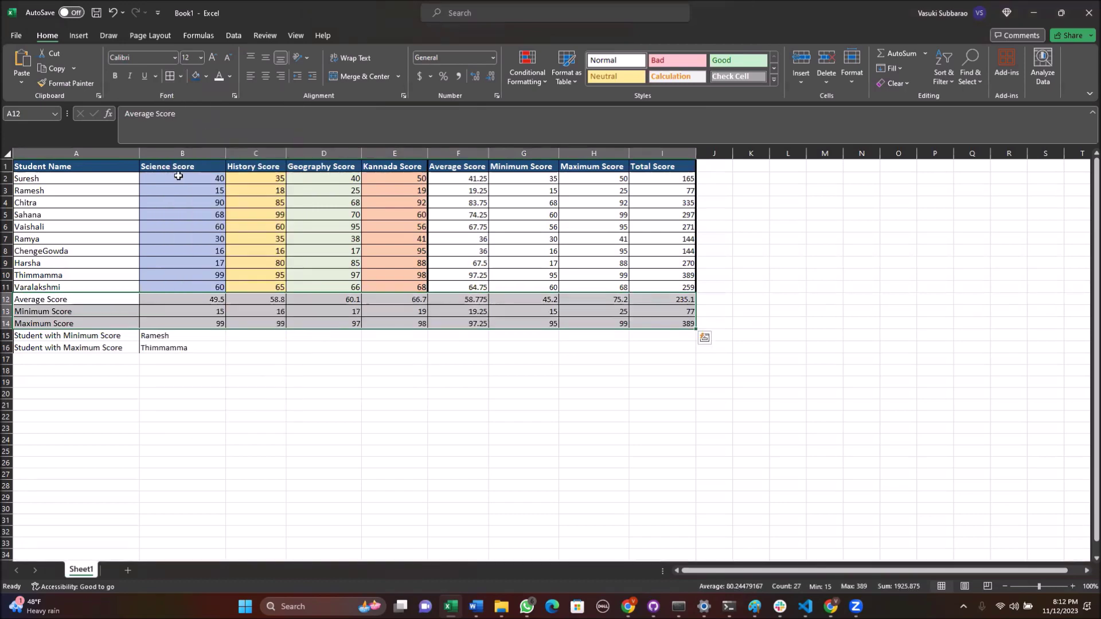
- Give the A12:I14 block thick left, right, top and bottom outline edges
{"action": "left_click", "coordinate": [180, 76]}
{"action": "left_click", "coordinate": [227, 418]}
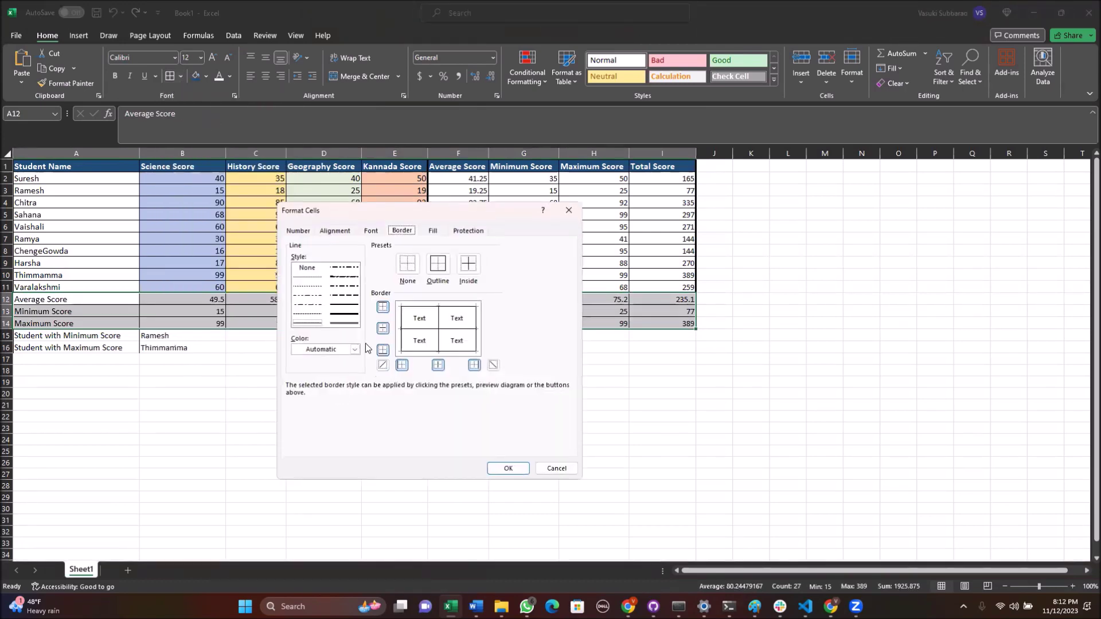
{"action": "left_click", "coordinate": [402, 338]}
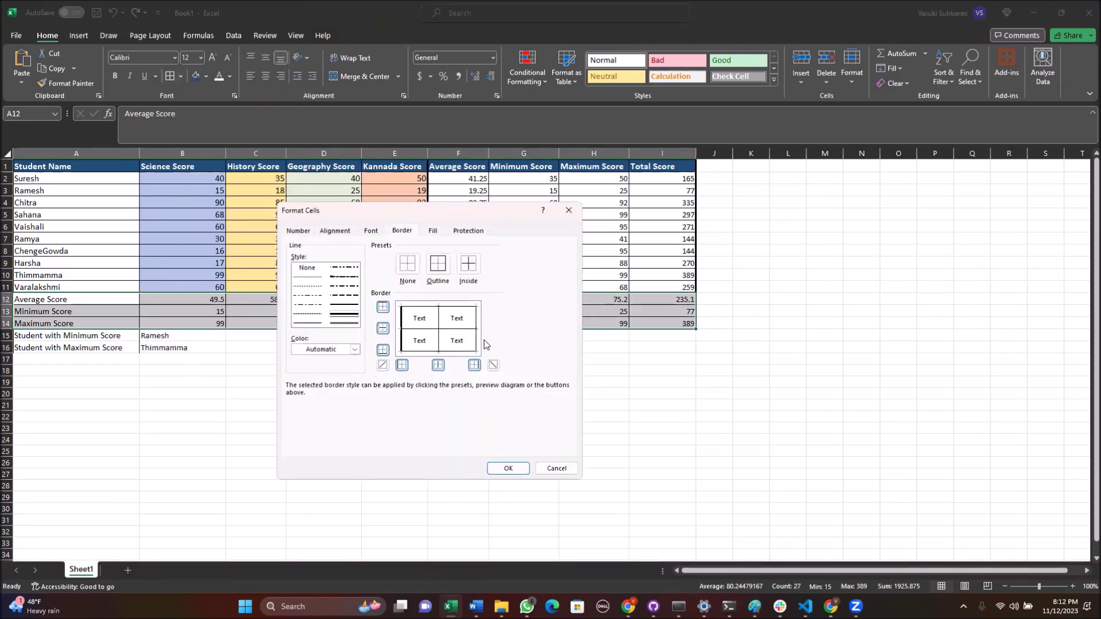
{"action": "left_click", "coordinate": [476, 347]}
{"action": "left_click", "coordinate": [458, 308]}
{"action": "left_click", "coordinate": [453, 351]}
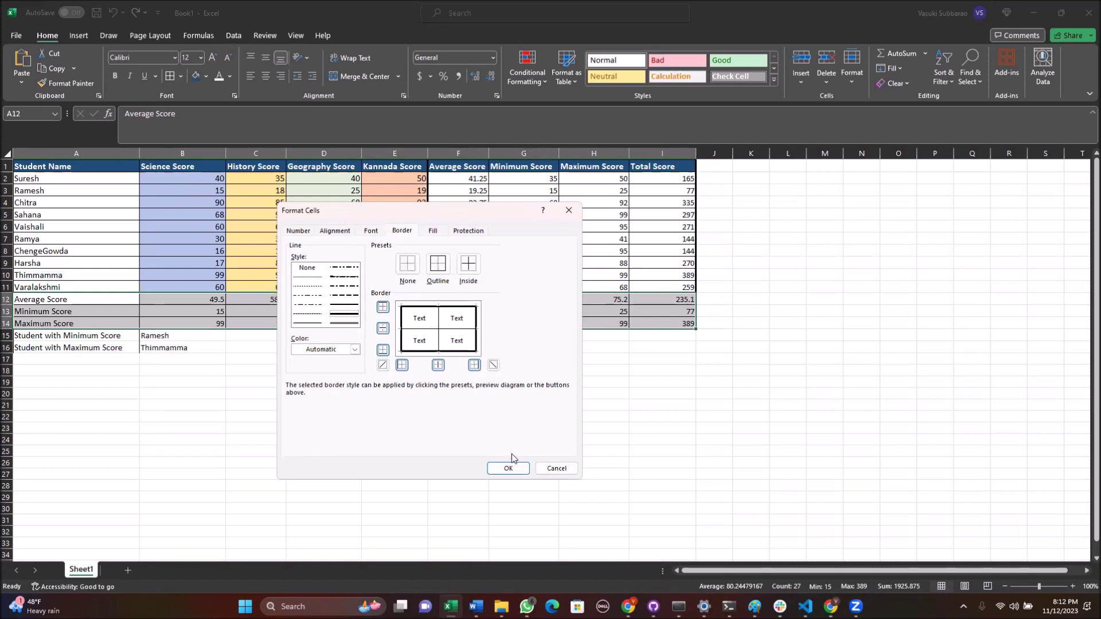
{"action": "left_click", "coordinate": [509, 469]}
{"action": "left_click", "coordinate": [459, 453]}
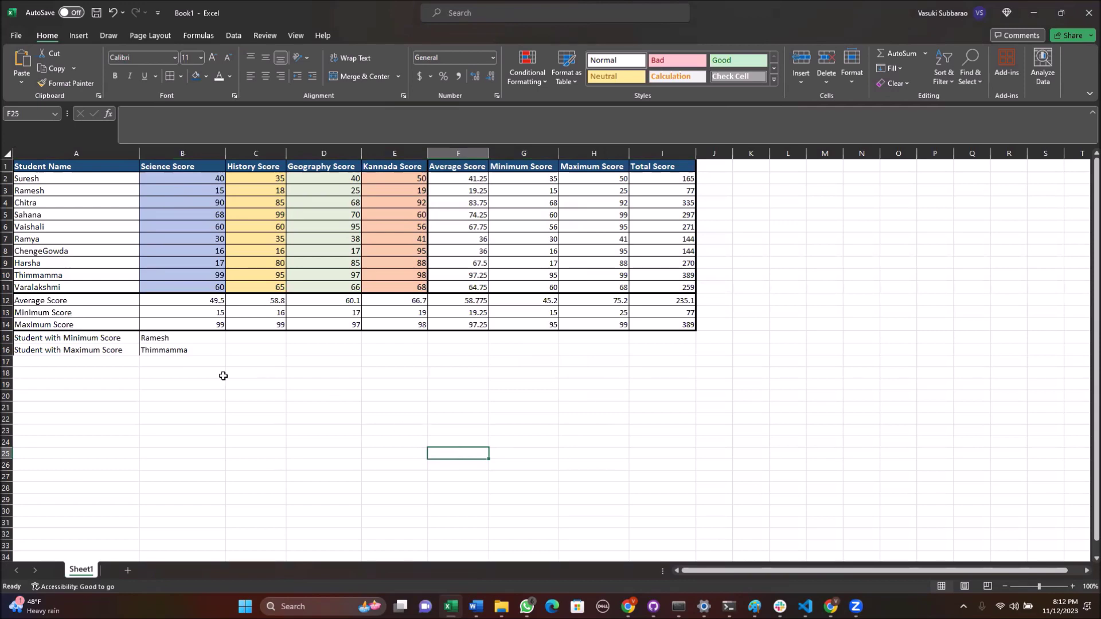
- Add right and bottom edges, then all borders, to student name rows 15–16
{"action": "left_click", "coordinate": [244, 340]}
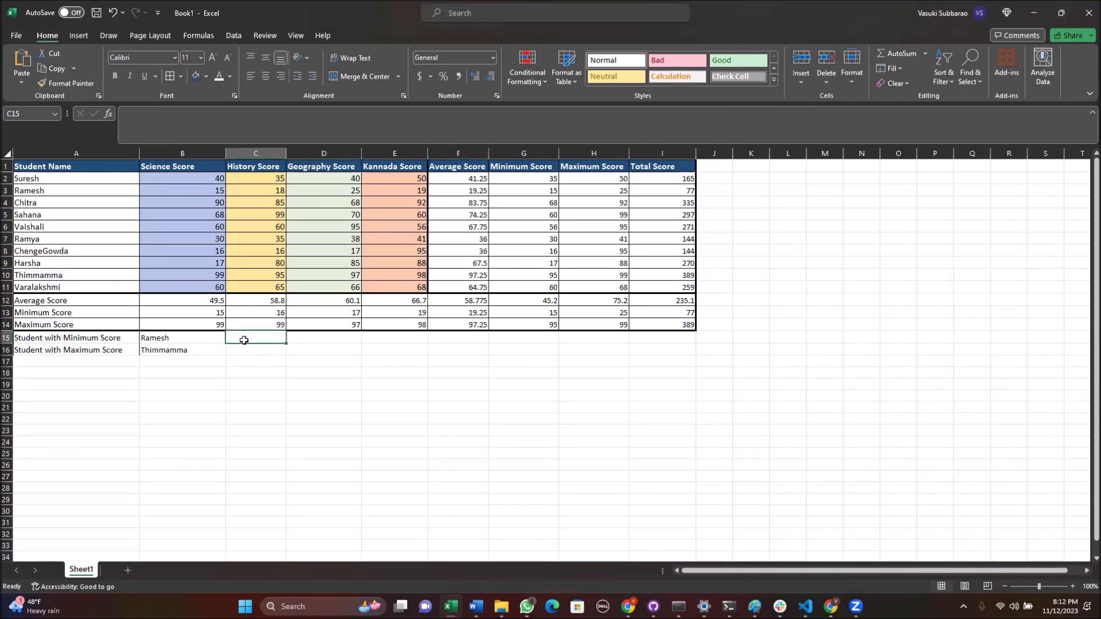
{"action": "mouse_move", "coordinate": [92, 337]}
{"action": "left_mouse_down"}
{"action": "mouse_move", "coordinate": [558, 357]}
{"action": "mouse_move", "coordinate": [646, 347]}
{"action": "left_mouse_up"}
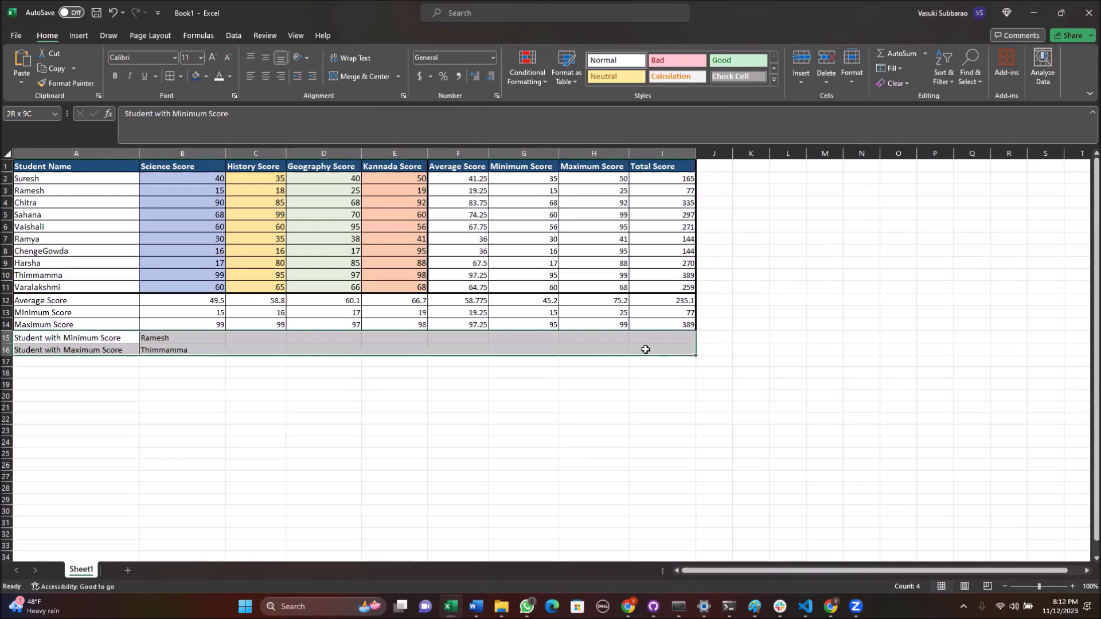
{"action": "left_click", "coordinate": [182, 79]}
{"action": "left_click", "coordinate": [217, 417]}
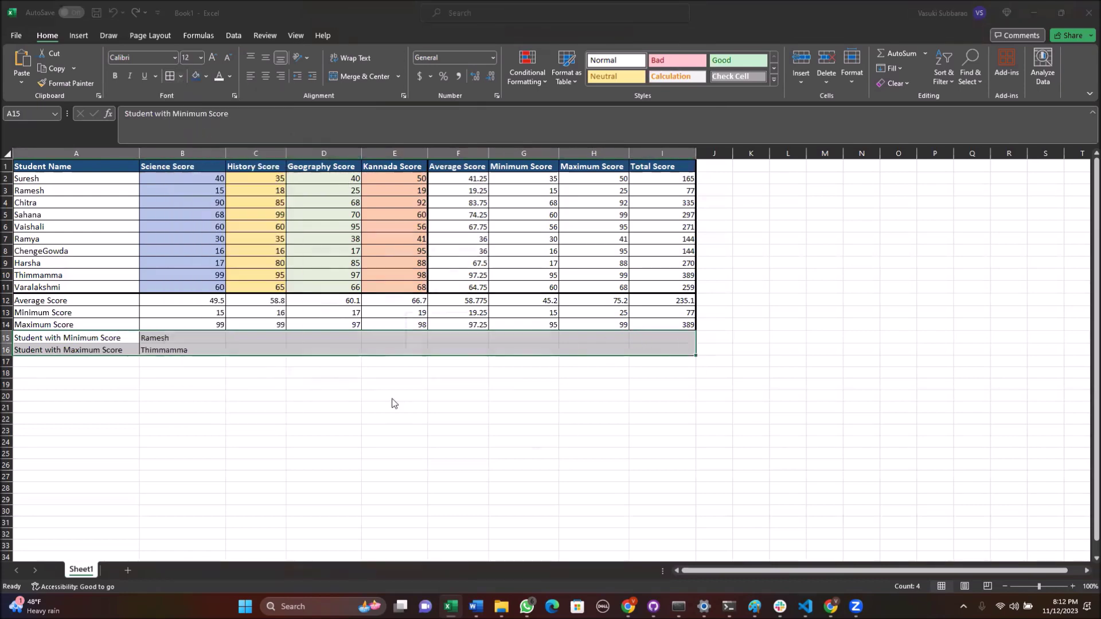
{"action": "left_click", "coordinate": [473, 330]}
{"action": "left_click", "coordinate": [452, 352]}
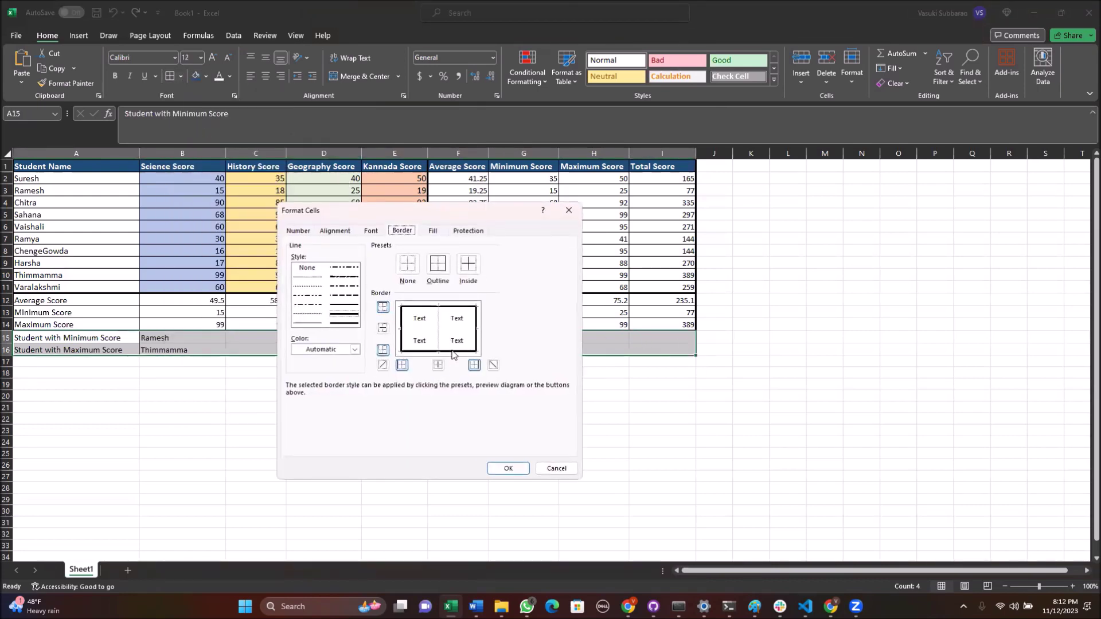
{"action": "left_click", "coordinate": [508, 469]}
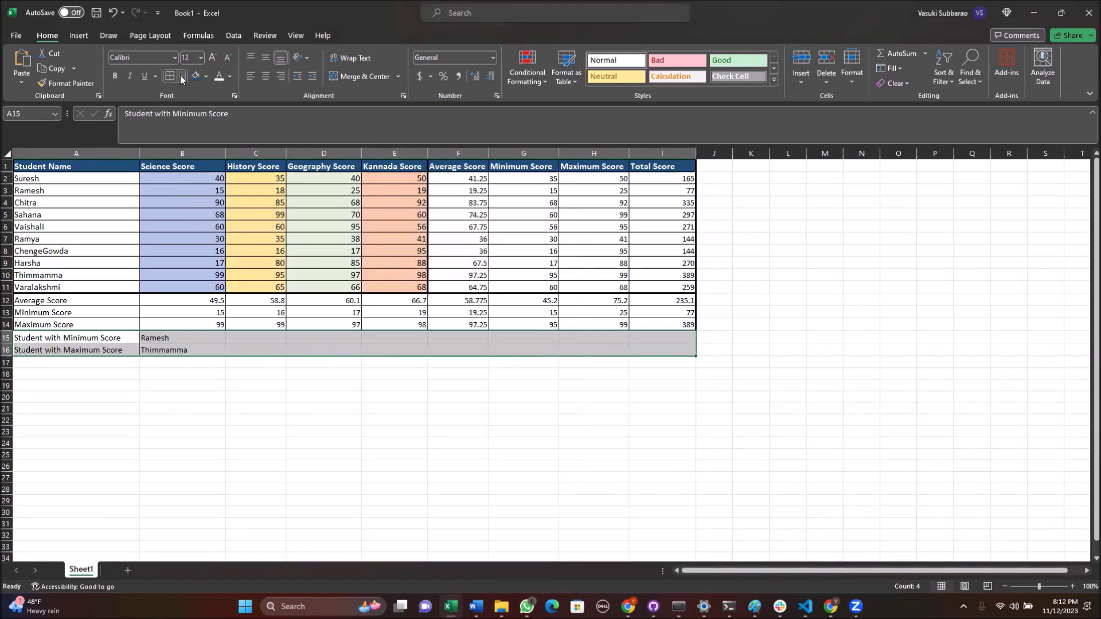
{"action": "left_click", "coordinate": [180, 77]}
{"action": "left_click", "coordinate": [179, 190]}
{"action": "left_click", "coordinate": [327, 416]}
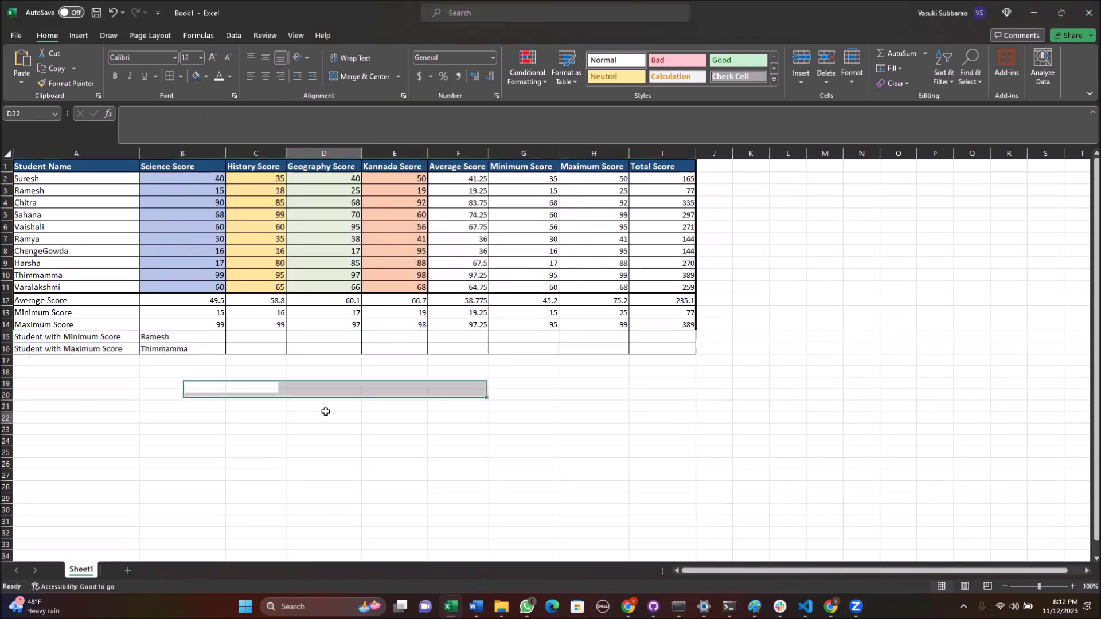
- Give the A15:I16 student rows a thick outer outline
{"action": "left_click_drag", "start_coordinate": [115, 336], "coordinate": [657, 346]}
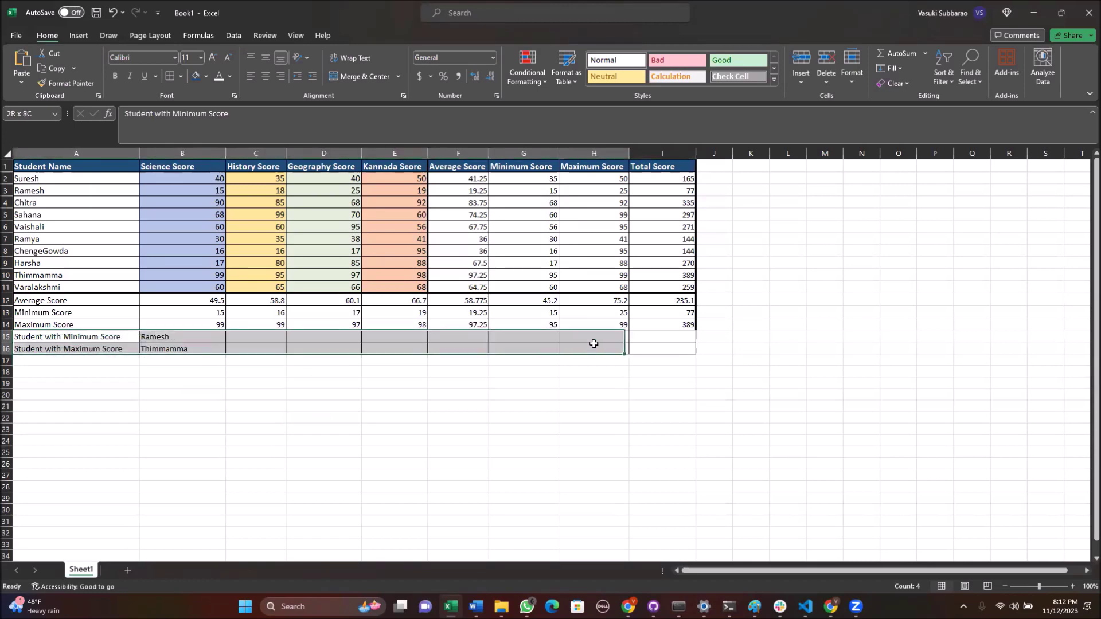
{"action": "left_click", "coordinate": [181, 76]}
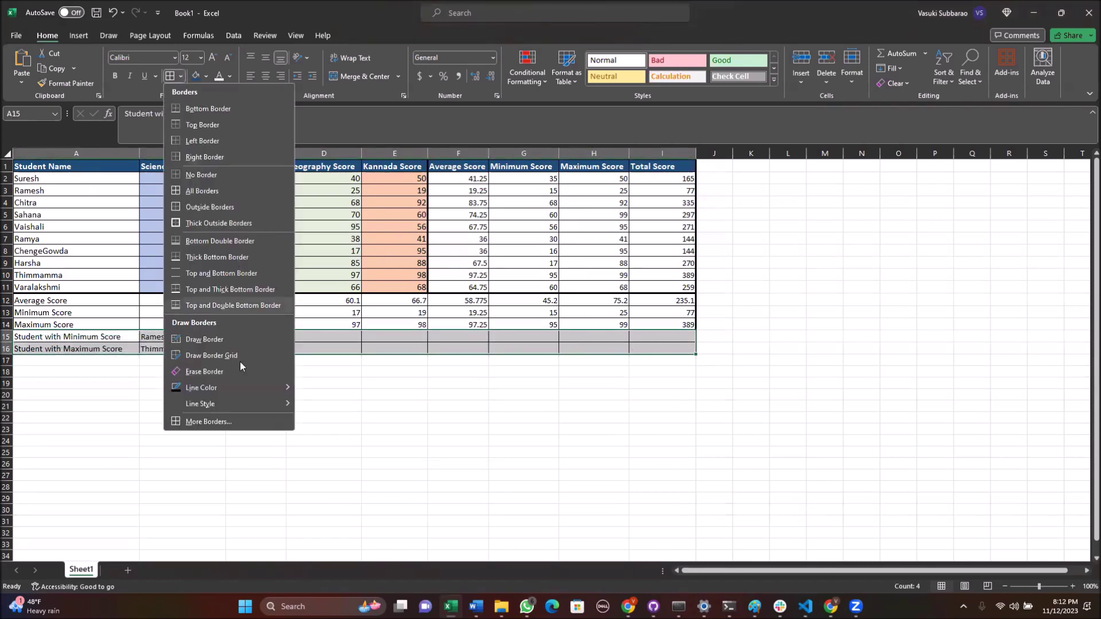
{"action": "left_click", "coordinate": [224, 423]}
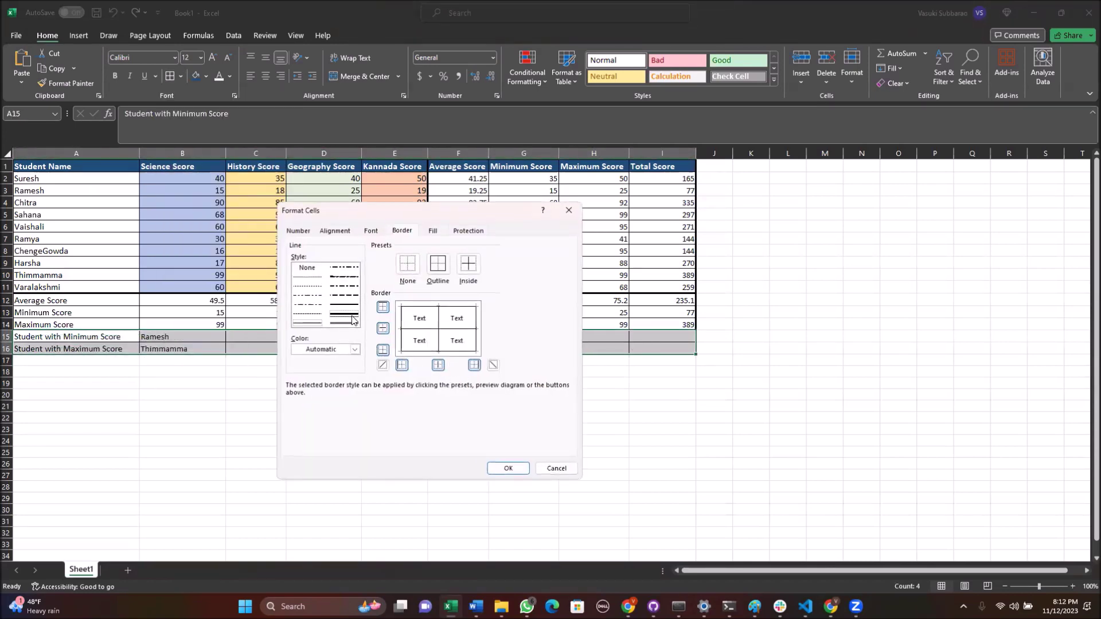
{"action": "left_click", "coordinate": [400, 339]}
{"action": "left_click", "coordinate": [476, 343]}
{"action": "left_click", "coordinate": [465, 351]}
{"action": "left_click", "coordinate": [459, 305]}
{"action": "left_click", "coordinate": [507, 467]}
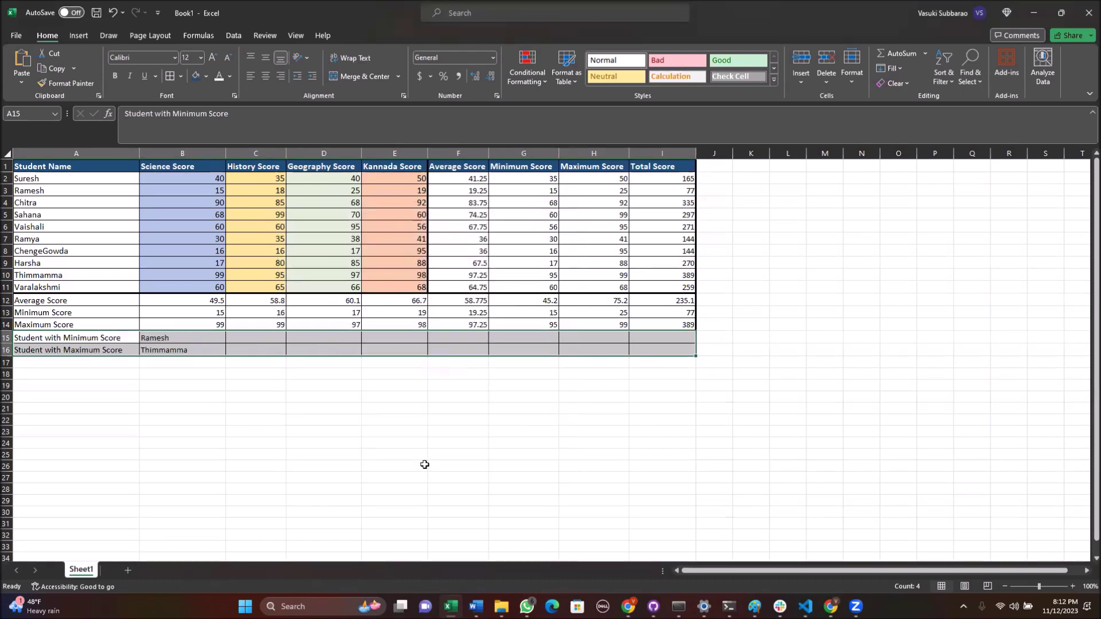
{"action": "left_click", "coordinate": [425, 464]}
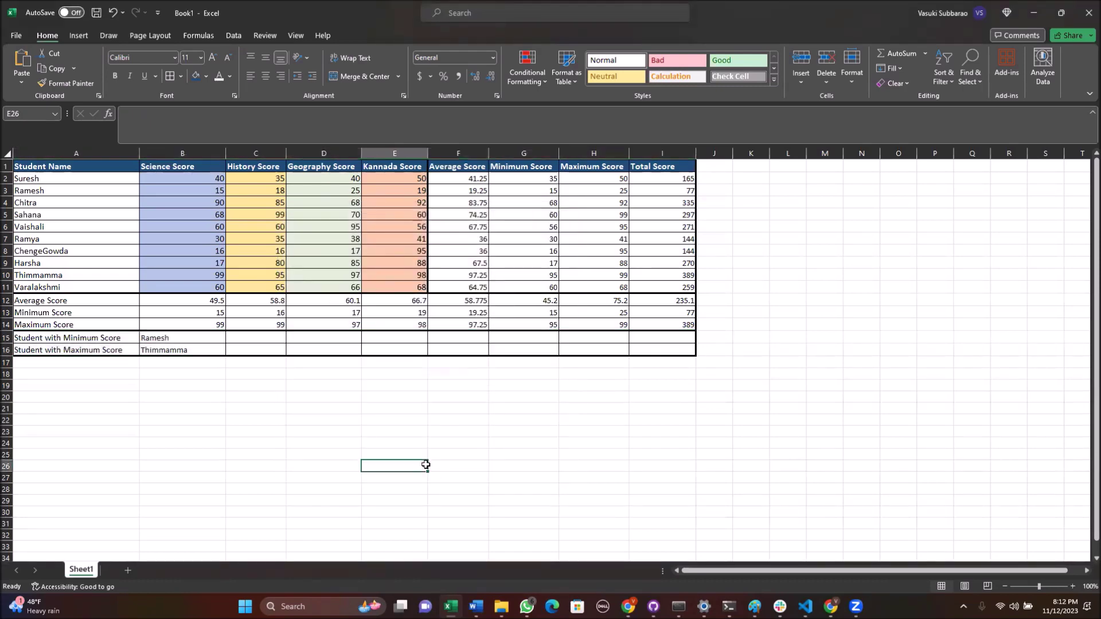
- Check the student name entries in cells C15, D15 and D16
{"action": "left_click", "coordinate": [264, 338]}
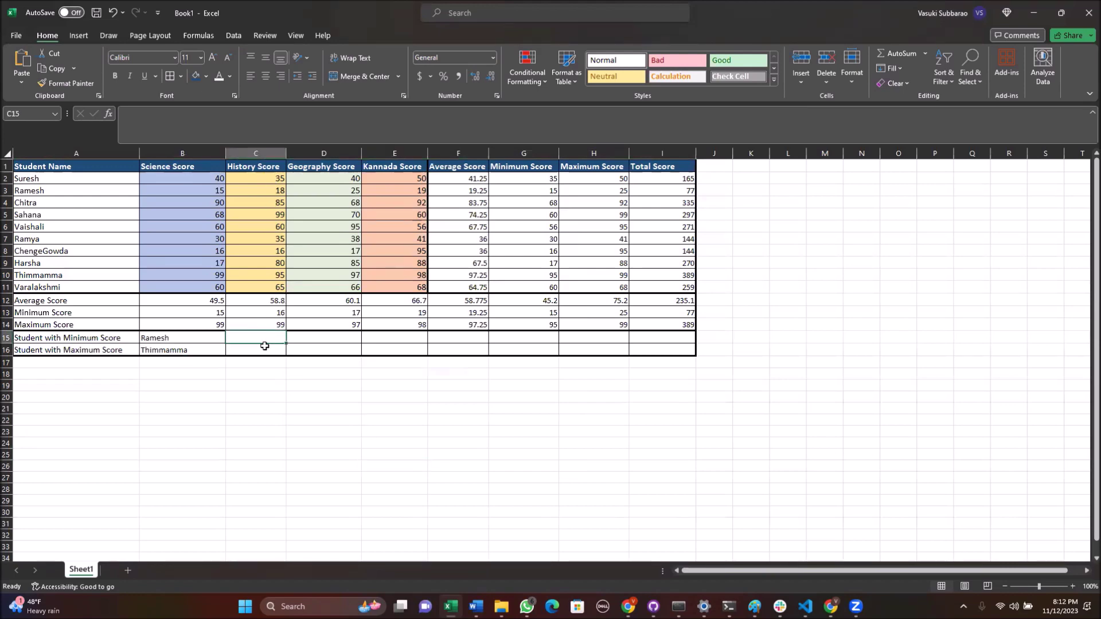
{"action": "left_click", "coordinate": [323, 339]}
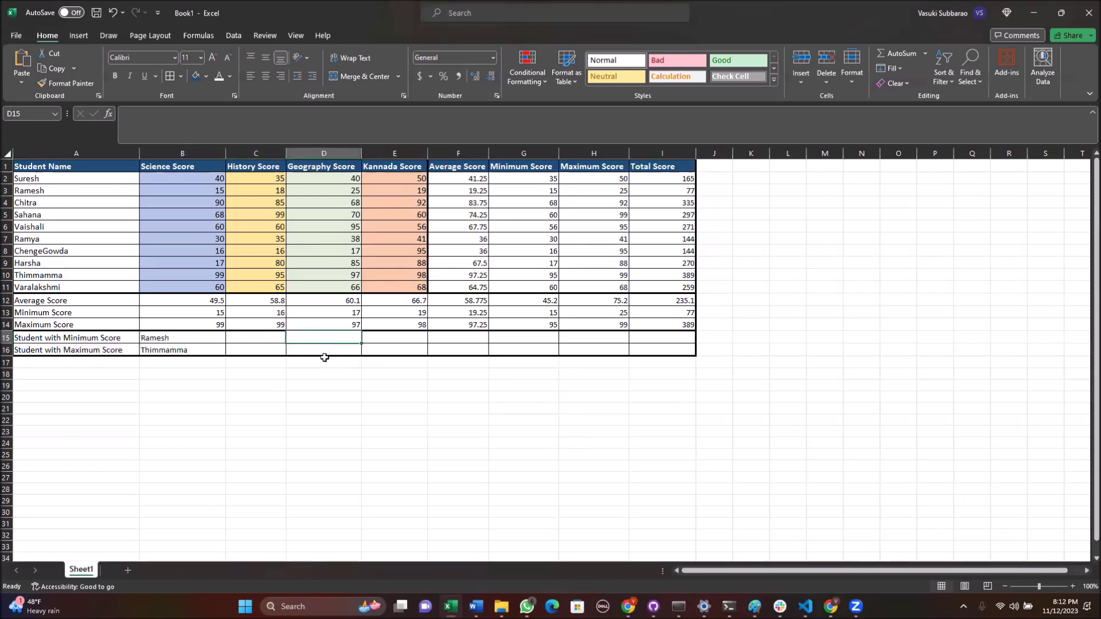
{"action": "left_click", "coordinate": [325, 351]}
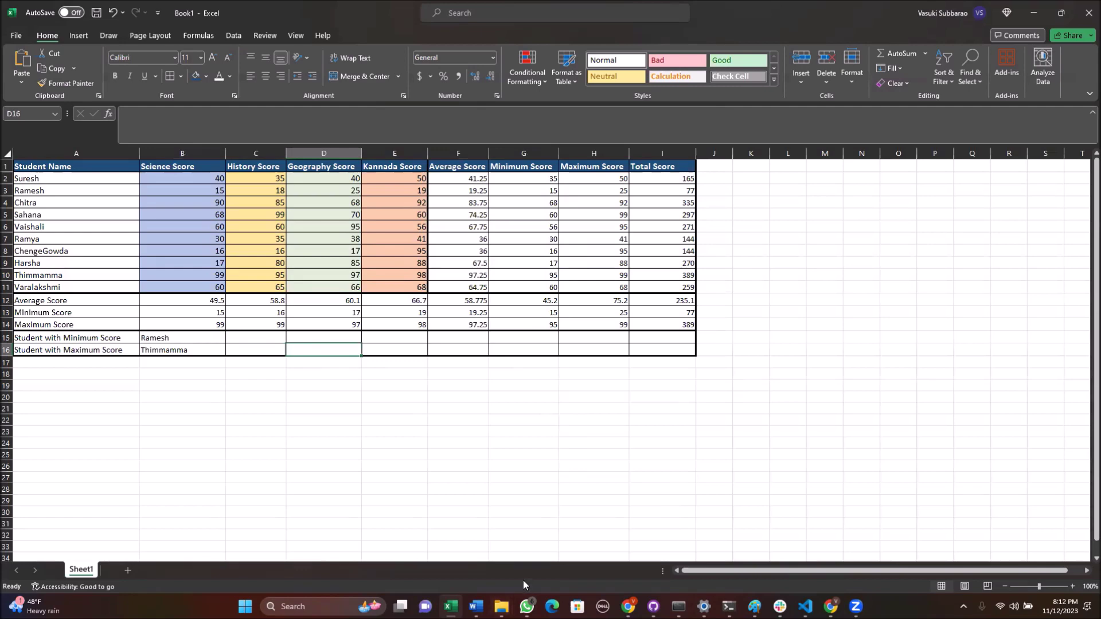
{"action": "mouse_move", "coordinate": [449, 606]}
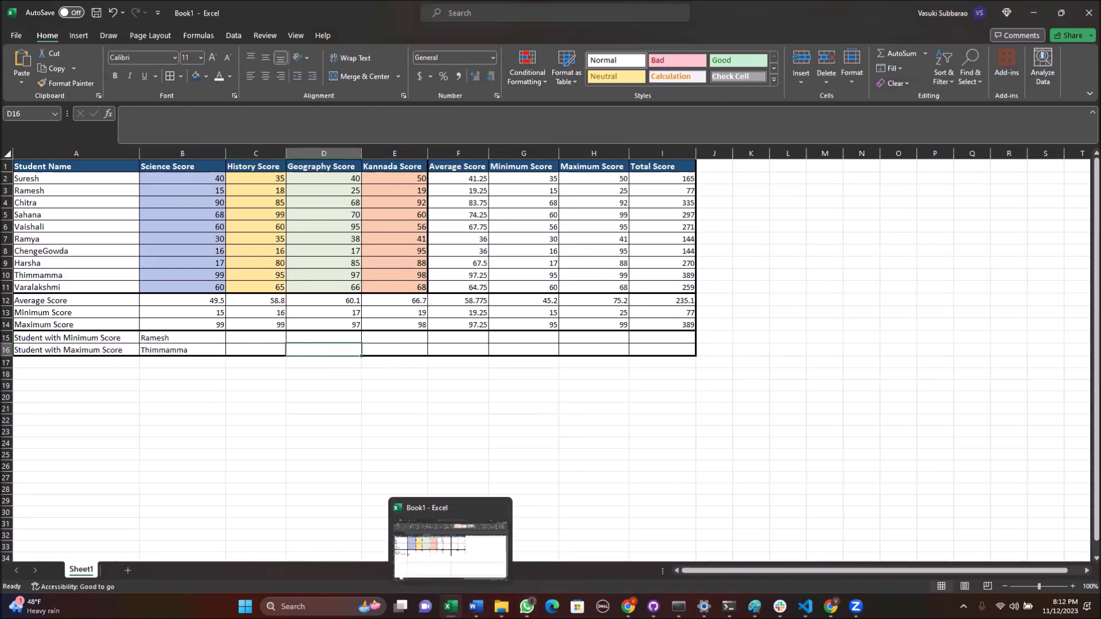
- Scroll Word's Top 25 Excel Features checklist down to item 20 Sorting, then return to Excel
{"action": "left_click", "coordinate": [475, 606]}
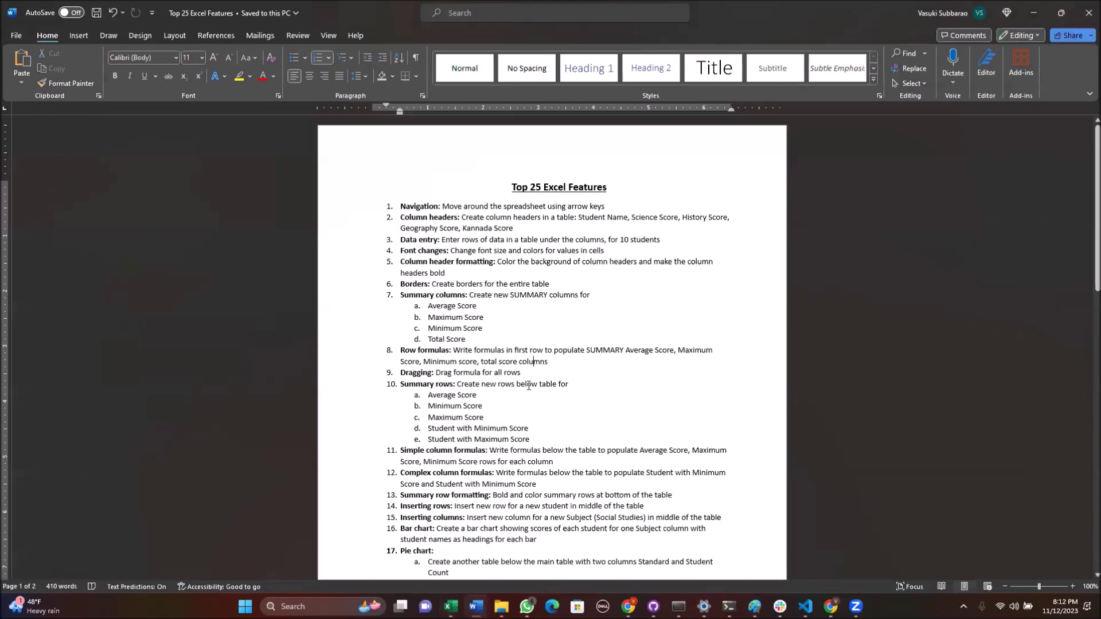
{"action": "scroll", "coordinate": [528, 386], "scroll_direction": "down", "scroll_amount": 3}
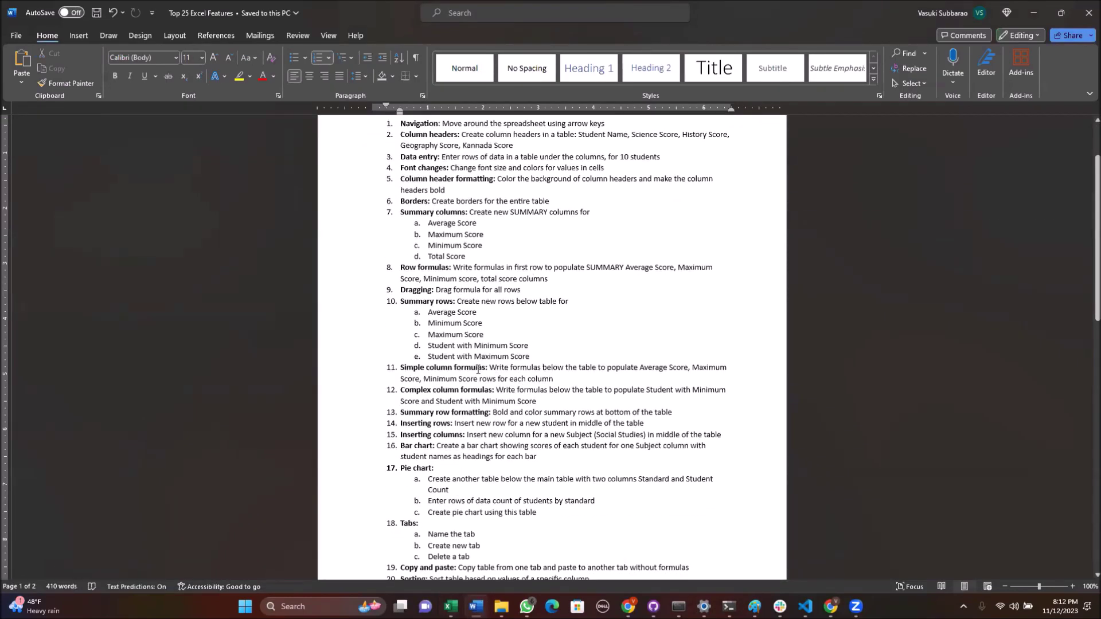
{"action": "scroll", "coordinate": [486, 397], "scroll_direction": "down", "scroll_amount": 1}
{"action": "scroll", "coordinate": [486, 398], "scroll_direction": "down", "scroll_amount": 1}
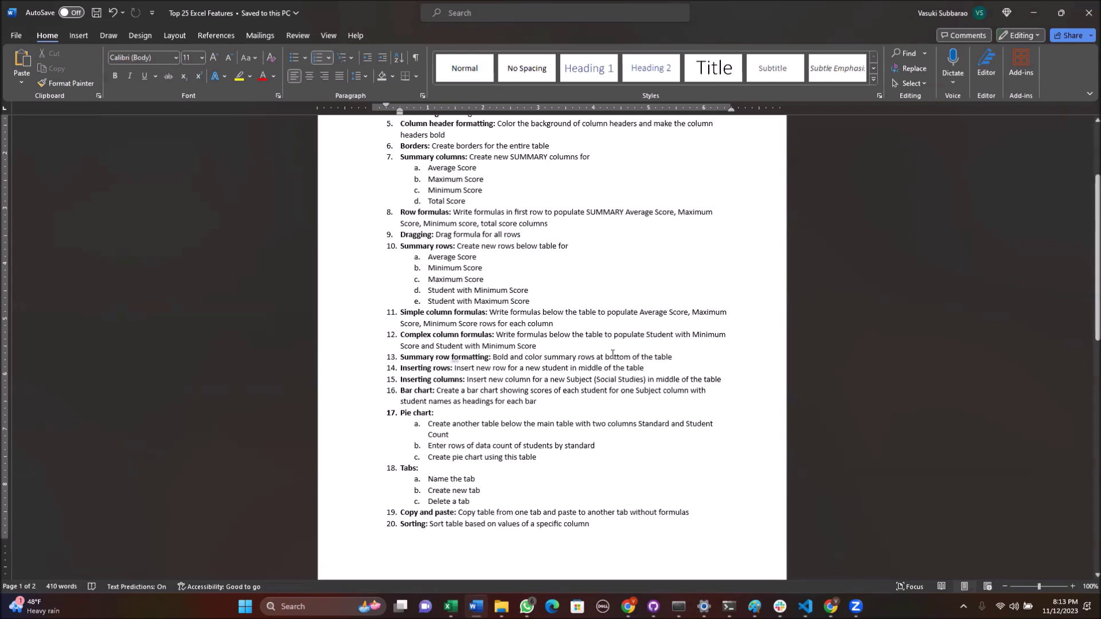
{"action": "left_click", "coordinate": [1033, 13]}
{"action": "left_click_drag", "start_coordinate": [109, 167], "coordinate": [655, 169]}
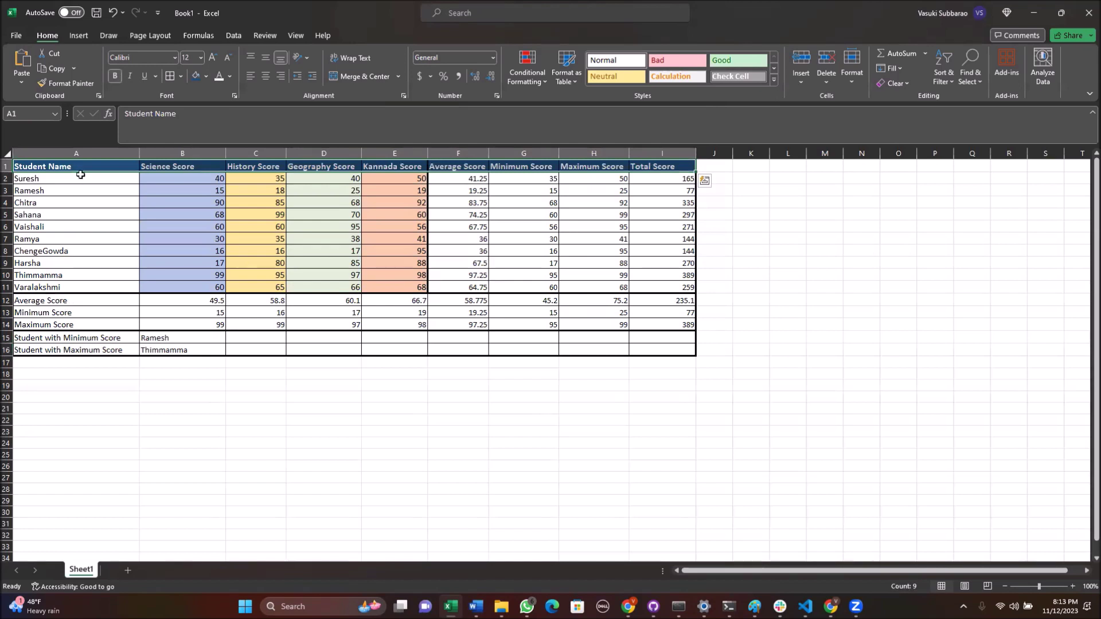
{"action": "left_click", "coordinate": [187, 165]}
{"action": "left_click", "coordinate": [258, 165]}
{"action": "left_click", "coordinate": [325, 166]}
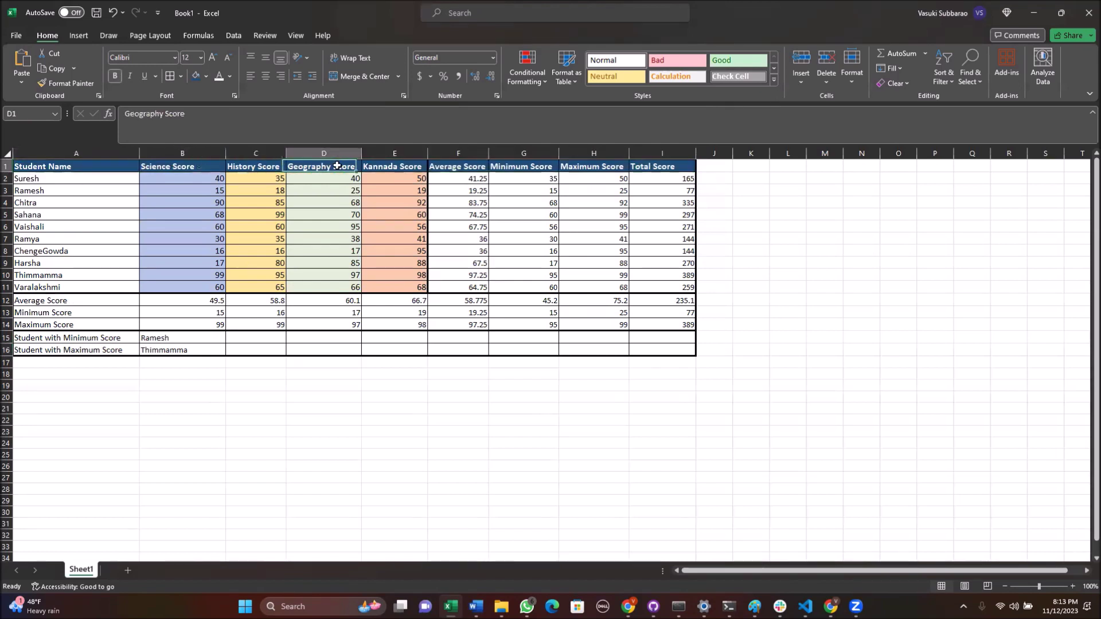
{"action": "left_click", "coordinate": [394, 165]}
{"action": "left_click", "coordinate": [467, 165]}
{"action": "left_click", "coordinate": [522, 165]}
{"action": "left_click", "coordinate": [574, 165]}
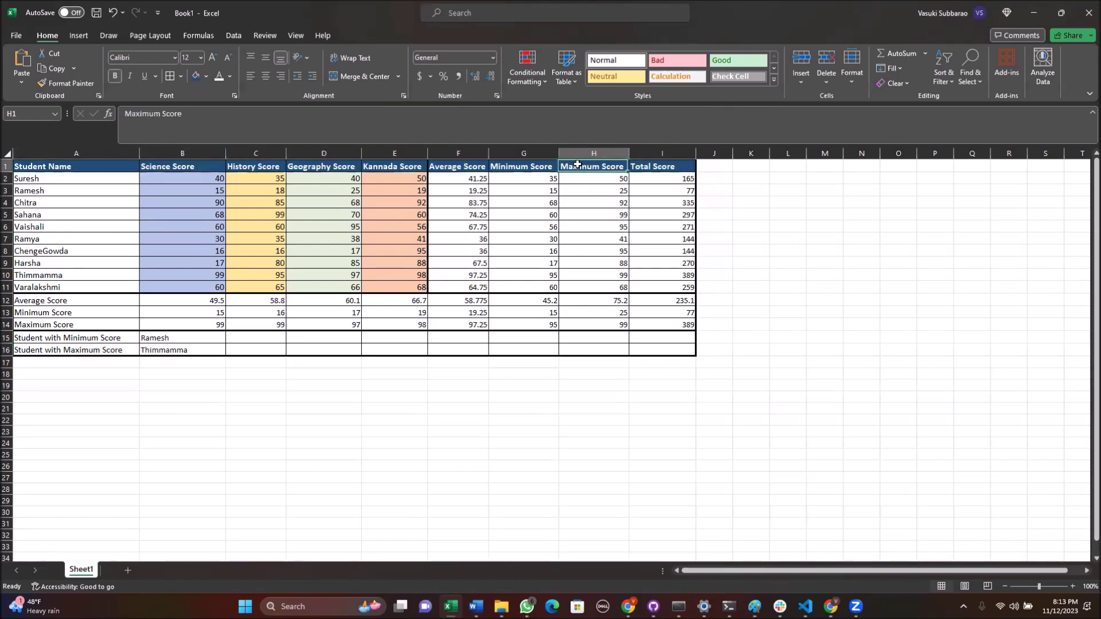
{"action": "left_click", "coordinate": [645, 165]}
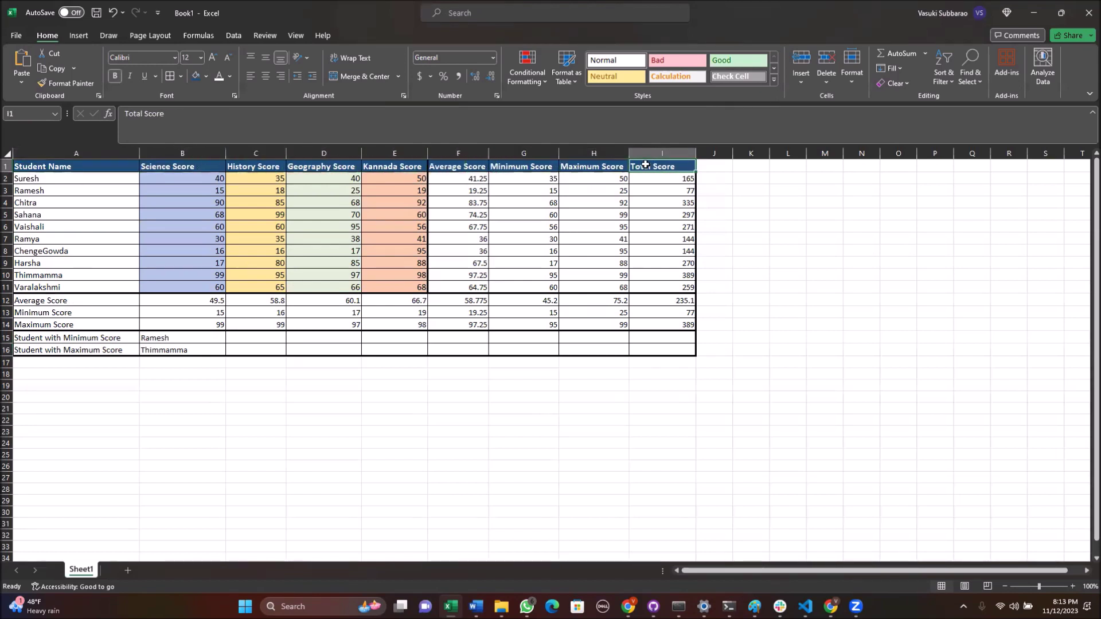
{"action": "left_click", "coordinate": [50, 302]}
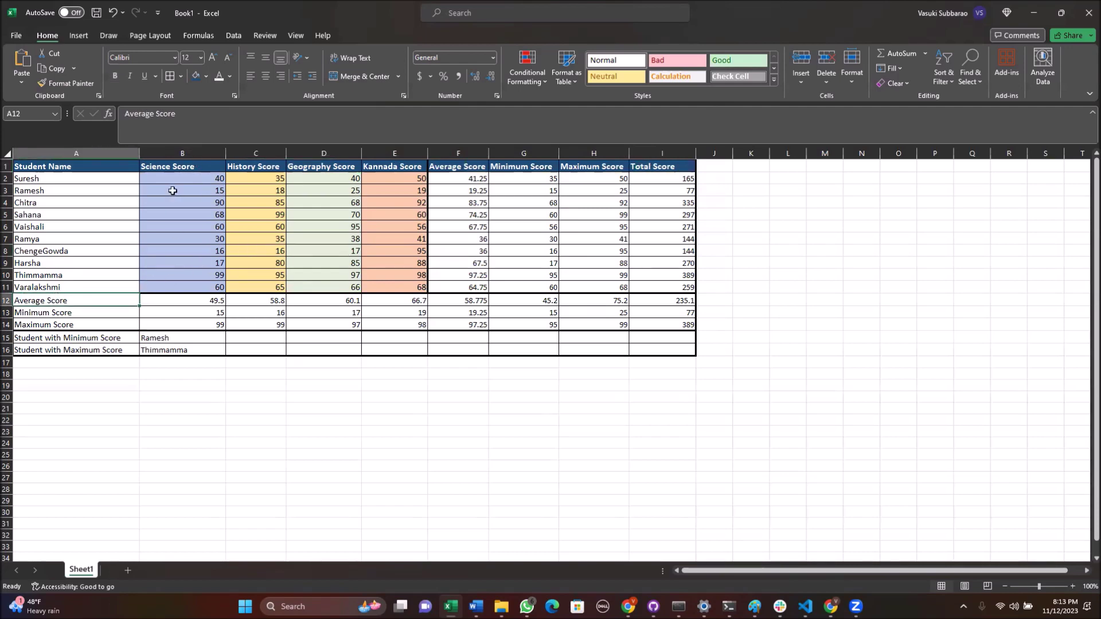
{"action": "left_click", "coordinate": [53, 337]}
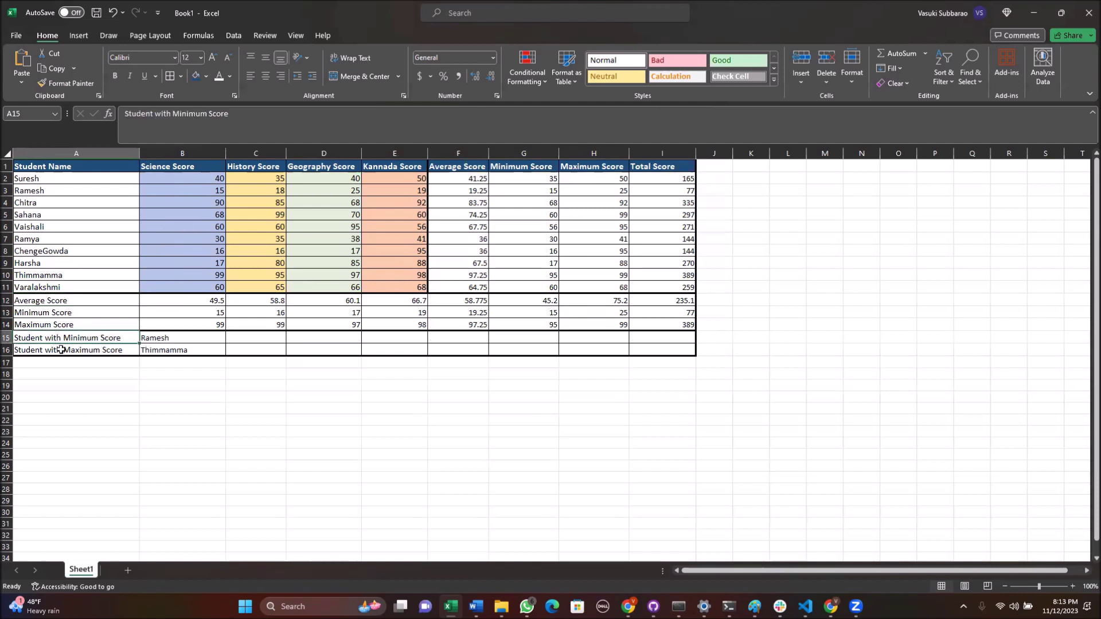
- Give the summary block A12:I16 a dark green fill with bold white text
{"action": "left_click_drag", "start_coordinate": [62, 300], "coordinate": [485, 345]}
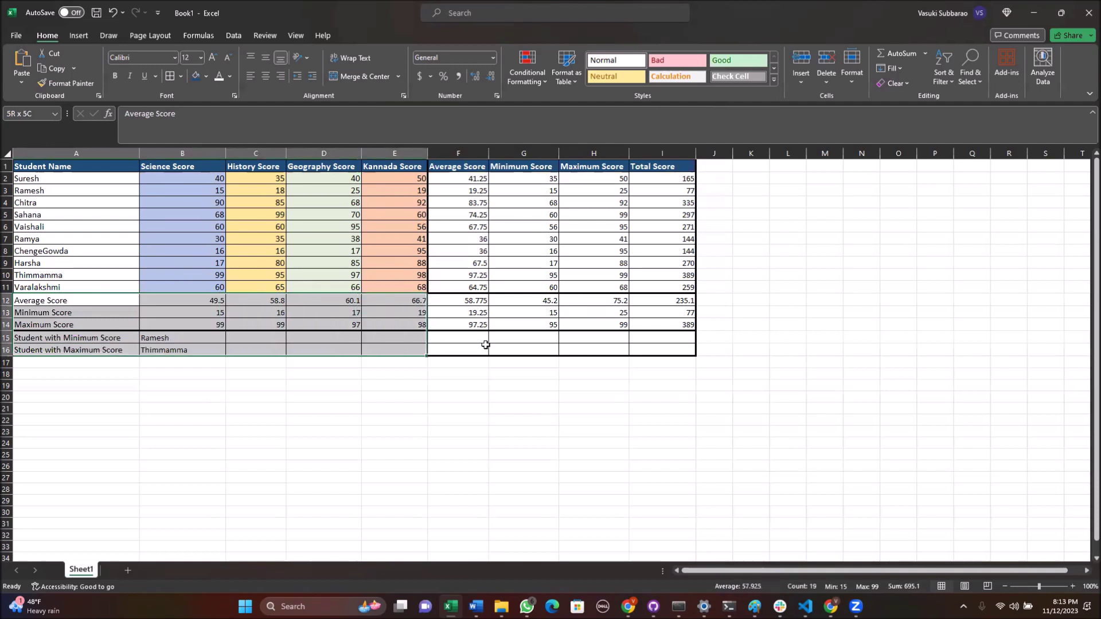
{"action": "left_click_drag", "start_coordinate": [485, 345], "coordinate": [653, 352]}
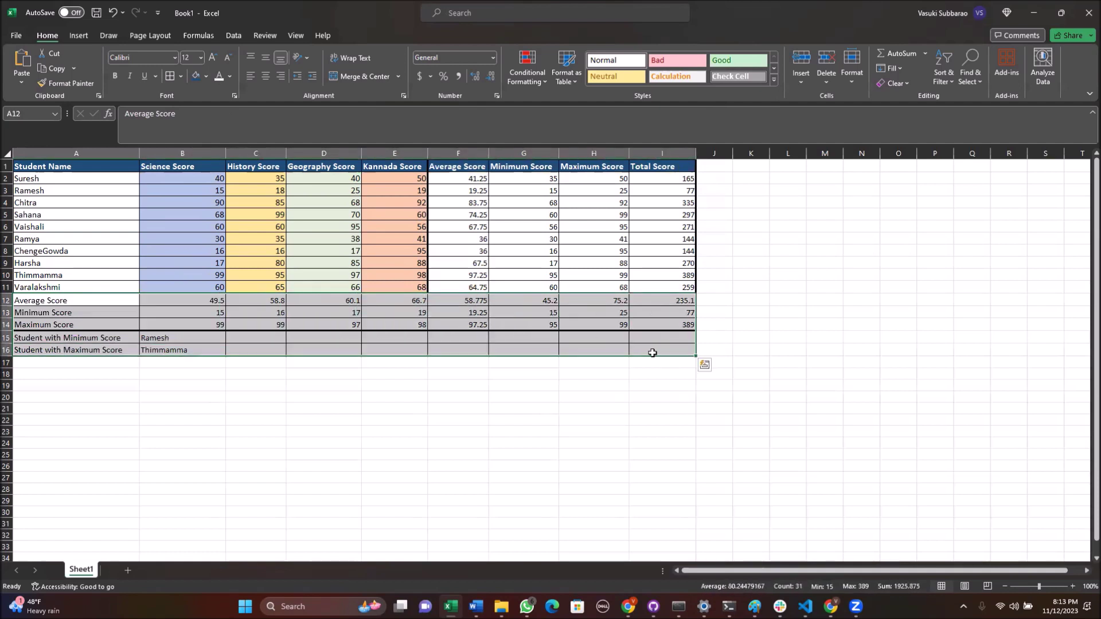
{"action": "left_click", "coordinate": [69, 300]}
{"action": "mouse_move", "coordinate": [69, 299]}
{"action": "left_mouse_down"}
{"action": "mouse_move", "coordinate": [602, 314]}
{"action": "mouse_move", "coordinate": [663, 348]}
{"action": "left_mouse_up"}
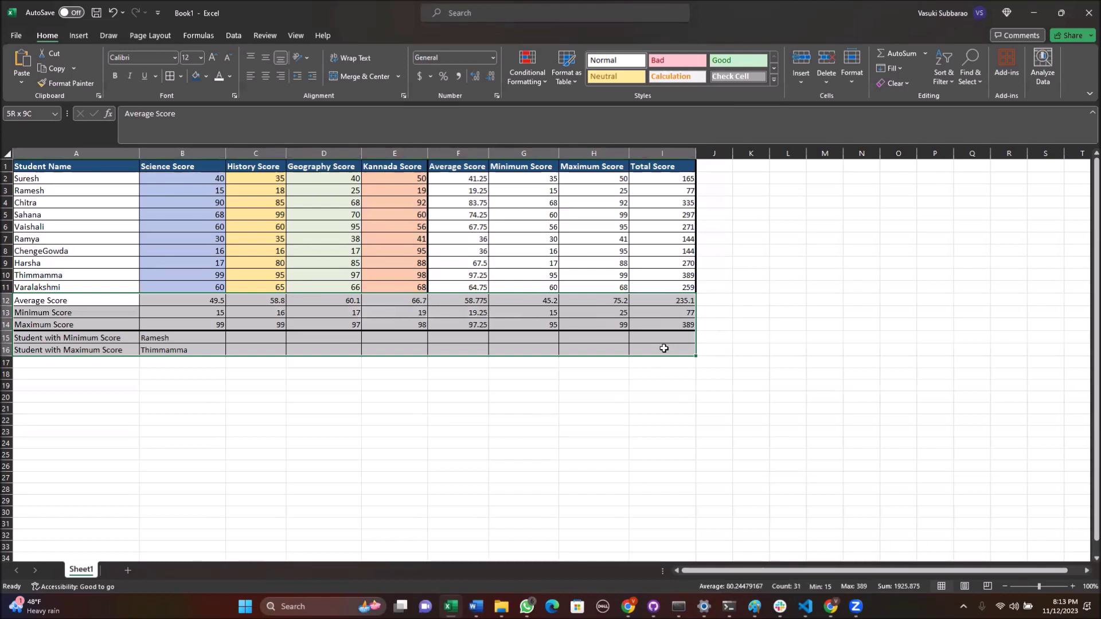
{"action": "left_click", "coordinate": [205, 77]}
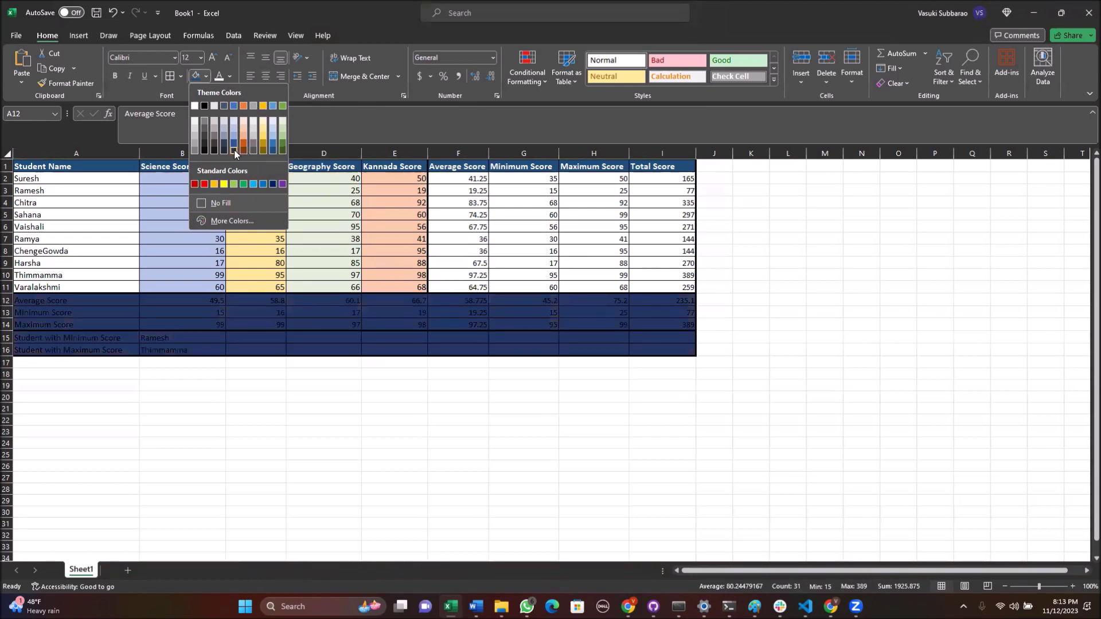
{"action": "left_click", "coordinate": [283, 149]}
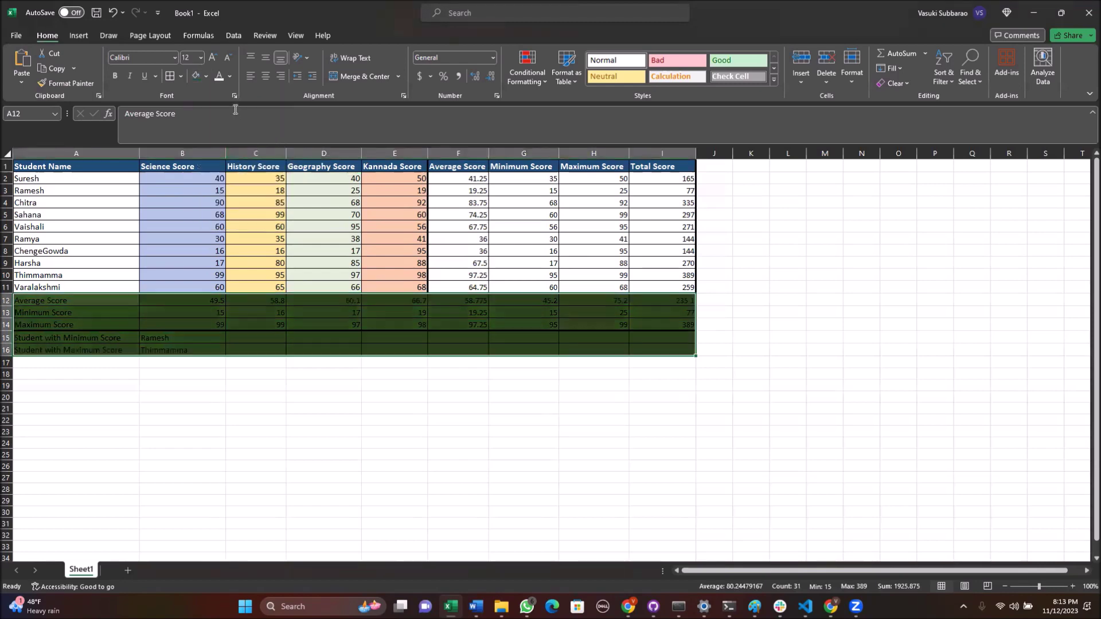
{"action": "left_click", "coordinate": [115, 76]}
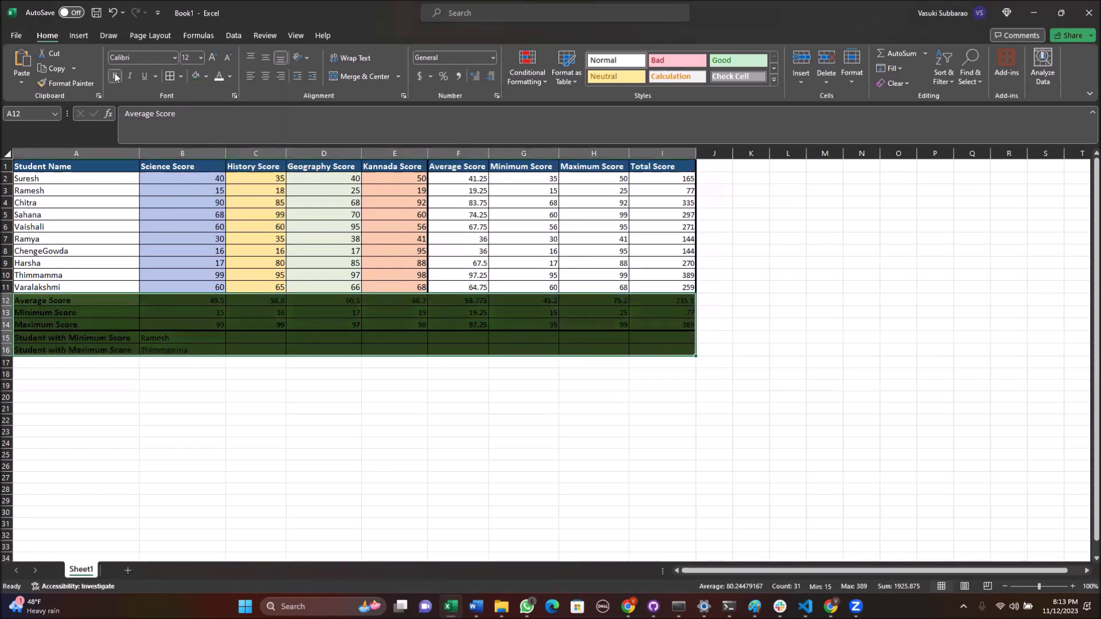
{"action": "left_click", "coordinate": [222, 80]}
{"action": "left_click", "coordinate": [233, 420]}
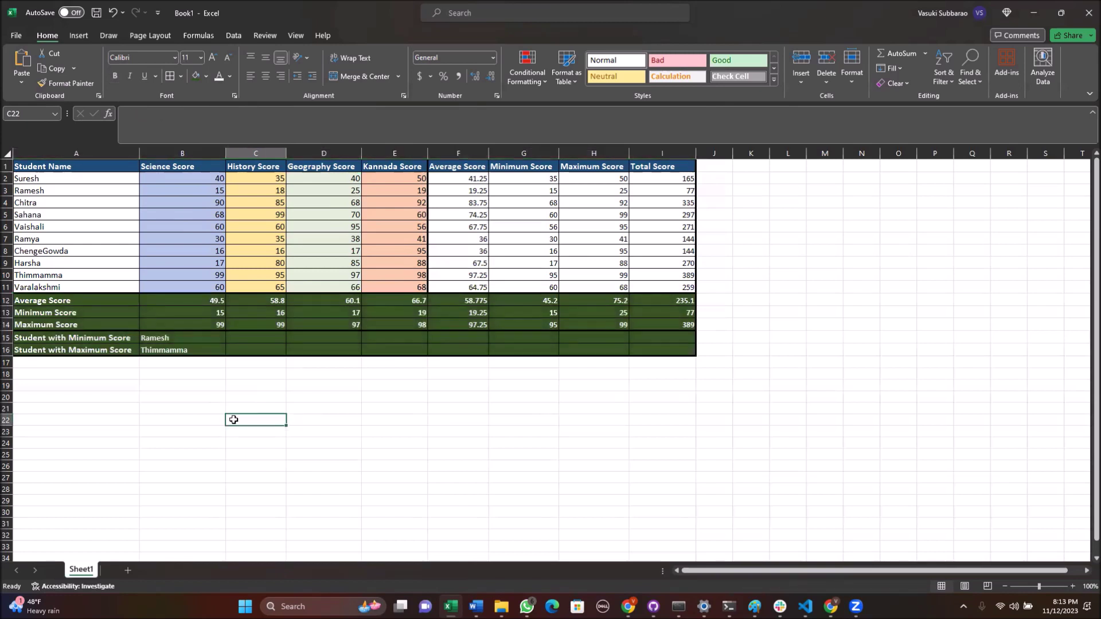
- Select the header row and summary labels, then switch back to the Word checklist
{"action": "left_click_drag", "start_coordinate": [115, 165], "coordinate": [653, 166]}
{"action": "mouse_move", "coordinate": [108, 303]}
{"action": "left_mouse_down"}
{"action": "mouse_move", "coordinate": [115, 350]}
{"action": "mouse_move", "coordinate": [149, 351]}
{"action": "left_mouse_up"}
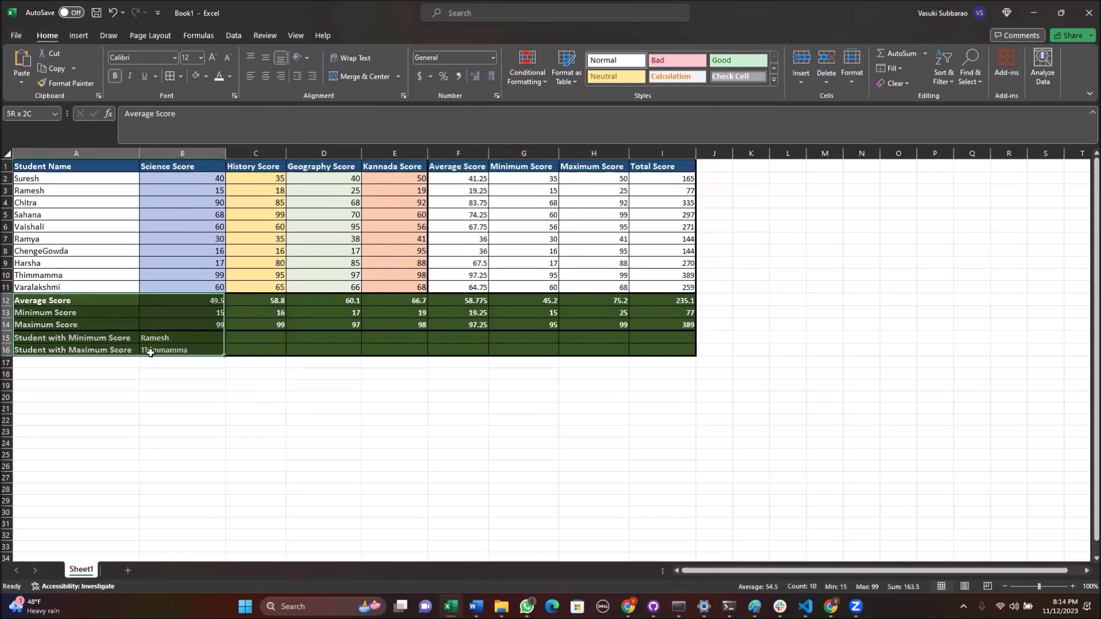
{"action": "left_click", "coordinate": [478, 605]}
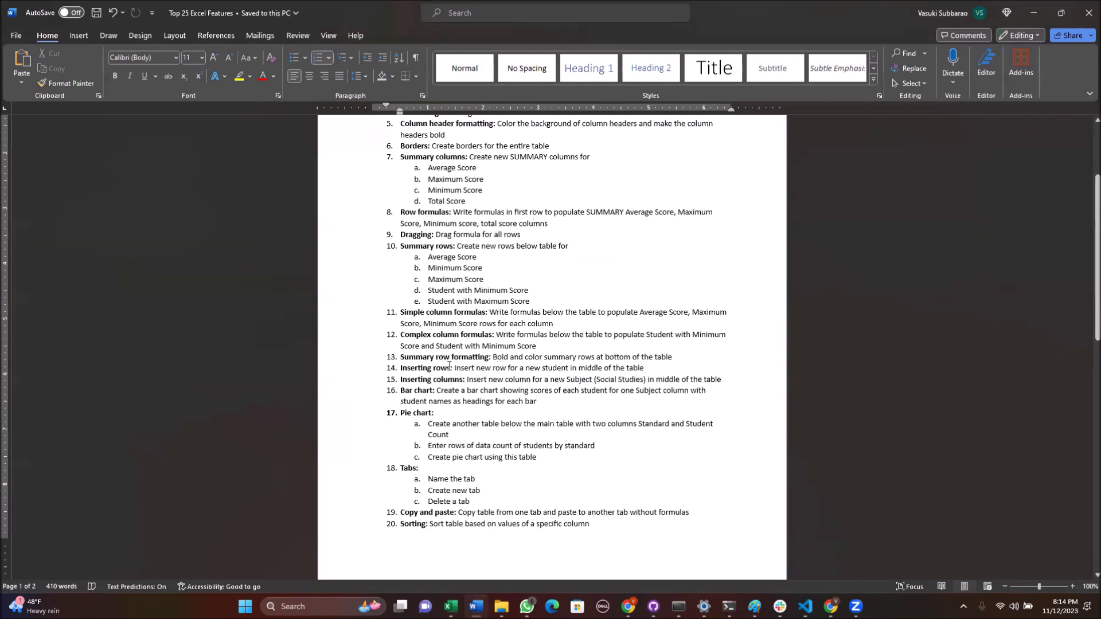
- Minimize Word and select the student name in cell A7 of the Excel table
{"action": "left_click", "coordinate": [1034, 13]}
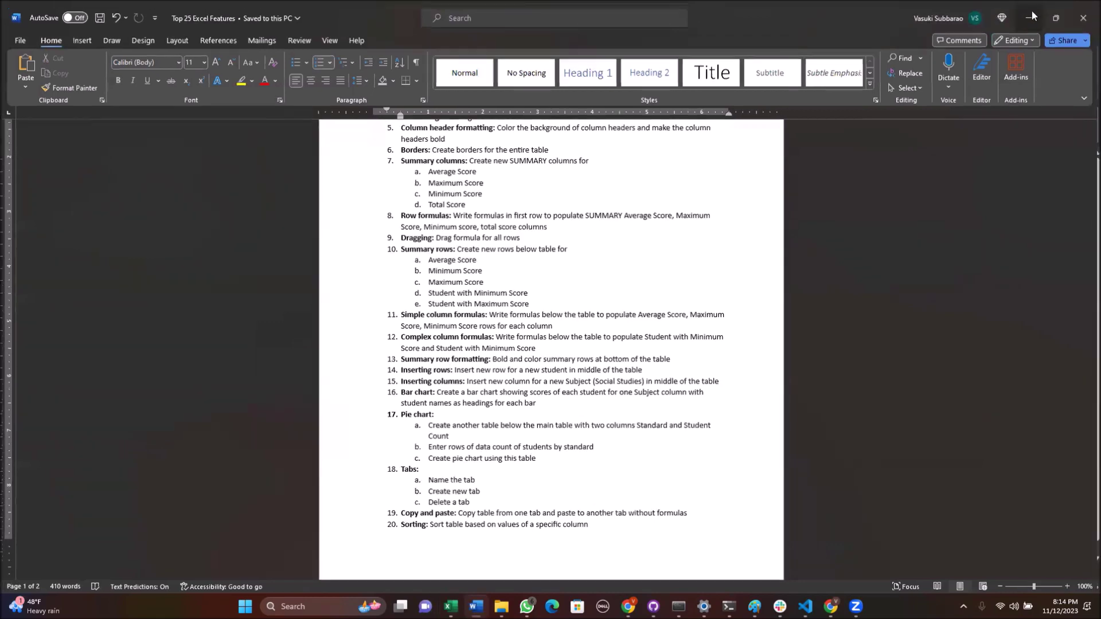
{"action": "left_click", "coordinate": [26, 239]}
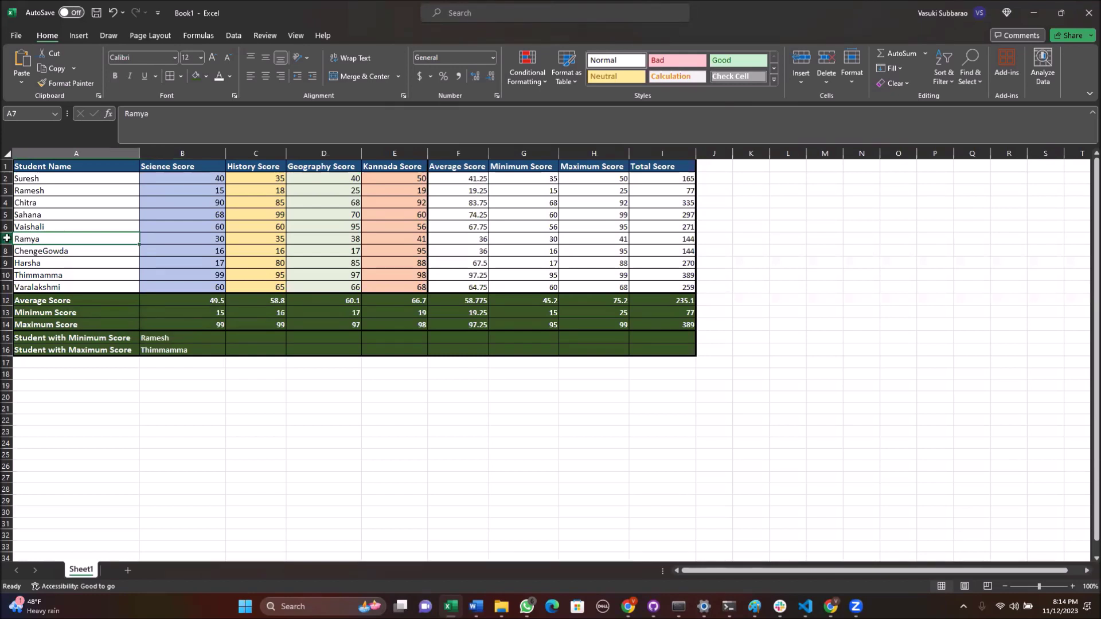
- Insert a blank row at row 7, above the seventh student, using the row header's Insert
{"action": "left_click", "coordinate": [7, 239]}
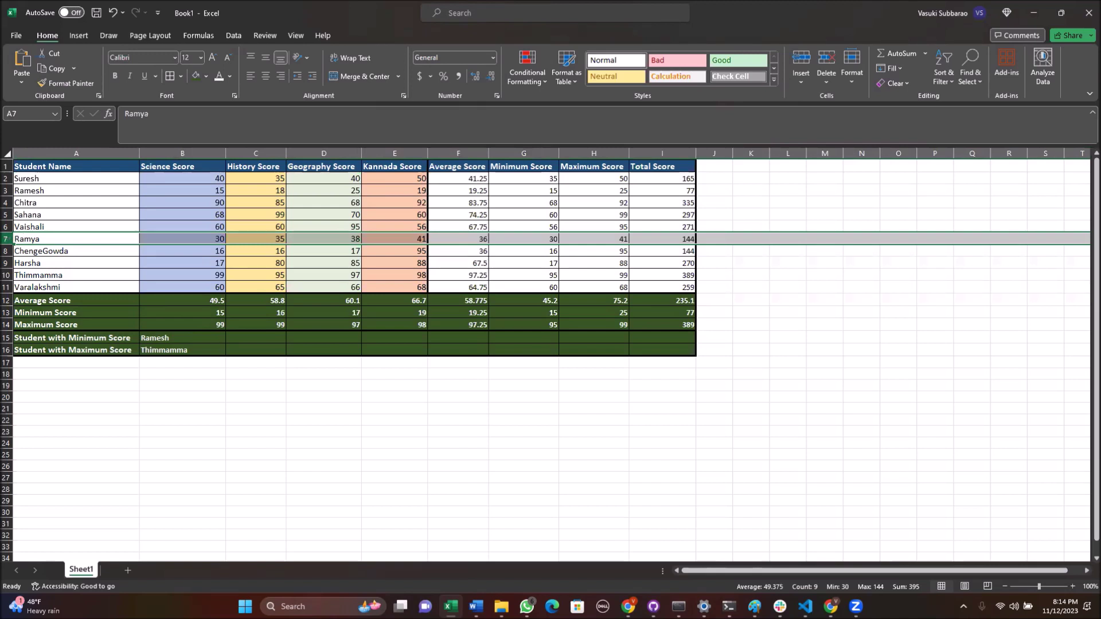
{"action": "left_click", "coordinate": [36, 240]}
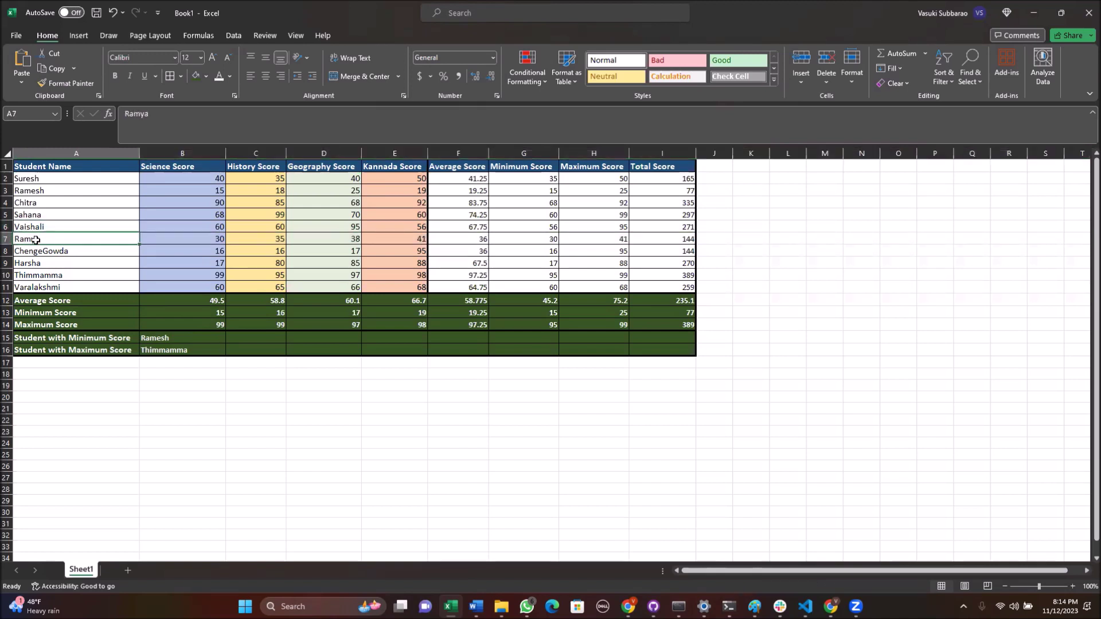
{"action": "left_click", "coordinate": [6, 250]}
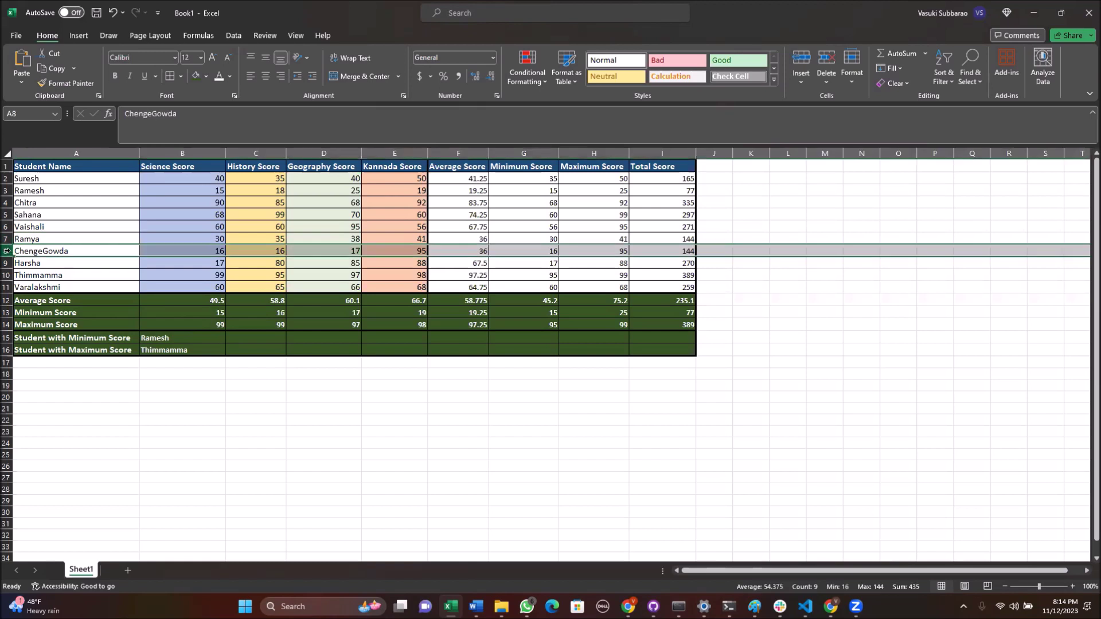
{"action": "left_click", "coordinate": [7, 263]}
{"action": "left_click", "coordinate": [7, 275]}
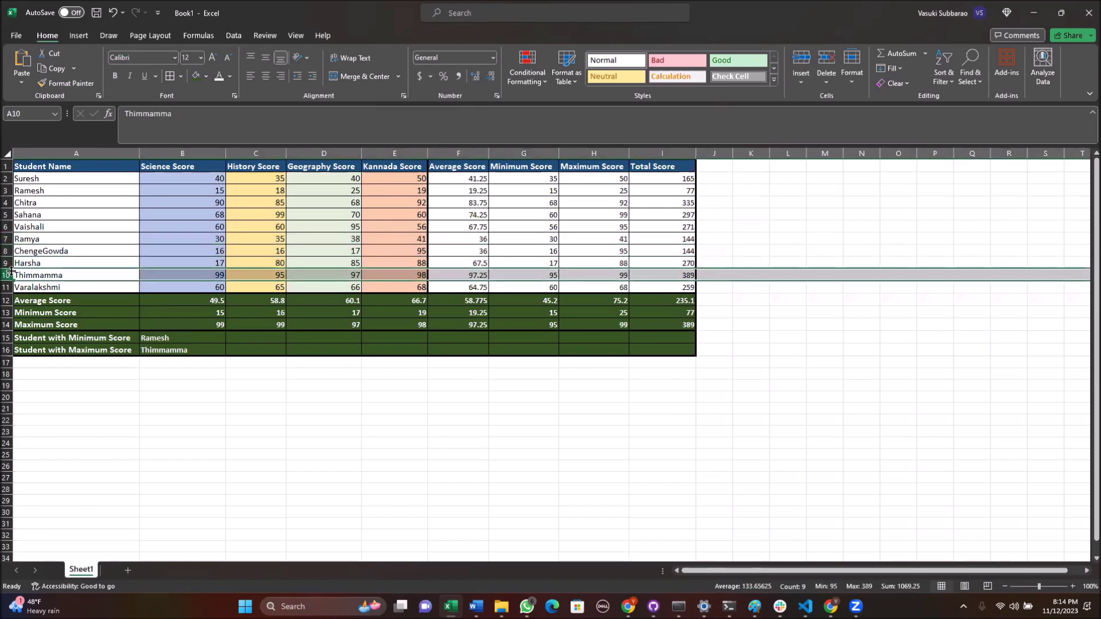
{"action": "left_click", "coordinate": [6, 240]}
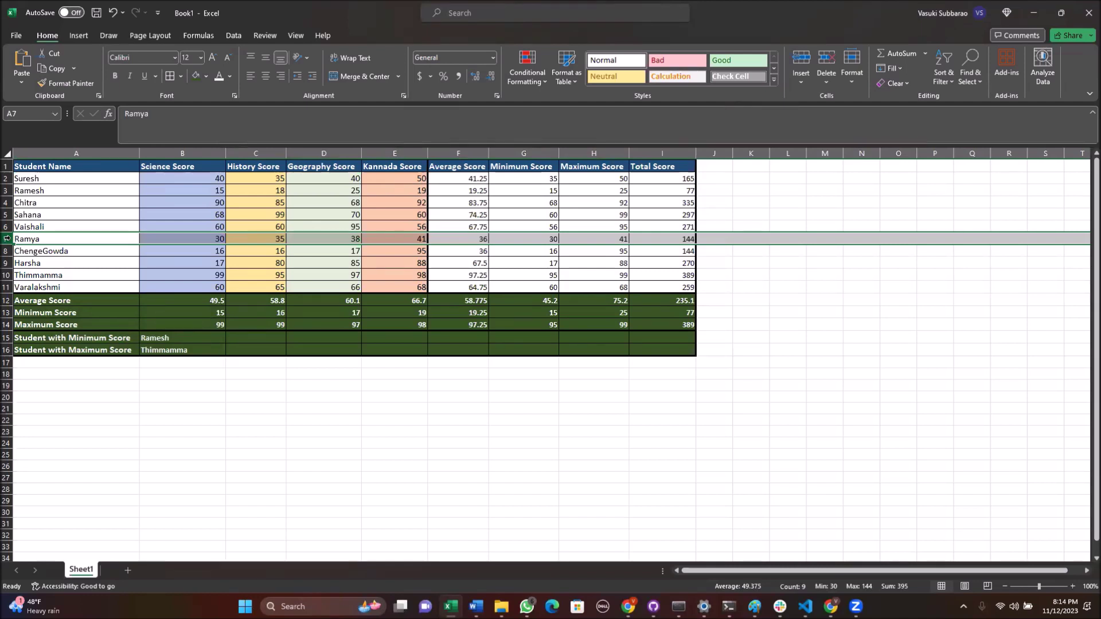
{"action": "right_click", "coordinate": [6, 239]}
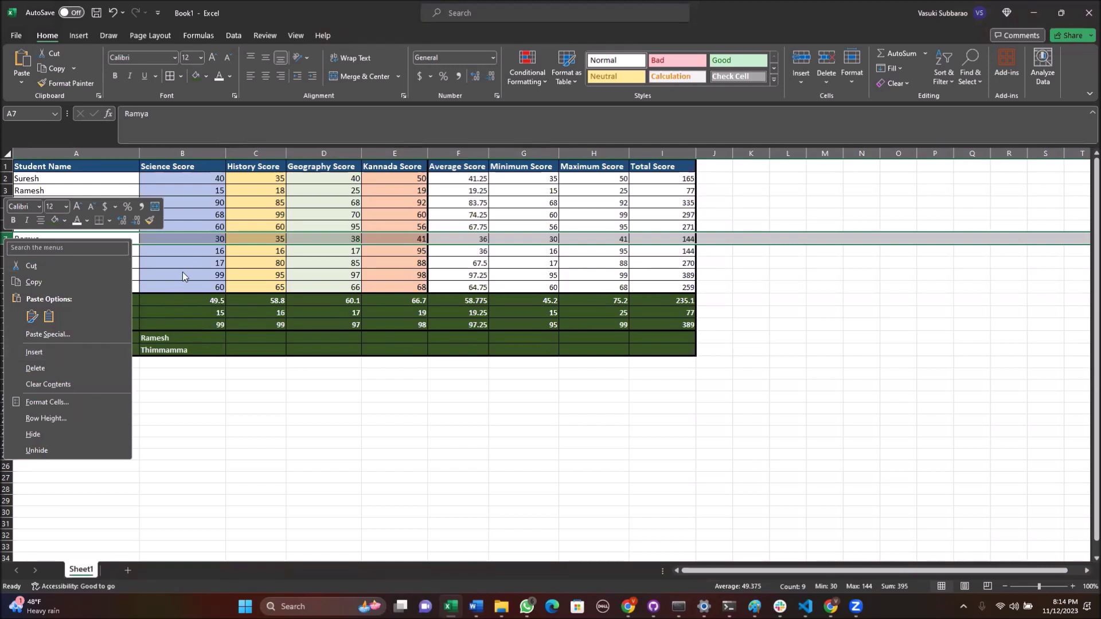
{"action": "key", "text": "Escape"}
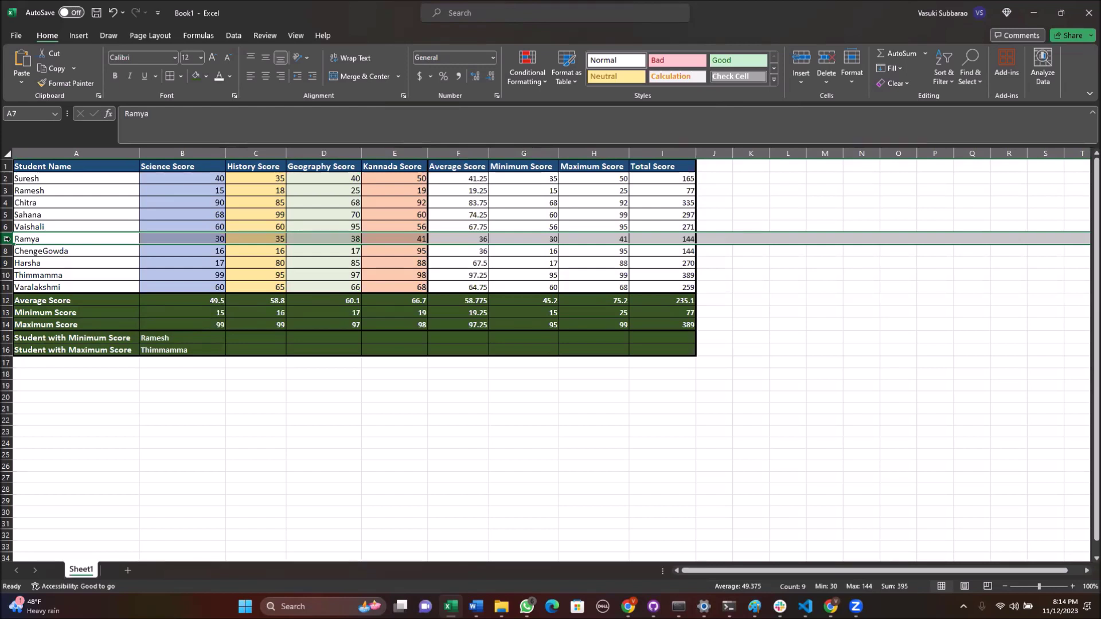
{"action": "right_click", "coordinate": [7, 239]}
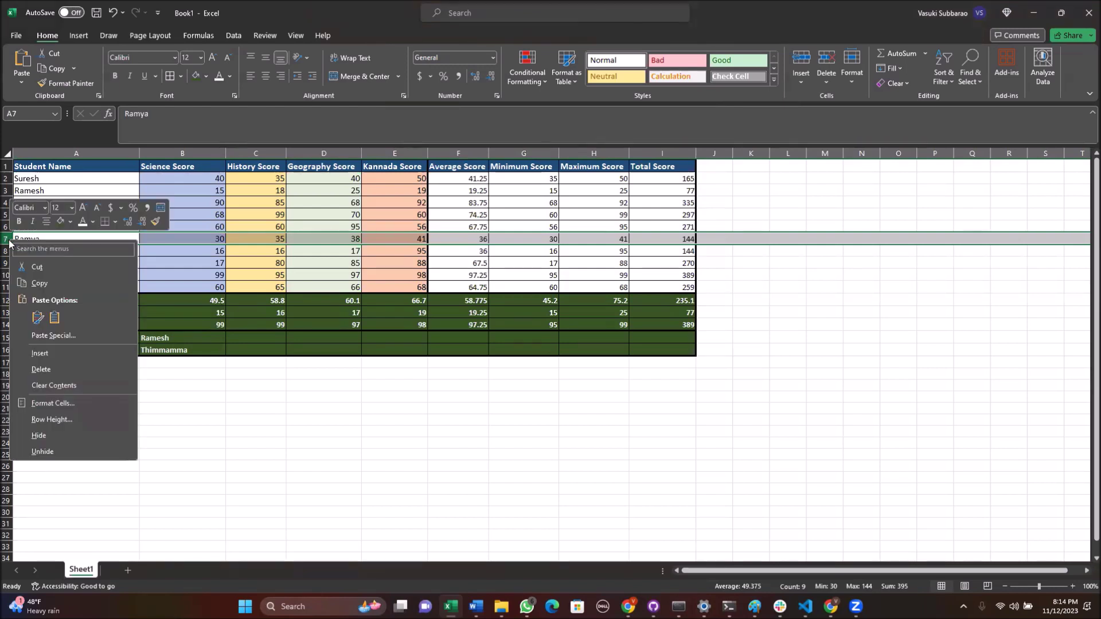
{"action": "left_click", "coordinate": [56, 353]}
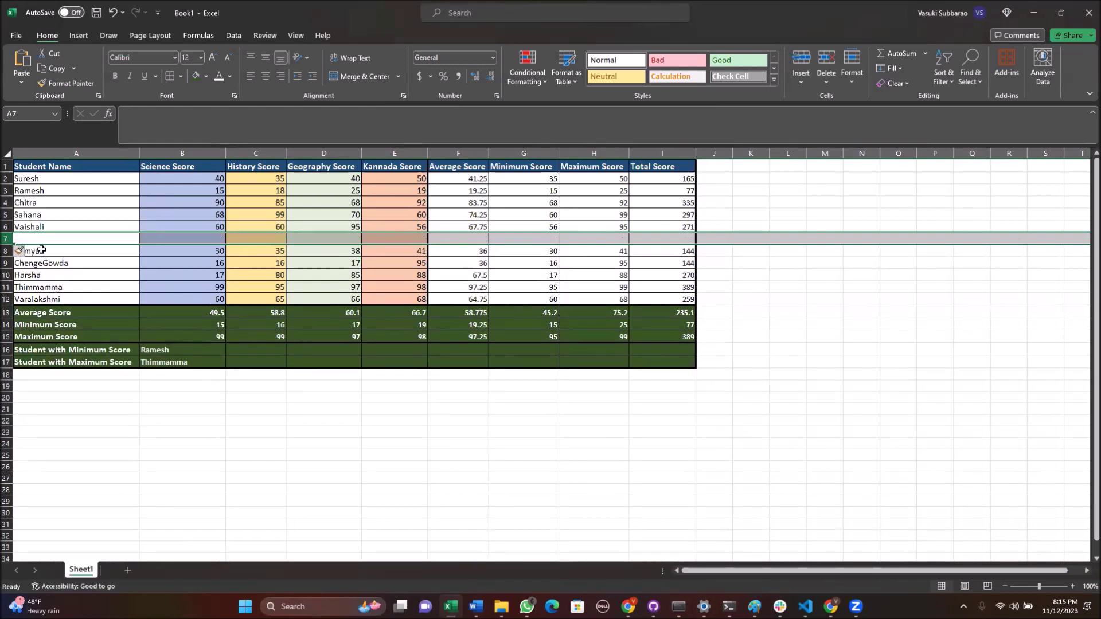
- Enter the new student's name in A7 and scores 89, 67, 72 and 98 in B7:E7
{"action": "left_click", "coordinate": [46, 238]}
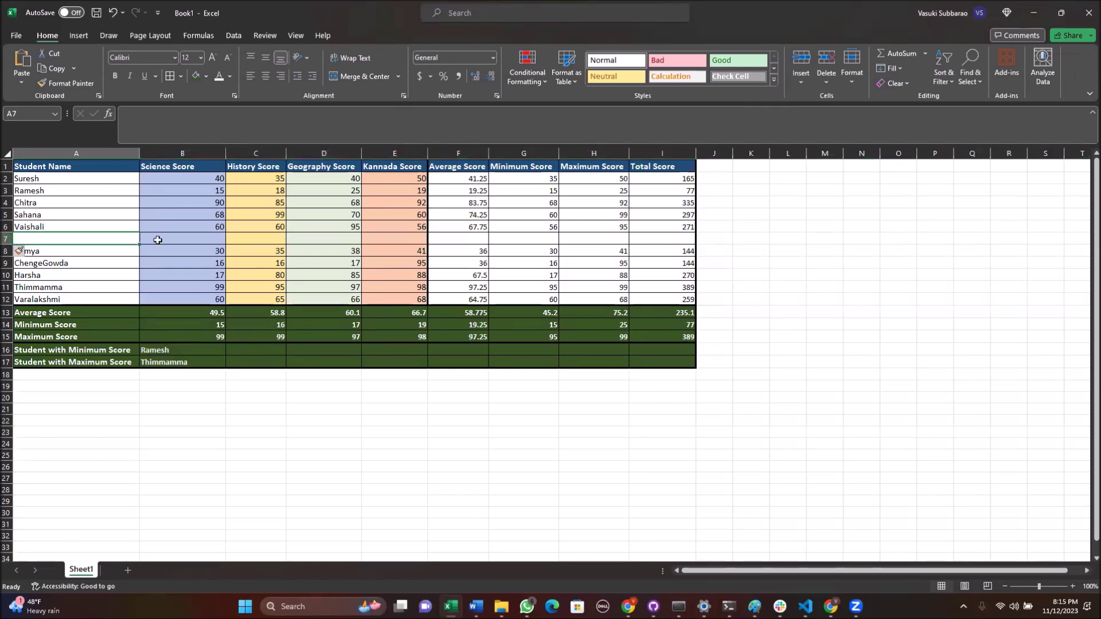
{"action": "type", "text": "Jayanthi"}
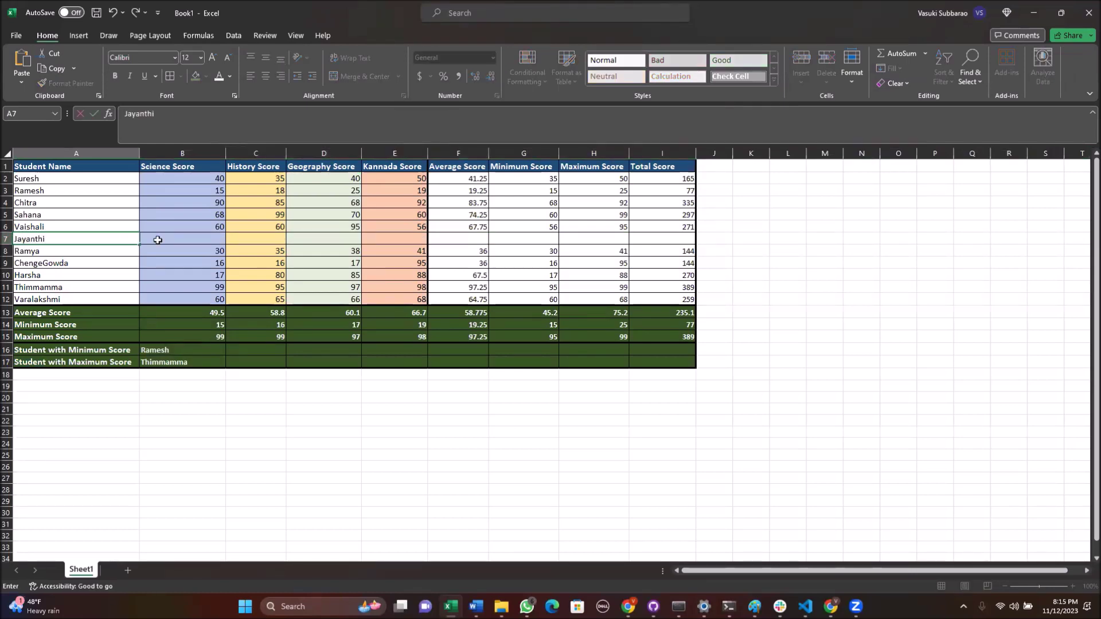
{"action": "left_click", "coordinate": [158, 240]}
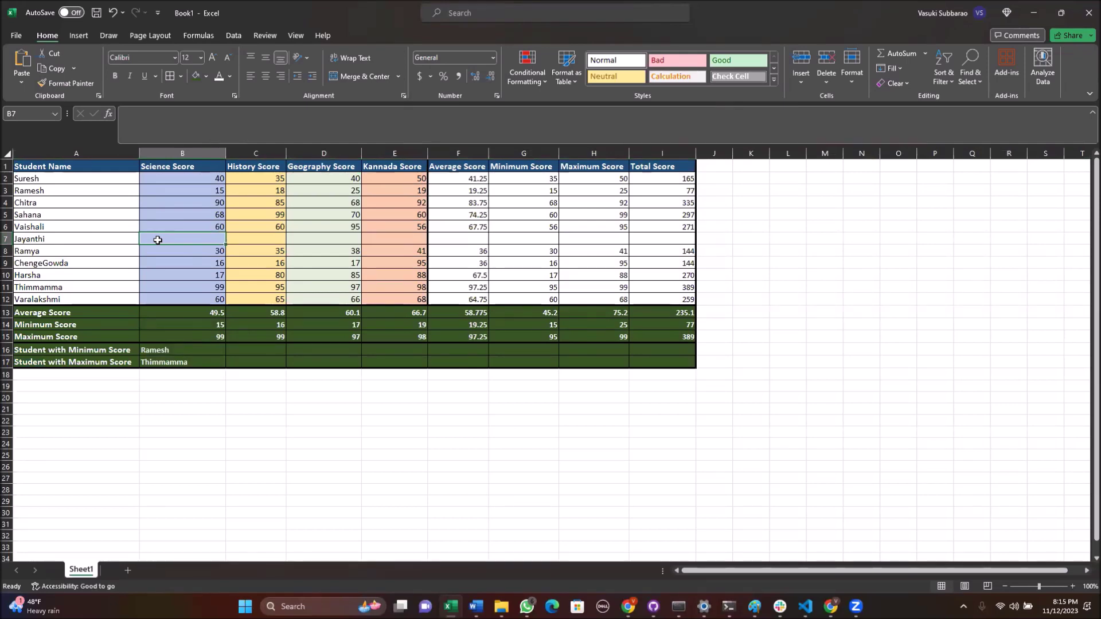
{"action": "type", "text": "89"}
{"action": "key", "text": "Tab"}
{"action": "key", "text": "Tab"}
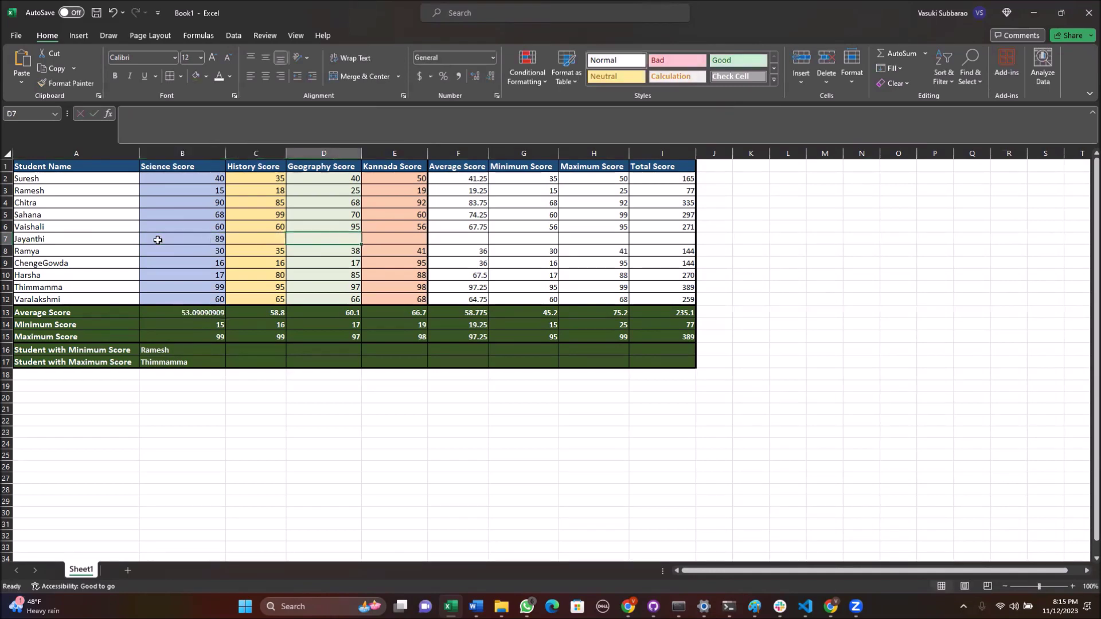
{"action": "key", "text": "Tab"}
{"action": "type", "text": "98"}
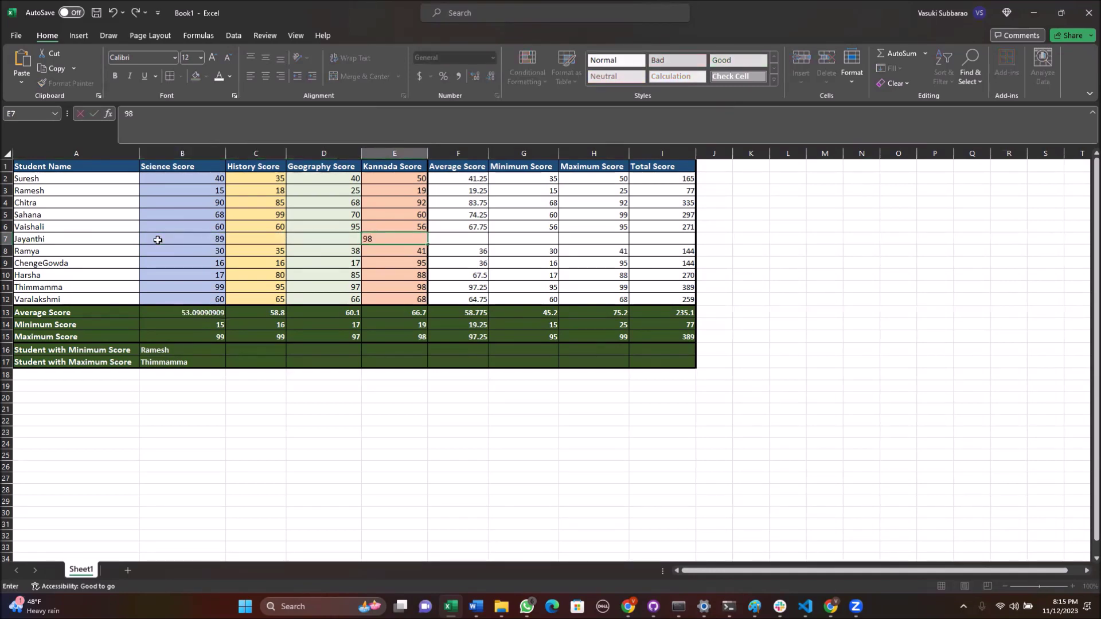
{"action": "key", "text": "shift+Tab"}
{"action": "key", "text": "shift+Tab"}
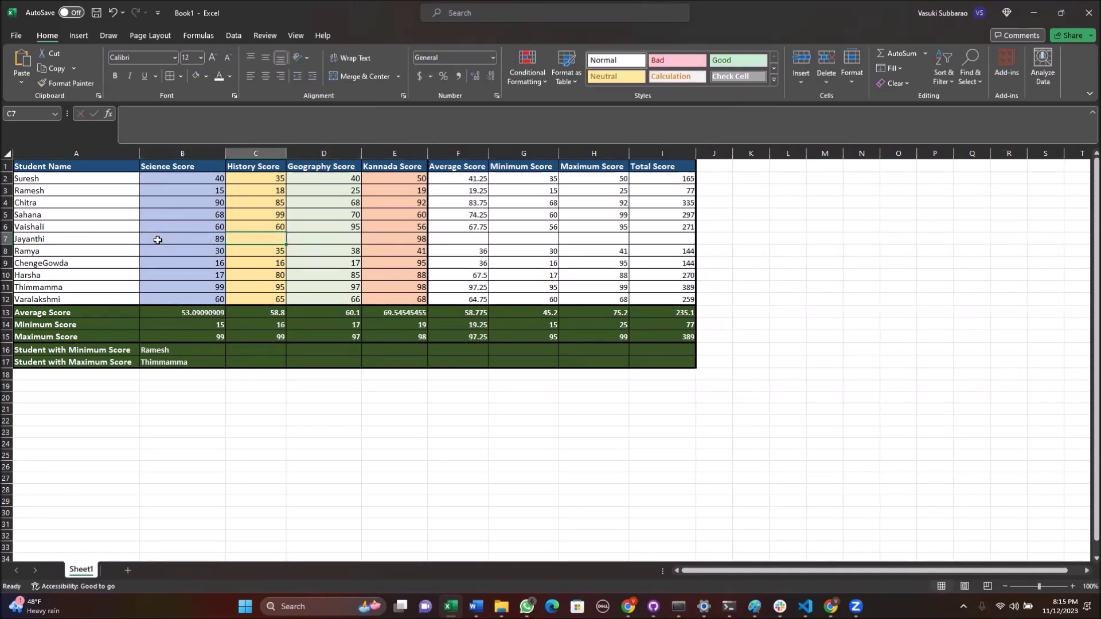
{"action": "type", "text": "67"}
{"action": "key", "text": "Tab"}
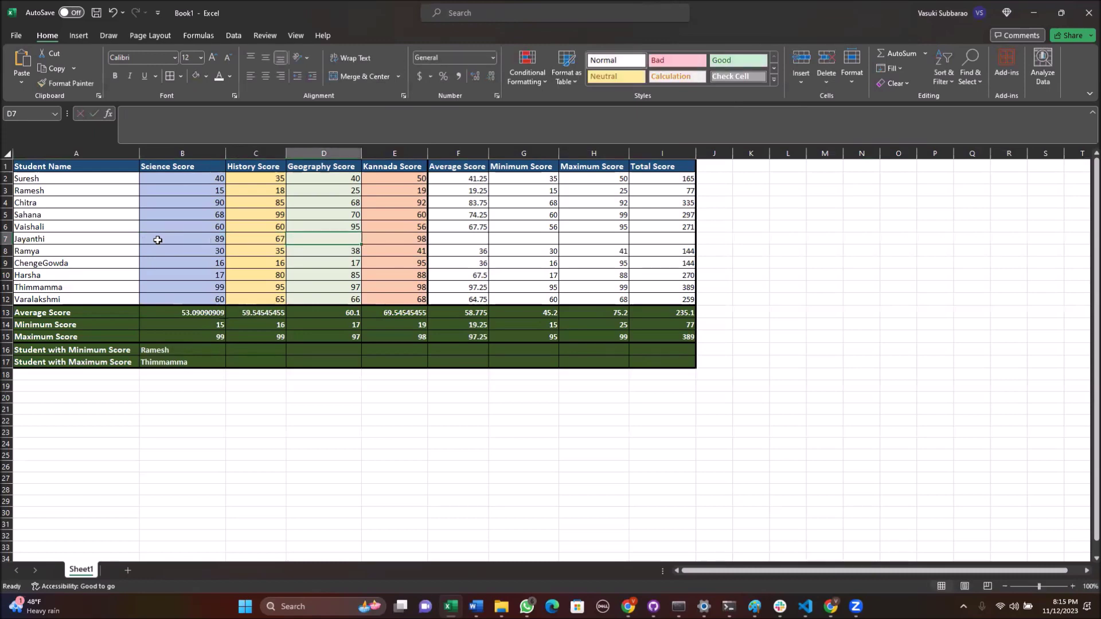
{"action": "type", "text": "72"}
{"action": "key", "text": "Return"}
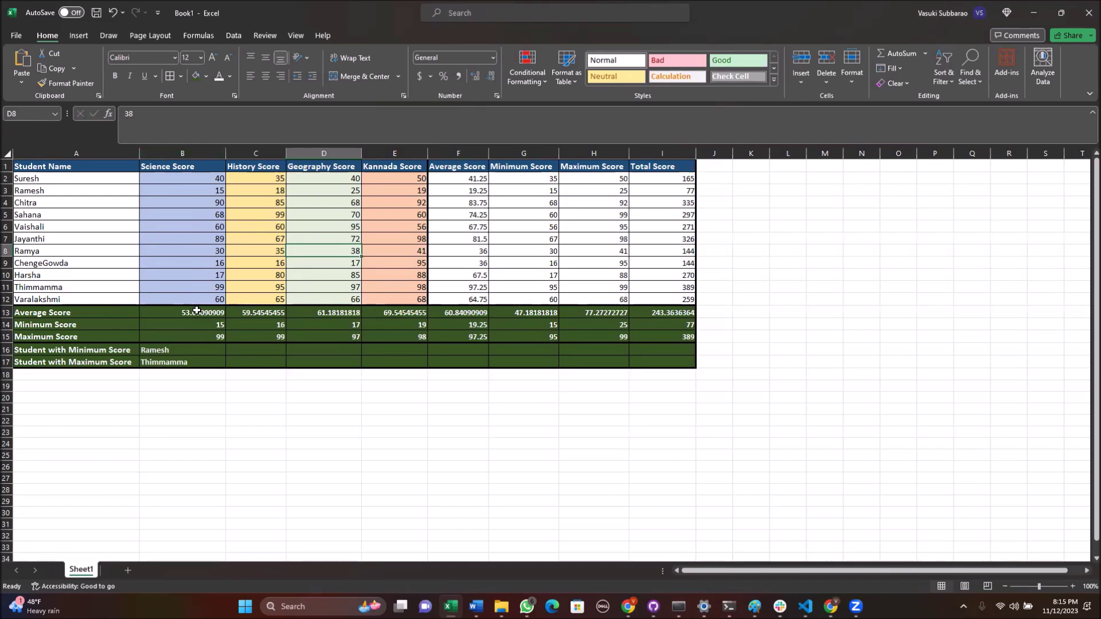
{"action": "left_click", "coordinate": [37, 238]}
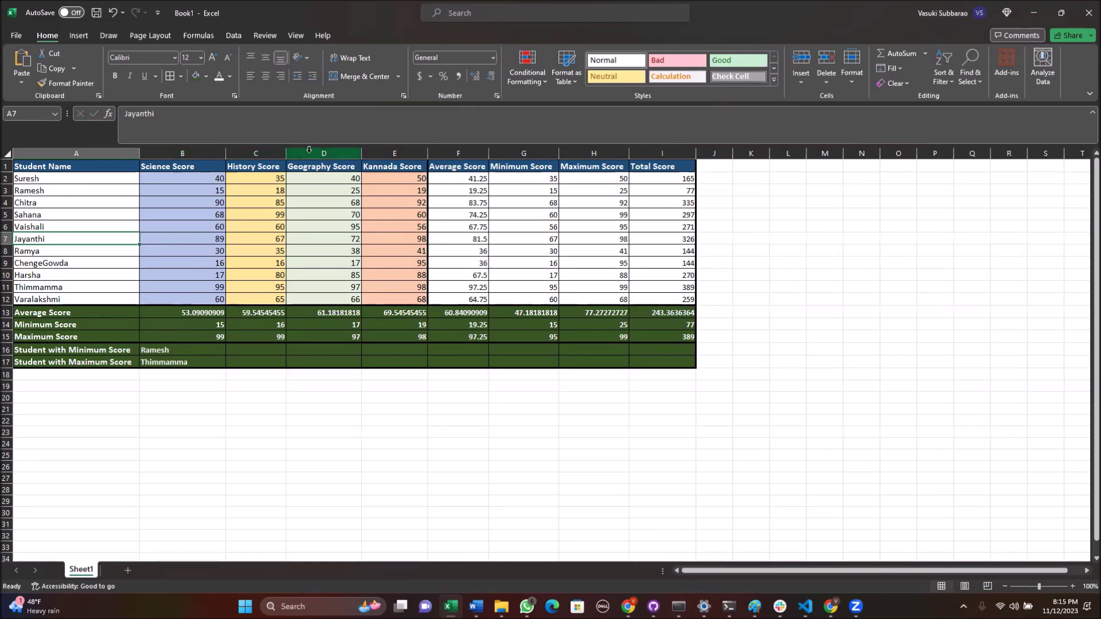
- Insert a blank column D before Geography Score and type the header 'Social Studies'
{"action": "left_click", "coordinate": [309, 149]}
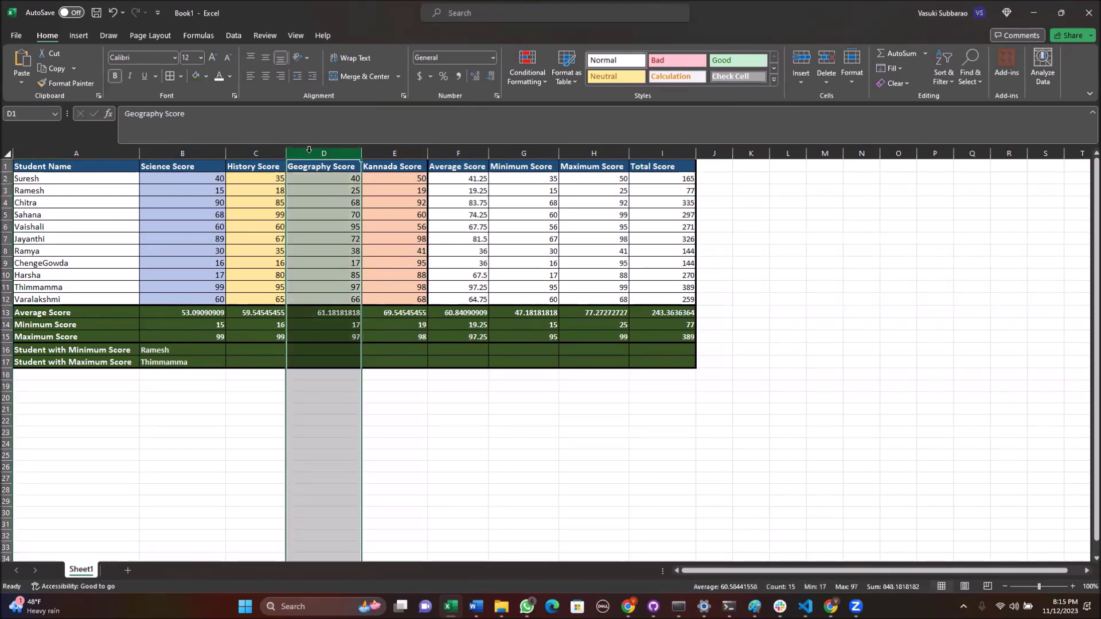
{"action": "left_click", "coordinate": [246, 167]}
{"action": "left_click", "coordinate": [313, 166]}
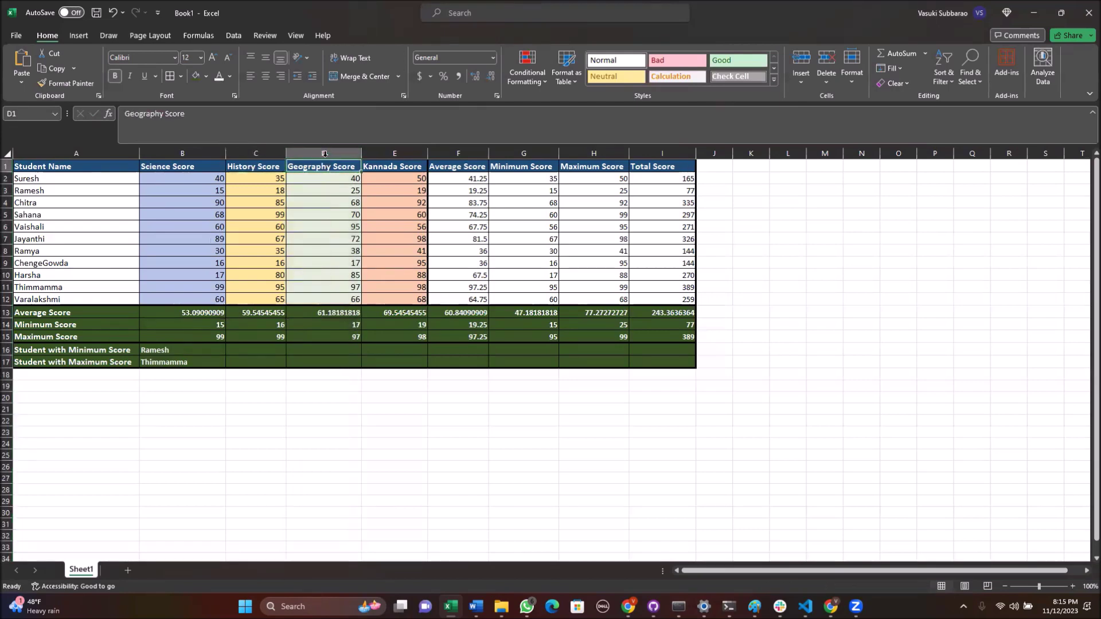
{"action": "left_click", "coordinate": [323, 151]}
{"action": "right_click", "coordinate": [323, 152]}
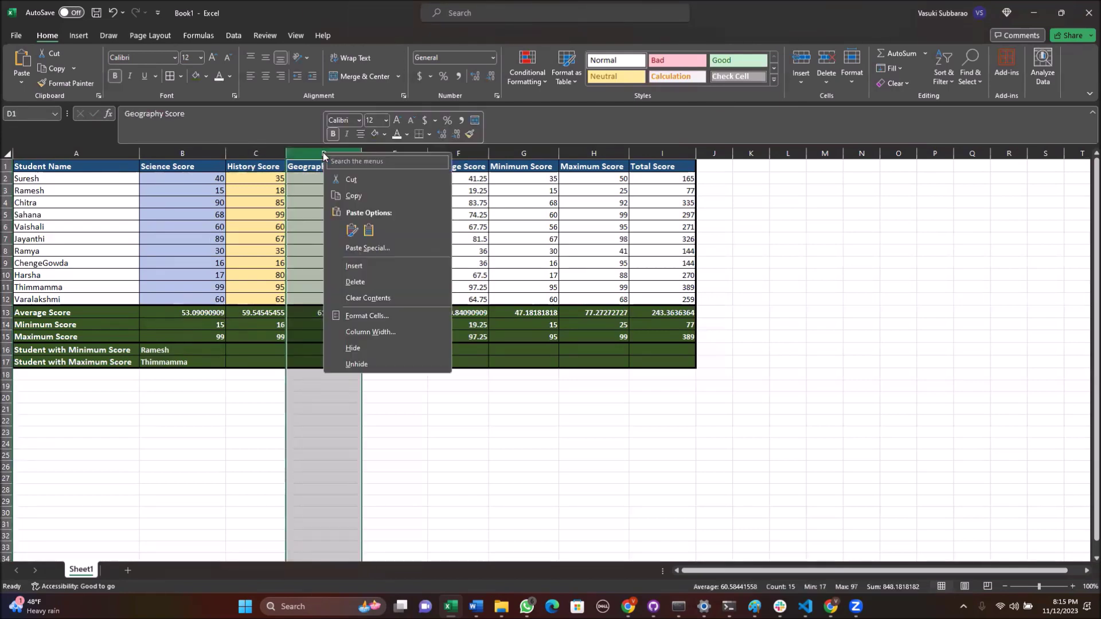
{"action": "left_click", "coordinate": [362, 266]}
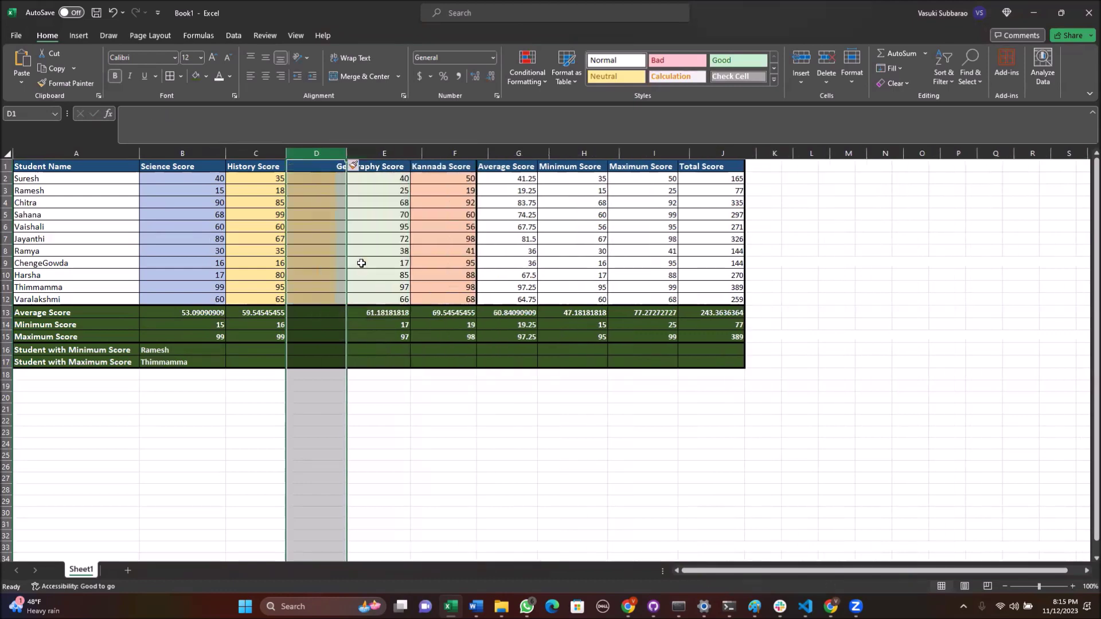
{"action": "left_click", "coordinate": [314, 165]}
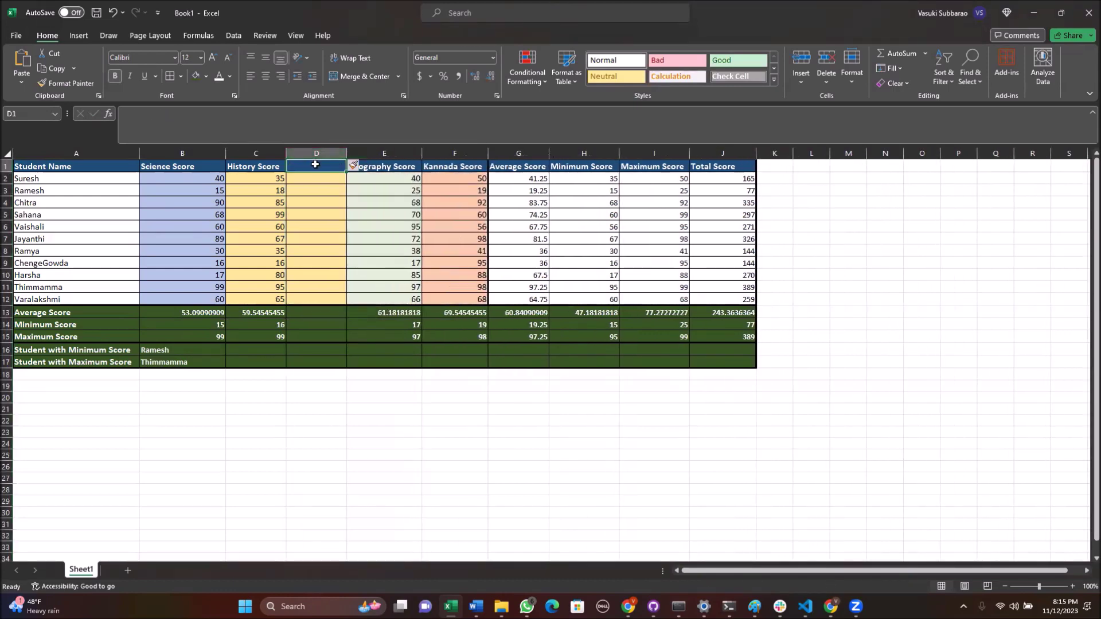
{"action": "type", "text": "Socia"}
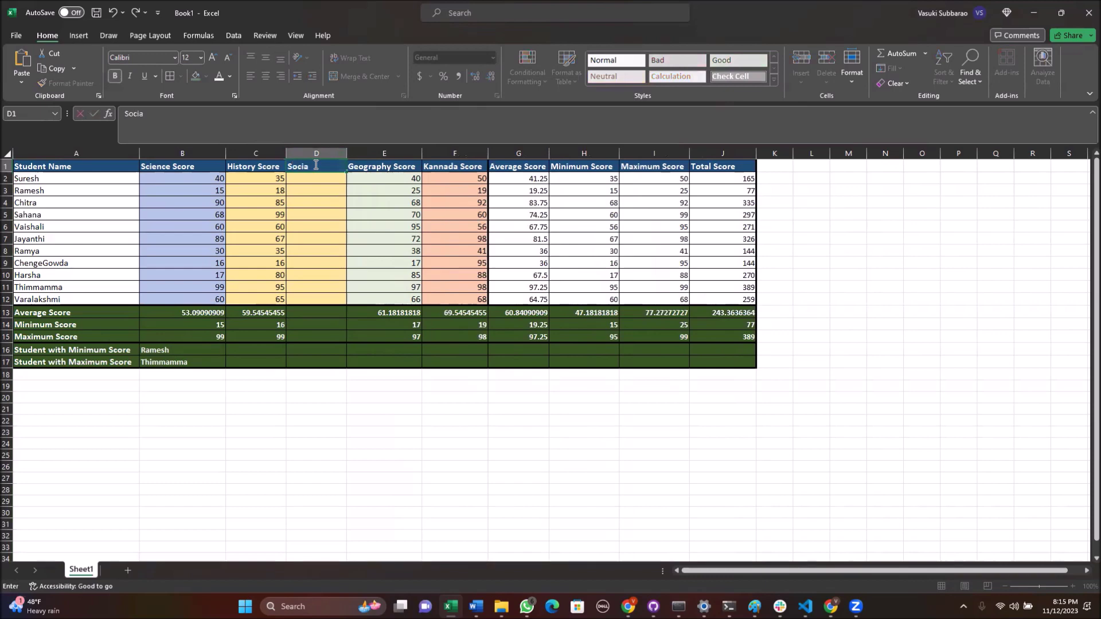
{"action": "type", "text": "l Stud"}
{"action": "type", "text": "ies"}
- Commit the Social Studies header and enter 36, 43, 84, 92, 56, 64, 36, 18, 82, 92, 61 in D2:D12
{"action": "left_click", "coordinate": [318, 185]}
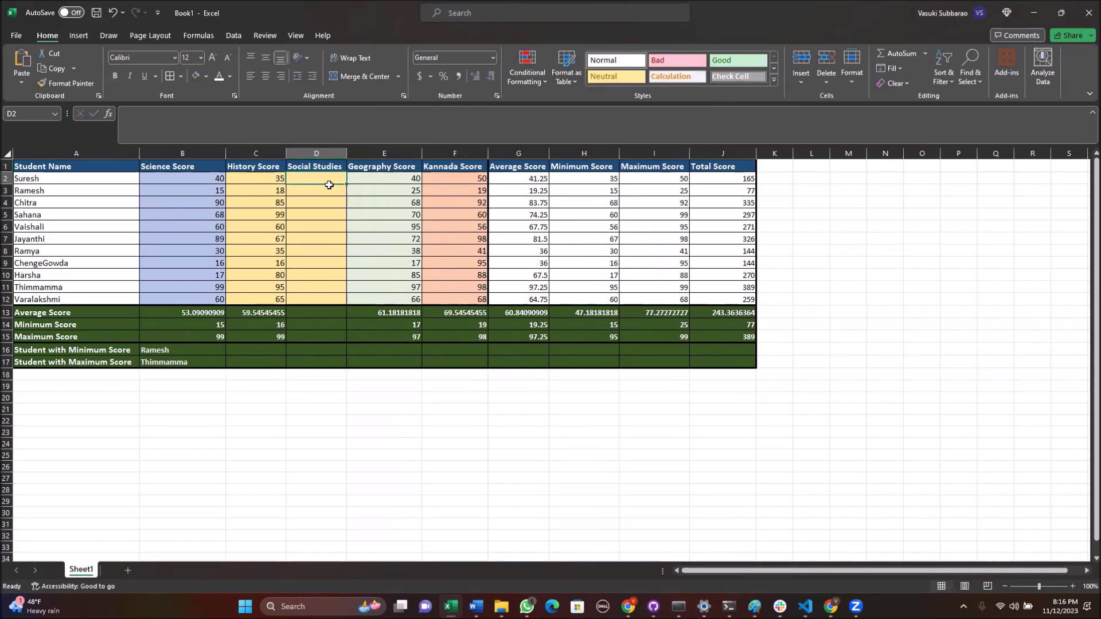
{"action": "type", "text": "36"}
{"action": "key", "text": "Return"}
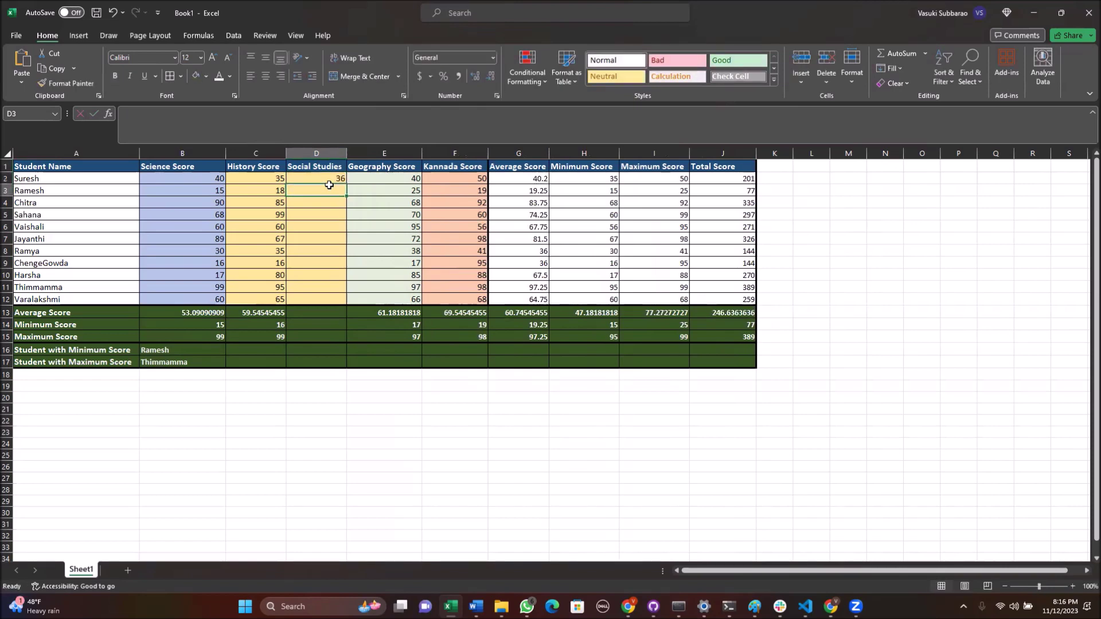
{"action": "type", "text": "43"}
{"action": "key", "text": "Return"}
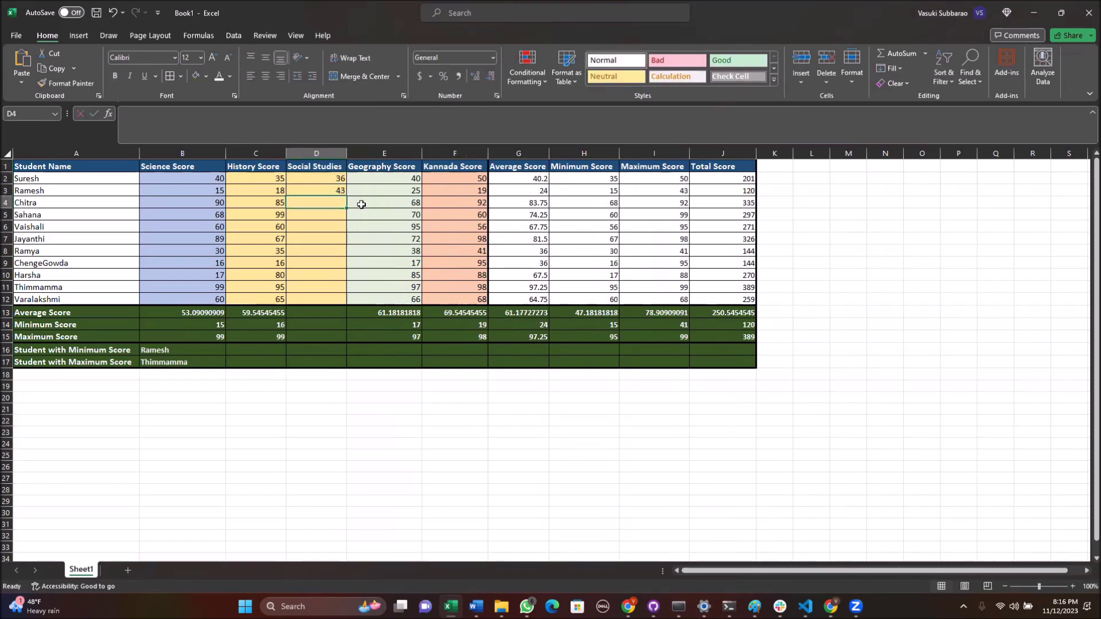
{"action": "type", "text": "84"}
{"action": "key", "text": "Return"}
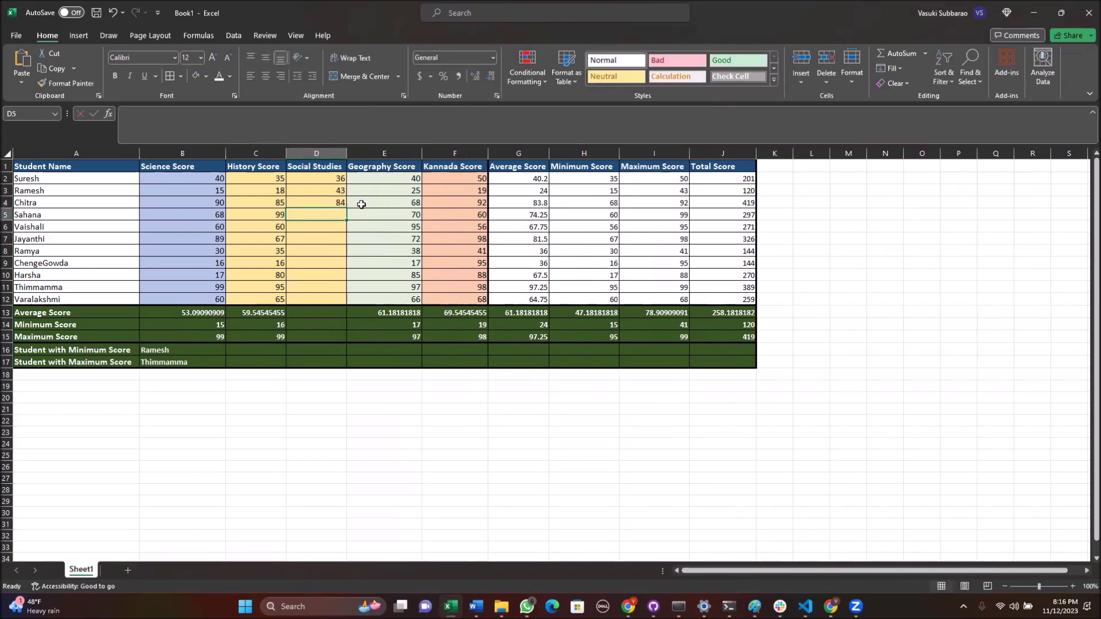
{"action": "type", "text": "92"}
{"action": "key", "text": "Return"}
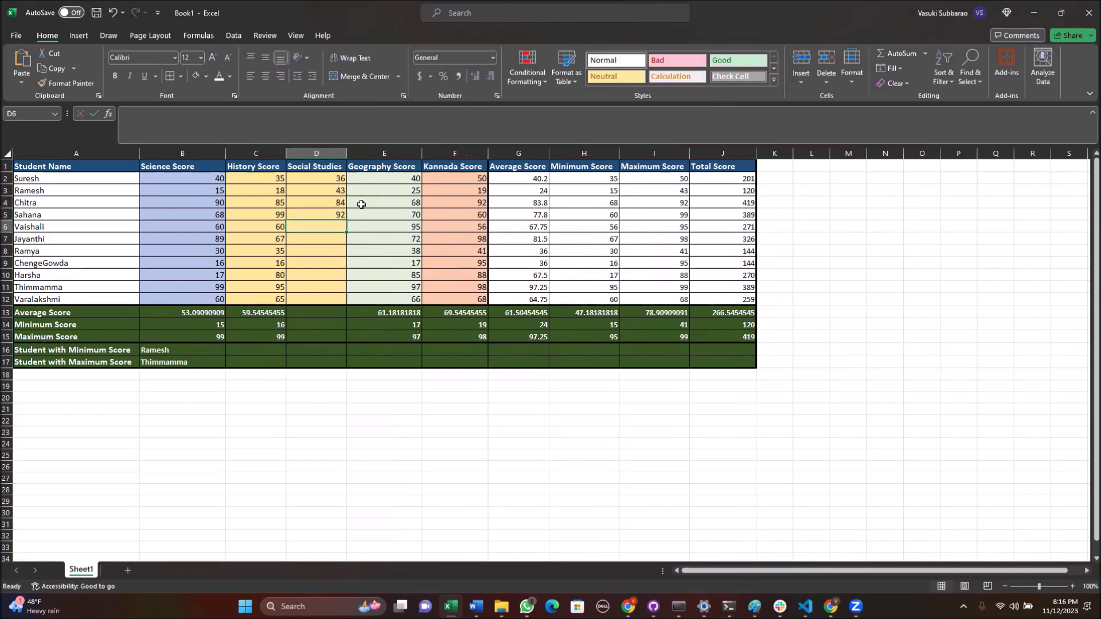
{"action": "type", "text": "56"}
{"action": "key", "text": "Return"}
{"action": "type", "text": "64"}
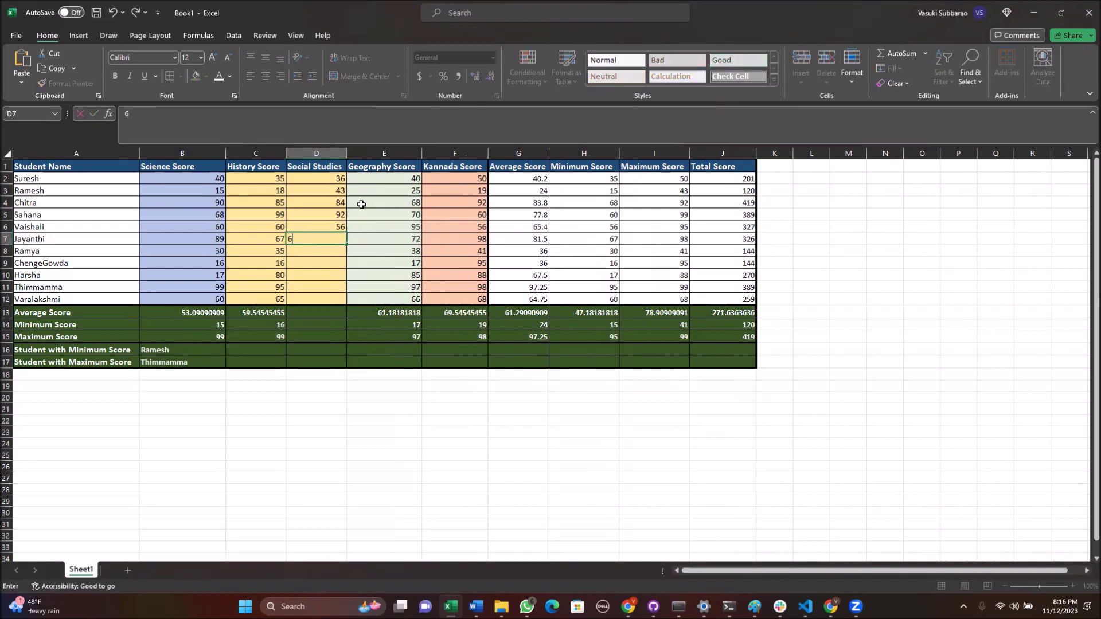
{"action": "key", "text": "Return"}
{"action": "type", "text": "36"}
{"action": "key", "text": "Return"}
{"action": "type", "text": "18"}
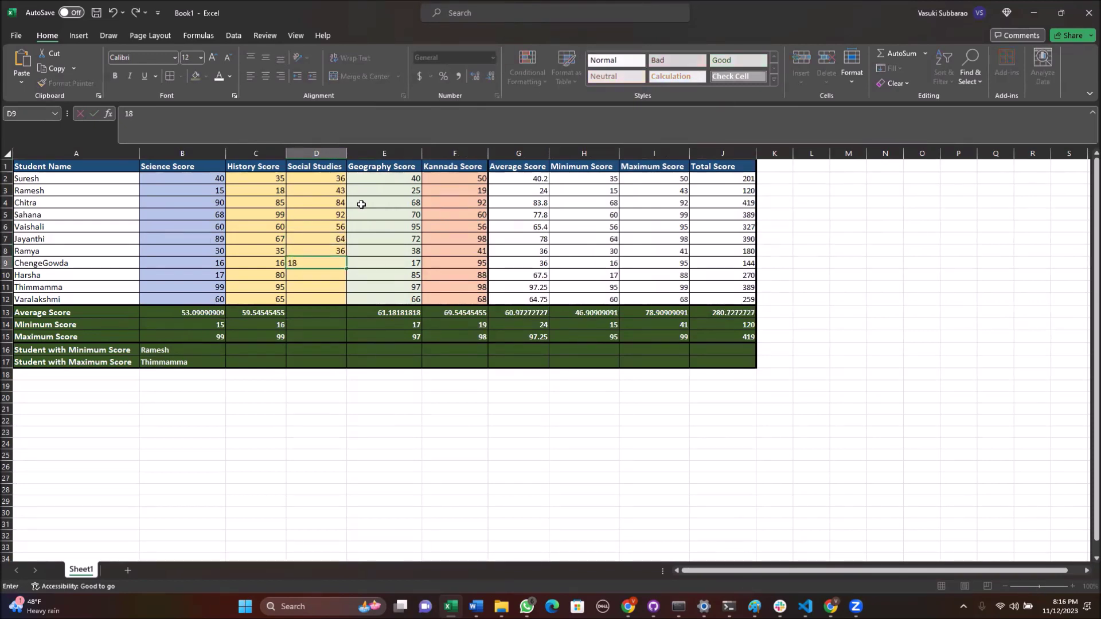
{"action": "key", "text": "Return"}
{"action": "type", "text": "82"}
{"action": "key", "text": "Return"}
{"action": "type", "text": "92"}
{"action": "key", "text": "Return"}
{"action": "type", "text": "61"}
{"action": "key", "text": "Return"}
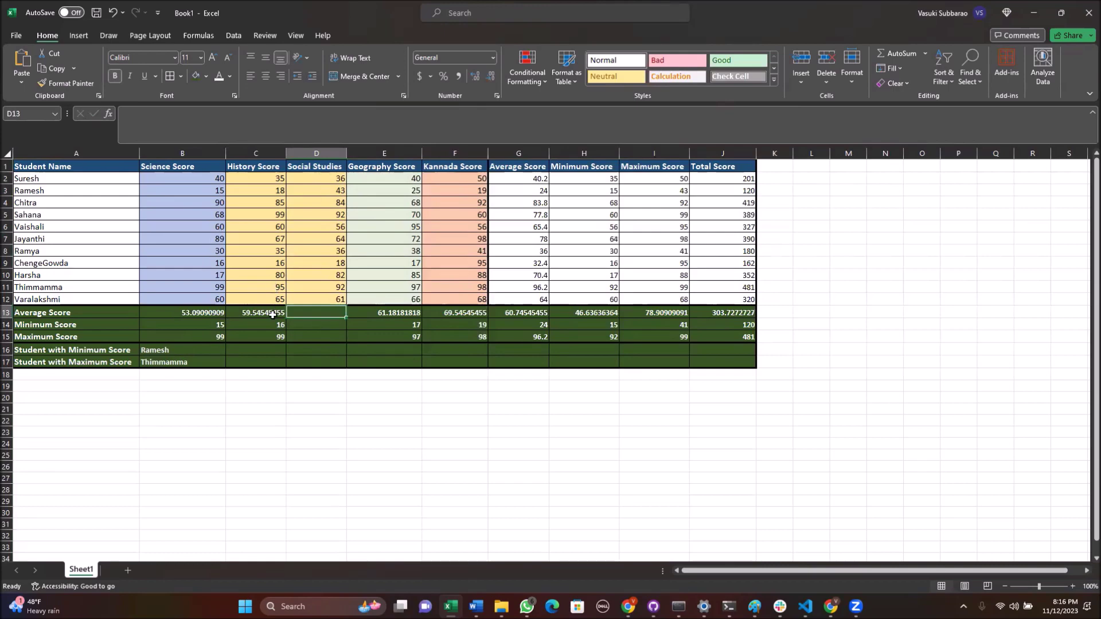
- Fill the average, minimum and maximum formulas from C13:C15 into D13:D15, then switch to Word
{"action": "left_click_drag", "start_coordinate": [271, 313], "coordinate": [271, 332]}
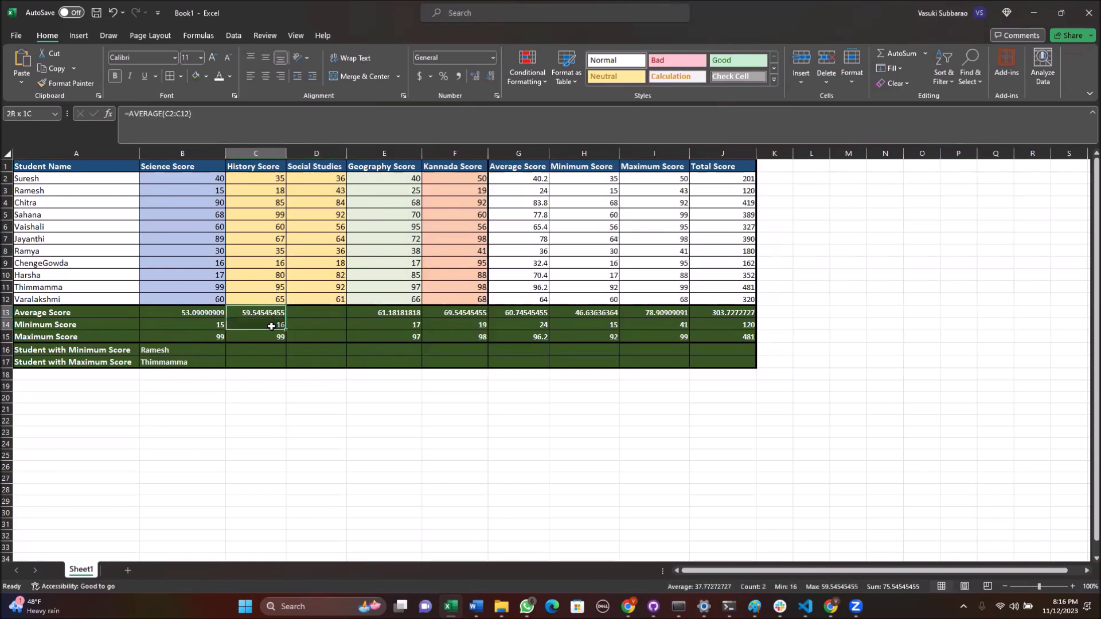
{"action": "left_click_drag", "start_coordinate": [285, 341], "coordinate": [331, 339]}
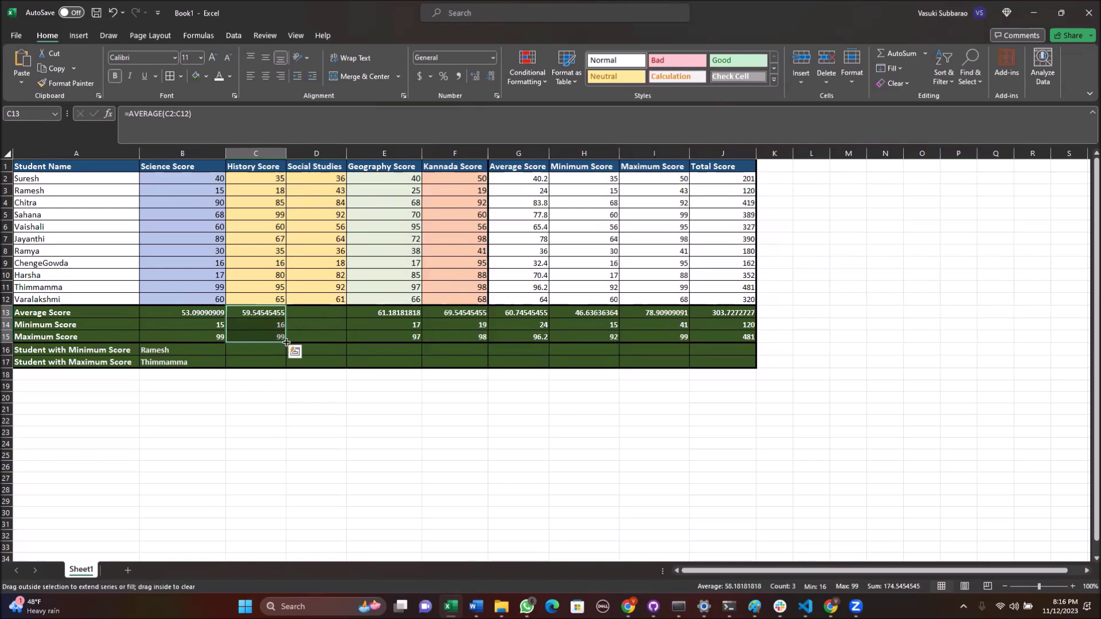
{"action": "left_click", "coordinate": [284, 407]}
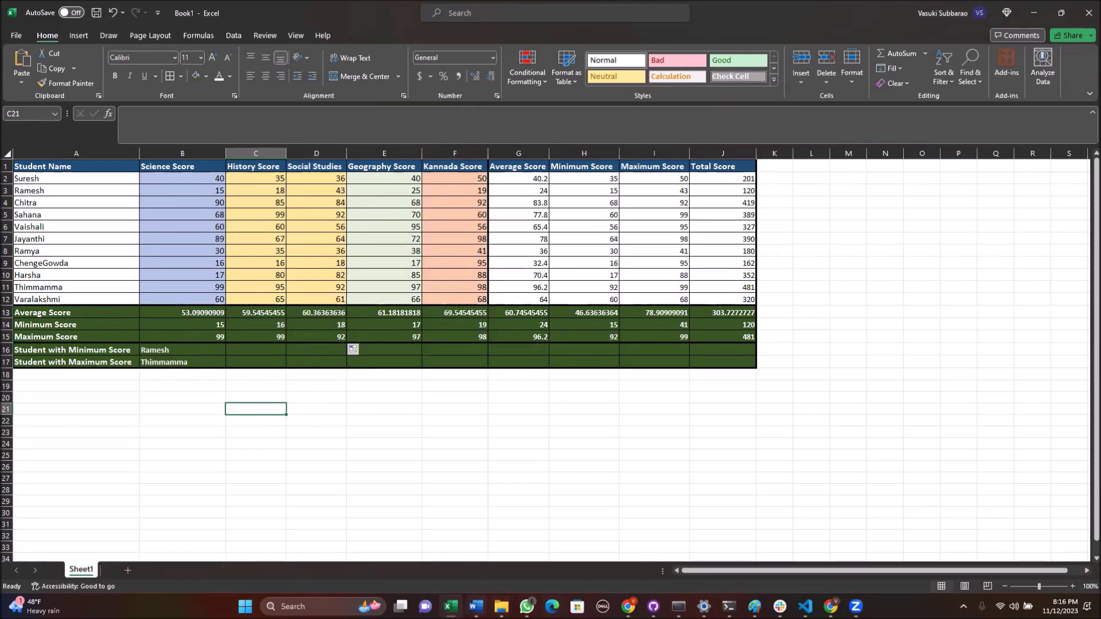
{"action": "left_click", "coordinate": [475, 607]}
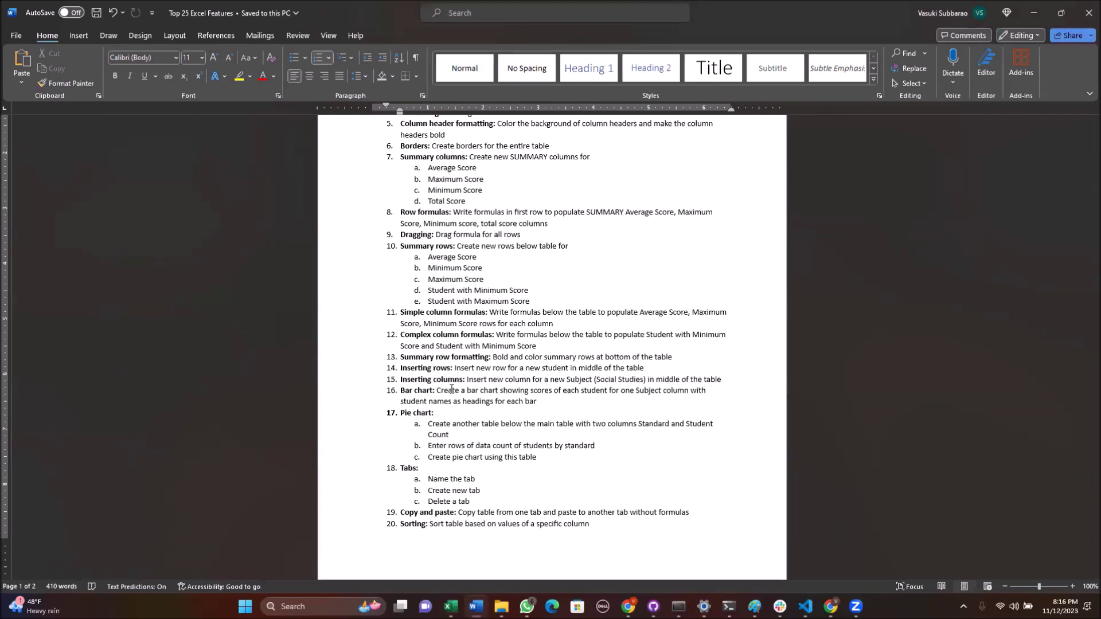
- Minimize the Word checklist to return to the Excel workbook
{"action": "left_click", "coordinate": [1034, 13]}
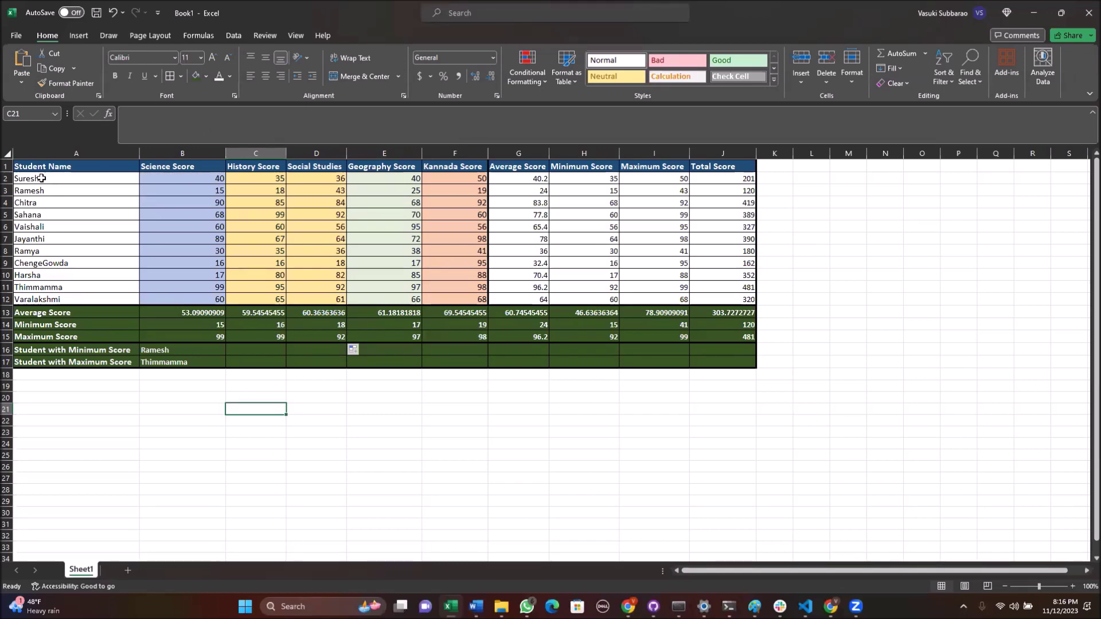
- Insert a clustered column chart of the student names and Science scores
{"action": "mouse_move", "coordinate": [42, 178]}
{"action": "left_mouse_down"}
{"action": "mouse_move", "coordinate": [106, 196]}
{"action": "mouse_move", "coordinate": [178, 293]}
{"action": "left_mouse_up"}
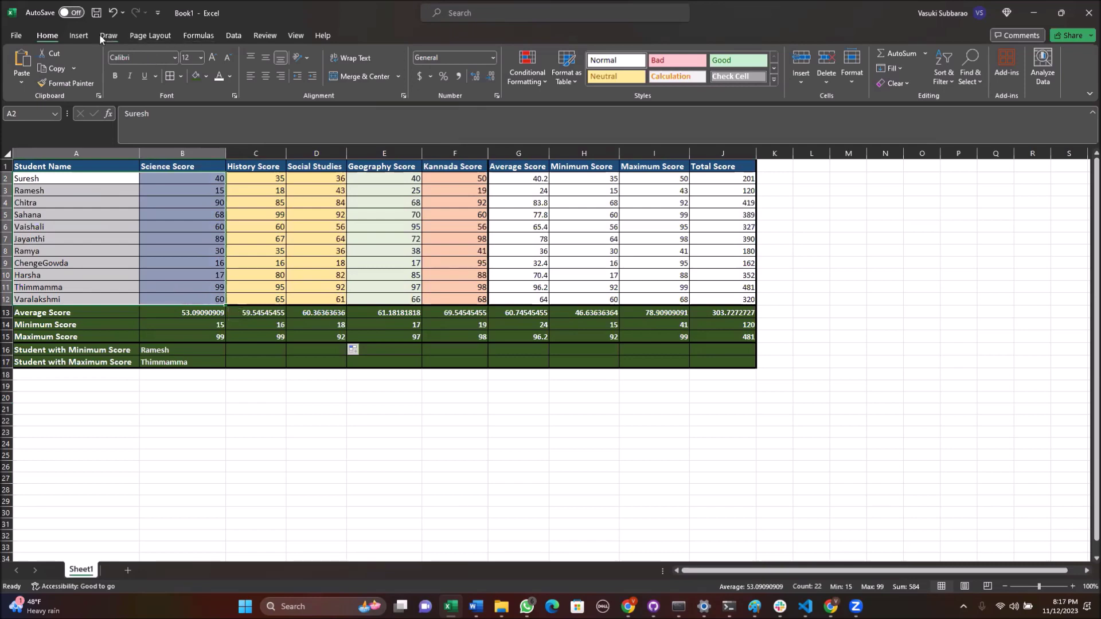
{"action": "left_click", "coordinate": [81, 36]}
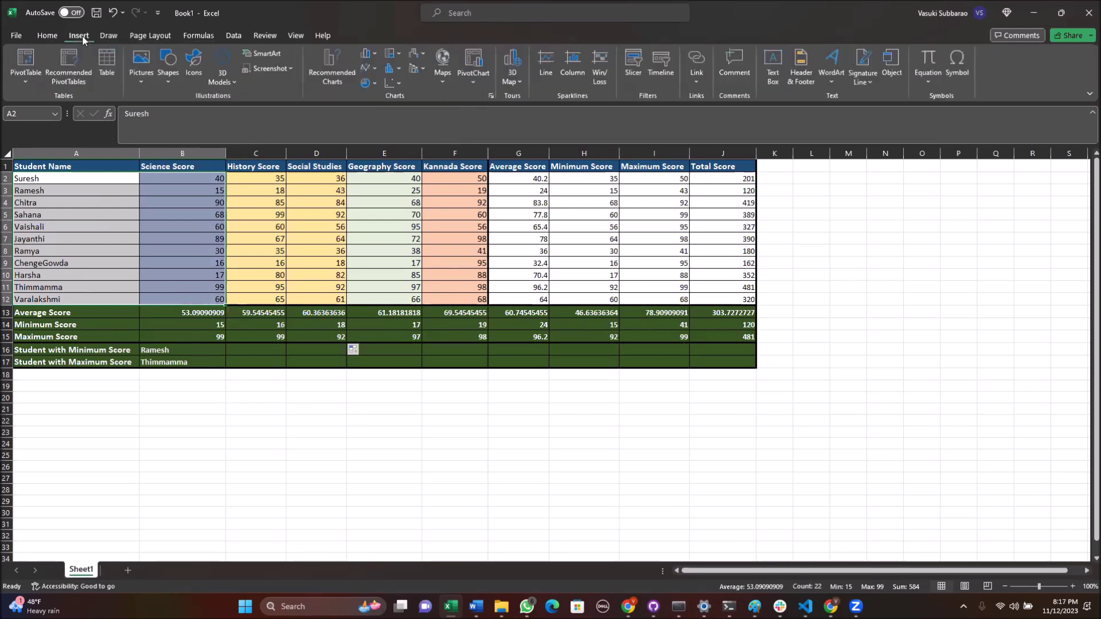
{"action": "left_click", "coordinate": [364, 57]}
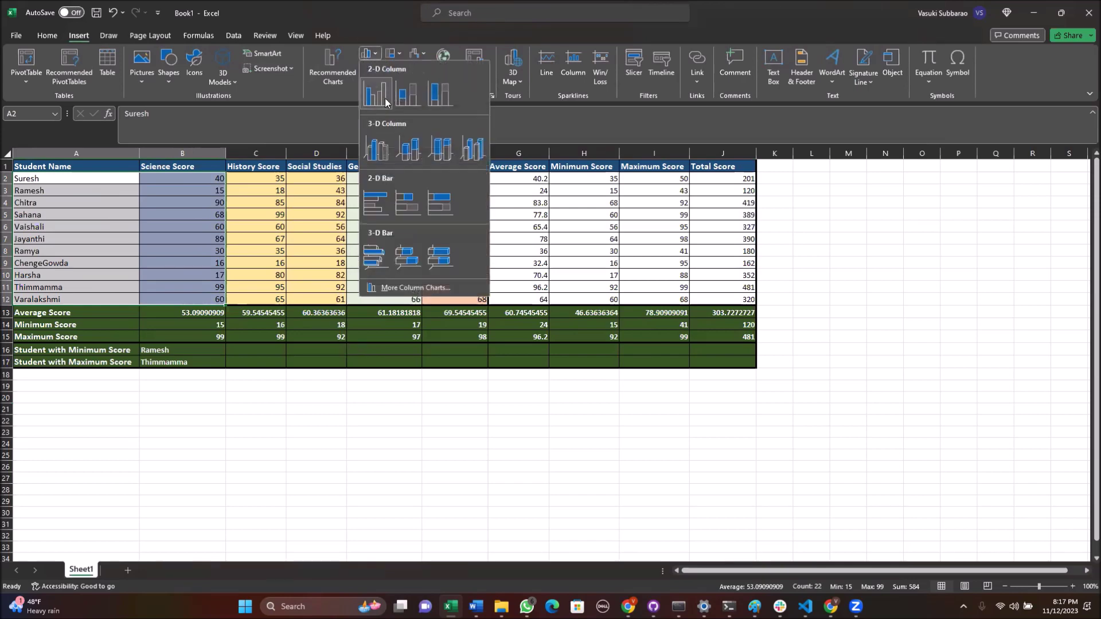
{"action": "left_click", "coordinate": [415, 100]}
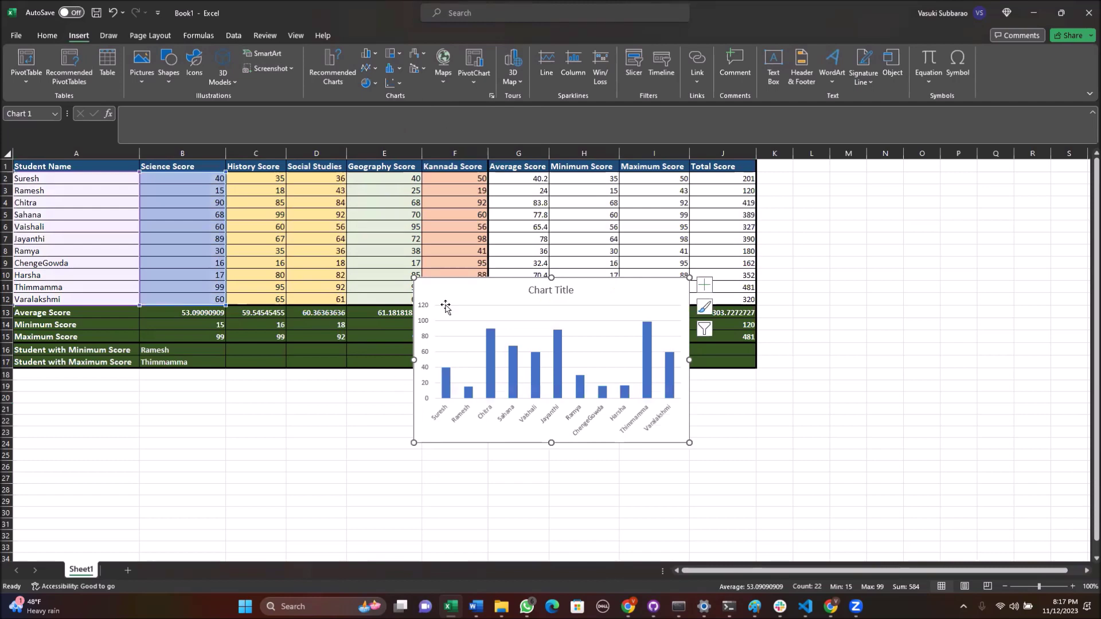
- Move the chart below the score table, enlarge it, and zoom out so both fit
{"action": "left_click_drag", "start_coordinate": [445, 287], "coordinate": [241, 400]}
{"action": "scroll", "coordinate": [396, 476], "scroll_direction": "down", "scroll_amount": 2}
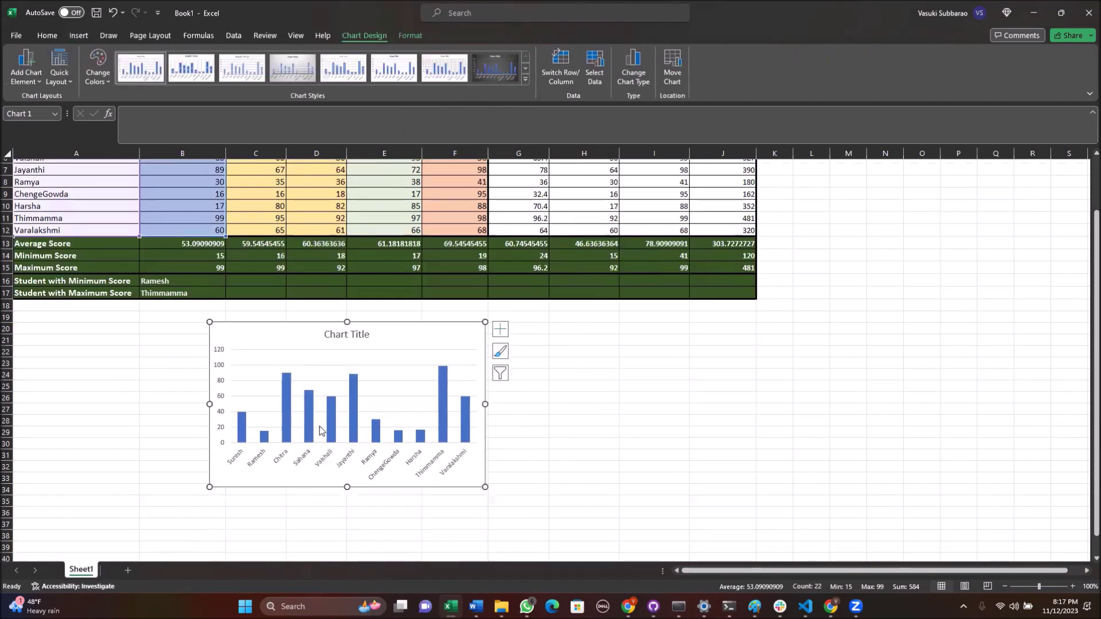
{"action": "left_click_drag", "start_coordinate": [486, 487], "coordinate": [635, 524]}
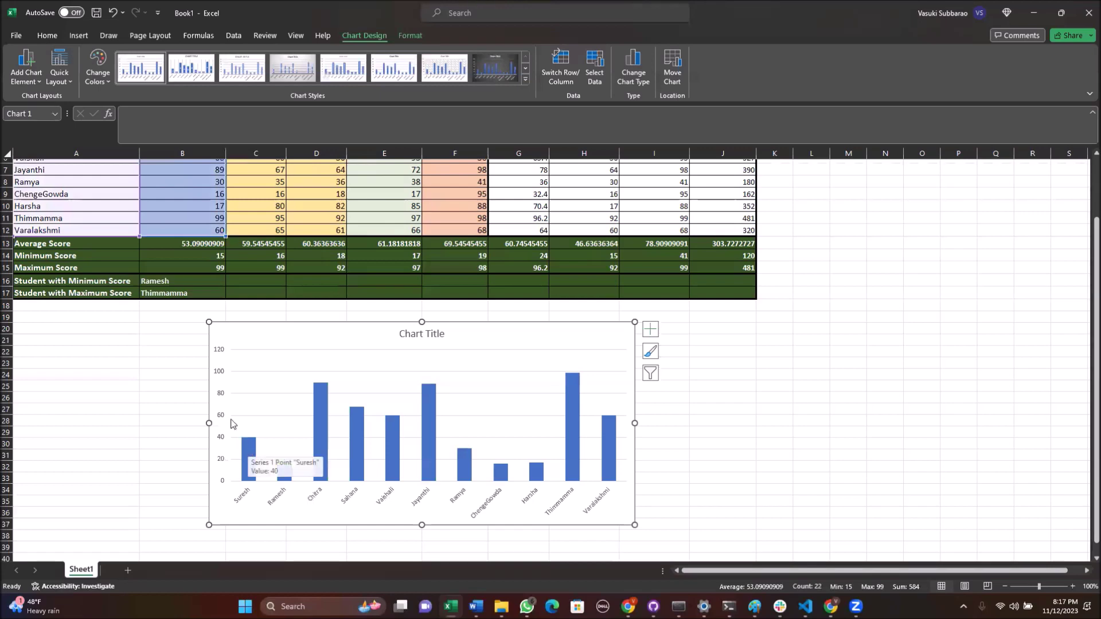
{"action": "scroll", "coordinate": [209, 392], "scroll_direction": "up", "scroll_amount": 2}
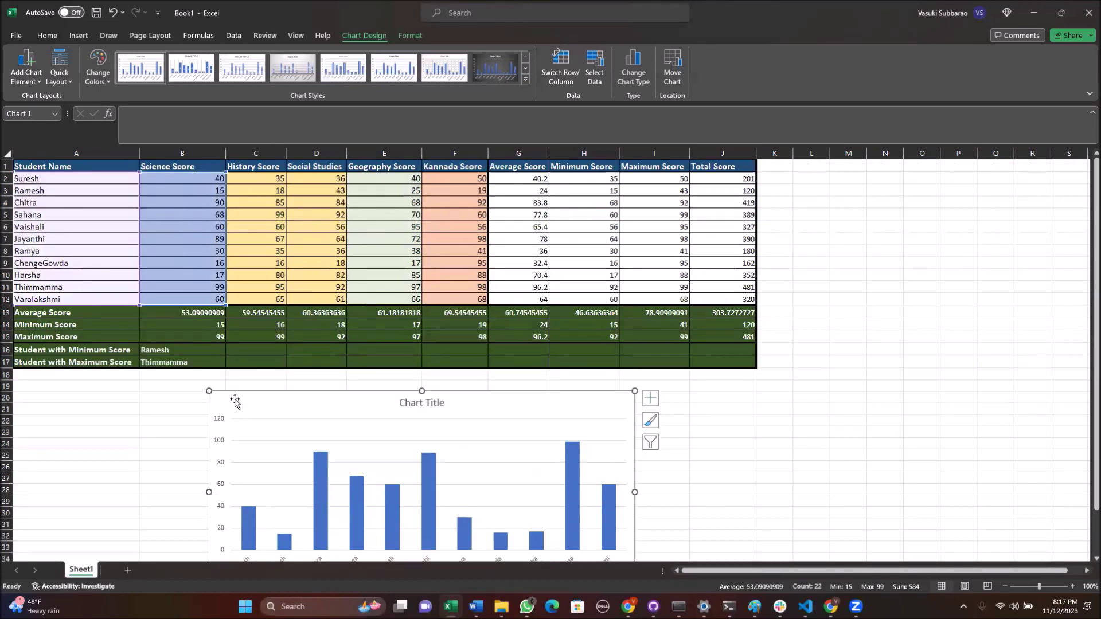
{"action": "left_click_drag", "start_coordinate": [236, 398], "coordinate": [203, 390]}
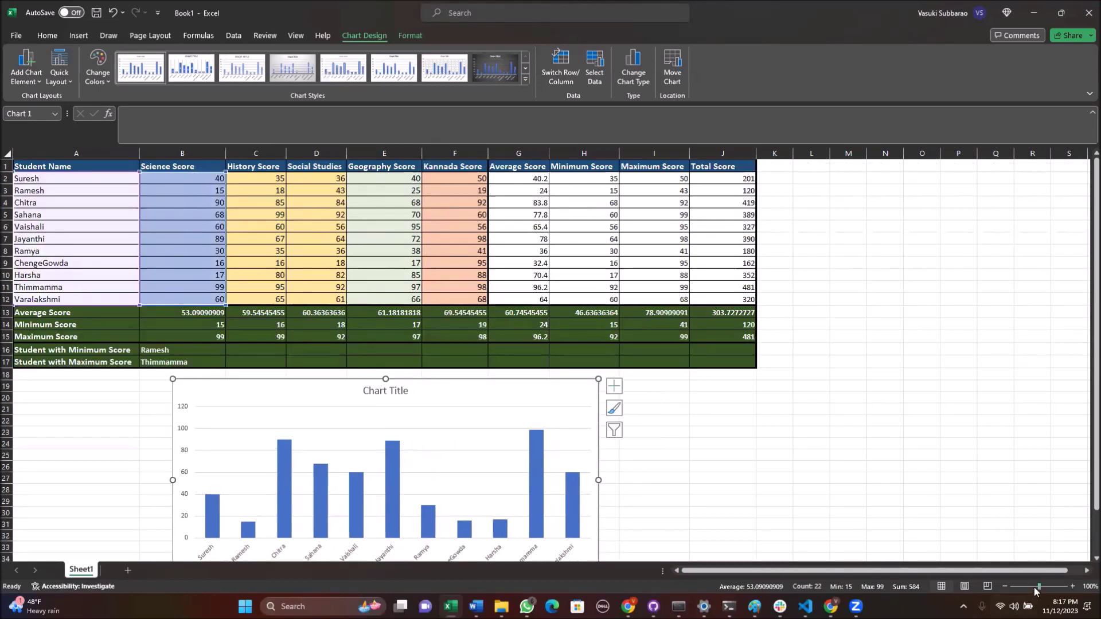
{"action": "left_click_drag", "start_coordinate": [1039, 586], "coordinate": [1031, 586]}
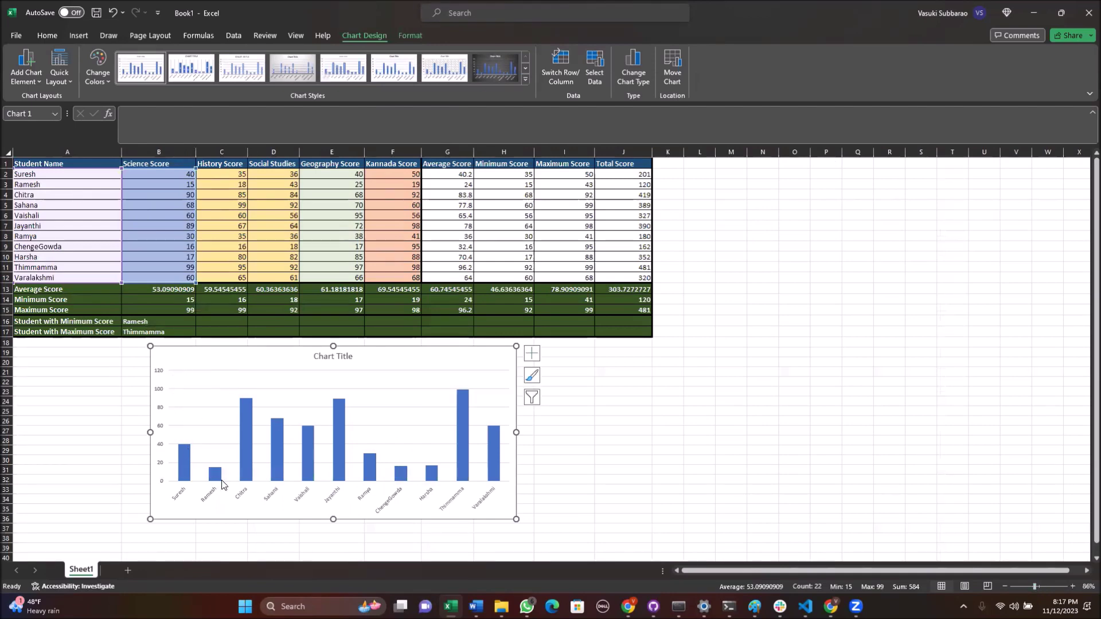
{"action": "mouse_move", "coordinate": [215, 474]}
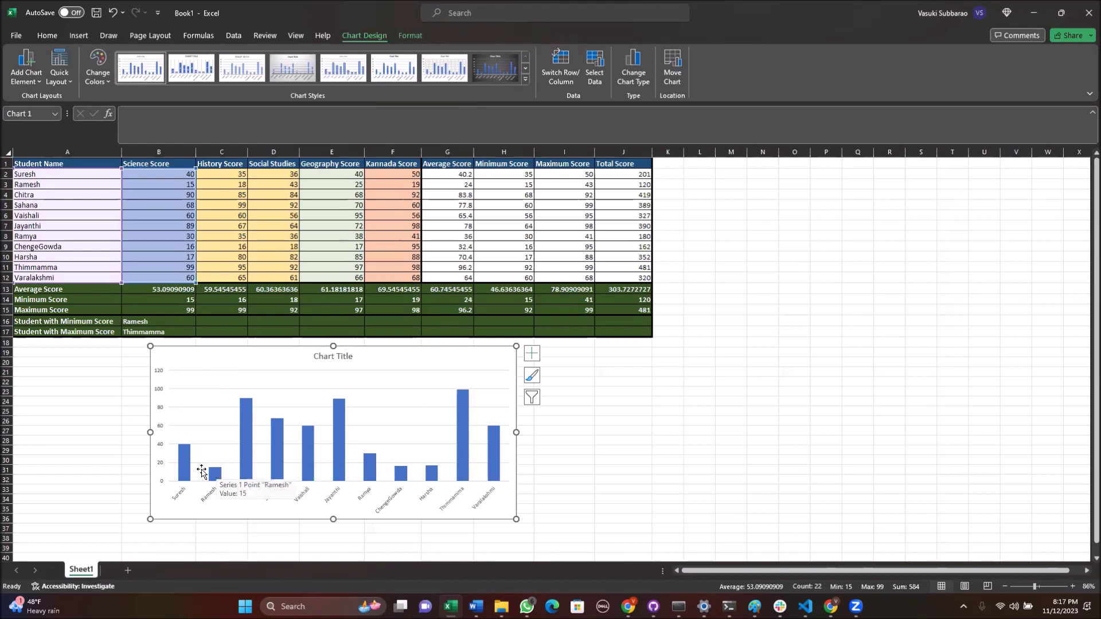
{"action": "left_click", "coordinate": [344, 355]}
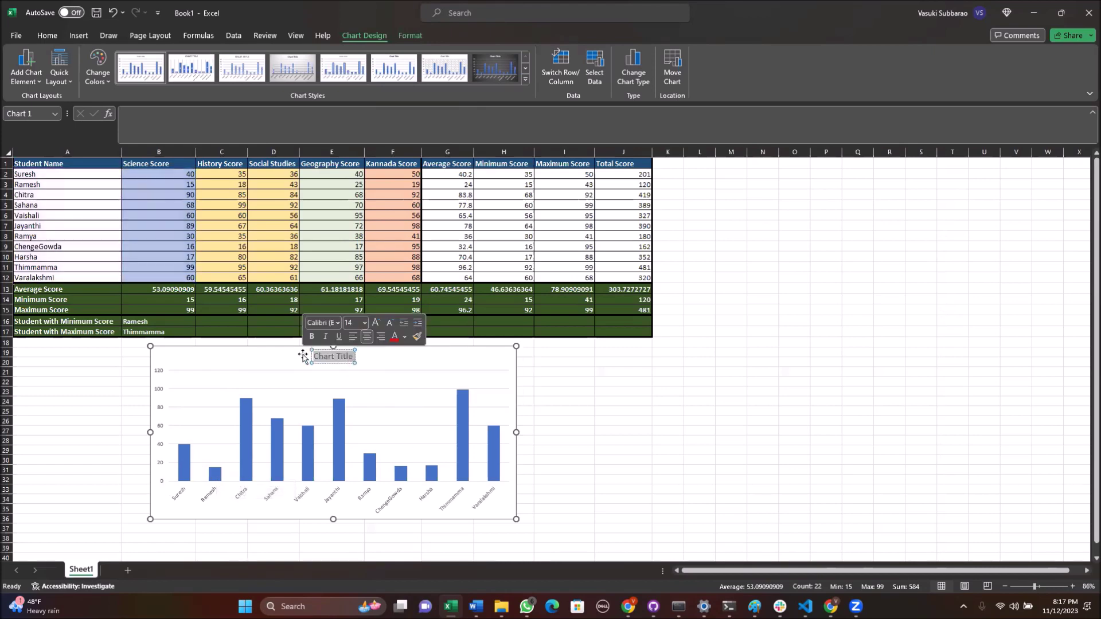
- Retitle the chart 'Student Score in Science' and make the title bold
{"action": "type", "text": "Students"}
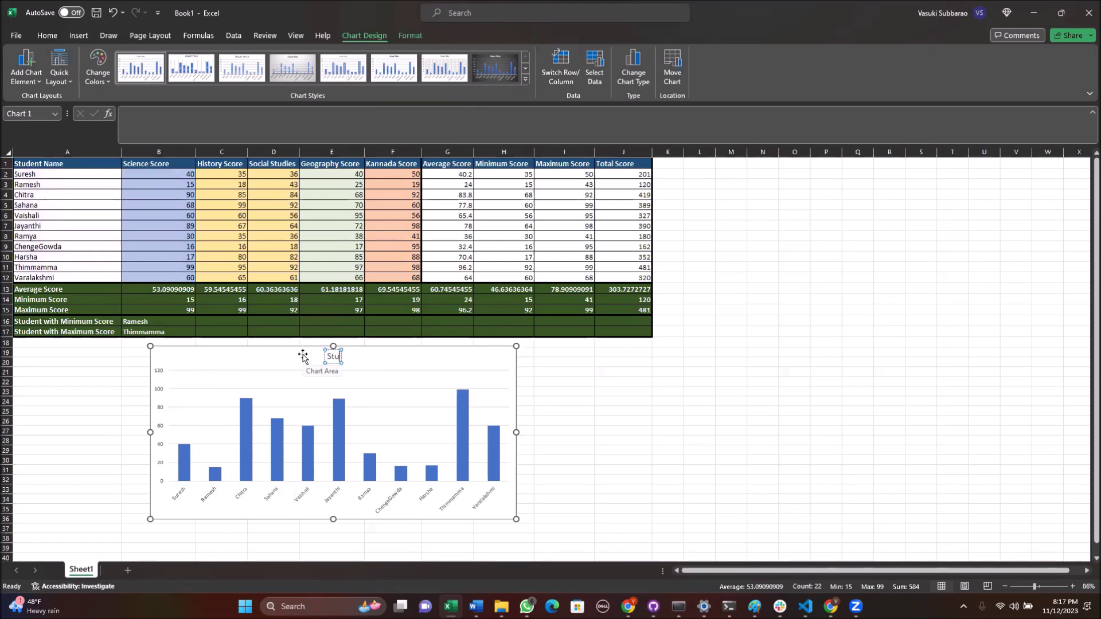
{"action": "key", "text": "BackSpace"}
{"action": "type", "text": "Score"}
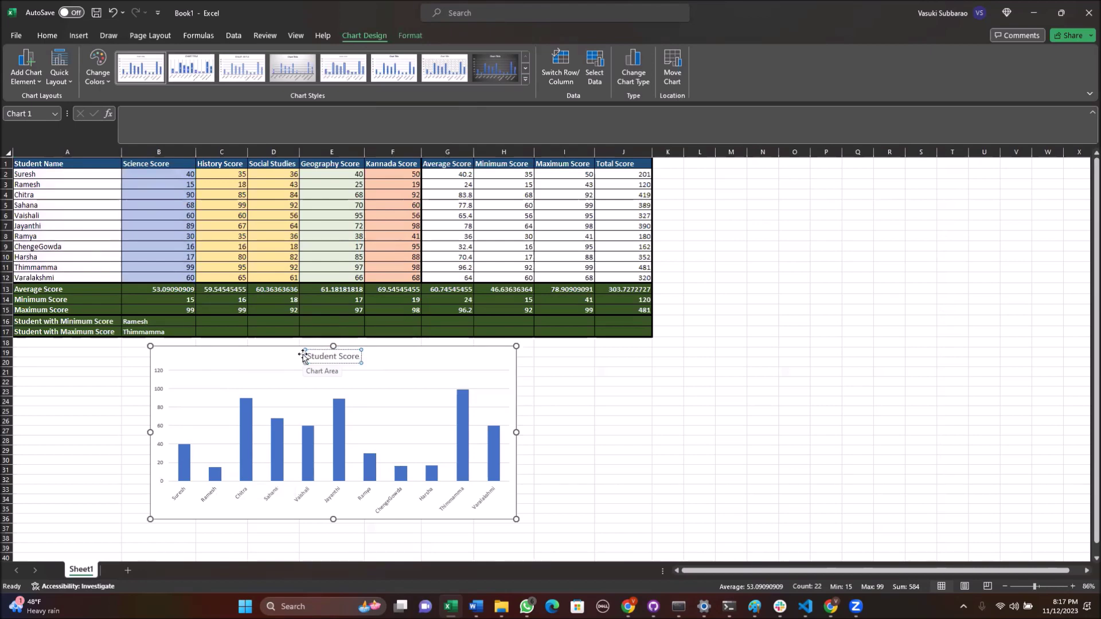
{"action": "type", "text": " in Science"}
{"action": "left_click", "coordinate": [298, 350]}
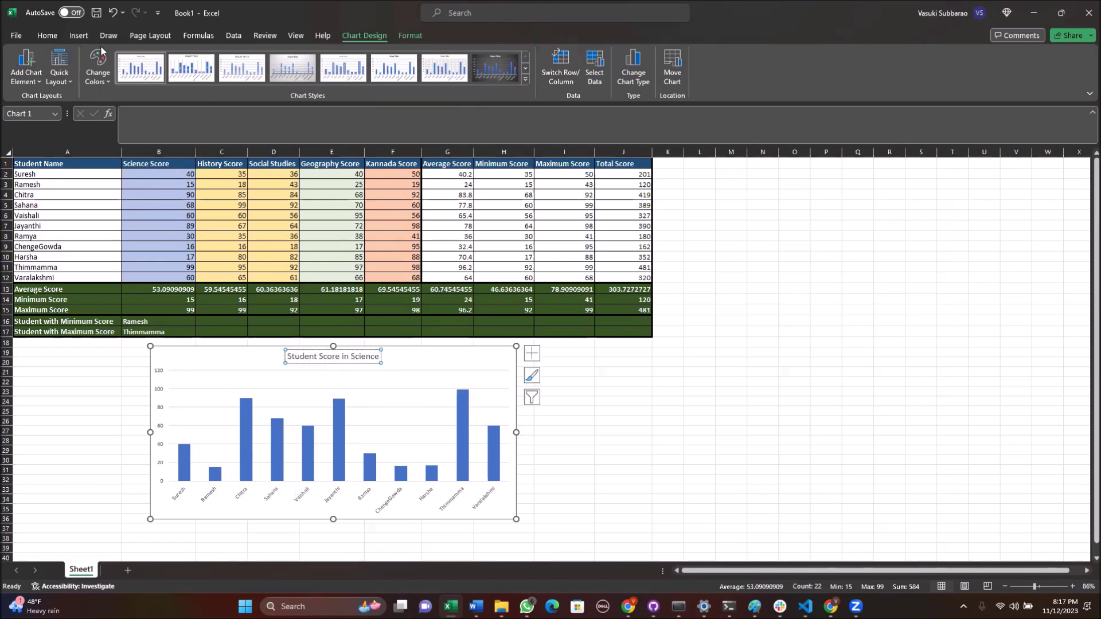
{"action": "left_click", "coordinate": [49, 37]}
{"action": "left_click", "coordinate": [116, 75]}
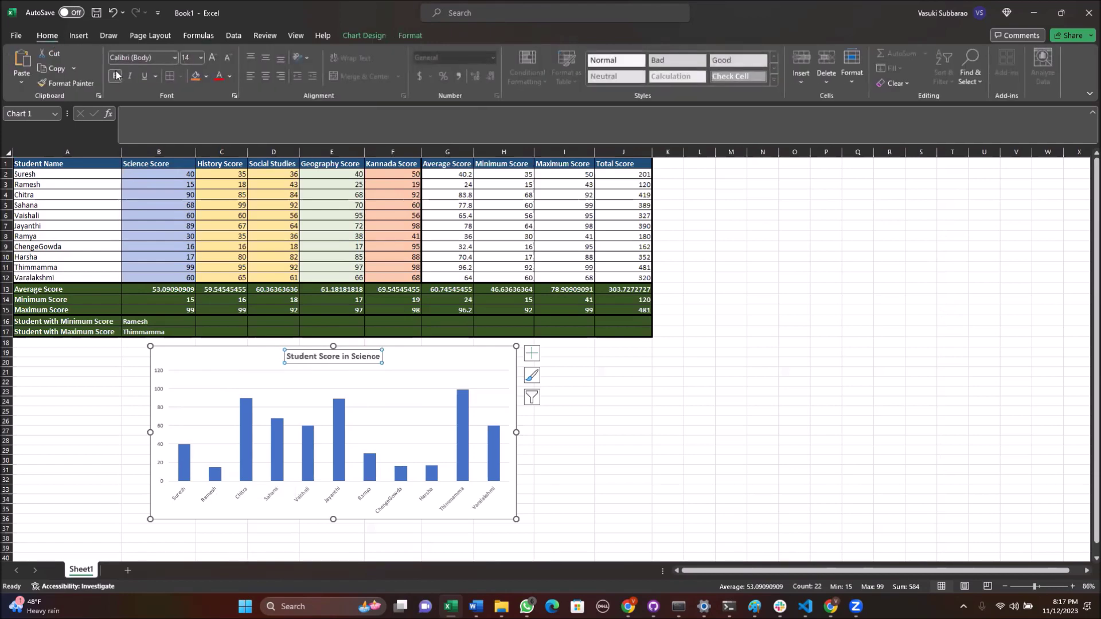
- Add data labels to the Science Score bars
{"action": "left_click", "coordinate": [186, 451]}
{"action": "right_click", "coordinate": [187, 451]}
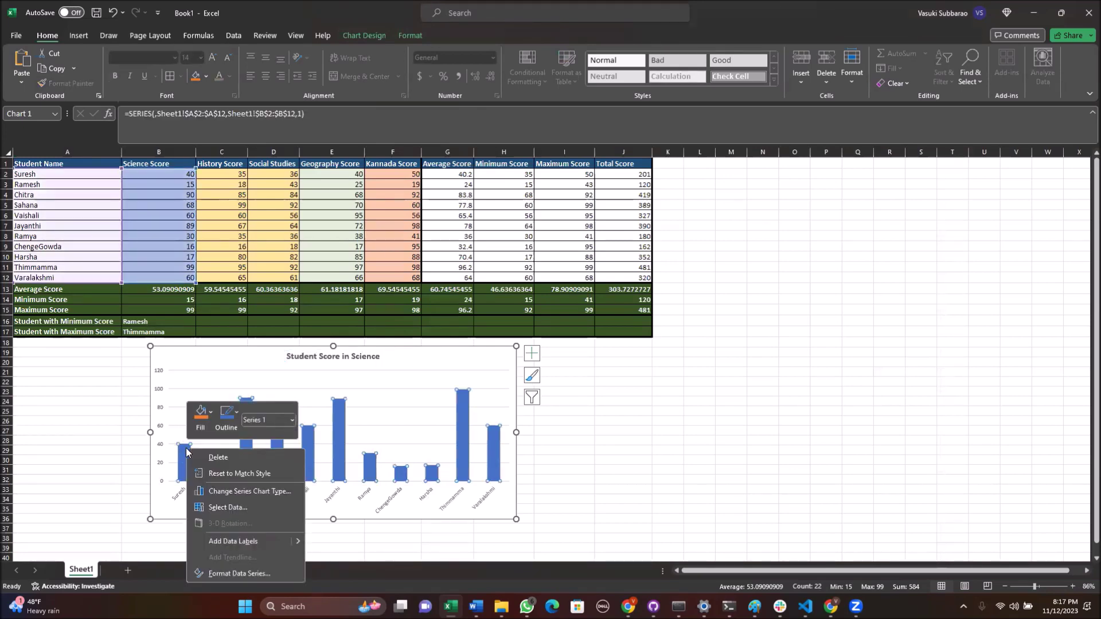
{"action": "left_click", "coordinate": [256, 539]}
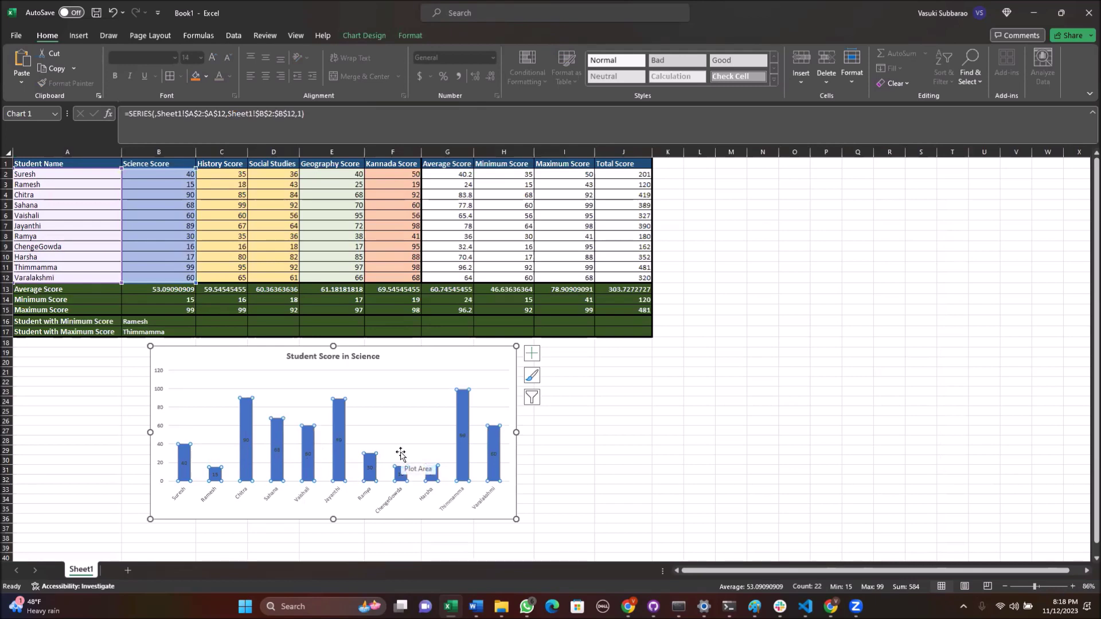
- Bold the student names on the chart's axis and move the chart left under the table
{"action": "left_click", "coordinate": [182, 499]}
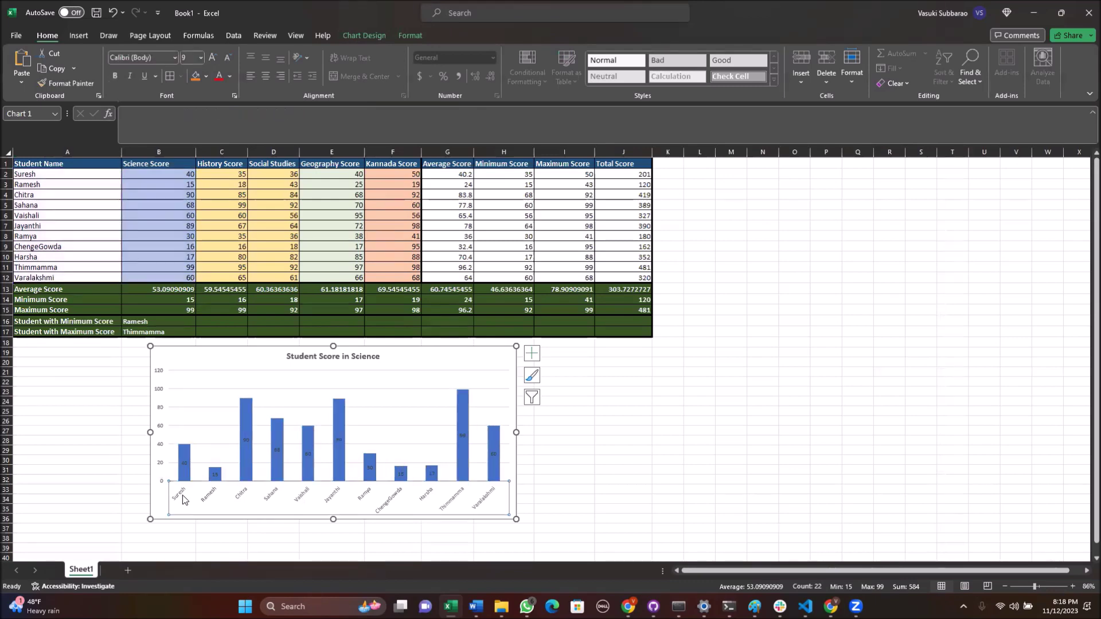
{"action": "left_click", "coordinate": [116, 77]}
{"action": "left_click_drag", "start_coordinate": [216, 351], "coordinate": [123, 352]}
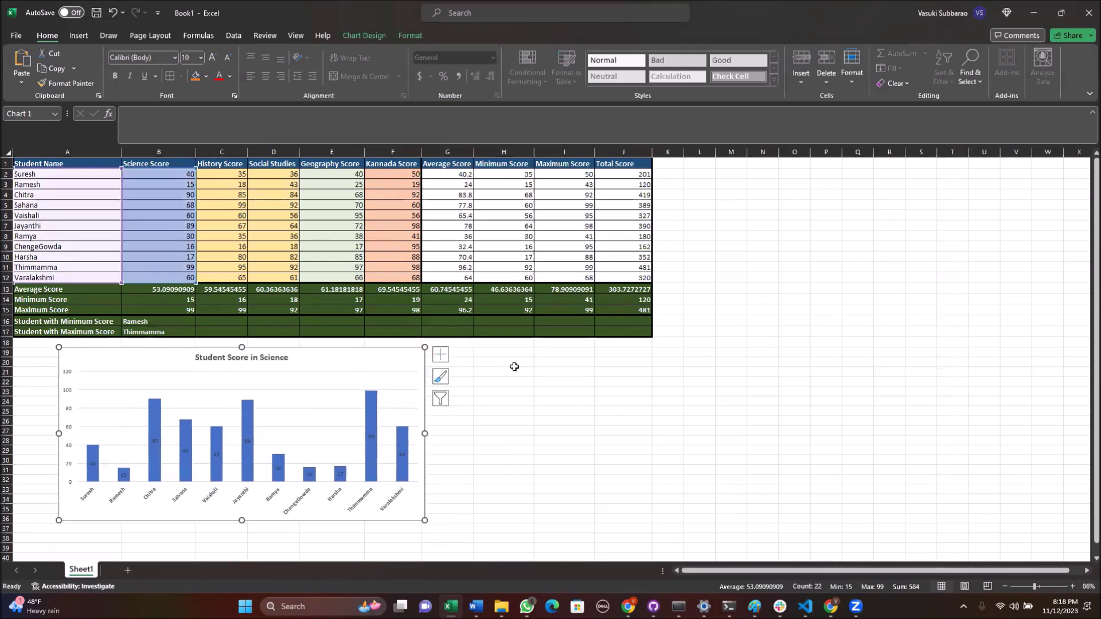
{"action": "left_click", "coordinate": [493, 360]}
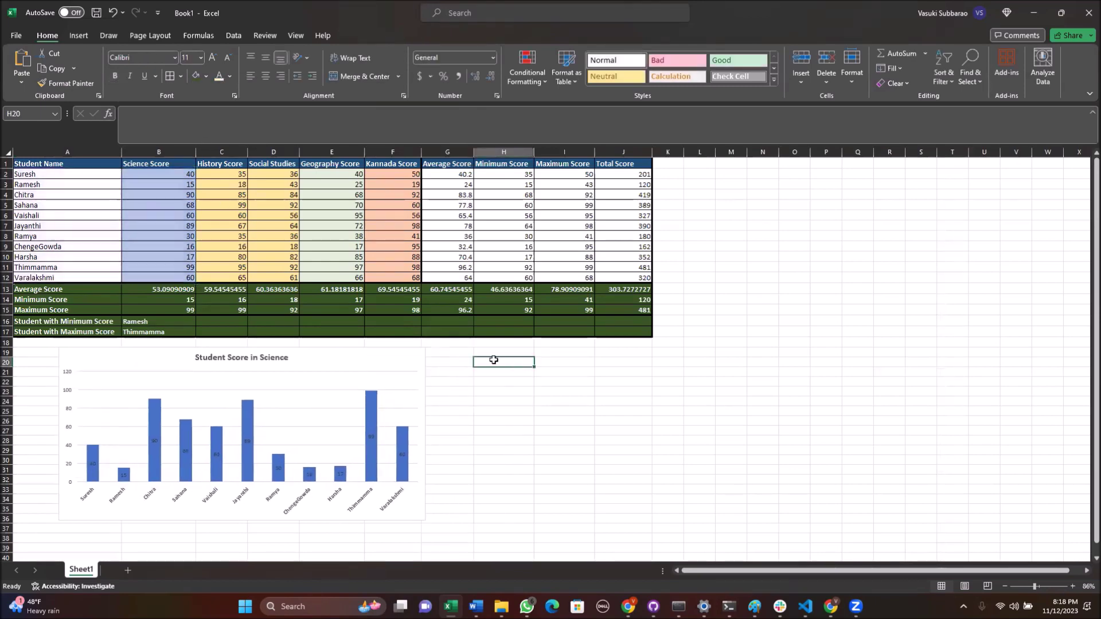
- Insert a clustered column chart of student names A2:A12 and Social Studies scores D2:D12
{"action": "left_click", "coordinate": [274, 173]}
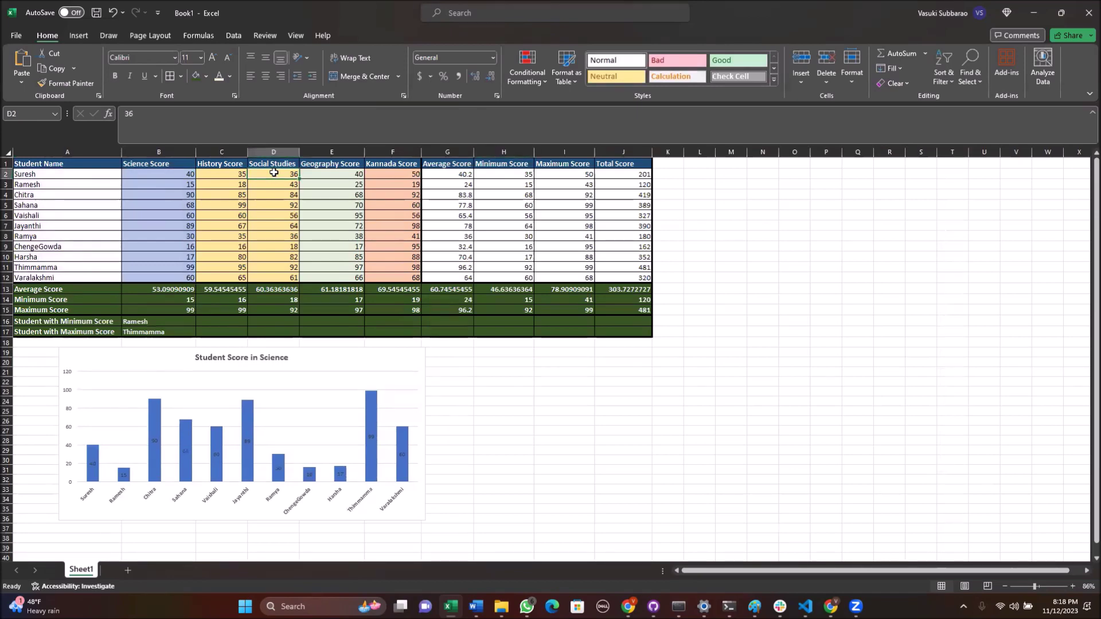
{"action": "left_click_drag", "start_coordinate": [52, 173], "coordinate": [52, 277]}
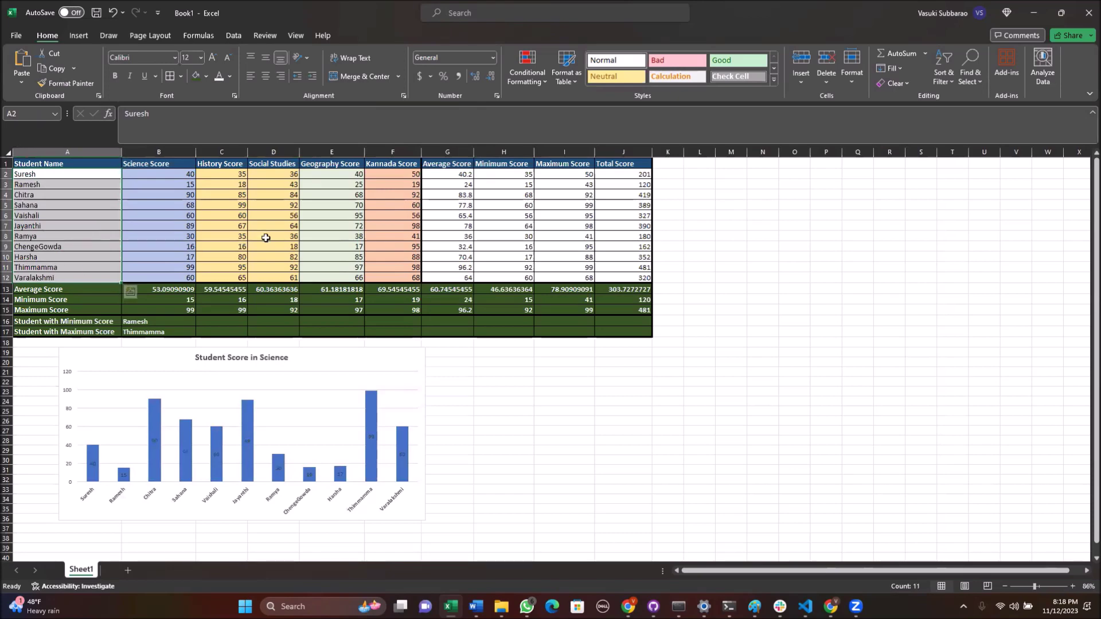
{"action": "left_click_drag", "start_coordinate": [279, 176], "coordinate": [278, 276], "text": "ctrl"}
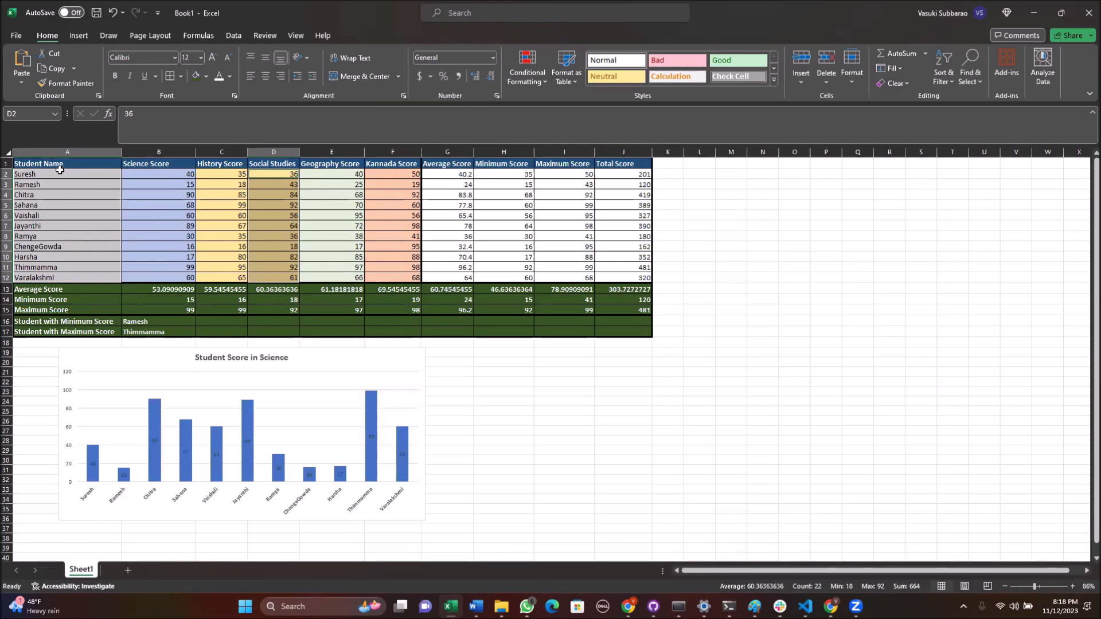
{"action": "left_click_drag", "start_coordinate": [60, 171], "coordinate": [64, 277]}
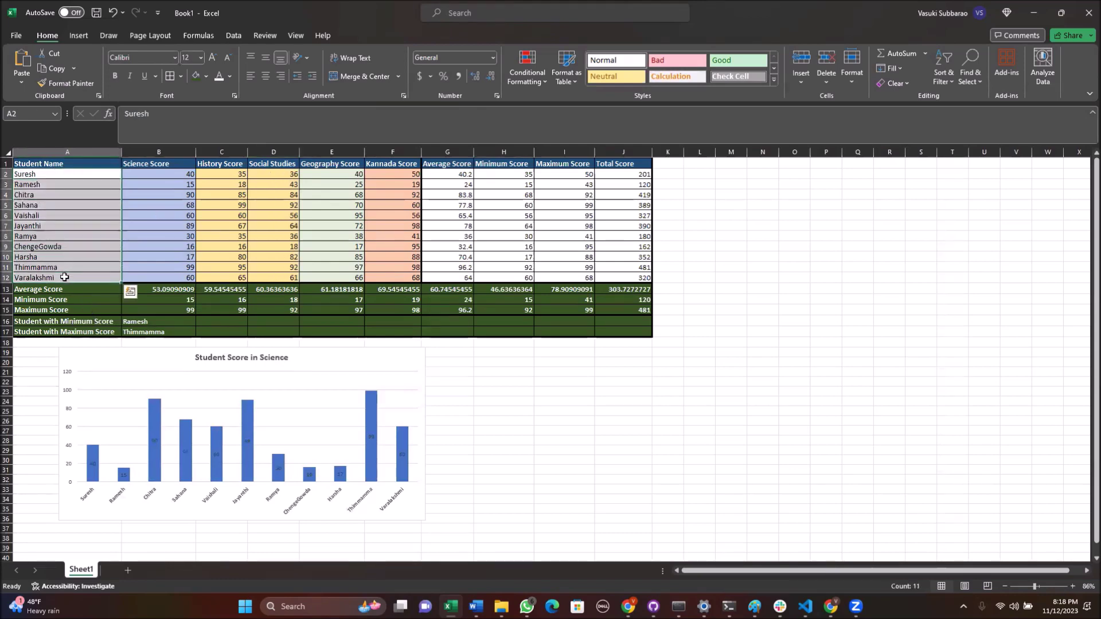
{"action": "left_click_drag", "start_coordinate": [266, 175], "coordinate": [275, 274], "text": "ctrl"}
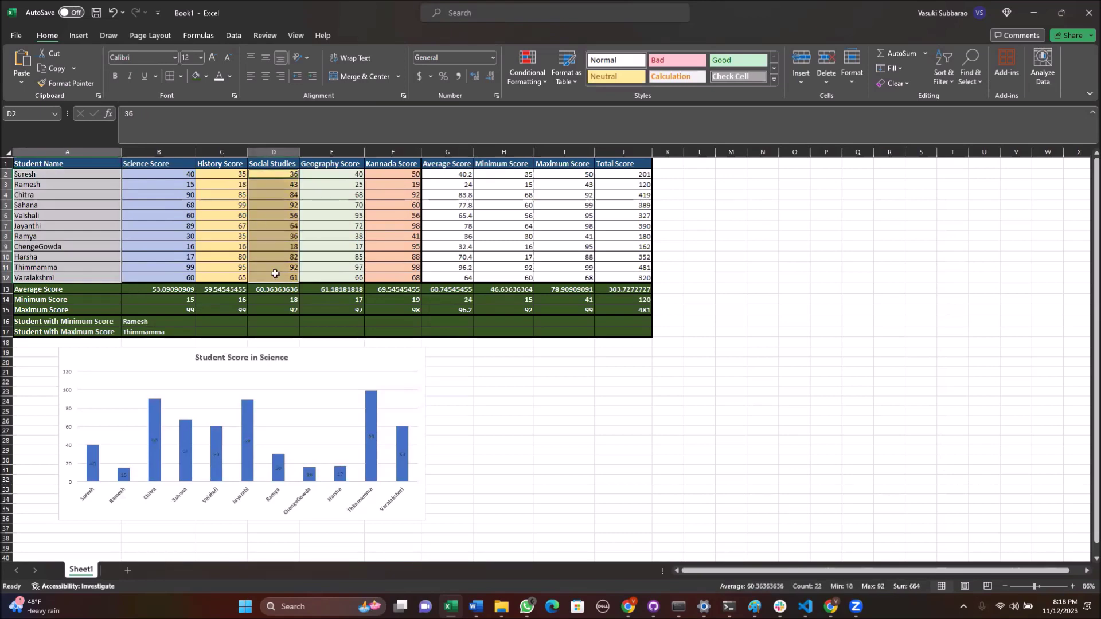
{"action": "left_click", "coordinate": [84, 33]}
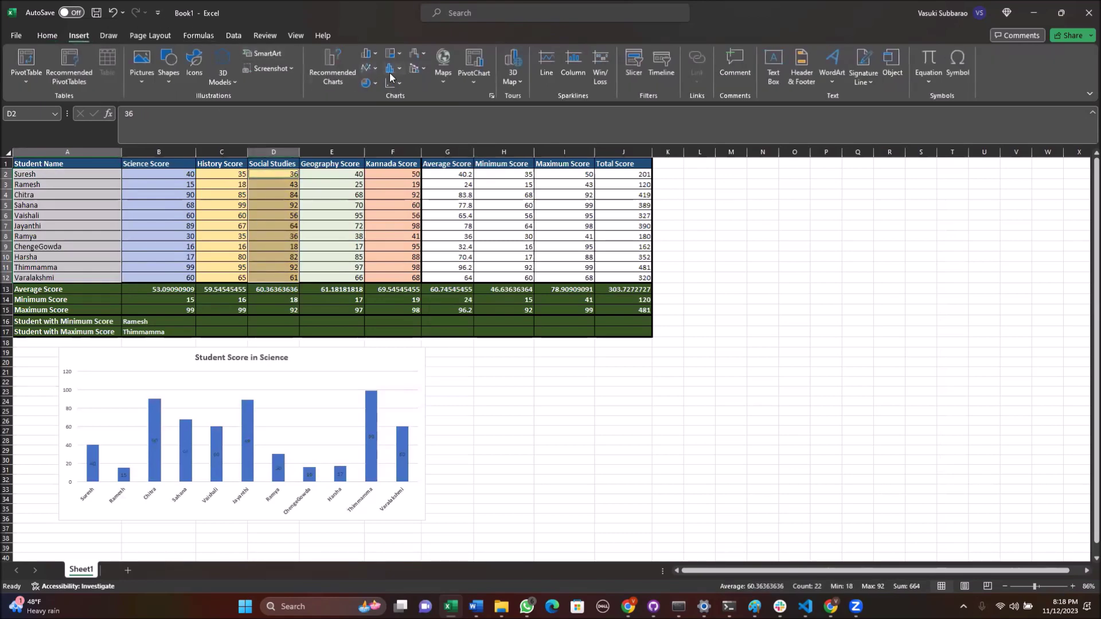
{"action": "left_click", "coordinate": [367, 53]}
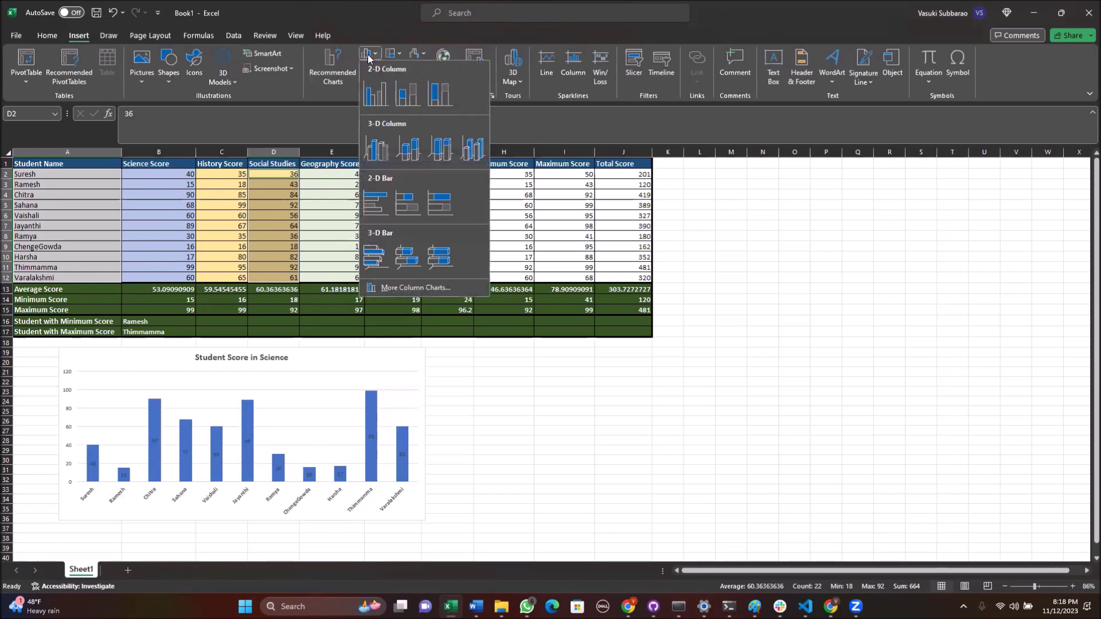
{"action": "left_click", "coordinate": [389, 96]}
- Place and enlarge the new chart beside the Science chart, titled 'Student Scores in Social Studies'
{"action": "mouse_move", "coordinate": [501, 300]}
{"action": "left_mouse_down"}
{"action": "mouse_move", "coordinate": [515, 367]}
{"action": "mouse_move", "coordinate": [505, 361]}
{"action": "left_mouse_up"}
{"action": "left_click_drag", "start_coordinate": [674, 491], "coordinate": [756, 521]}
{"action": "left_click", "coordinate": [597, 361]}
{"action": "left_click_drag", "start_coordinate": [578, 361], "coordinate": [623, 360]}
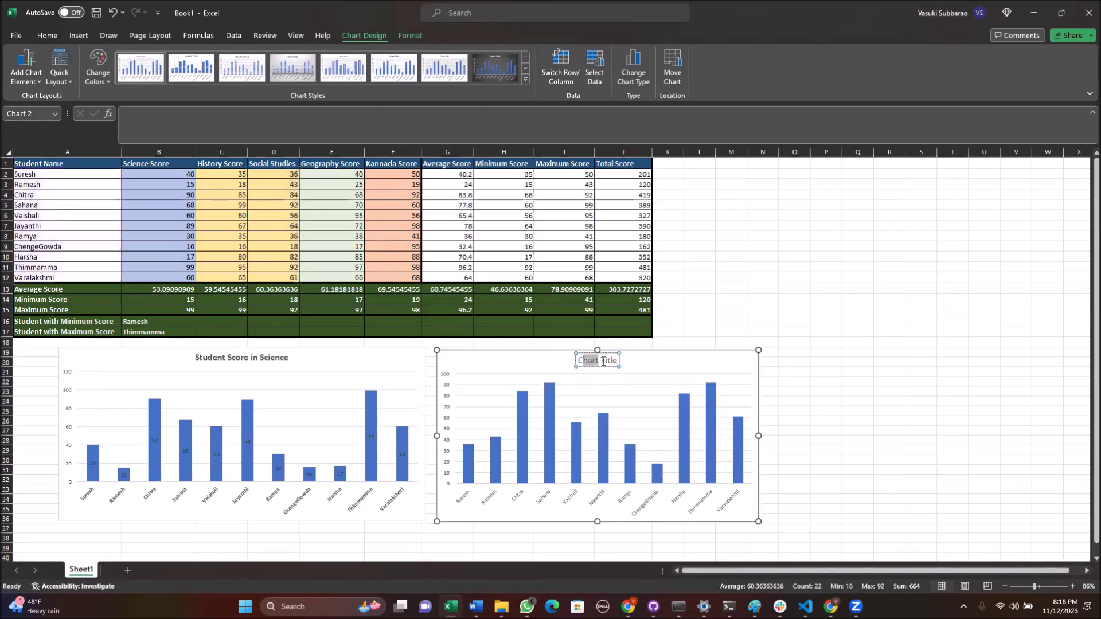
{"action": "key", "text": "BackSpace"}
{"action": "type", "text": "Student Score "}
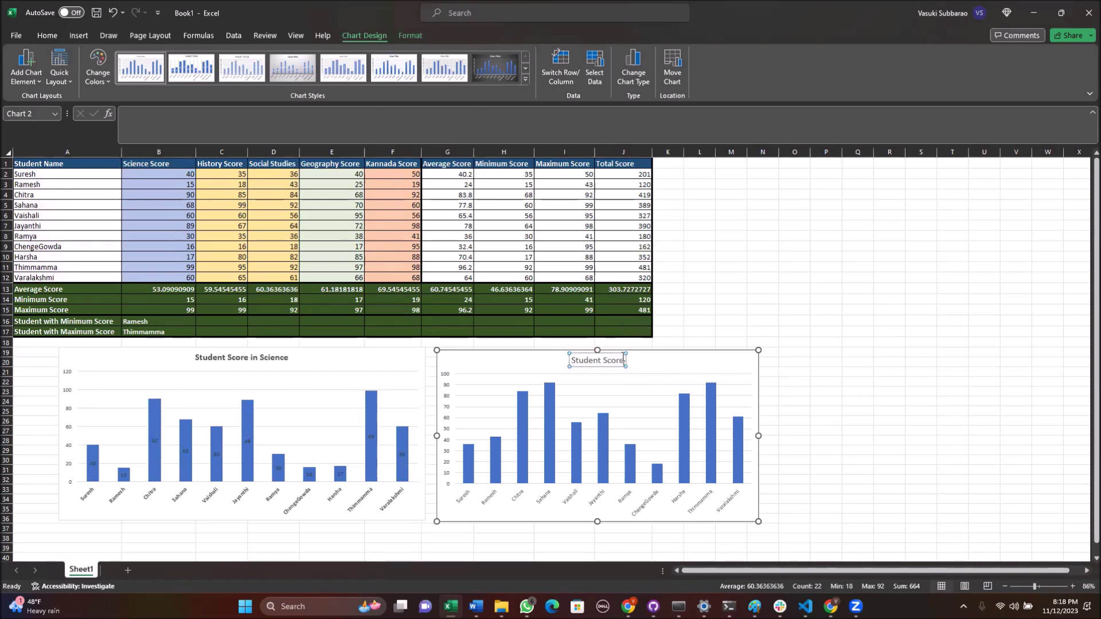
{"action": "type", "text": "s in Social Studies"}
- Make the Social Studies chart title bold
{"action": "left_click", "coordinate": [246, 358]}
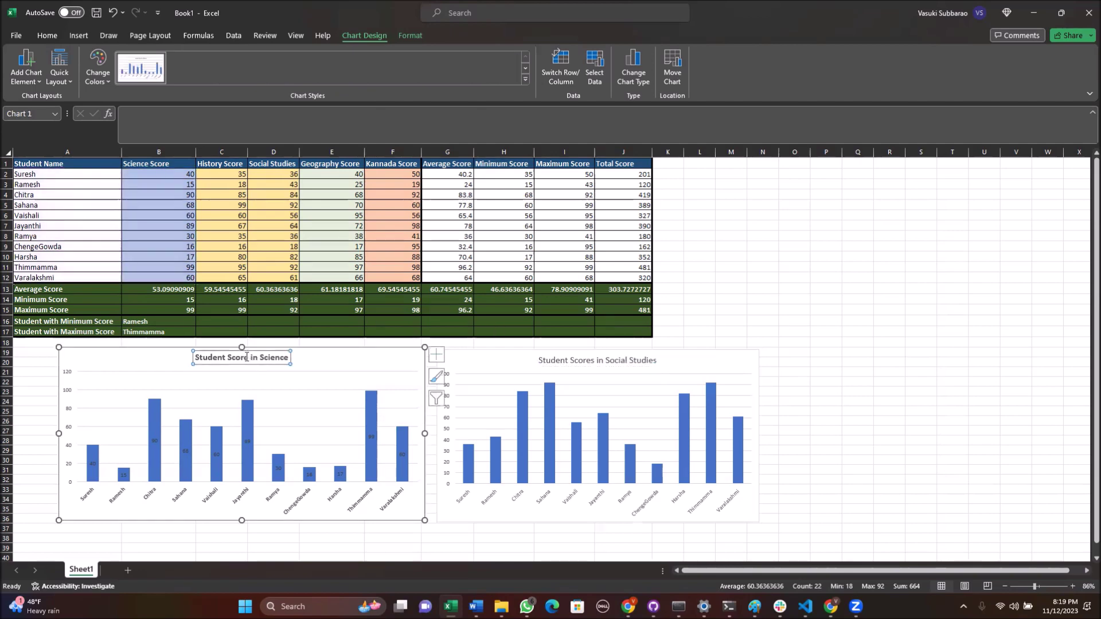
{"action": "left_click", "coordinate": [553, 361]}
{"action": "left_click", "coordinate": [47, 35]}
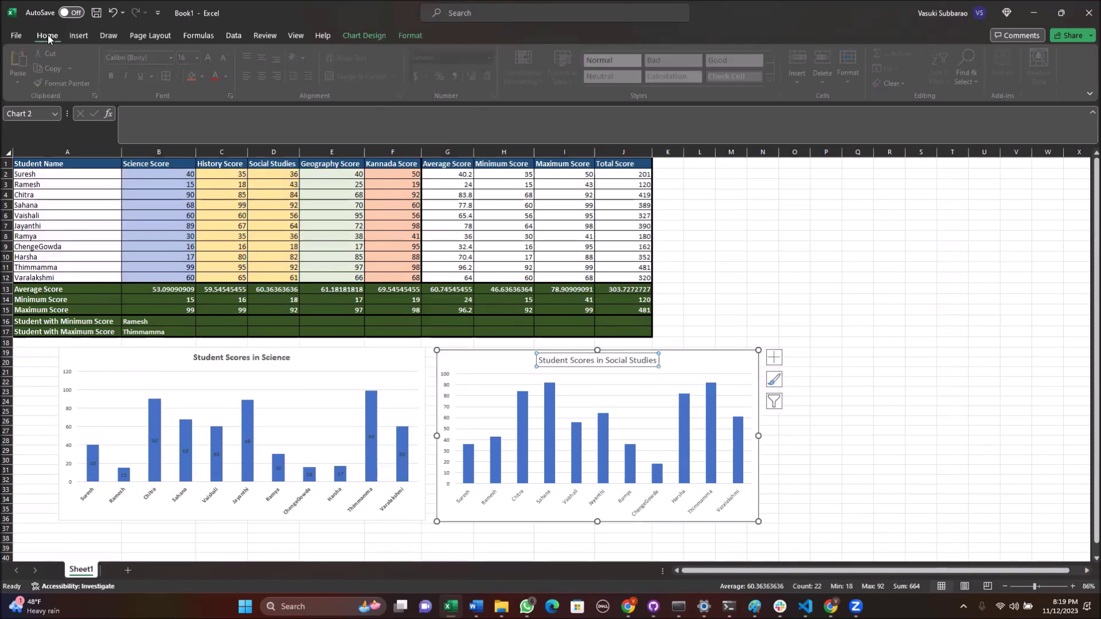
{"action": "left_click", "coordinate": [115, 76]}
{"action": "left_click", "coordinate": [877, 485]}
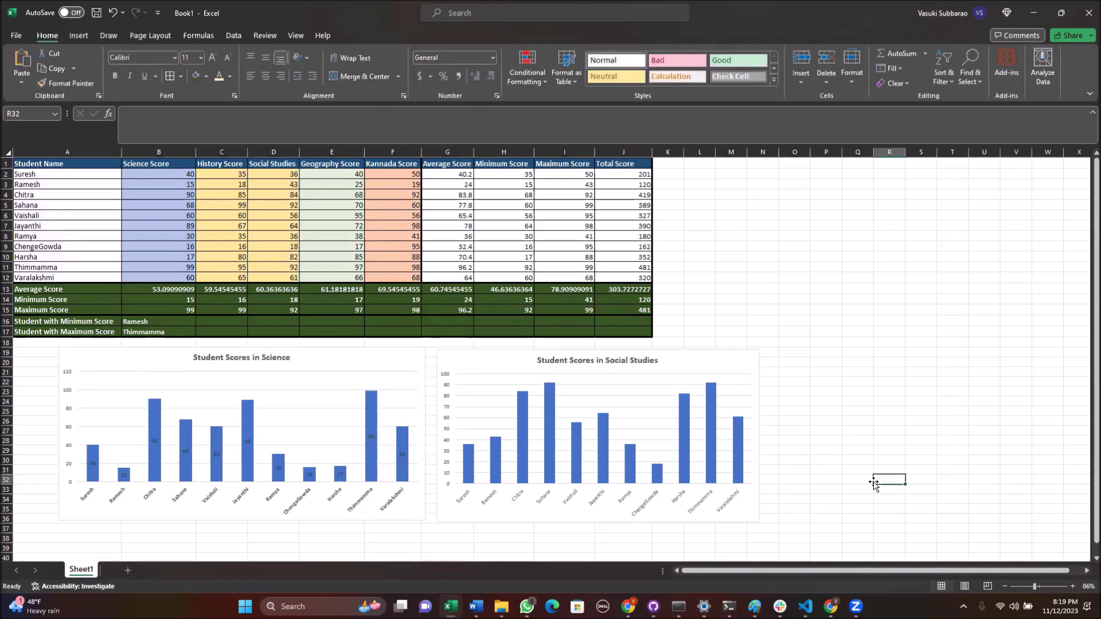
{"action": "left_click", "coordinate": [480, 504]}
- Bold the Social Studies axis student names and add data labels to its bars
{"action": "left_click", "coordinate": [109, 72]}
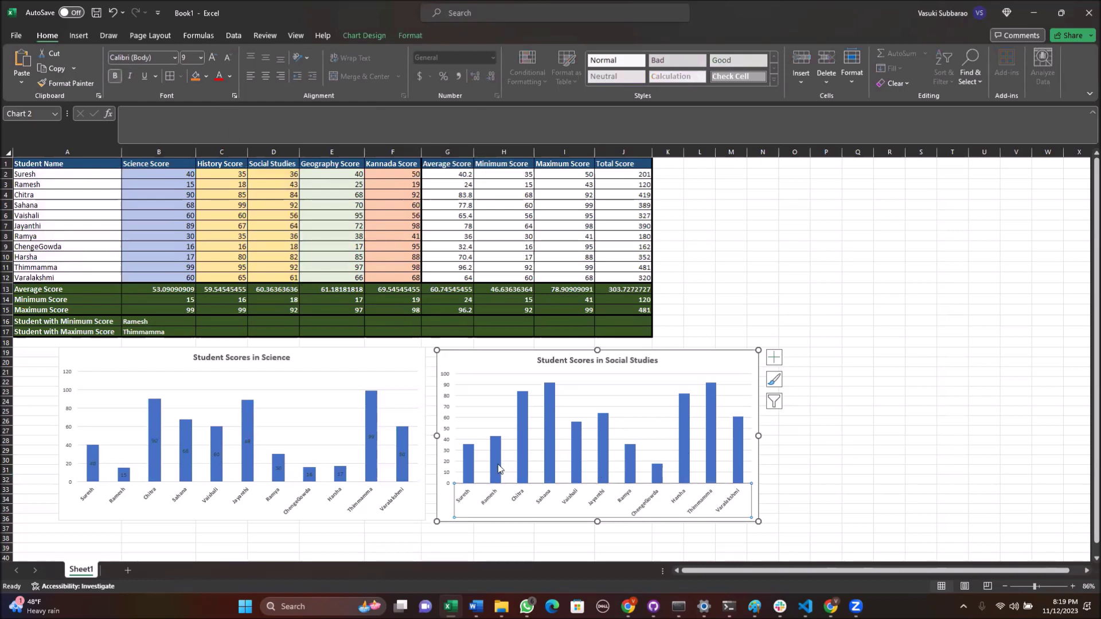
{"action": "left_click", "coordinate": [470, 466]}
{"action": "right_click", "coordinate": [471, 465]}
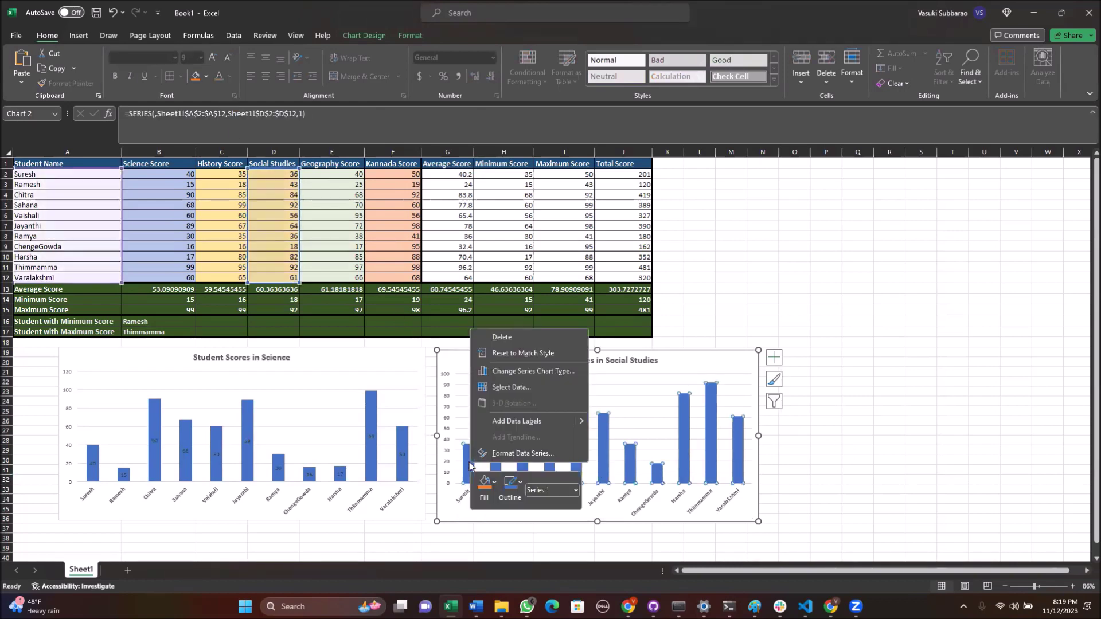
{"action": "left_click", "coordinate": [520, 422]}
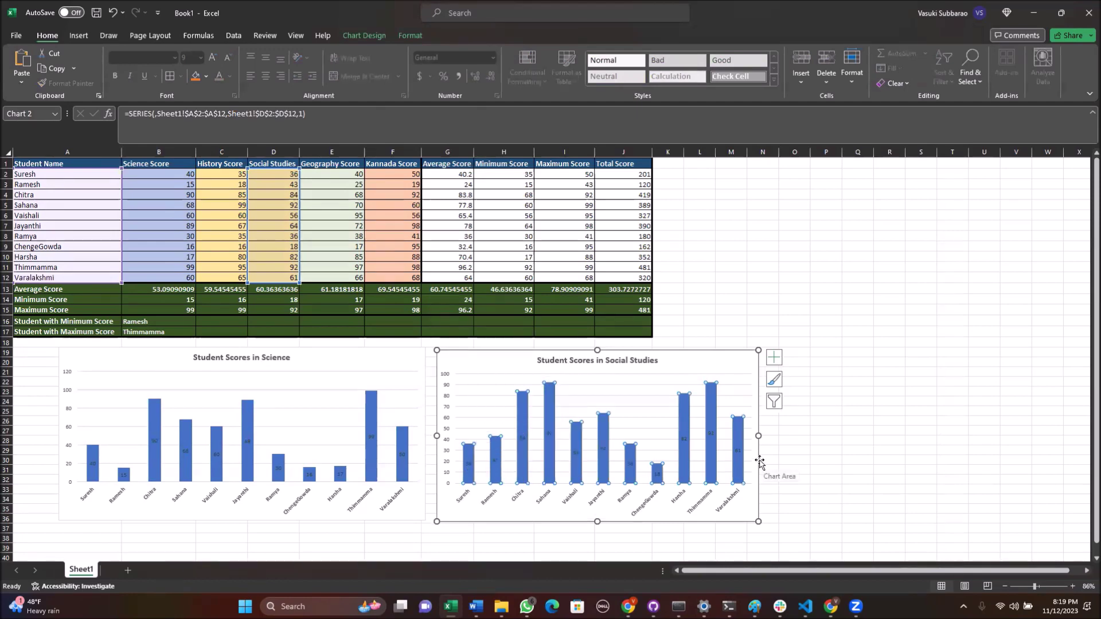
- Bring the Word feature checklist back up
{"action": "left_click", "coordinate": [340, 351]}
{"action": "right_click", "coordinate": [342, 352]}
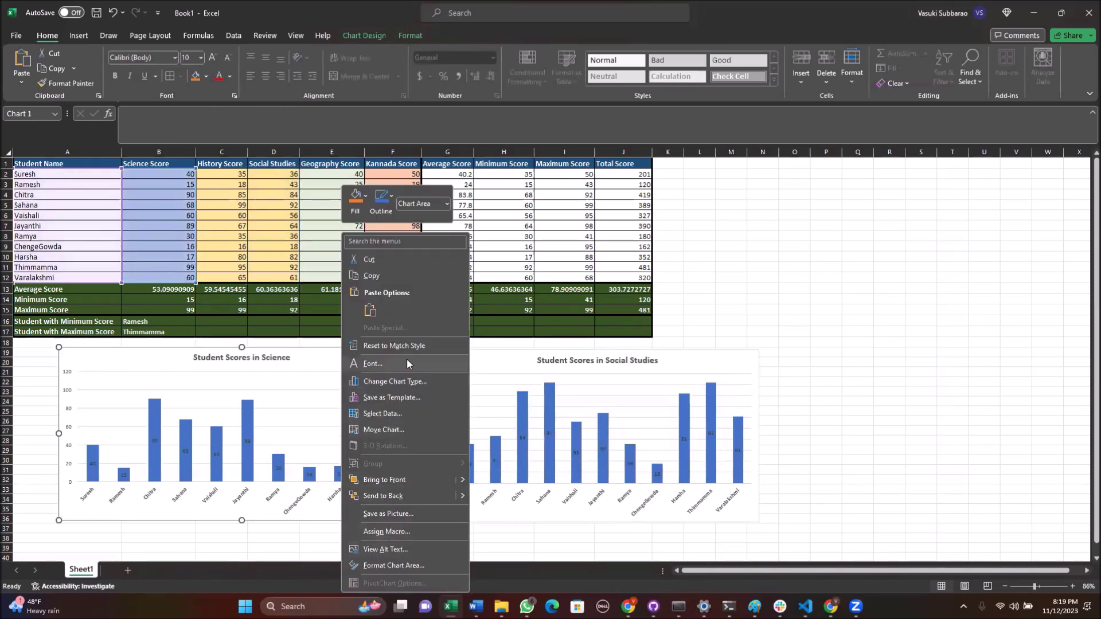
{"action": "left_click", "coordinate": [278, 572]}
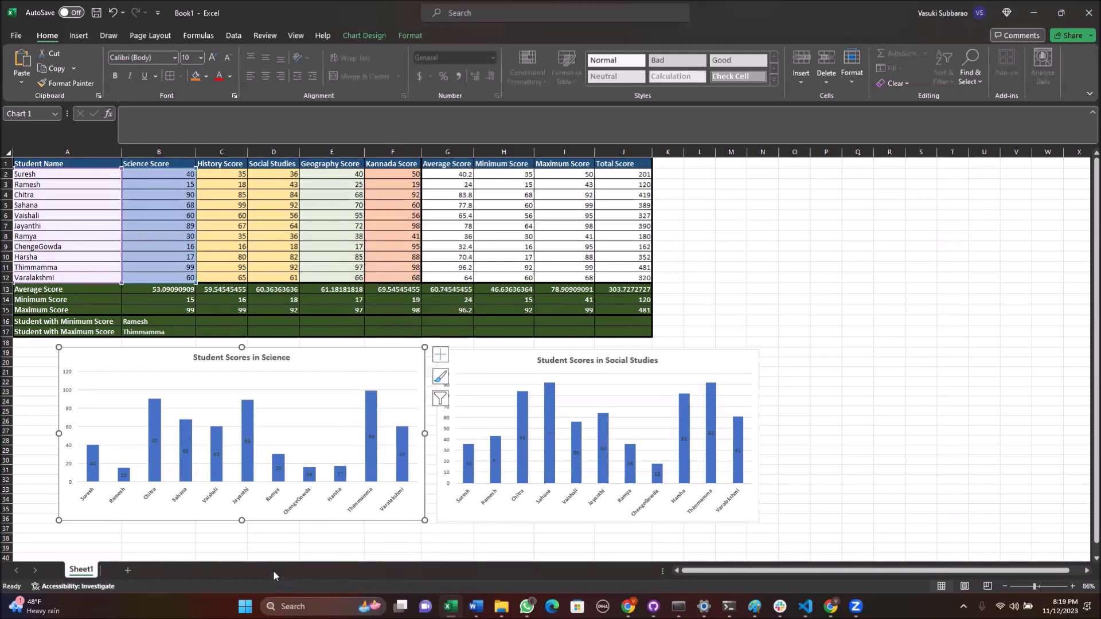
{"action": "key", "text": "alt+Tab"}
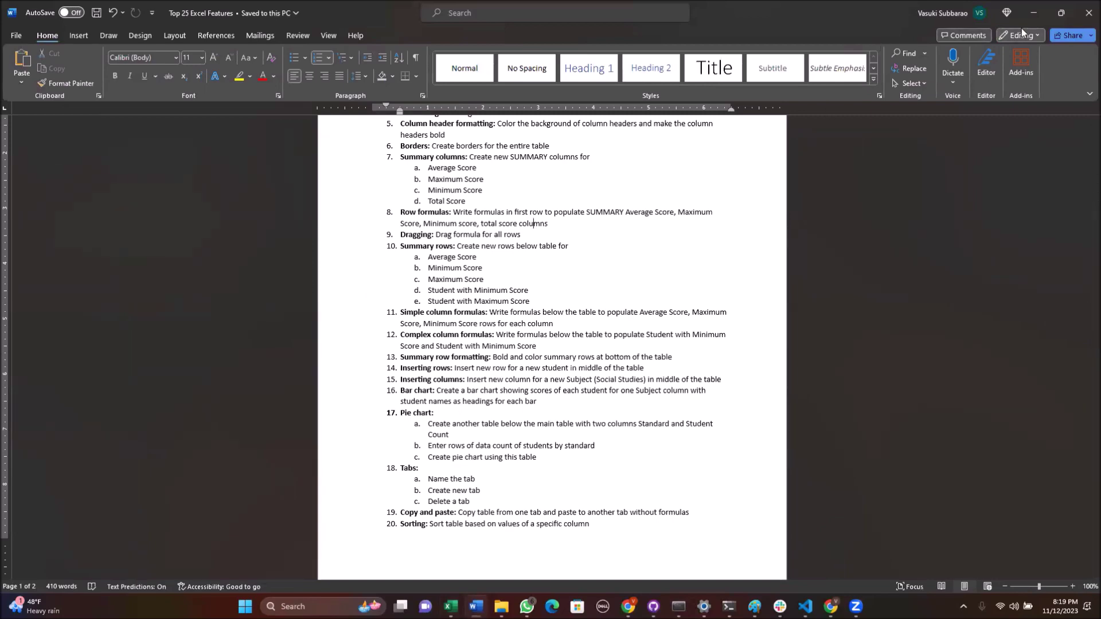
- Return to Excel, select cell B40 below the charts, and briefly recheck the Word checklist
{"action": "left_click", "coordinate": [1035, 13]}
{"action": "scroll", "coordinate": [310, 347], "scroll_direction": "down", "scroll_amount": 3}
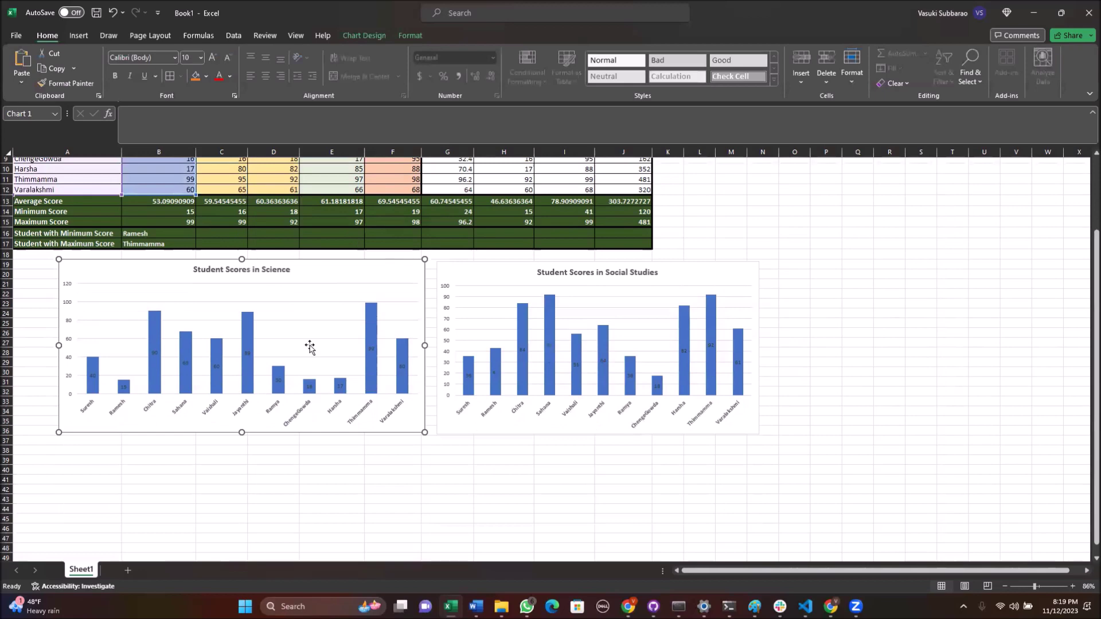
{"action": "left_click", "coordinate": [148, 469]}
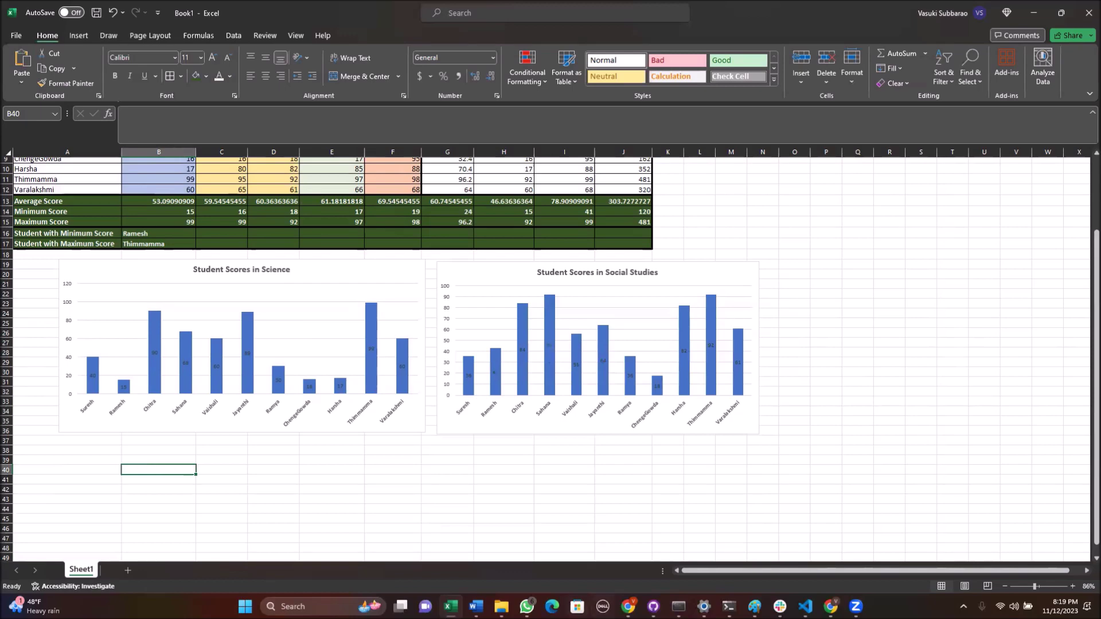
{"action": "left_click", "coordinate": [476, 606]}
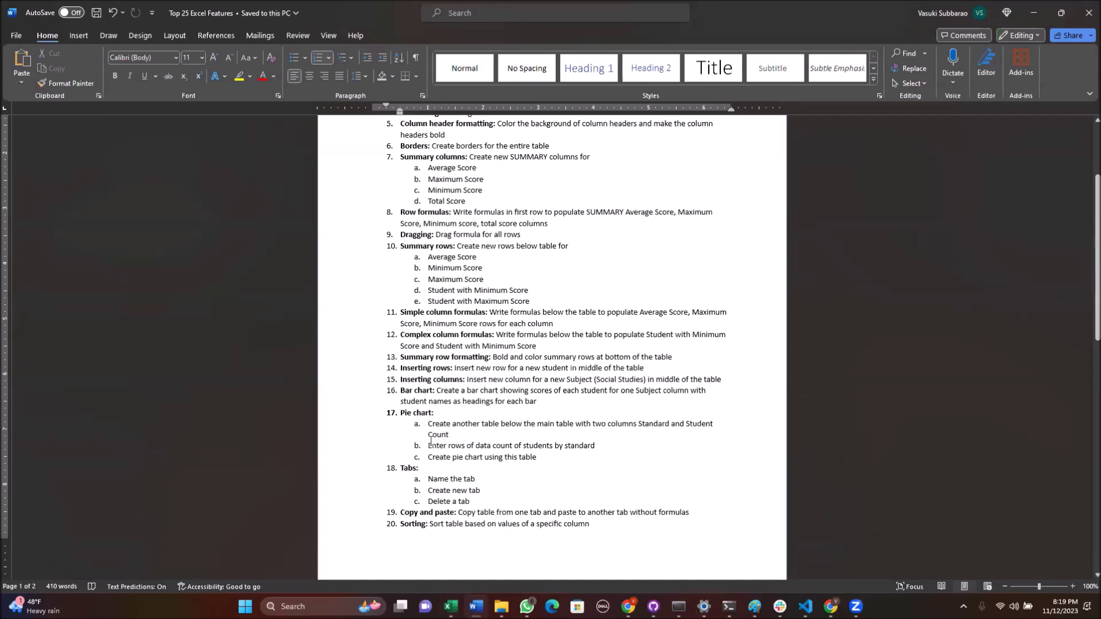
{"action": "left_click", "coordinate": [1036, 13]}
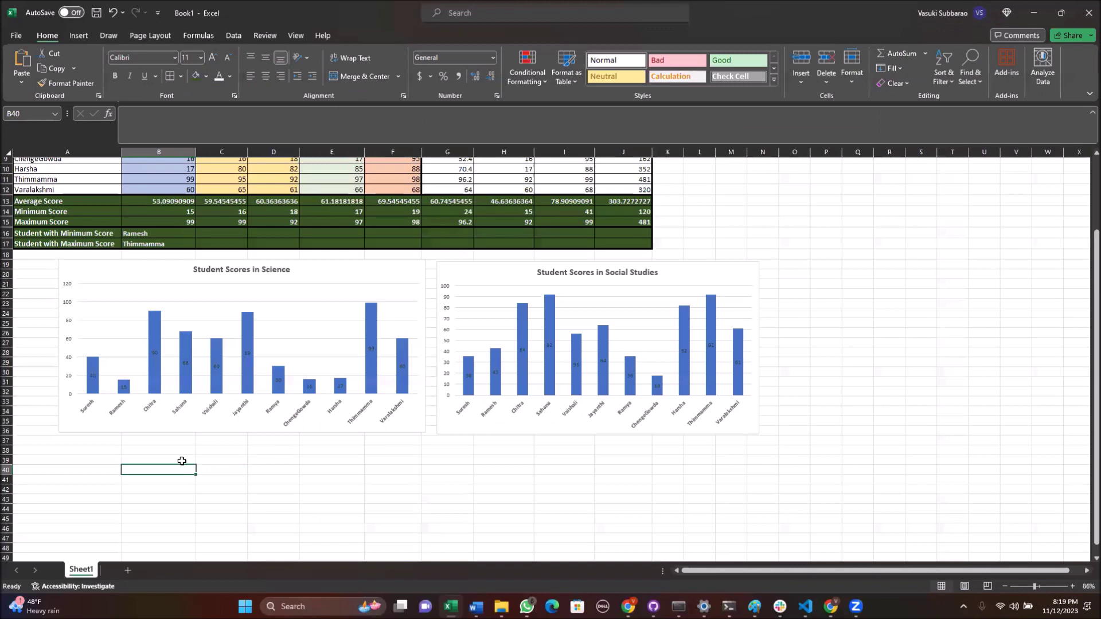
- Enter bold headers Standard and Number of Students in A40:B40
{"action": "type", "text": "St"}
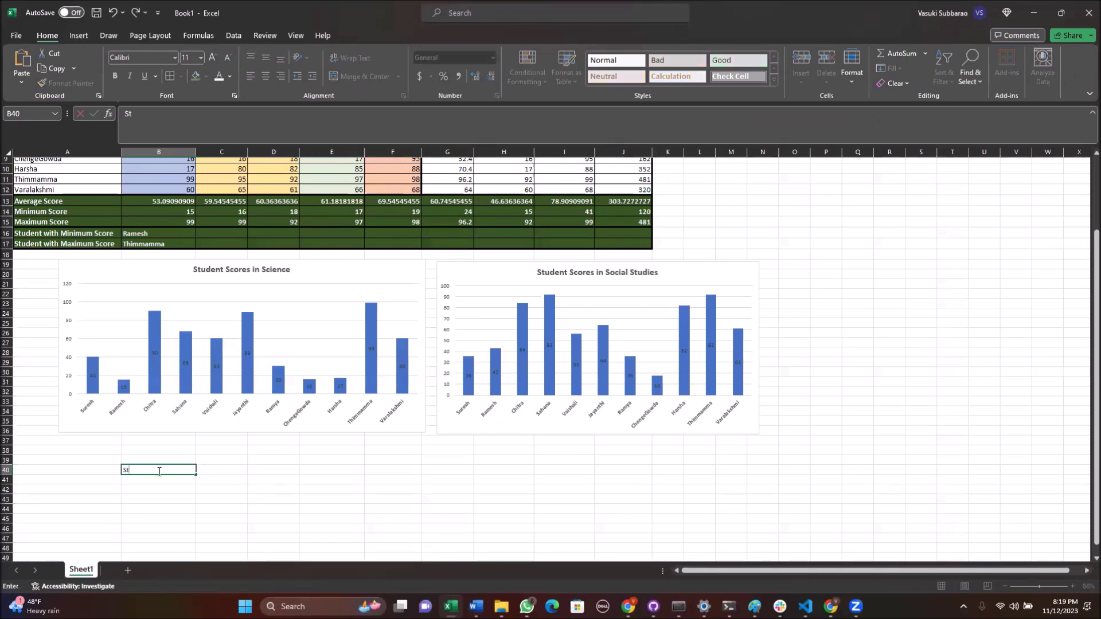
{"action": "type", "text": "andard"}
{"action": "key", "text": "Tab"}
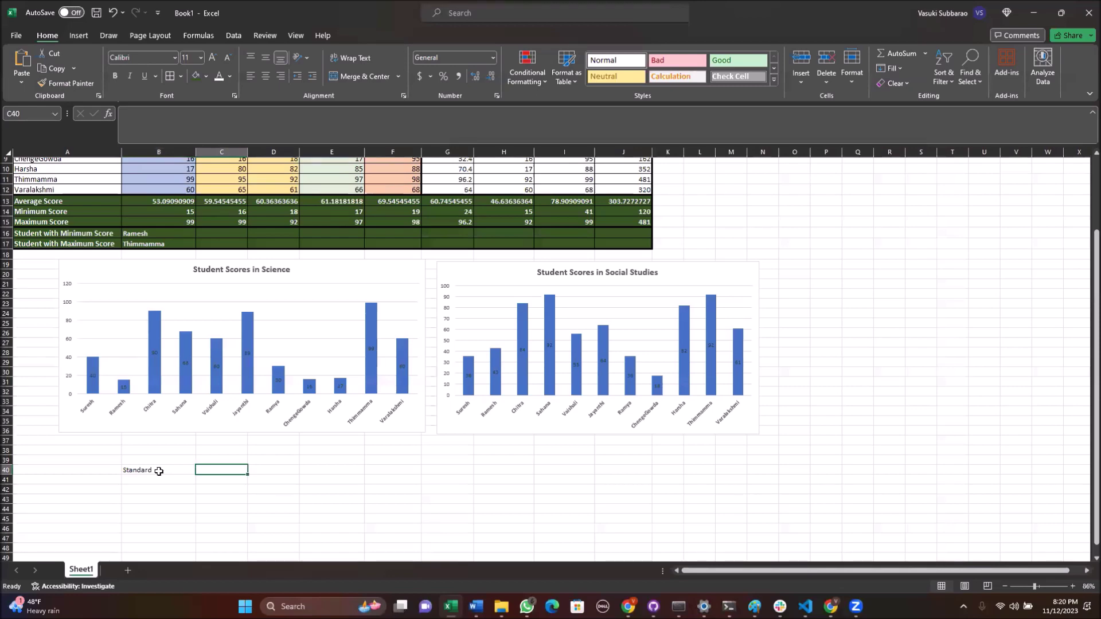
{"action": "type", "text": "Nu"}
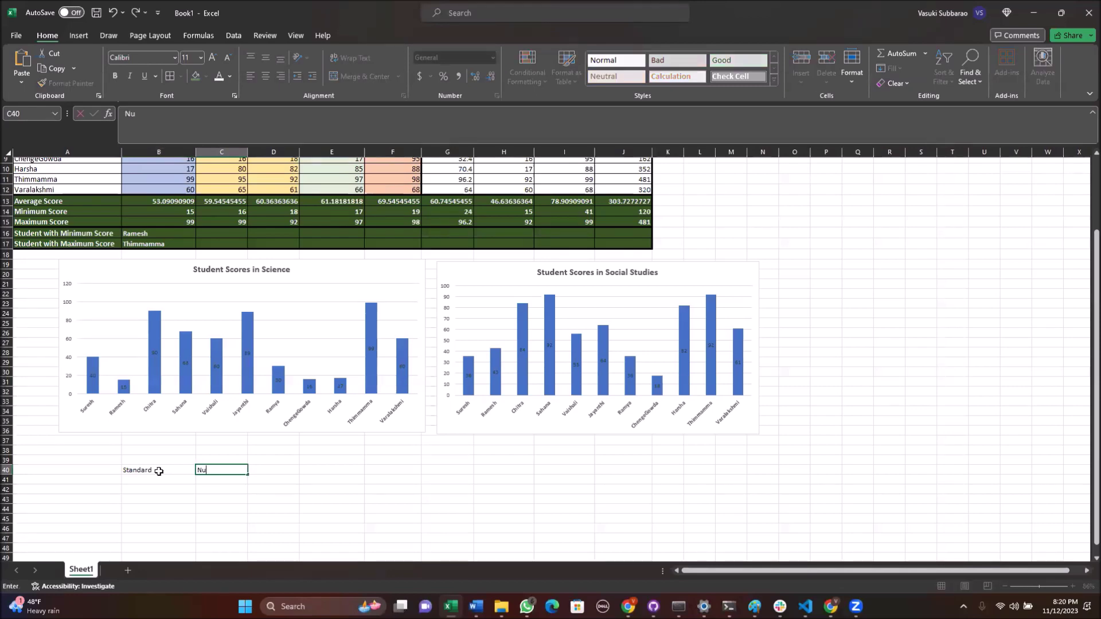
{"action": "type", "text": "tudents"}
{"action": "left_click", "coordinate": [140, 510]}
{"action": "mouse_move", "coordinate": [148, 471]}
{"action": "left_mouse_down"}
{"action": "mouse_move", "coordinate": [221, 467]}
{"action": "mouse_move", "coordinate": [66, 471]}
{"action": "left_mouse_up"}
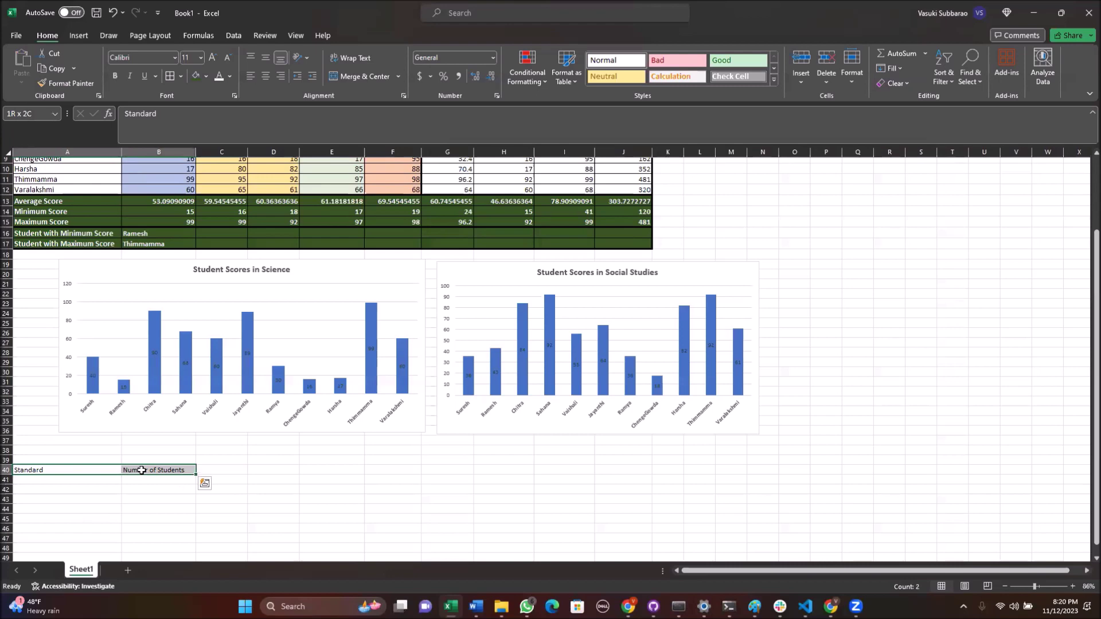
{"action": "left_click", "coordinate": [114, 77]}
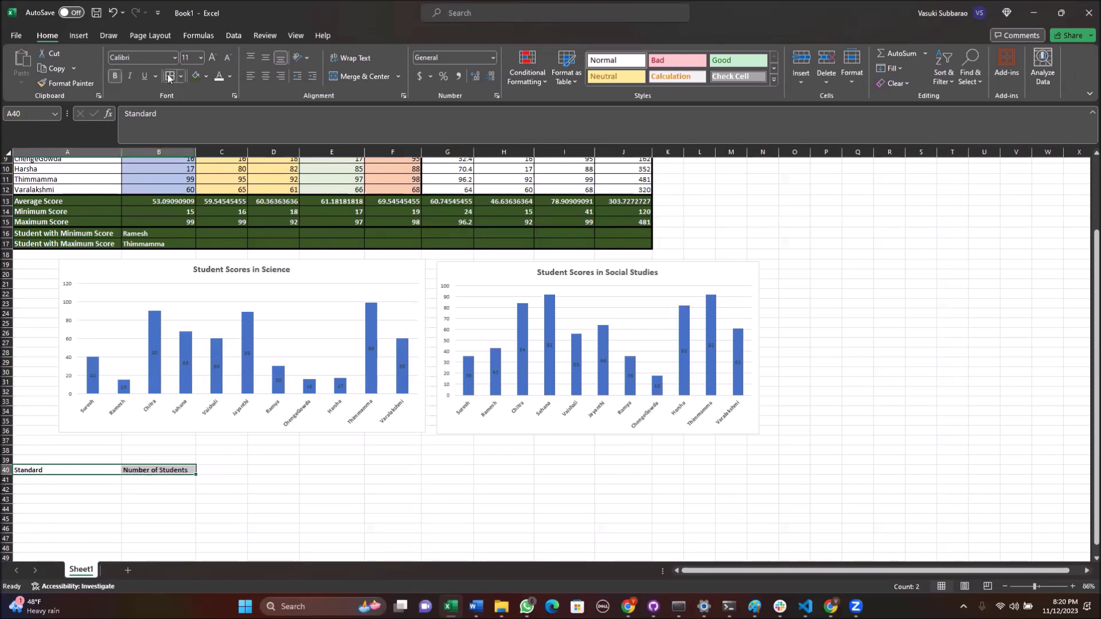
{"action": "left_click", "coordinate": [170, 79]}
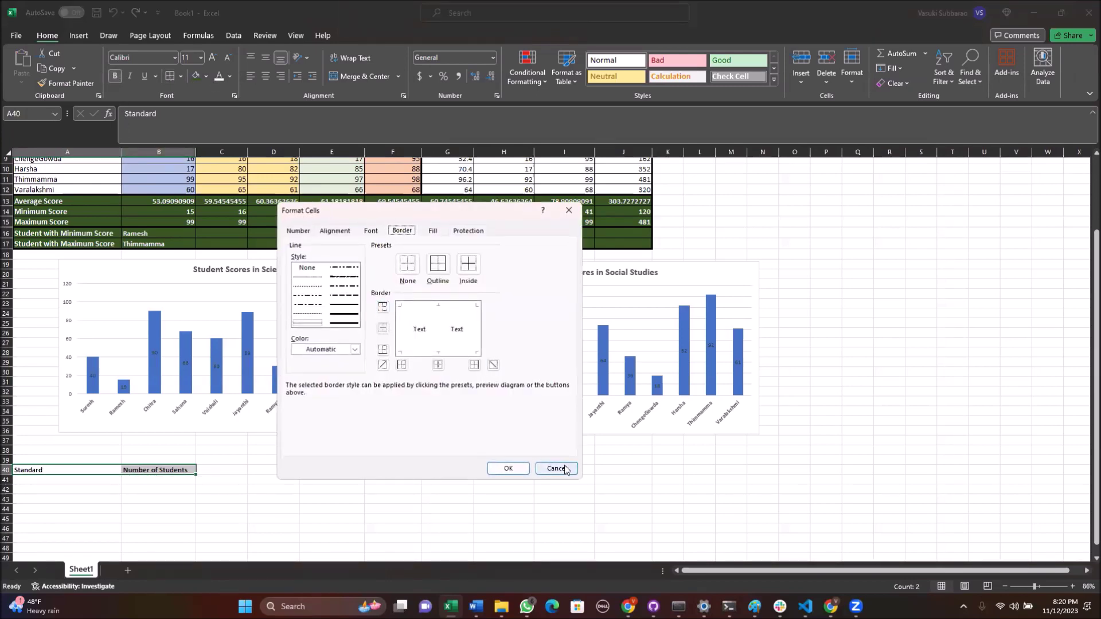
{"action": "left_click", "coordinate": [560, 467]}
- Enter standards 5, 6, 7 and 8 in A41:A44
{"action": "left_click", "coordinate": [162, 499]}
{"action": "left_click", "coordinate": [61, 478]}
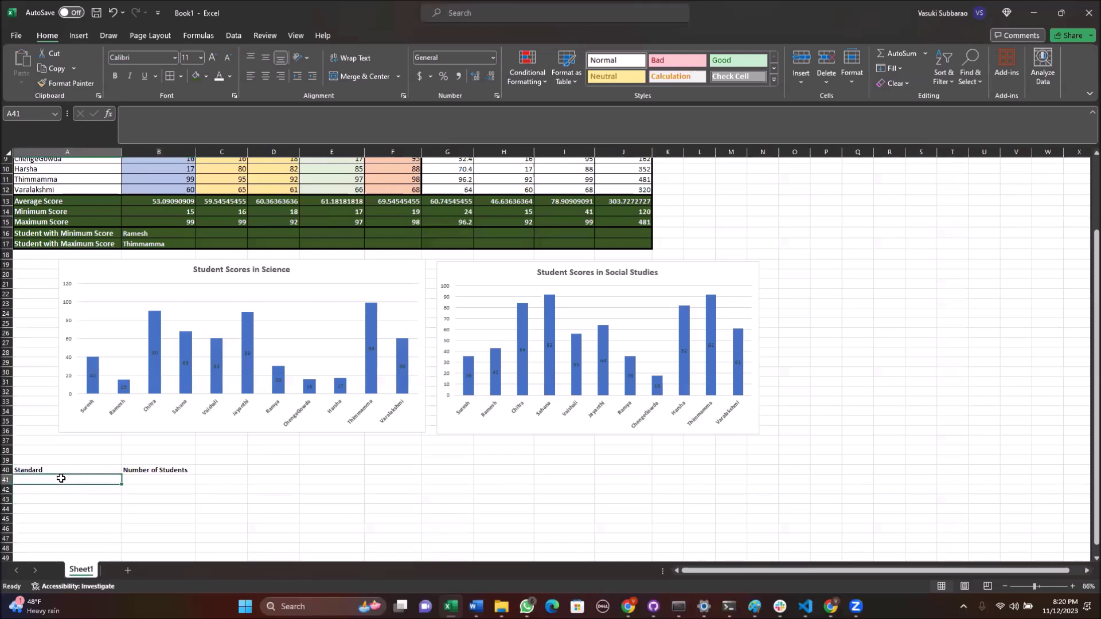
{"action": "type", "text": "5"}
{"action": "key", "text": "Return"}
{"action": "type", "text": "6"}
{"action": "key", "text": "Return"}
{"action": "type", "text": "7"}
{"action": "key", "text": "Return"}
{"action": "type", "text": "8"}
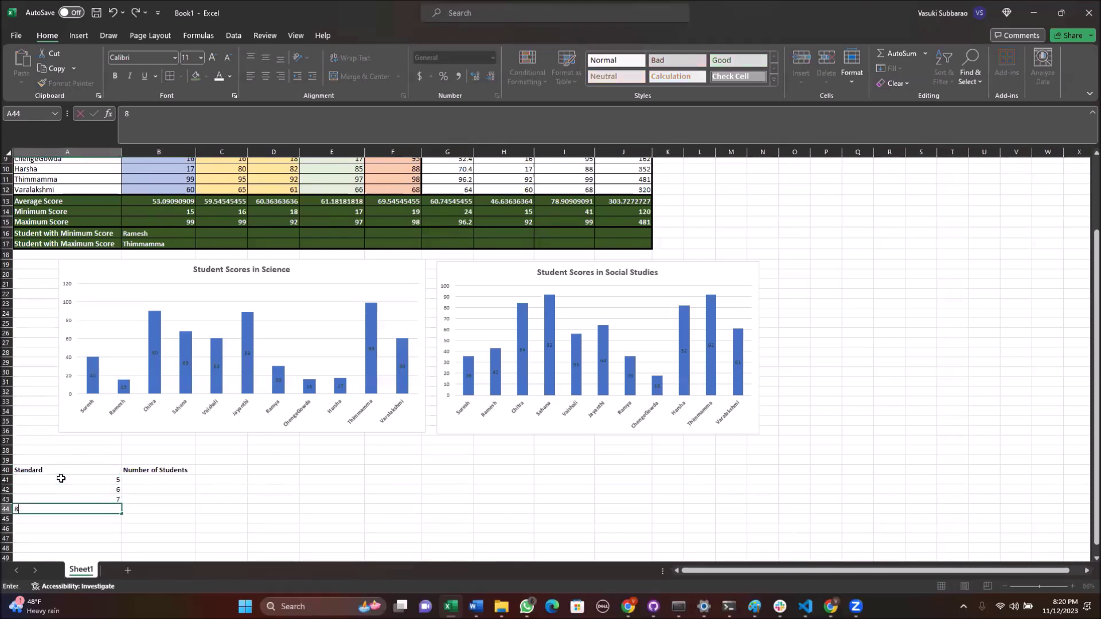
{"action": "key", "text": "Tab"}
{"action": "key", "text": "Up"}
{"action": "key", "text": "Up"}
{"action": "key", "text": "Up"}
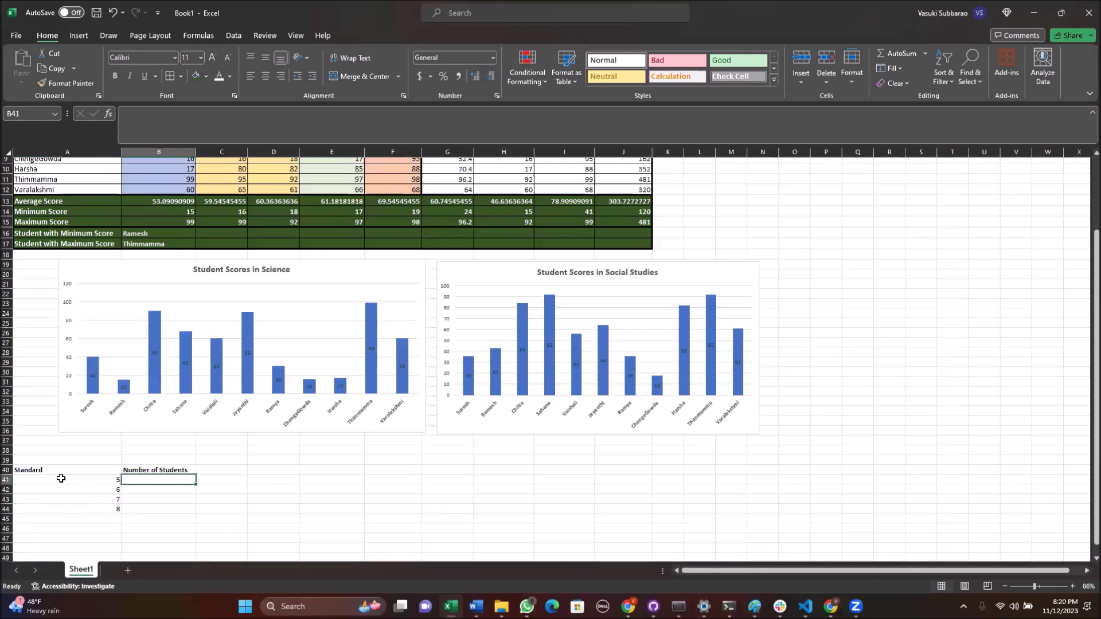
- Enter student counts 56, 87, 24 and 40 in B41:B44, then select A40:B44
{"action": "type", "text": "56"}
{"action": "key", "text": "Return"}
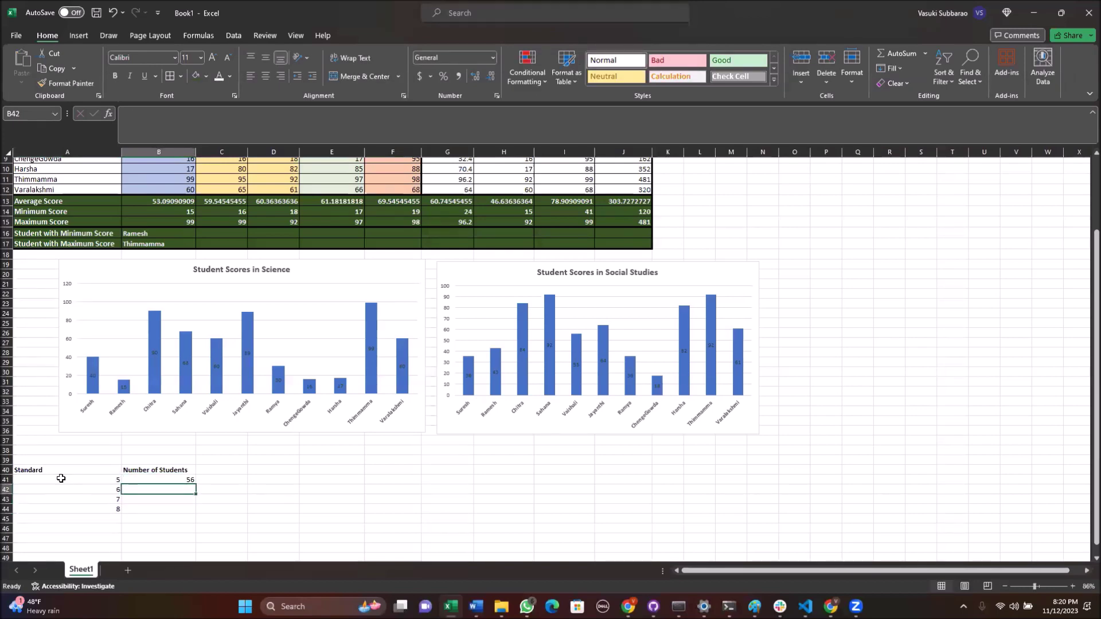
{"action": "type", "text": "87"}
{"action": "key", "text": "Return"}
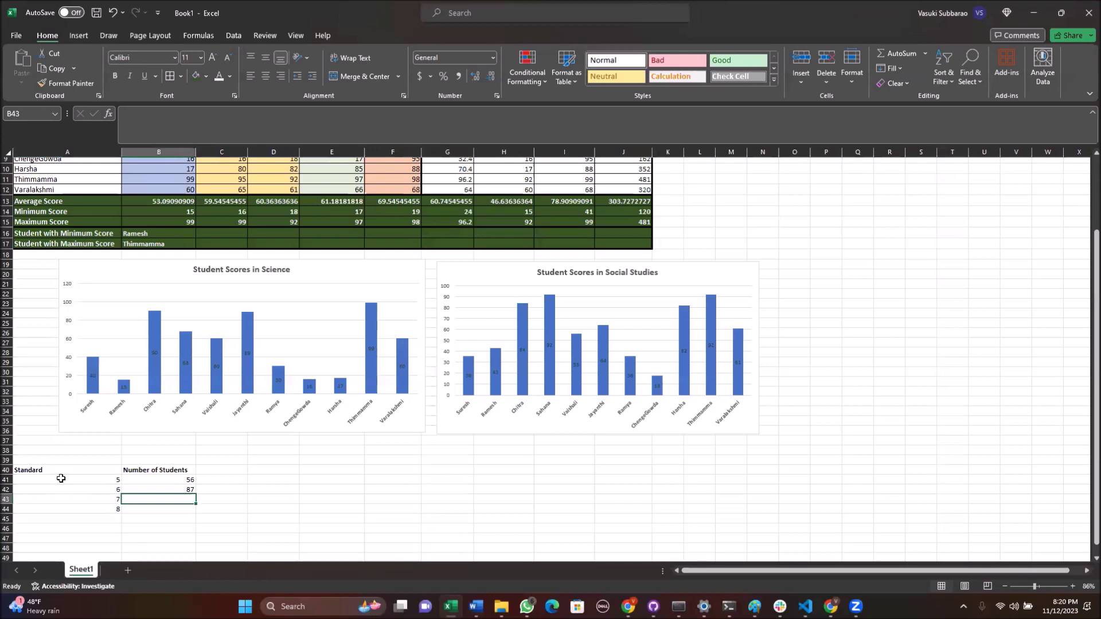
{"action": "type", "text": "24"}
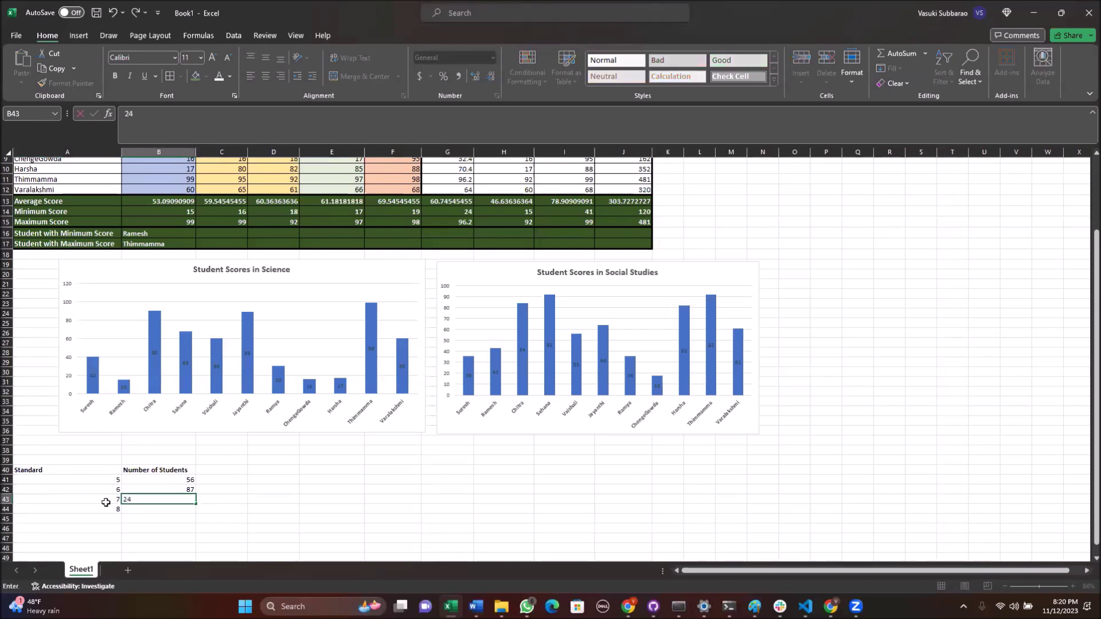
{"action": "key", "text": "Return"}
{"action": "type", "text": "40"}
{"action": "key", "text": "Return"}
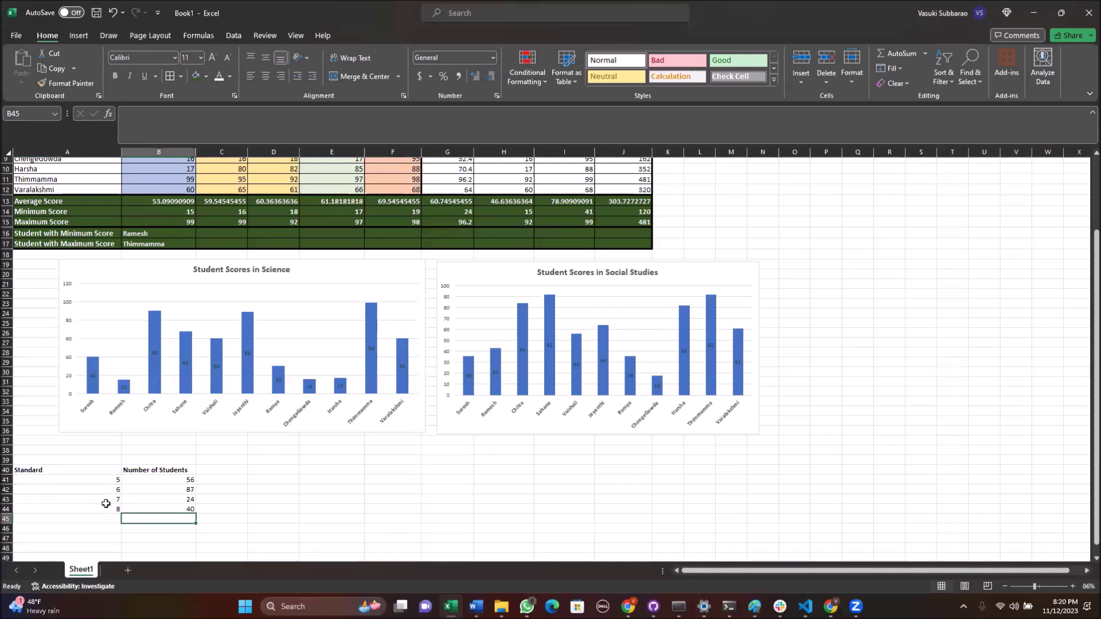
{"action": "scroll", "coordinate": [136, 469], "scroll_direction": "down", "scroll_amount": 3}
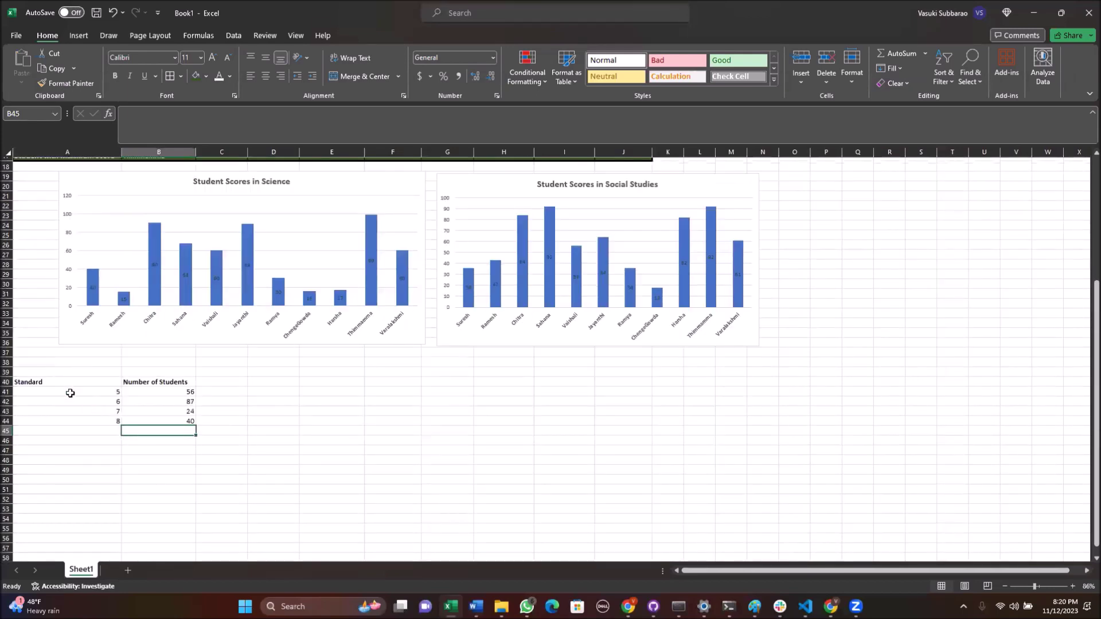
{"action": "left_click_drag", "start_coordinate": [67, 391], "coordinate": [135, 420]}
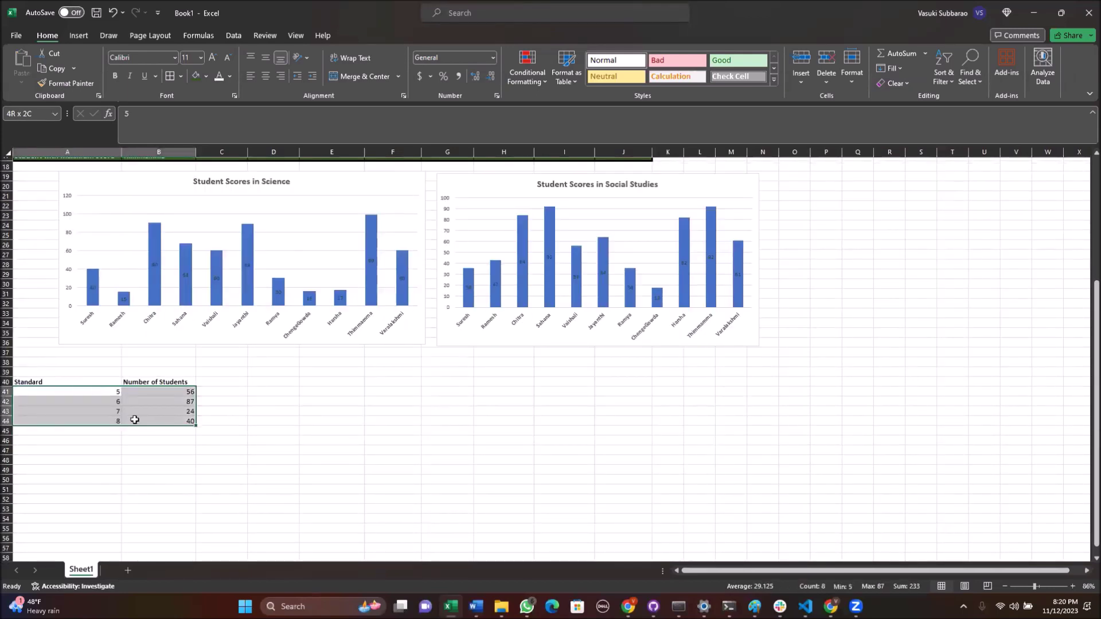
{"action": "left_click_drag", "start_coordinate": [89, 382], "coordinate": [136, 417]}
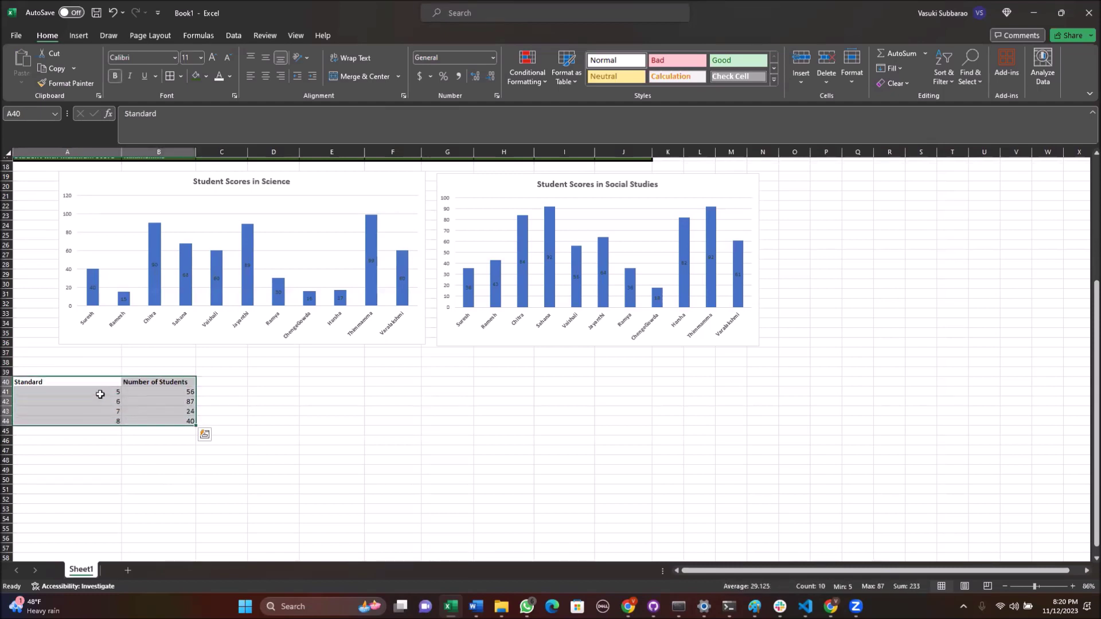
- Insert a 2-D pie chart of the Standard values and place it below the bar charts
{"action": "left_click", "coordinate": [84, 36]}
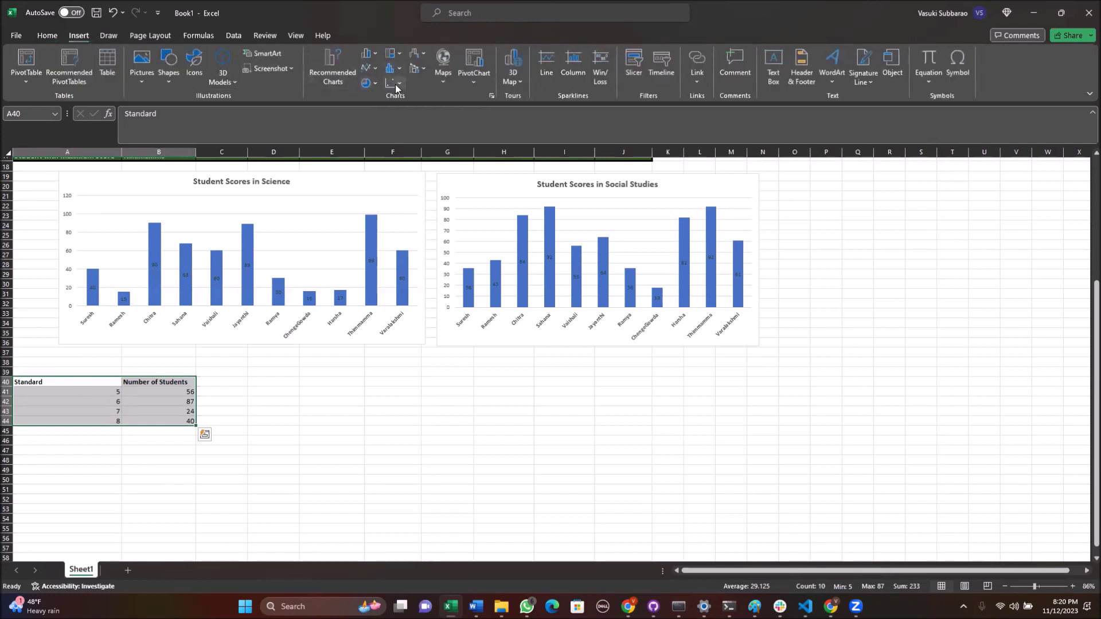
{"action": "left_click", "coordinate": [366, 87]}
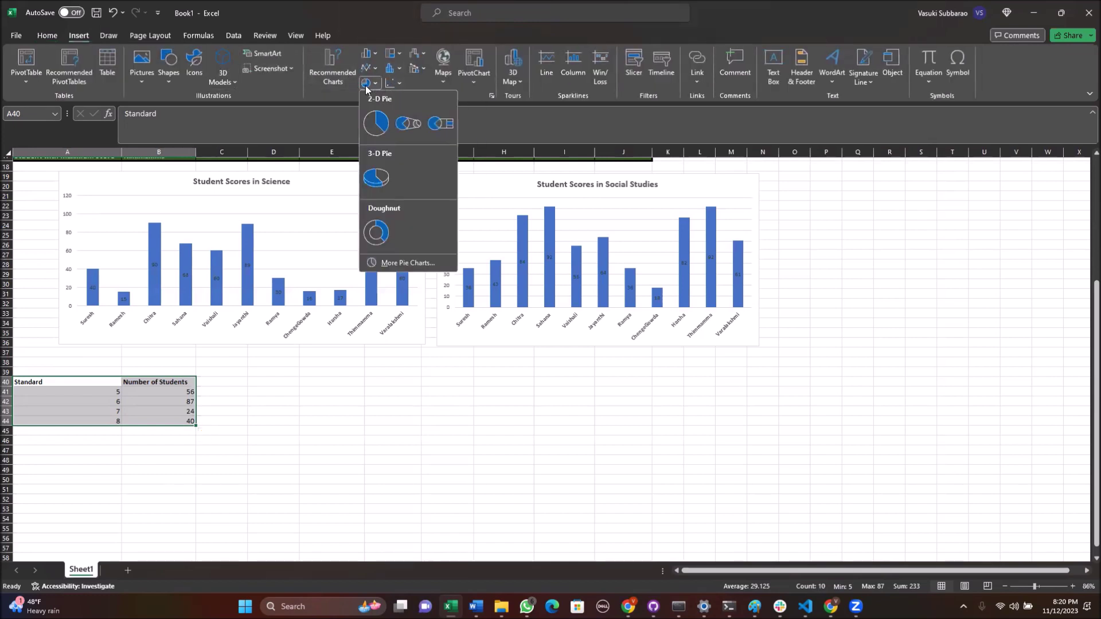
{"action": "left_click", "coordinate": [379, 129]}
{"action": "mouse_move", "coordinate": [454, 300]}
{"action": "left_mouse_down"}
{"action": "mouse_move", "coordinate": [299, 353]}
{"action": "mouse_move", "coordinate": [281, 370]}
{"action": "left_mouse_up"}
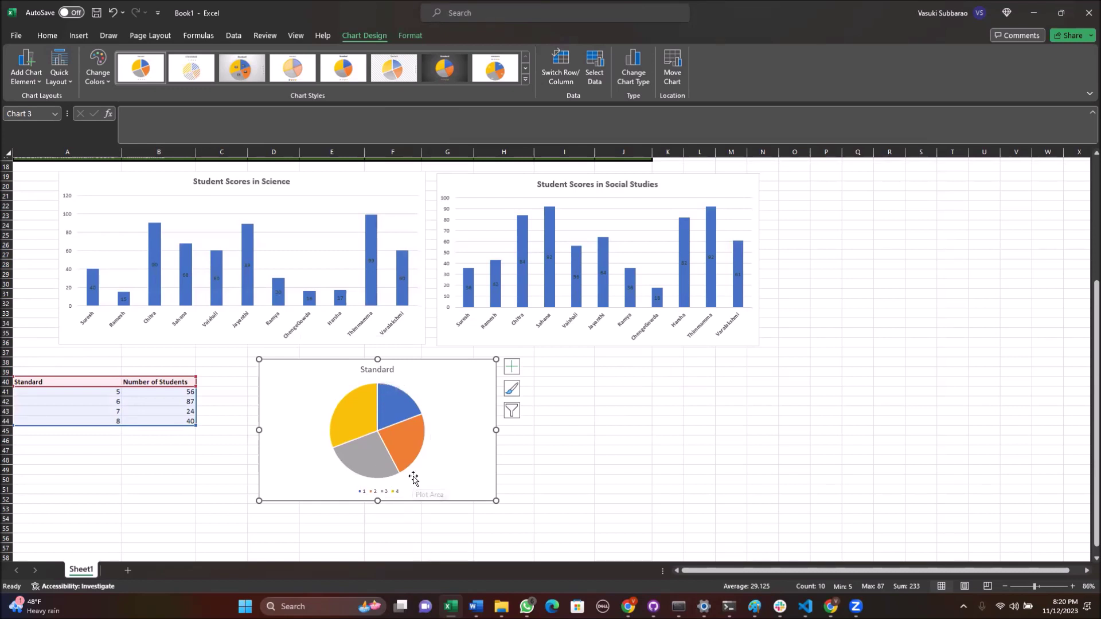
- Add data labels to the Standard pie chart's slices
{"action": "left_click", "coordinate": [365, 412]}
{"action": "right_click", "coordinate": [364, 413]}
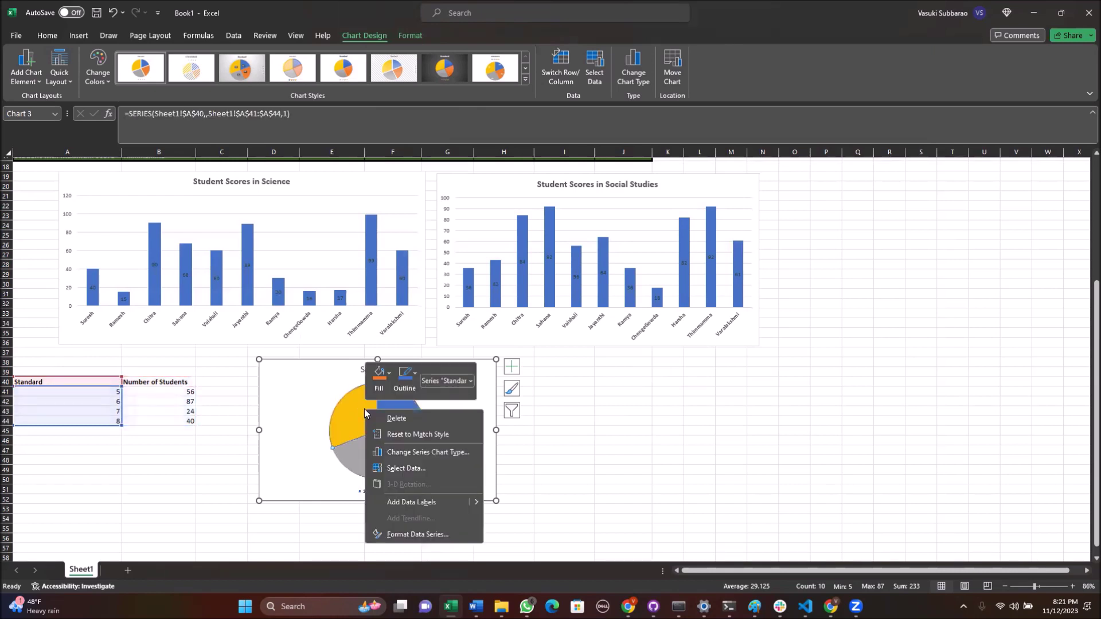
{"action": "left_click", "coordinate": [425, 504]}
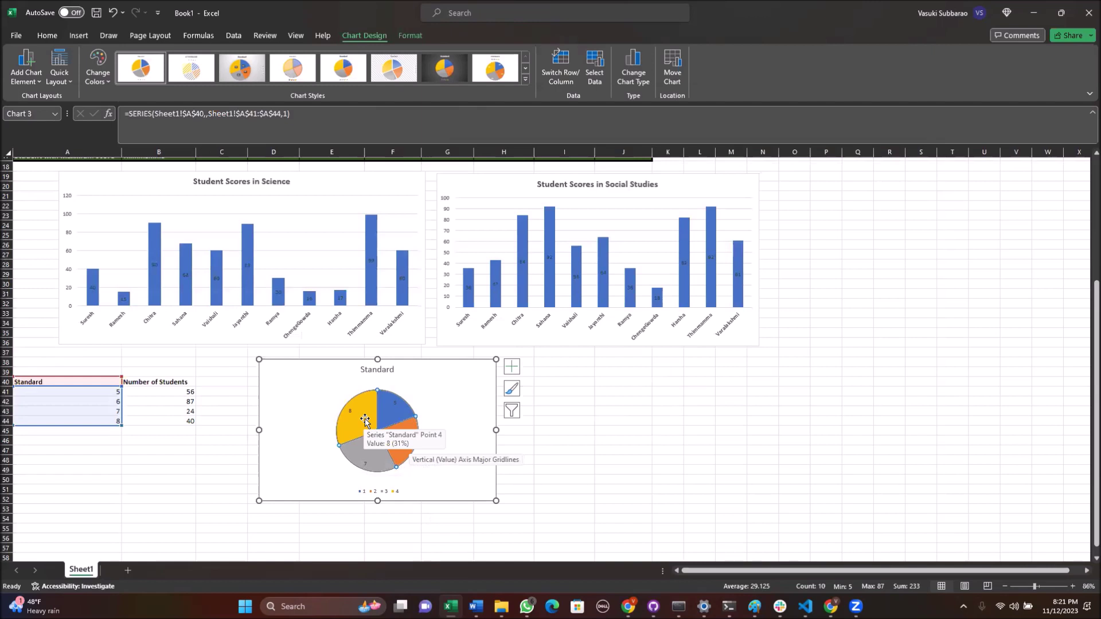
{"action": "left_click", "coordinate": [620, 420]}
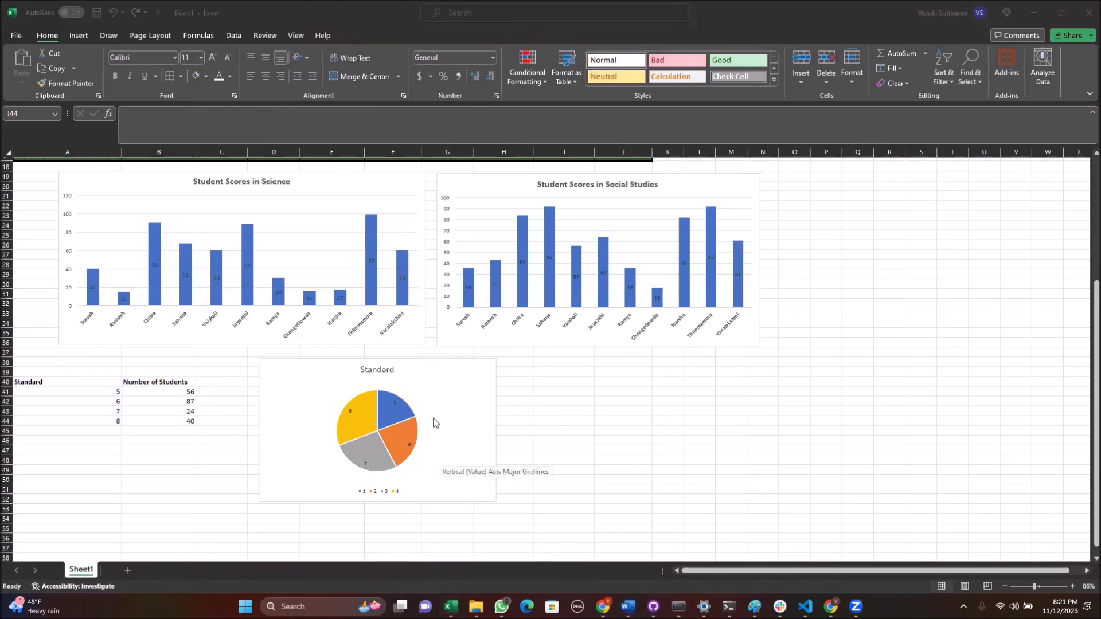
{"action": "left_click", "coordinate": [613, 419]}
{"action": "mouse_move", "coordinate": [449, 606]}
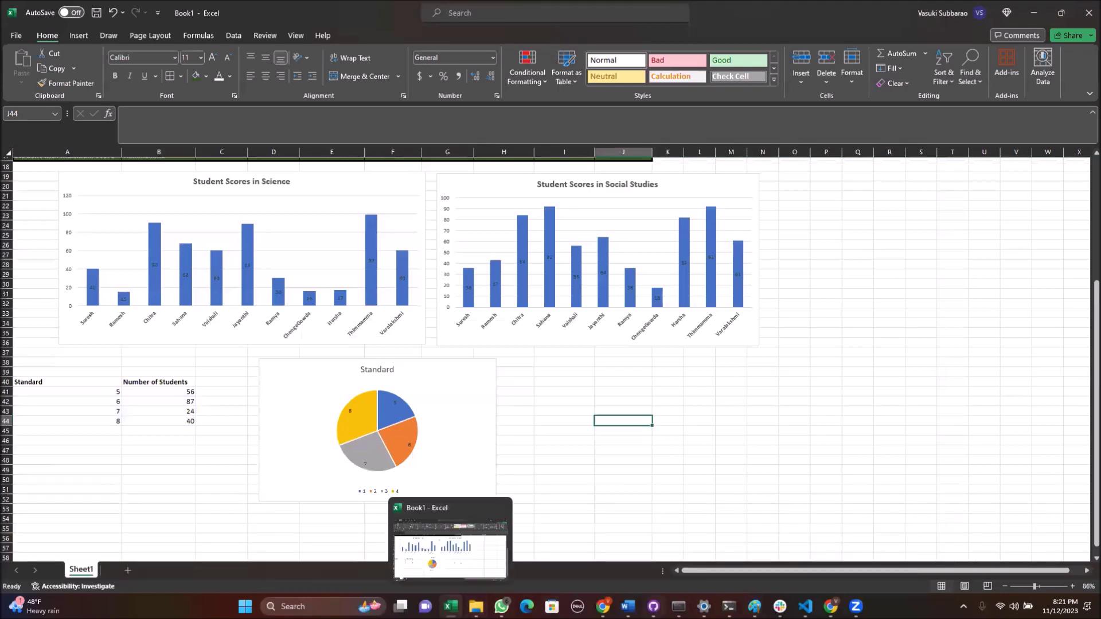
{"action": "left_click_drag", "start_coordinate": [628, 606], "coordinate": [476, 607]}
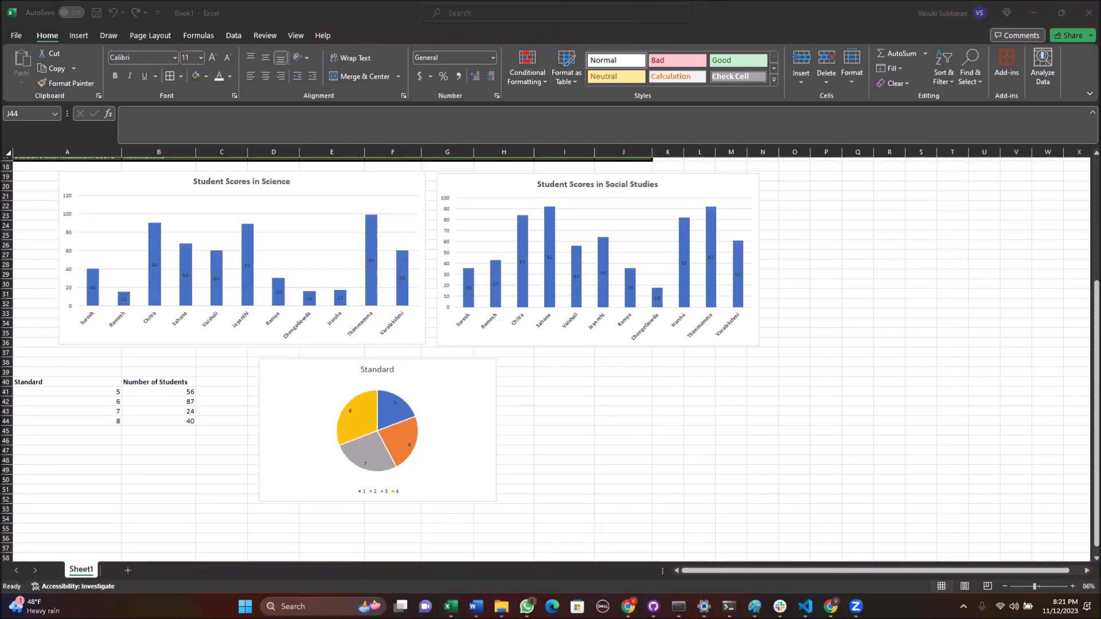
{"action": "left_click", "coordinate": [476, 607]}
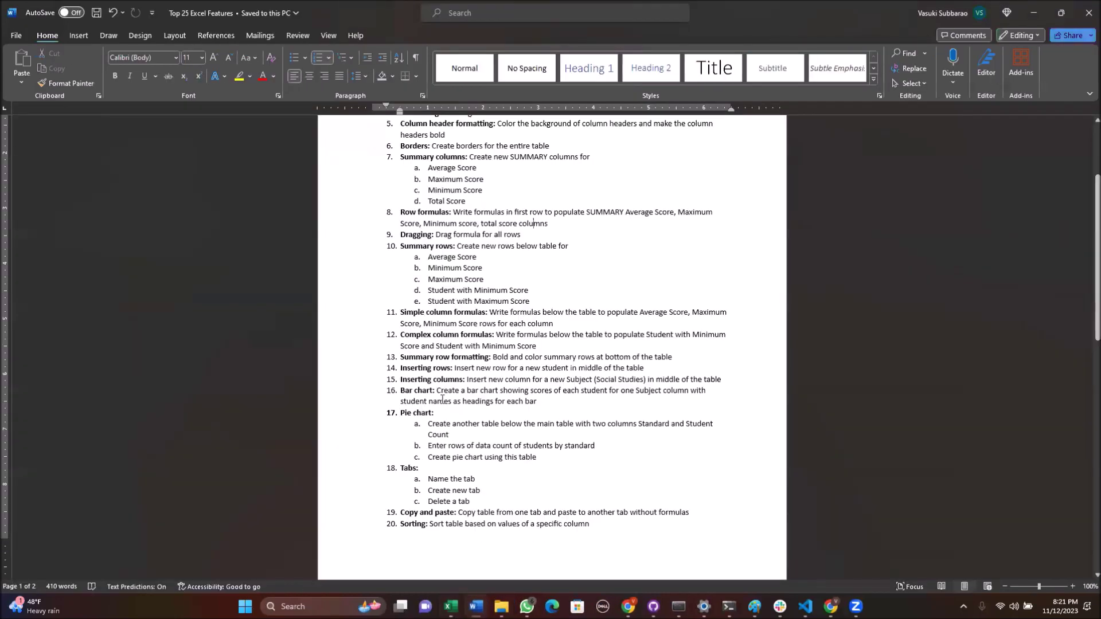
{"action": "scroll", "coordinate": [439, 411], "scroll_direction": "down", "scroll_amount": 2}
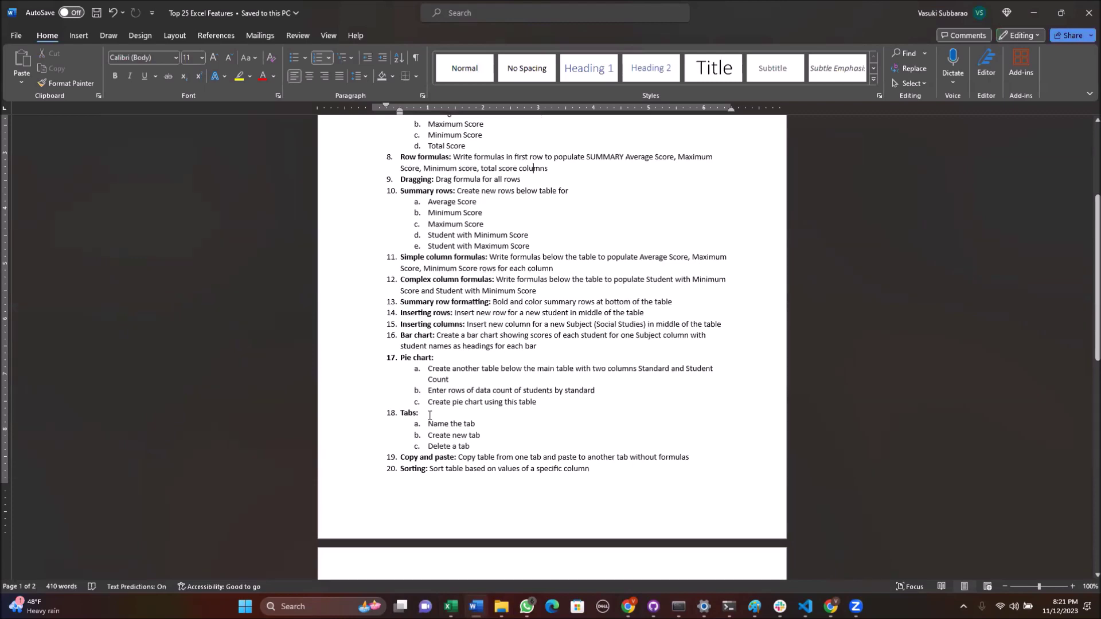
{"action": "left_click", "coordinate": [1033, 12]}
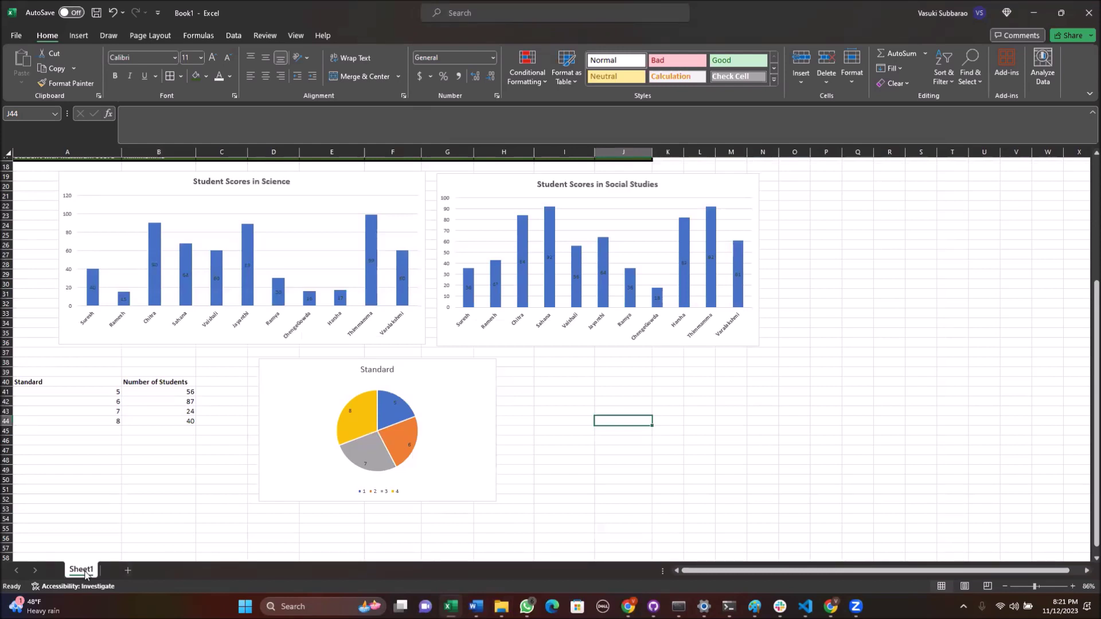
- Rename Sheet1 to 'Student Data'
{"action": "right_click", "coordinate": [85, 575]}
{"action": "left_click", "coordinate": [122, 425]}
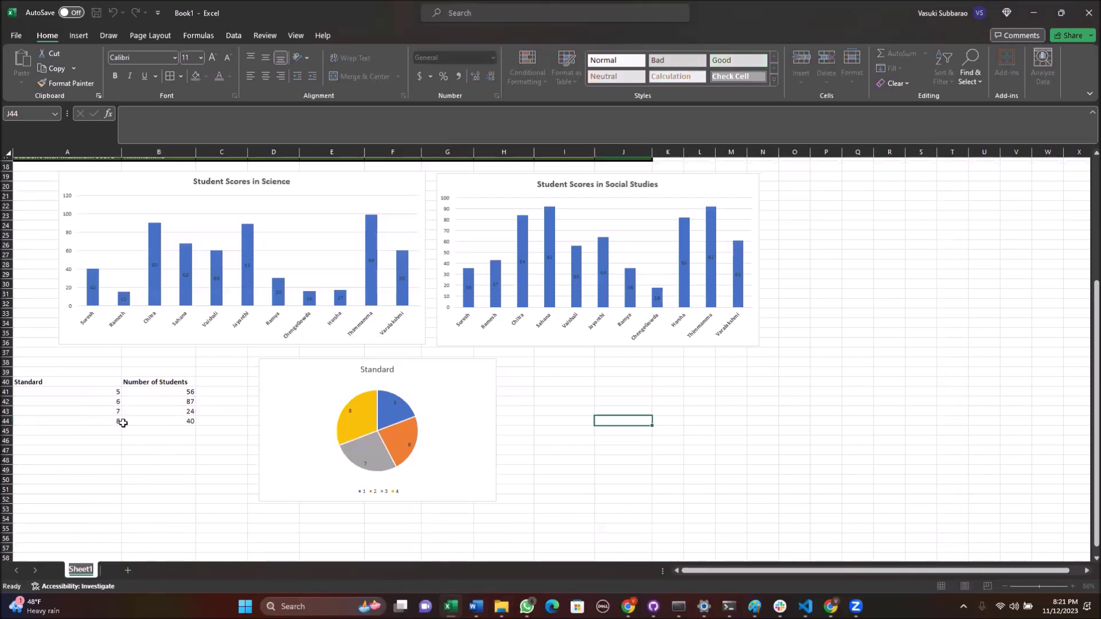
{"action": "type", "text": "Sutdent"}
{"action": "key", "text": "BackSpace"}
{"action": "key", "text": "BackSpace"}
{"action": "key", "text": "BackSpace"}
{"action": "key", "text": "BackSpace"}
{"action": "key", "text": "BackSpace"}
{"action": "key", "text": "BackSpace"}
{"action": "type", "text": "ut"}
{"action": "key", "text": "BackSpace"}
{"action": "key", "text": "BackSpace"}
{"action": "type", "text": "tudent Data"}
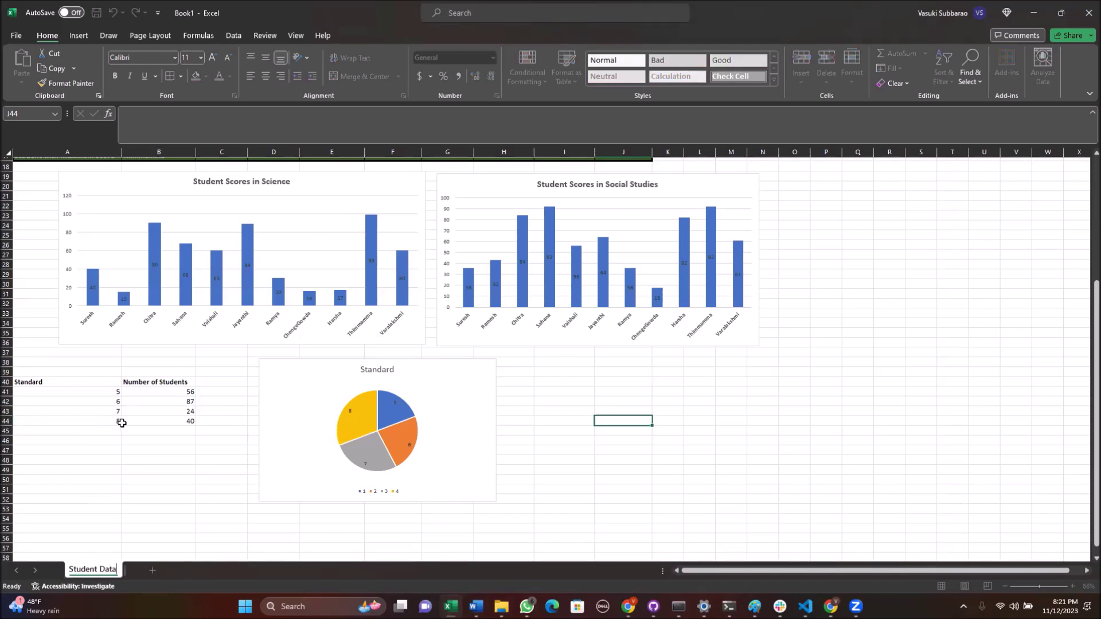
{"action": "left_click", "coordinate": [90, 500]}
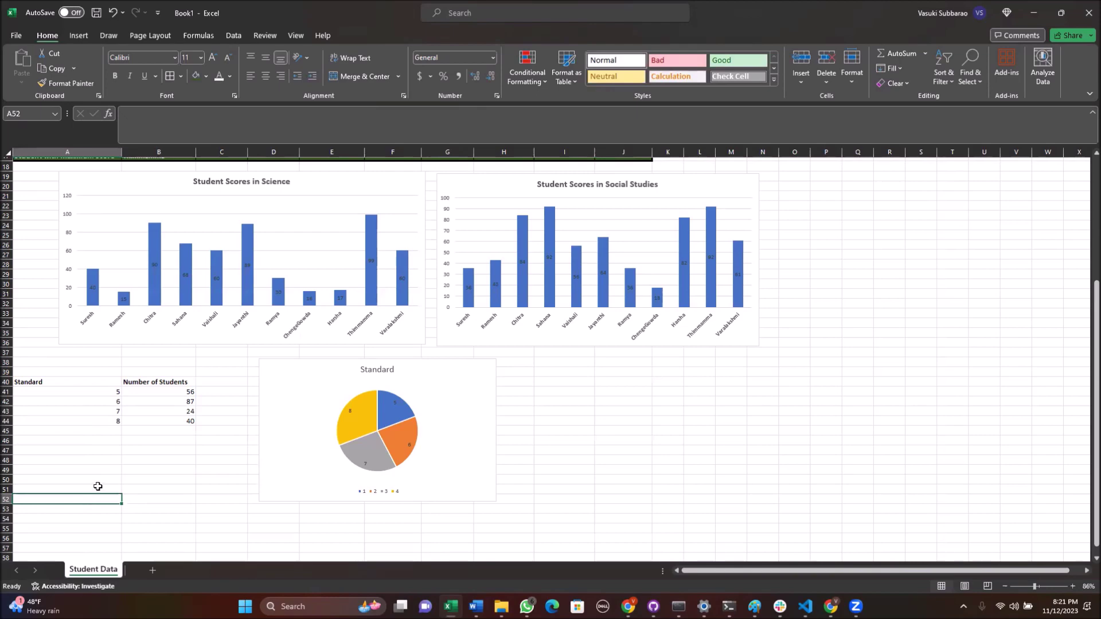
- Add a new blank sheet and name it 'Student Data 2'
{"action": "left_click", "coordinate": [152, 571]}
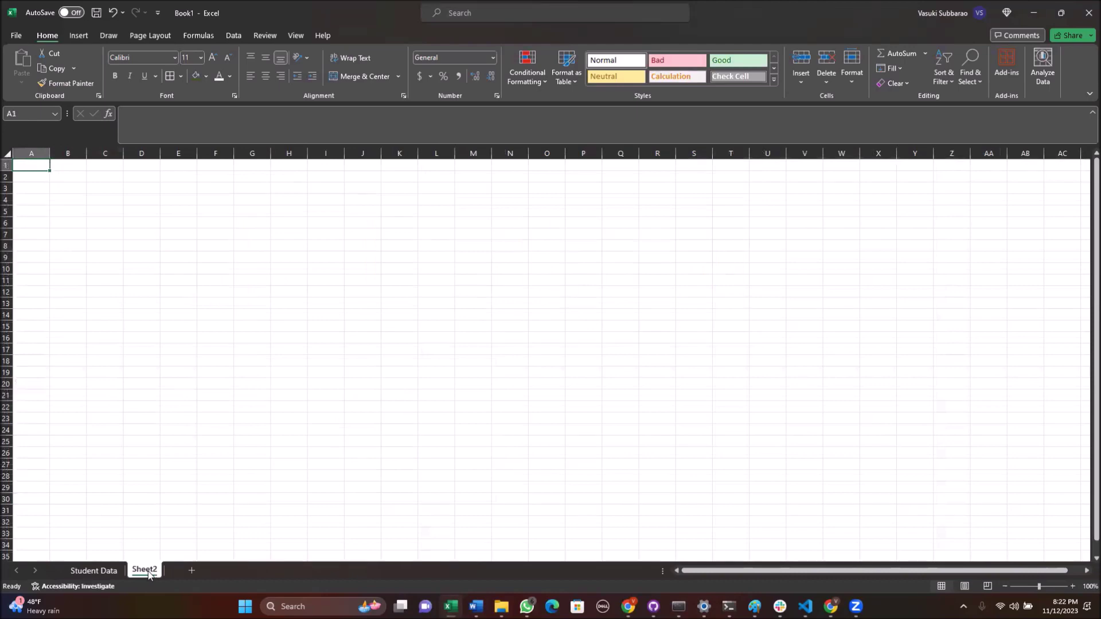
{"action": "right_click", "coordinate": [150, 572]}
{"action": "left_click", "coordinate": [183, 426]}
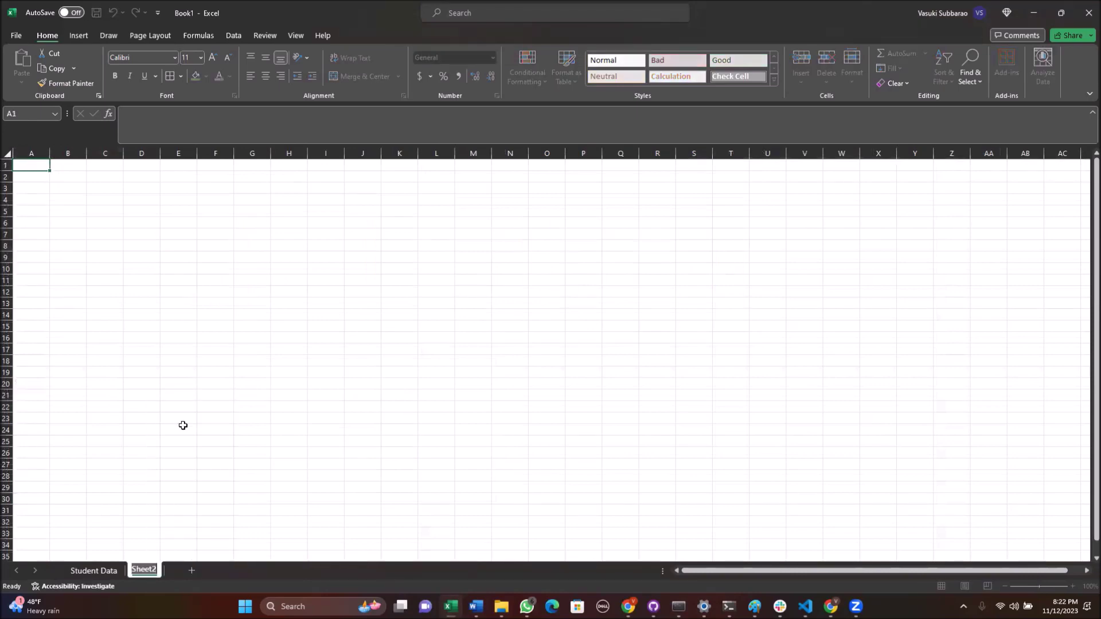
{"action": "type", "text": "Stu"}
{"action": "key", "text": "BackSpace"}
{"action": "key", "text": "BackSpace"}
{"action": "type", "text": "tudent Data 2"}
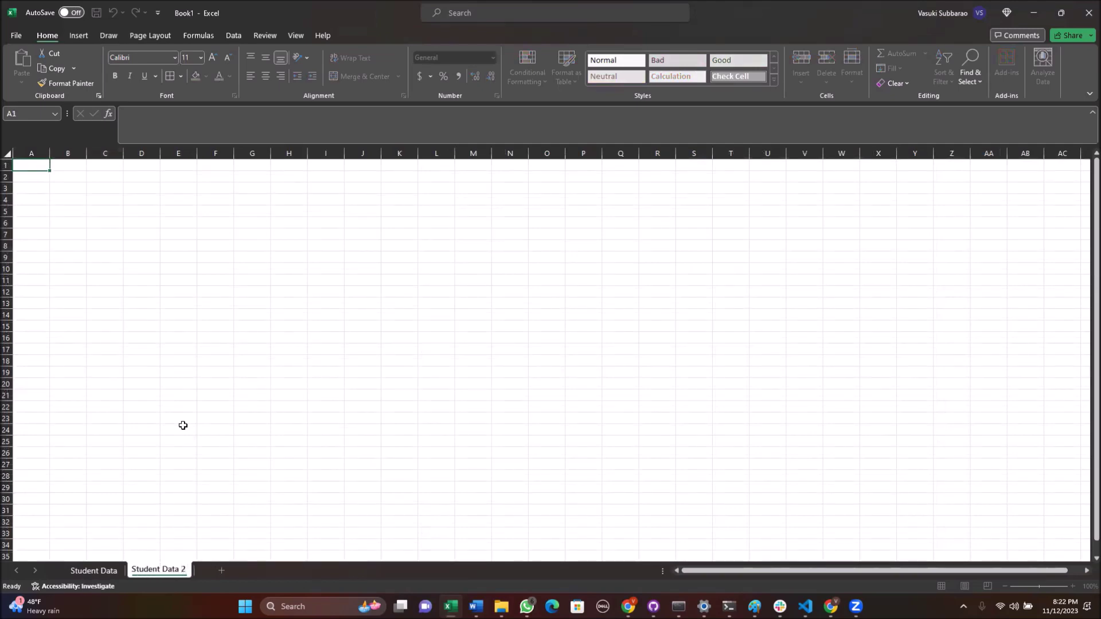
{"action": "left_click", "coordinate": [210, 477]}
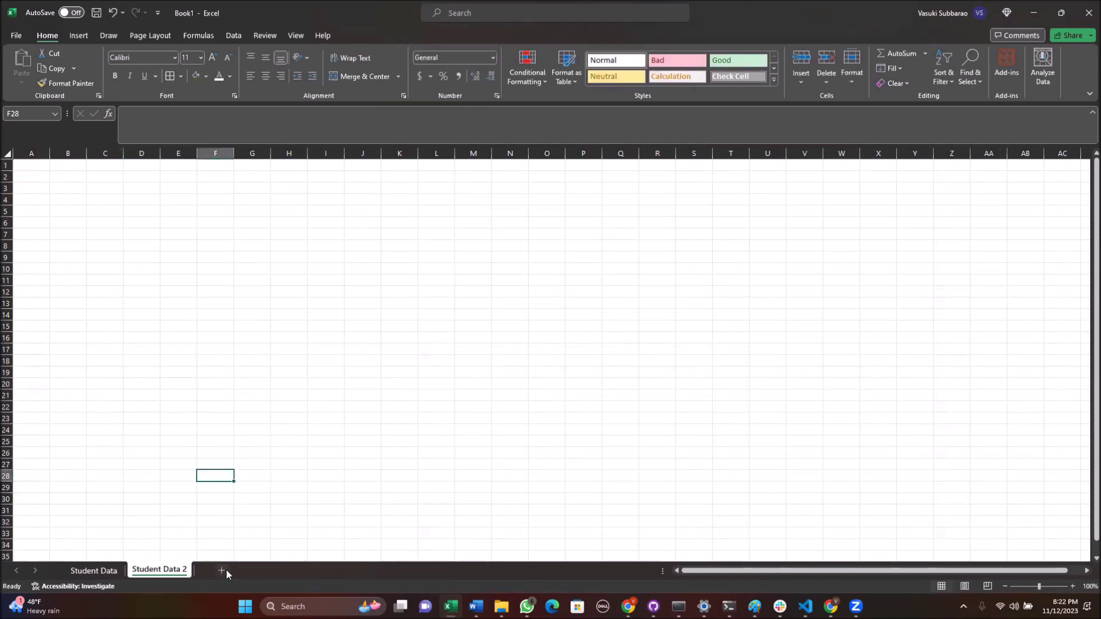
{"action": "left_click", "coordinate": [221, 571]}
{"action": "right_click", "coordinate": [215, 570]}
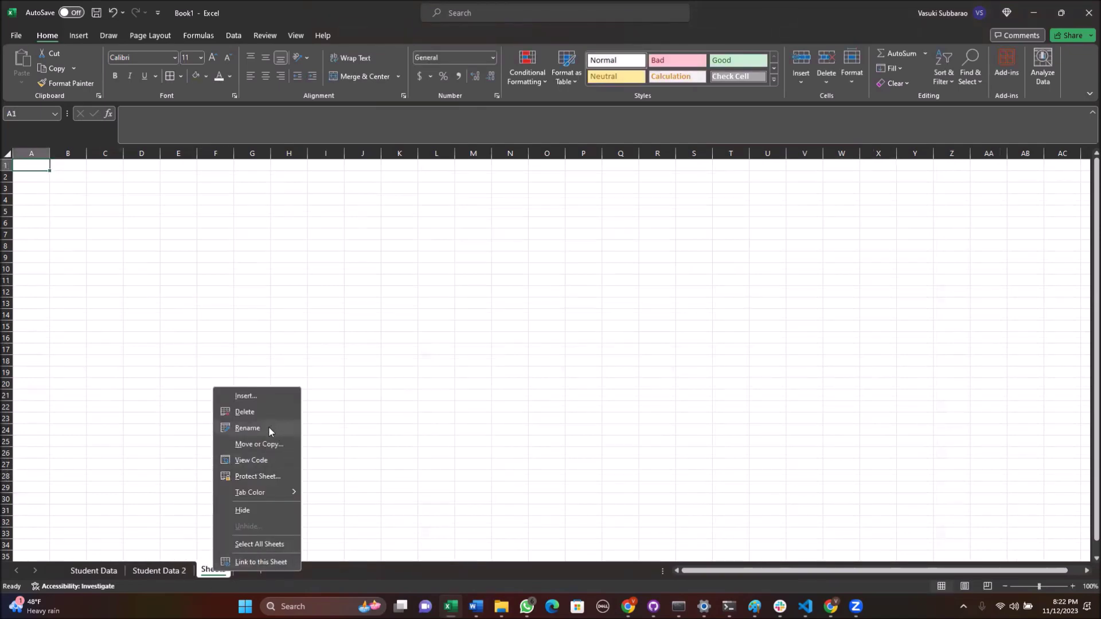
{"action": "left_click", "coordinate": [247, 428]}
{"action": "type", "text": "Student Data 3"}
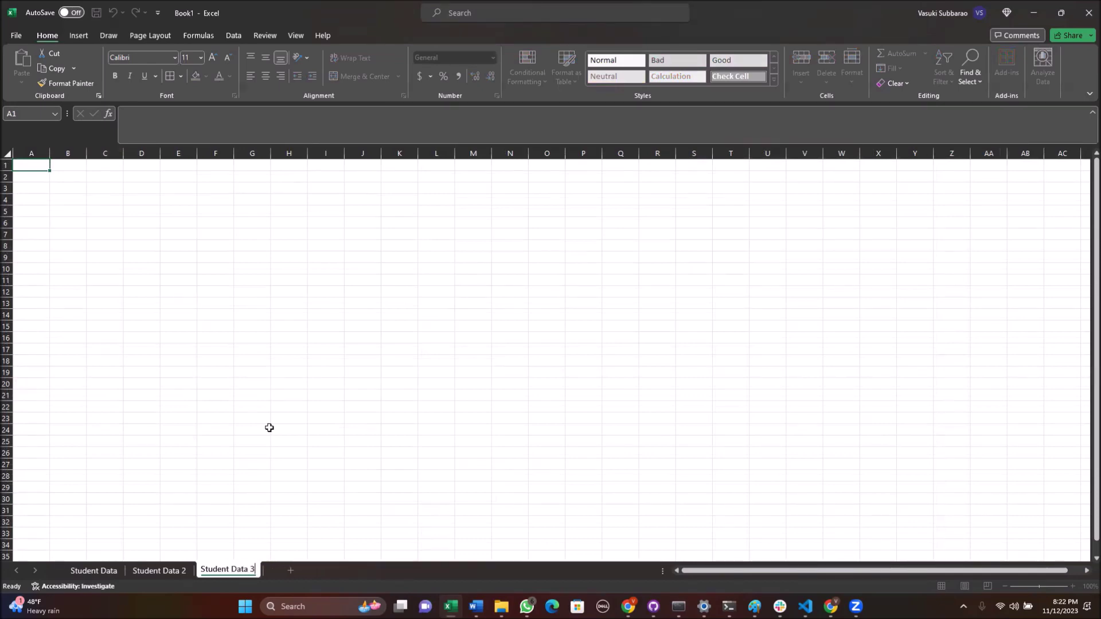
{"action": "left_click", "coordinate": [249, 425]}
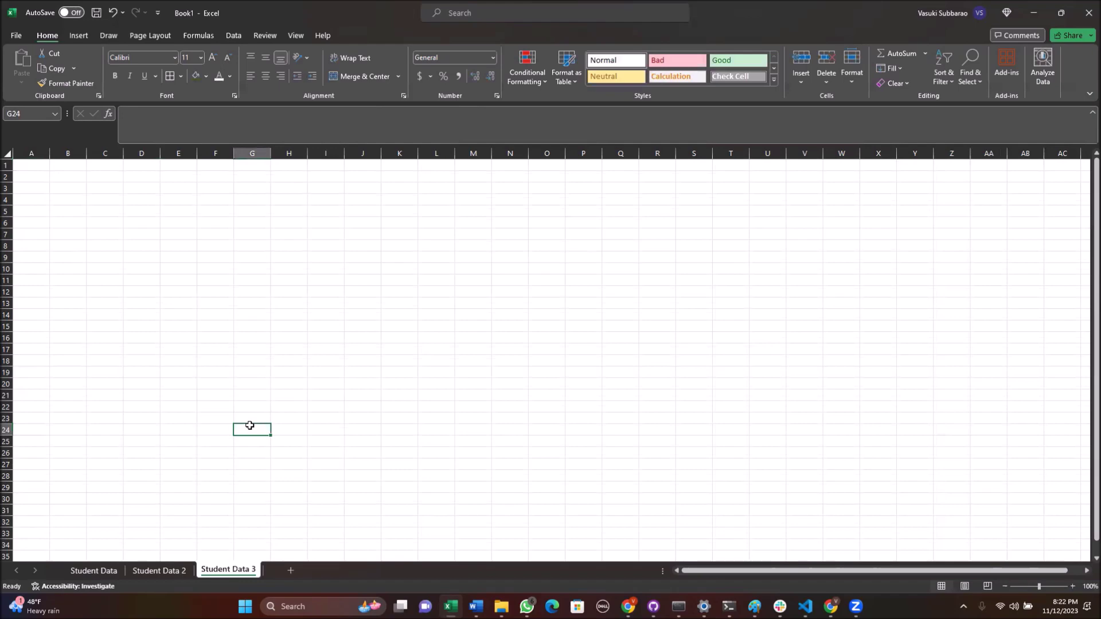
{"action": "right_click", "coordinate": [237, 576]}
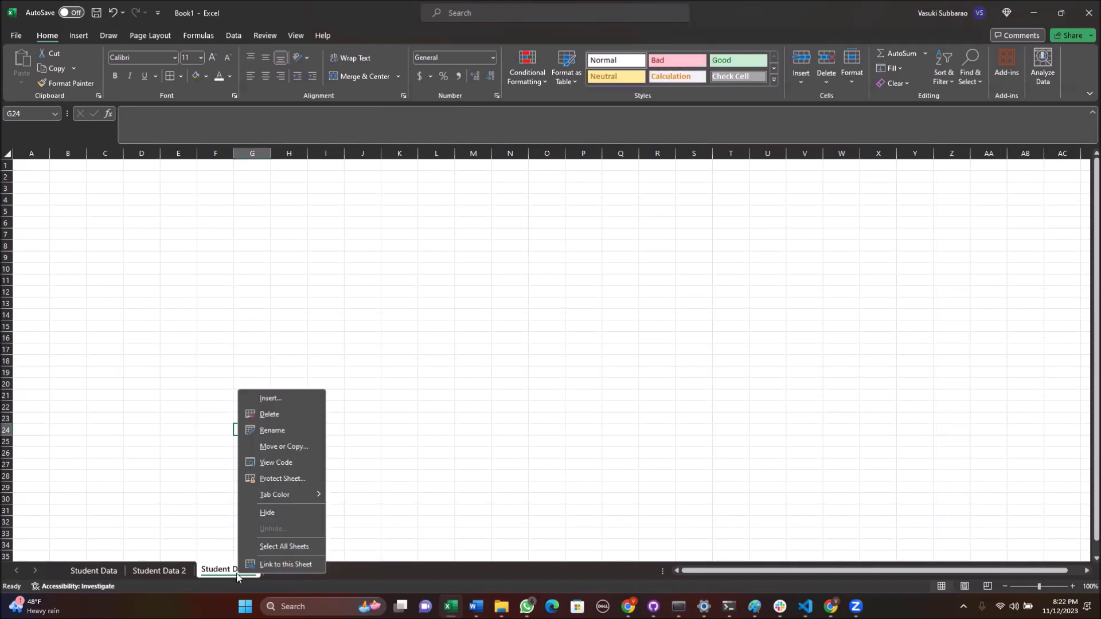
{"action": "left_click", "coordinate": [276, 413]}
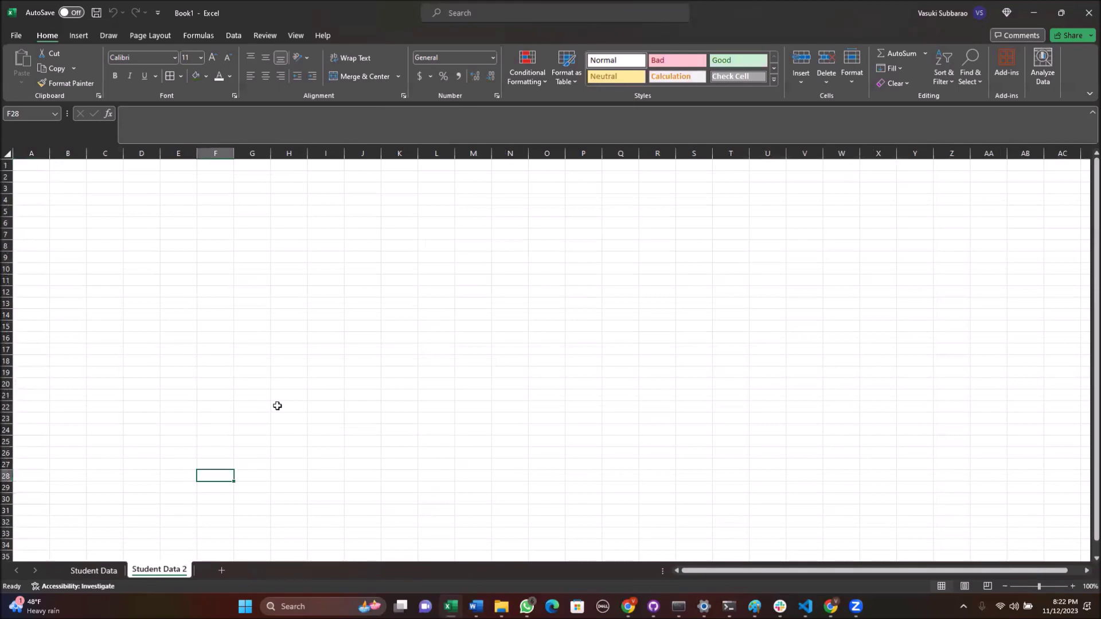
{"action": "left_click", "coordinate": [98, 570]}
{"action": "left_click", "coordinate": [153, 576]}
{"action": "left_click", "coordinate": [476, 606]}
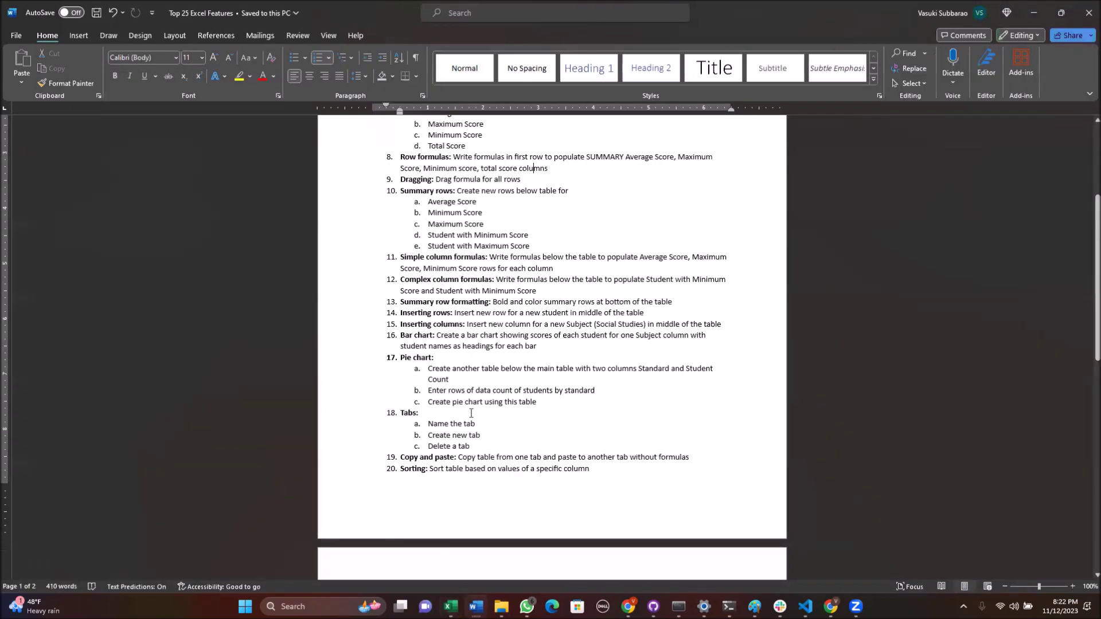
{"action": "triple_click", "coordinate": [462, 423]}
{"action": "triple_click", "coordinate": [442, 434]}
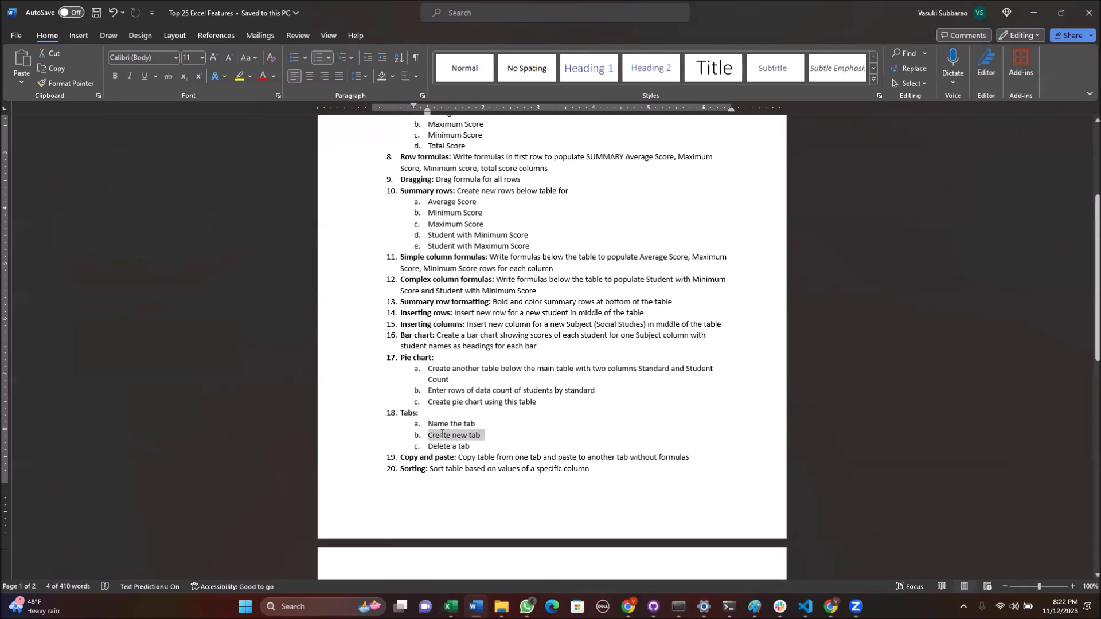
{"action": "left_click_drag", "start_coordinate": [439, 446], "coordinate": [470, 447]}
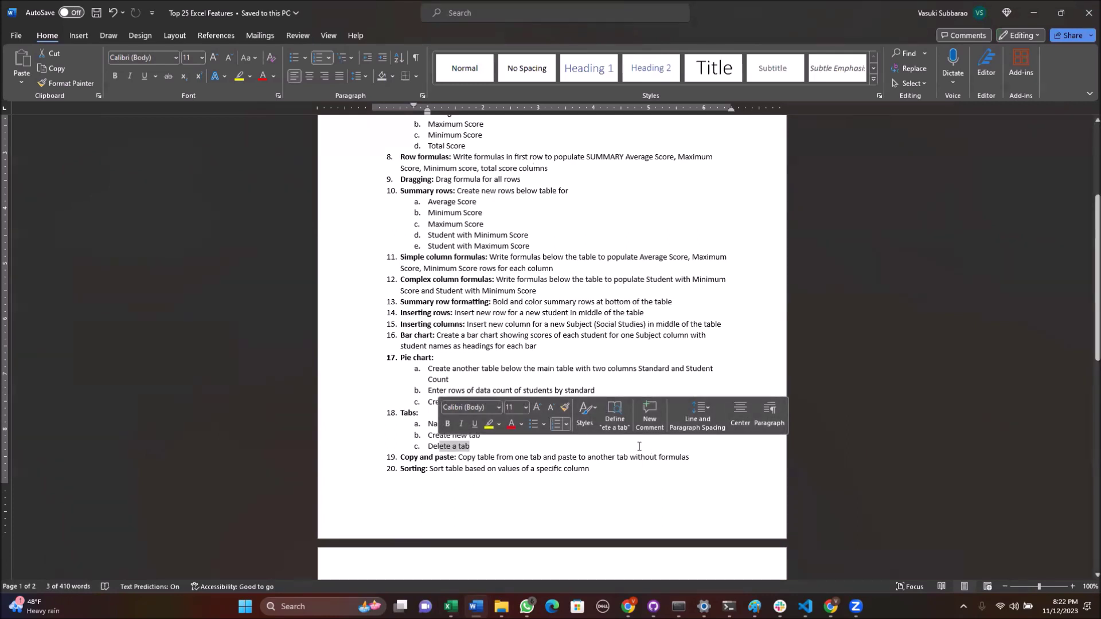
{"action": "left_click", "coordinate": [451, 606]}
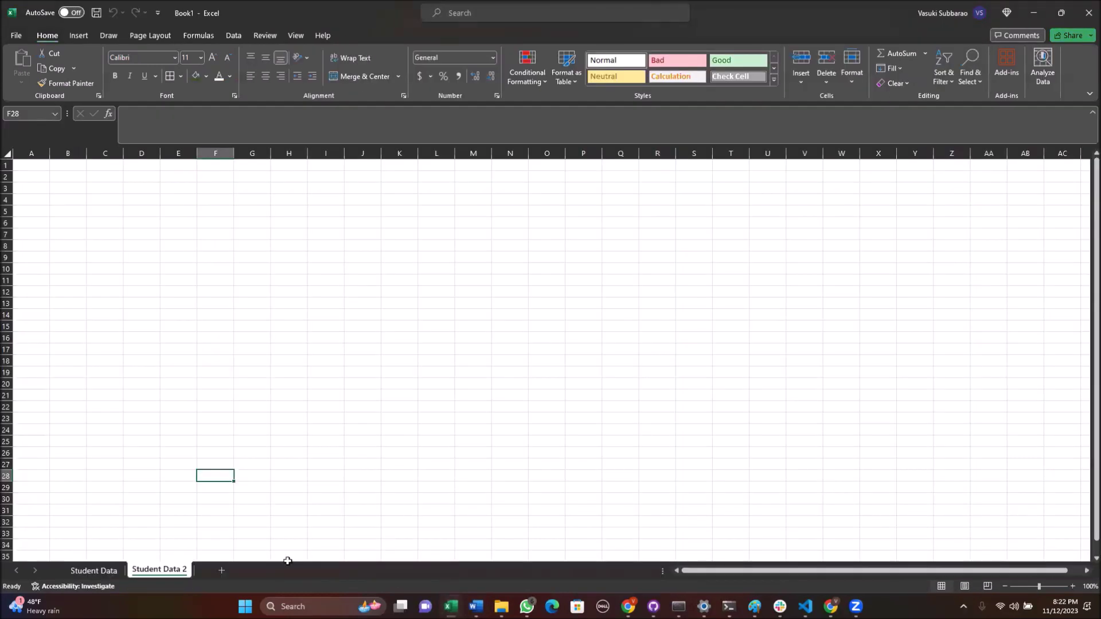
- Copy the Student Data table A1:J17 and switch to the empty Student Data 2 sheet
{"action": "left_click", "coordinate": [95, 571]}
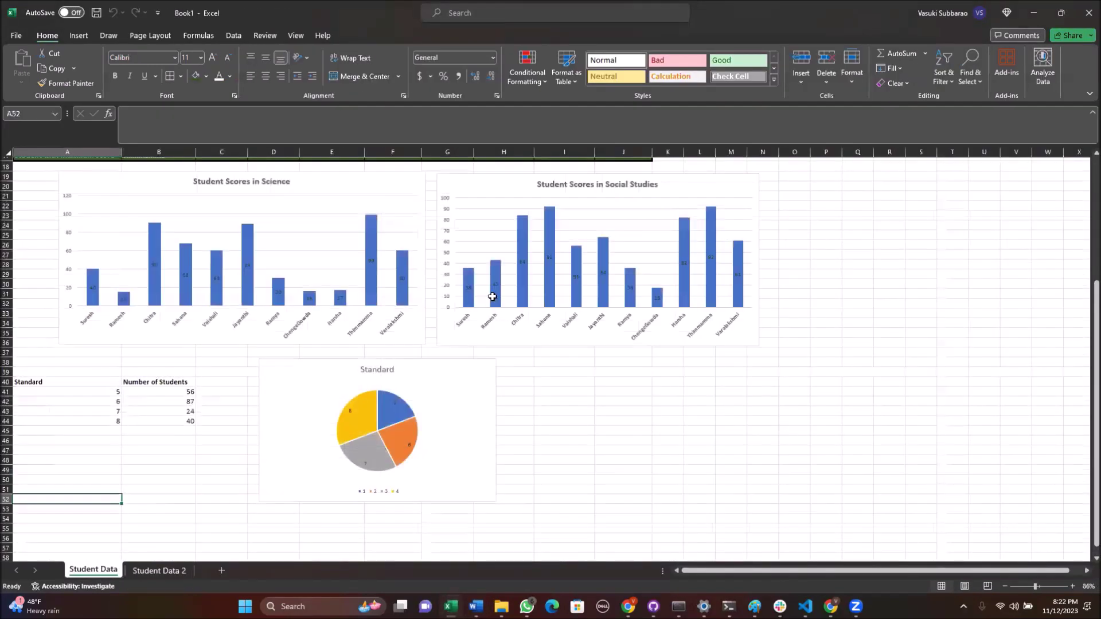
{"action": "scroll", "coordinate": [492, 297], "scroll_direction": "up", "scroll_amount": 6}
{"action": "left_click", "coordinate": [508, 197]}
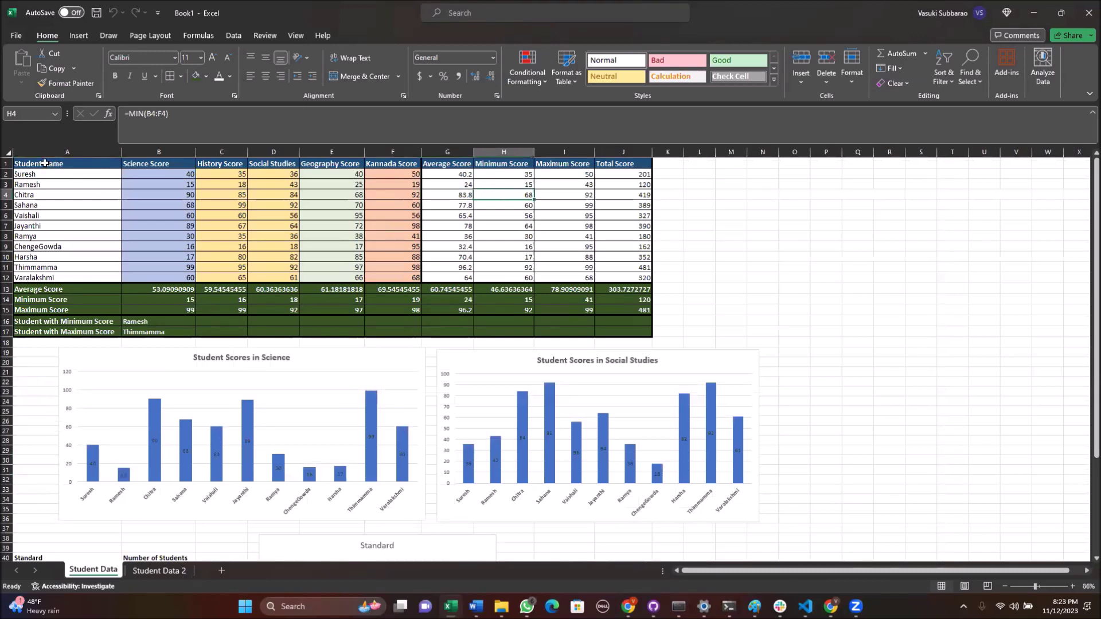
{"action": "left_click_drag", "start_coordinate": [44, 163], "coordinate": [345, 299]}
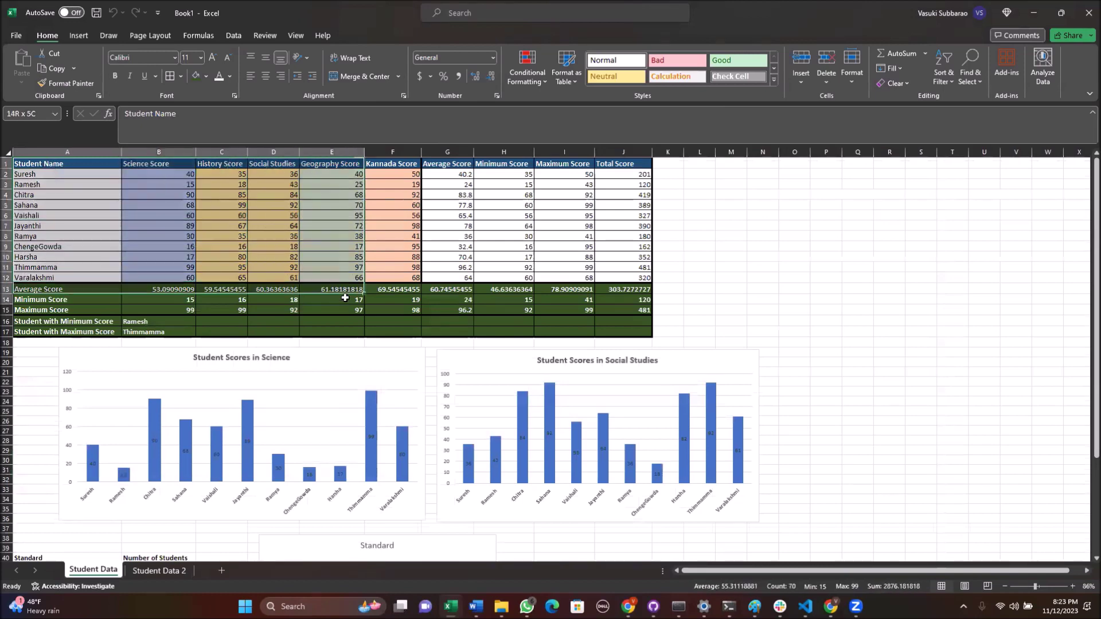
{"action": "left_click_drag", "start_coordinate": [345, 298], "coordinate": [624, 331]}
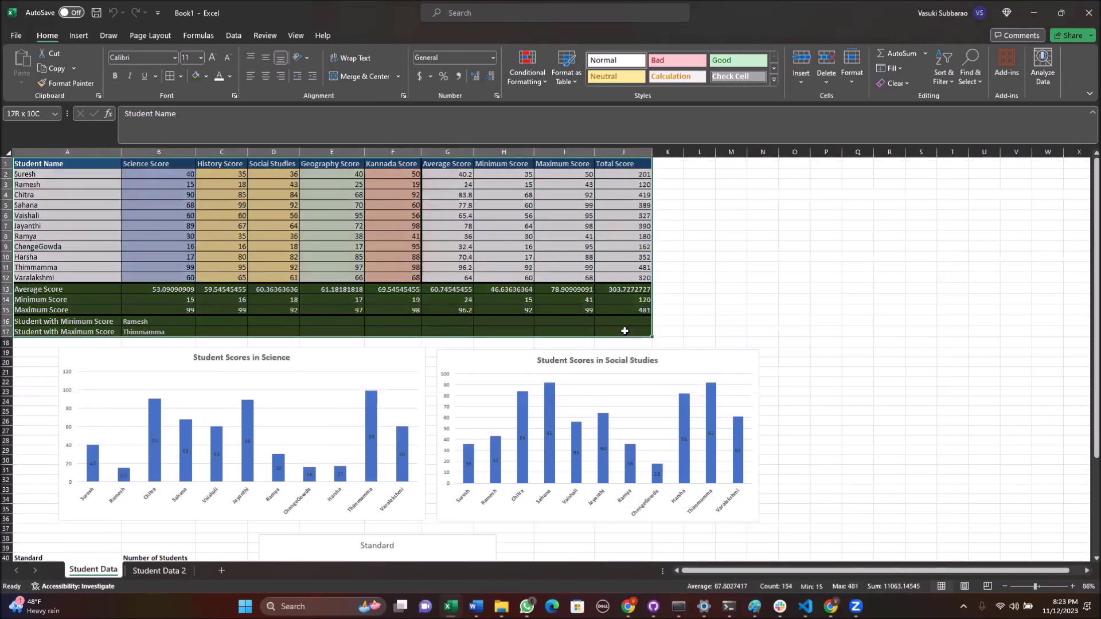
{"action": "right_click", "coordinate": [370, 201]}
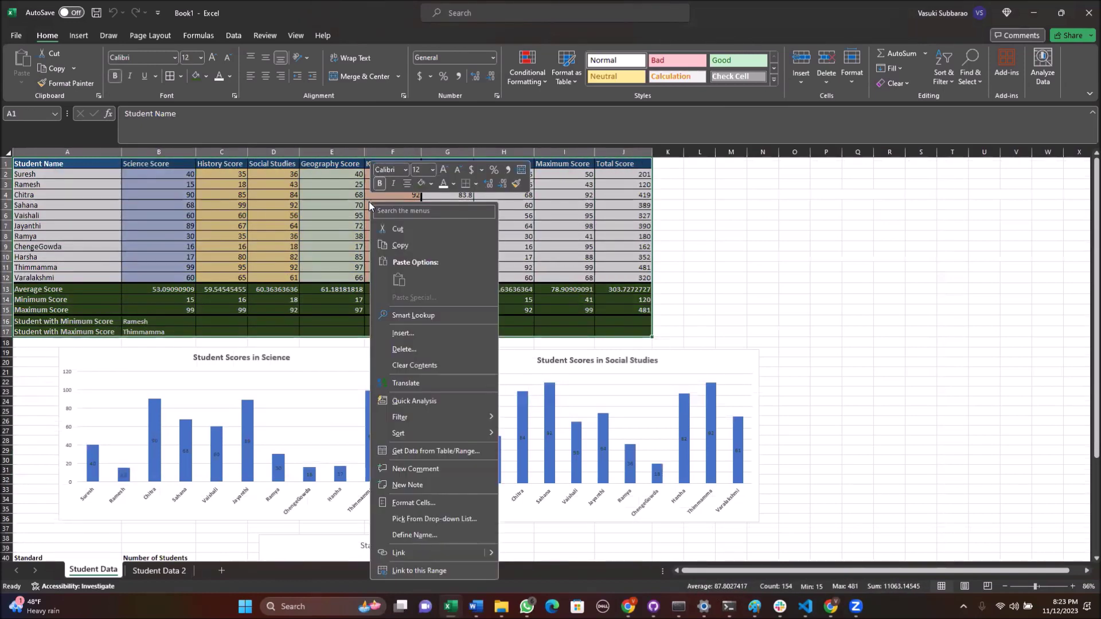
{"action": "left_click", "coordinate": [405, 247]}
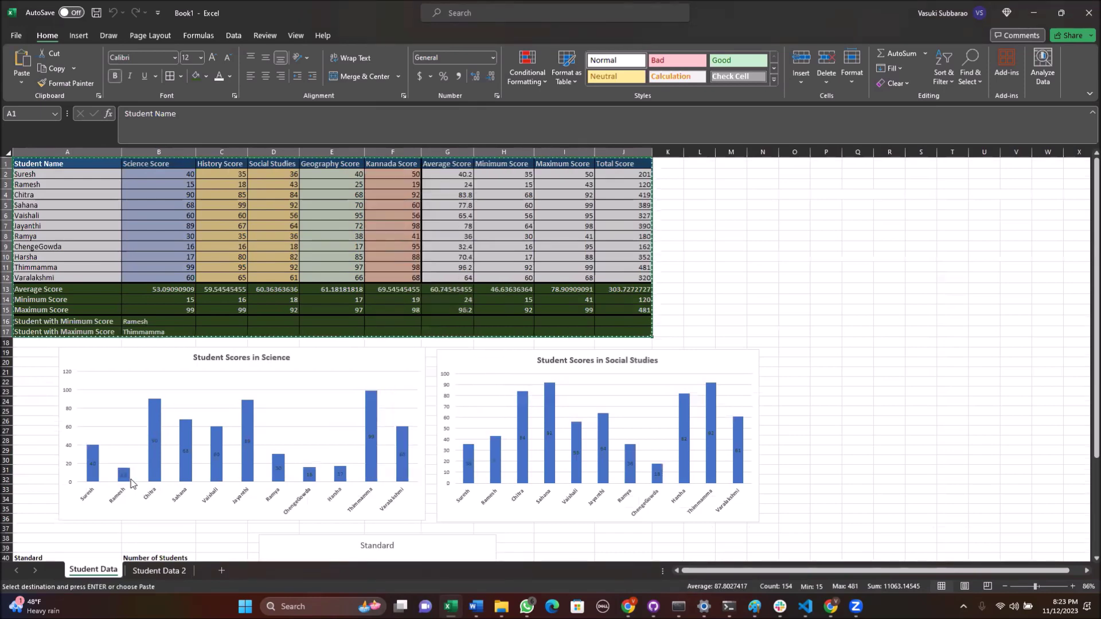
{"action": "left_click", "coordinate": [161, 571]}
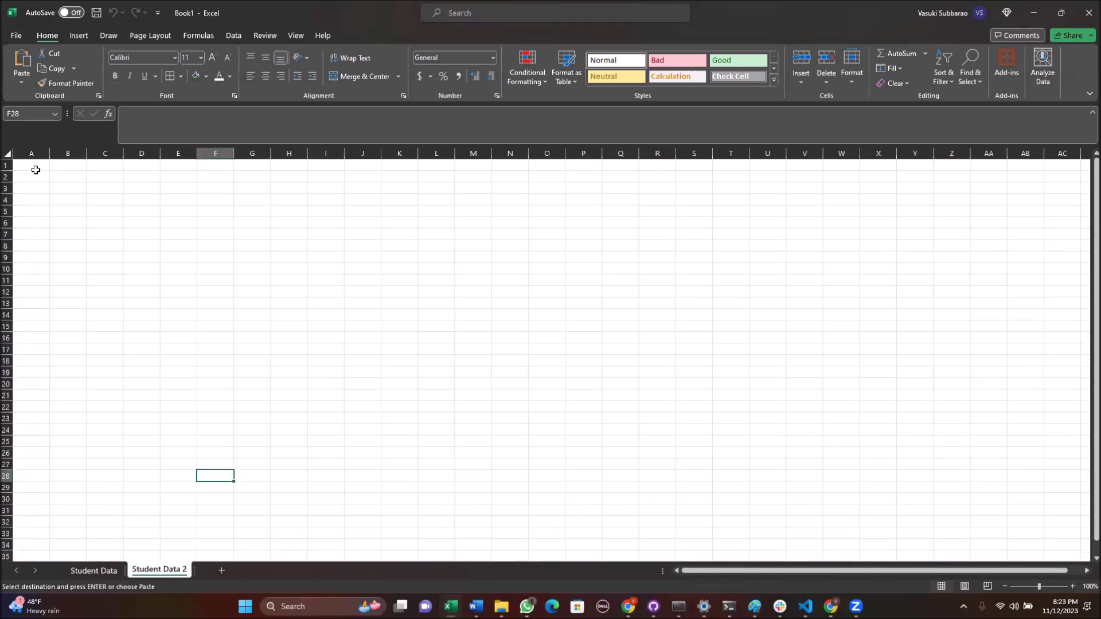
- Paste the copied table at A1 of Student Data 2 as values only
{"action": "left_click", "coordinate": [32, 165]}
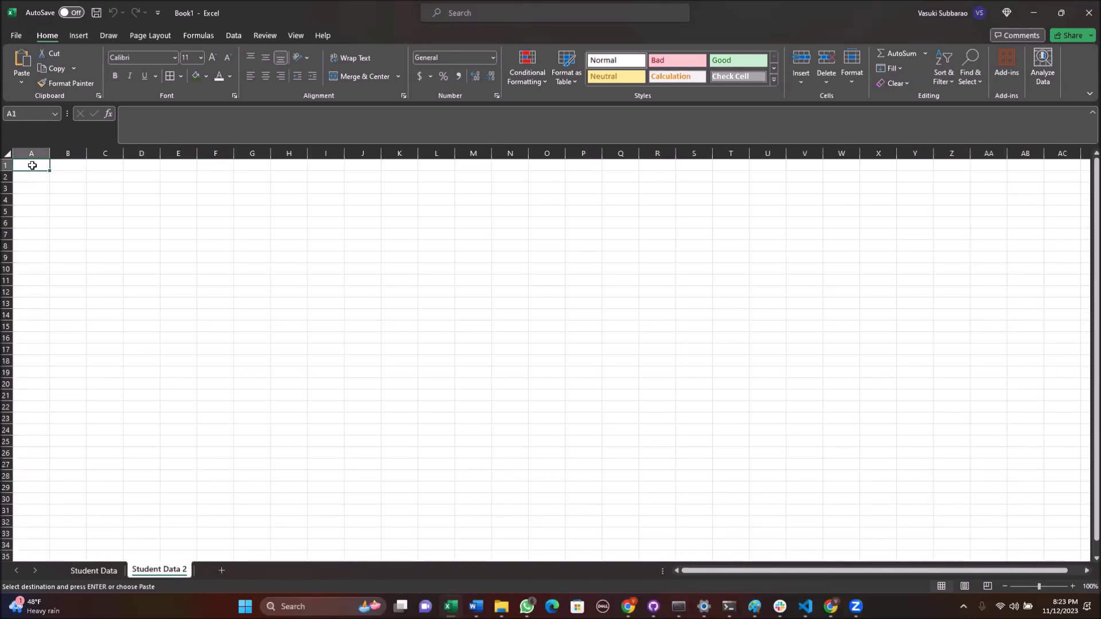
{"action": "right_click", "coordinate": [32, 166]}
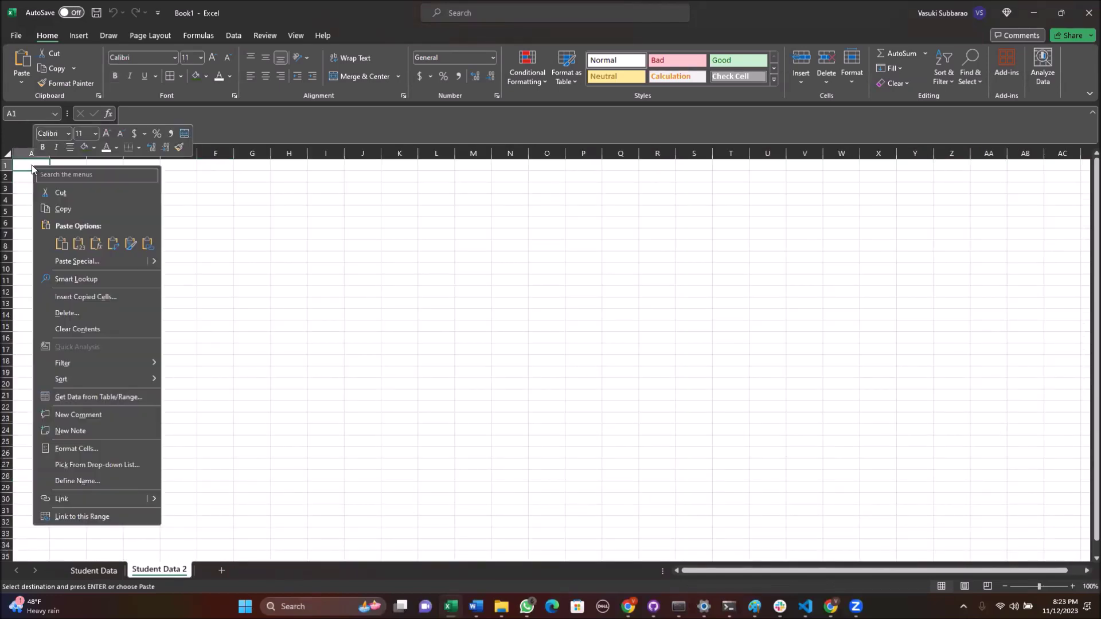
{"action": "left_click", "coordinate": [77, 262]}
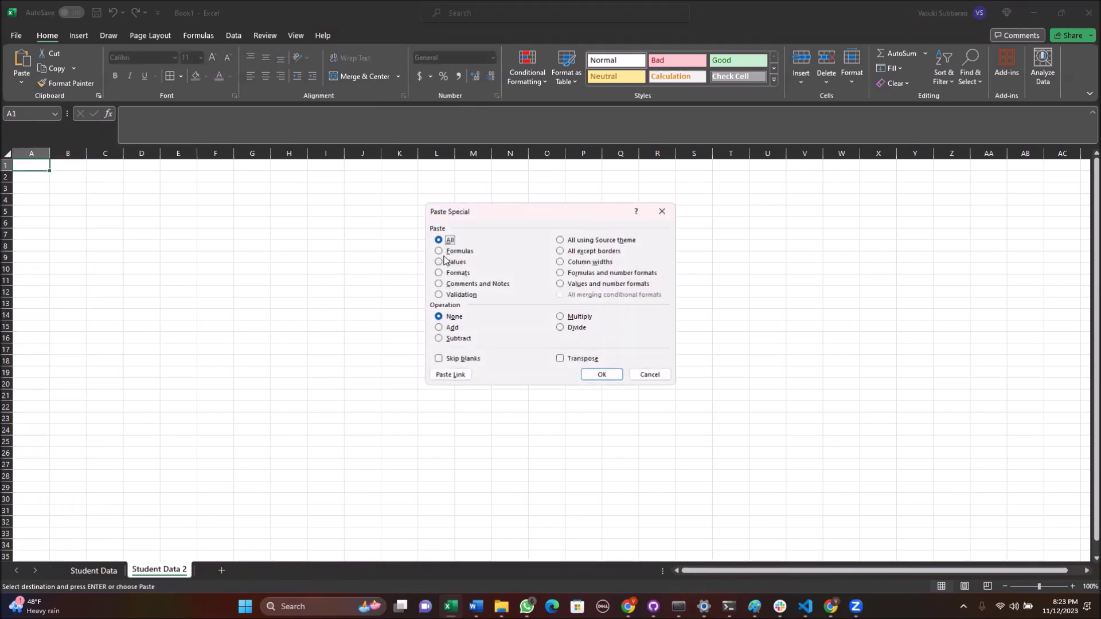
{"action": "left_click", "coordinate": [440, 262]}
{"action": "left_click", "coordinate": [440, 274]}
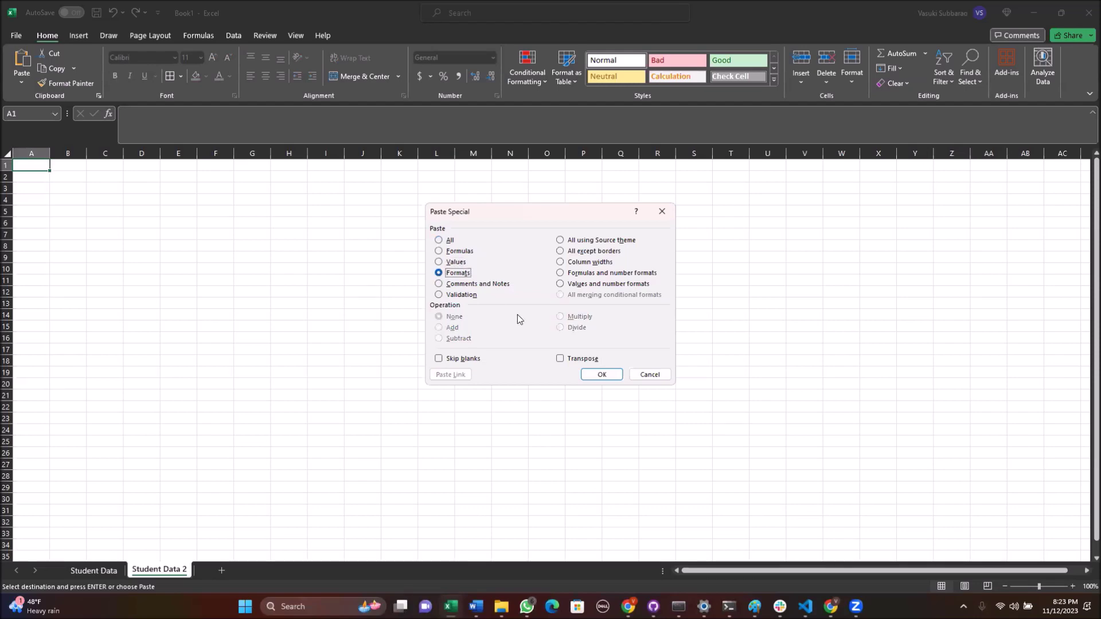
{"action": "left_click", "coordinate": [440, 263]}
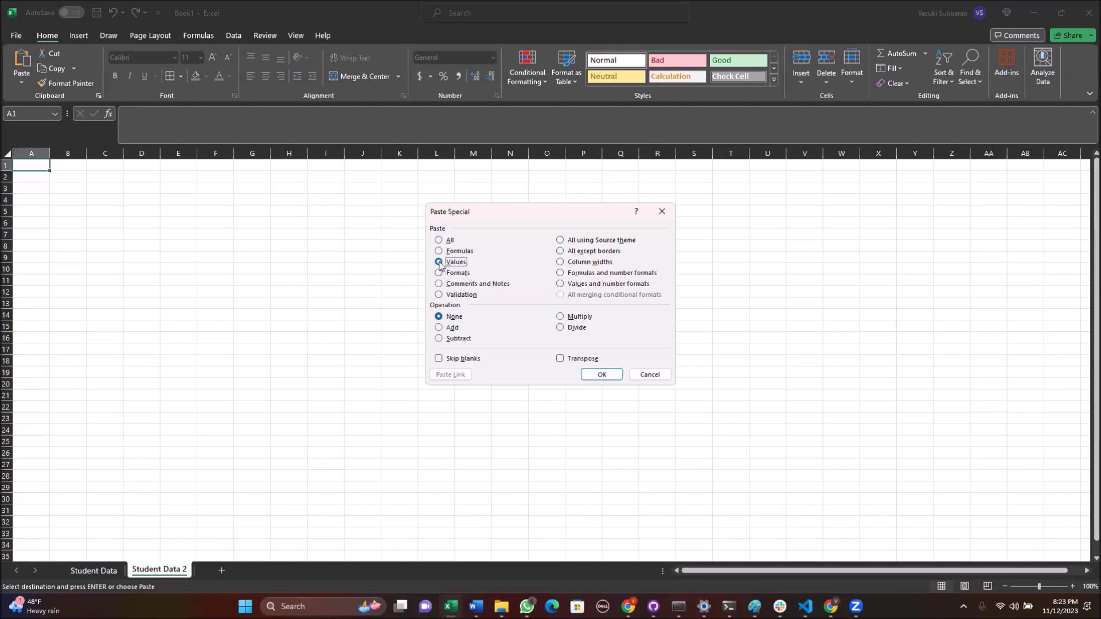
{"action": "left_click", "coordinate": [599, 374]}
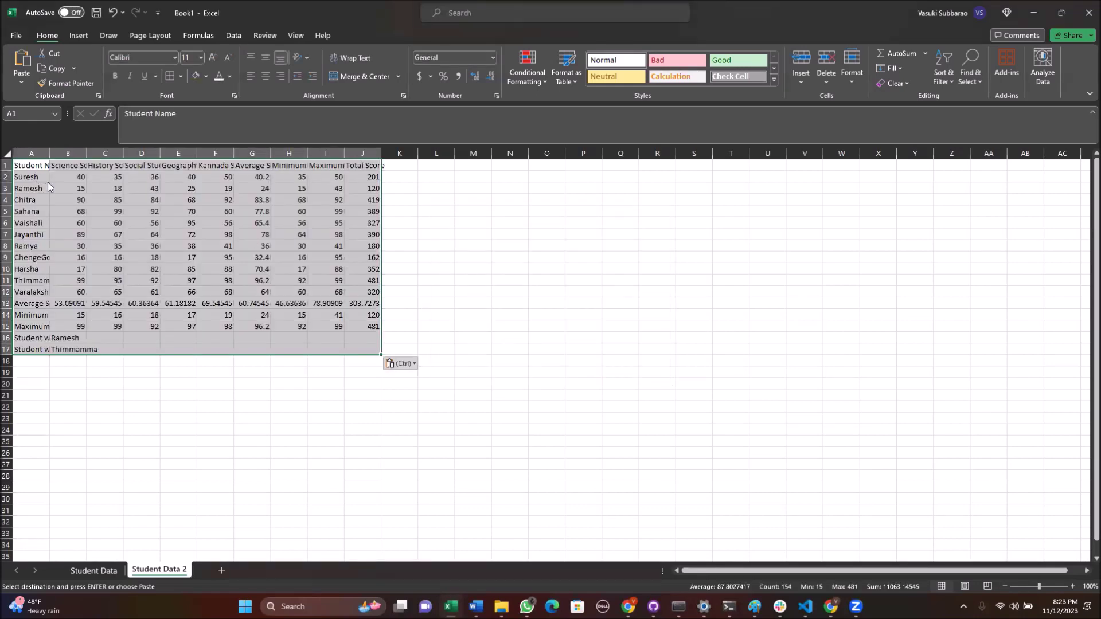
- Paste the original table formatting over the pasted values with Paste Special Formats
{"action": "right_click", "coordinate": [47, 182]}
{"action": "left_click", "coordinate": [98, 279]}
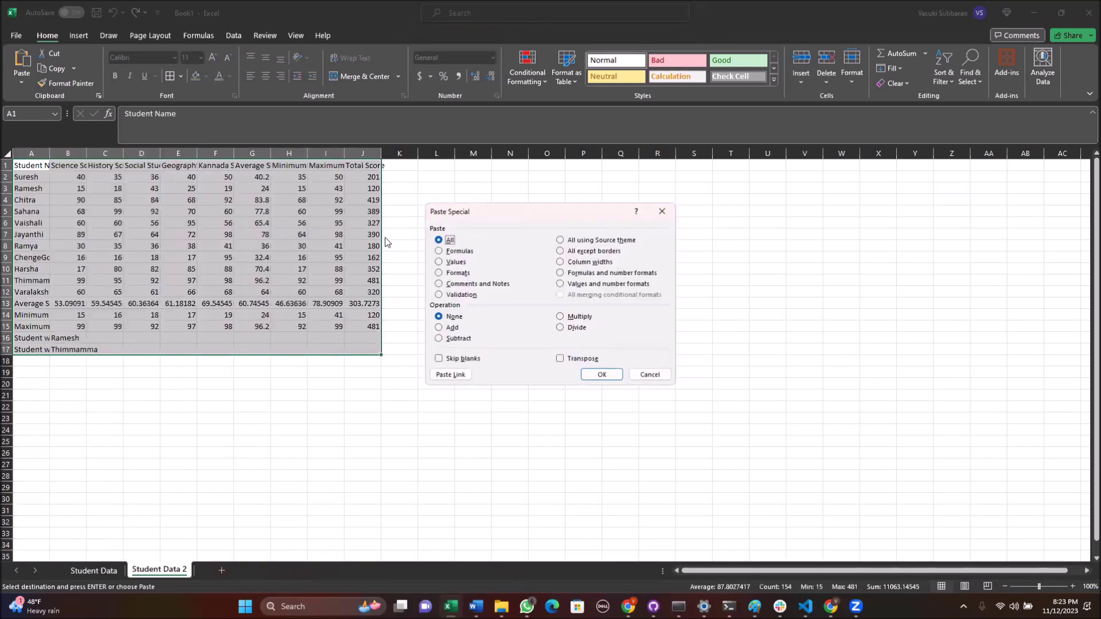
{"action": "left_click", "coordinate": [438, 273]}
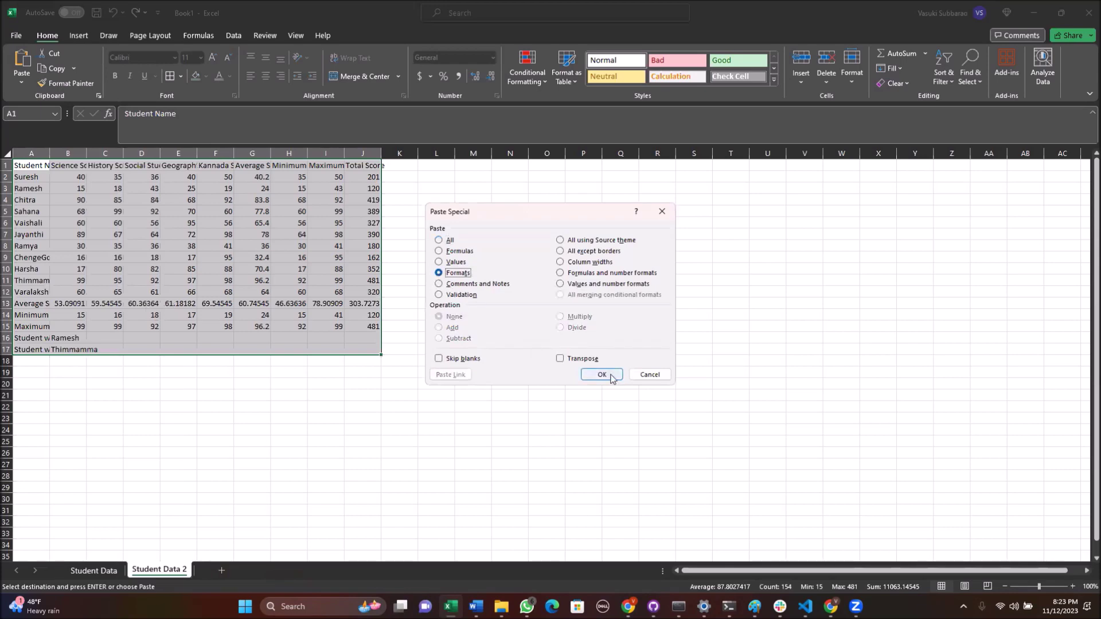
{"action": "left_click", "coordinate": [602, 374]}
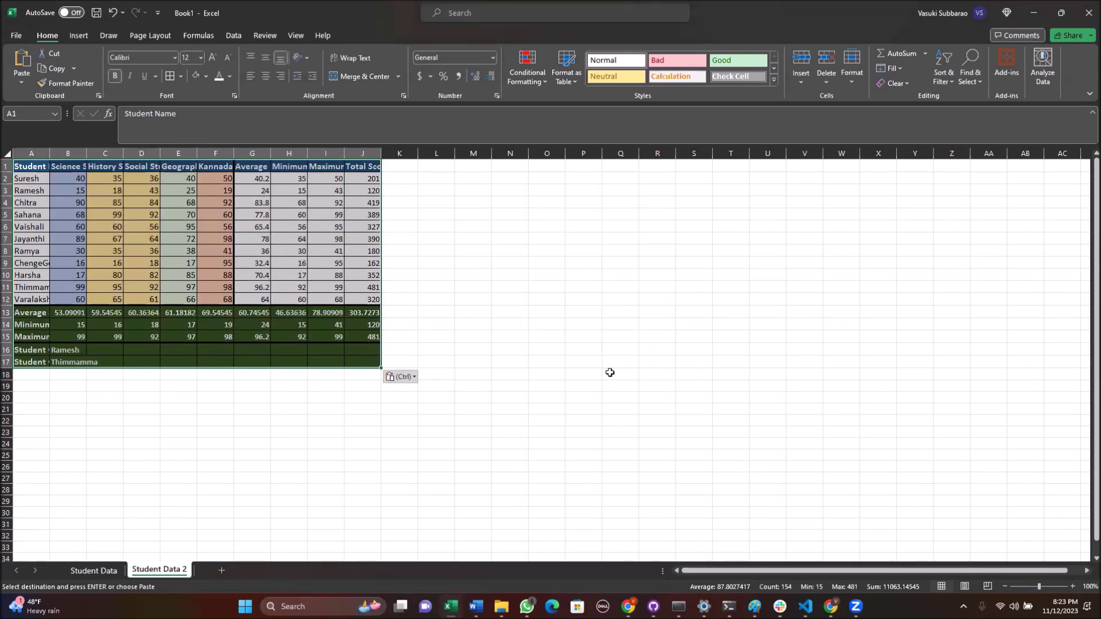
- Auto-fit columns A–J to their contents, then bring the Word checklist forward
{"action": "left_click", "coordinate": [284, 189]}
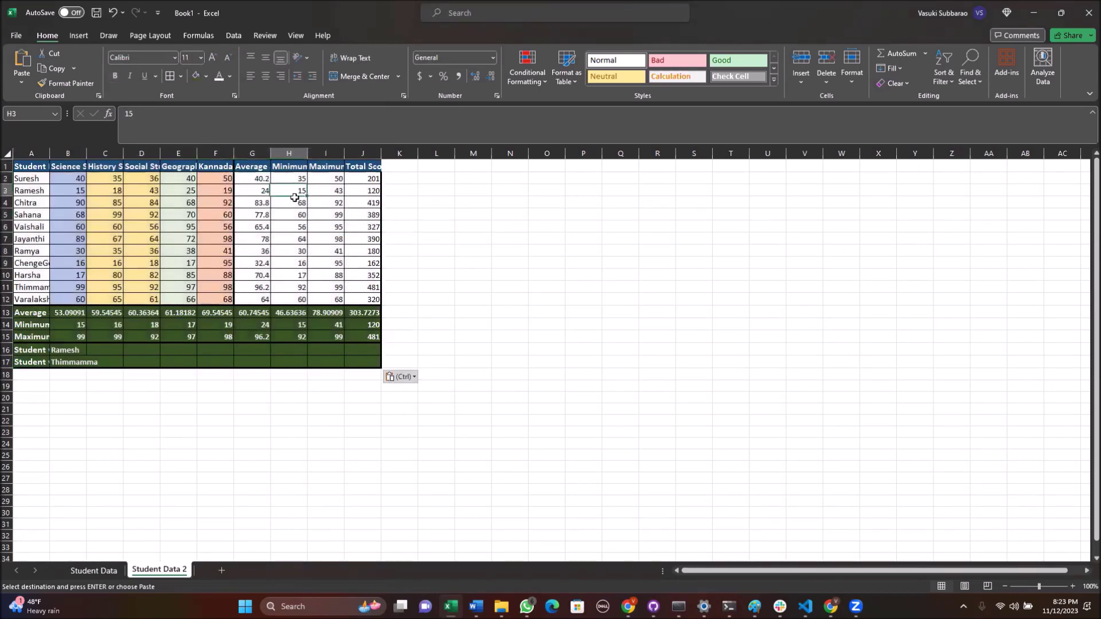
{"action": "left_click_drag", "start_coordinate": [34, 153], "coordinate": [373, 147]}
{"action": "double_click", "coordinate": [381, 153]}
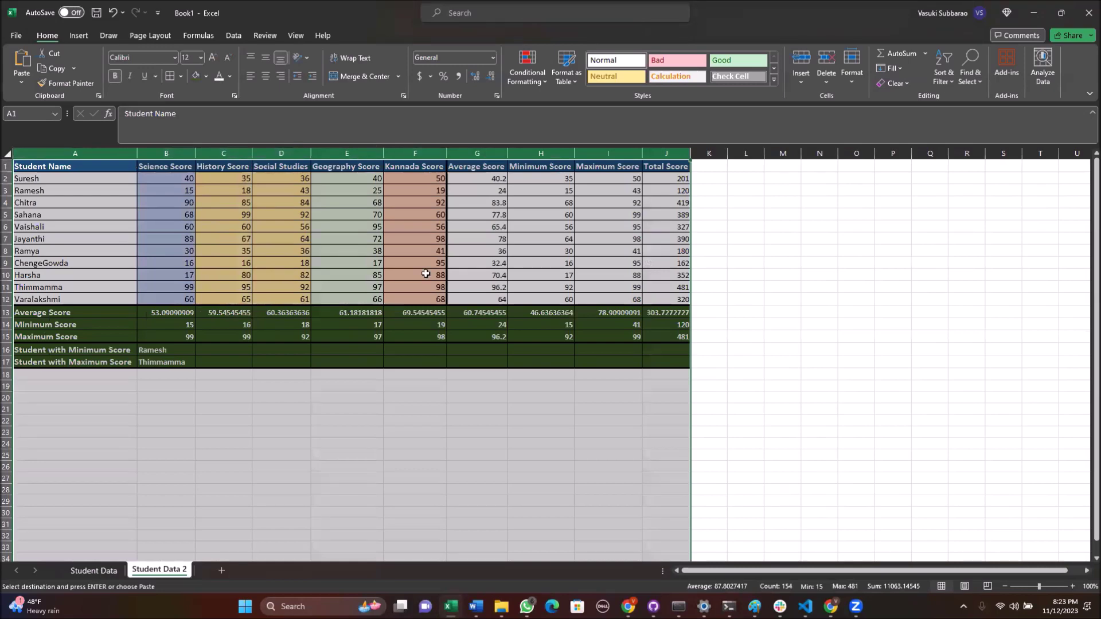
{"action": "left_click", "coordinate": [98, 570]}
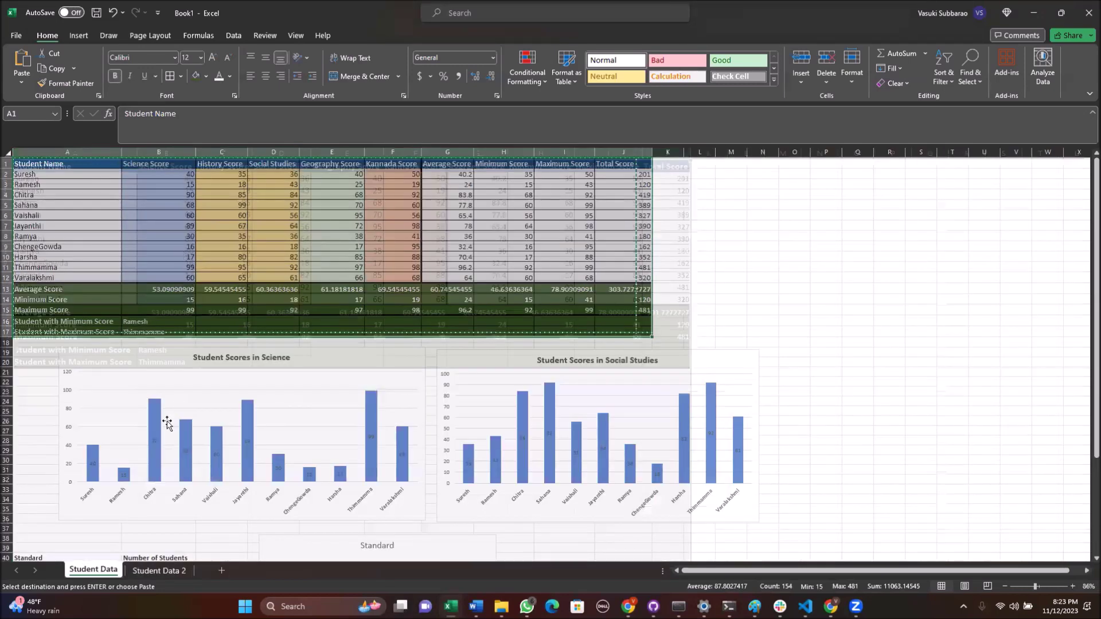
{"action": "left_click", "coordinate": [159, 570]}
{"action": "left_click", "coordinate": [189, 218]}
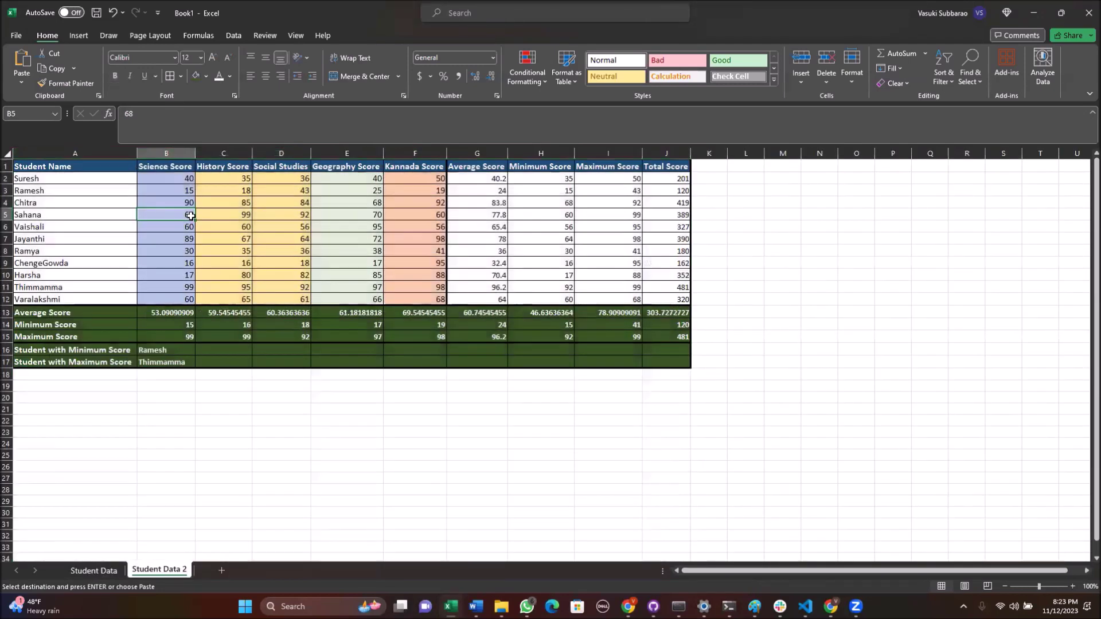
{"action": "left_click", "coordinate": [280, 199]}
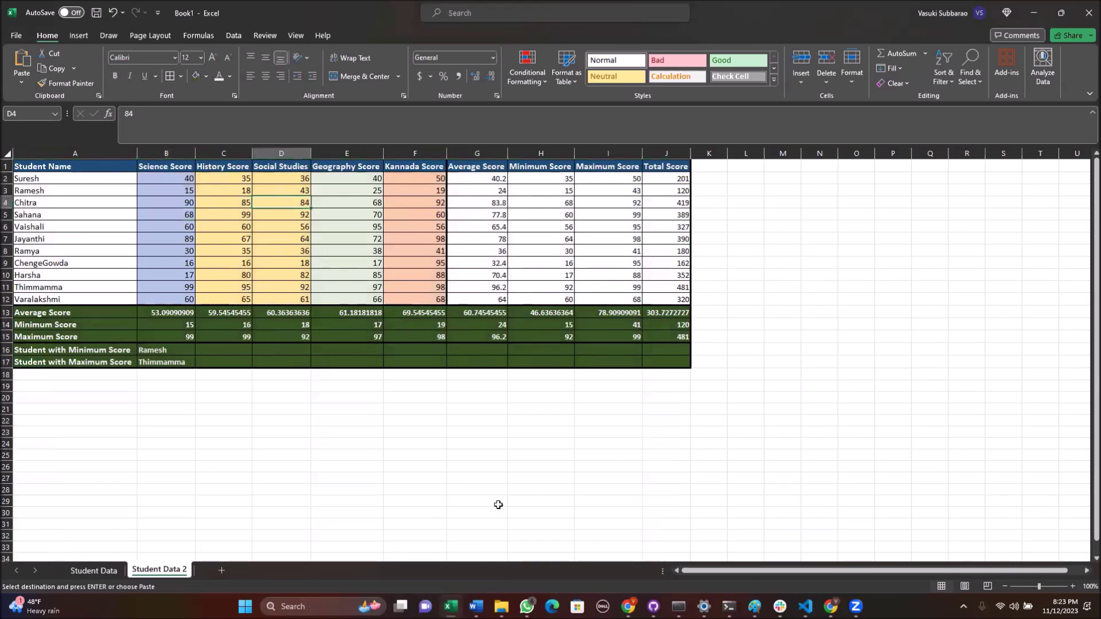
{"action": "left_click", "coordinate": [476, 606]}
- Return to Excel and select the student rows A2:J12 on Student Data 2
{"action": "scroll", "coordinate": [491, 449], "scroll_direction": "down", "scroll_amount": 3}
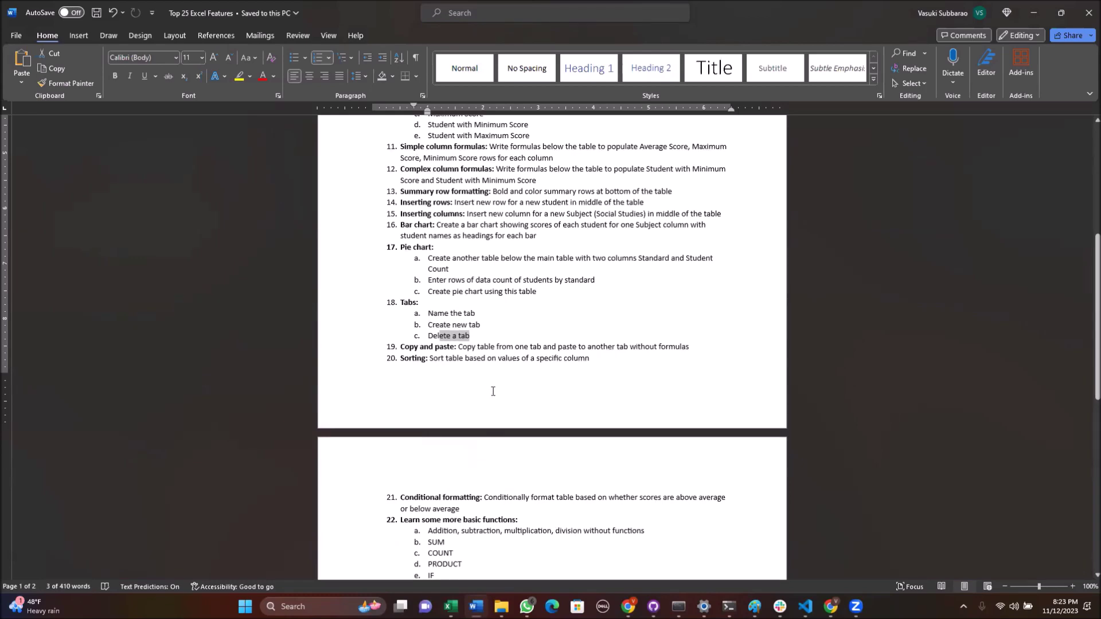
{"action": "left_click", "coordinate": [451, 606]}
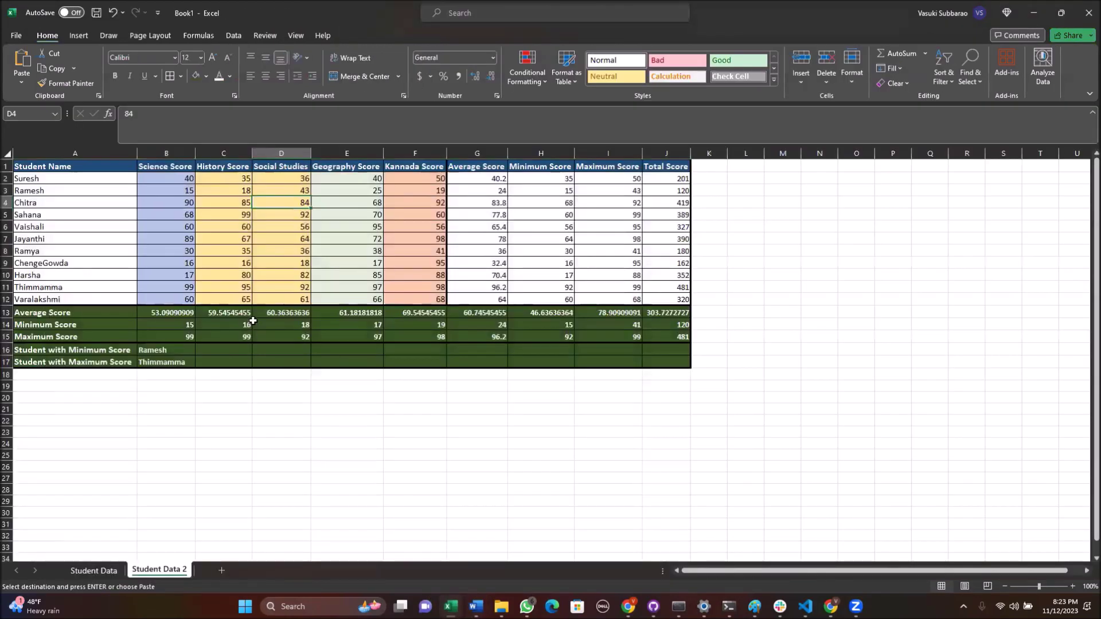
{"action": "mouse_move", "coordinate": [43, 179]}
{"action": "left_mouse_down"}
{"action": "mouse_move", "coordinate": [500, 253]}
{"action": "mouse_move", "coordinate": [672, 296]}
{"action": "left_mouse_up"}
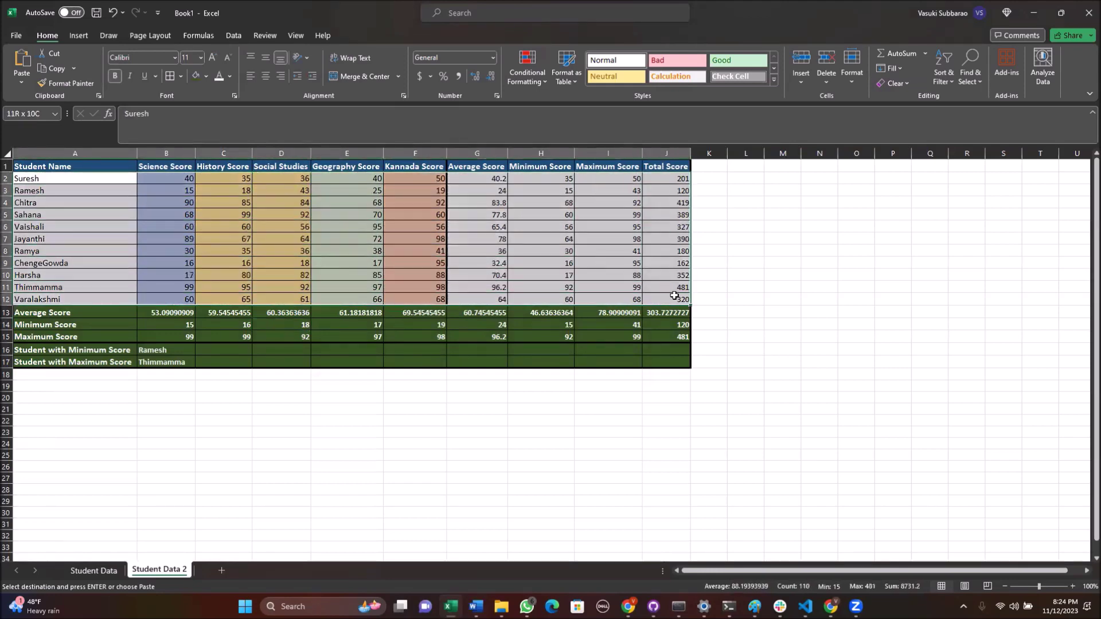
{"action": "left_click_drag", "start_coordinate": [59, 178], "coordinate": [59, 298]}
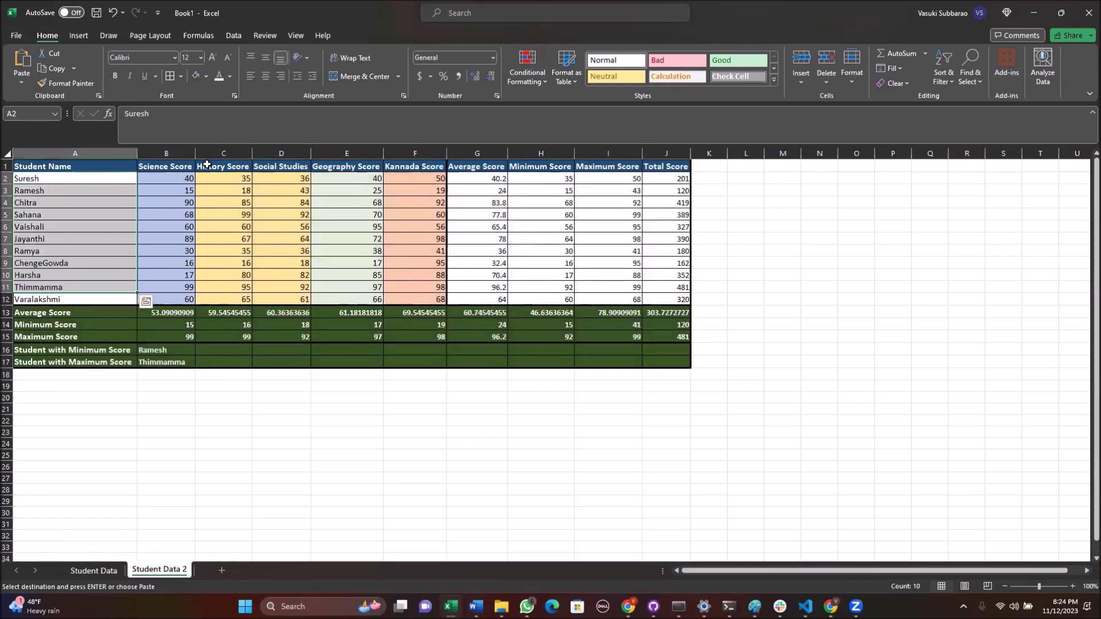
{"action": "left_click_drag", "start_coordinate": [42, 179], "coordinate": [652, 299]}
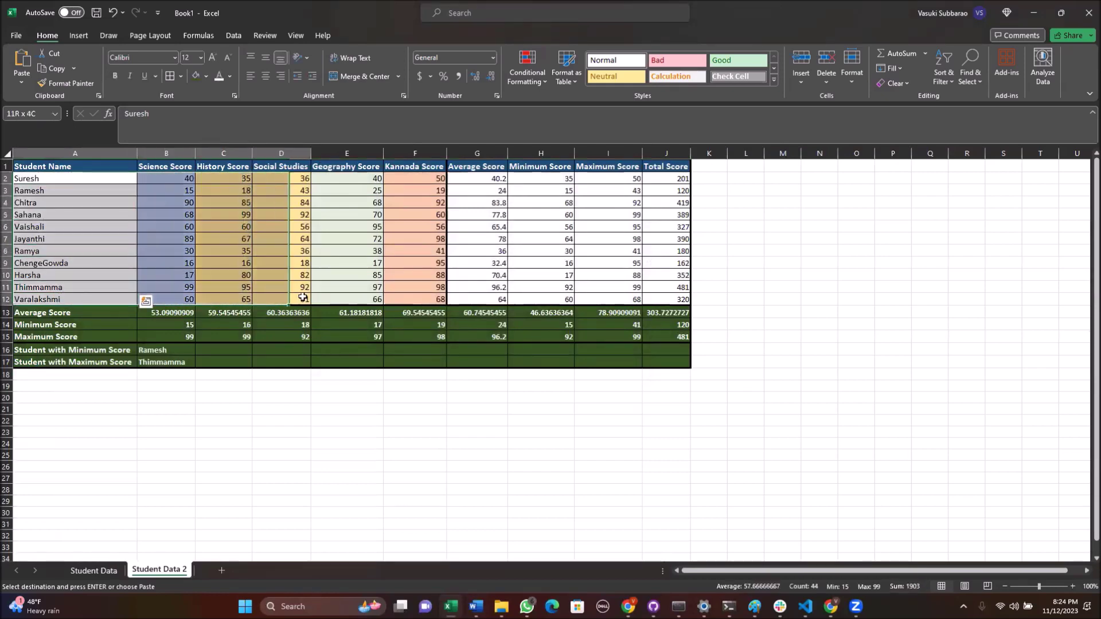
{"action": "left_click_drag", "start_coordinate": [652, 299], "coordinate": [663, 299]}
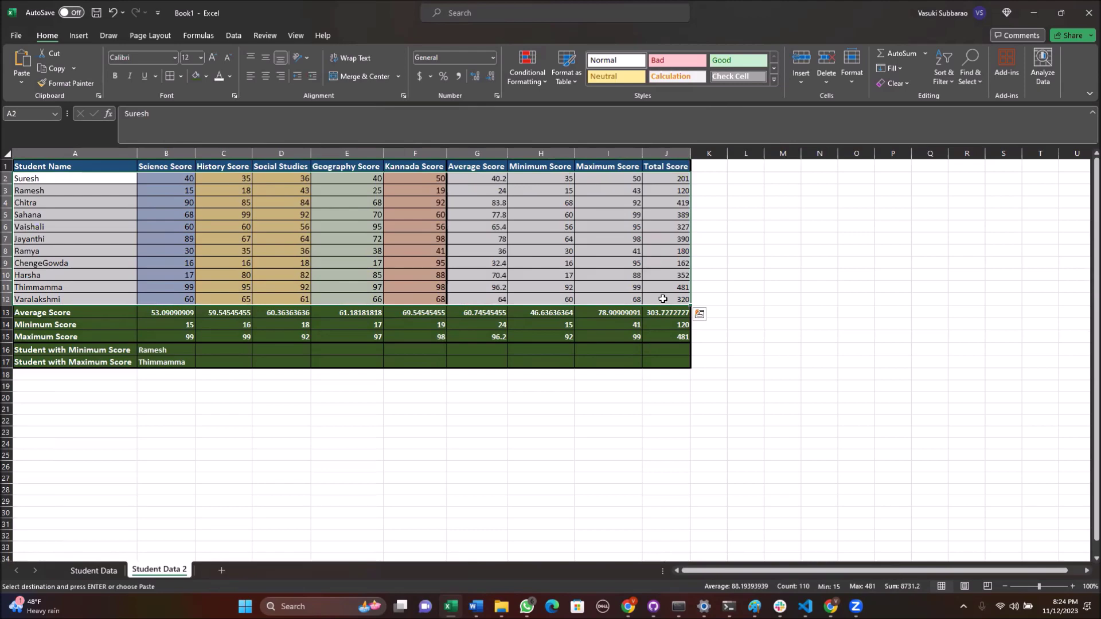
- Sort rows A2:J12 by Science Score, Largest to Smallest, so Thimmamma comes first
{"action": "left_click", "coordinate": [232, 35]}
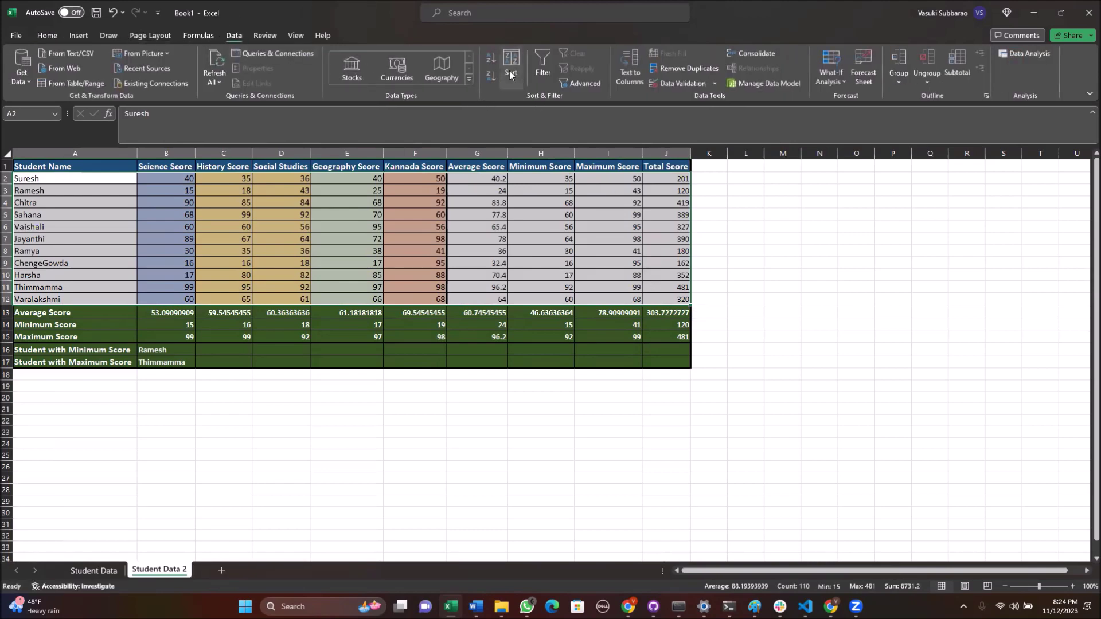
{"action": "left_click", "coordinate": [510, 75]}
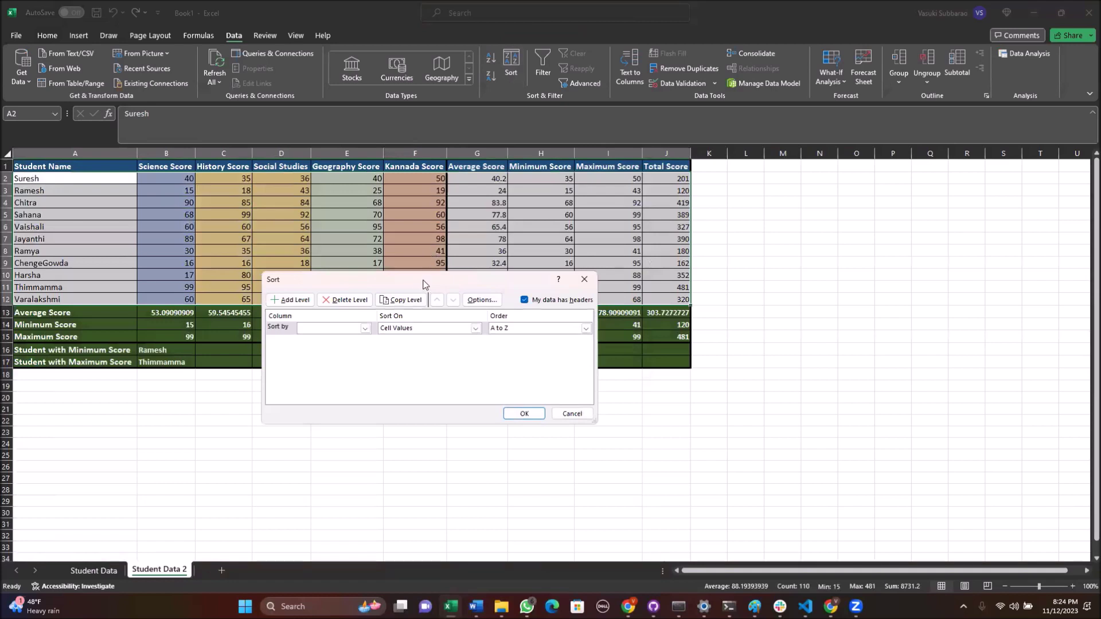
{"action": "left_click_drag", "start_coordinate": [425, 284], "coordinate": [737, 220]}
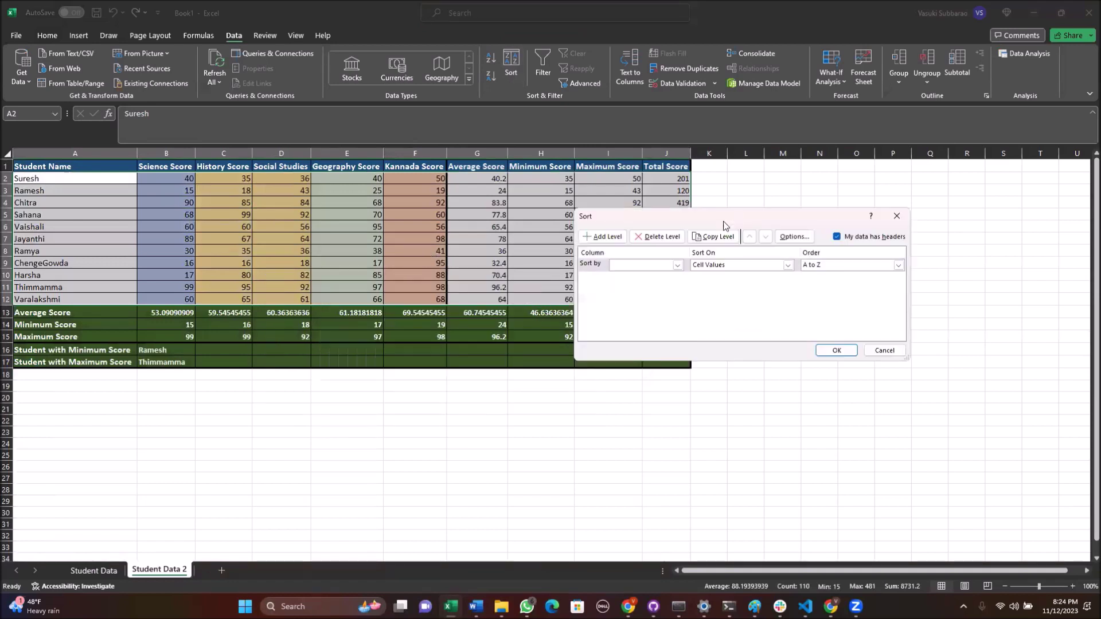
{"action": "left_click", "coordinate": [677, 266]}
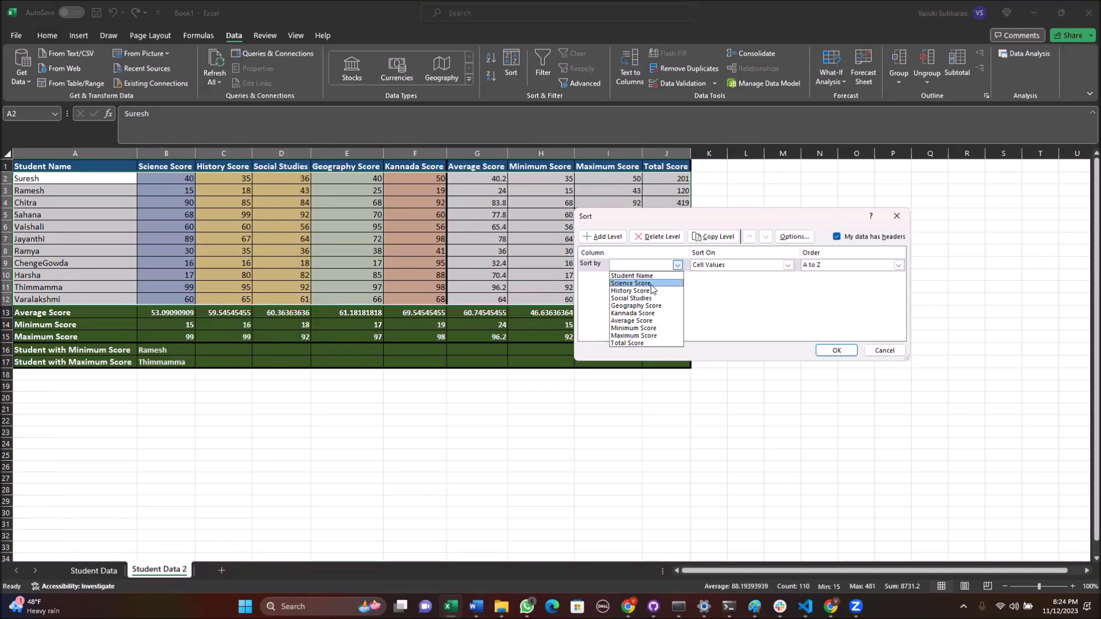
{"action": "left_click", "coordinate": [651, 284]}
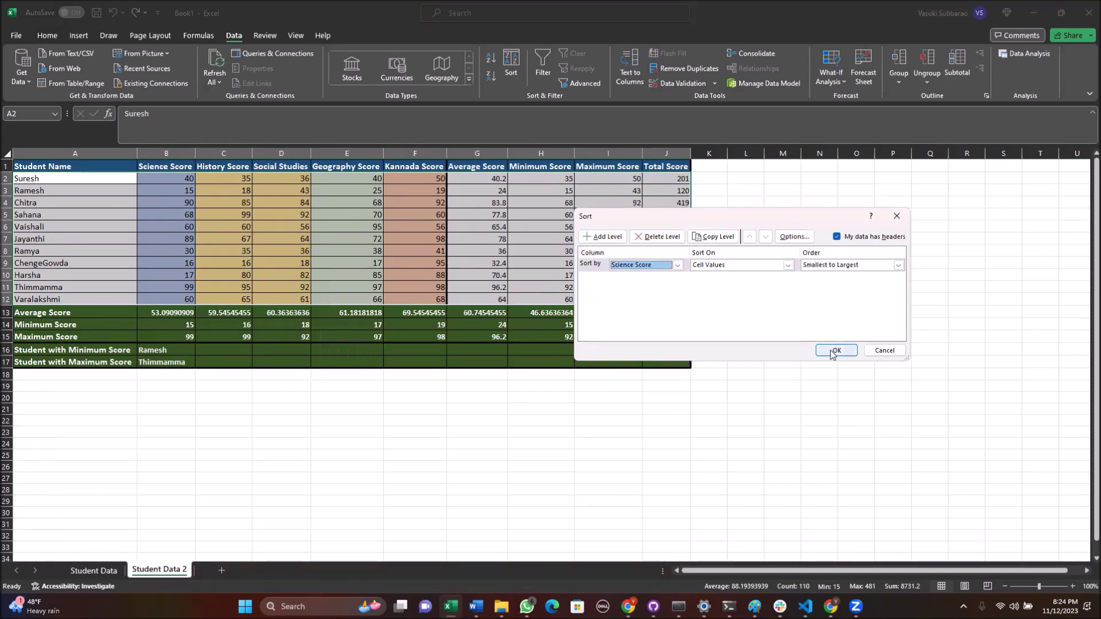
{"action": "left_click", "coordinate": [899, 266]}
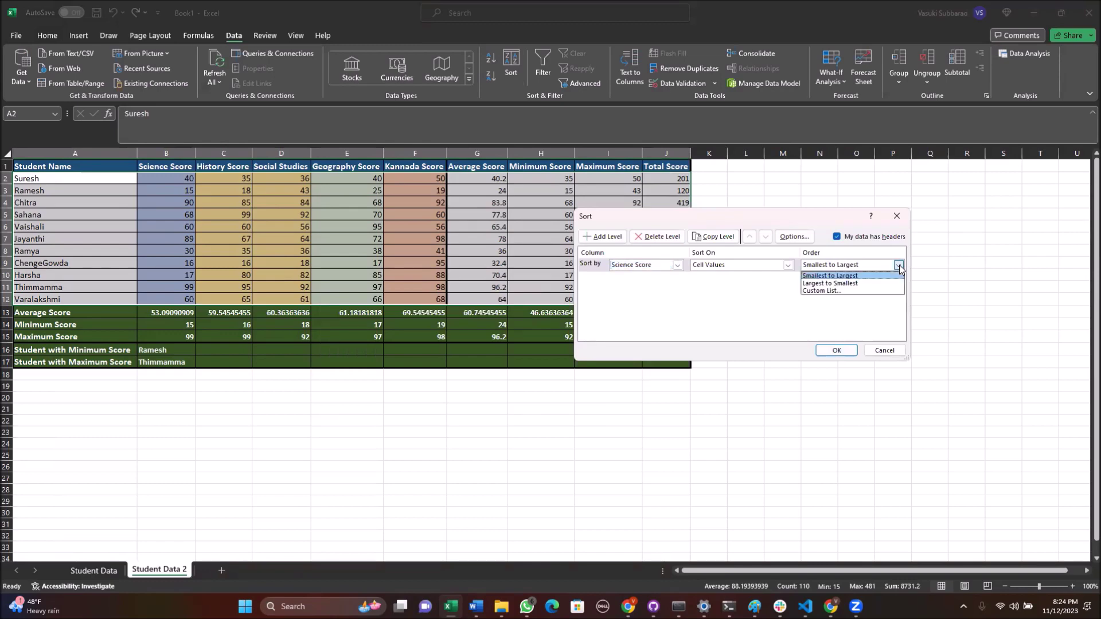
{"action": "left_click", "coordinate": [854, 284]}
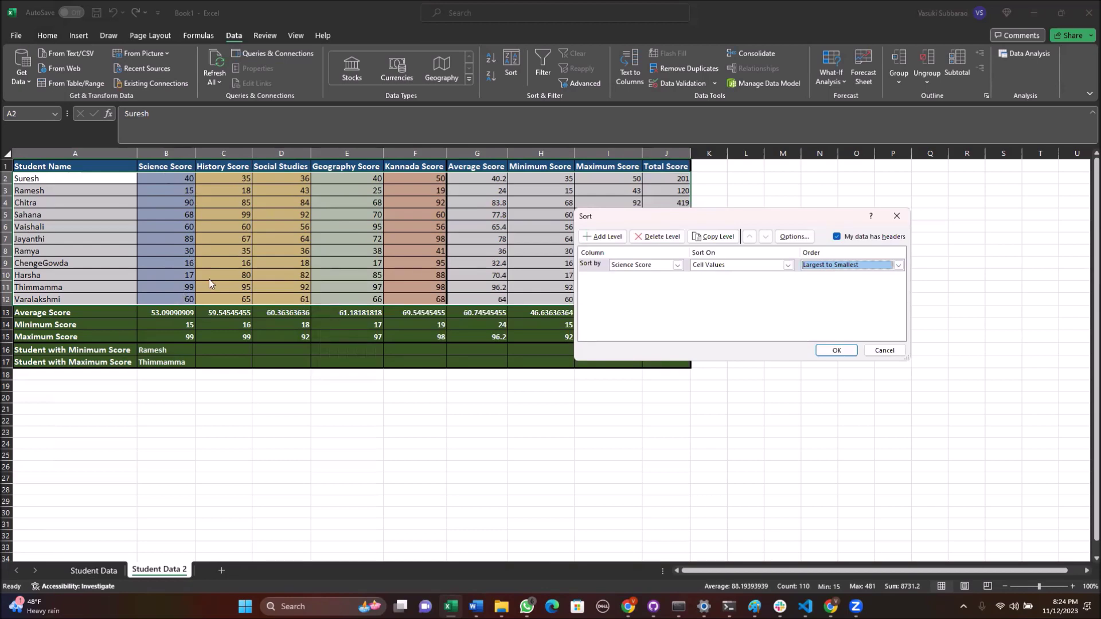
{"action": "left_click", "coordinate": [836, 352]}
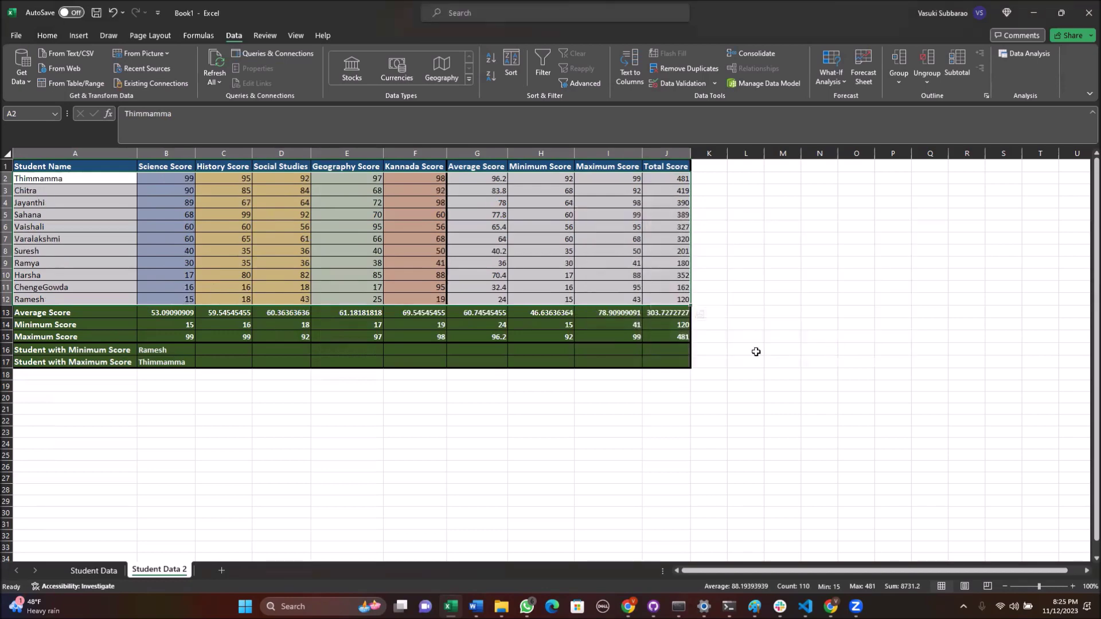
{"action": "left_click", "coordinate": [273, 462]}
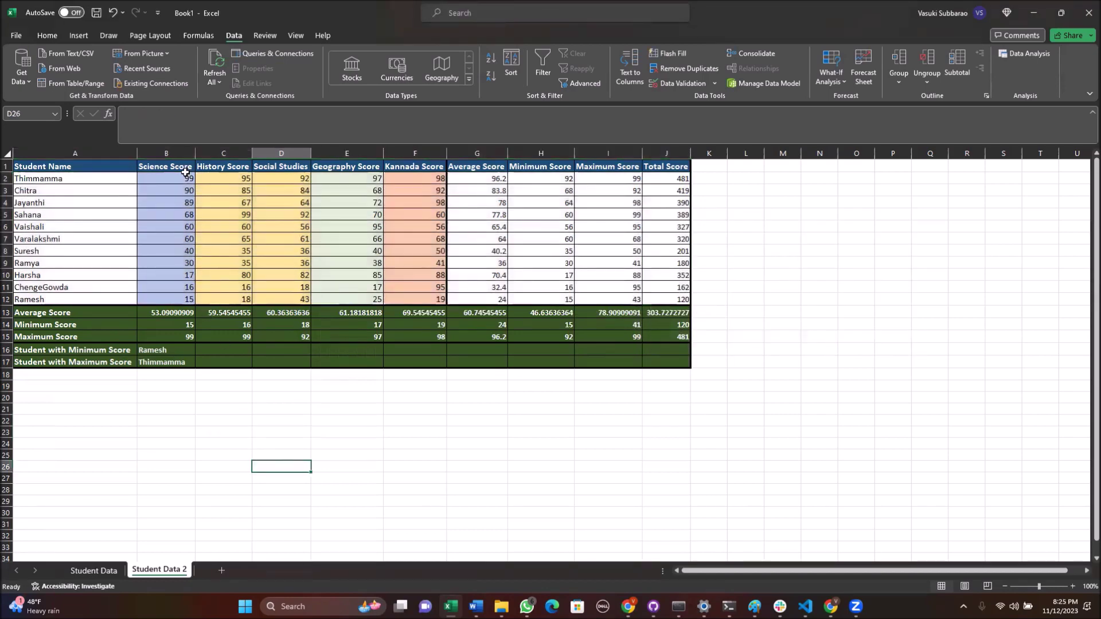
- Check the lowest Science Score in B12 and reselect the student rows A2:J12
{"action": "left_click", "coordinate": [189, 195]}
{"action": "left_click", "coordinate": [168, 301]}
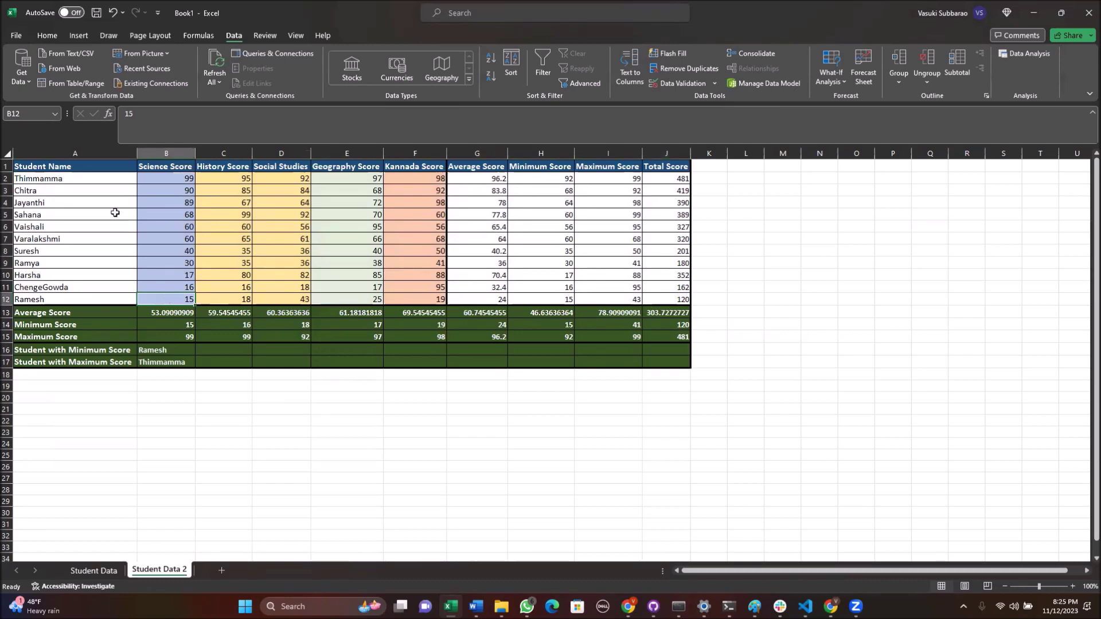
{"action": "left_click_drag", "start_coordinate": [60, 178], "coordinate": [662, 297]}
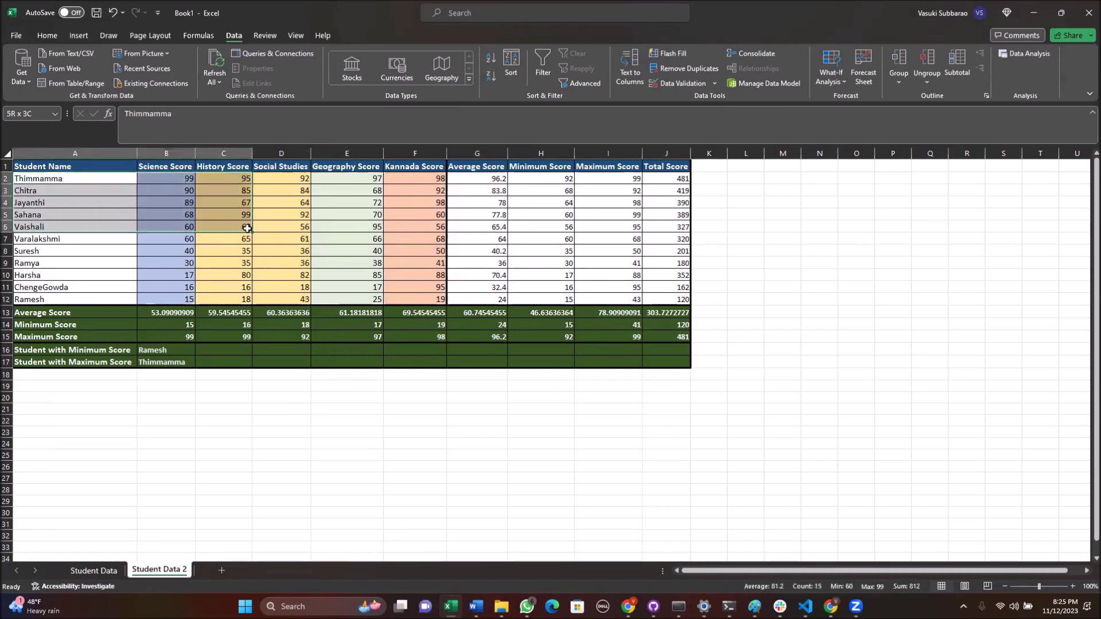
{"action": "left_click_drag", "start_coordinate": [662, 297], "coordinate": [663, 298]}
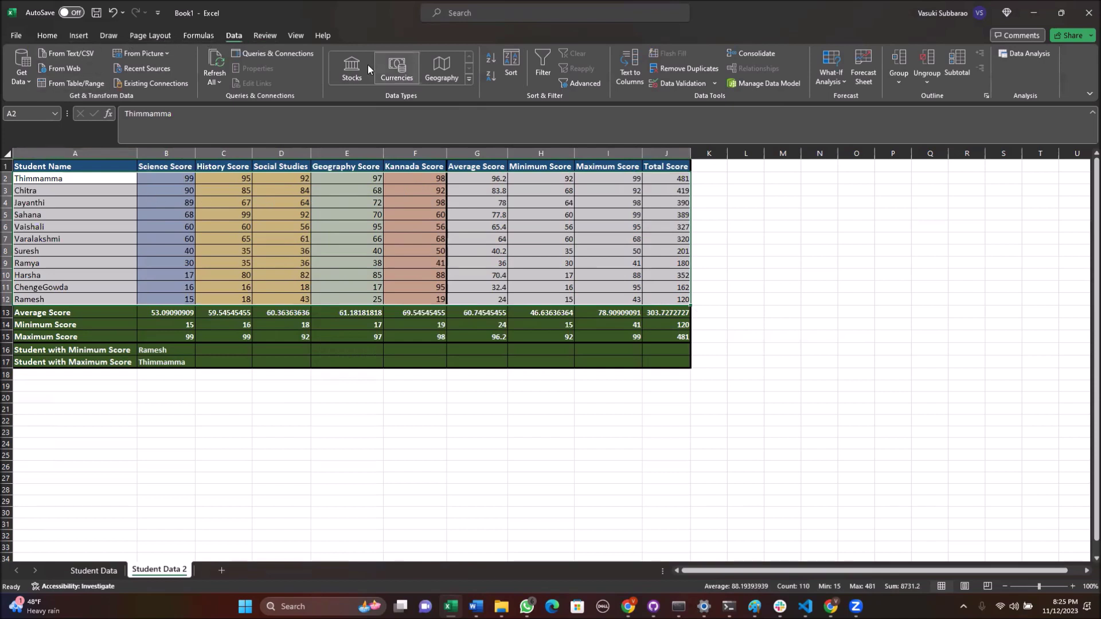
- Re-sort the student rows by Social Studies, largest to smallest, then switch to the Word checklist
{"action": "left_click", "coordinate": [509, 79]}
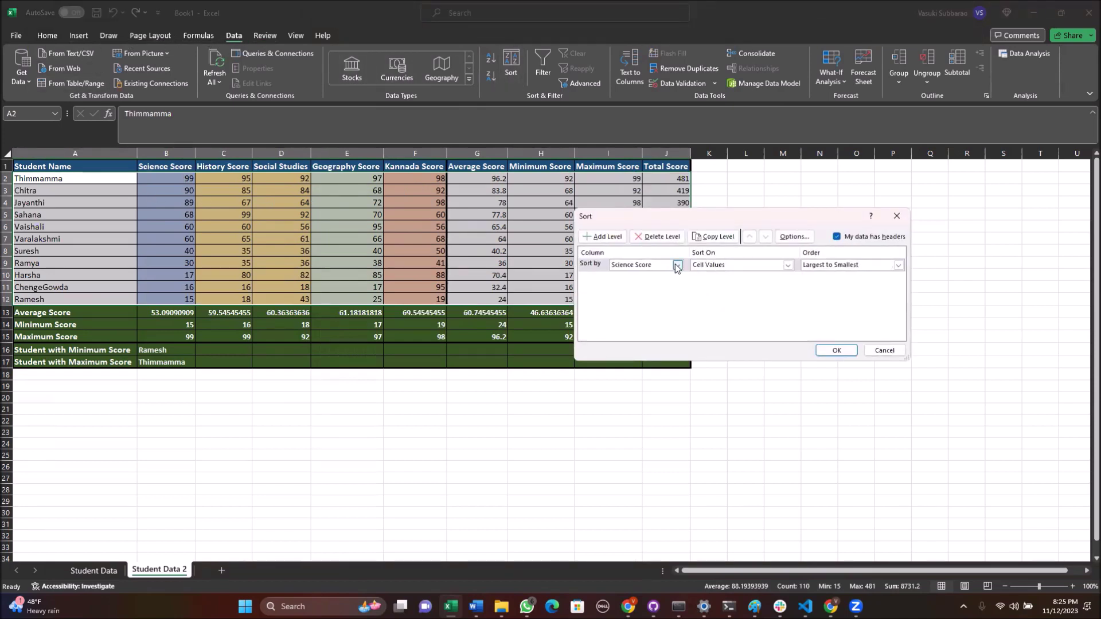
{"action": "left_click", "coordinate": [677, 266]}
{"action": "left_click", "coordinate": [637, 299]}
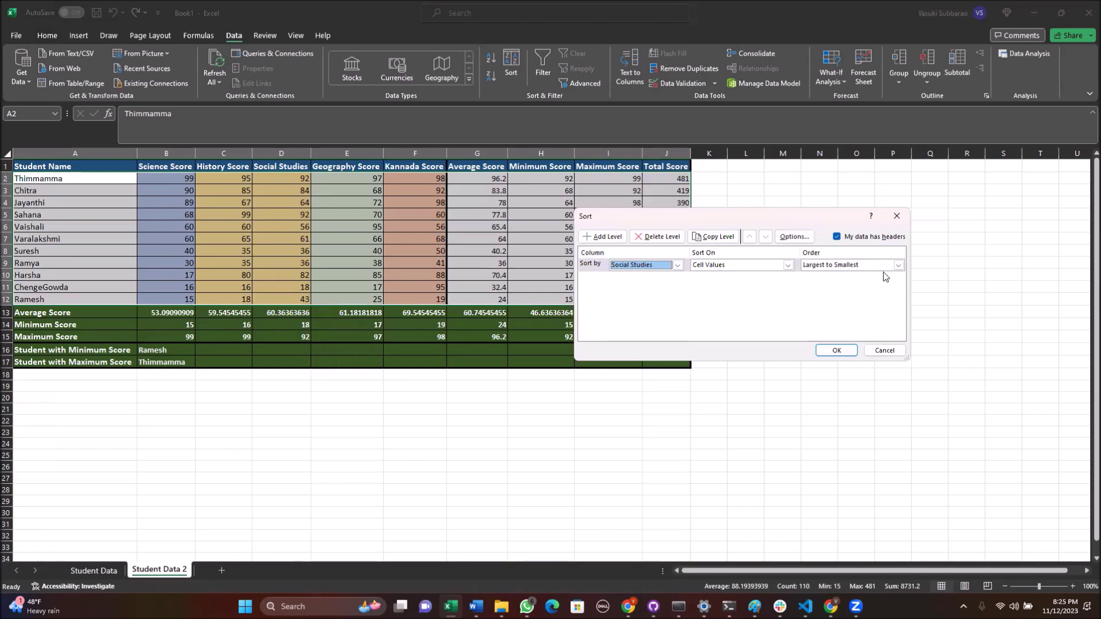
{"action": "left_click", "coordinate": [836, 351]}
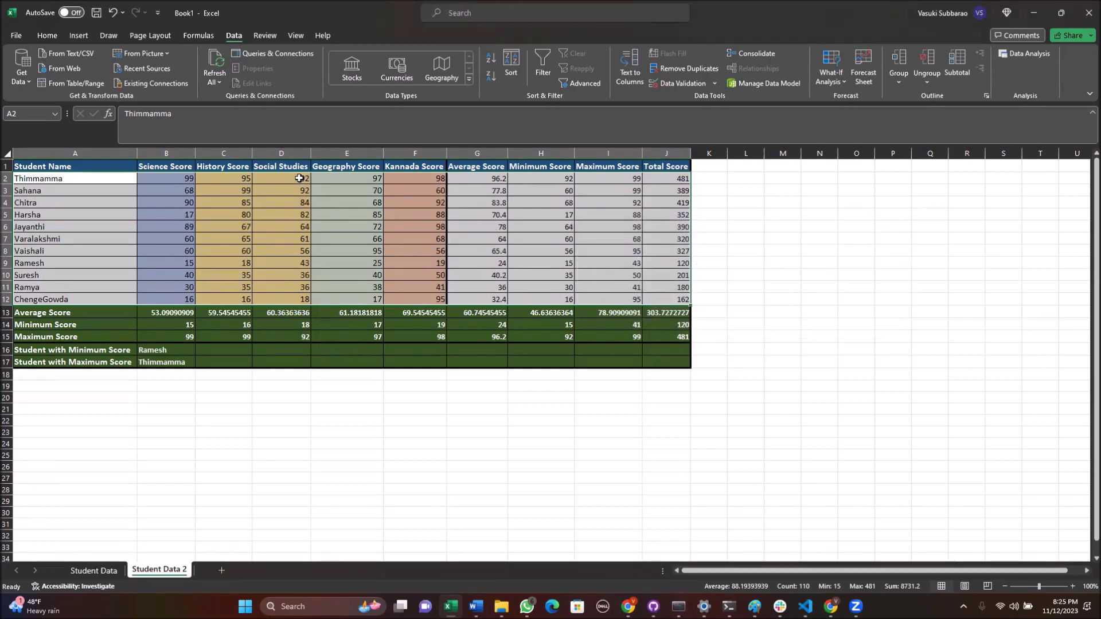
{"action": "left_click", "coordinate": [299, 178]}
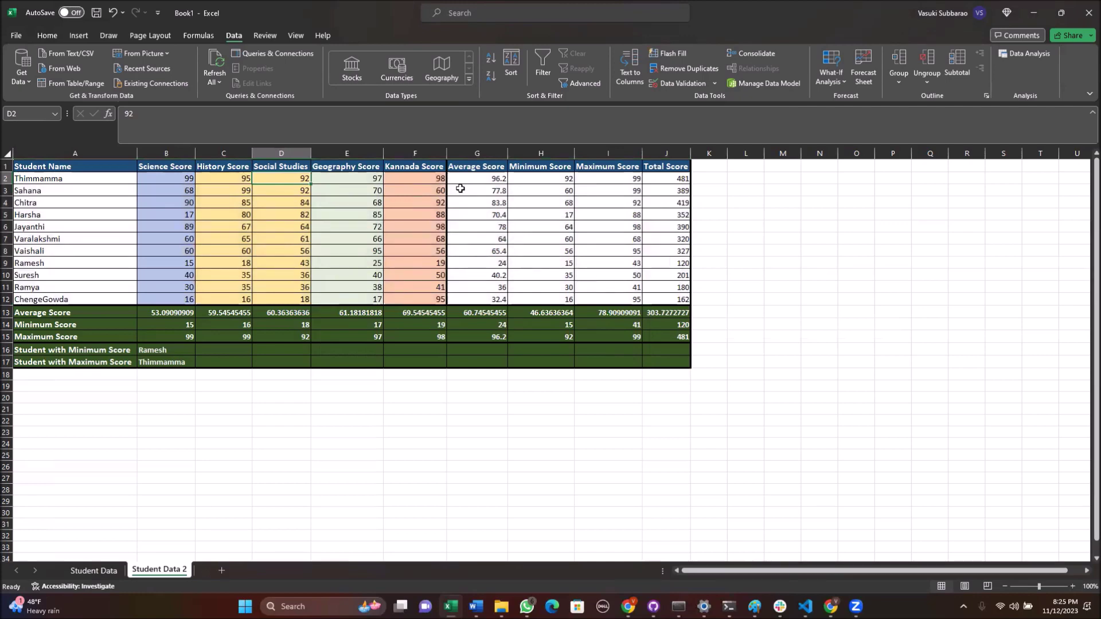
{"action": "left_click", "coordinate": [476, 606]}
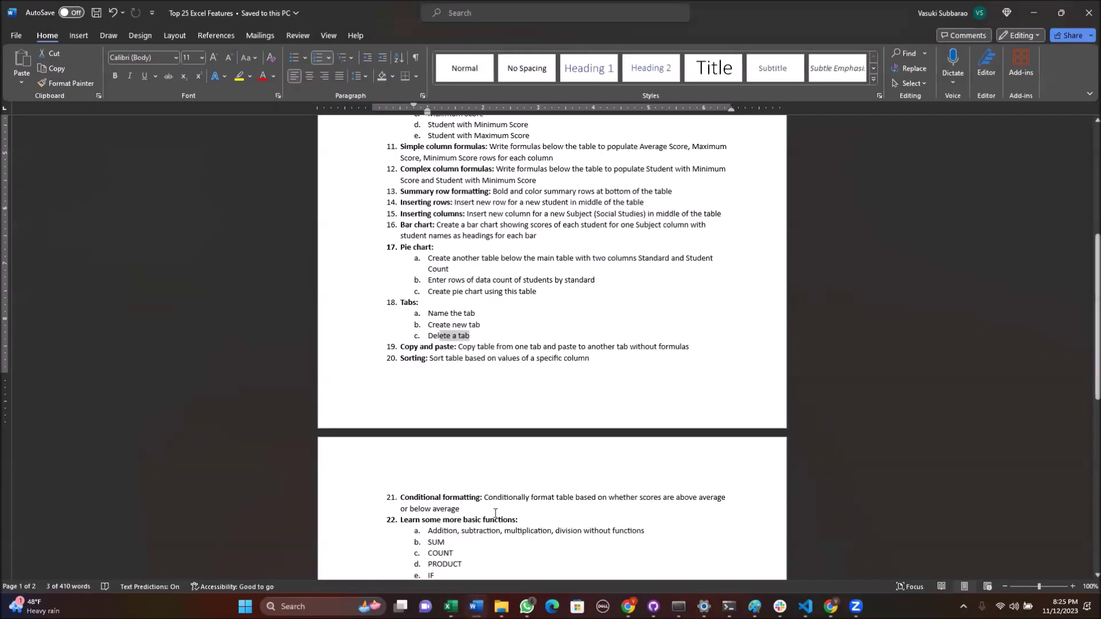
- Scroll to item 21 Conditional formatting in the checklist, then minimize Word
{"action": "scroll", "coordinate": [515, 425], "scroll_direction": "down", "scroll_amount": 3}
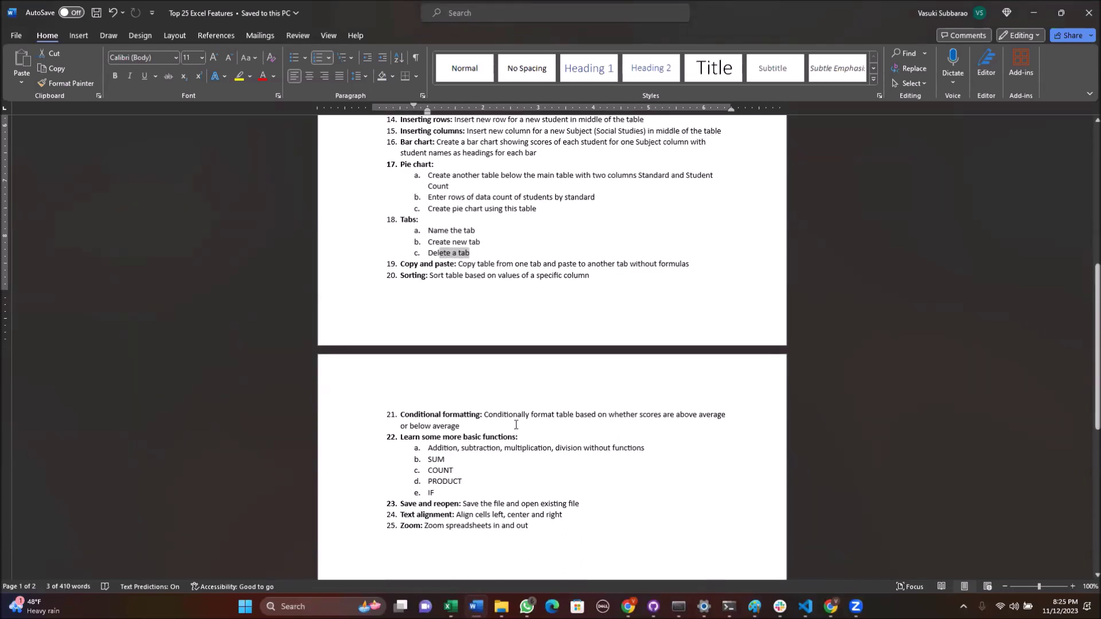
{"action": "left_click", "coordinate": [1028, 13]}
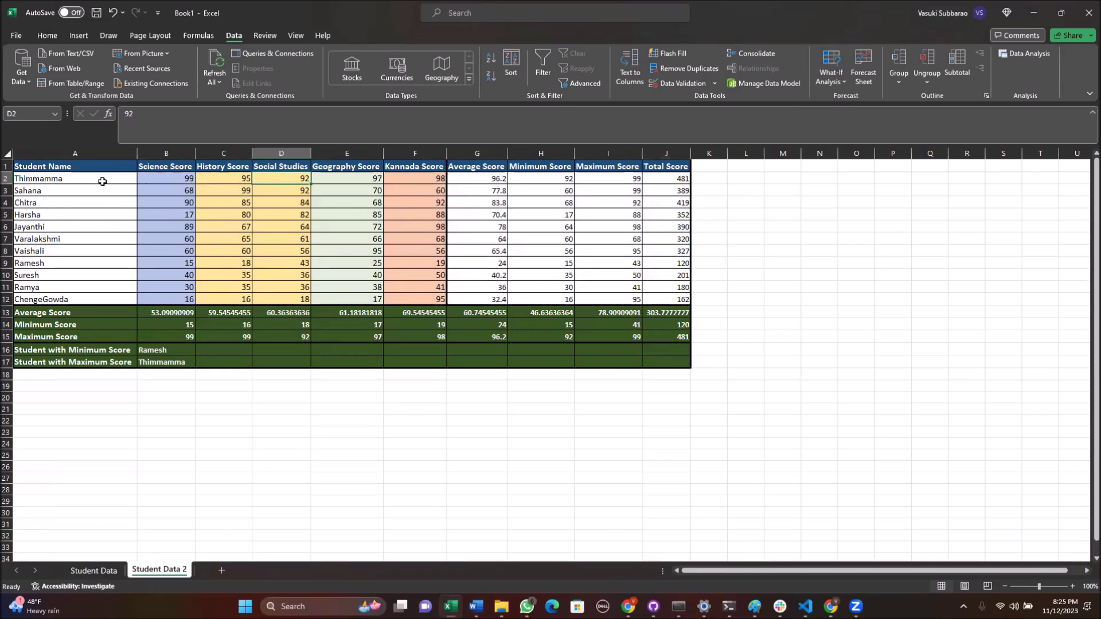
- Select Science Scores B2:B12 and start a Greater Than highlight rule with value 53
{"action": "left_click_drag", "start_coordinate": [172, 179], "coordinate": [166, 299]}
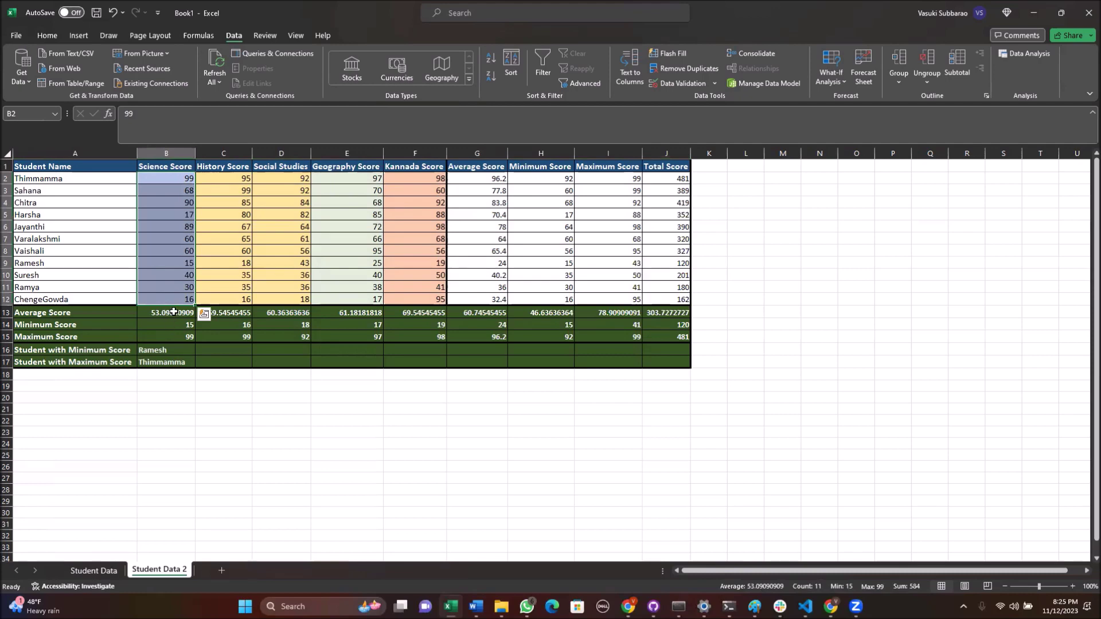
{"action": "left_click", "coordinate": [174, 312]}
{"action": "left_click_drag", "start_coordinate": [166, 178], "coordinate": [165, 294]}
{"action": "left_click_drag", "start_coordinate": [153, 178], "coordinate": [172, 299]}
{"action": "left_click", "coordinate": [48, 37]}
{"action": "left_click", "coordinate": [529, 71]}
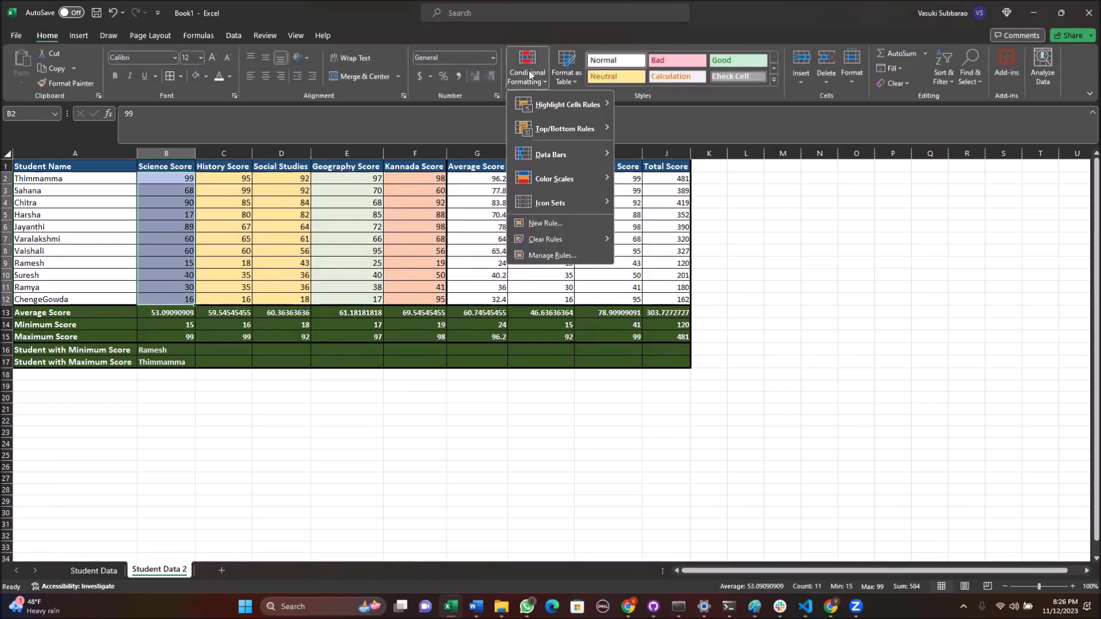
{"action": "mouse_move", "coordinate": [567, 104]}
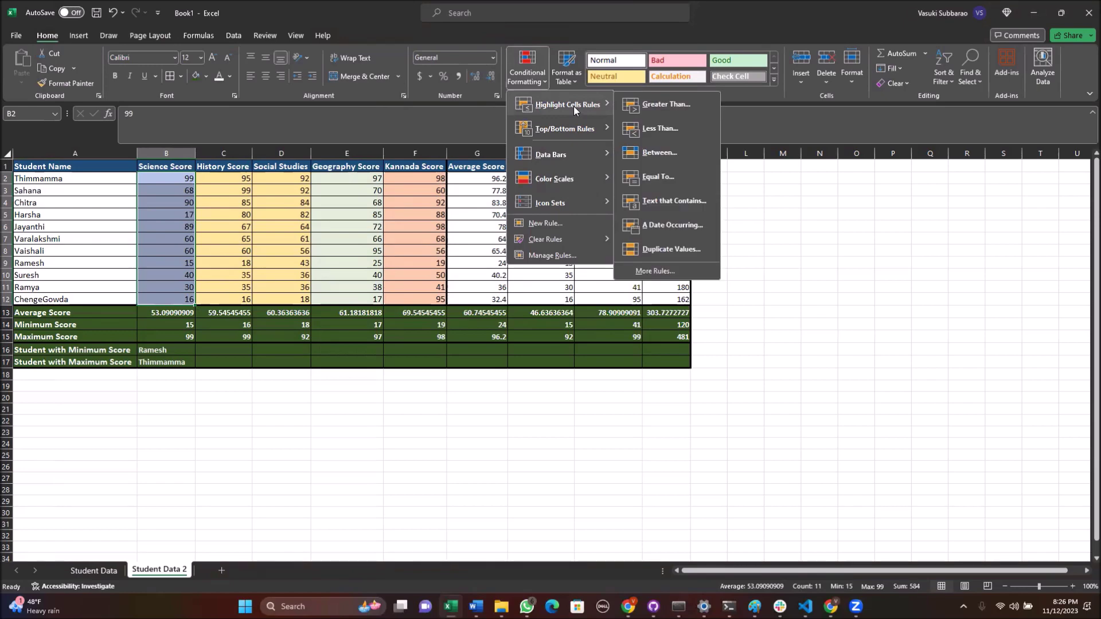
{"action": "left_click", "coordinate": [673, 105]}
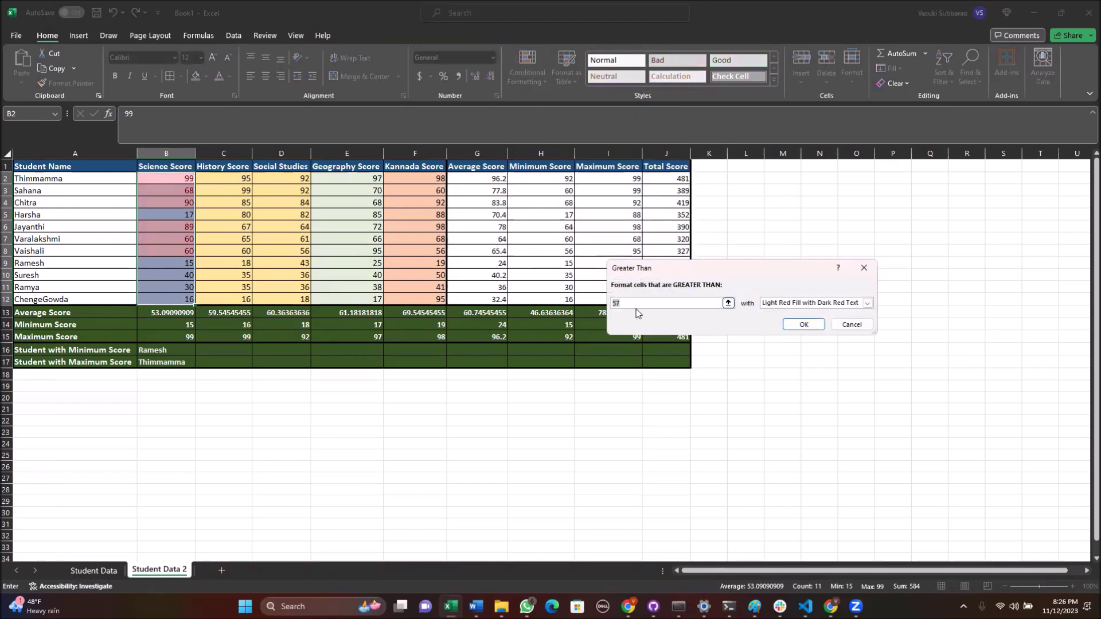
{"action": "type", "text": "53"}
- Give the greater-than-53 rule a custom dark blue fill and apply it
{"action": "left_click", "coordinate": [867, 304]}
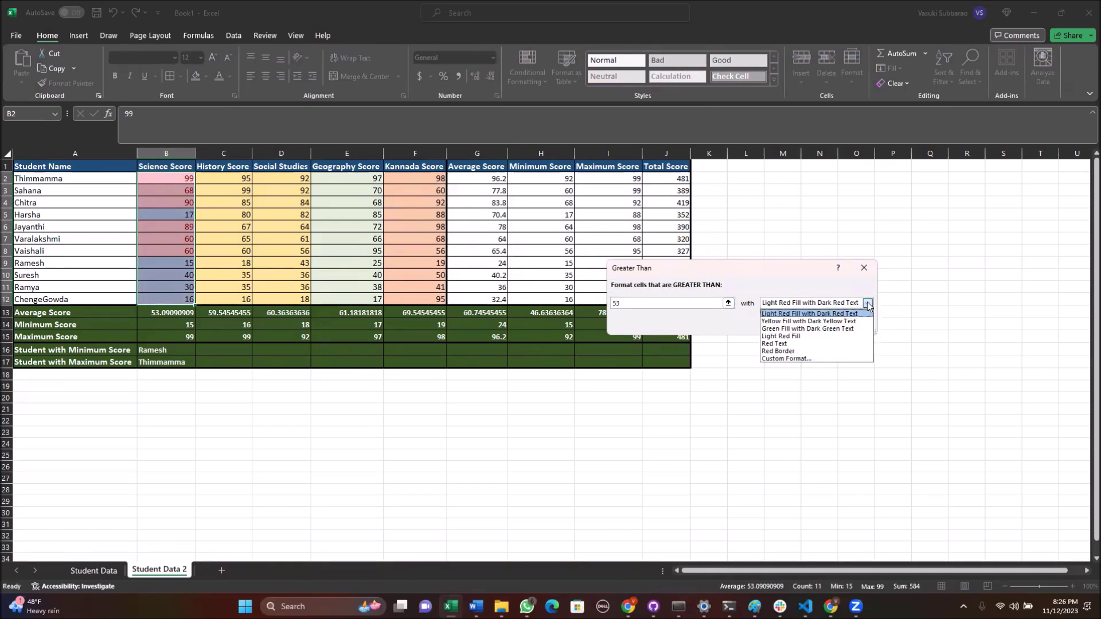
{"action": "left_click", "coordinate": [776, 359]}
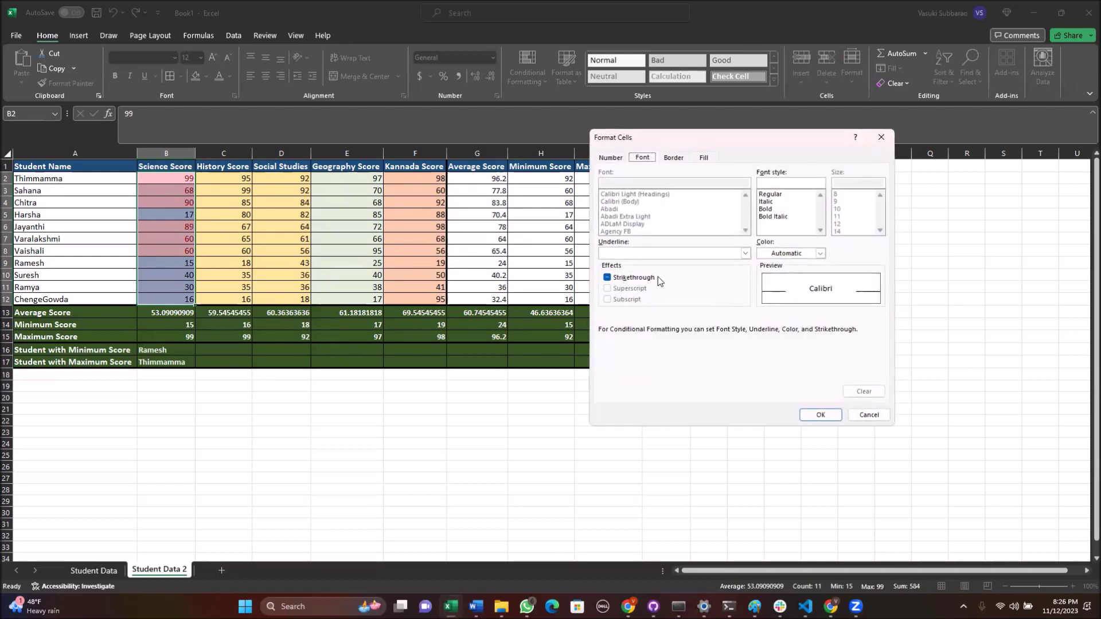
{"action": "left_click", "coordinate": [703, 160]}
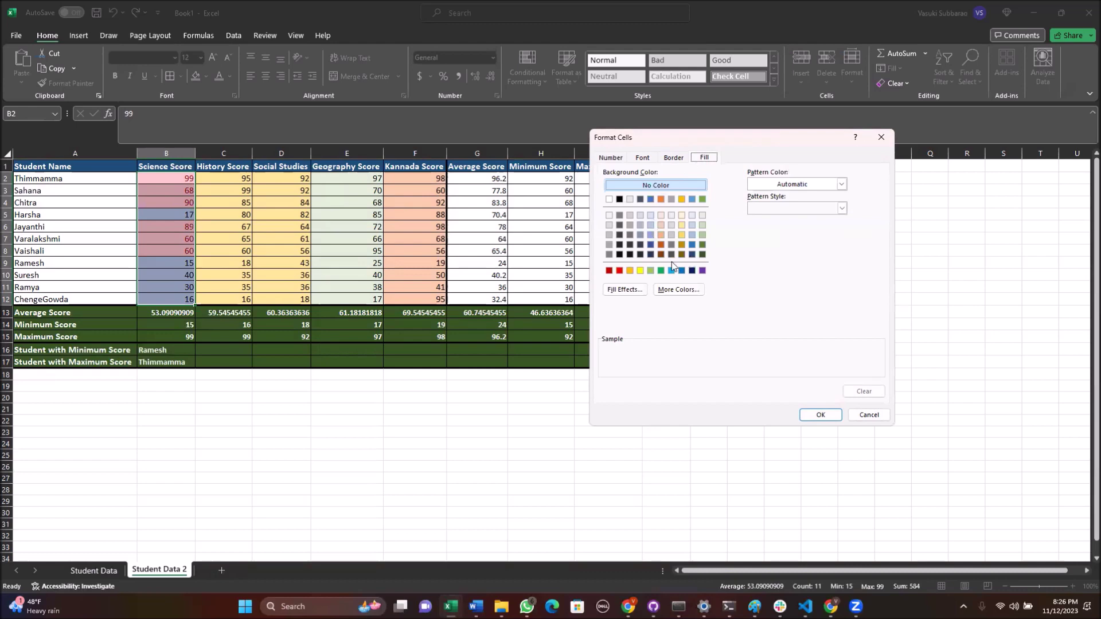
{"action": "left_click", "coordinate": [651, 244]}
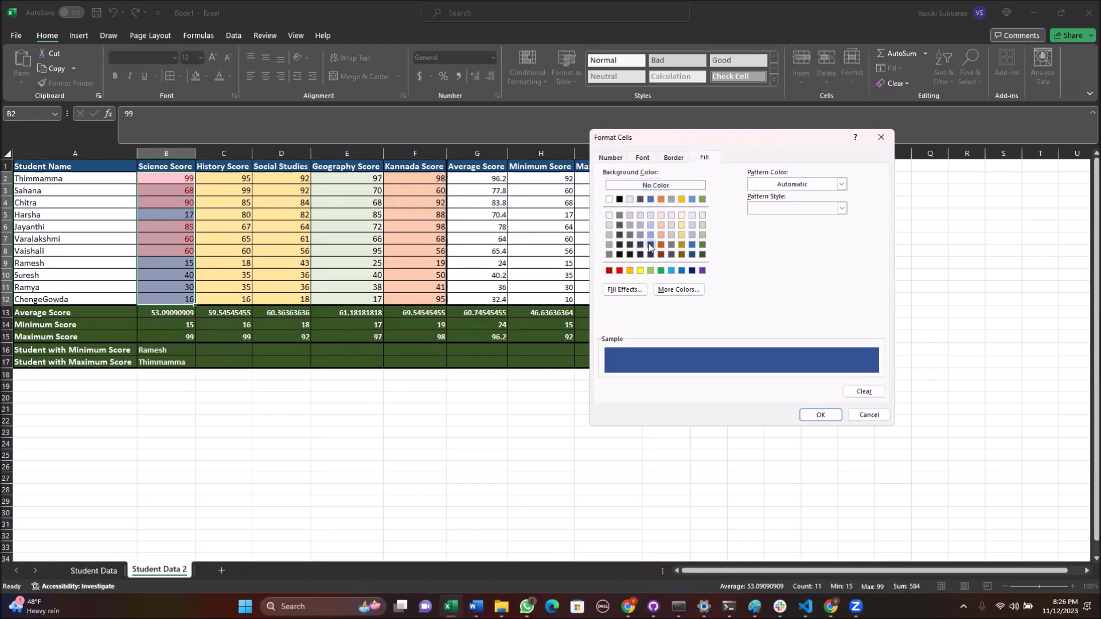
{"action": "left_click", "coordinate": [807, 417]}
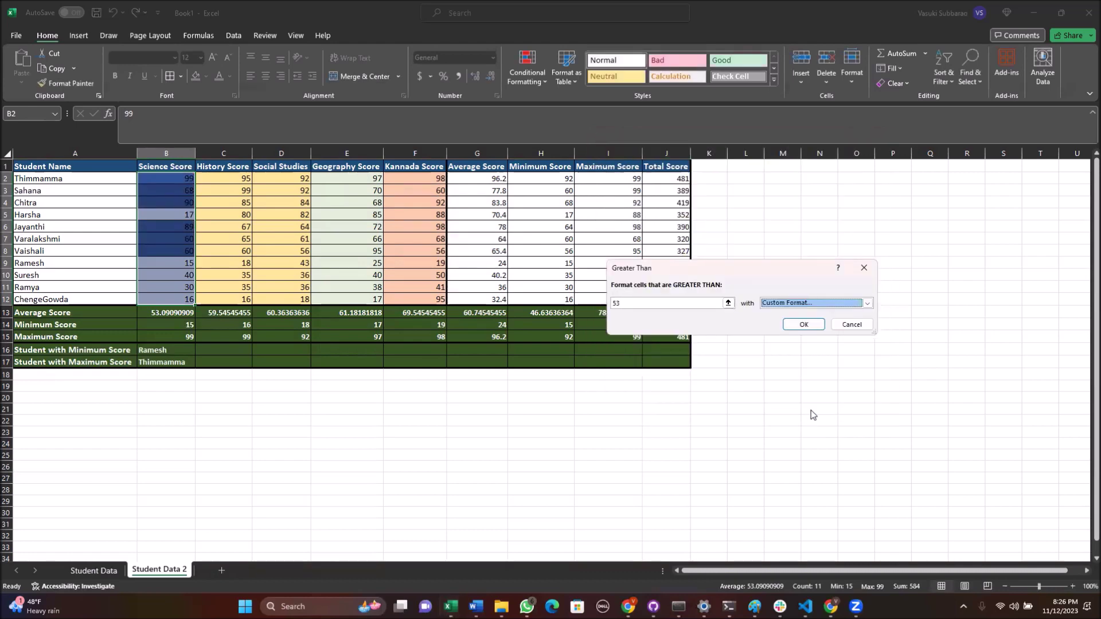
{"action": "left_click", "coordinate": [819, 330]}
{"action": "left_click", "coordinate": [394, 471]}
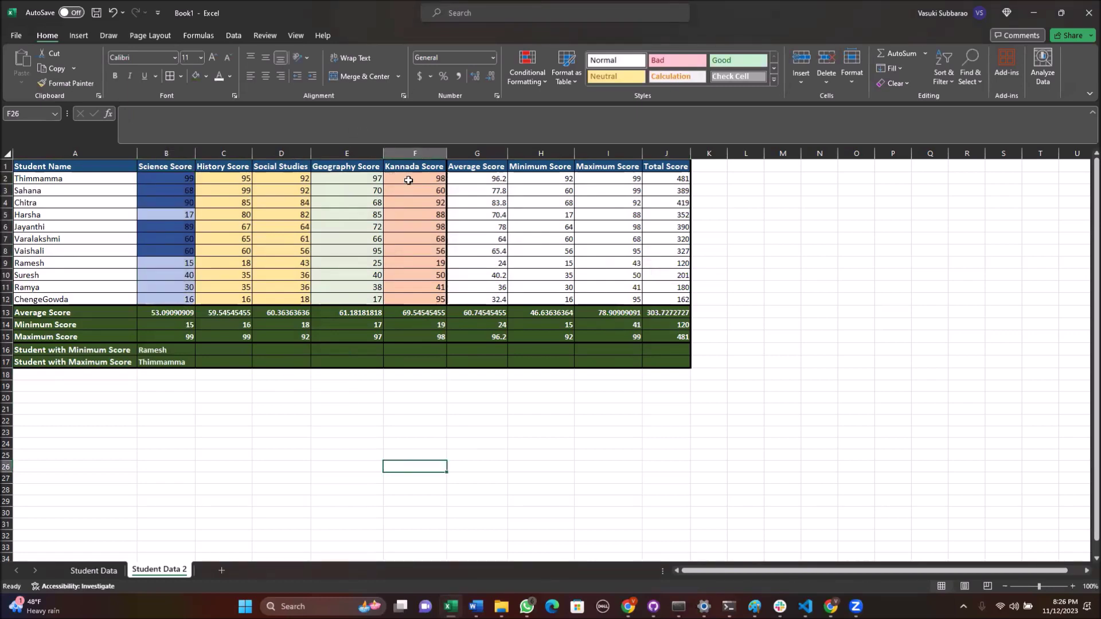
- Select Kannada Scores F2:F12 and start a Greater Than highlight rule with value 69
{"action": "left_click_drag", "start_coordinate": [422, 181], "coordinate": [424, 296]}
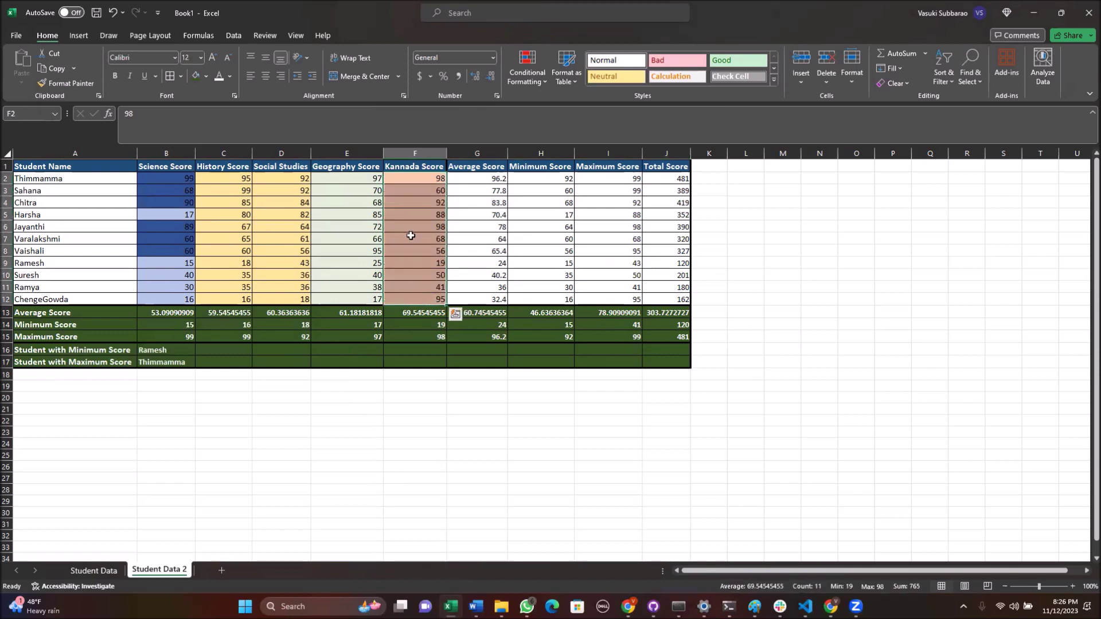
{"action": "left_click", "coordinate": [424, 313]}
{"action": "left_click_drag", "start_coordinate": [416, 179], "coordinate": [411, 299]}
{"action": "left_click", "coordinate": [524, 81]}
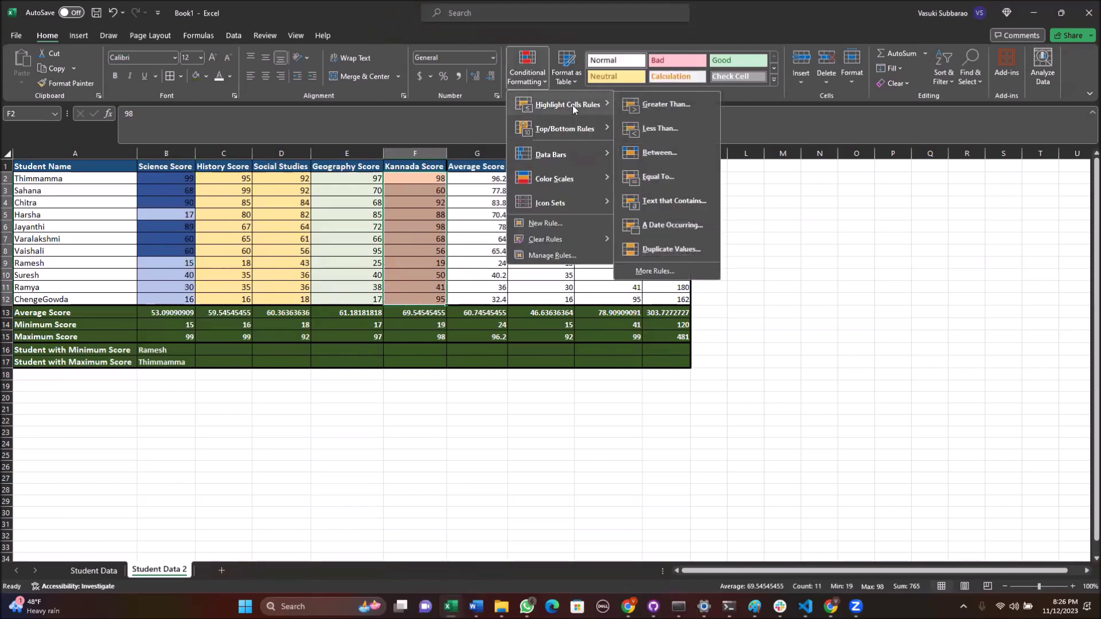
{"action": "left_click", "coordinate": [663, 101]}
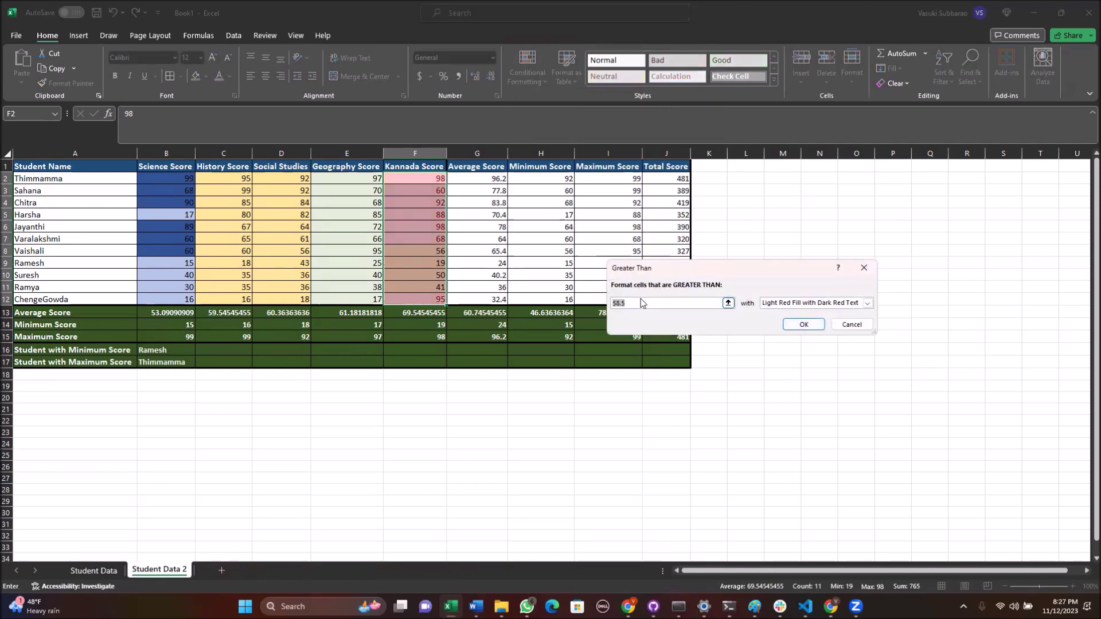
{"action": "type", "text": "69"}
- Give the greater-than-69 rule a custom dark orange fill and apply it
{"action": "left_click", "coordinate": [770, 306]}
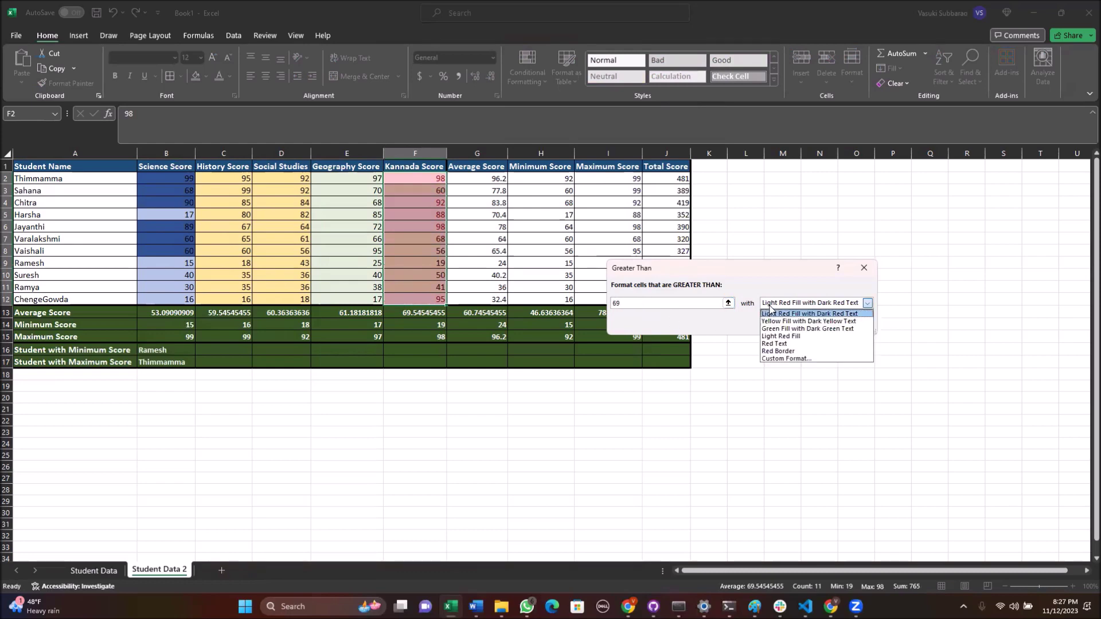
{"action": "left_click", "coordinate": [786, 358]}
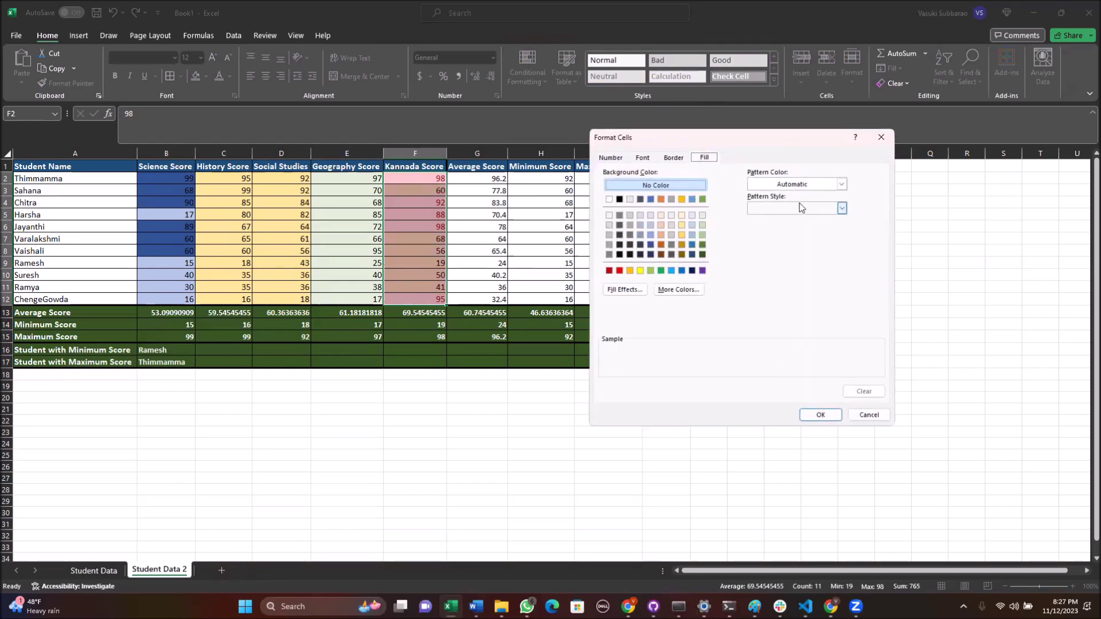
{"action": "left_click", "coordinate": [661, 254]}
{"action": "left_click", "coordinate": [821, 414]}
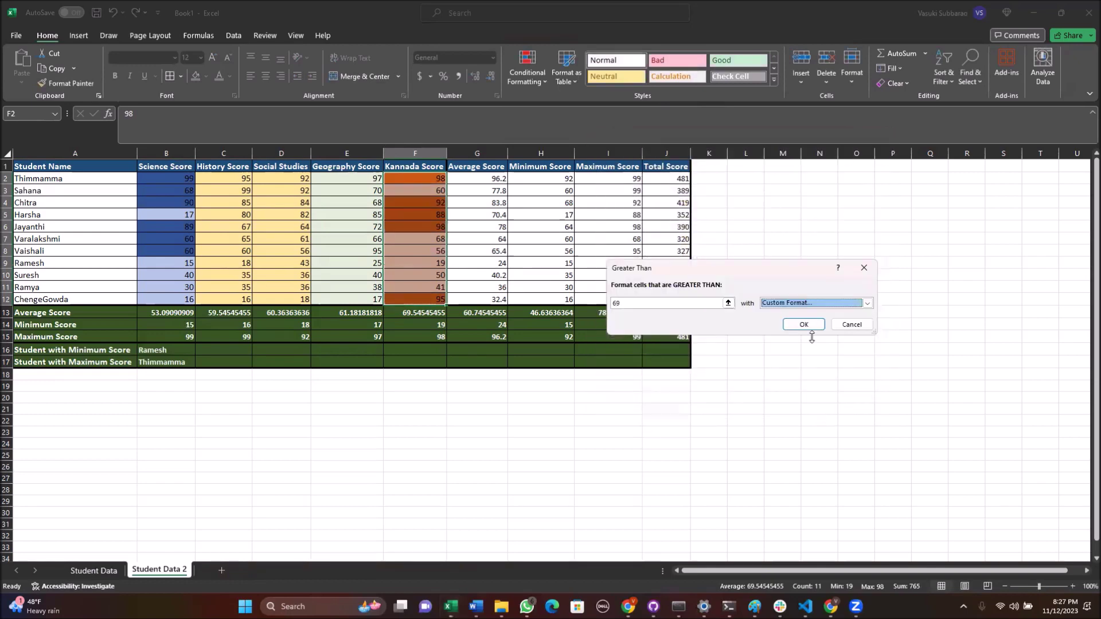
{"action": "left_click", "coordinate": [808, 326]}
- Compare highlighted F2 with unhighlighted F9, then return to the Word checklist
{"action": "left_click", "coordinate": [424, 261]}
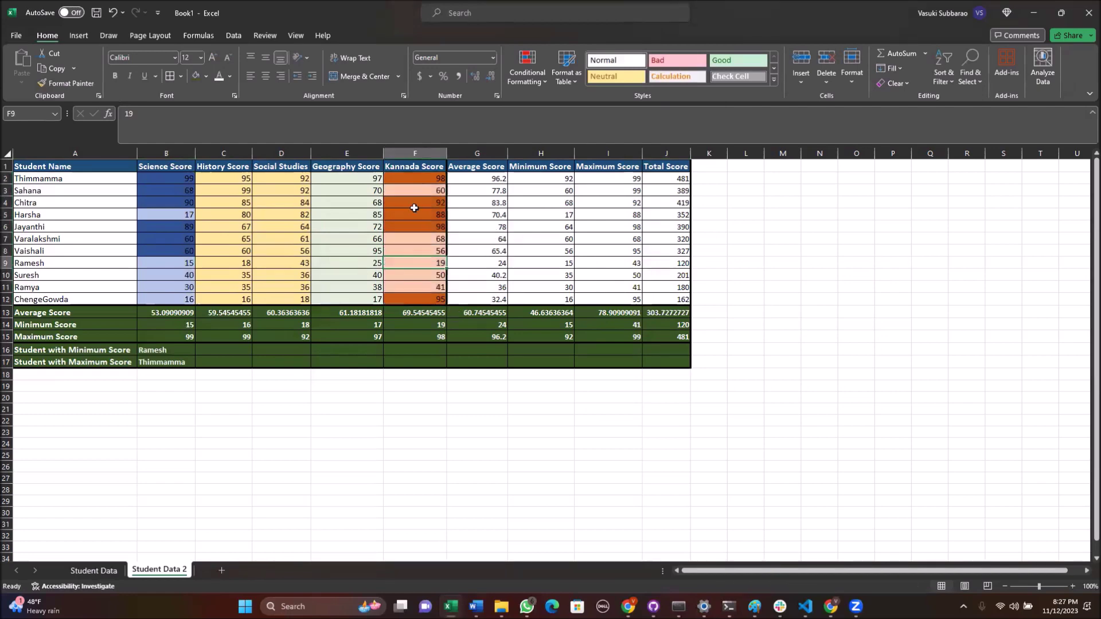
{"action": "left_click", "coordinate": [422, 178]}
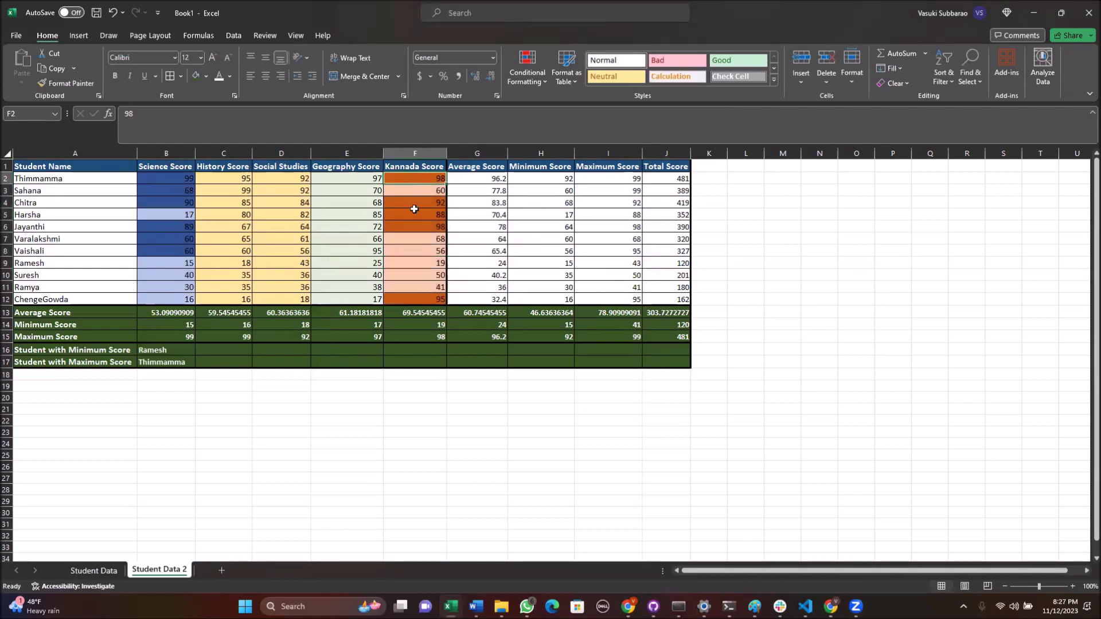
{"action": "left_click", "coordinate": [430, 262]}
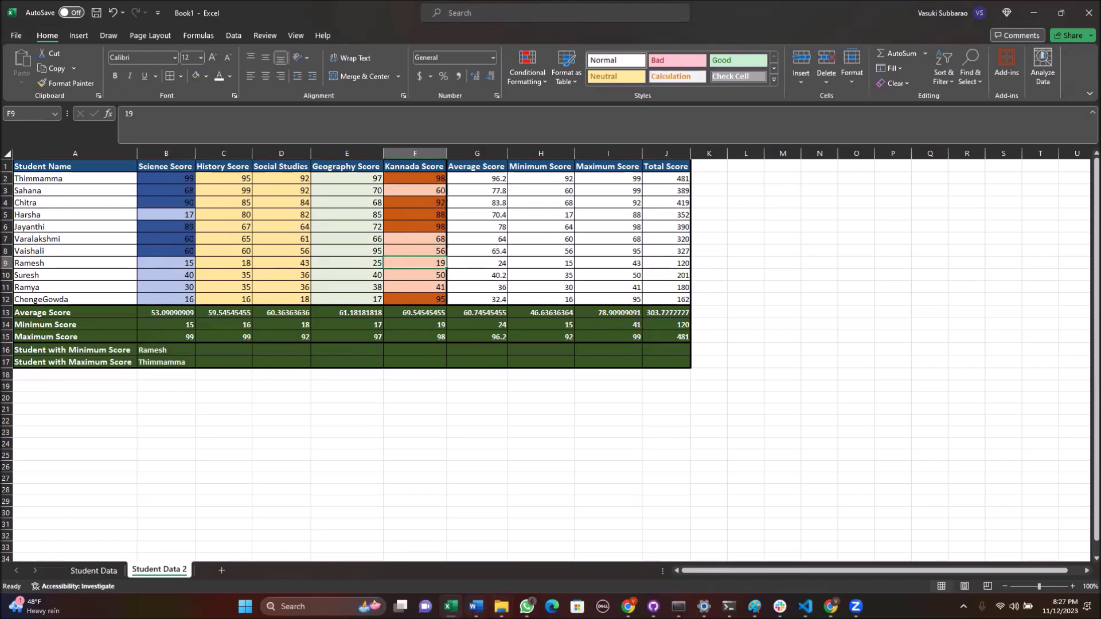
{"action": "left_click", "coordinate": [475, 606]}
{"action": "scroll", "coordinate": [488, 453], "scroll_direction": "down", "scroll_amount": 1}
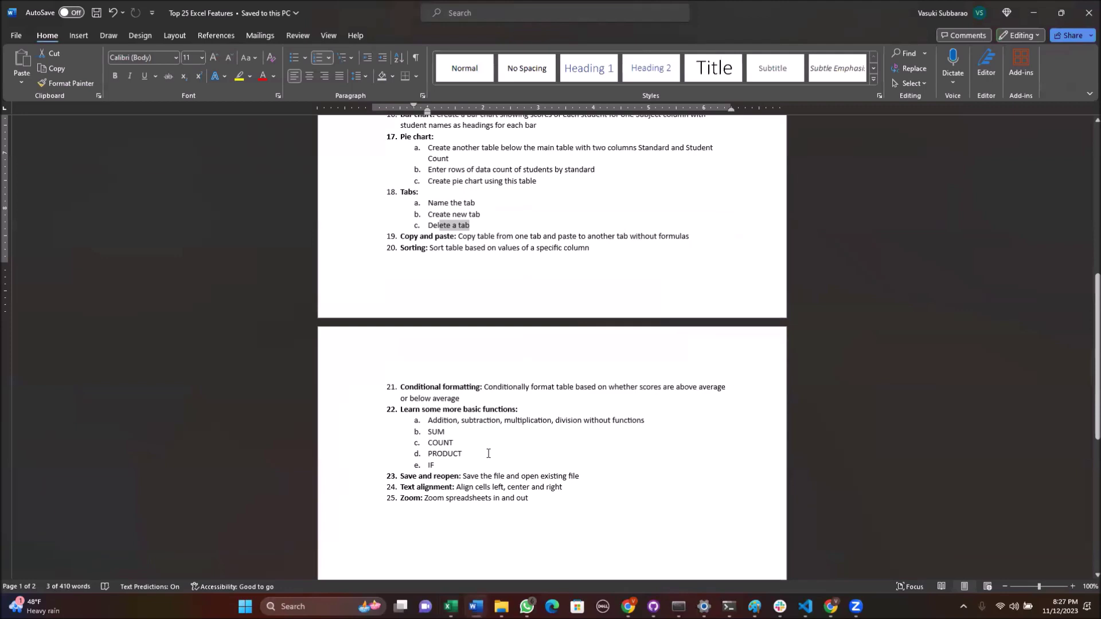
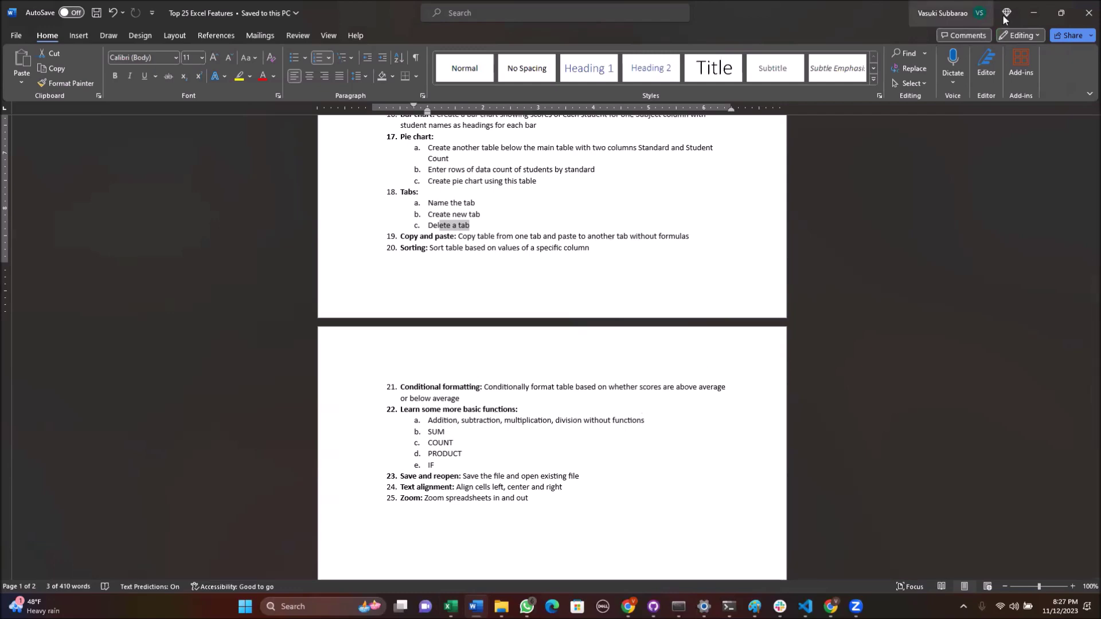
- Switch from Word to the student scores workbook in Excel
{"action": "left_click", "coordinate": [1038, 17]}
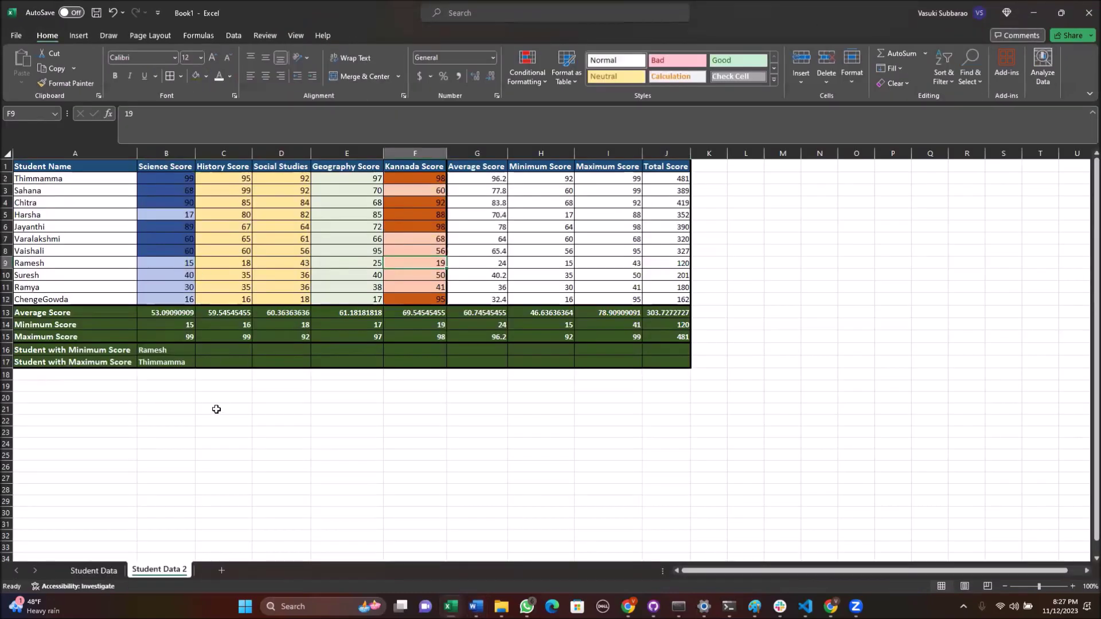
- Enter 98 in B21 and 78 in C21
{"action": "left_click", "coordinate": [164, 410]}
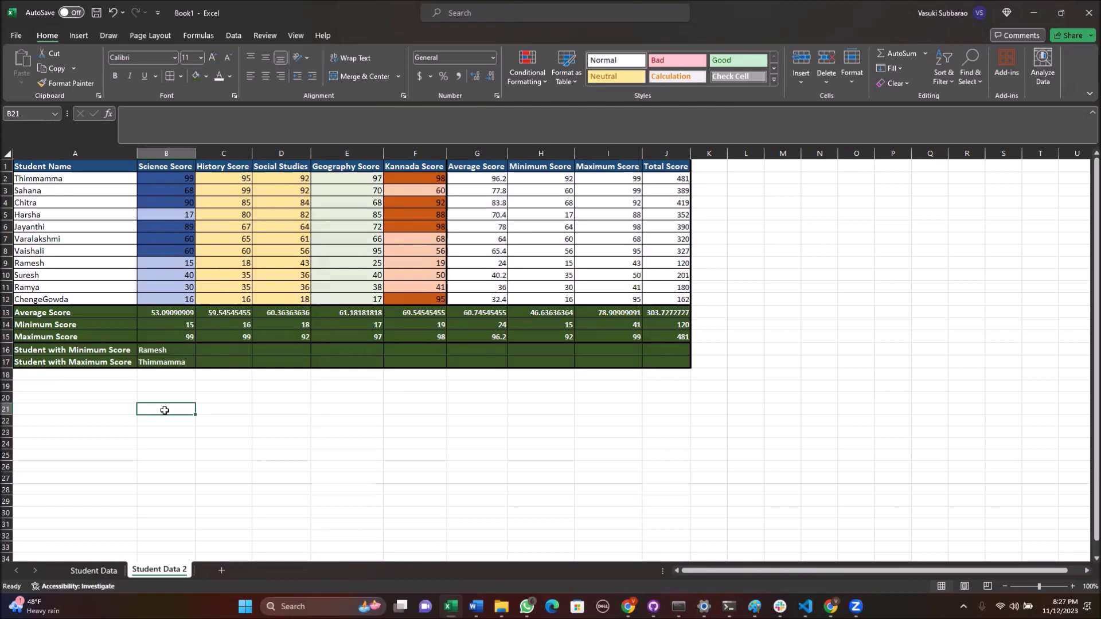
{"action": "type", "text": "98"}
{"action": "key", "text": "Tab"}
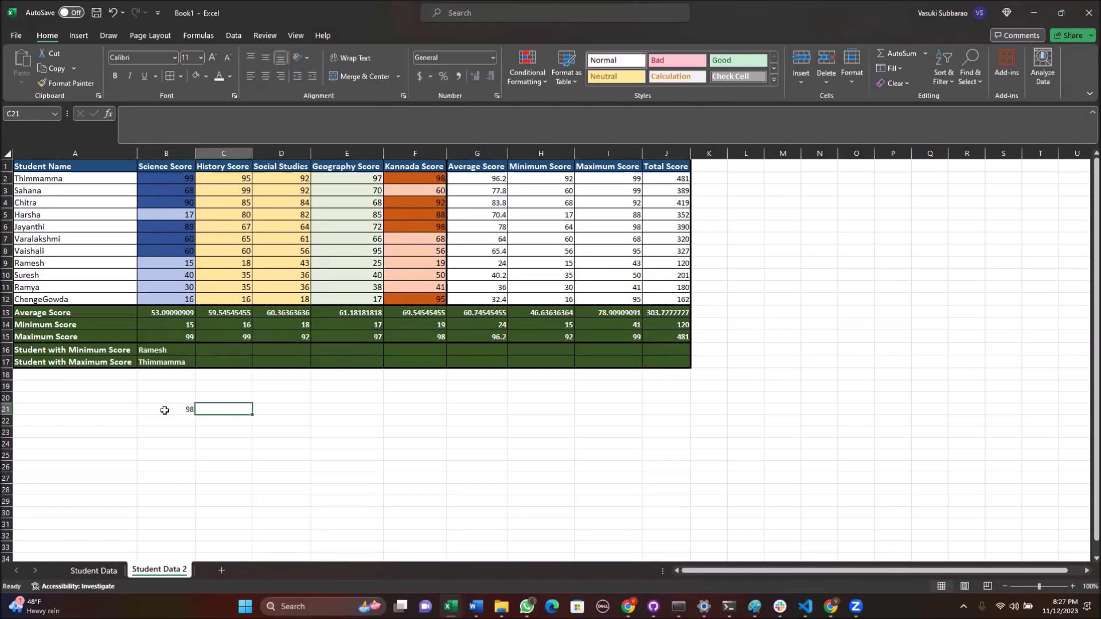
{"action": "type", "text": "78"}
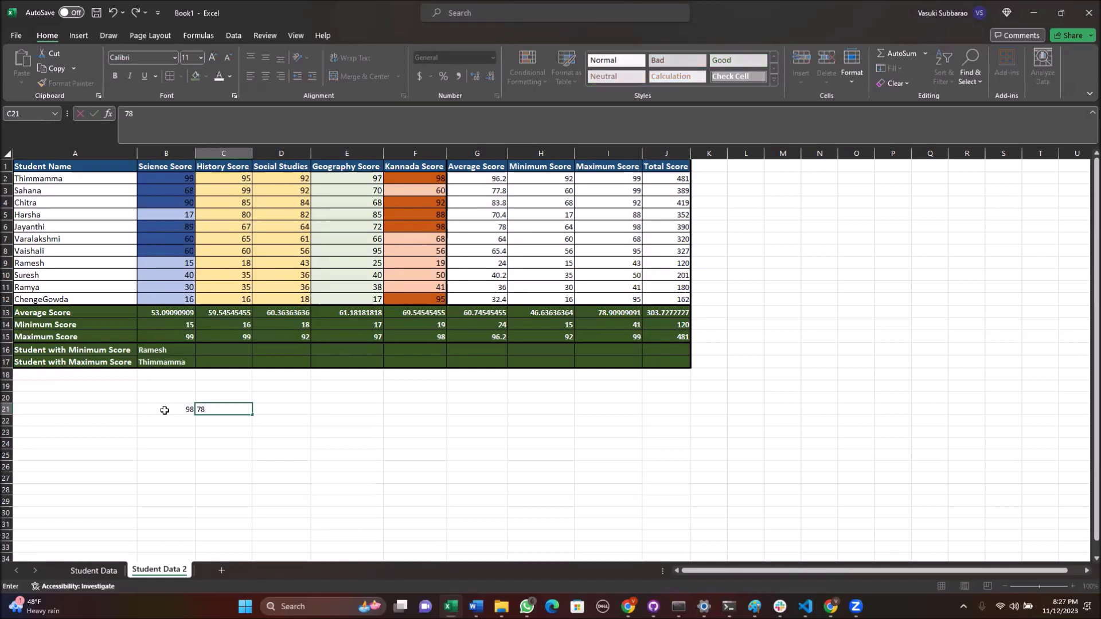
{"action": "key", "text": "Tab"}
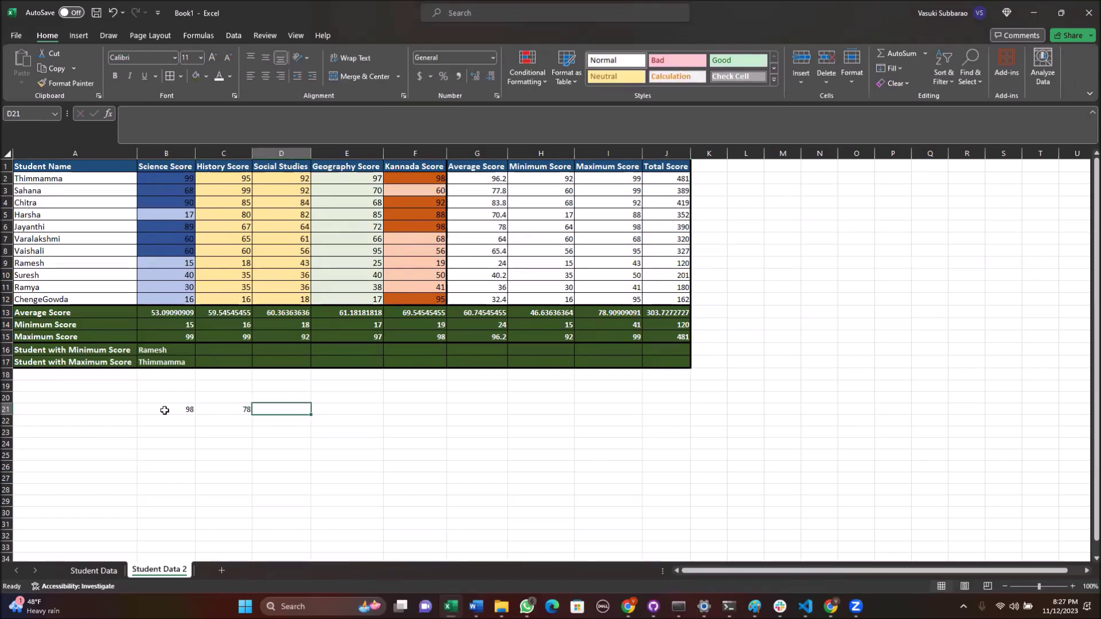
- Enter =B21+C21 in D21 and =B21-C21 in E21
{"action": "type", "text": "="}
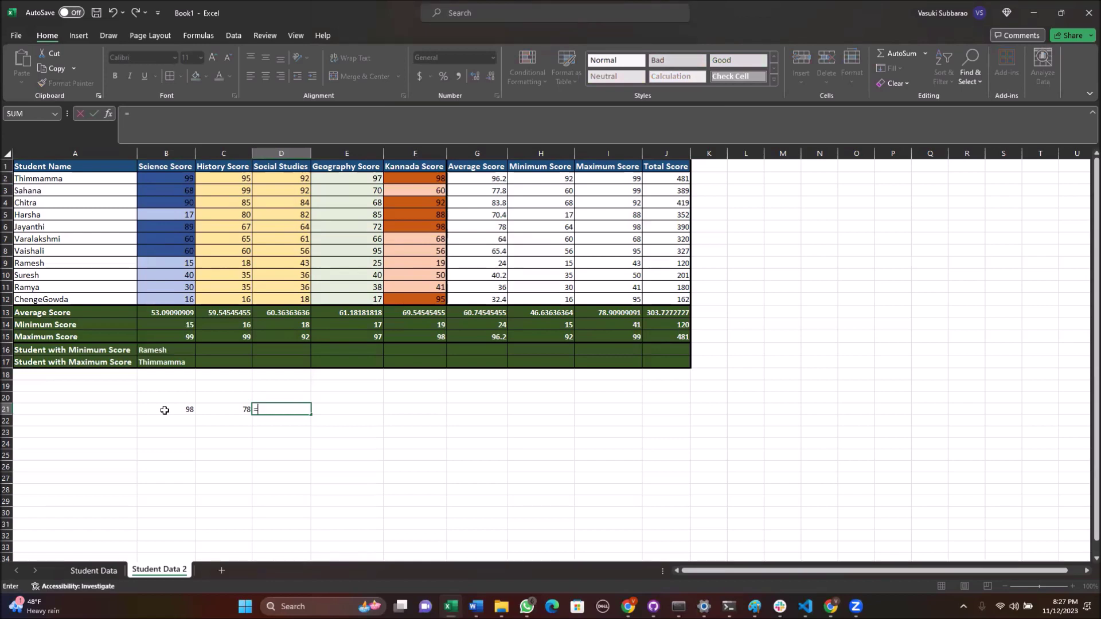
{"action": "left_click", "coordinate": [165, 411]}
{"action": "type", "text": "+"}
{"action": "left_click", "coordinate": [237, 408]}
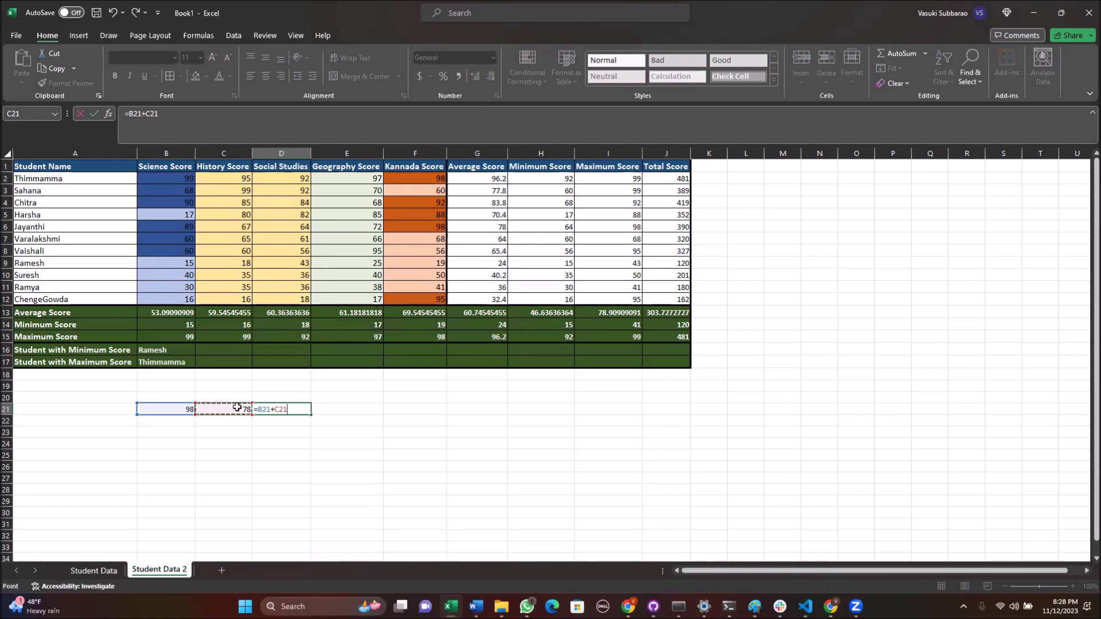
{"action": "key", "text": "Return"}
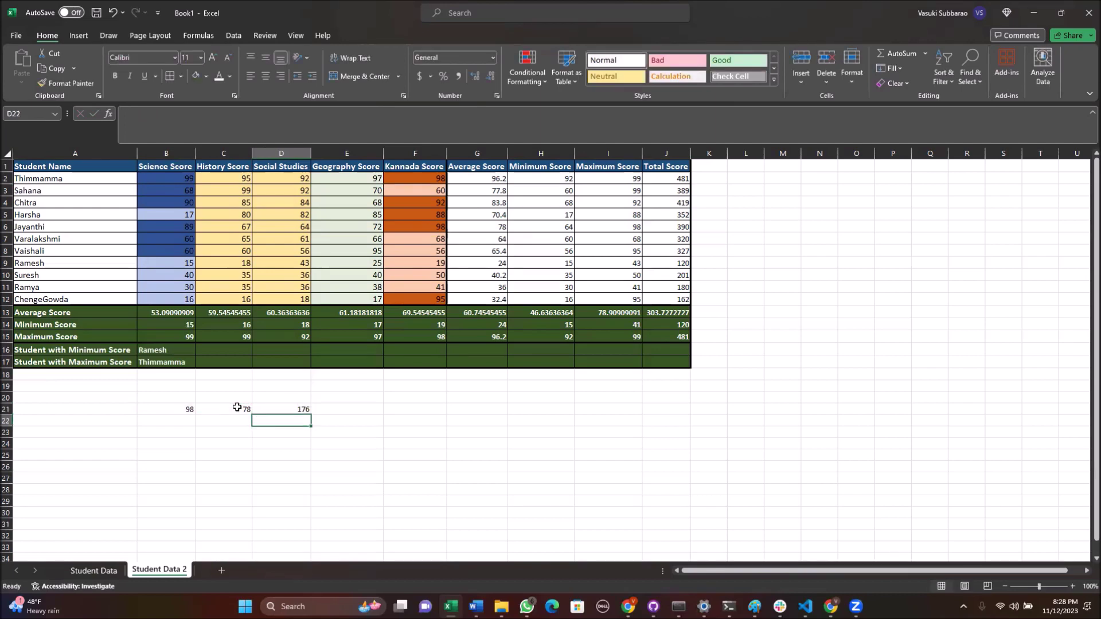
{"action": "left_click", "coordinate": [275, 401]}
{"action": "left_click", "coordinate": [336, 411]}
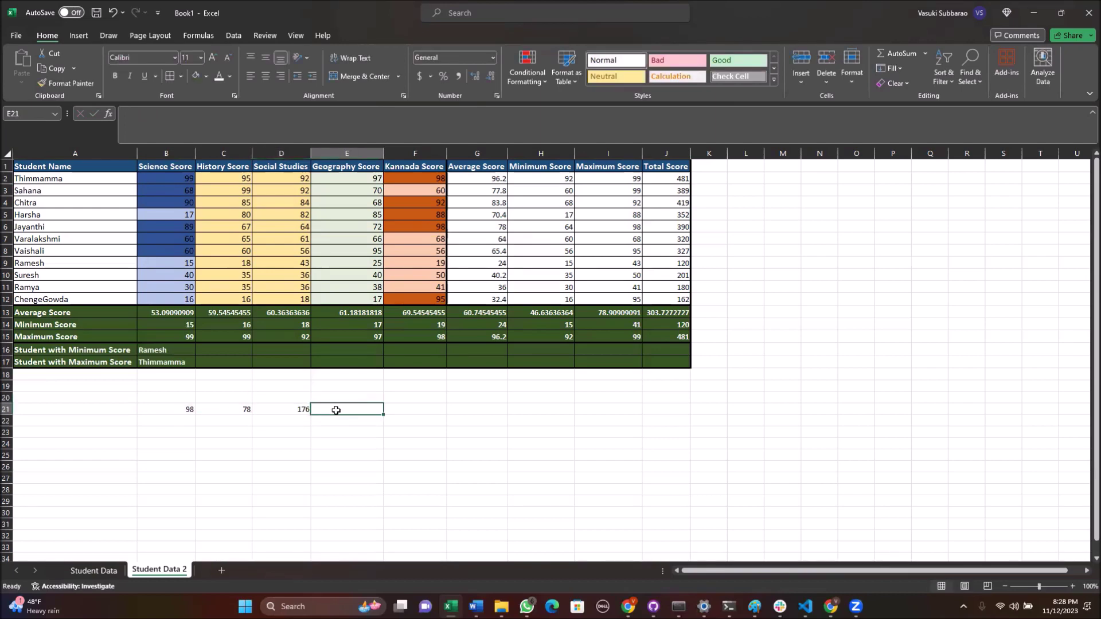
{"action": "type", "text": "="}
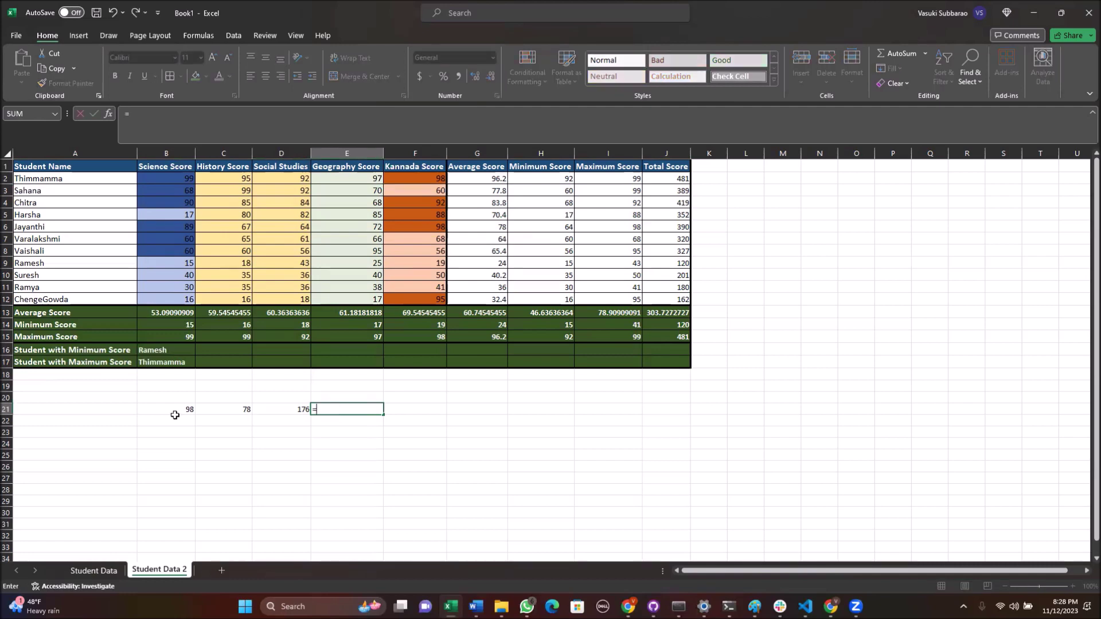
{"action": "left_click", "coordinate": [180, 408]}
{"action": "type", "text": "-"}
{"action": "left_click", "coordinate": [220, 407]}
{"action": "key", "text": "ctrl+Return"}
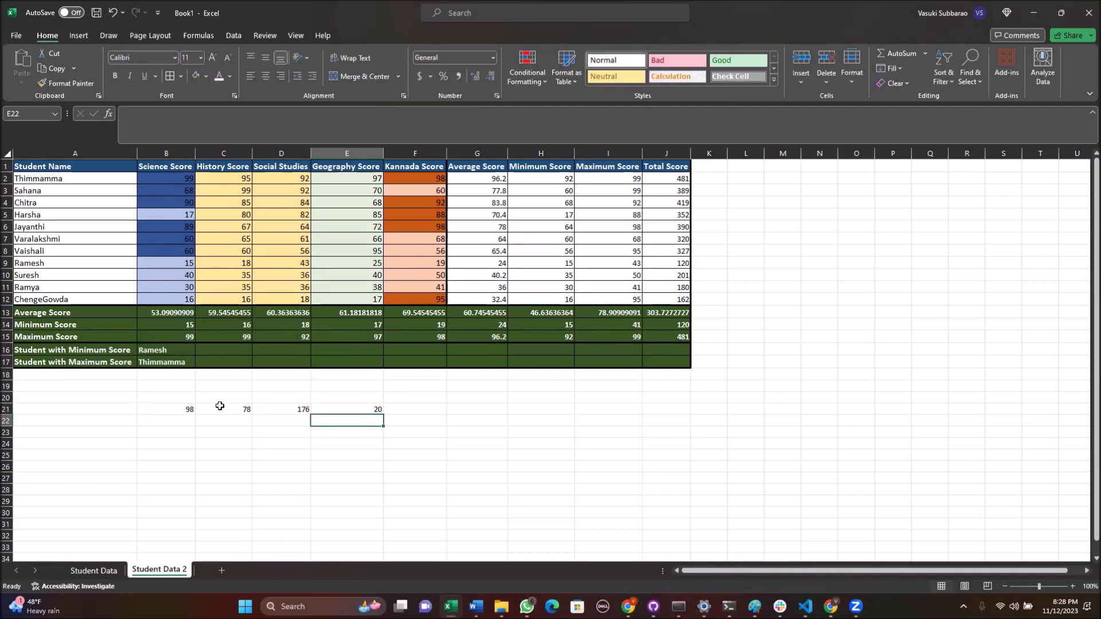
- Enter =B21*C21 in F21 and =B21/C21 in G21
{"action": "left_click", "coordinate": [423, 407]}
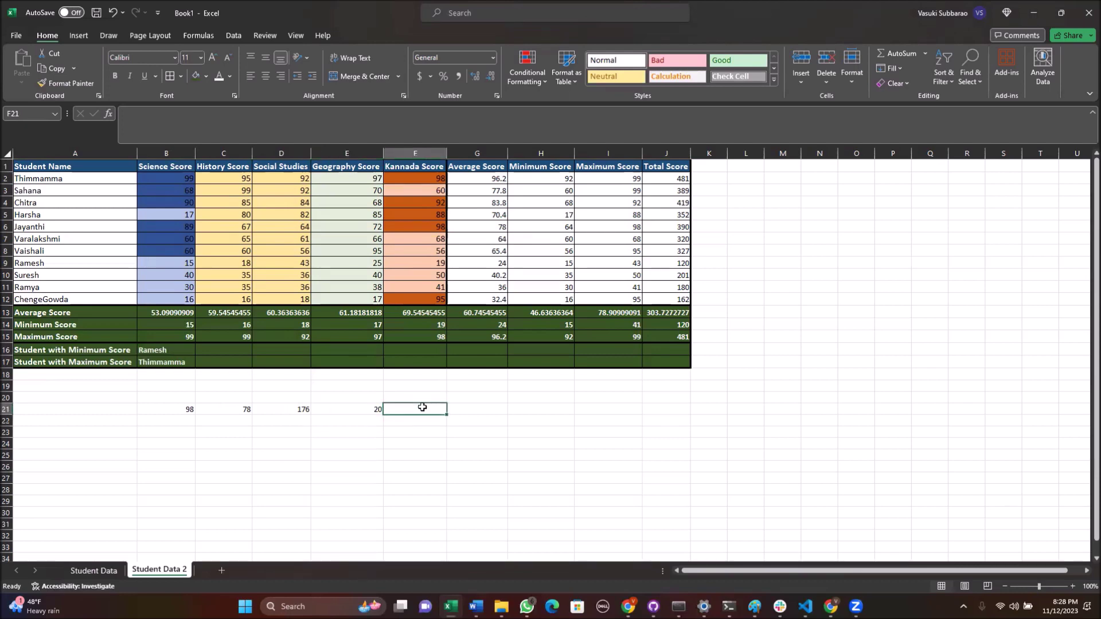
{"action": "type", "text": "="}
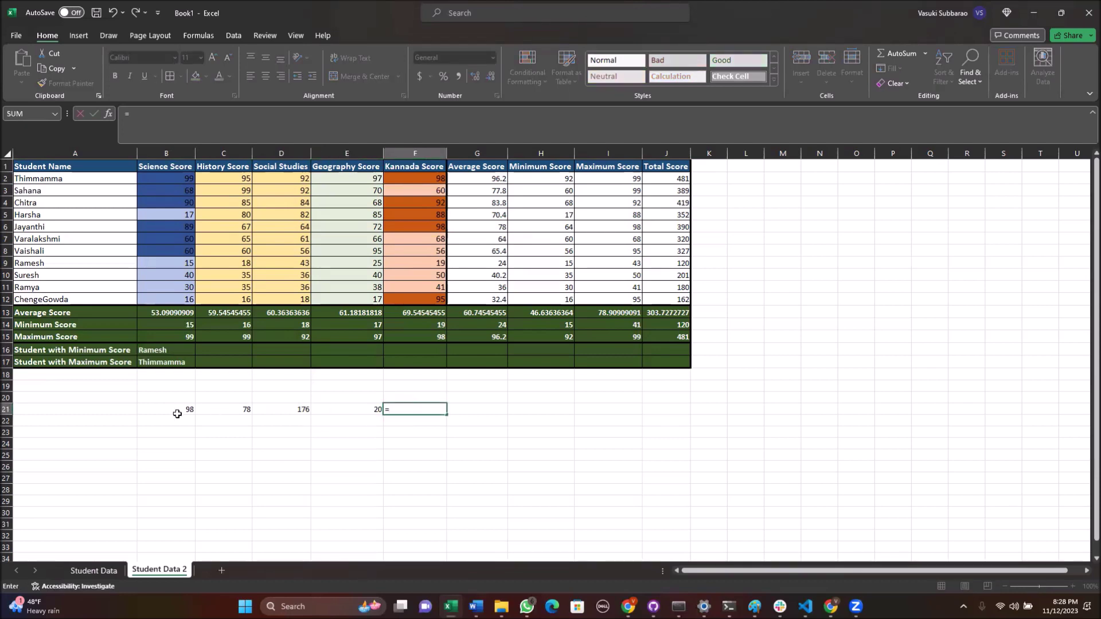
{"action": "left_click", "coordinate": [177, 412]}
{"action": "type", "text": "*"}
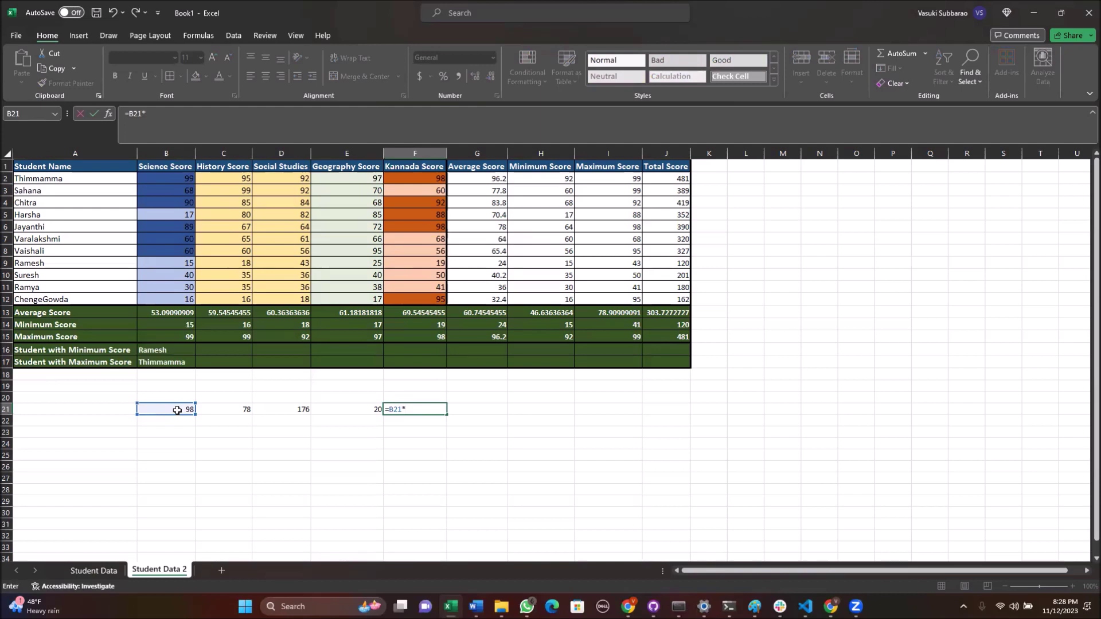
{"action": "left_click", "coordinate": [232, 409]}
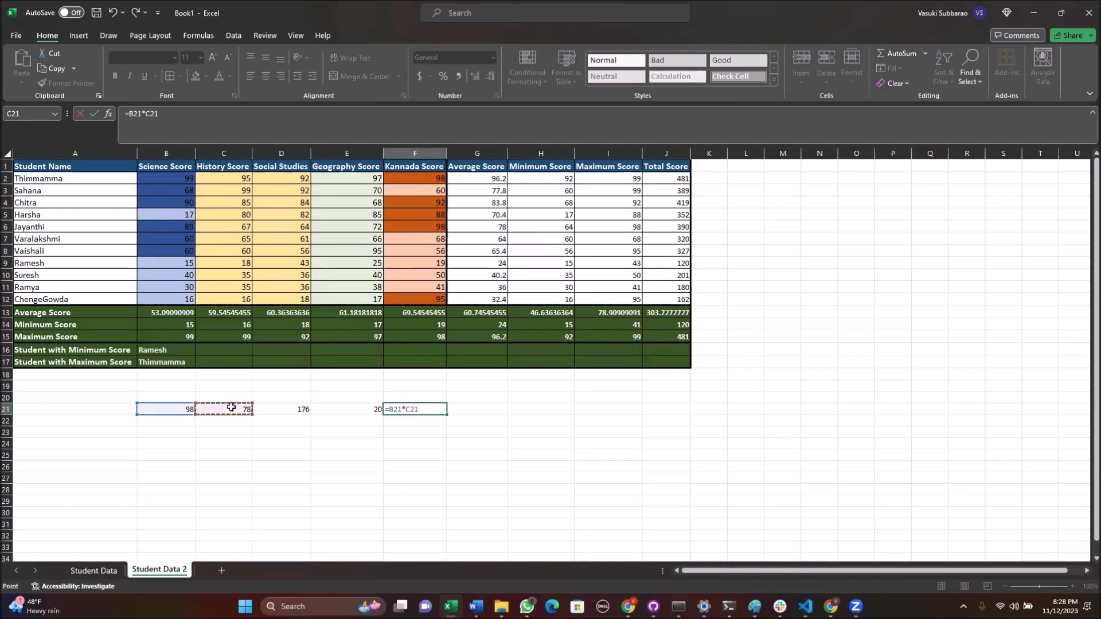
{"action": "key", "text": "Return"}
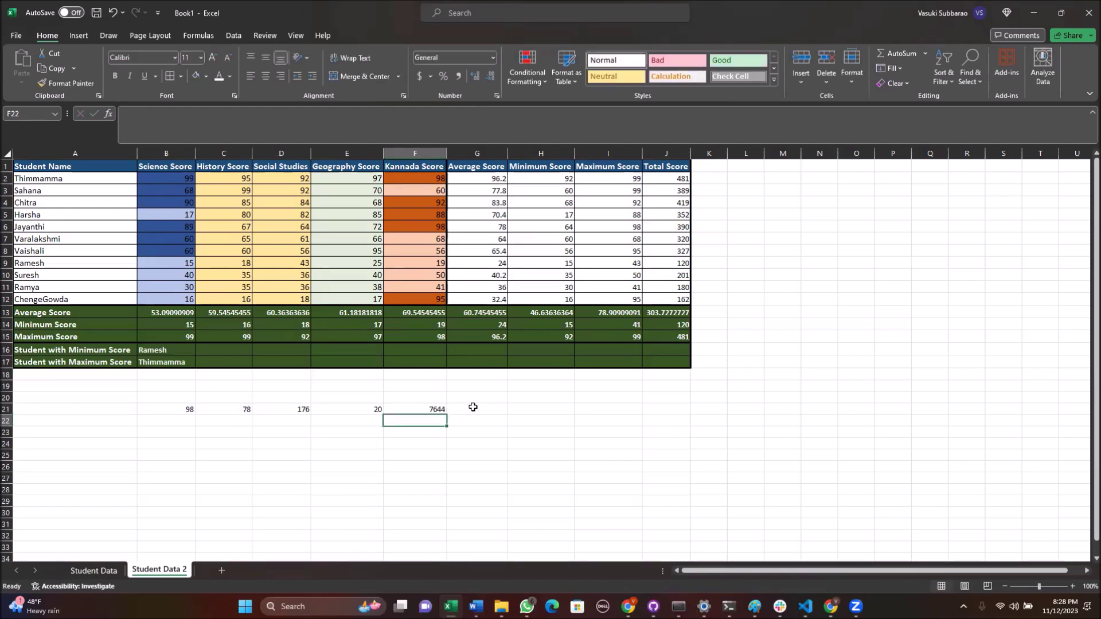
{"action": "left_click", "coordinate": [473, 407]}
{"action": "type", "text": "="}
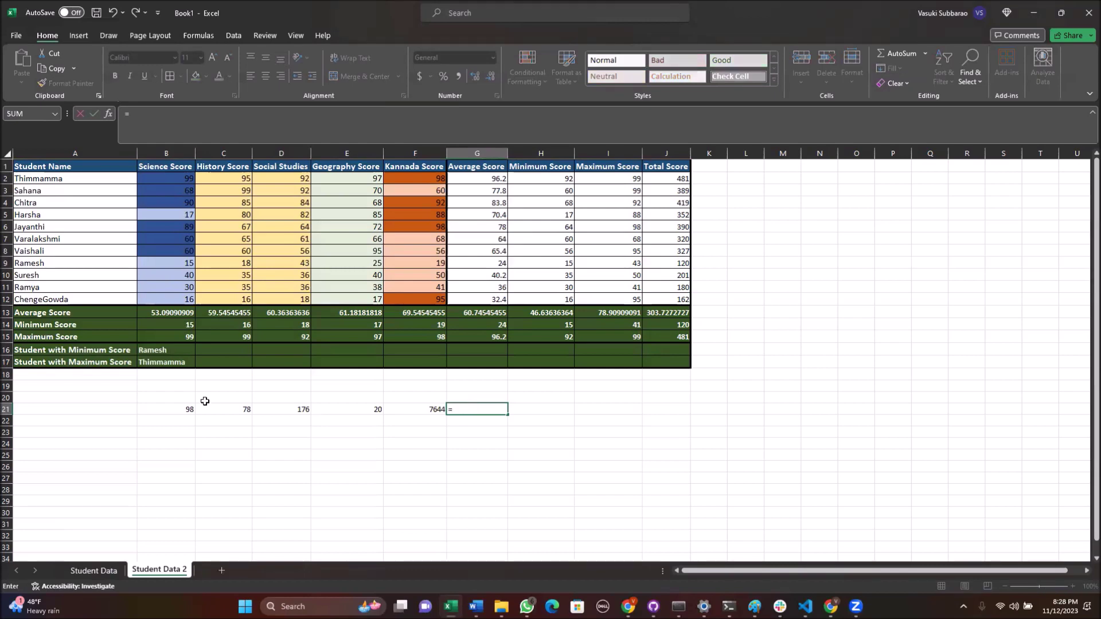
{"action": "left_click", "coordinate": [185, 407]}
{"action": "type", "text": "/"}
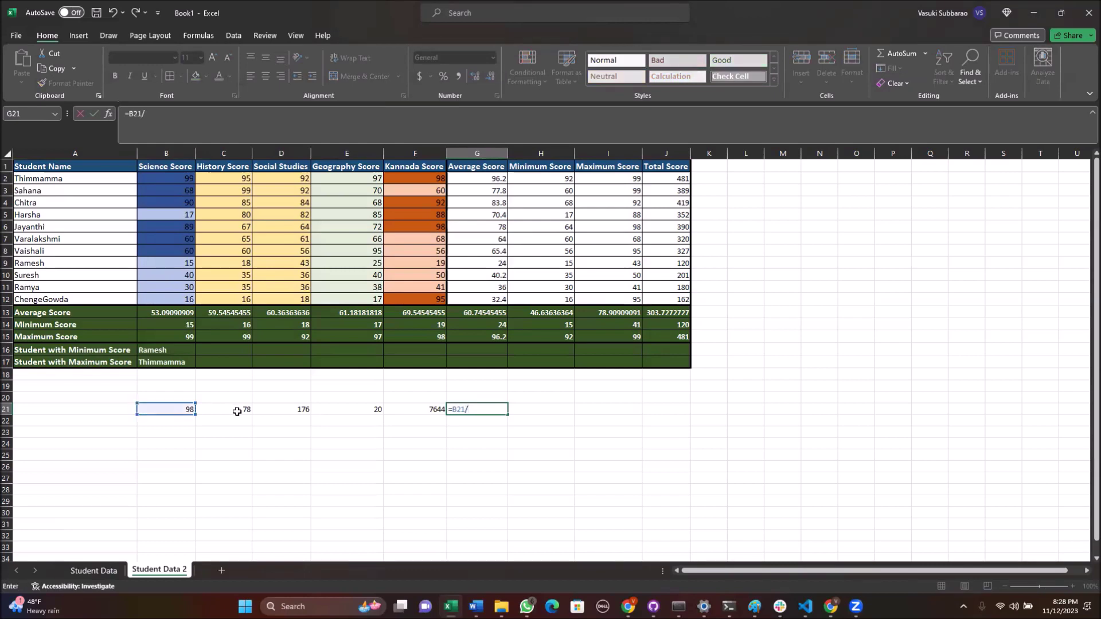
{"action": "left_click", "coordinate": [239, 408]}
{"action": "key", "text": "Return"}
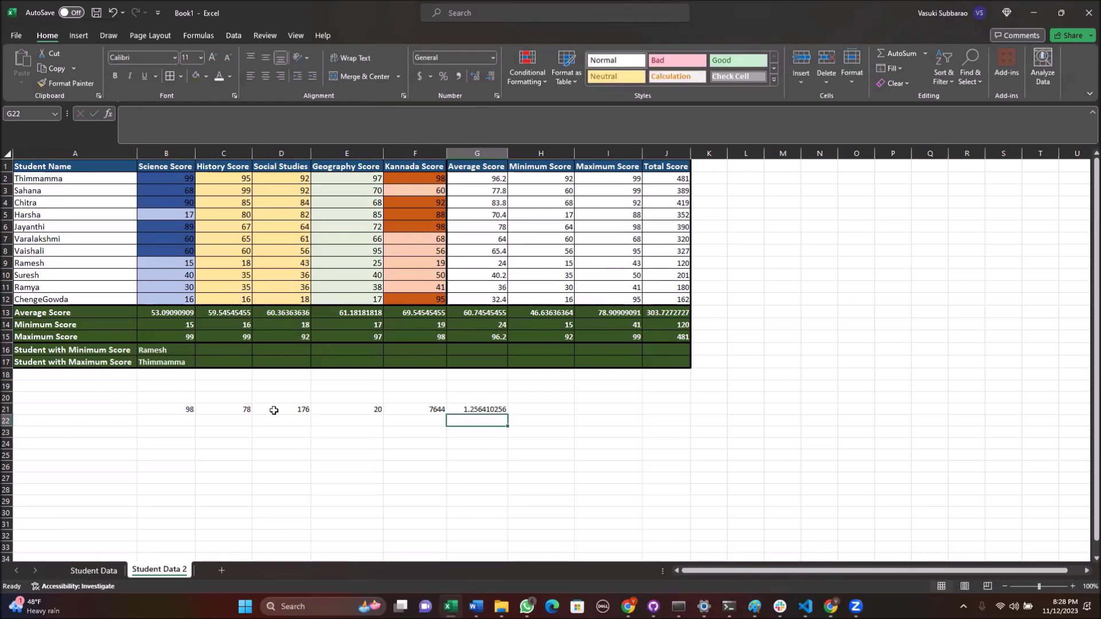
- Label D20 as ADD, replacing the initial SUM heading
{"action": "left_click", "coordinate": [274, 399]}
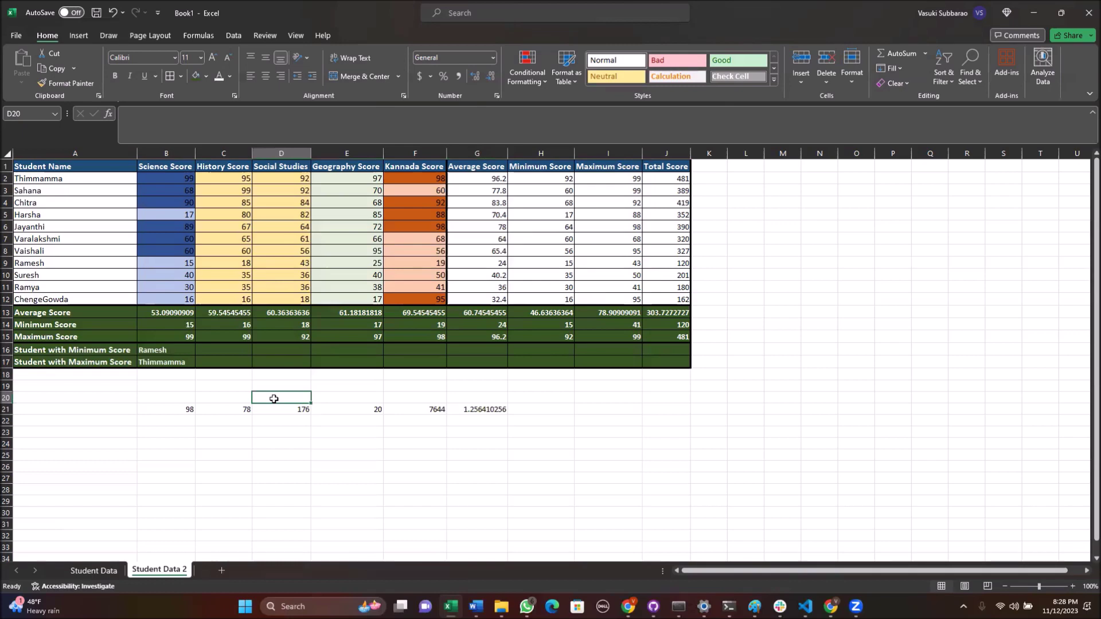
{"action": "type", "text": "SUM"}
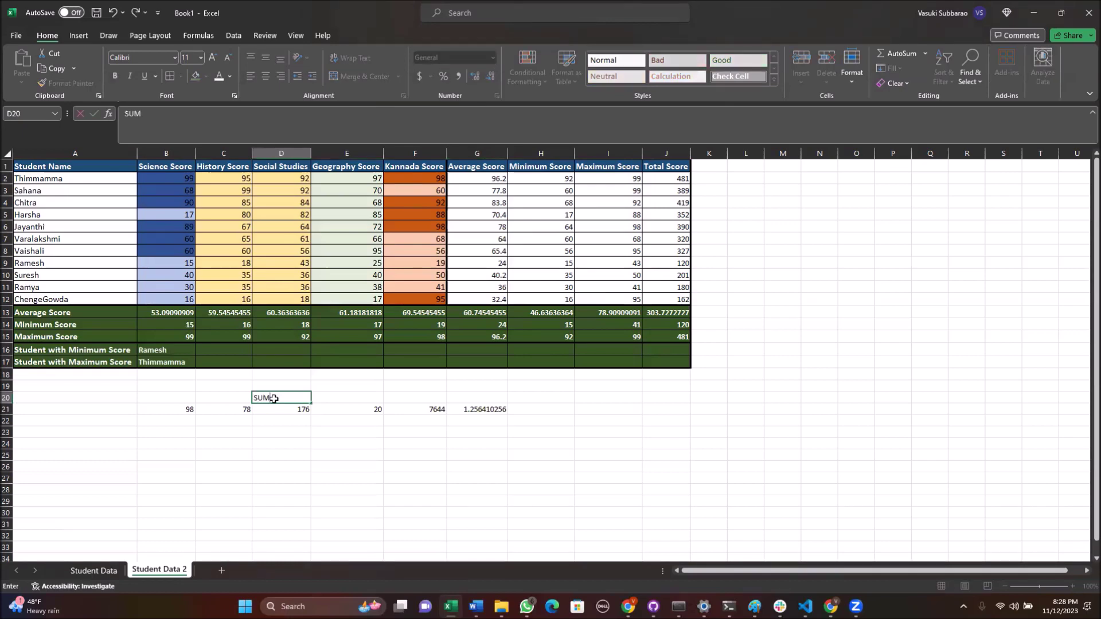
{"action": "key", "text": "Tab"}
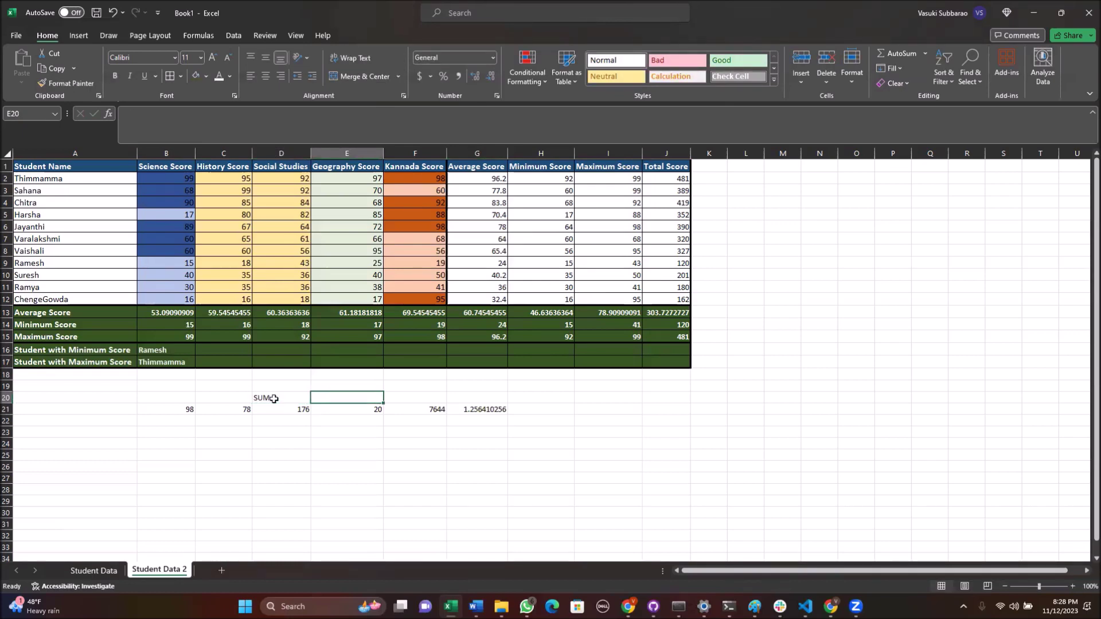
{"action": "left_click", "coordinate": [274, 399]}
{"action": "type", "text": "ADD"}
{"action": "key", "text": "Tab"}
- Label E20, F20 and G20 as SUBTRACT, MULTIPLY and DIVIDE
{"action": "type", "text": "SUBTRAC"}
{"action": "key", "text": "Tab"}
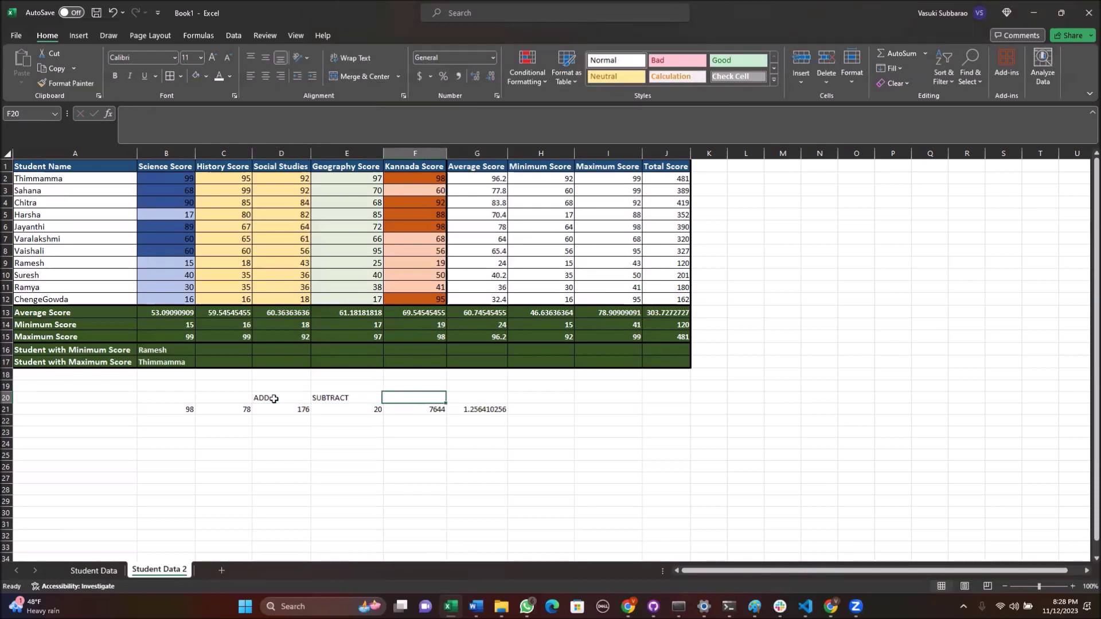
{"action": "type", "text": "MULTIPLE"}
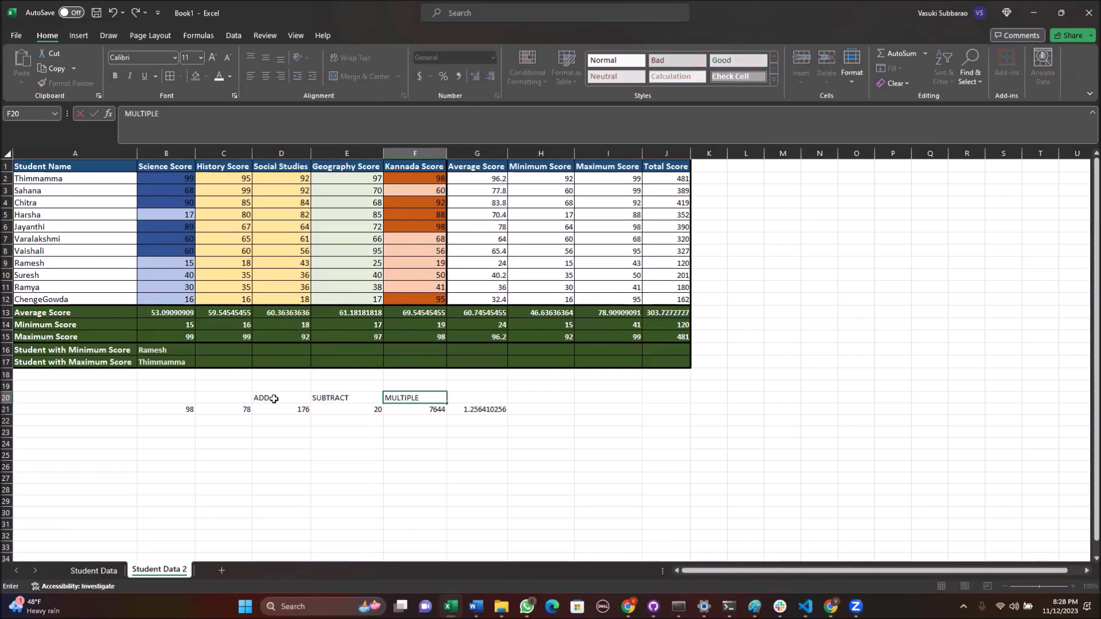
{"action": "key", "text": "BackSpace"}
{"action": "key", "text": "Tab"}
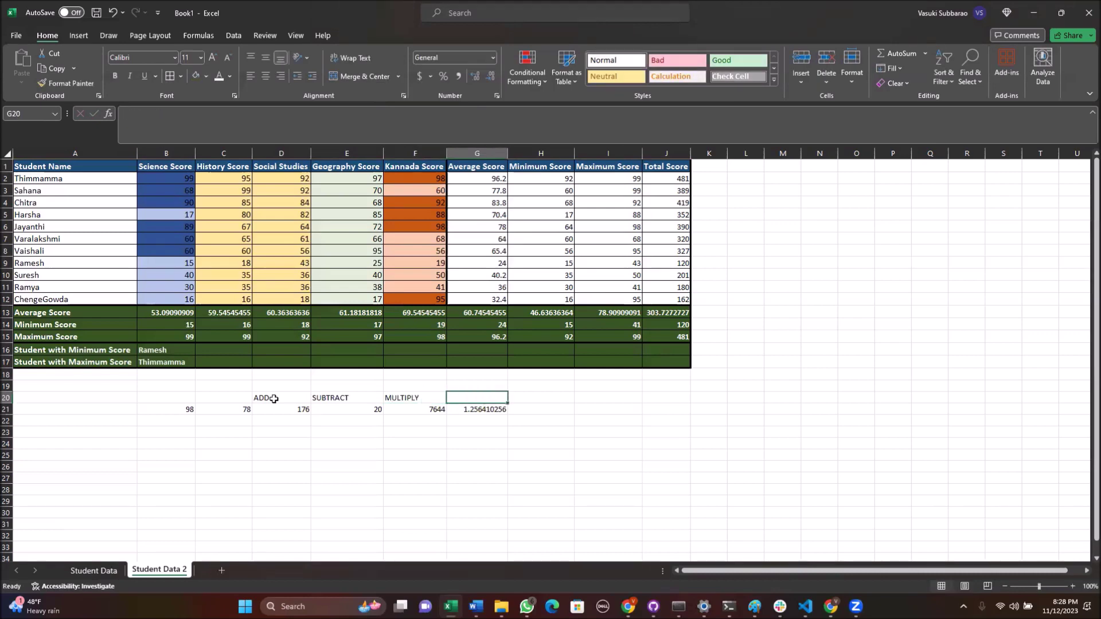
{"action": "type", "text": "DIVIDE"}
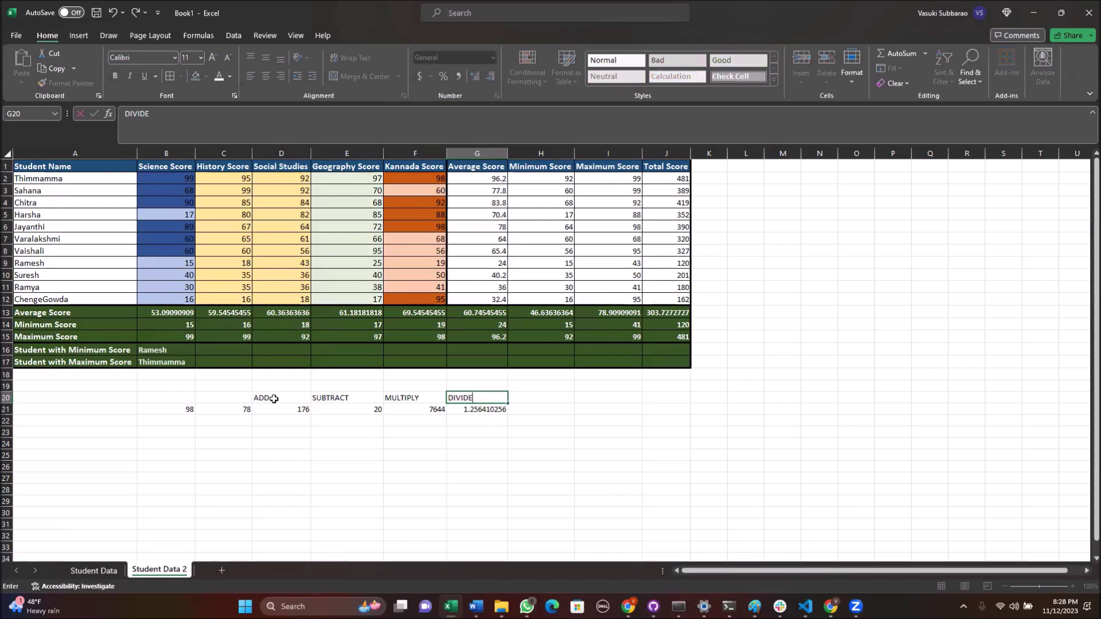
{"action": "left_click", "coordinate": [223, 466]}
{"action": "left_click", "coordinate": [174, 421]}
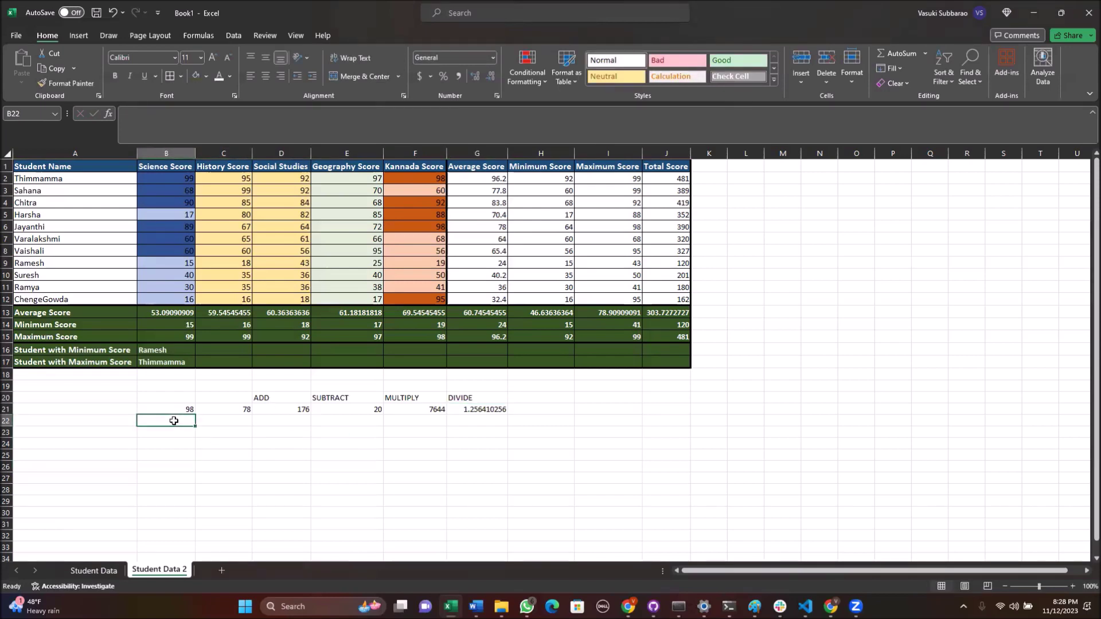
{"action": "type", "text": "67"}
{"action": "key", "text": "Tab"}
{"action": "type", "text": "2"}
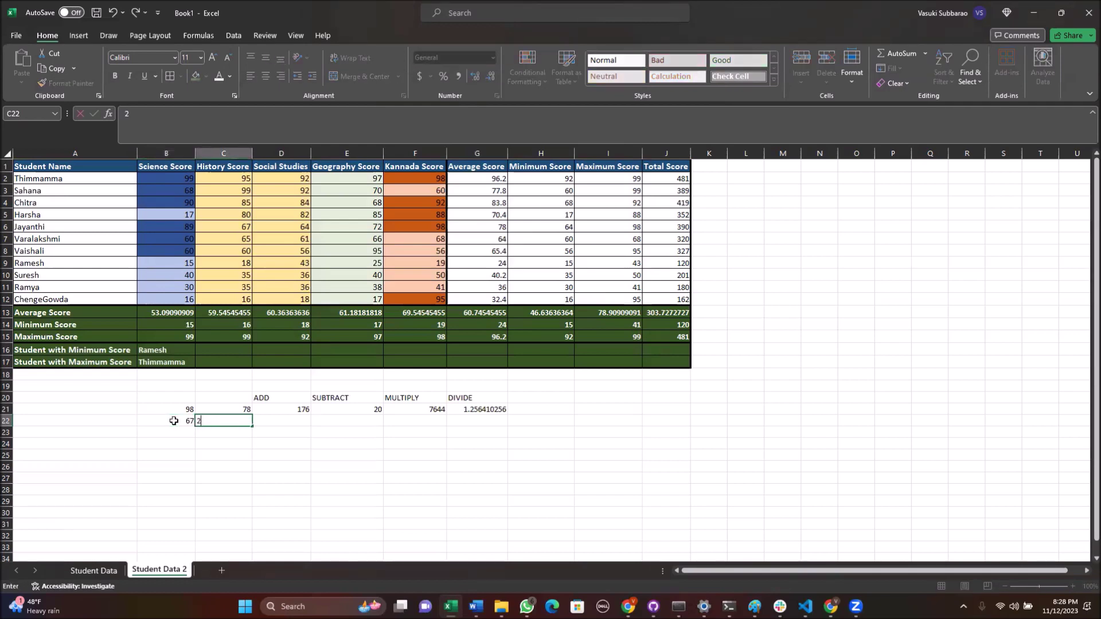
{"action": "key", "text": "Tab"}
{"action": "mouse_move", "coordinate": [294, 410]}
{"action": "left_mouse_down"}
{"action": "mouse_move", "coordinate": [491, 412]}
{"action": "mouse_move", "coordinate": [504, 427]}
{"action": "left_mouse_up"}
{"action": "left_click", "coordinate": [298, 420]}
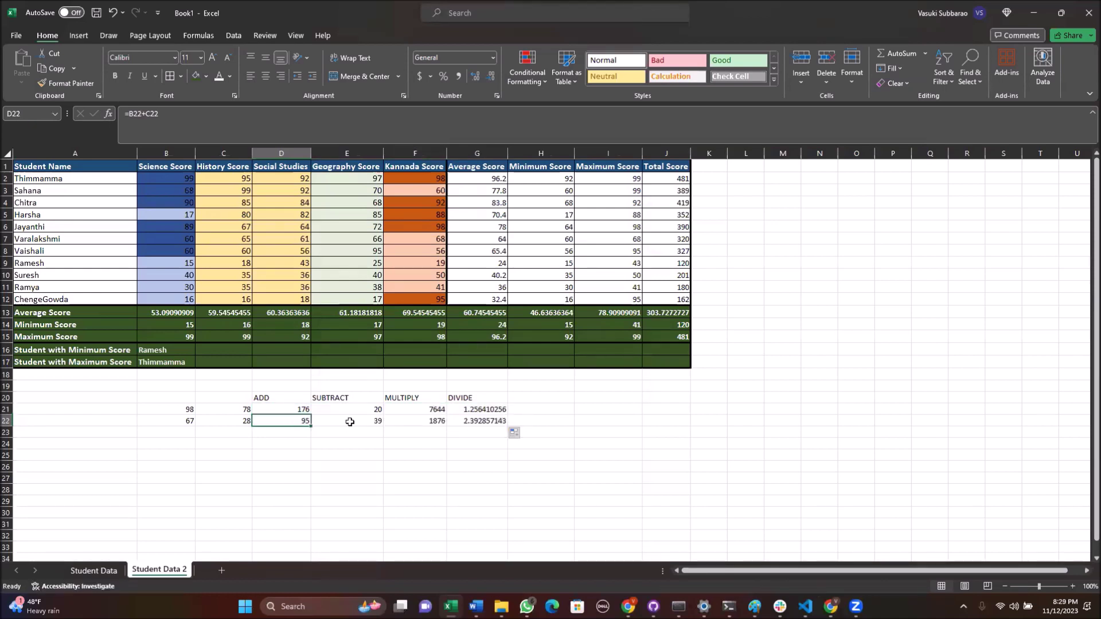
{"action": "left_click", "coordinate": [379, 421]}
{"action": "left_click", "coordinate": [429, 422]}
{"action": "left_click", "coordinate": [478, 422]}
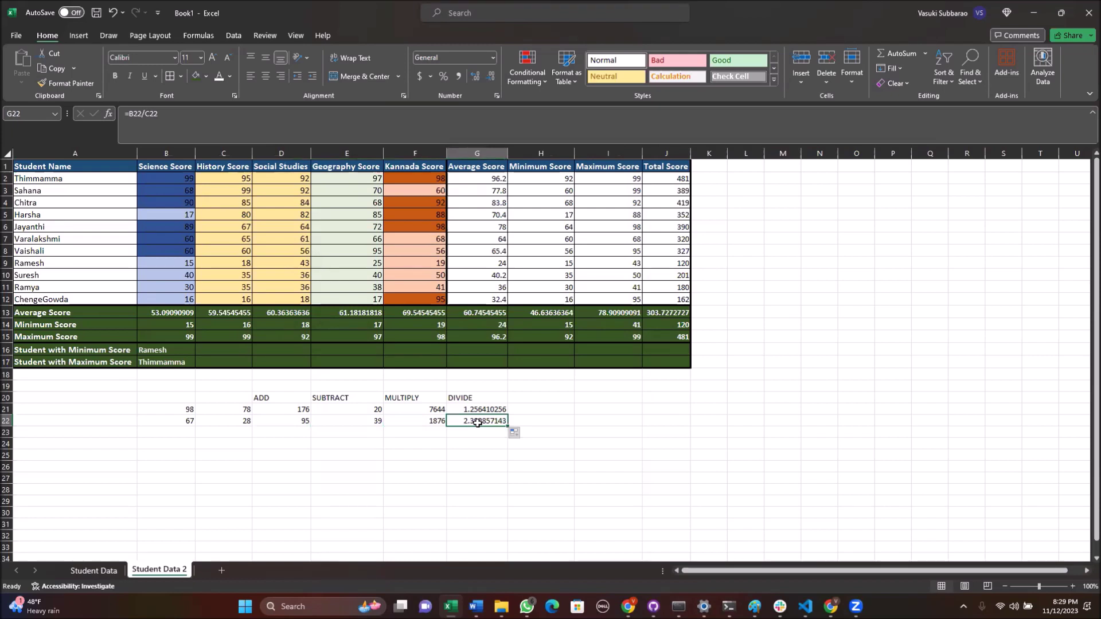
{"action": "left_click", "coordinate": [286, 408]}
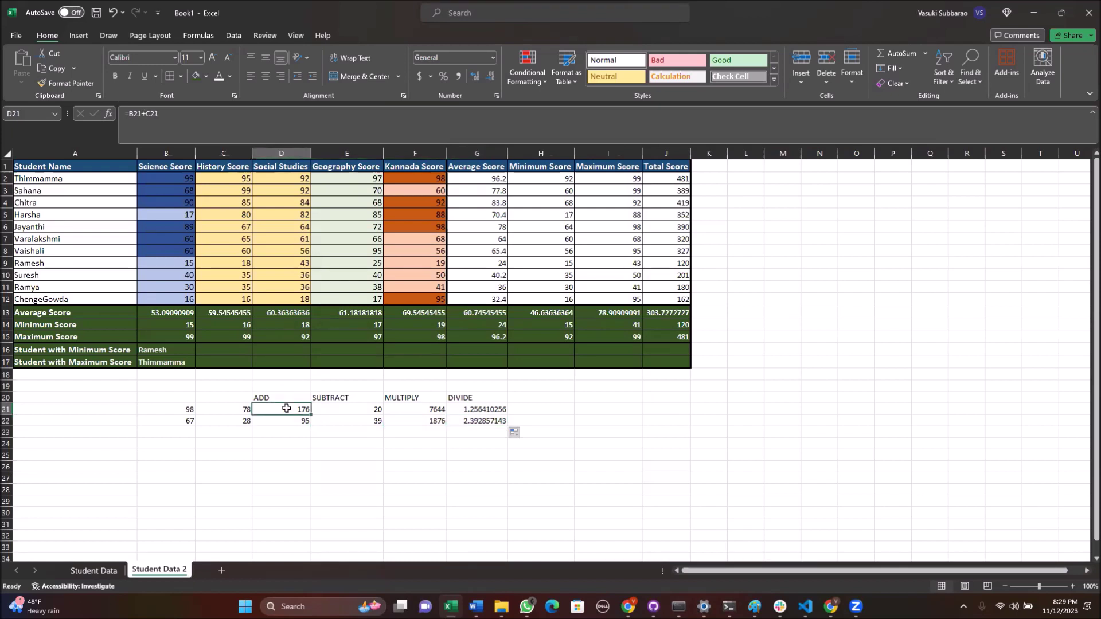
{"action": "left_click", "coordinate": [348, 408]}
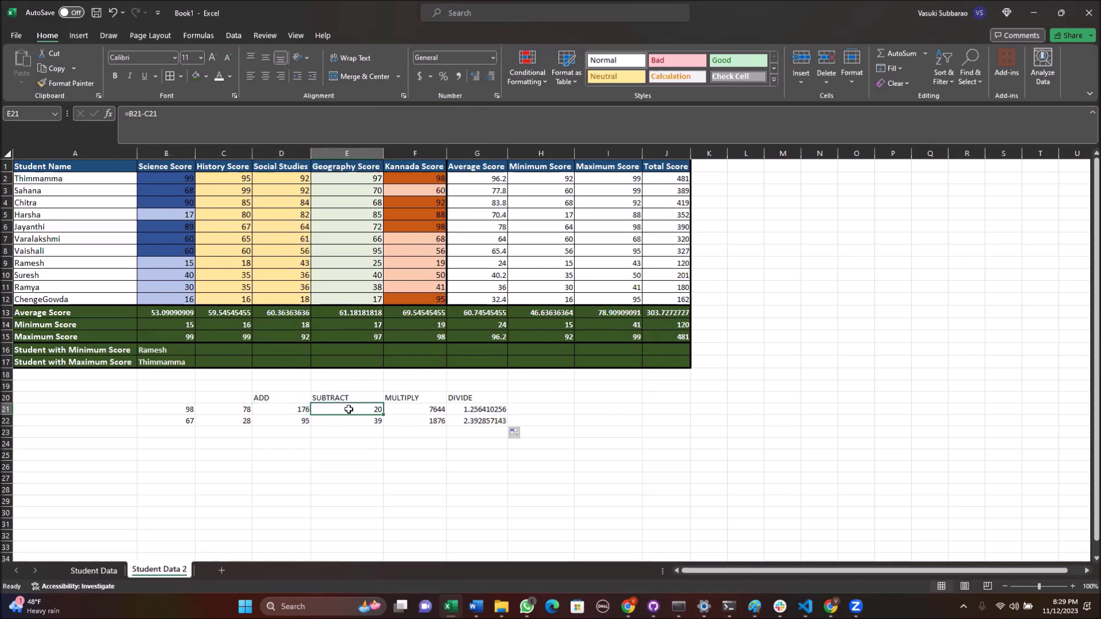
{"action": "left_click", "coordinate": [177, 441]}
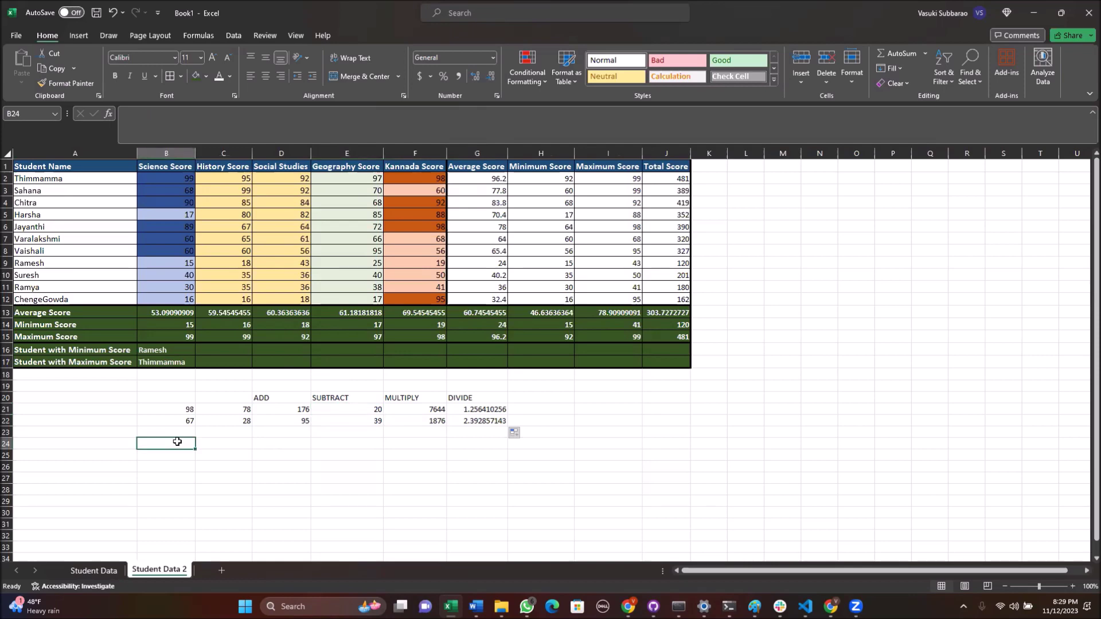
- Enter 98, 78 and 35 in B24 through D24
{"action": "type", "text": "98"}
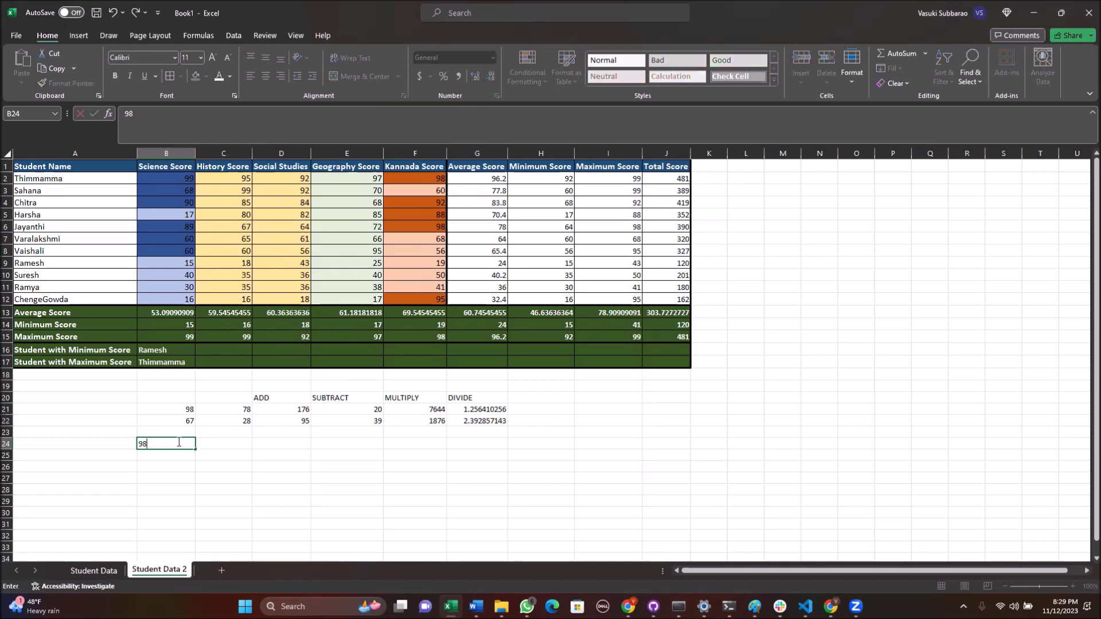
{"action": "key", "text": "Tab"}
{"action": "type", "text": "78"}
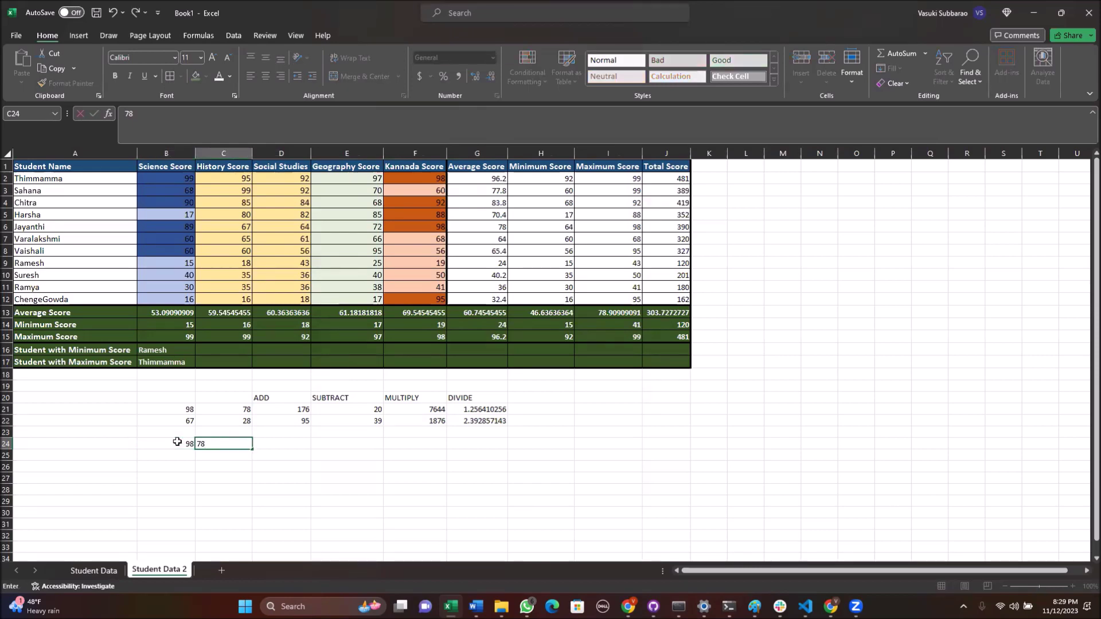
{"action": "key", "text": "Tab"}
{"action": "type", "text": "35"}
{"action": "key", "text": "Tab"}
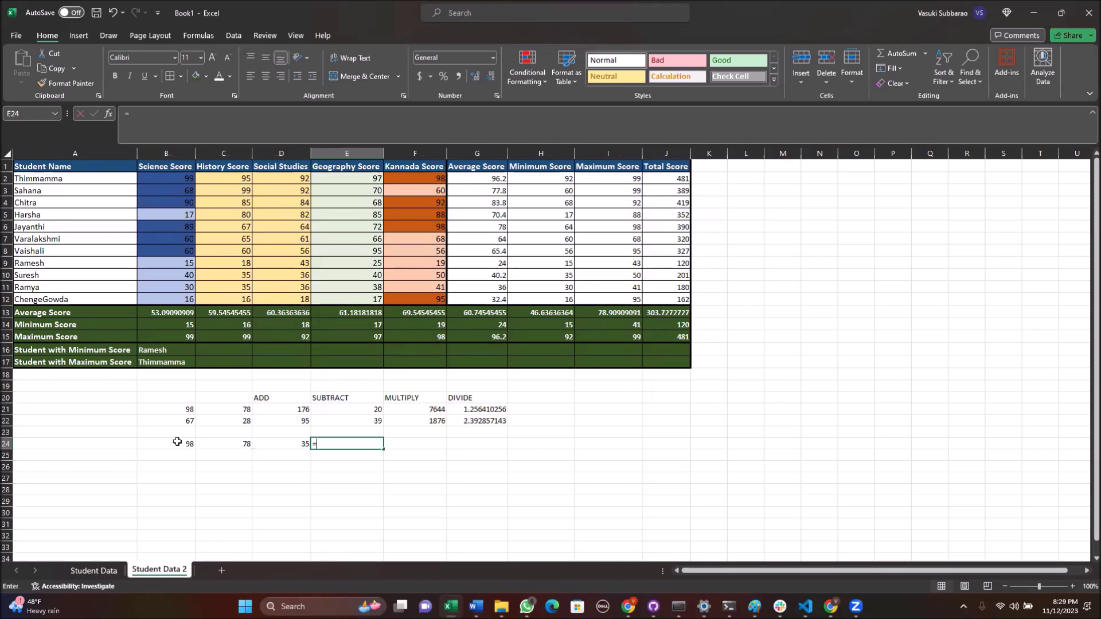
- Enter =SUM(B24:D24) in E24 and =PRODUCT(B24:D24) in F24
{"action": "type", "text": "=sum("}
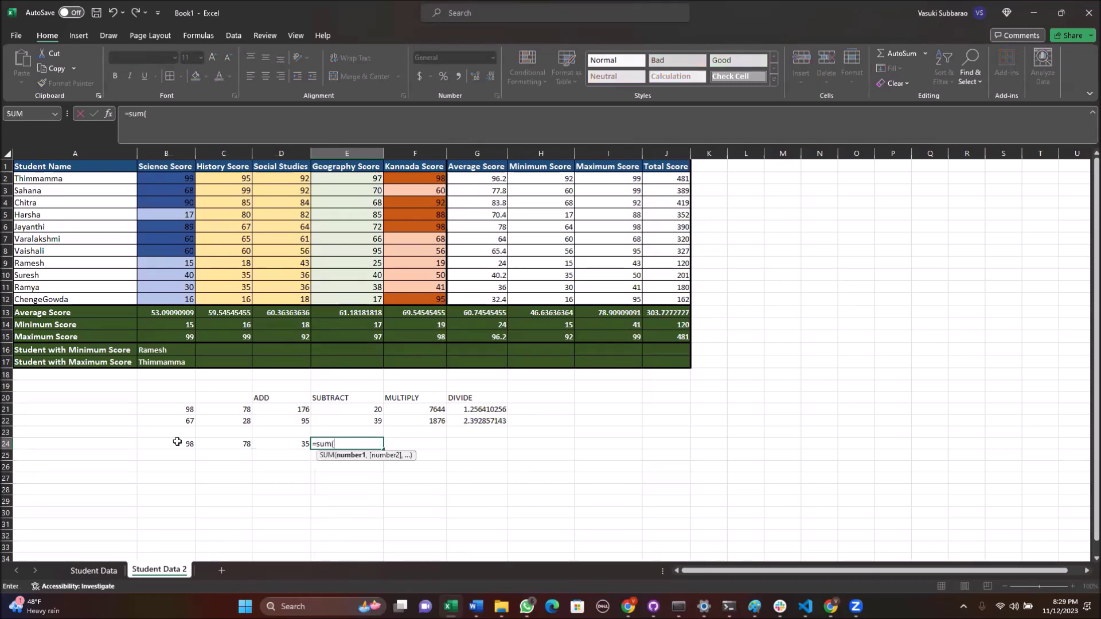
{"action": "left_click_drag", "start_coordinate": [172, 443], "coordinate": [280, 442]}
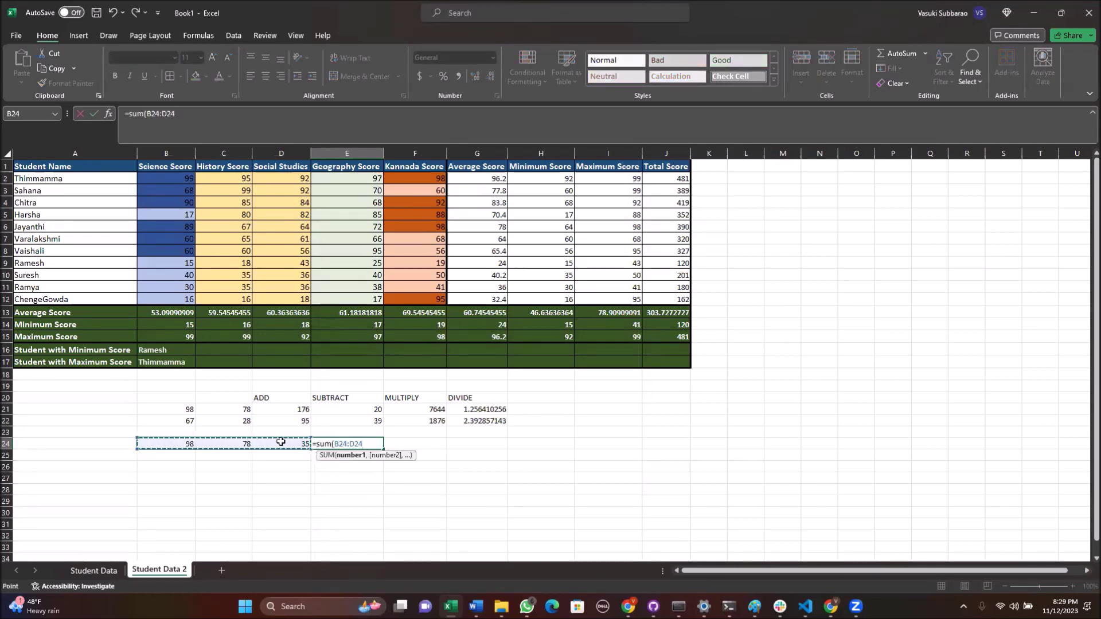
{"action": "key", "text": "Return"}
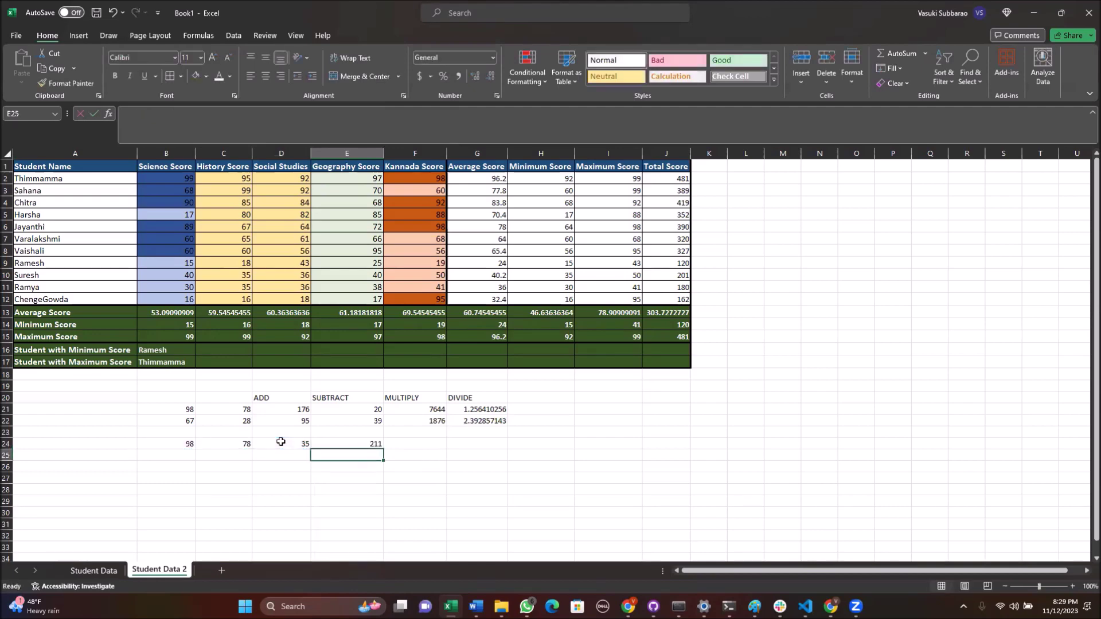
{"action": "key", "text": "Up"}
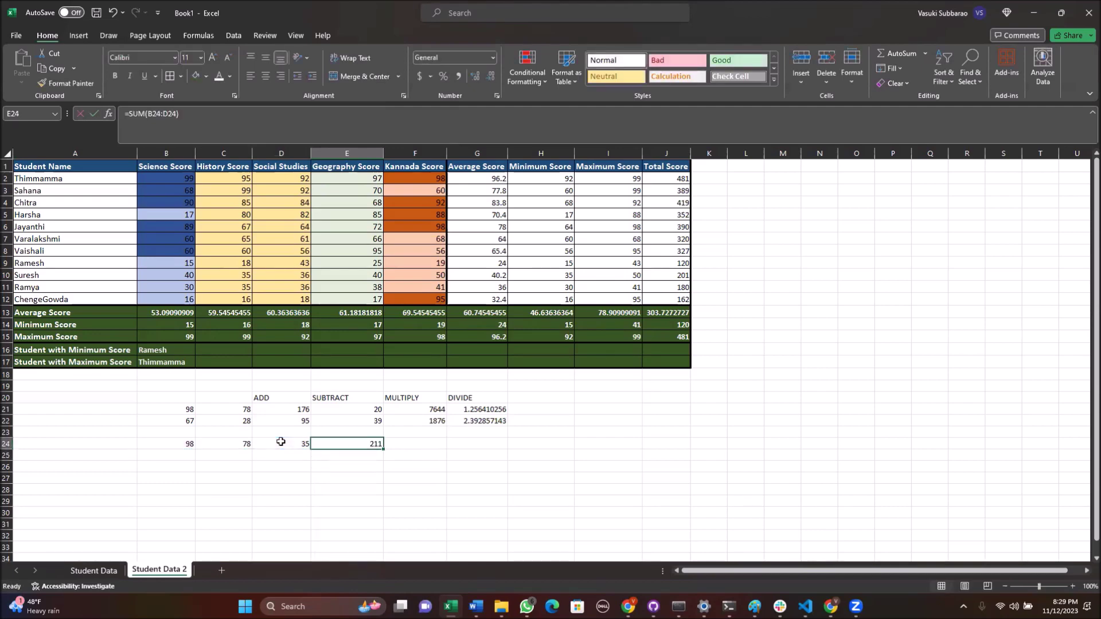
{"action": "key", "text": "Right"}
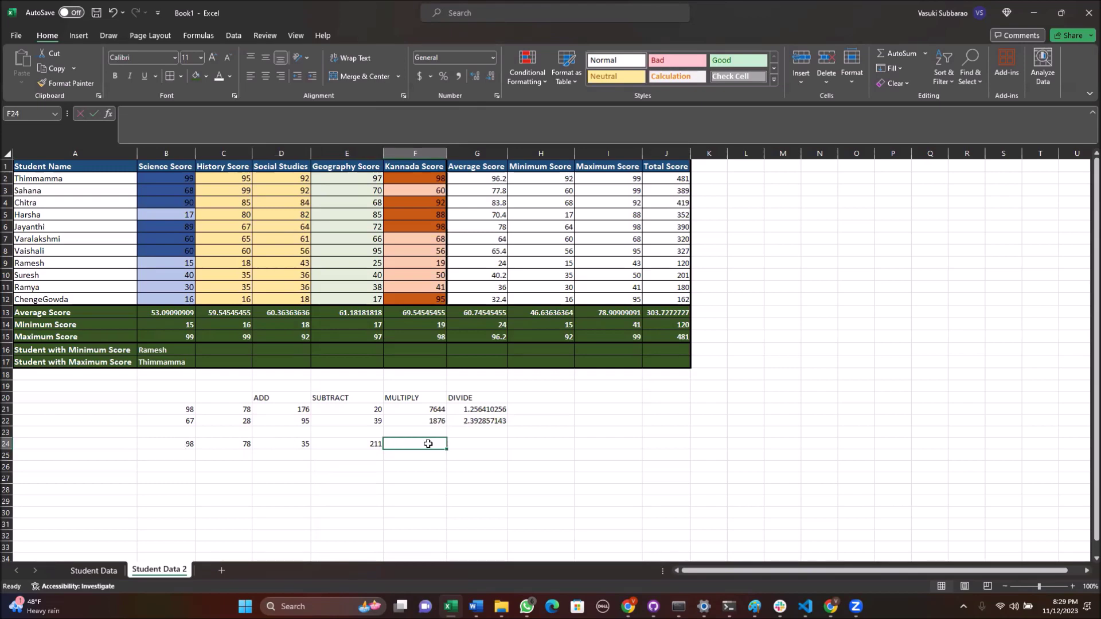
{"action": "type", "text": "=product"}
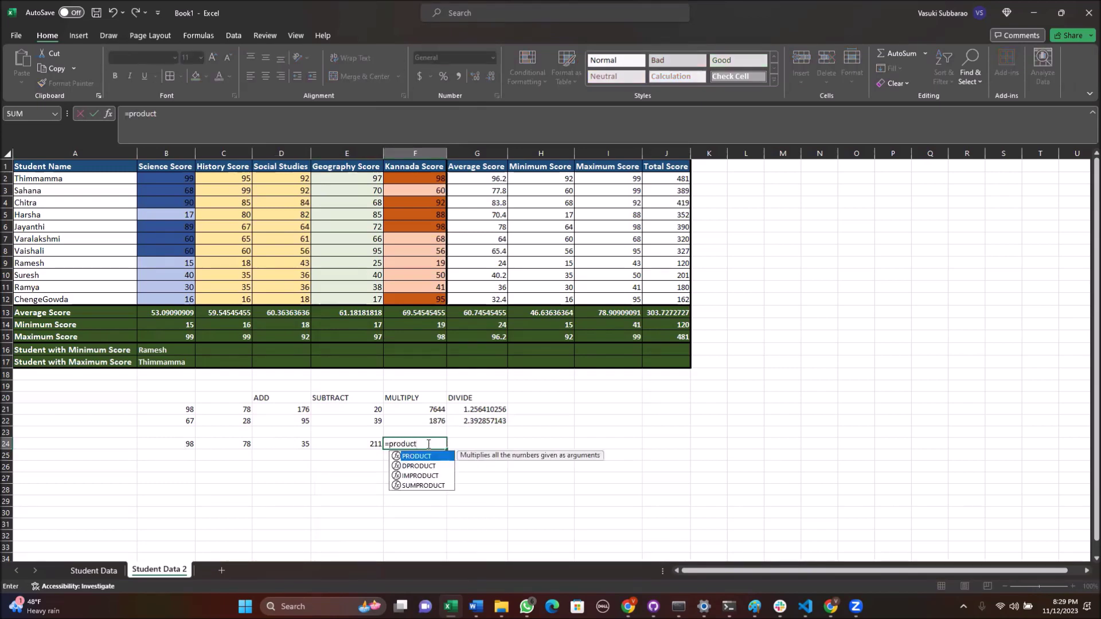
{"action": "type", "text": "("}
{"action": "left_click", "coordinate": [194, 444]}
{"action": "left_click_drag", "start_coordinate": [194, 444], "coordinate": [262, 441]}
{"action": "key", "text": "Return"}
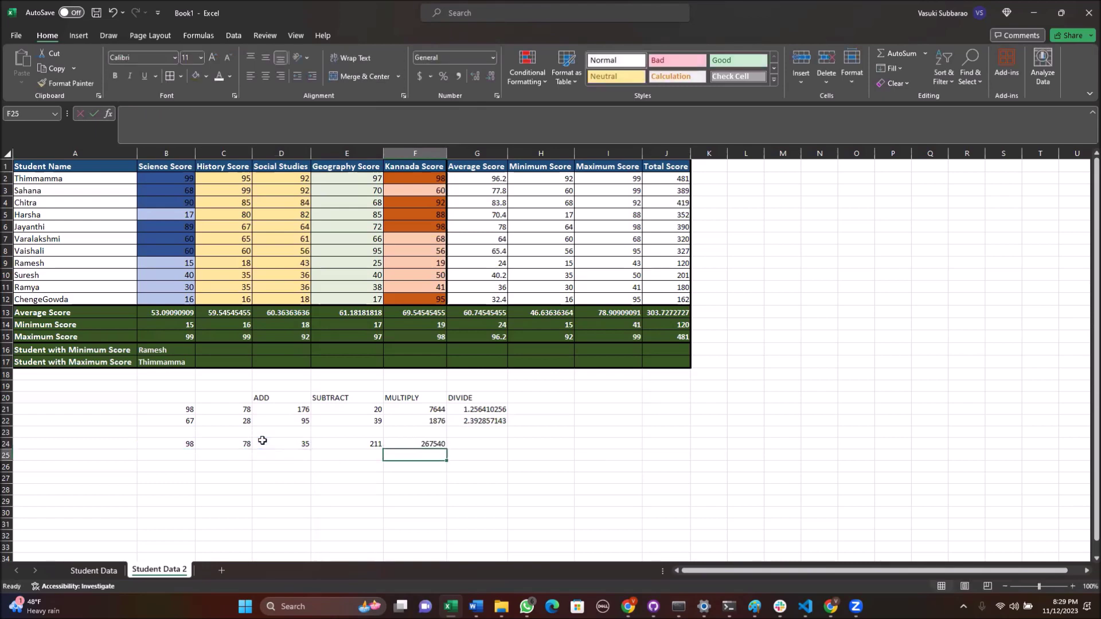
- Enter =COUNT(B24:D24) in G24 and review the SUM, PRODUCT and COUNT formulas
{"action": "left_click", "coordinate": [480, 446]}
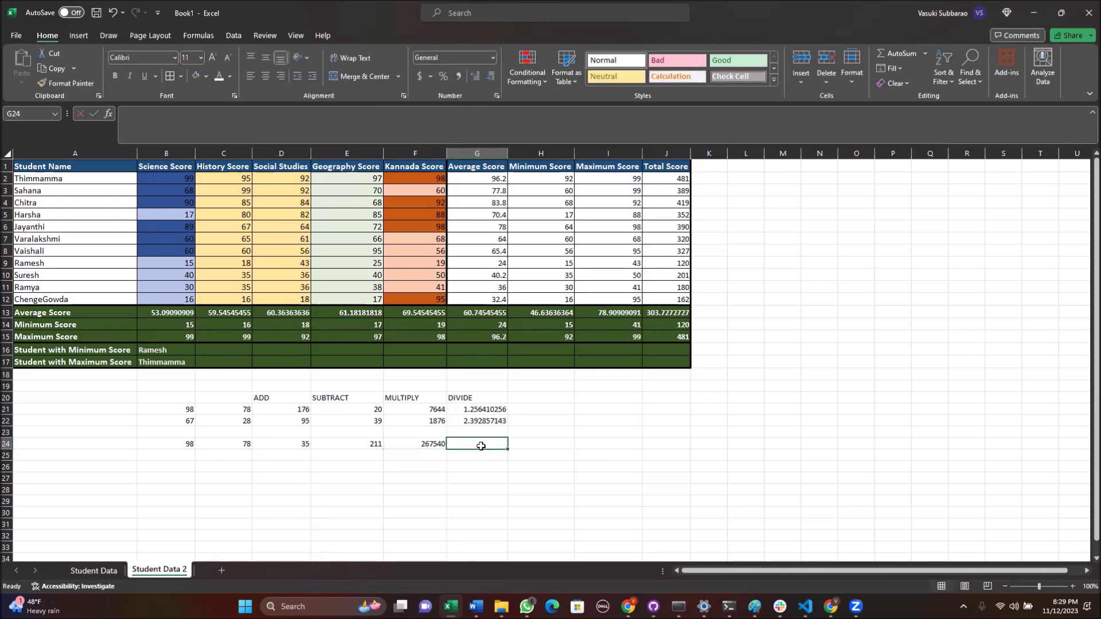
{"action": "type", "text": "=count("}
{"action": "left_click_drag", "start_coordinate": [166, 442], "coordinate": [278, 444]}
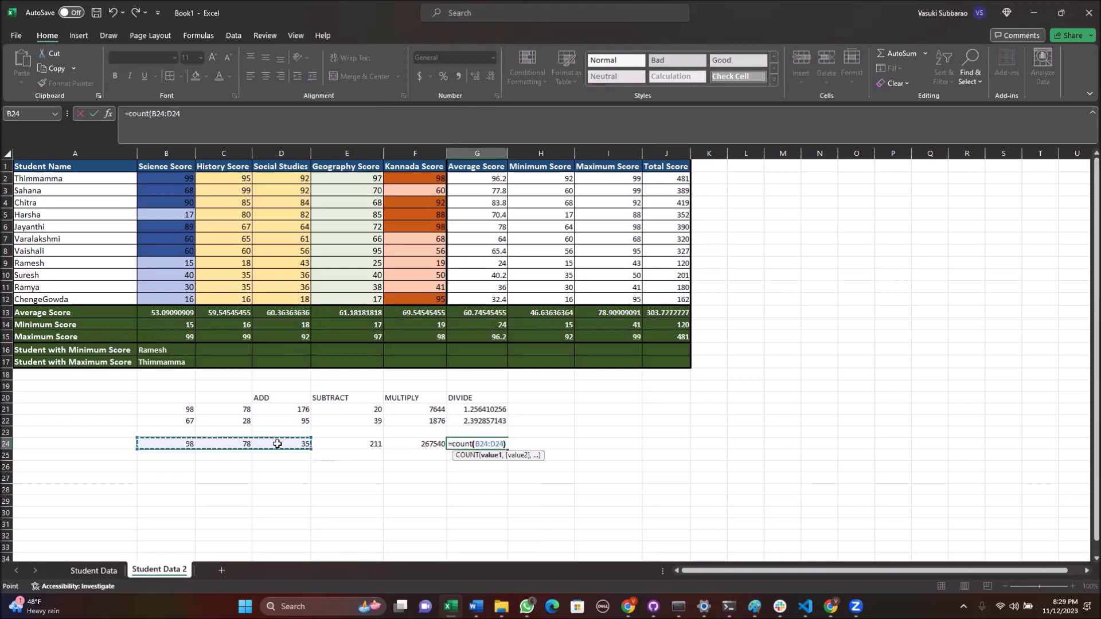
{"action": "key", "text": "Return"}
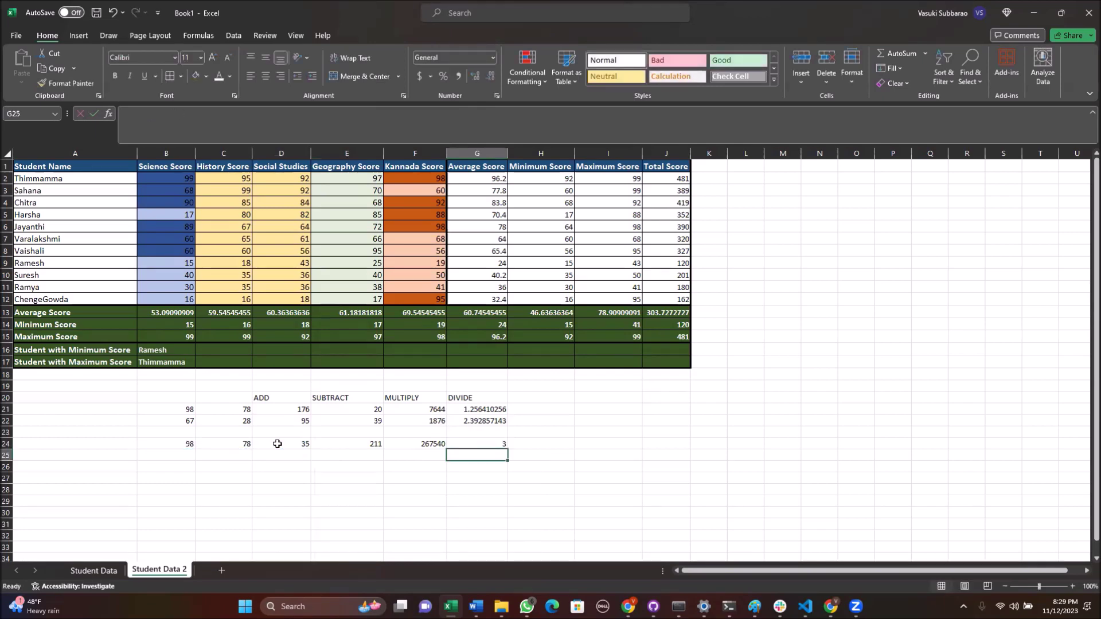
{"action": "left_click", "coordinate": [369, 442]}
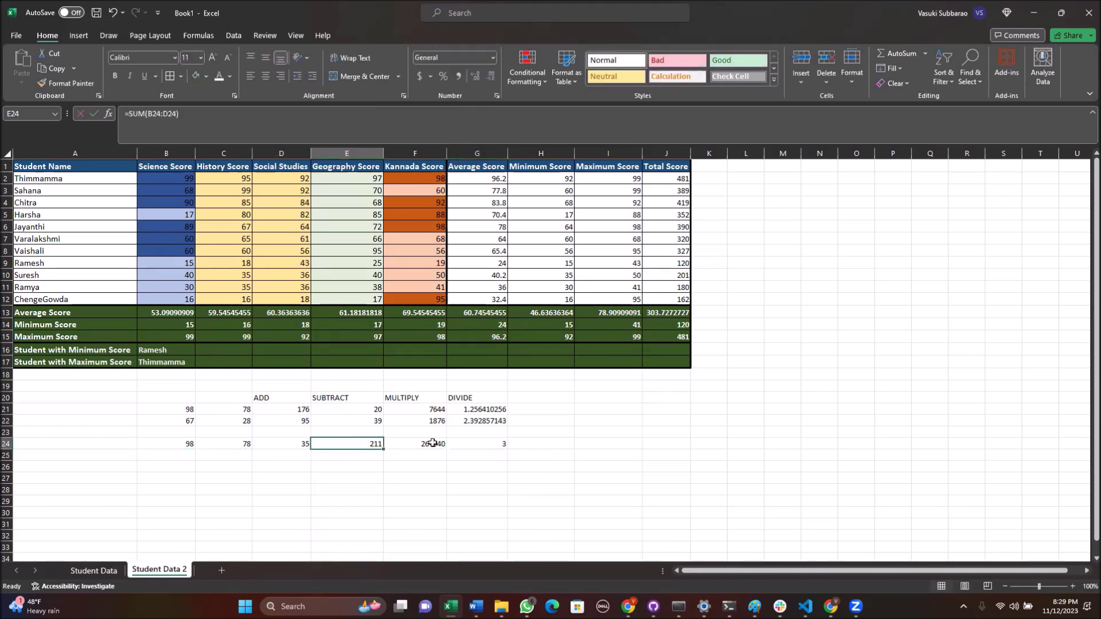
{"action": "left_click", "coordinate": [433, 443]}
{"action": "left_click", "coordinate": [484, 443]}
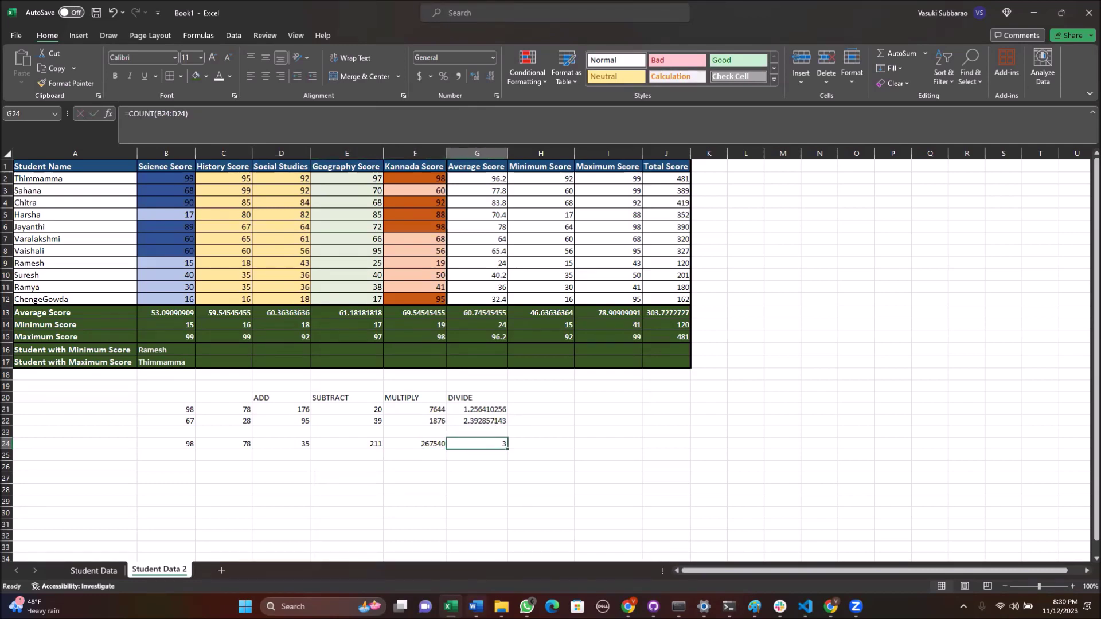
{"action": "left_click", "coordinate": [476, 607]}
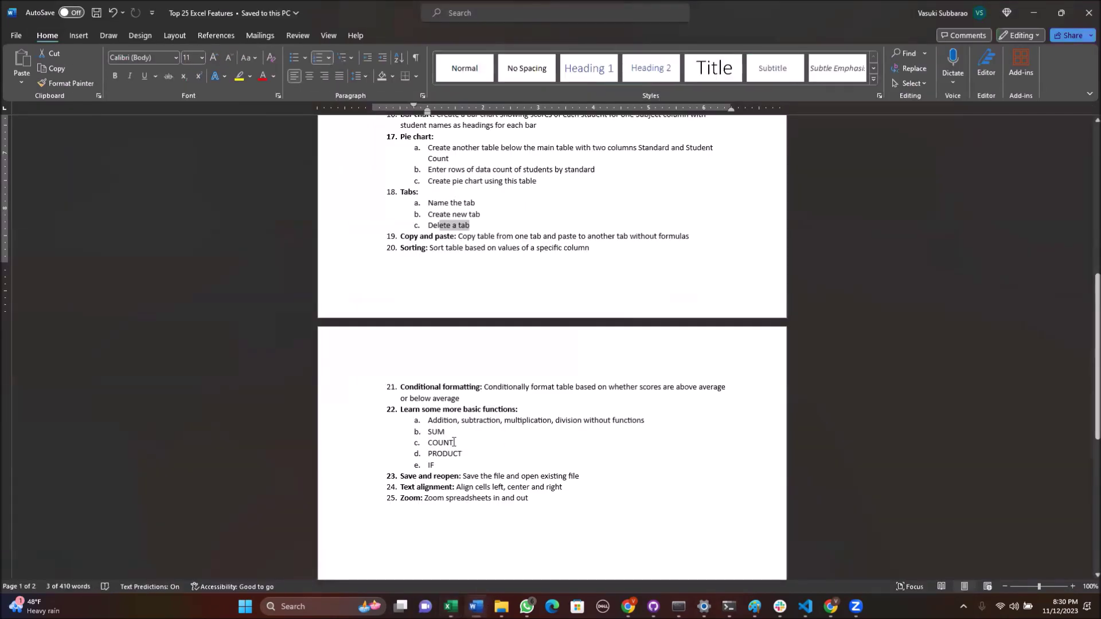
{"action": "left_click", "coordinate": [1034, 13]}
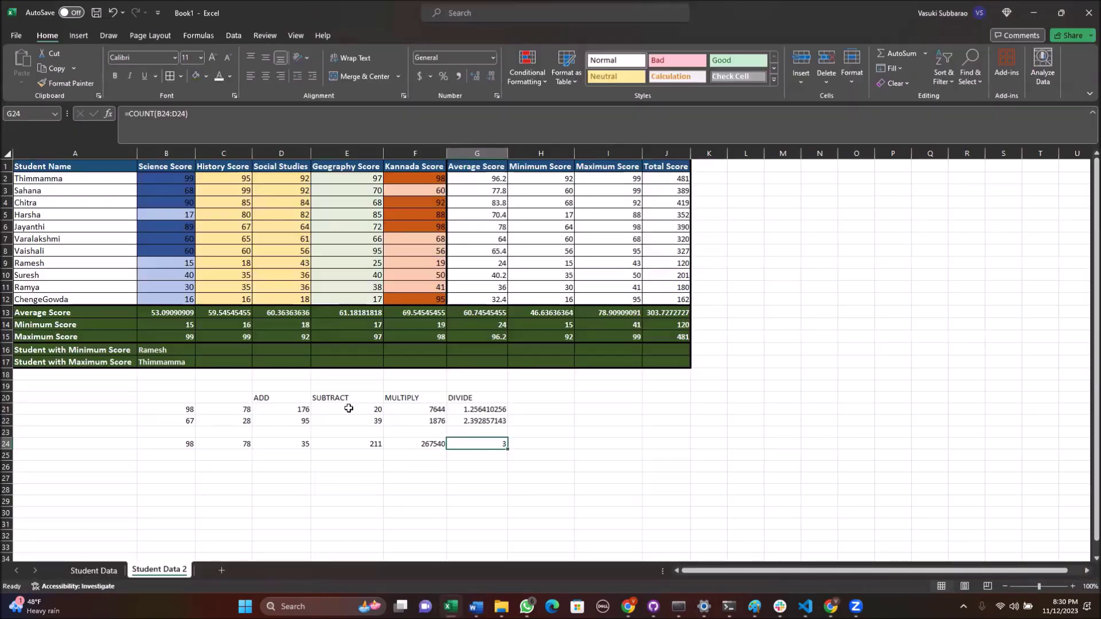
- Label E23 through H23 as SUM, PRODUCT, COUNT and IF
{"action": "left_click", "coordinate": [366, 432]}
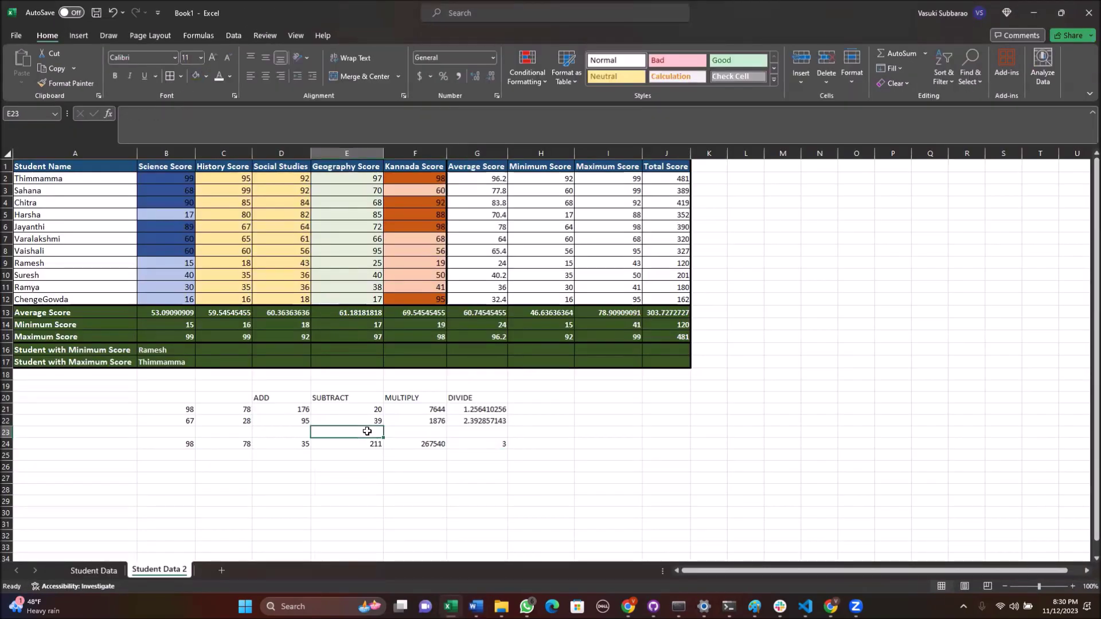
{"action": "type", "text": "SUM"}
{"action": "key", "text": "Tab"}
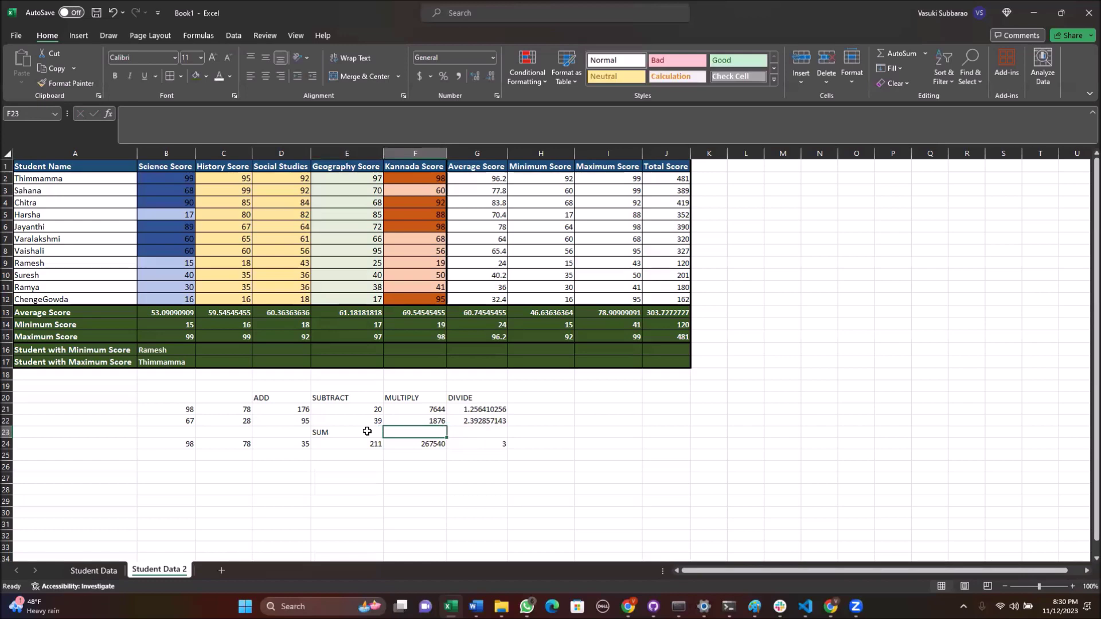
{"action": "type", "text": "PRODUCT"}
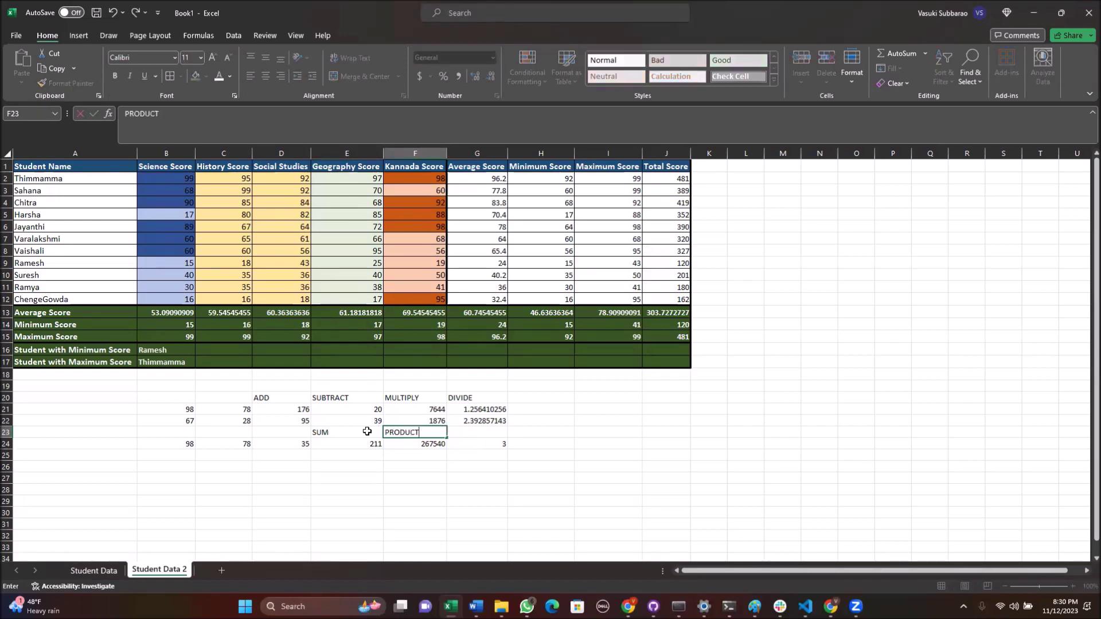
{"action": "key", "text": "Tab"}
{"action": "type", "text": "COUNT"}
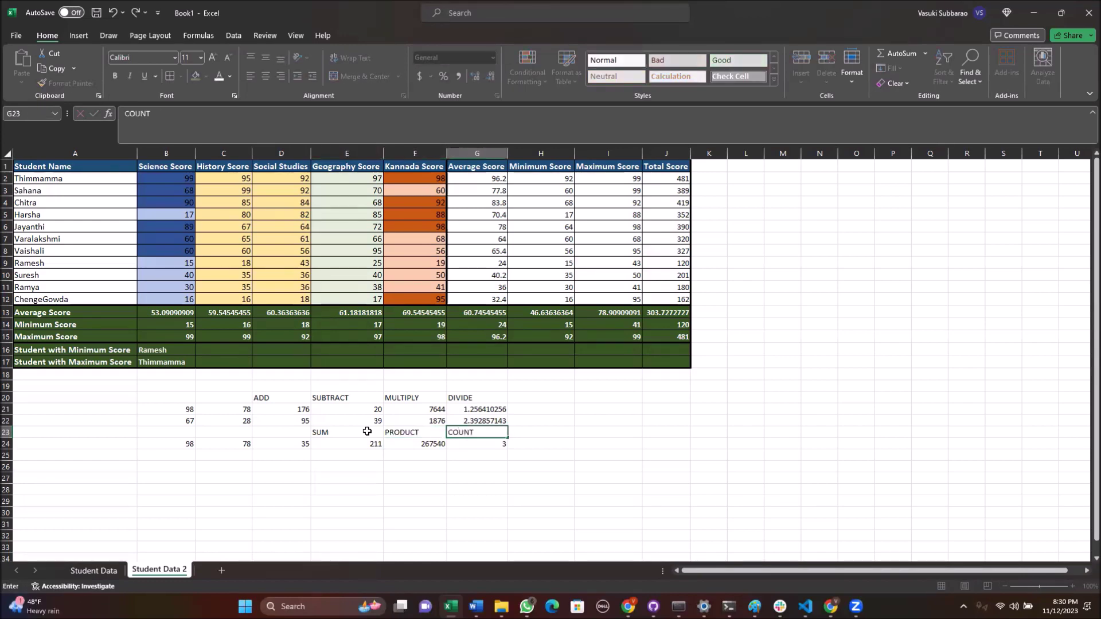
{"action": "key", "text": "Tab"}
{"action": "type", "text": "IF"}
{"action": "key", "text": "Return"}
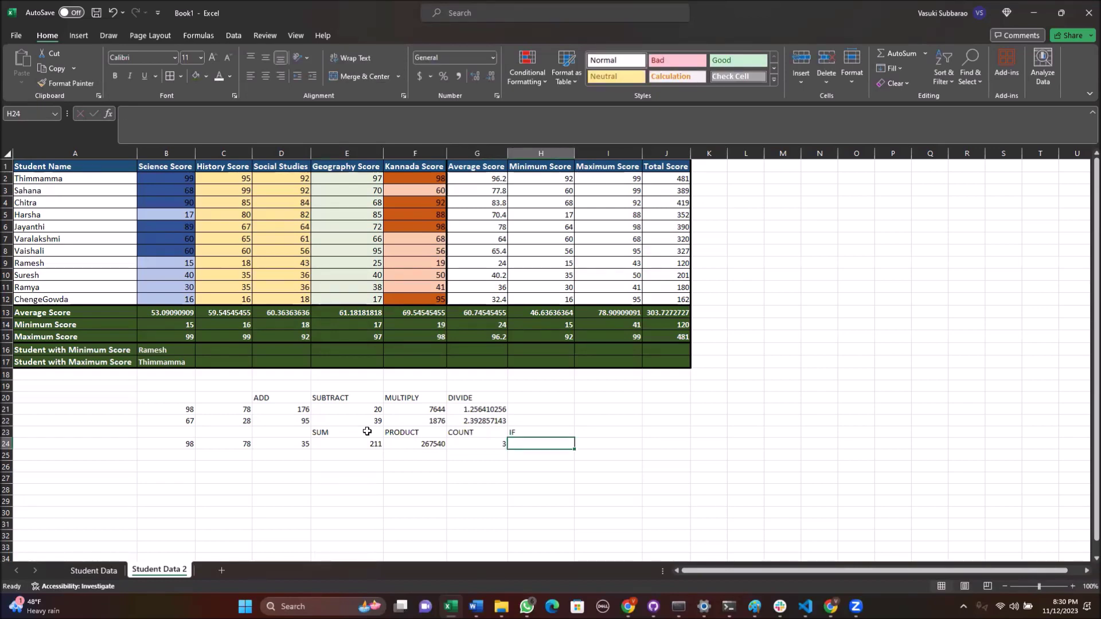
- Enter =IF(B24>C24,"YES","NO") in H24, returning YES
{"action": "left_click", "coordinate": [175, 444]}
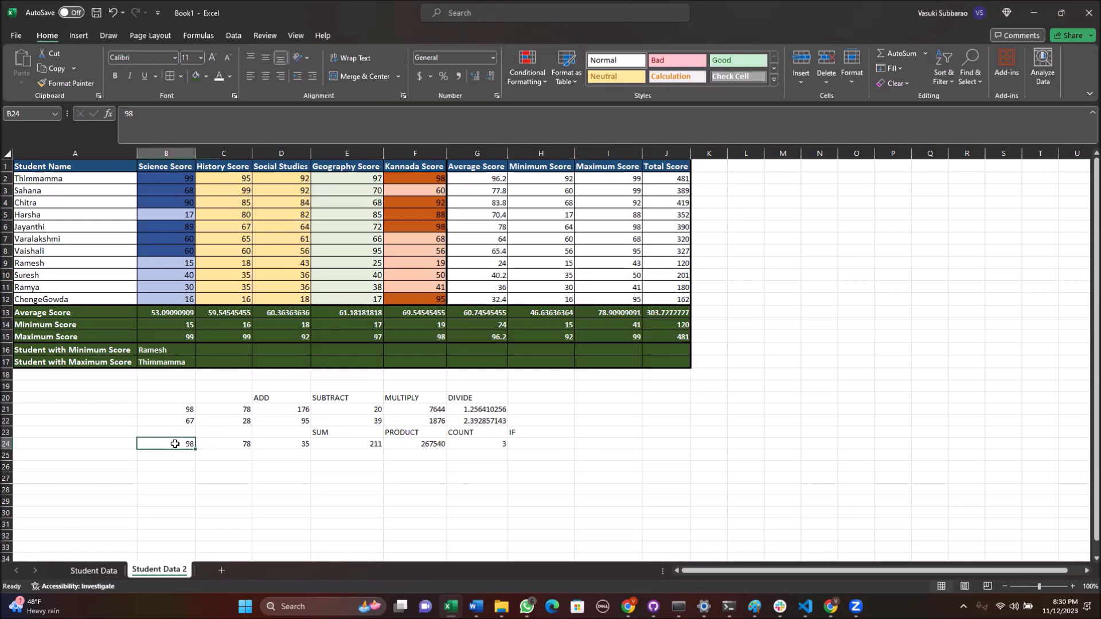
{"action": "left_click", "coordinate": [243, 443]}
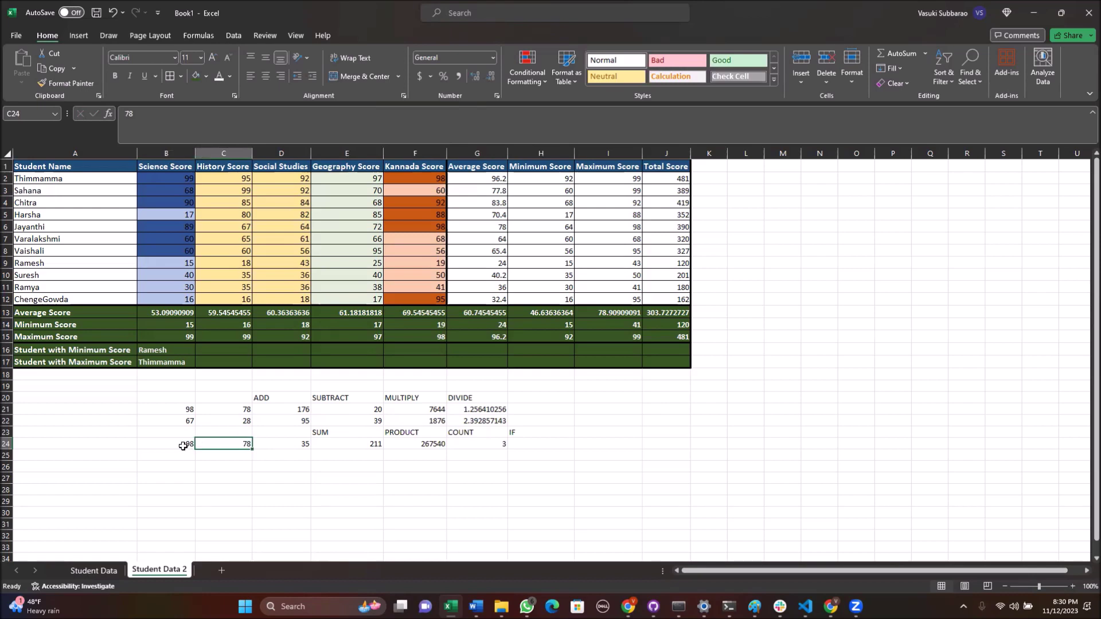
{"action": "left_click", "coordinate": [519, 446]}
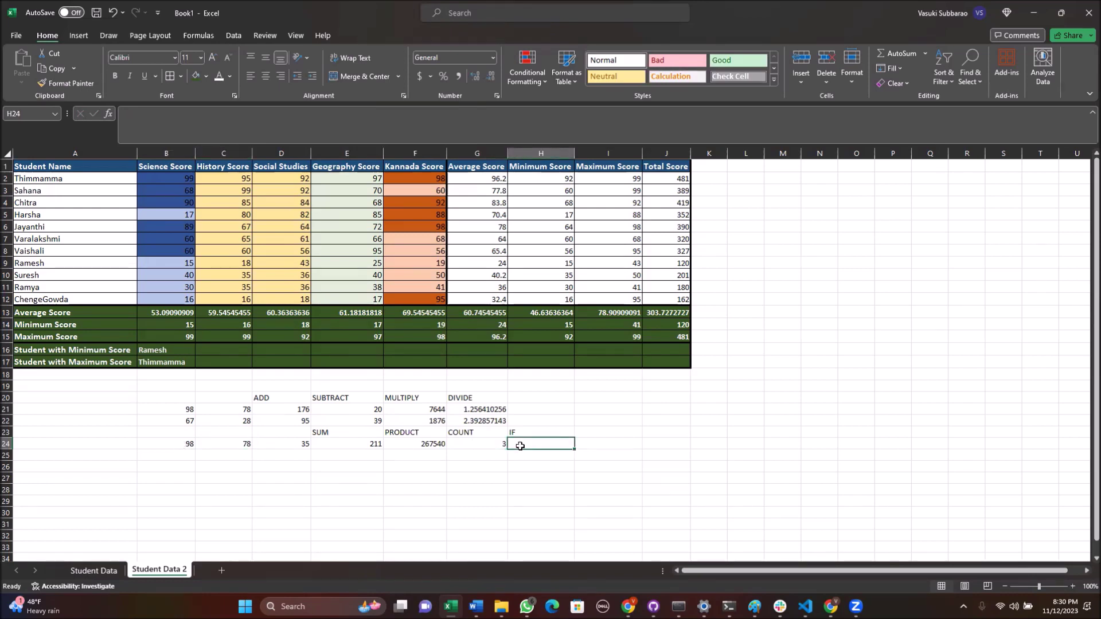
{"action": "type", "text": "=if("}
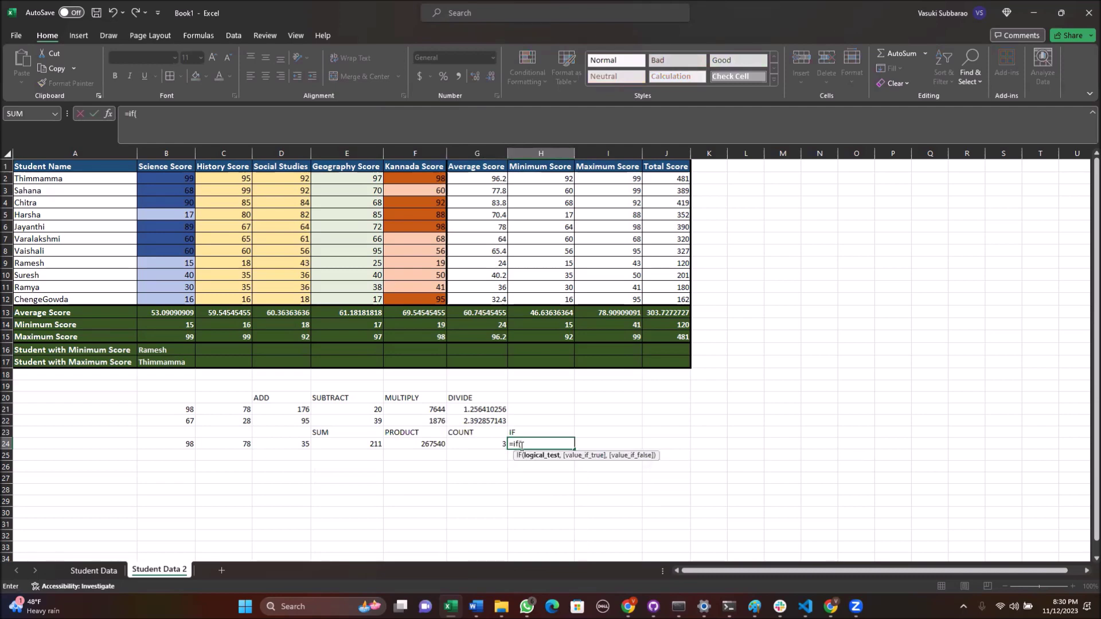
{"action": "left_click", "coordinate": [185, 446]}
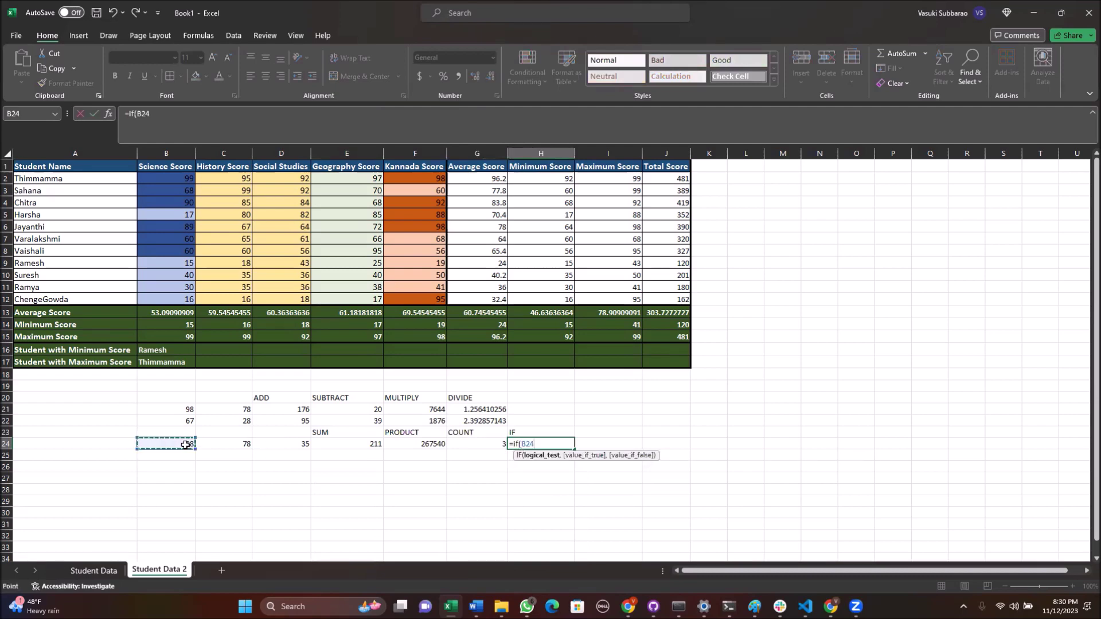
{"action": "type", "text": ">"}
{"action": "left_click", "coordinate": [228, 447]}
{"action": "type", "text": ","}
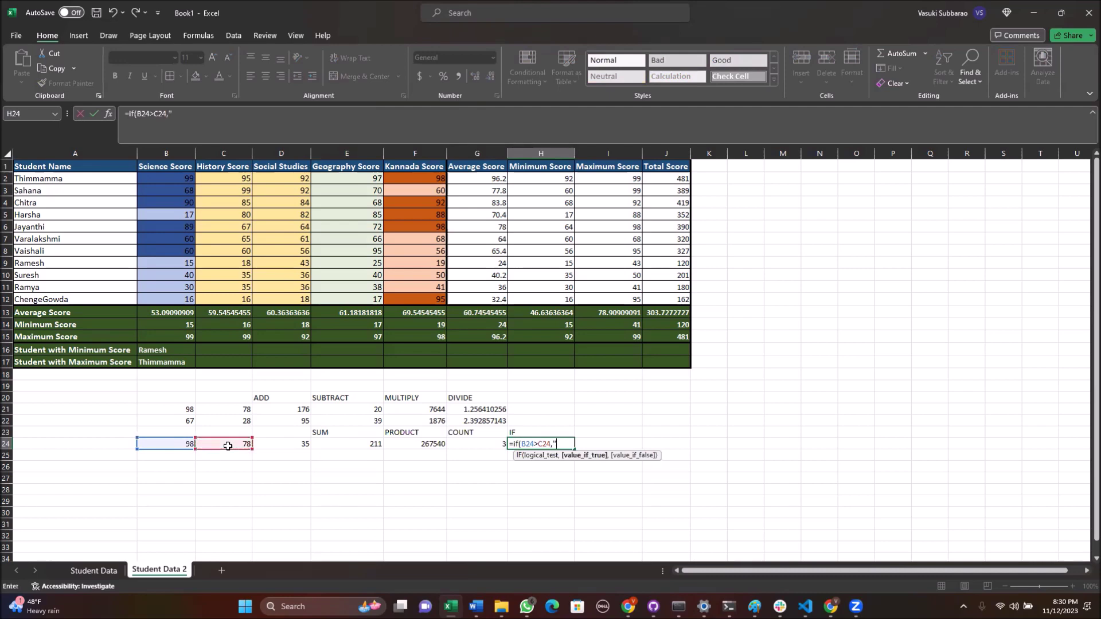
{"action": "type", "text": "ER"}
{"action": "type", "text": ",\"NO\")"}
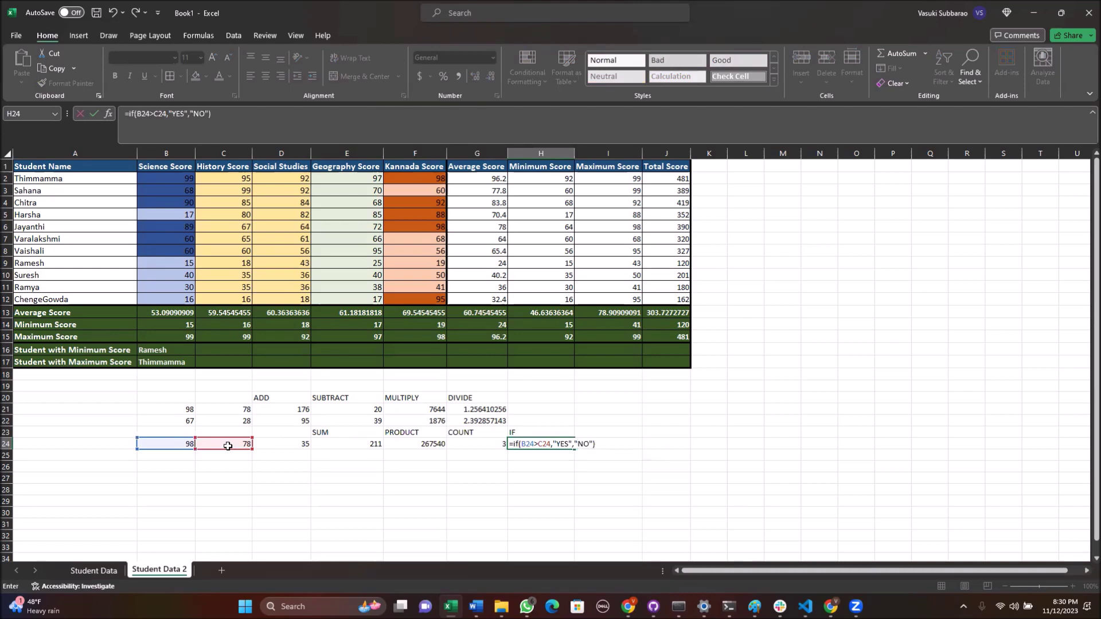
{"action": "key", "text": "Return"}
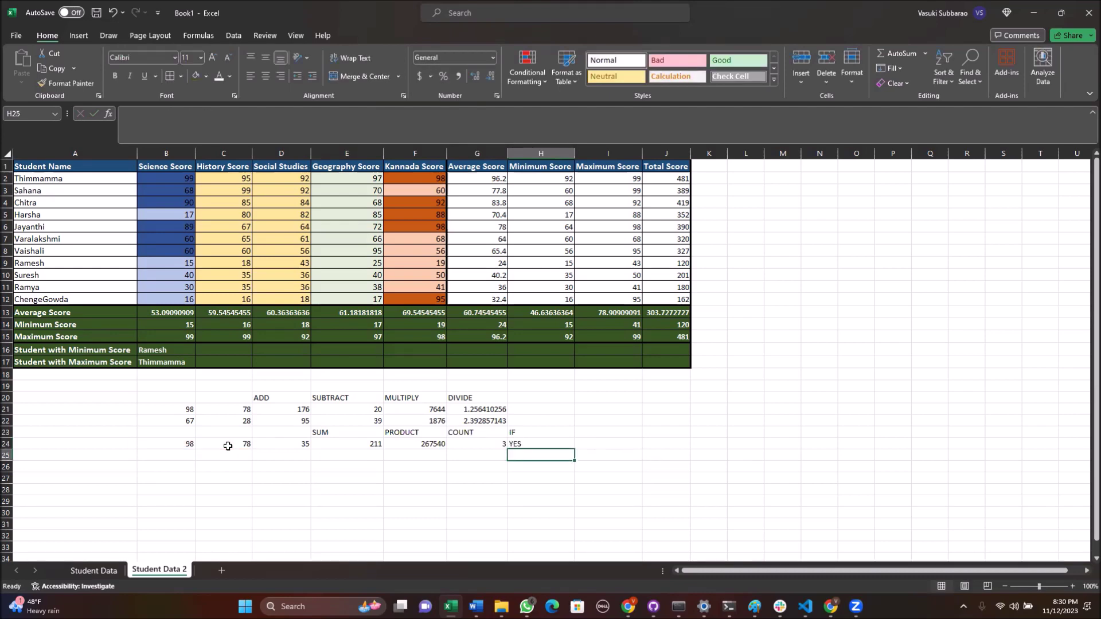
{"action": "left_click", "coordinate": [238, 446]}
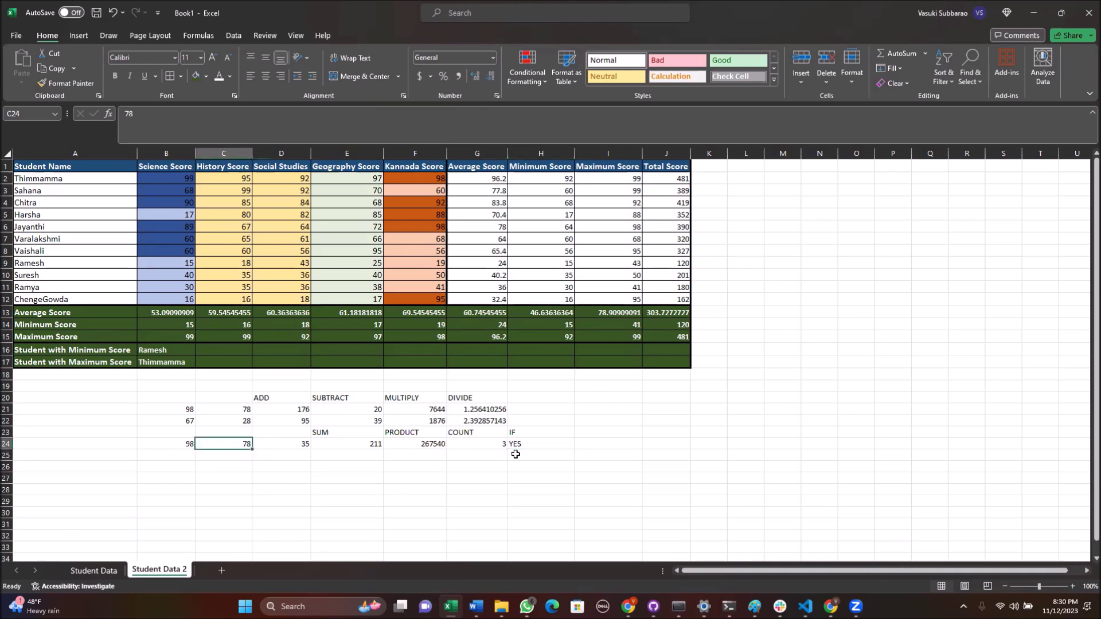
- Change B24 to 67 and review the resulting IF outcome in H24
{"action": "left_click", "coordinate": [179, 443]}
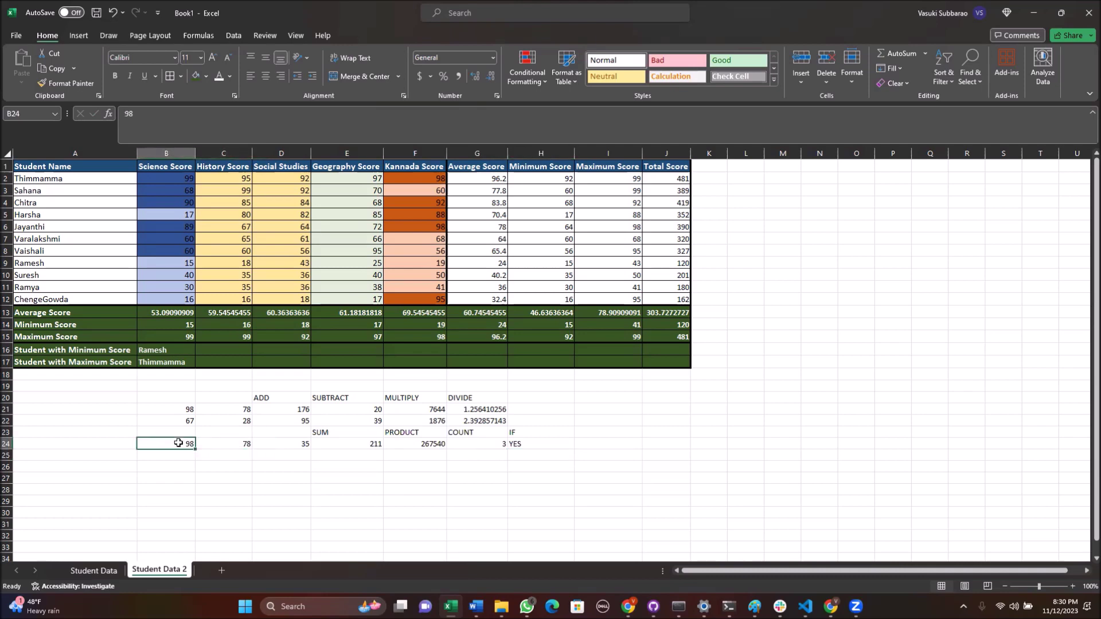
{"action": "type", "text": "67"}
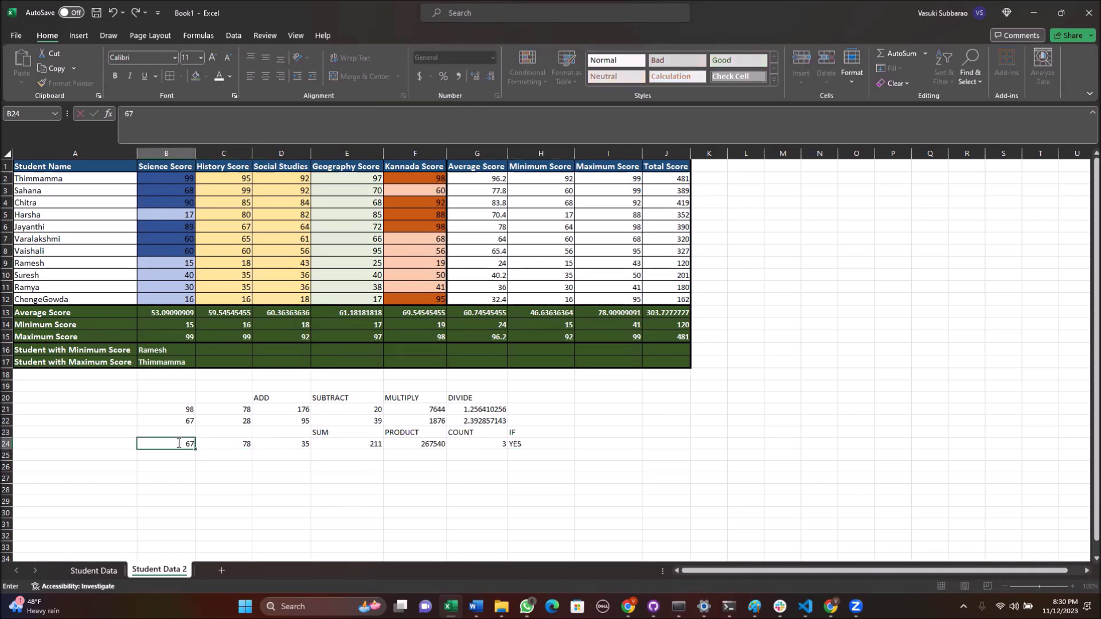
{"action": "key", "text": "Return"}
{"action": "left_click", "coordinate": [530, 444]}
{"action": "left_click", "coordinate": [176, 439]}
{"action": "left_click", "coordinate": [248, 443]}
{"action": "left_click", "coordinate": [534, 442]}
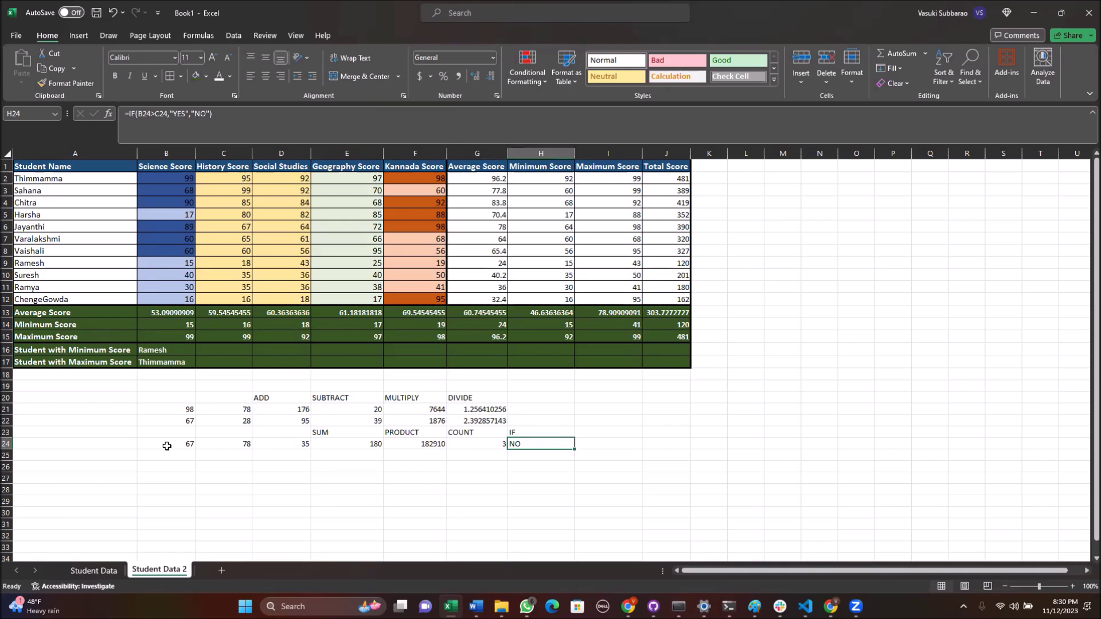
{"action": "left_click_drag", "start_coordinate": [170, 445], "coordinate": [287, 445]}
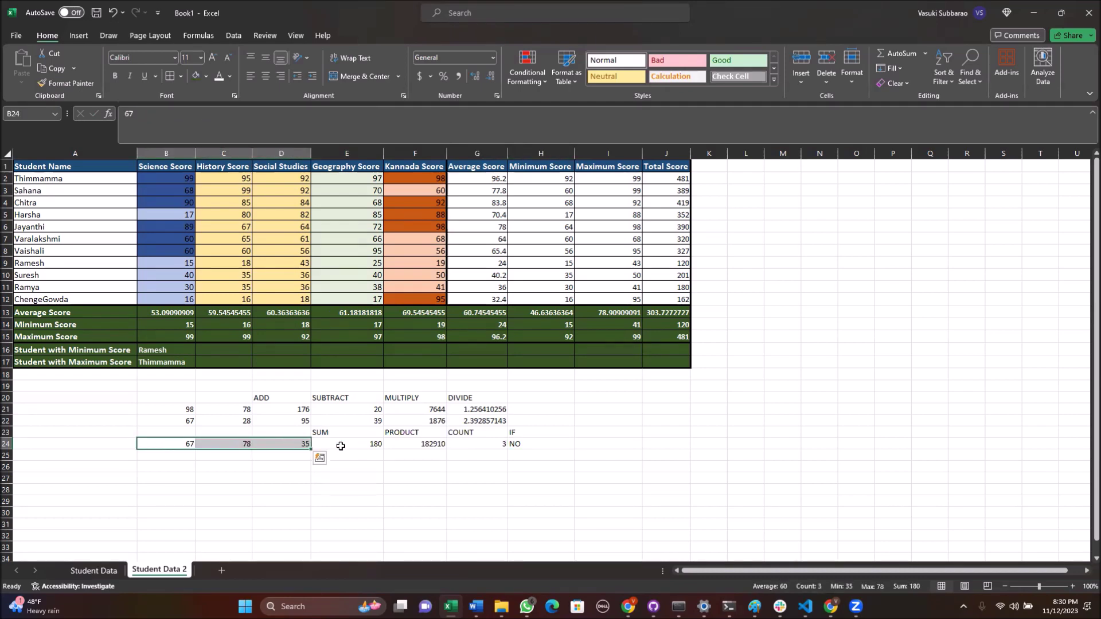
- Enter 56, 45 and 33 in B25 through D25
{"action": "left_click", "coordinate": [167, 455]}
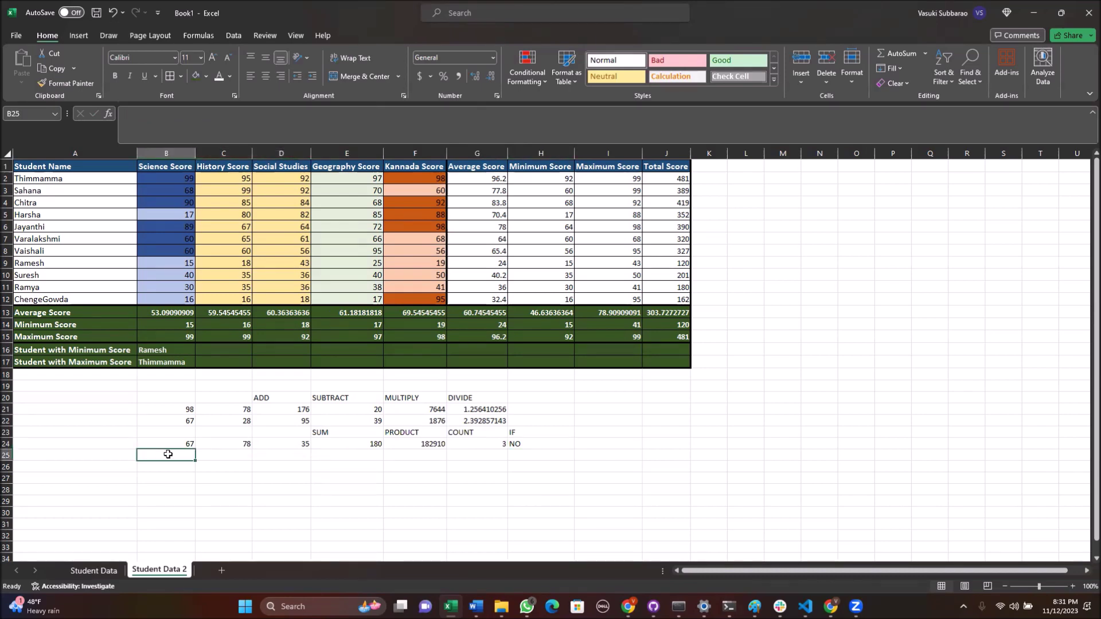
{"action": "type", "text": "56"}
{"action": "key", "text": "Return"}
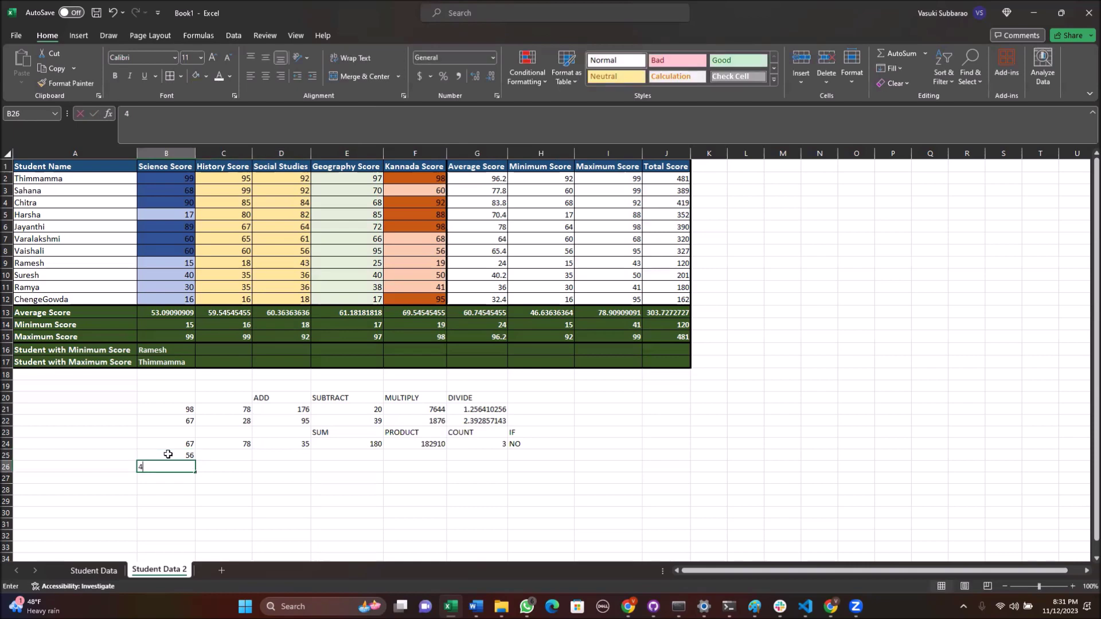
{"action": "type", "text": "45"}
{"action": "key", "text": "Tab"}
{"action": "left_click", "coordinate": [168, 454]}
{"action": "key", "text": "Down"}
{"action": "key", "text": "Right"}
{"action": "key", "text": "Up"}
{"action": "type", "text": "45"}
{"action": "key", "text": "Tab"}
{"action": "type", "text": "3"}
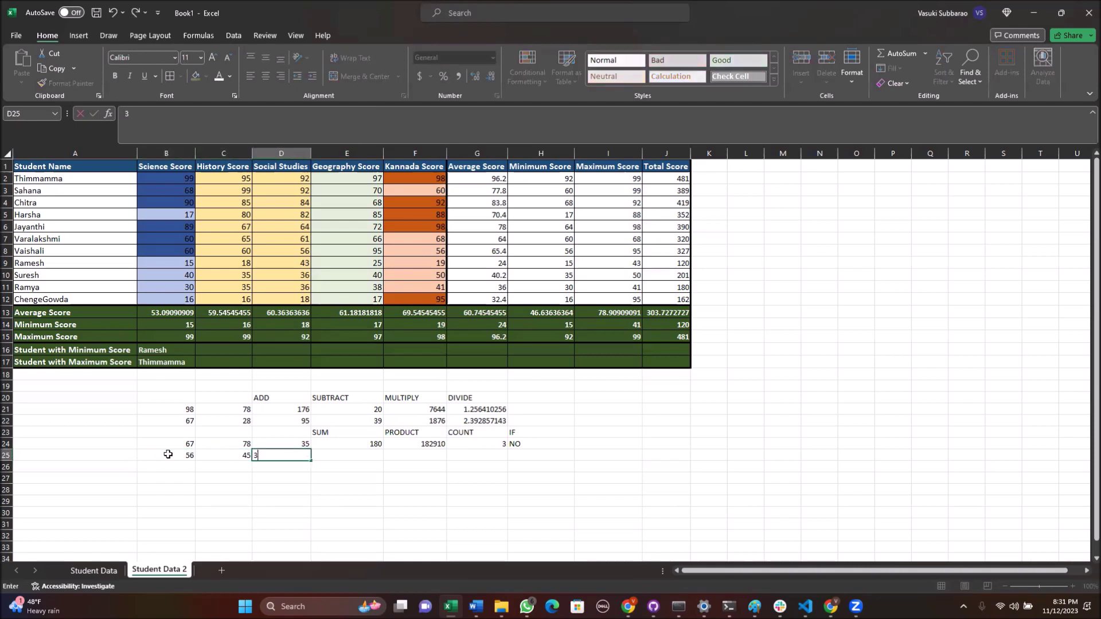
{"action": "key", "text": "Return"}
- Fill the SUM, PRODUCT, COUNT and IF formulas from row 24 down into row 25
{"action": "mouse_move", "coordinate": [367, 445]}
{"action": "left_mouse_down"}
{"action": "mouse_move", "coordinate": [509, 441]}
{"action": "mouse_move", "coordinate": [570, 459]}
{"action": "left_mouse_up"}
{"action": "key", "text": "ctrl+d"}
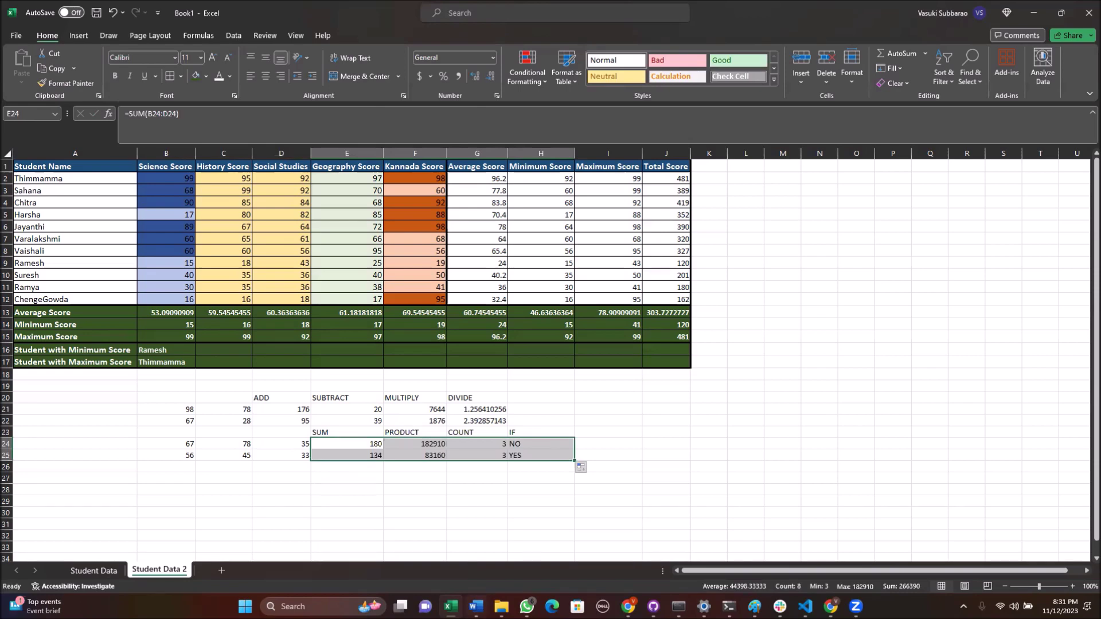
{"action": "left_click", "coordinate": [476, 607]}
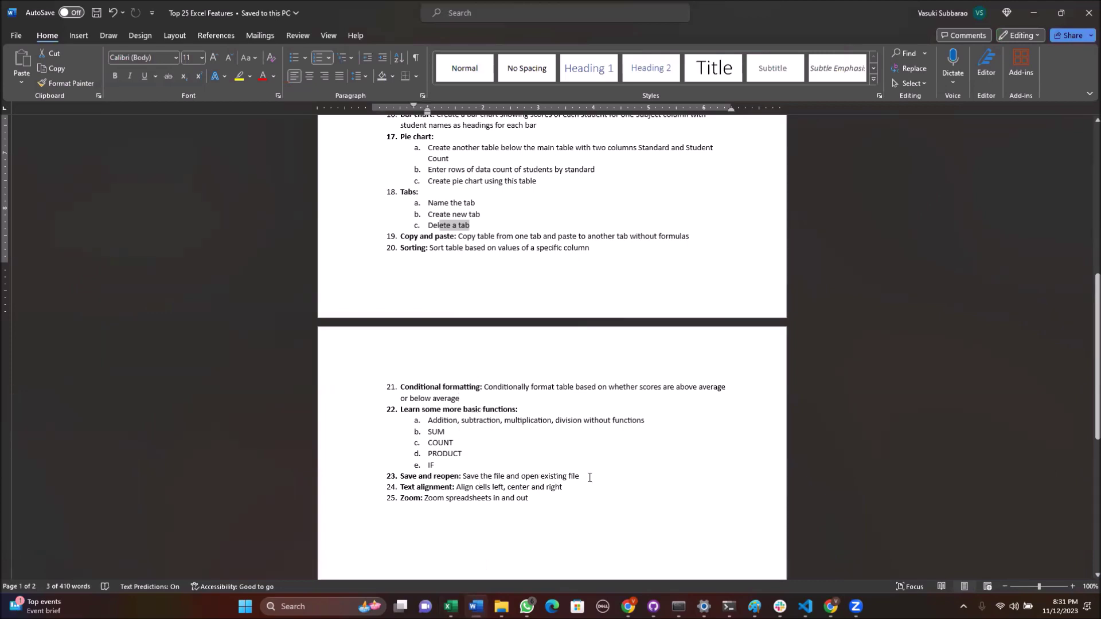
{"action": "left_click", "coordinate": [451, 606]}
{"action": "left_click", "coordinate": [223, 478]}
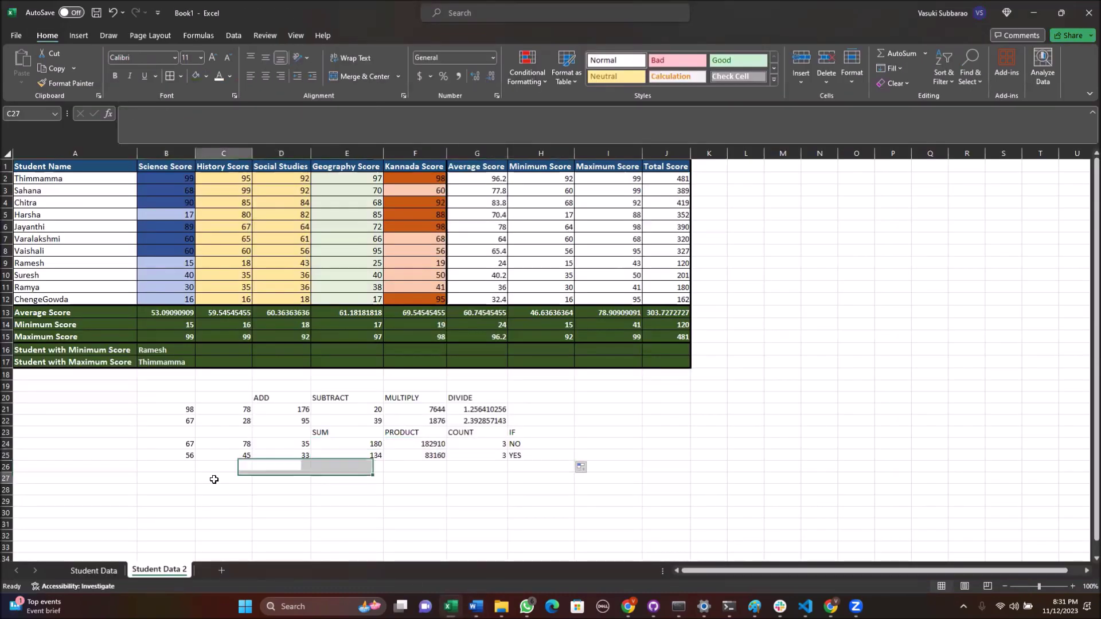
{"action": "left_click", "coordinate": [17, 36]}
- Save the workbook as 'Top 25 Features in Excel' in Documents > Ashraya > 2023-24 > New Content
{"action": "left_click", "coordinate": [38, 212]}
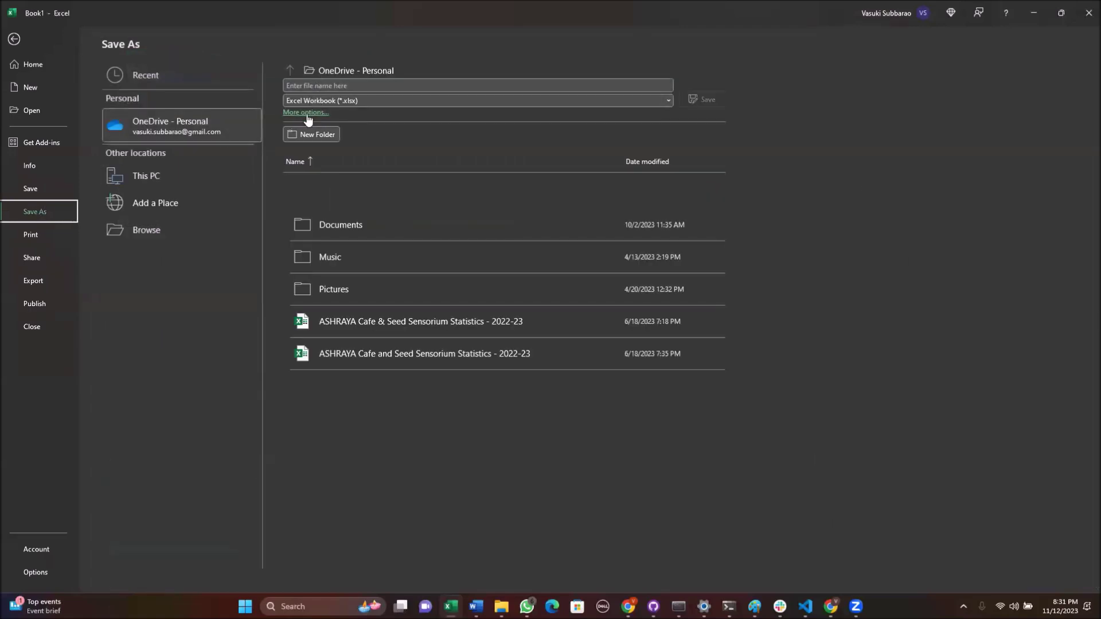
{"action": "left_click", "coordinate": [306, 113]}
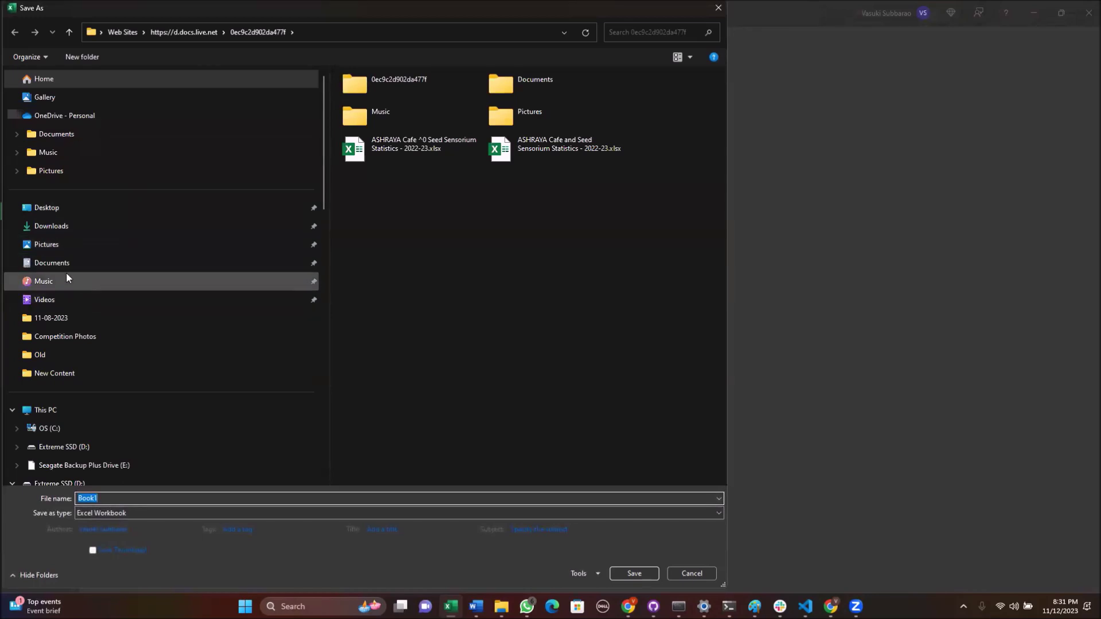
{"action": "left_click", "coordinate": [56, 265]}
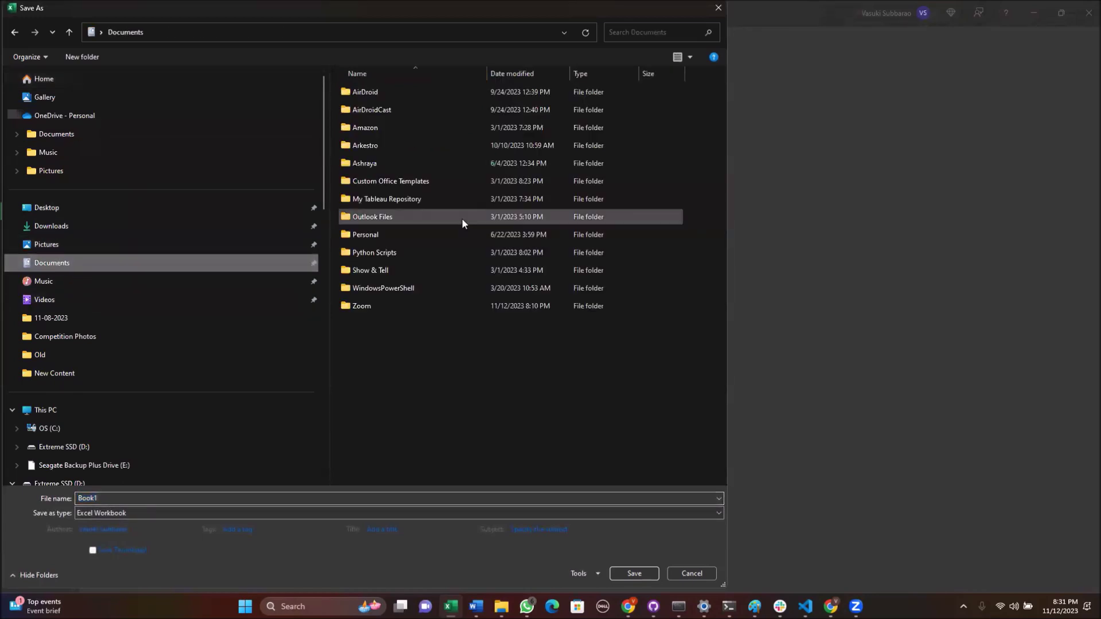
{"action": "double_click", "coordinate": [380, 165]}
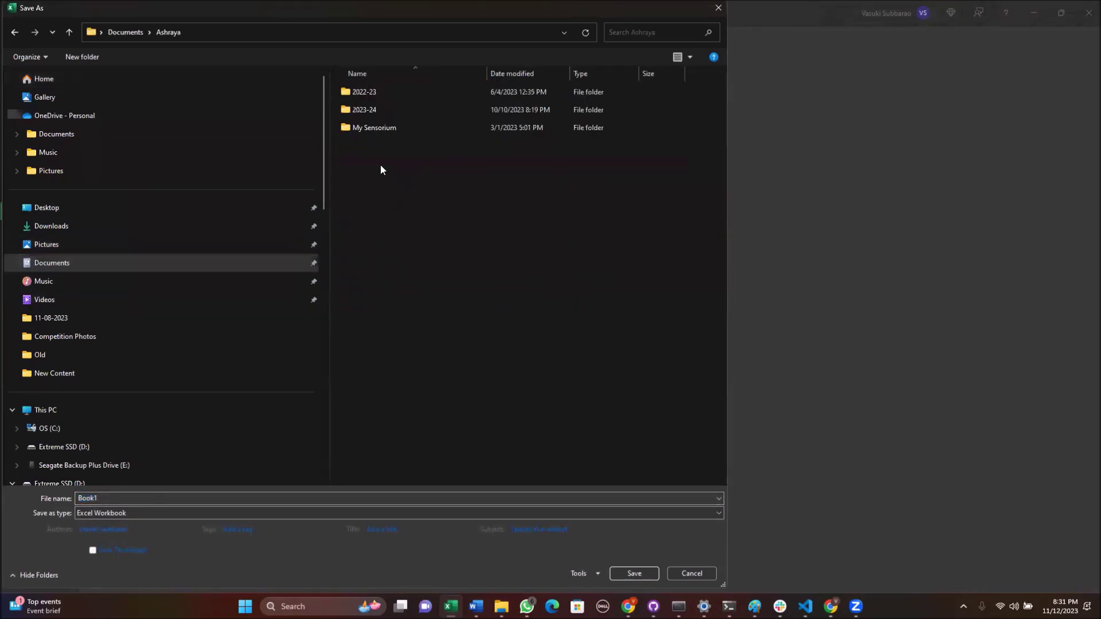
{"action": "double_click", "coordinate": [366, 111]}
{"action": "double_click", "coordinate": [366, 111]}
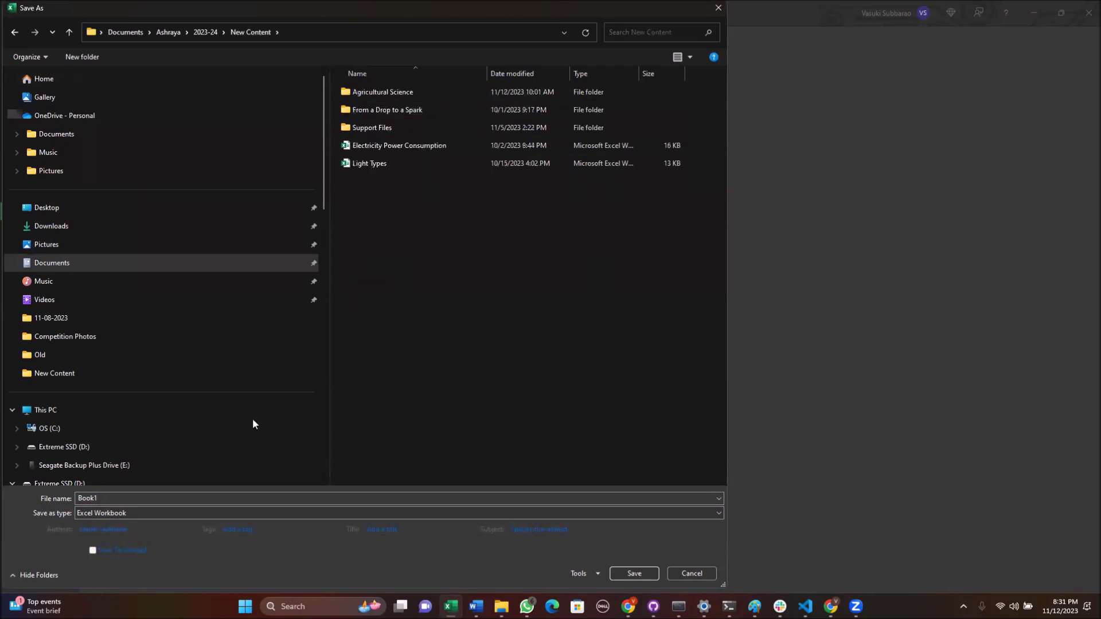
{"action": "double_click", "coordinate": [106, 495]}
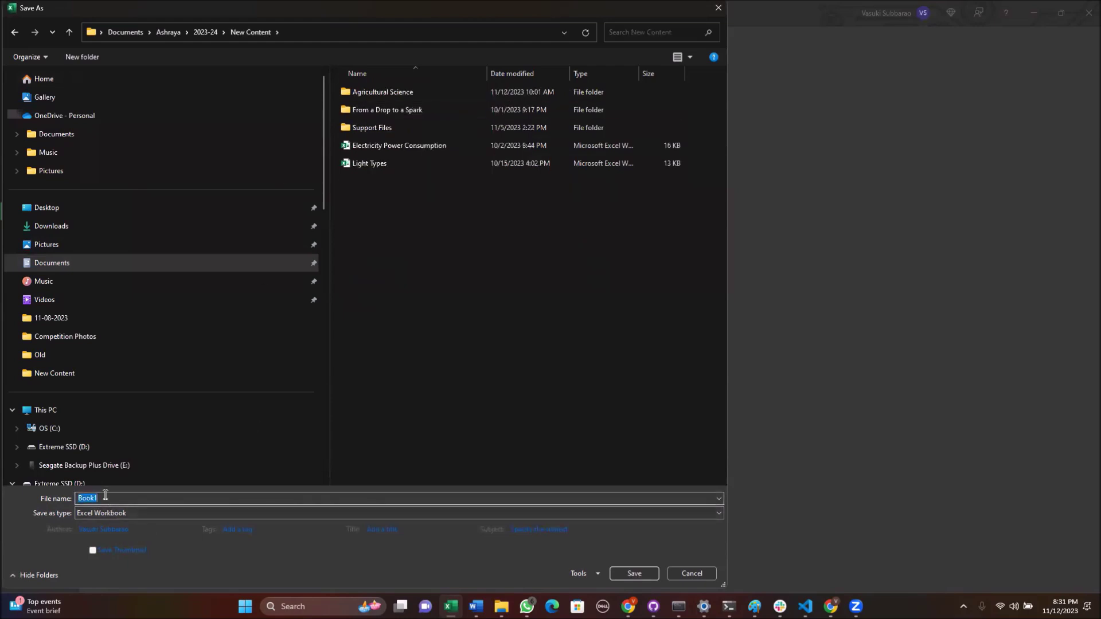
{"action": "type", "text": "Top 2"}
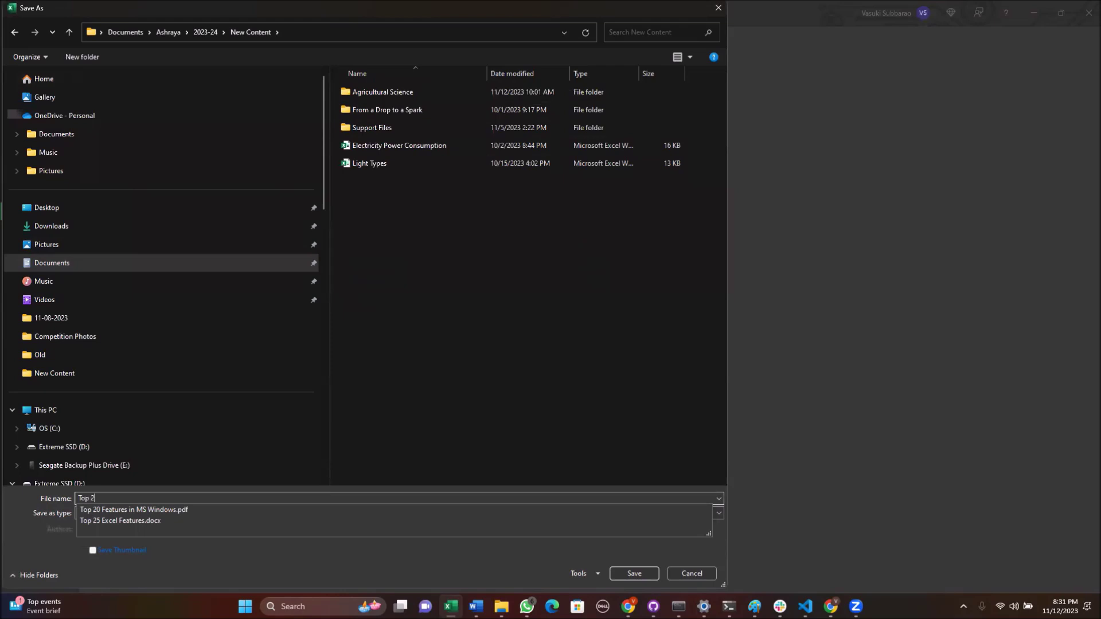
{"action": "type", "text": "5 Features in Excel"}
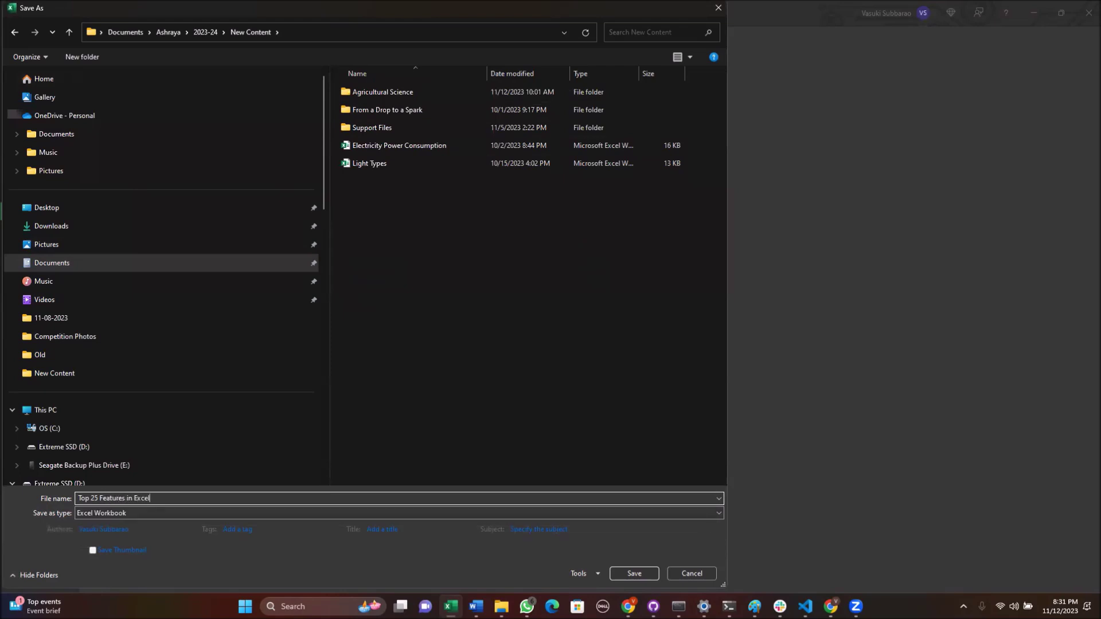
{"action": "left_click", "coordinate": [636, 572]}
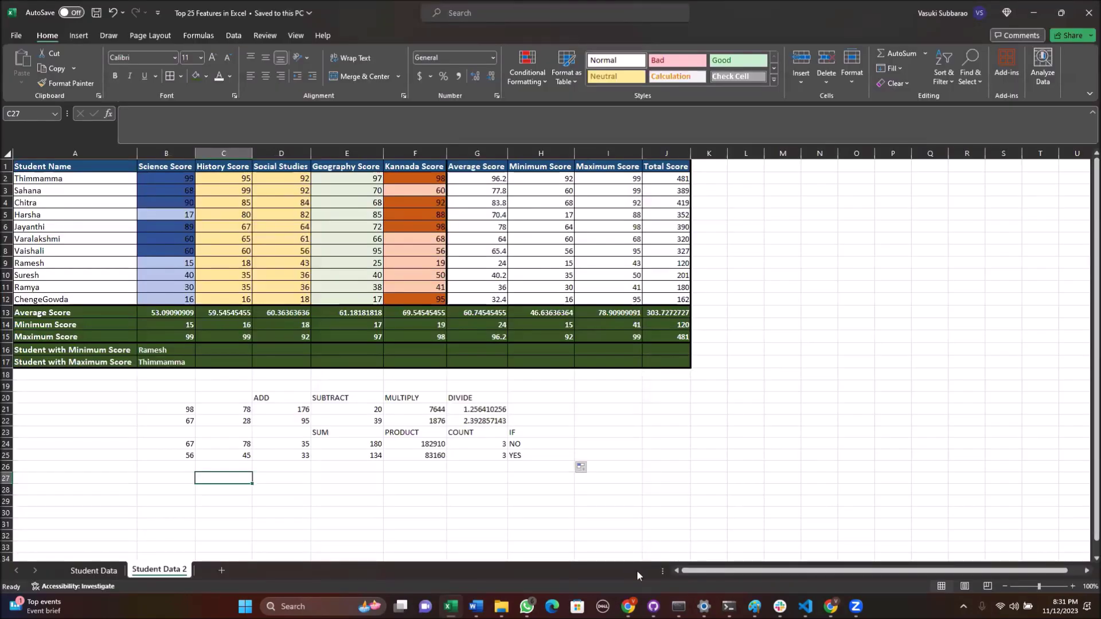
- Close Excel, saving the changes
{"action": "left_click", "coordinate": [292, 297]}
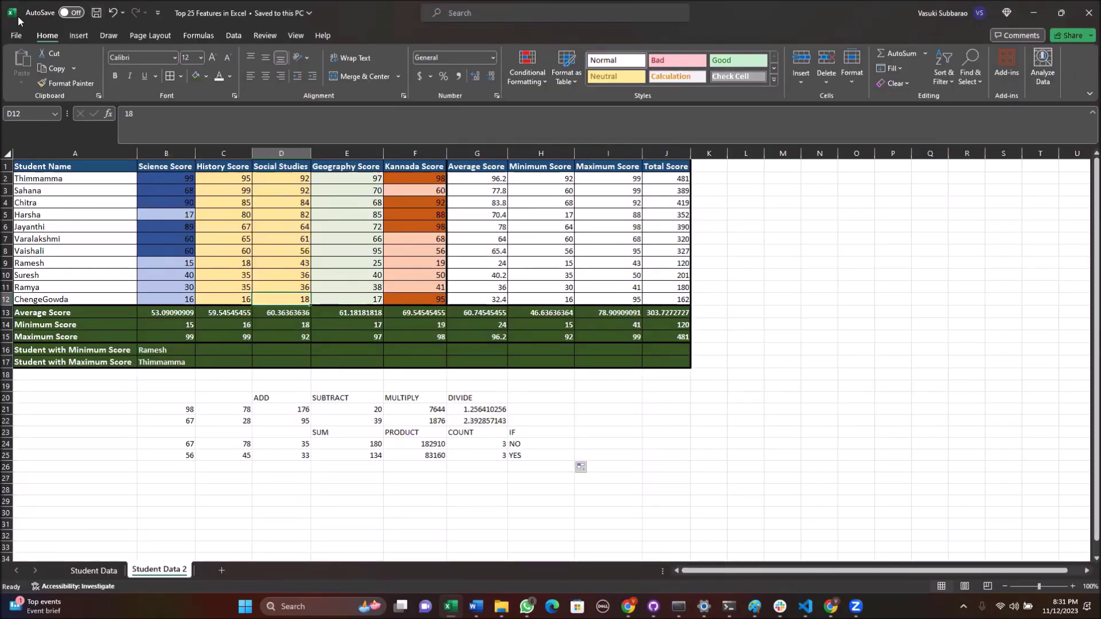
{"action": "left_click", "coordinate": [1086, 20]}
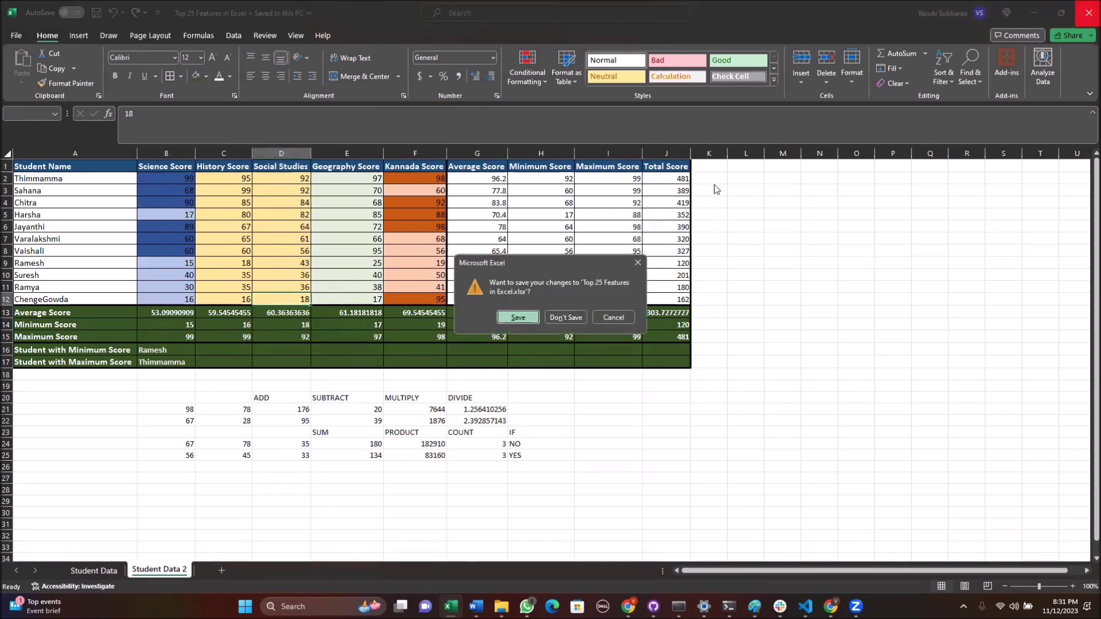
{"action": "left_click", "coordinate": [514, 319]}
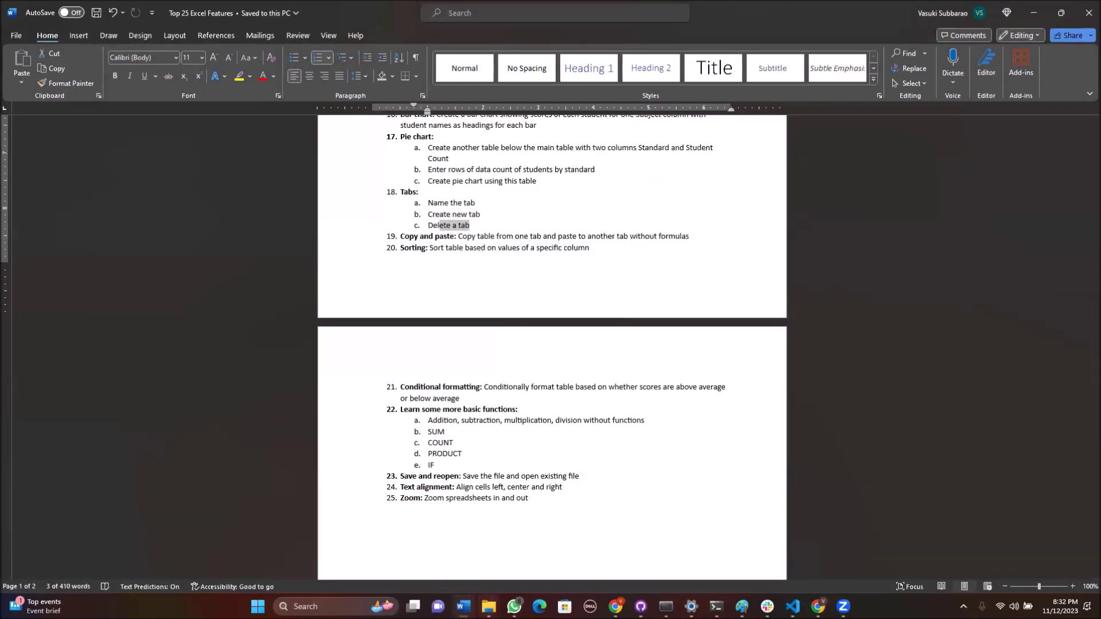
- In File Explorer, browse from the C: drive through Users into Documents
{"action": "left_click", "coordinate": [488, 606]}
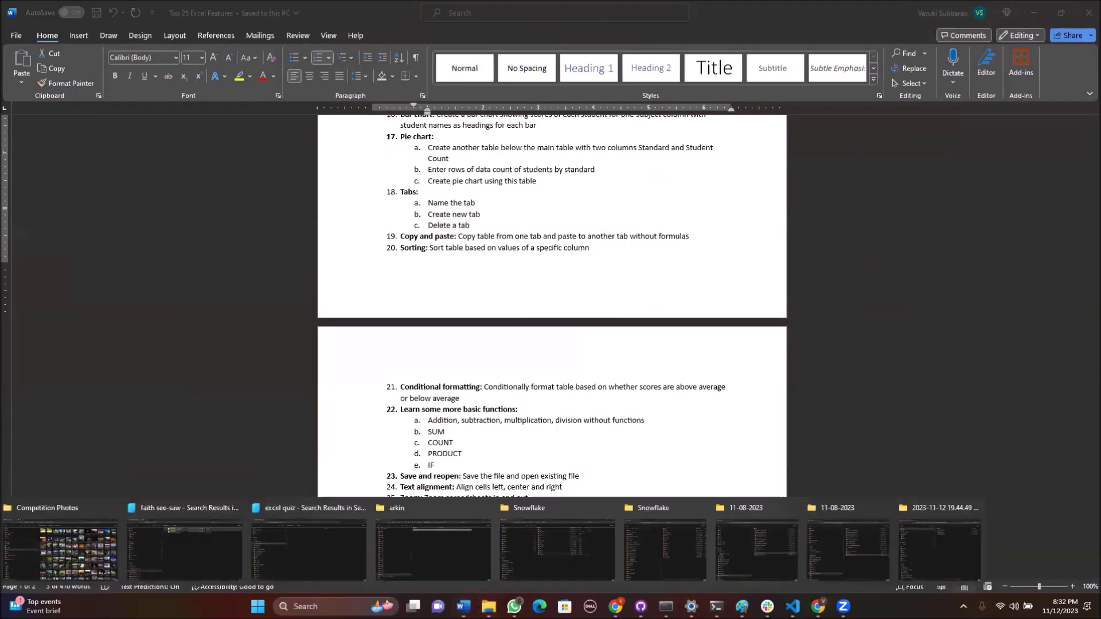
{"action": "mouse_move", "coordinate": [59, 542]}
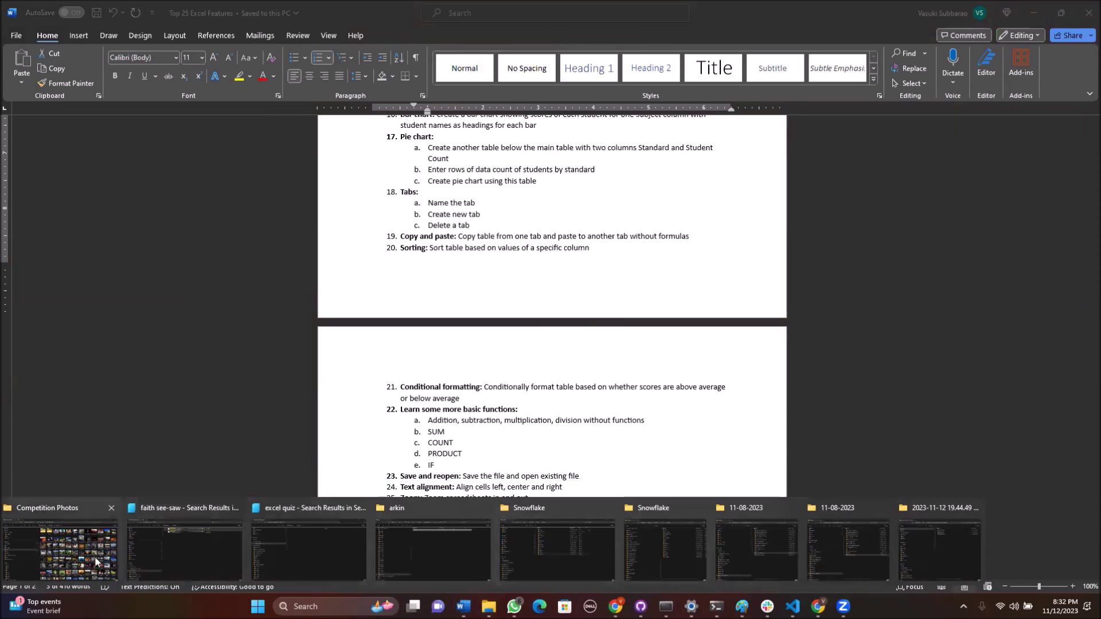
{"action": "left_click", "coordinate": [312, 546]}
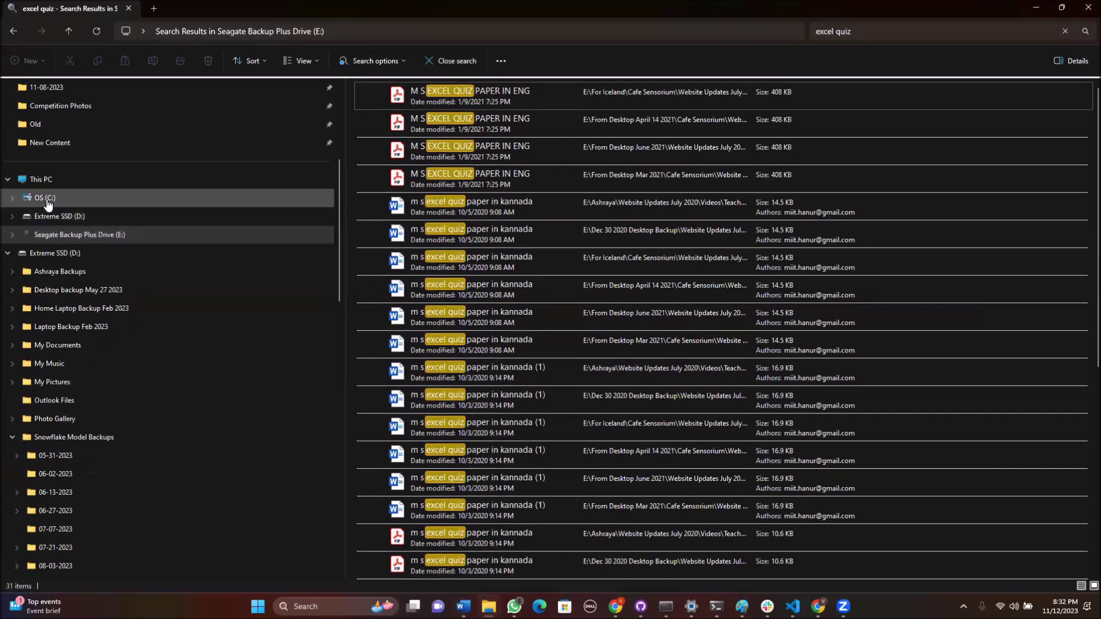
{"action": "left_click", "coordinate": [46, 199]}
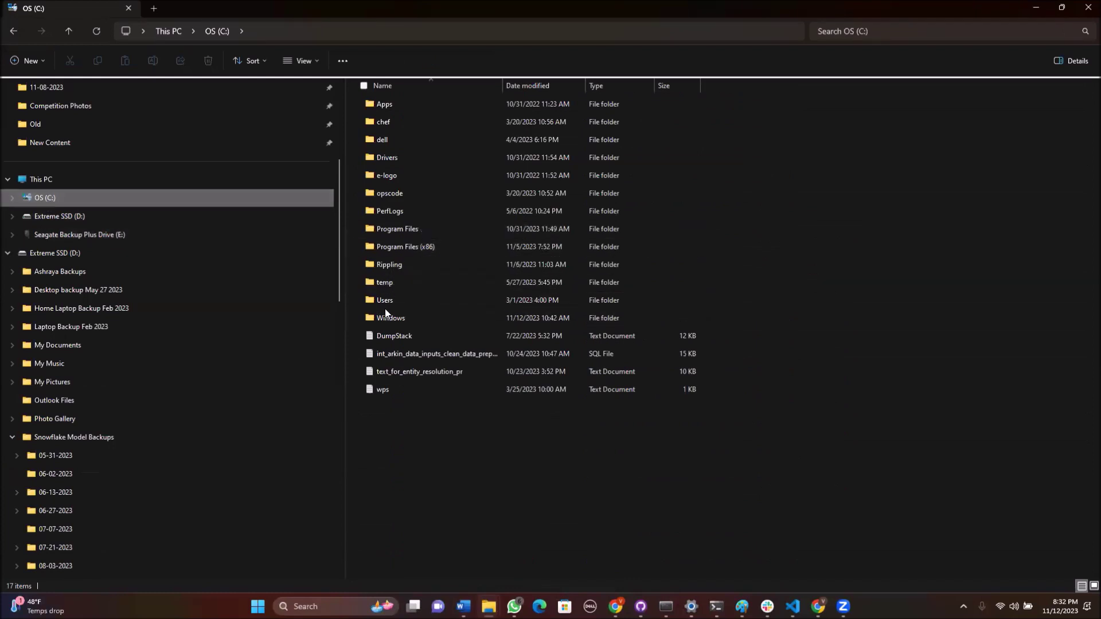
{"action": "double_click", "coordinate": [384, 302]}
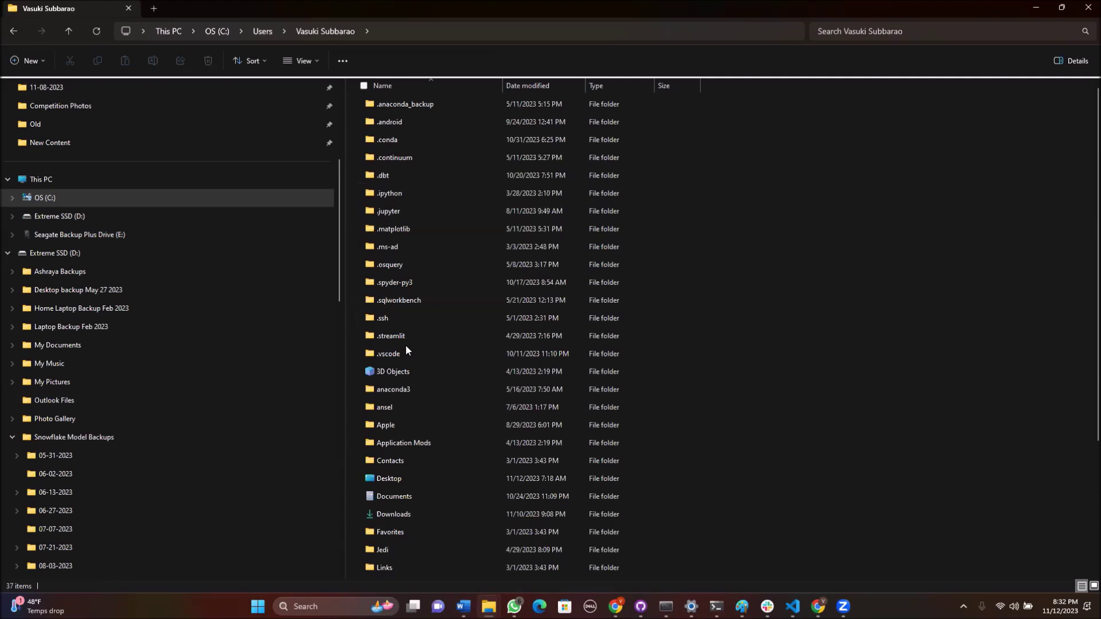
{"action": "left_click", "coordinate": [409, 497]}
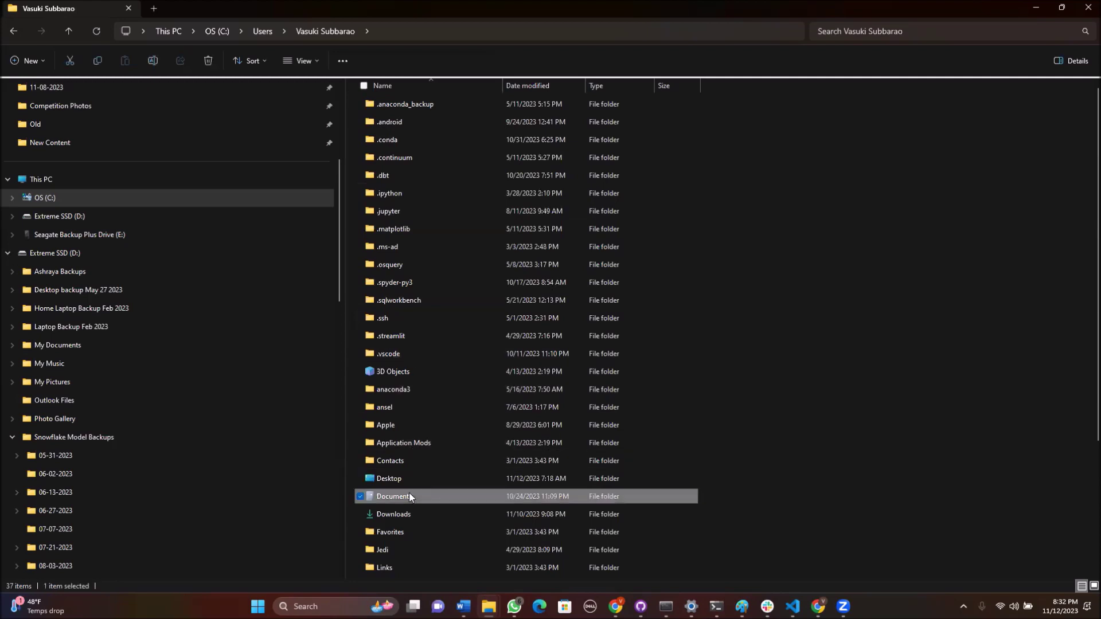
{"action": "double_click", "coordinate": [409, 497]}
- Open Ashraya > 2023-24 > New Content and reopen 'Top 25 Features in Excel'
{"action": "double_click", "coordinate": [398, 174]}
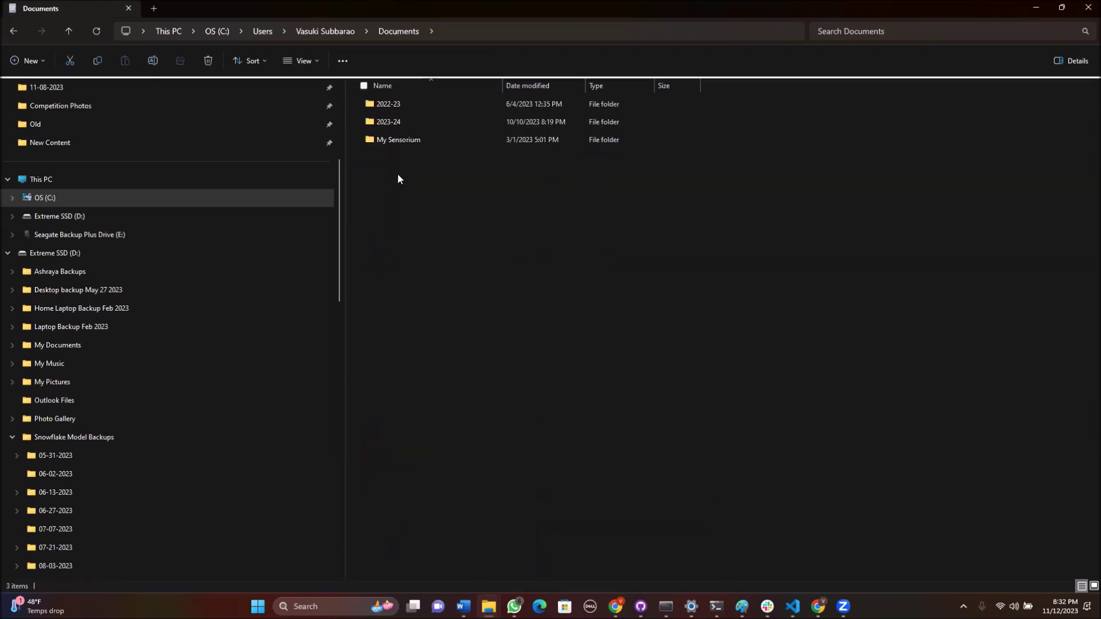
{"action": "double_click", "coordinate": [397, 123]}
{"action": "left_click", "coordinate": [394, 119]}
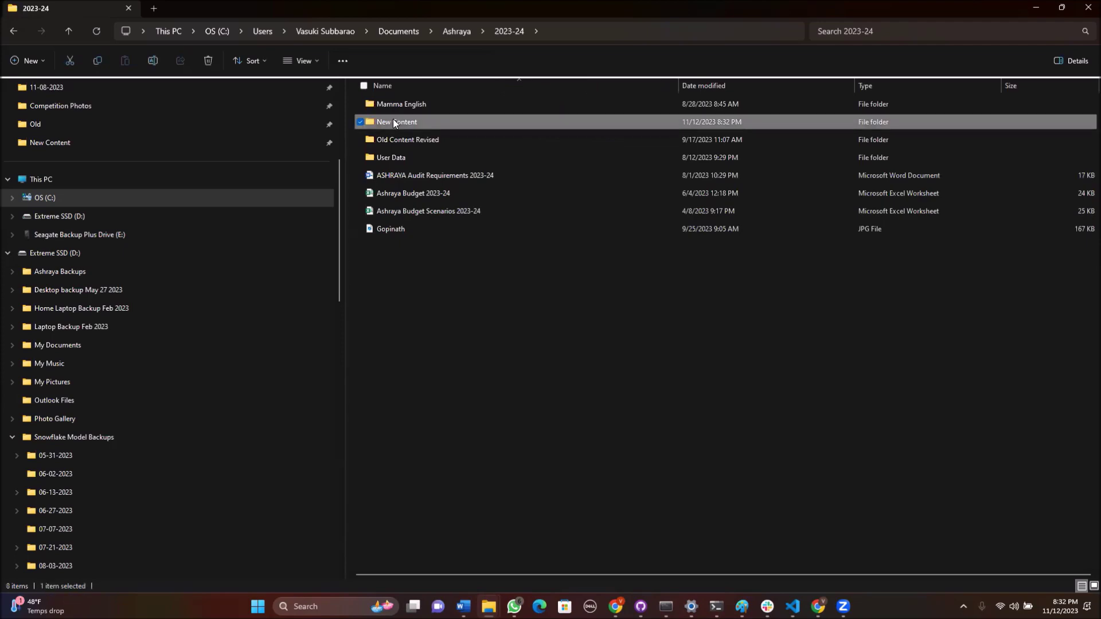
{"action": "double_click", "coordinate": [393, 122]}
{"action": "scroll", "coordinate": [494, 229], "scroll_direction": "down", "scroll_amount": 5}
{"action": "scroll", "coordinate": [517, 281], "scroll_direction": "down", "scroll_amount": 8}
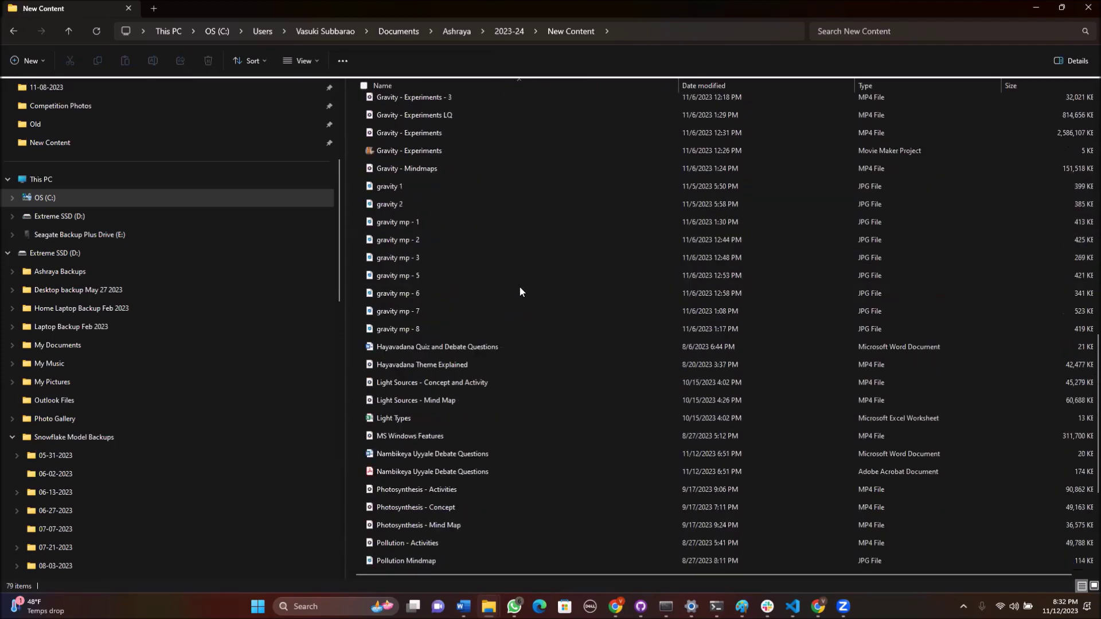
{"action": "scroll", "coordinate": [520, 291], "scroll_direction": "down", "scroll_amount": 4}
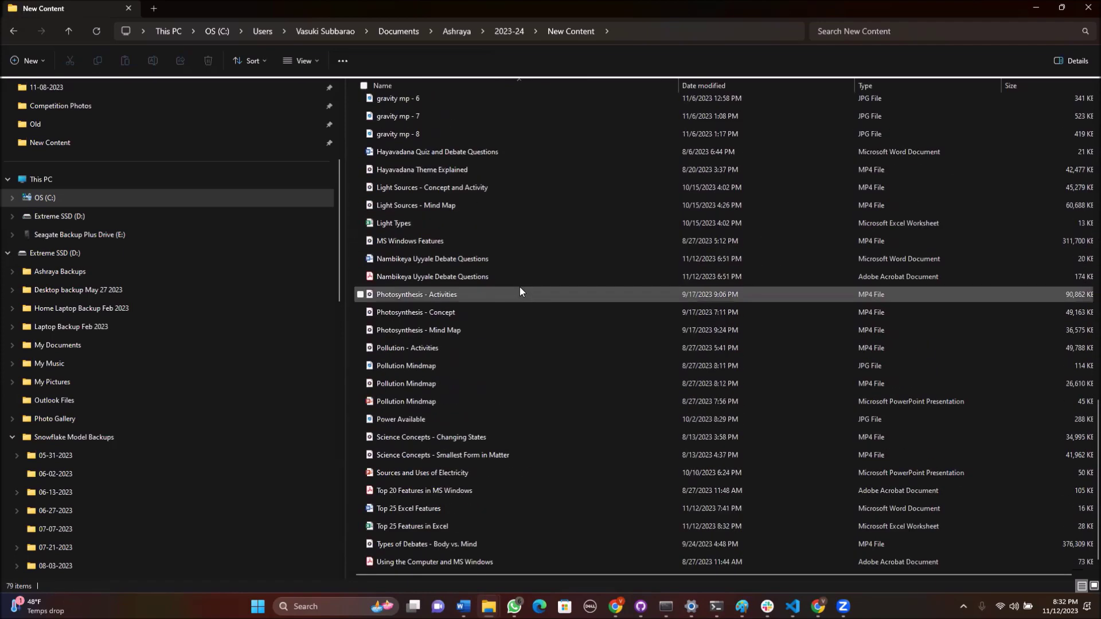
{"action": "double_click", "coordinate": [446, 526]}
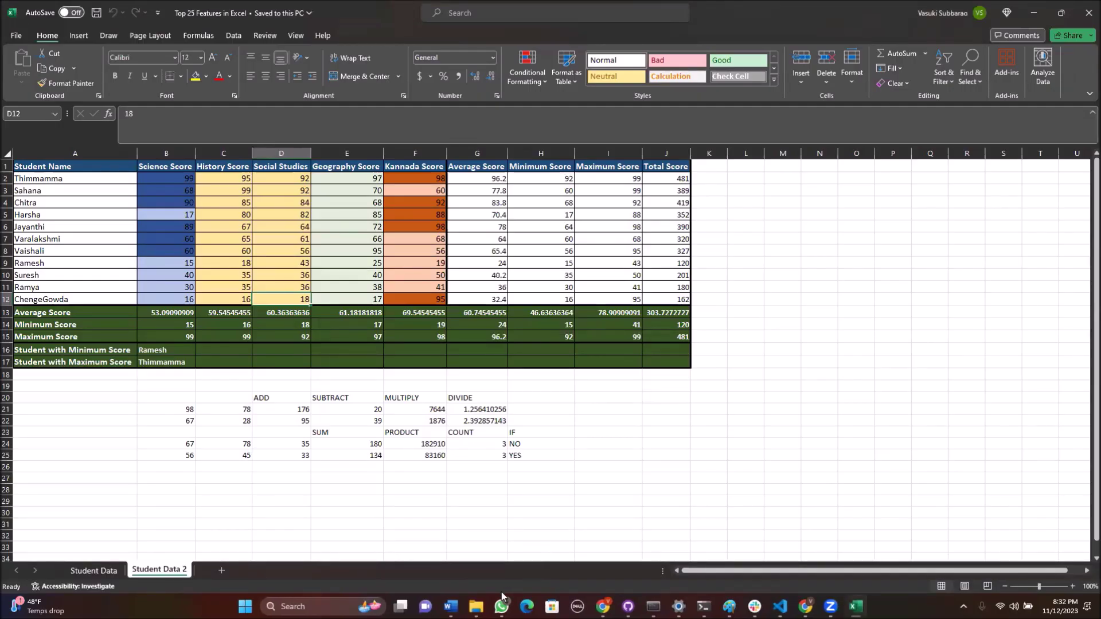
{"action": "left_click", "coordinate": [453, 542]}
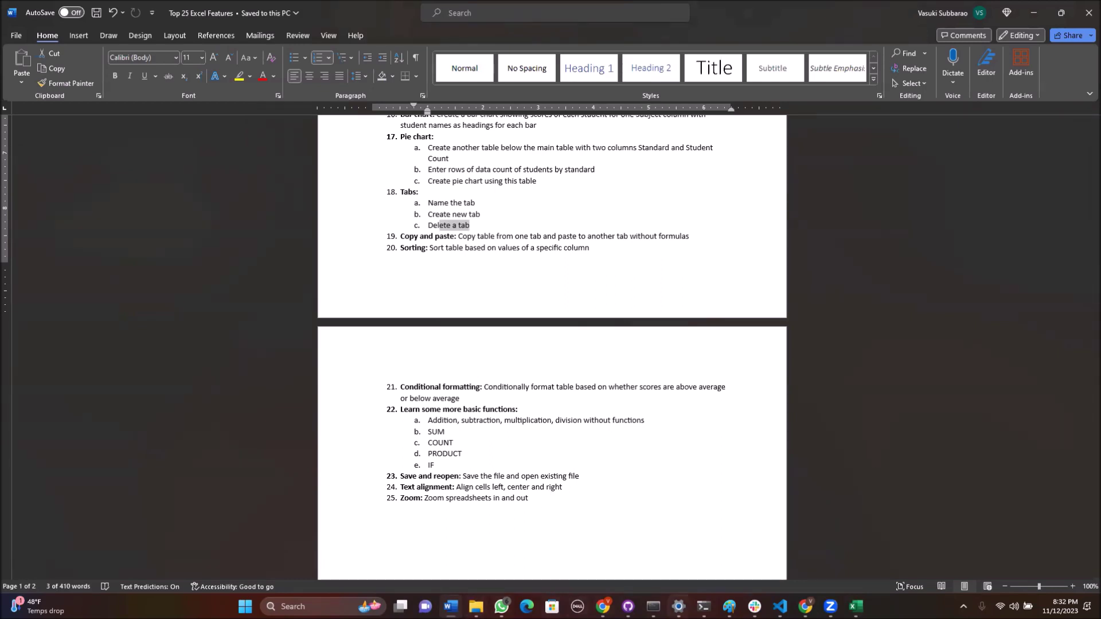
{"action": "left_click", "coordinate": [856, 606]}
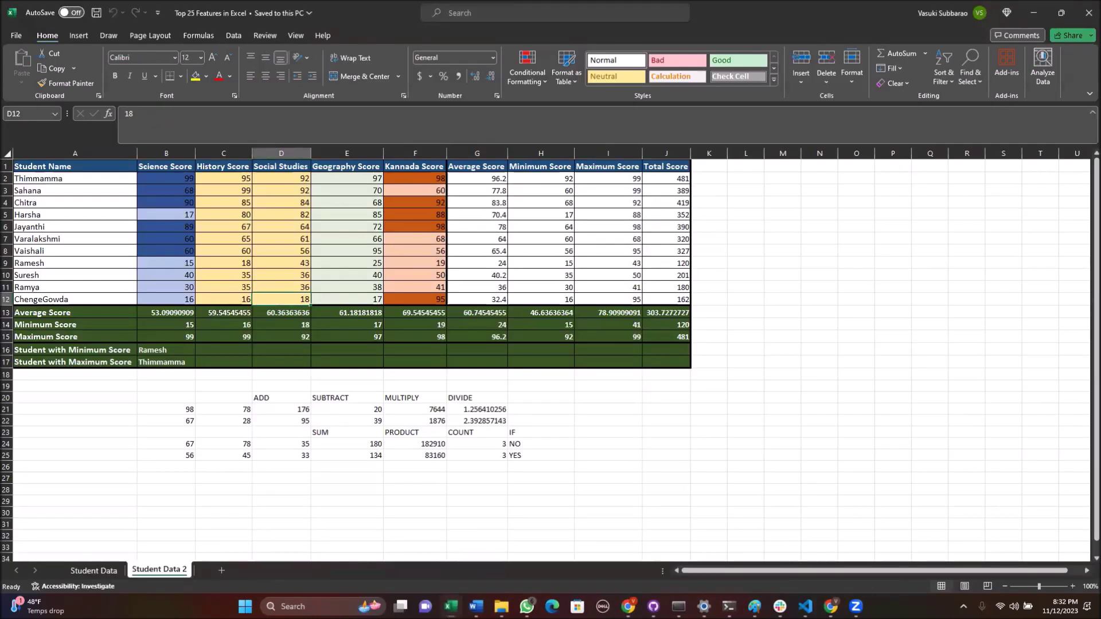
{"action": "left_click", "coordinate": [153, 174]}
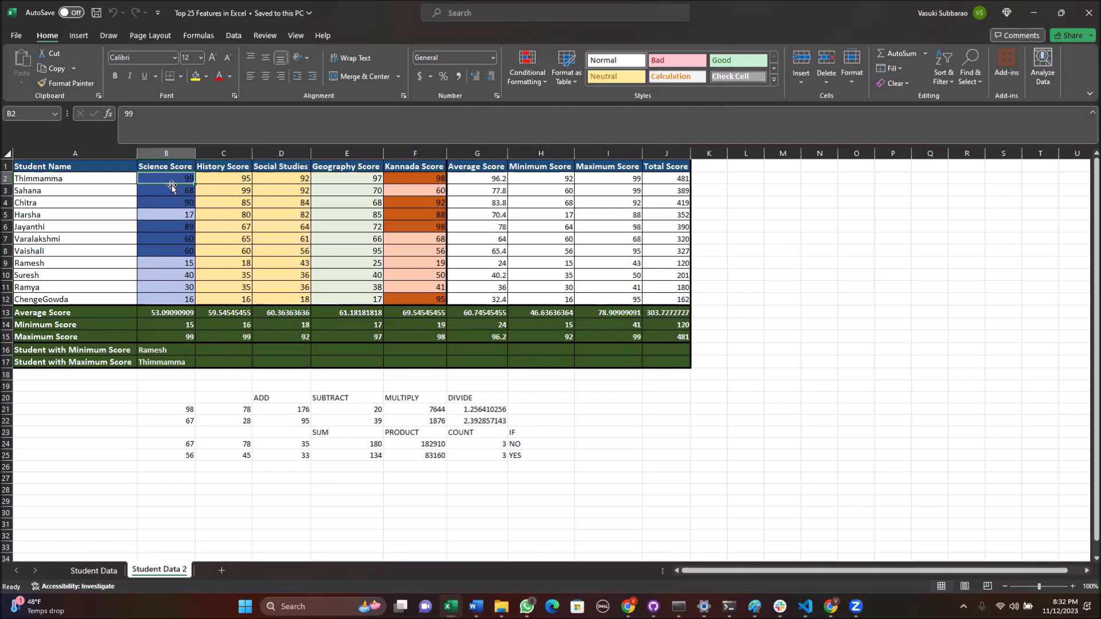
- Select columns B through J and try center, left and right alignment, ending centered
{"action": "left_click", "coordinate": [163, 153]}
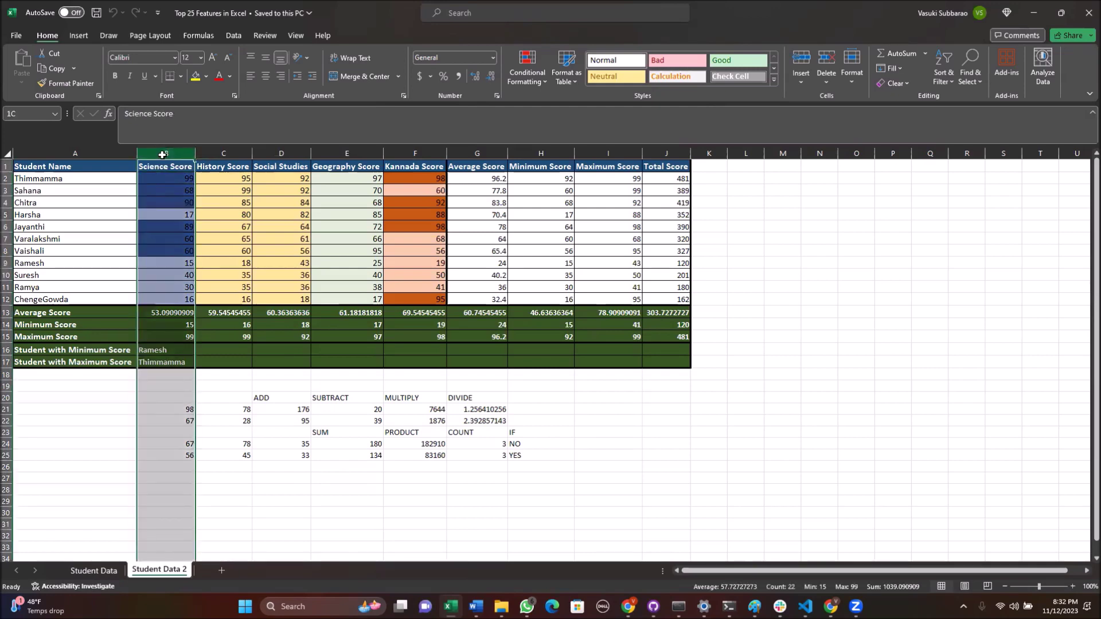
{"action": "left_click_drag", "start_coordinate": [163, 153], "coordinate": [662, 164]}
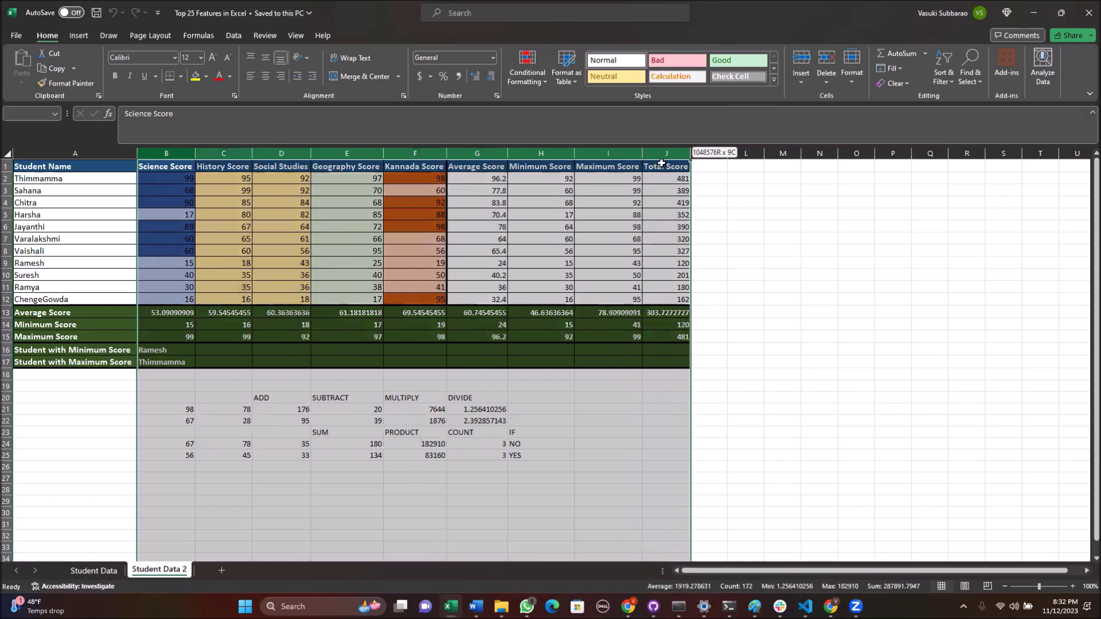
{"action": "left_click_drag", "start_coordinate": [661, 164], "coordinate": [663, 164]}
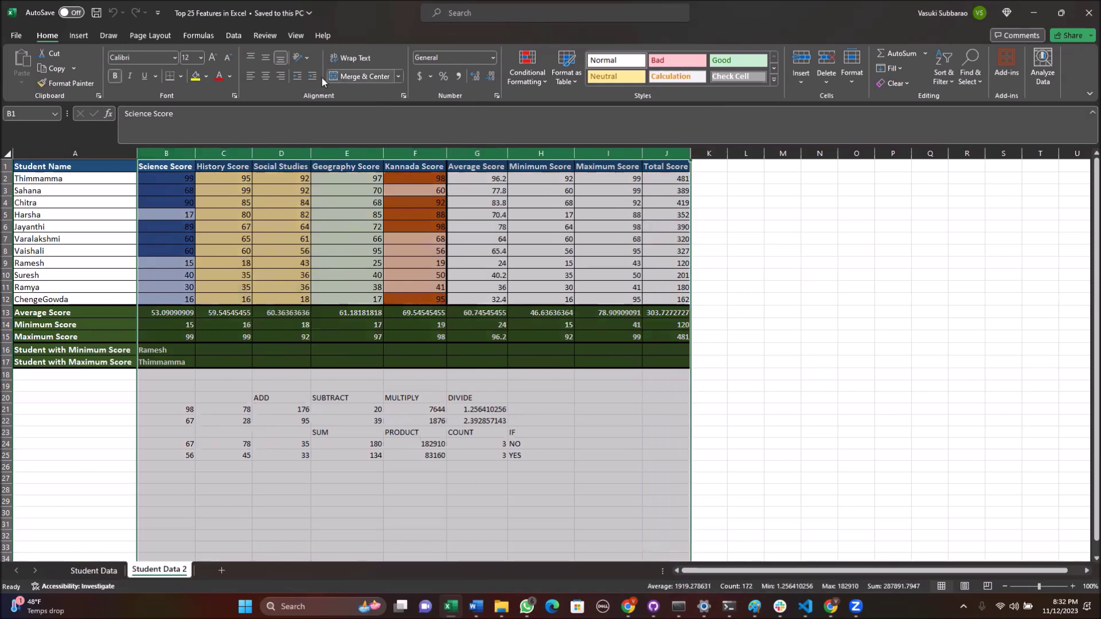
{"action": "left_click", "coordinate": [266, 77]}
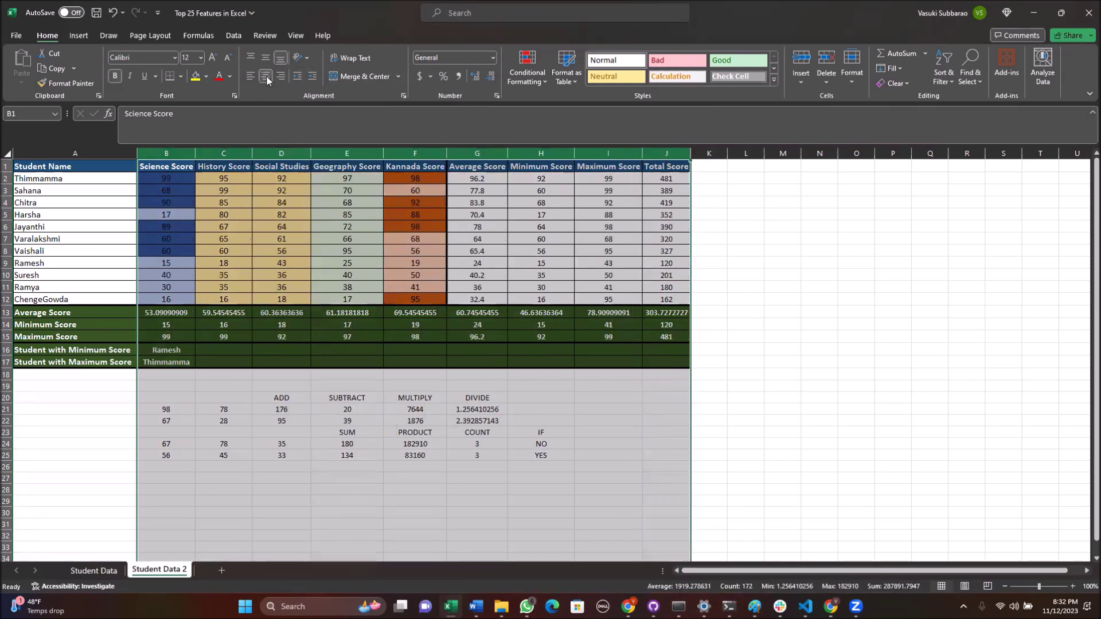
{"action": "left_click", "coordinate": [249, 76]}
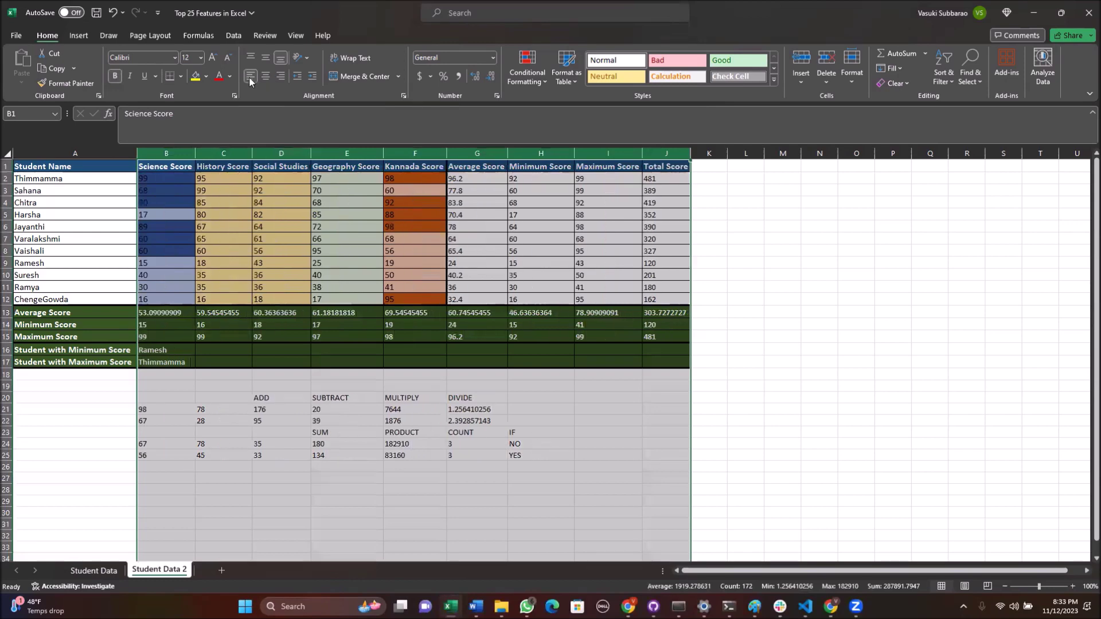
{"action": "left_click", "coordinate": [282, 75]}
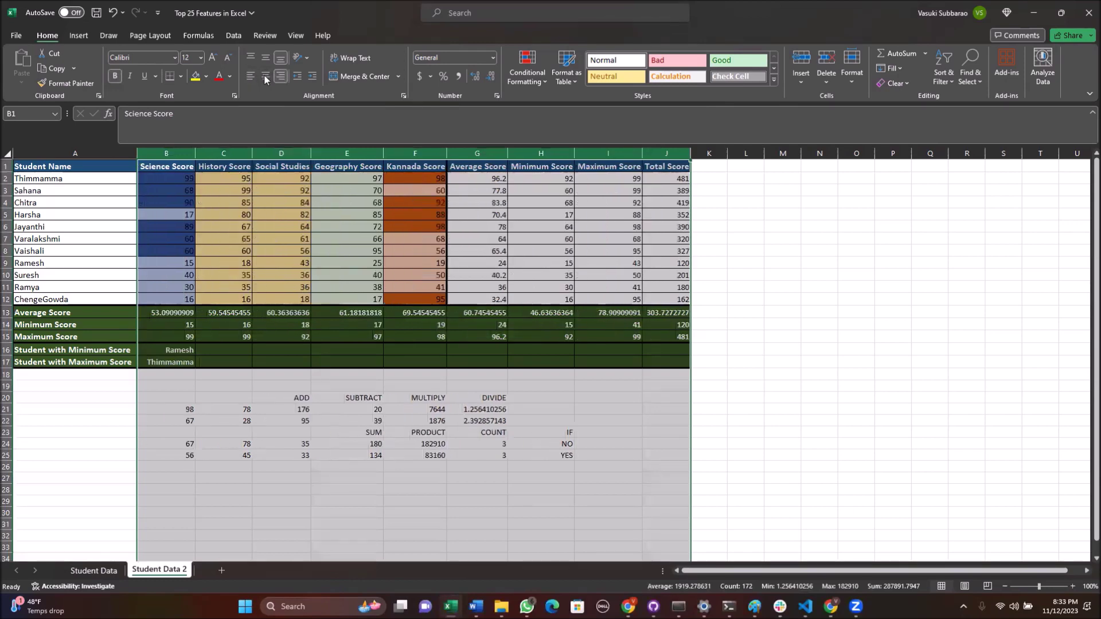
{"action": "left_click", "coordinate": [265, 77]}
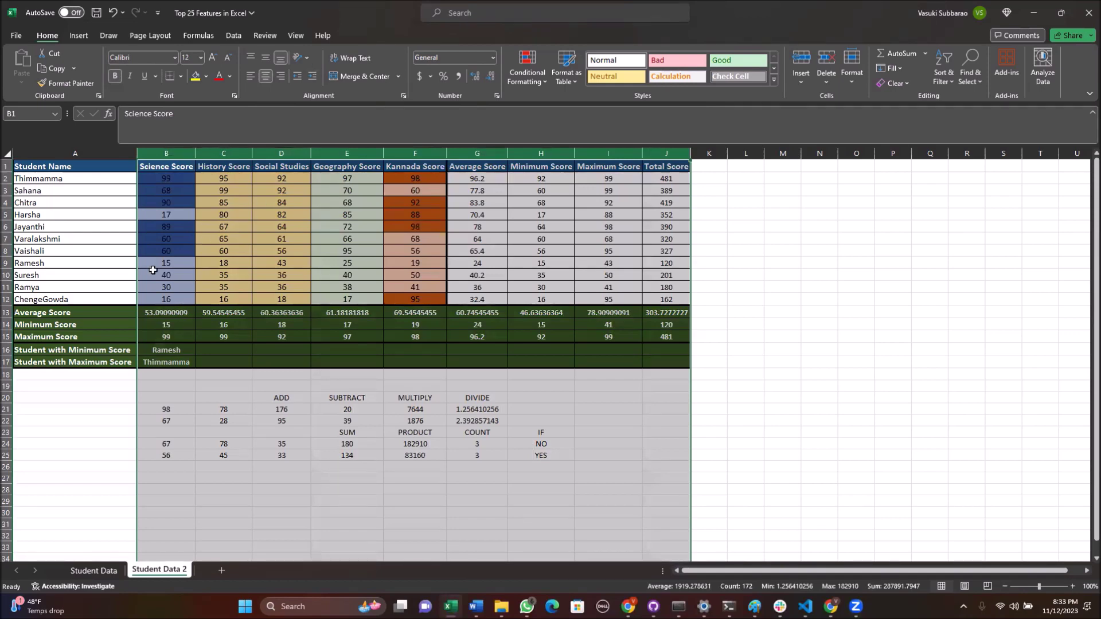
- Check the full-precision averages in the Average Score row, then start selecting the score cells
{"action": "left_click", "coordinate": [156, 315]}
{"action": "left_click", "coordinate": [223, 313]}
{"action": "left_click", "coordinate": [284, 313]}
{"action": "left_click", "coordinate": [336, 313]}
{"action": "left_click", "coordinate": [391, 313]}
{"action": "left_click", "coordinate": [476, 313]}
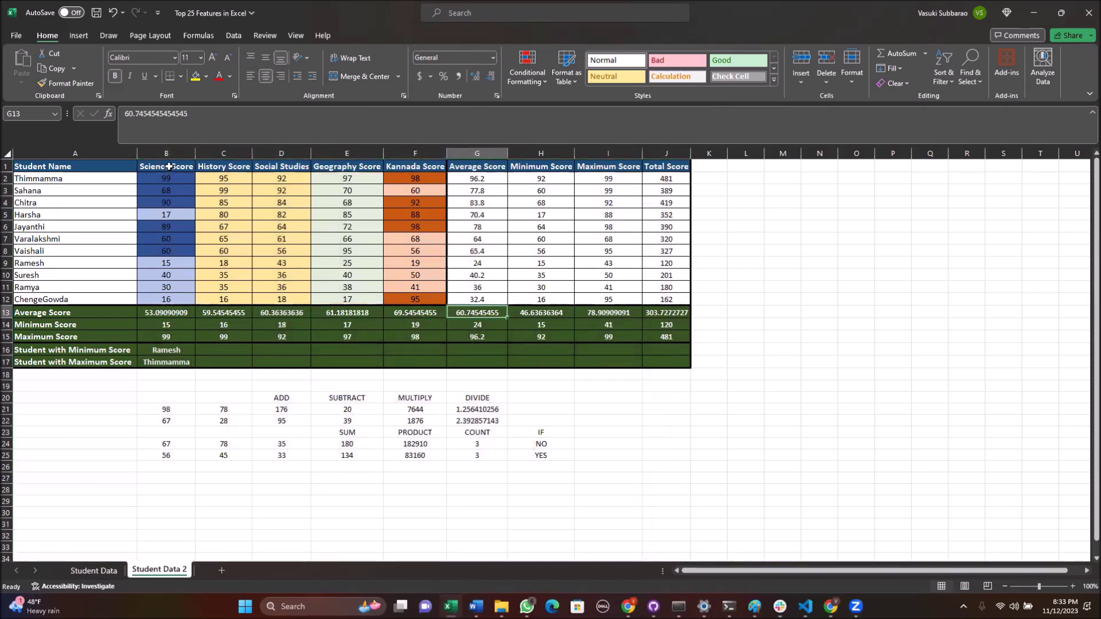
{"action": "mouse_move", "coordinate": [166, 167]}
{"action": "left_mouse_down"}
{"action": "mouse_move", "coordinate": [171, 209]}
{"action": "mouse_move", "coordinate": [646, 338]}
{"action": "left_mouse_up"}
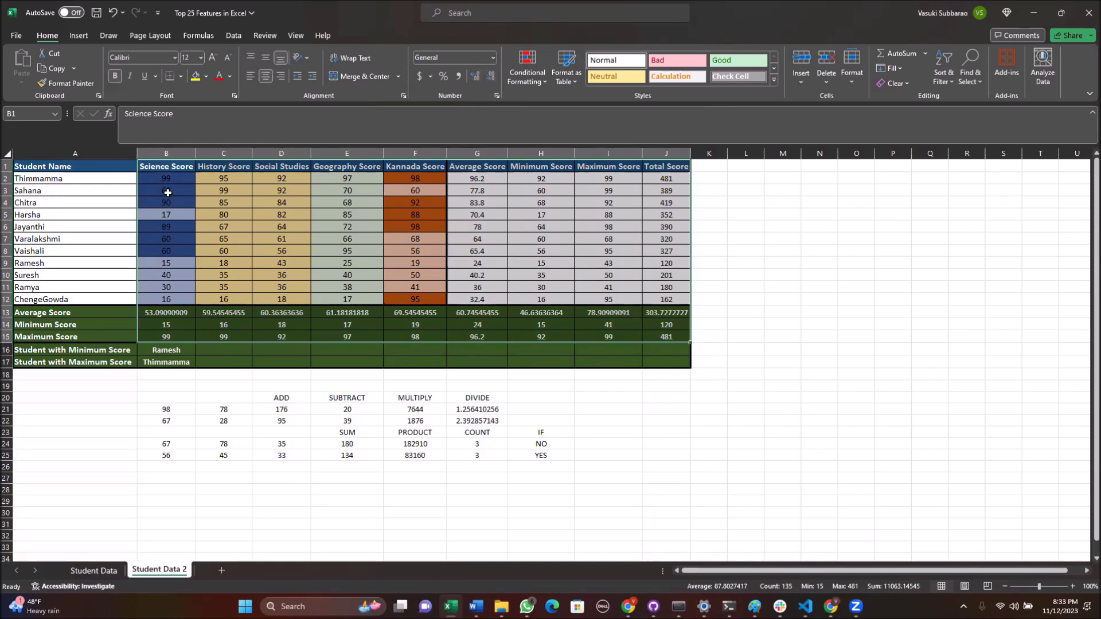
- Format B2:J13 as Number showing one decimal place (e.g. 99.0, 53.1), then return to the checklist
{"action": "left_click_drag", "start_coordinate": [167, 179], "coordinate": [660, 315]}
{"action": "left_click", "coordinate": [473, 77]}
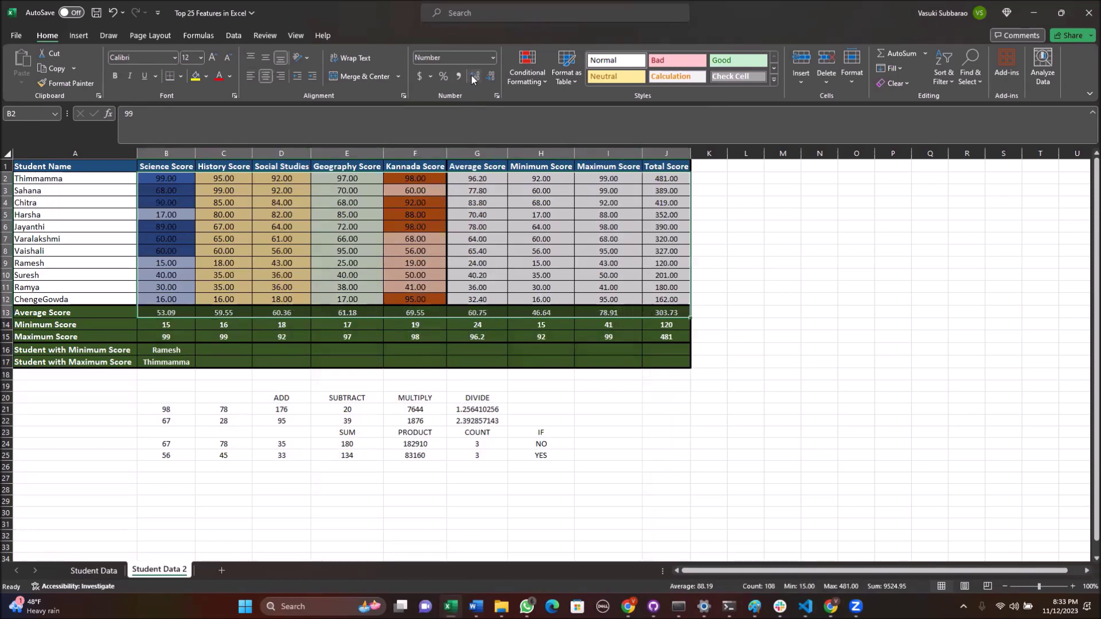
{"action": "left_click", "coordinate": [473, 77]}
{"action": "left_click", "coordinate": [473, 77]}
{"action": "left_click", "coordinate": [473, 77]}
{"action": "left_click", "coordinate": [492, 77]}
{"action": "left_click", "coordinate": [491, 77]}
{"action": "left_click", "coordinate": [492, 77]}
{"action": "left_click", "coordinate": [491, 77]}
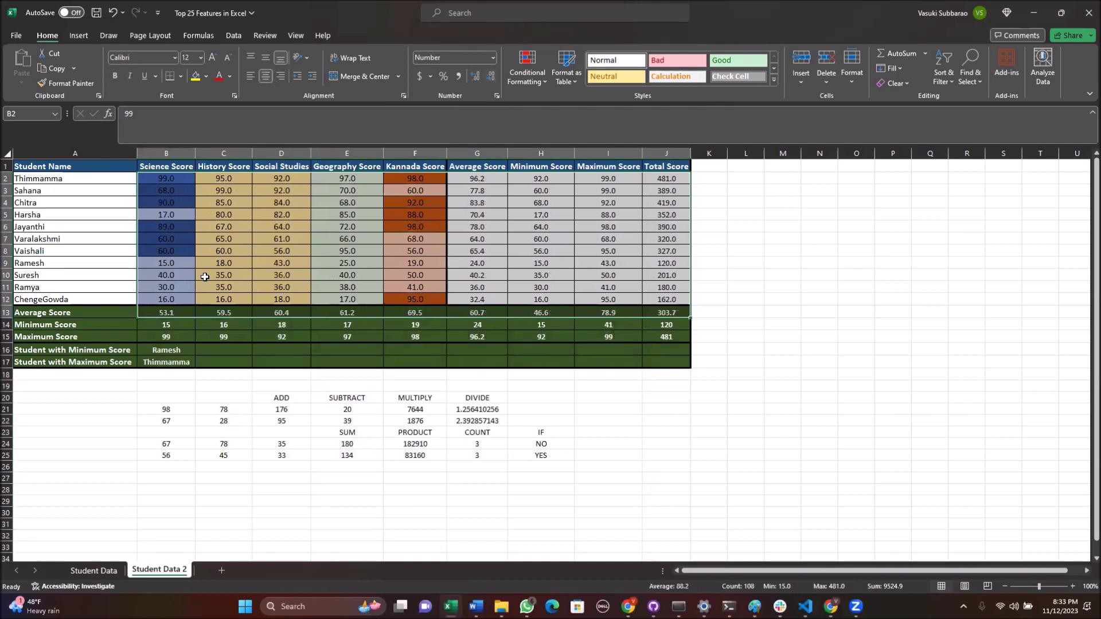
{"action": "left_click", "coordinate": [205, 277]}
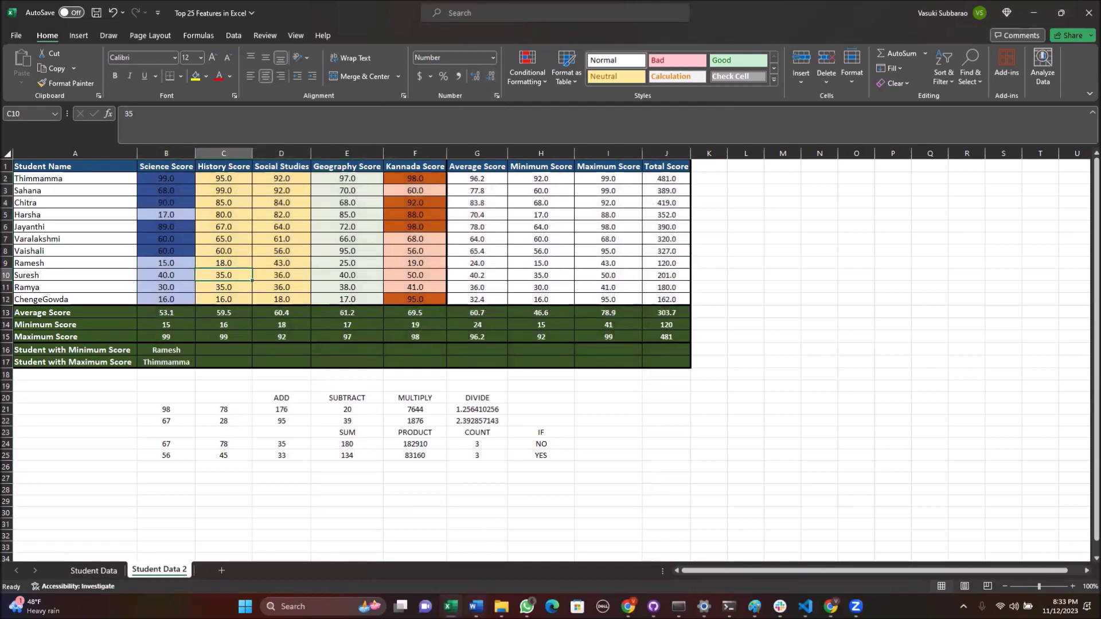
{"action": "left_click", "coordinate": [475, 606]}
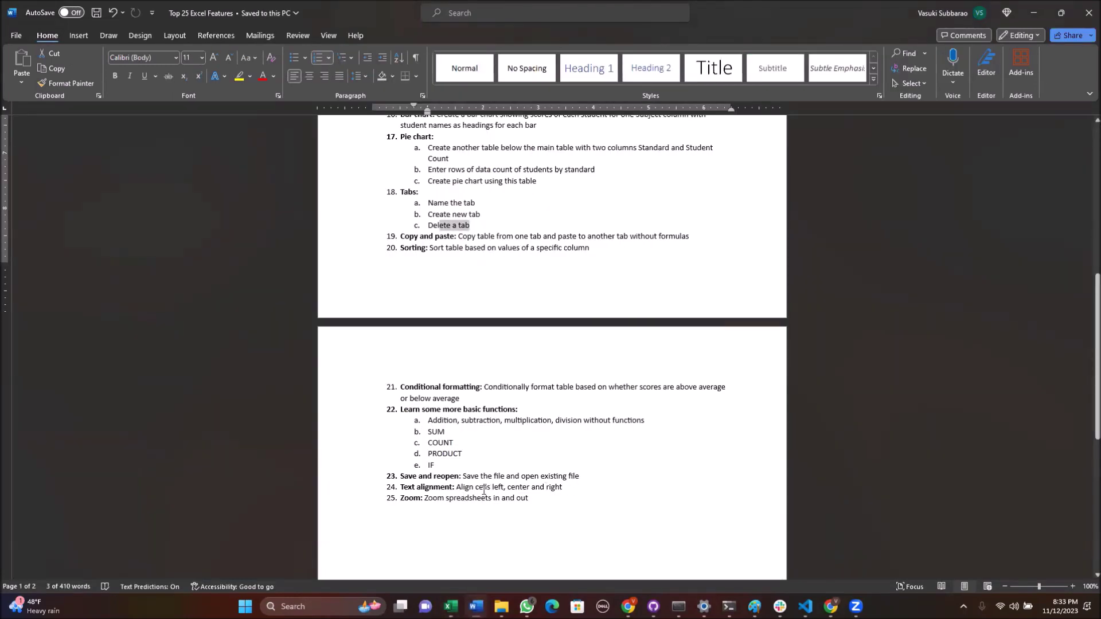
- Bring the scores workbook forward and zoom the sheet to 178%, then out to 78% and 53%
{"action": "left_click", "coordinate": [1061, 12]}
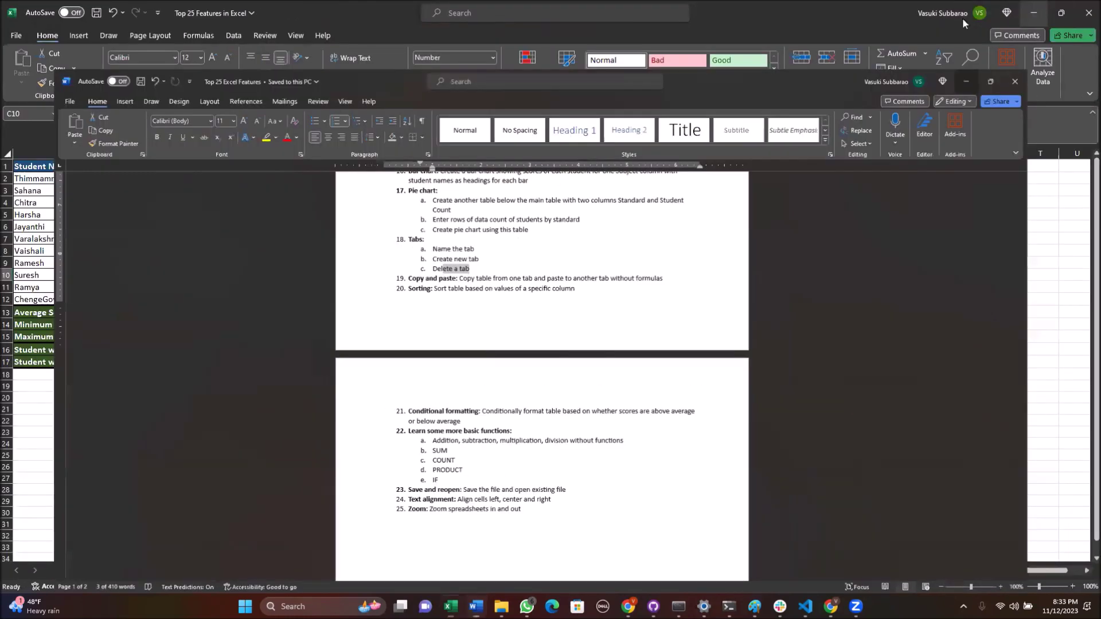
{"action": "key", "text": "alt+Tab"}
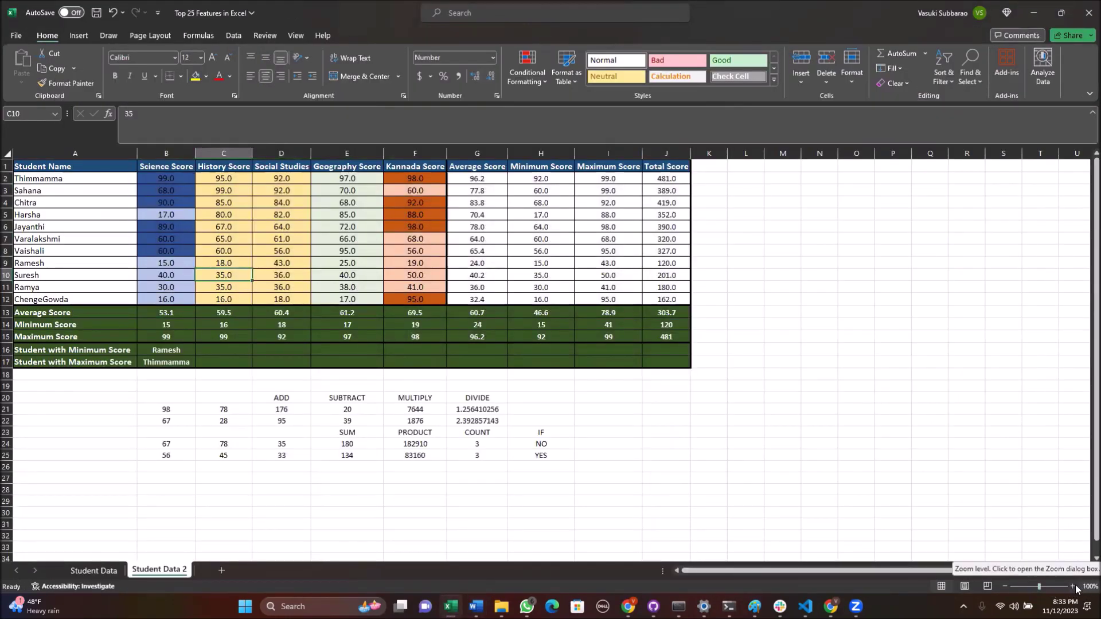
{"action": "left_click", "coordinate": [1048, 587]}
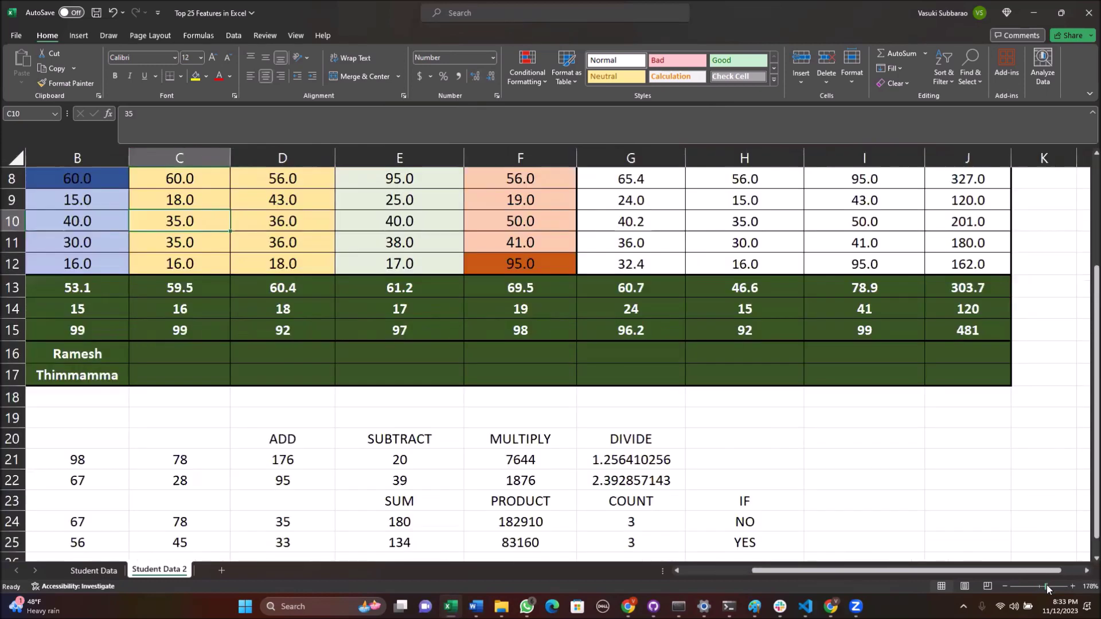
{"action": "scroll", "coordinate": [1024, 557], "scroll_direction": "up", "scroll_amount": 2}
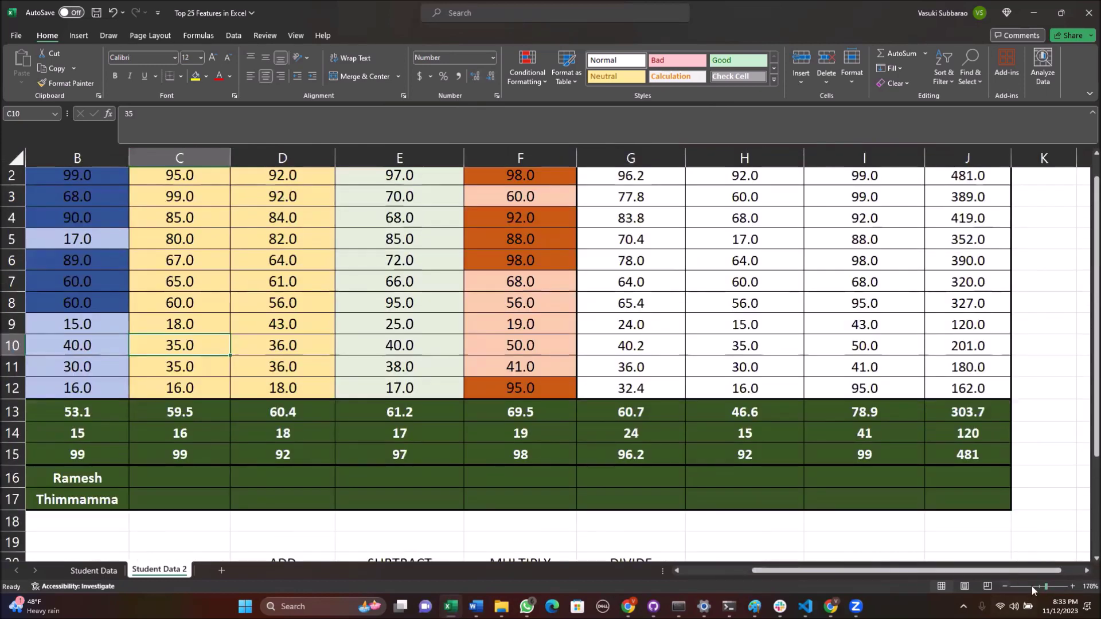
{"action": "left_click", "coordinate": [1032, 586]}
{"action": "left_click_drag", "start_coordinate": [1024, 587], "coordinate": [1014, 586]}
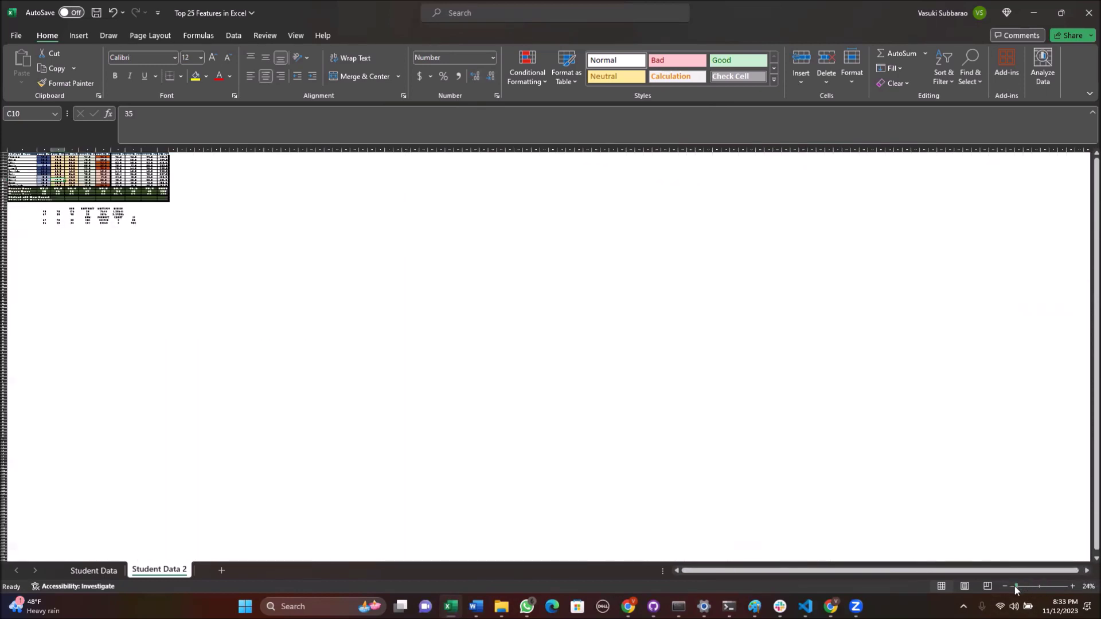
{"action": "left_click", "coordinate": [1025, 587]}
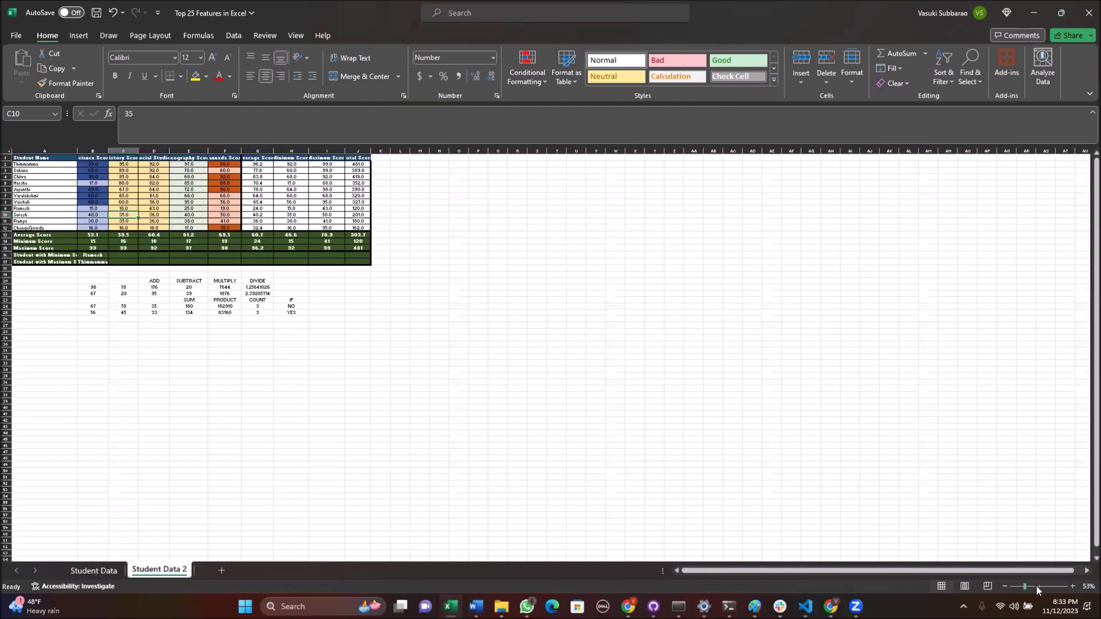
- Zoom back in to 166%, settle at 96%, and return to the Word checklist
{"action": "left_click", "coordinate": [1045, 586]}
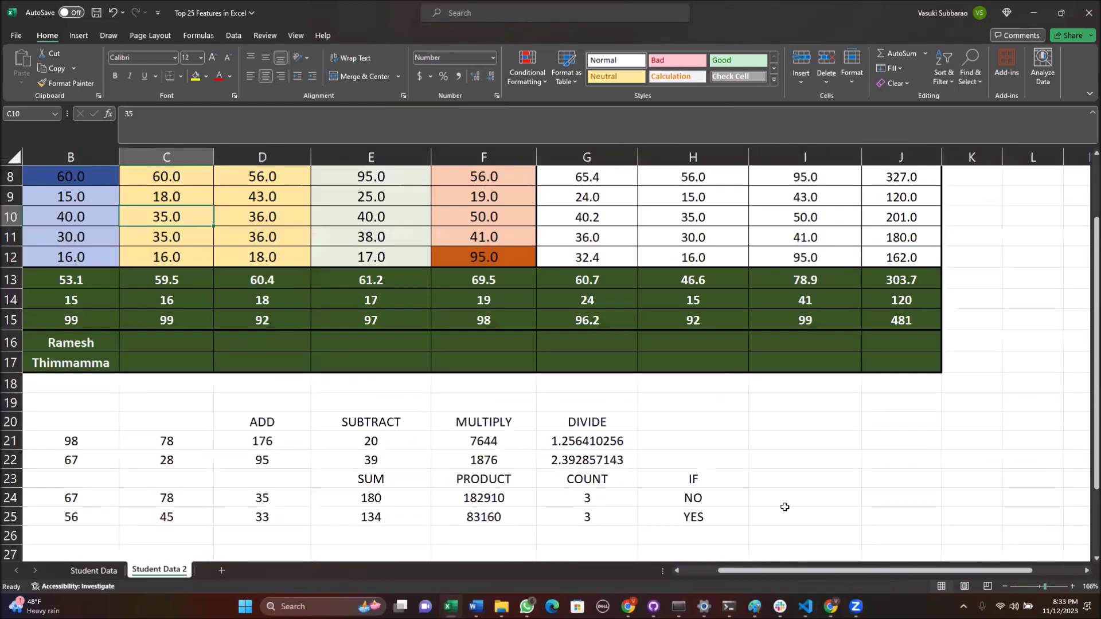
{"action": "left_click_drag", "start_coordinate": [1042, 586], "coordinate": [1038, 586]}
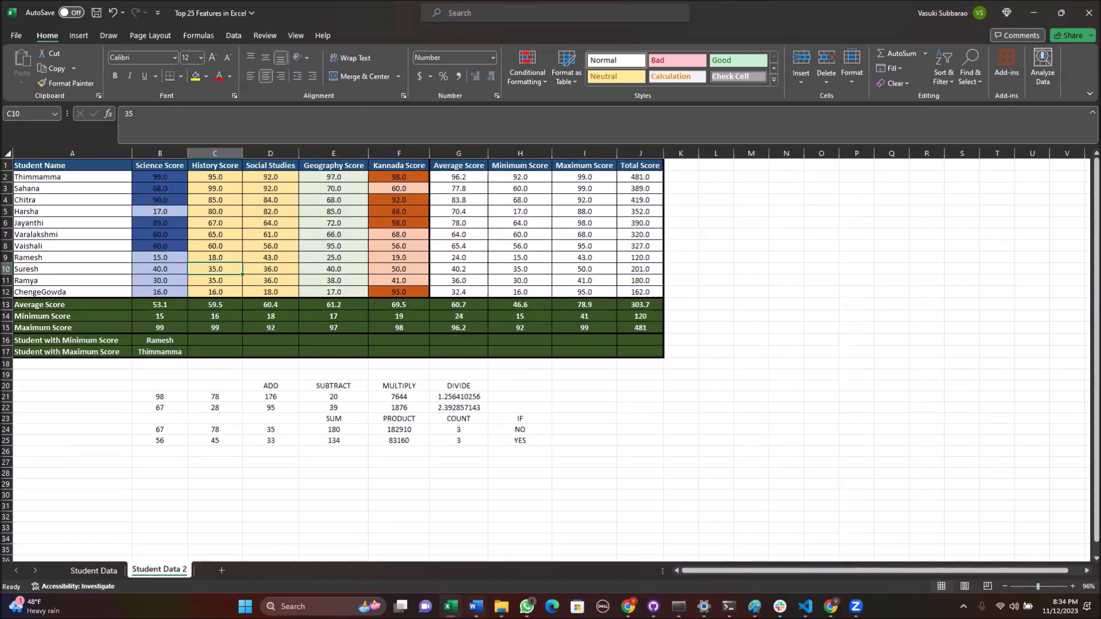
{"action": "left_click", "coordinate": [476, 606]}
{"action": "scroll", "coordinate": [508, 503], "scroll_direction": "up", "scroll_amount": 1}
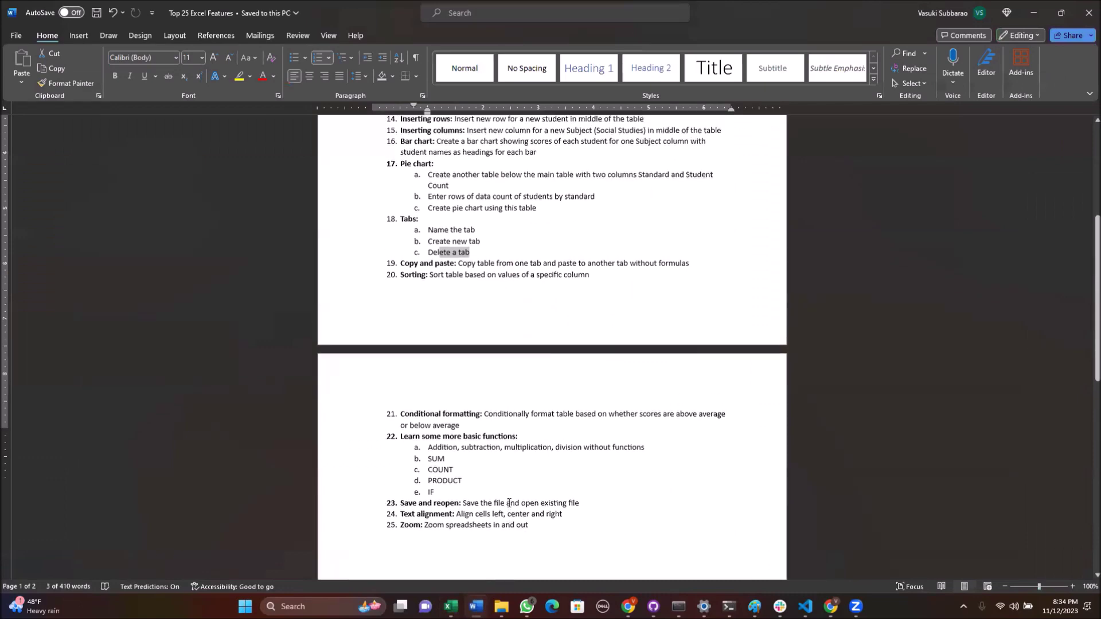
- Scroll through the Top 25 Excel Features checklist in Word to review it
{"action": "scroll", "coordinate": [509, 503], "scroll_direction": "up", "scroll_amount": 8}
{"action": "scroll", "coordinate": [508, 503], "scroll_direction": "up", "scroll_amount": 2}
{"action": "scroll", "coordinate": [509, 503], "scroll_direction": "up", "scroll_amount": 1}
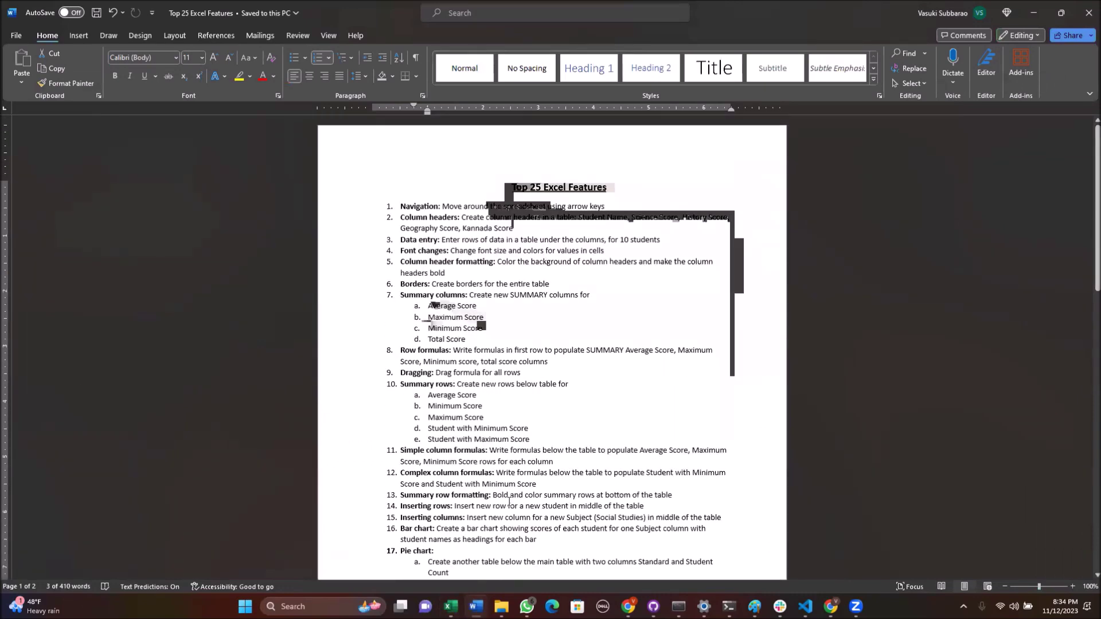
{"action": "scroll", "coordinate": [454, 258], "scroll_direction": "down", "scroll_amount": 5}
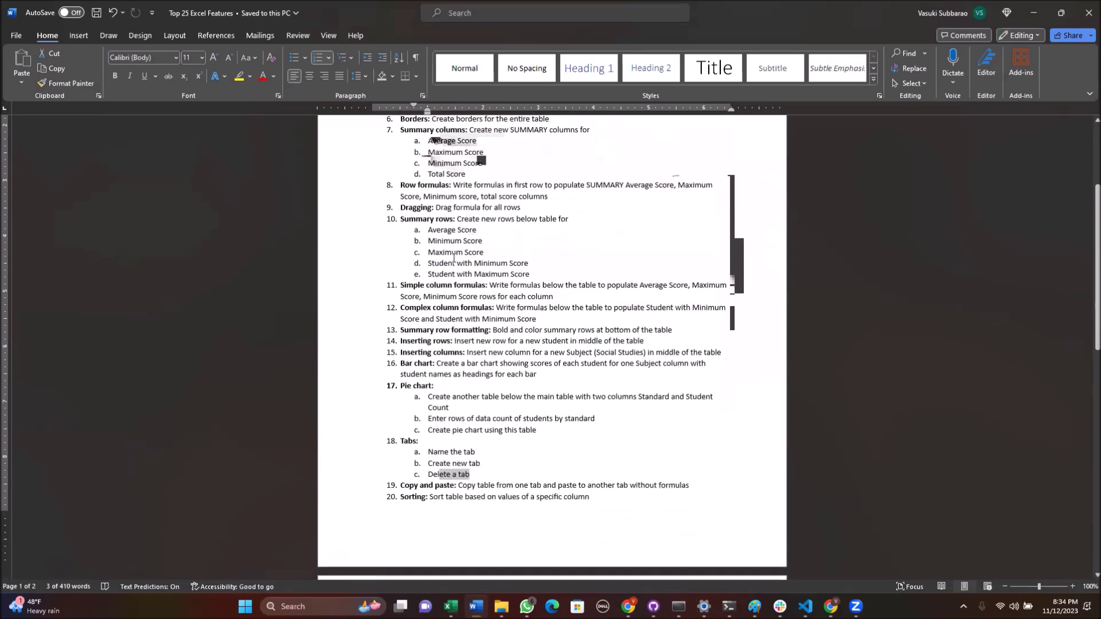
{"action": "scroll", "coordinate": [453, 258], "scroll_direction": "down", "scroll_amount": 5}
{"action": "scroll", "coordinate": [453, 258], "scroll_direction": "down", "scroll_amount": 6}
{"action": "scroll", "coordinate": [454, 258], "scroll_direction": "down", "scroll_amount": 3}
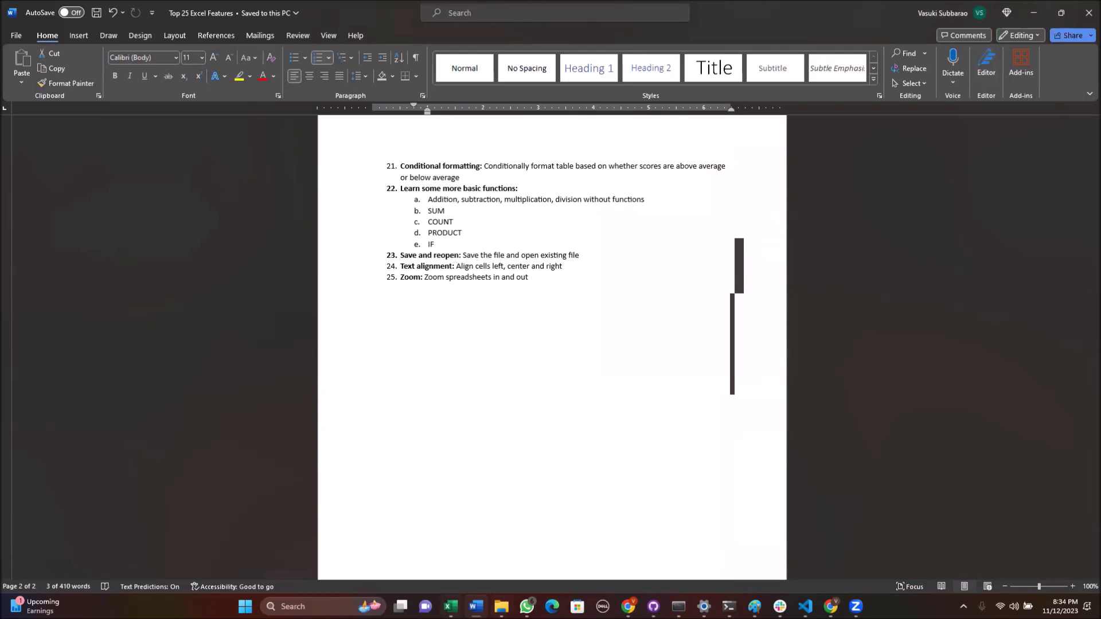
- Save the scores workbook in Excel and go back to checklist items 21–25
{"action": "left_click", "coordinate": [459, 516]}
{"action": "left_click", "coordinate": [96, 13]}
{"action": "left_click", "coordinate": [751, 328]}
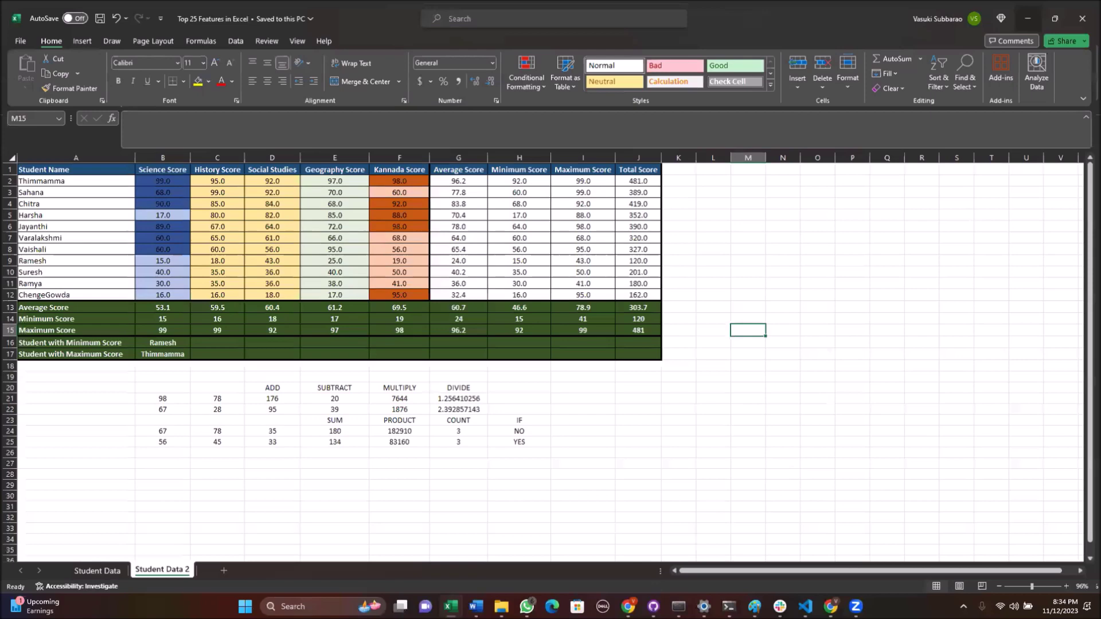
{"action": "key", "text": "alt+Tab"}
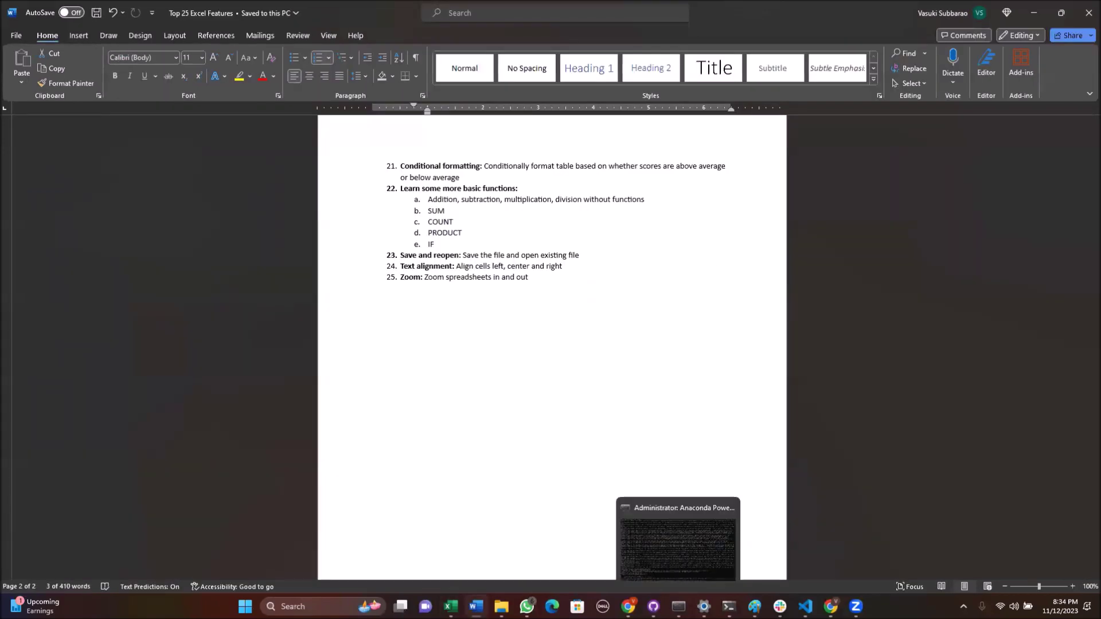